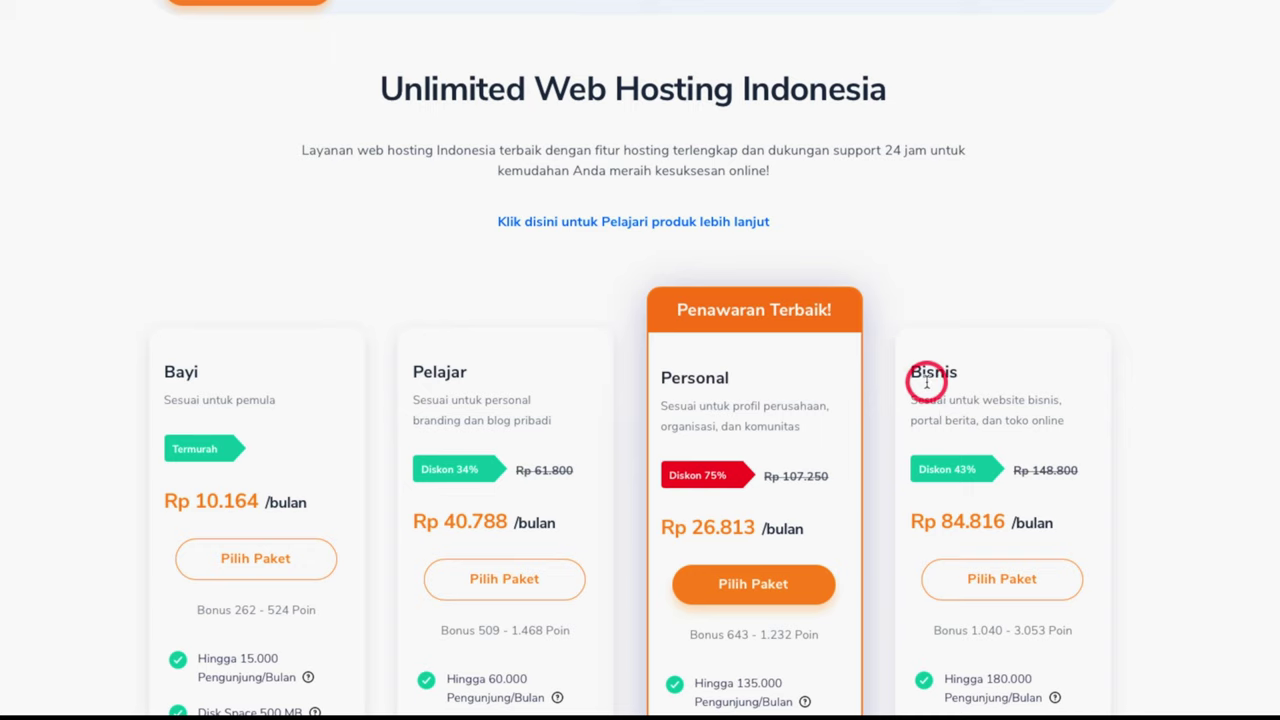
Step: Expand and review the Personal plan's full feature list, then collapse it
scroll(583, 414, down, 3)
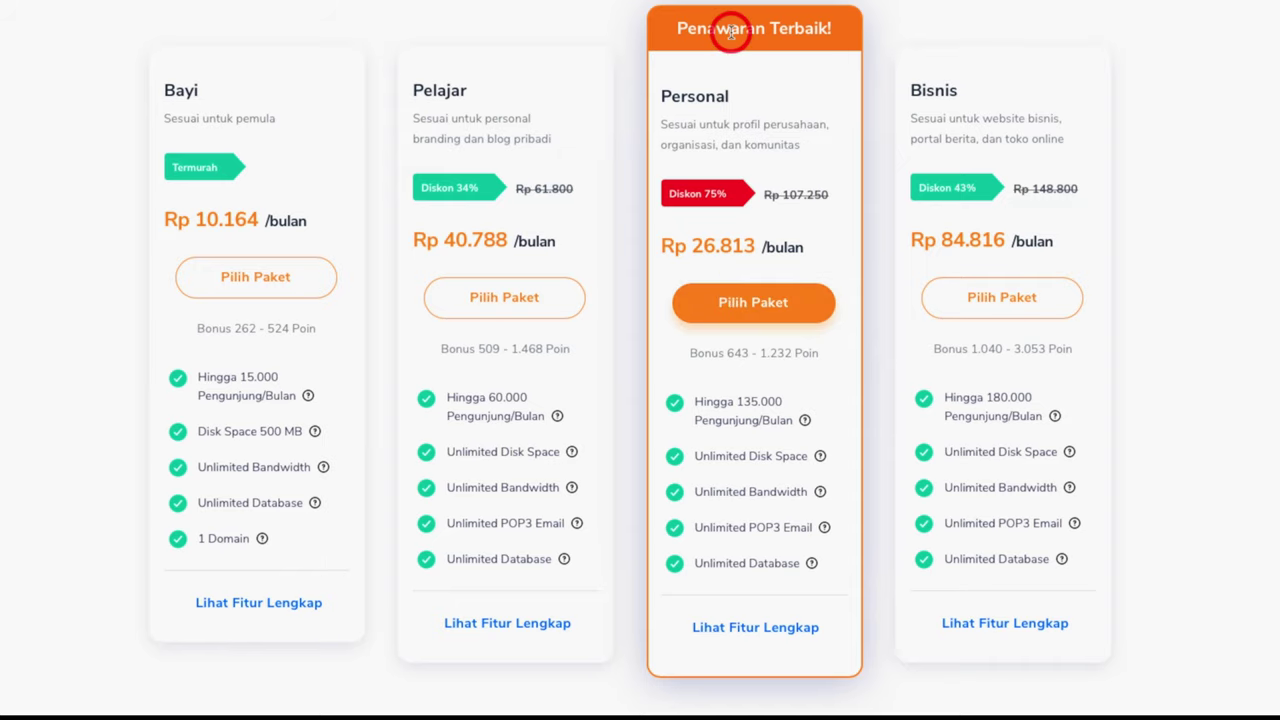
click(738, 628)
scroll(740, 627, down, 3)
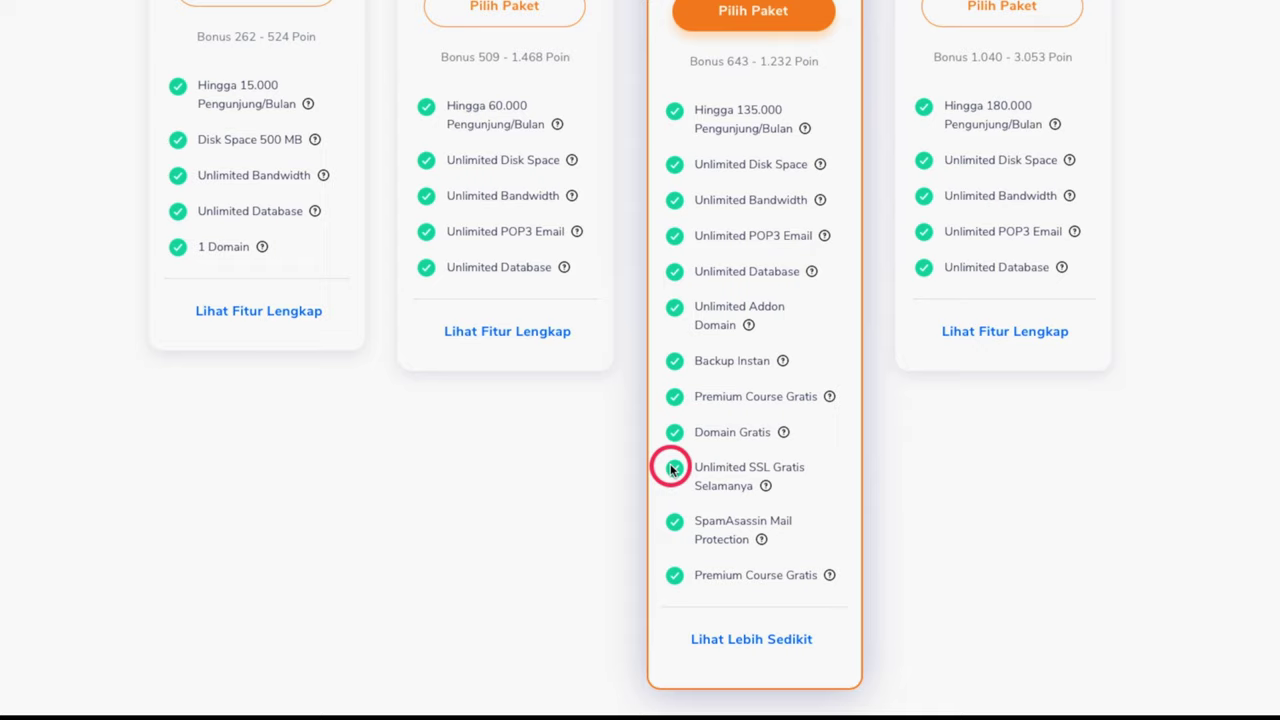
click(727, 640)
scroll(566, 406, up, 1)
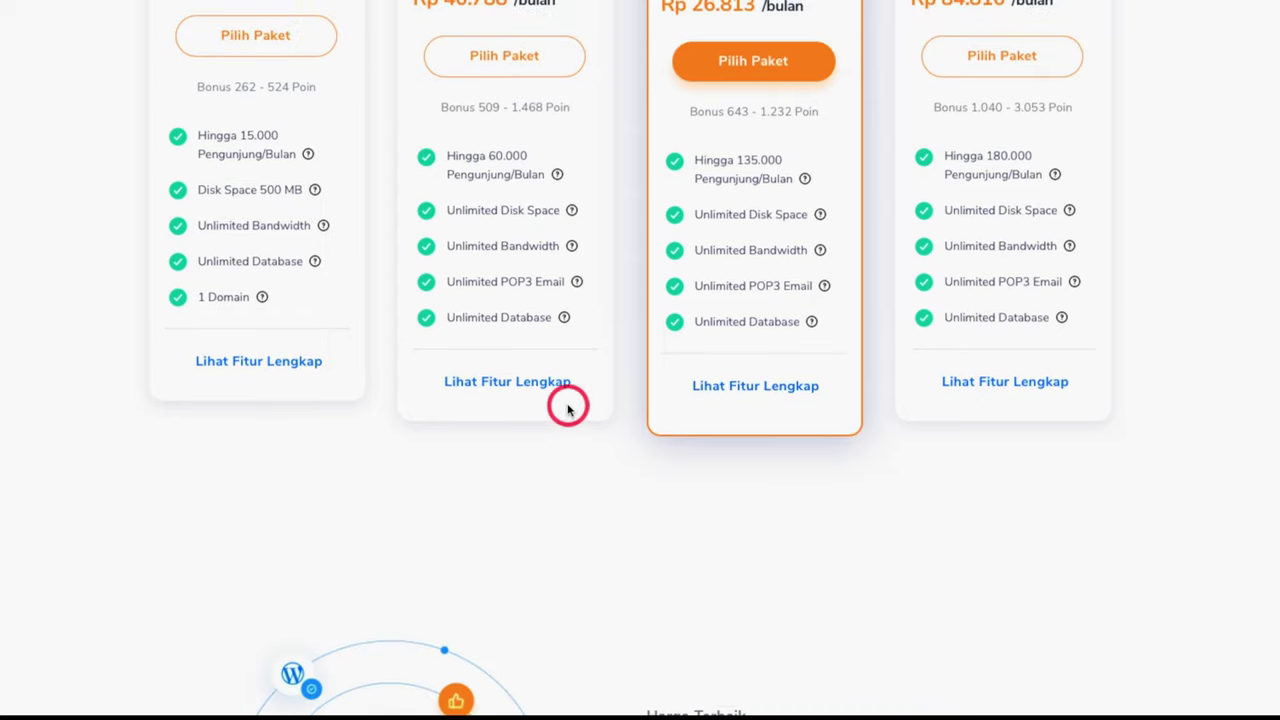
scroll(500, 100, up, 2)
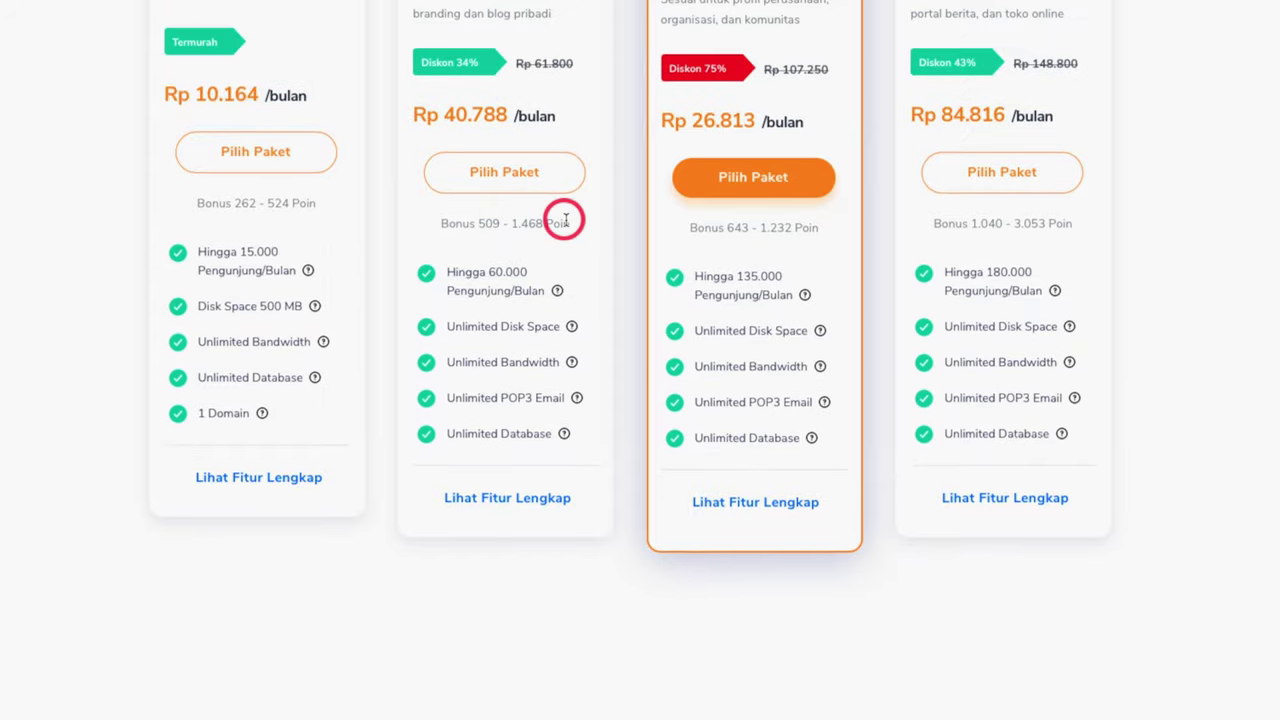
scroll(570, 250, up, 1)
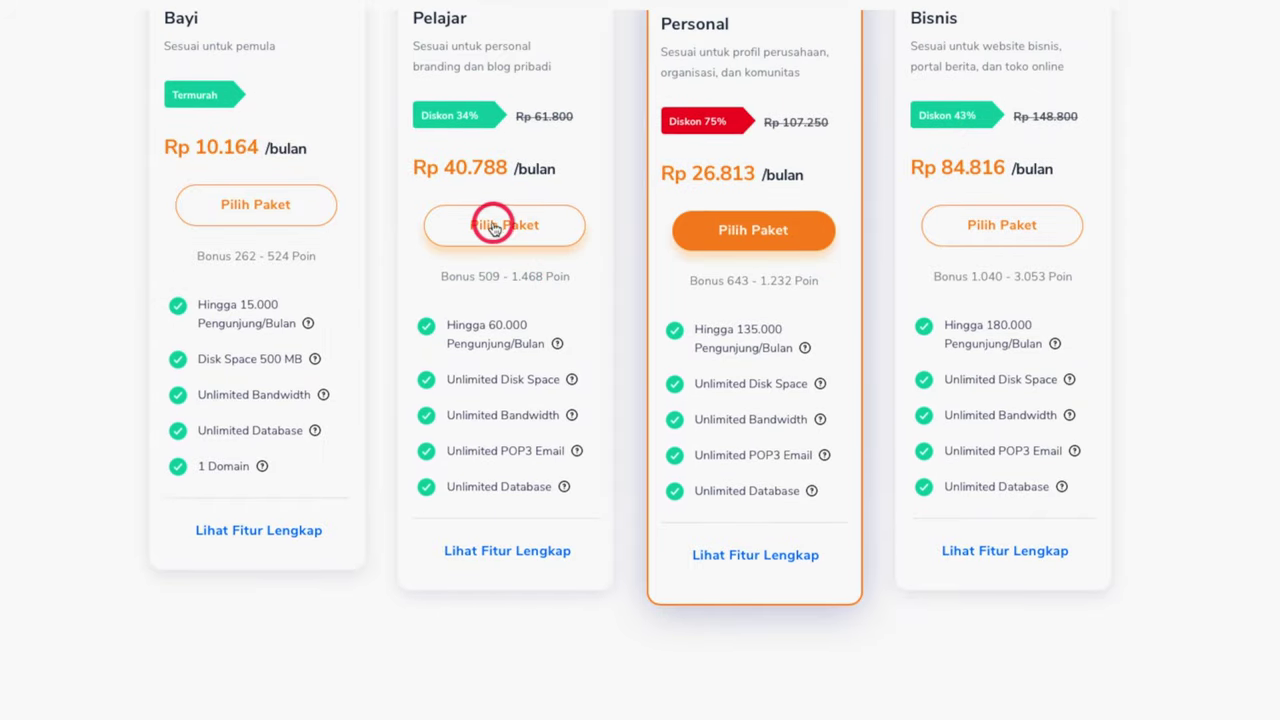
scroll(492, 227, down, 3)
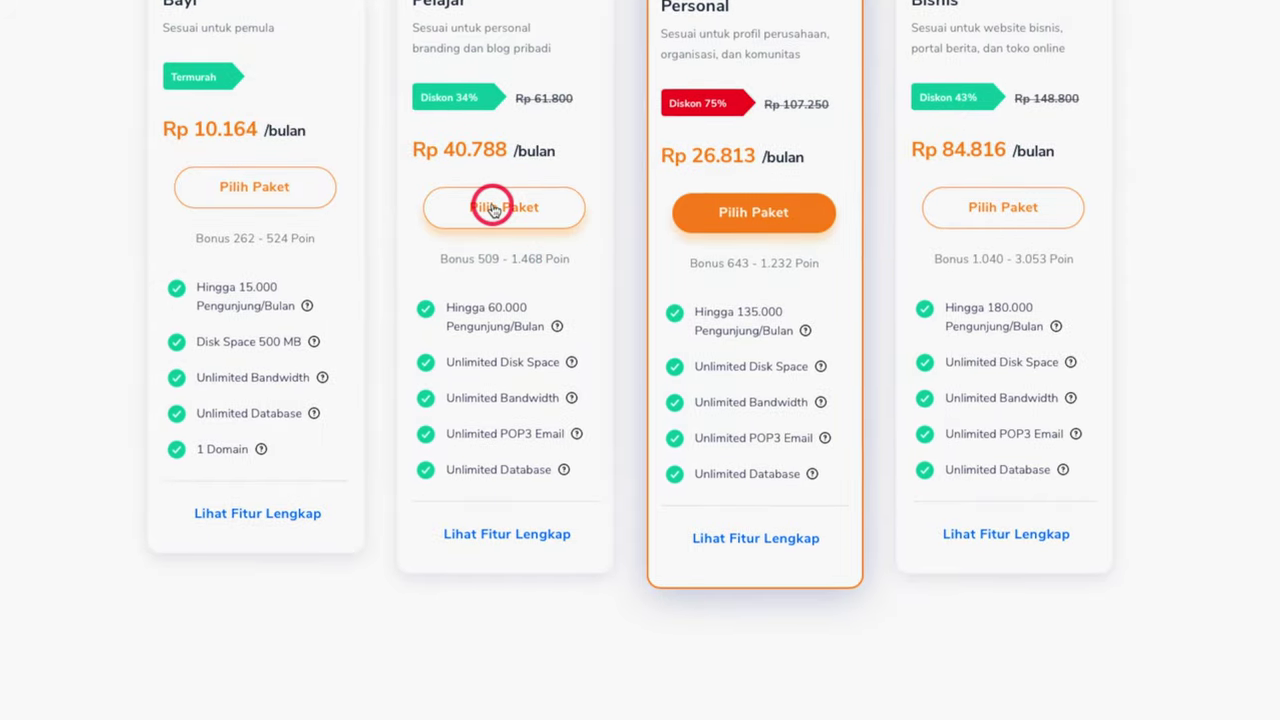
Step: Review the Pelajar plan's full feature list and choose the Pelajar plan
click(505, 389)
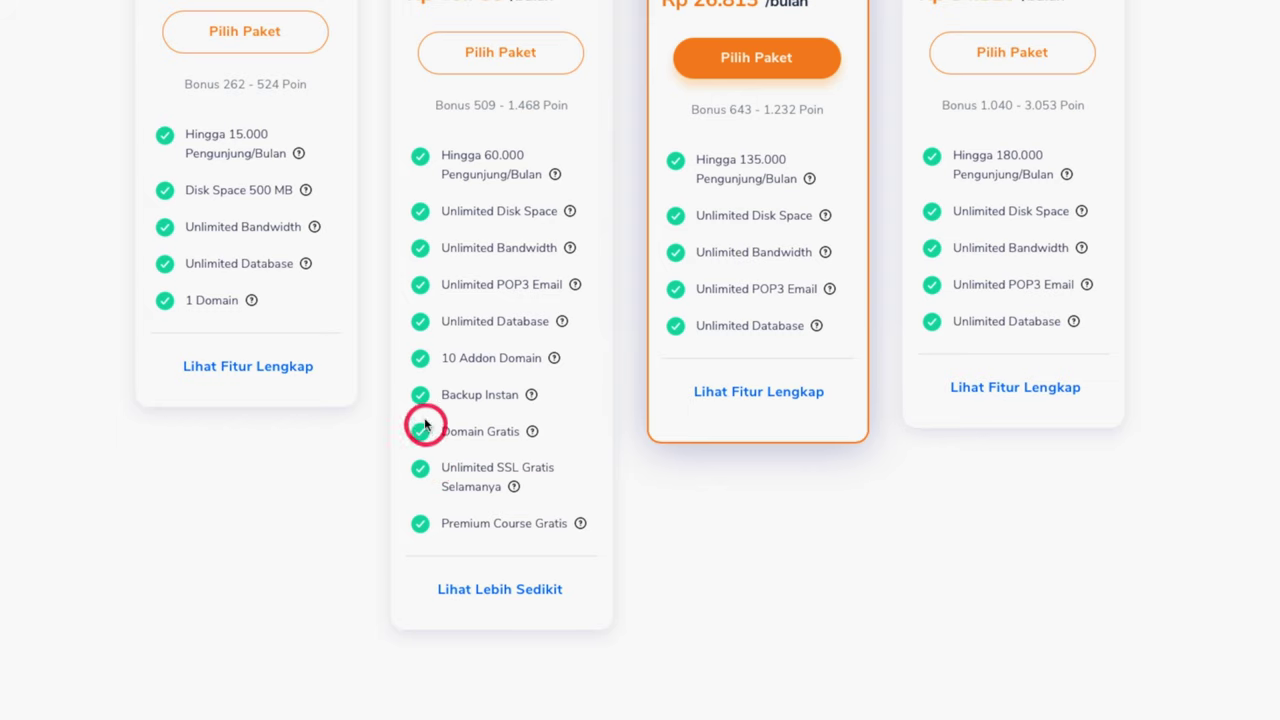
scroll(416, 318, up, 4)
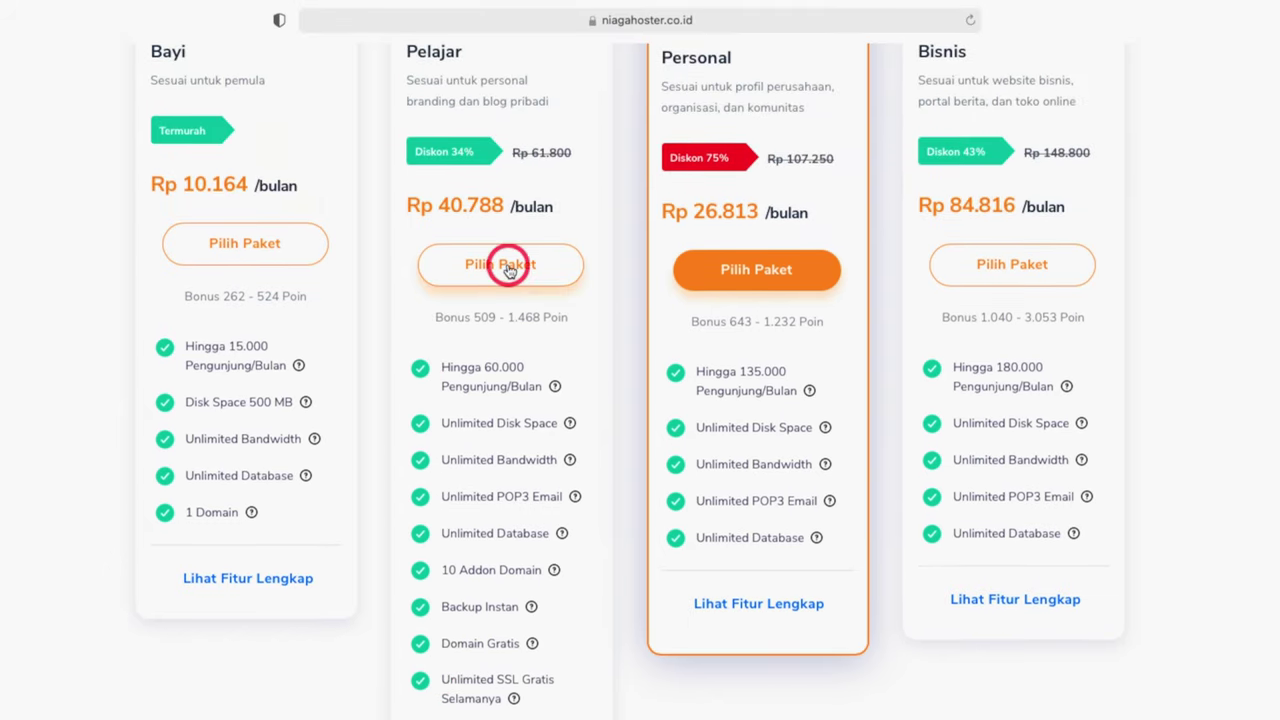
click(508, 268)
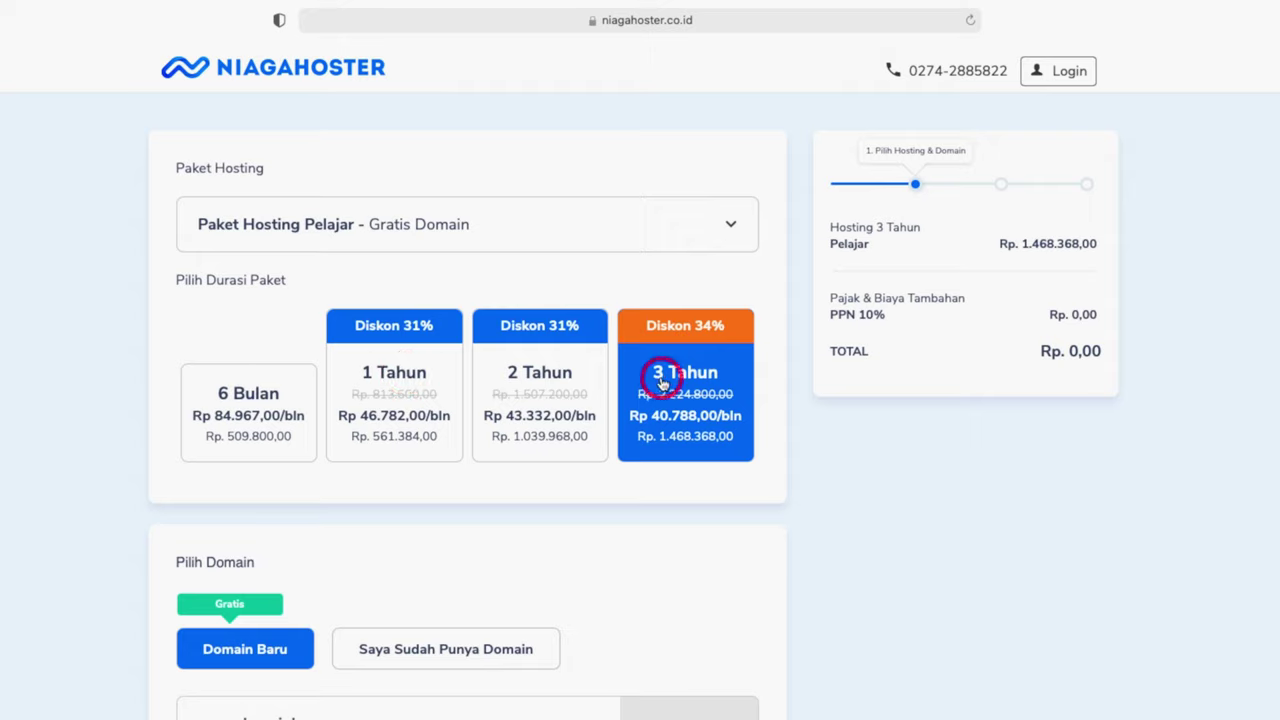
Step: Set the hosting duration to 1 Tahun and enter the domain inidomainsaya with .com
click(396, 392)
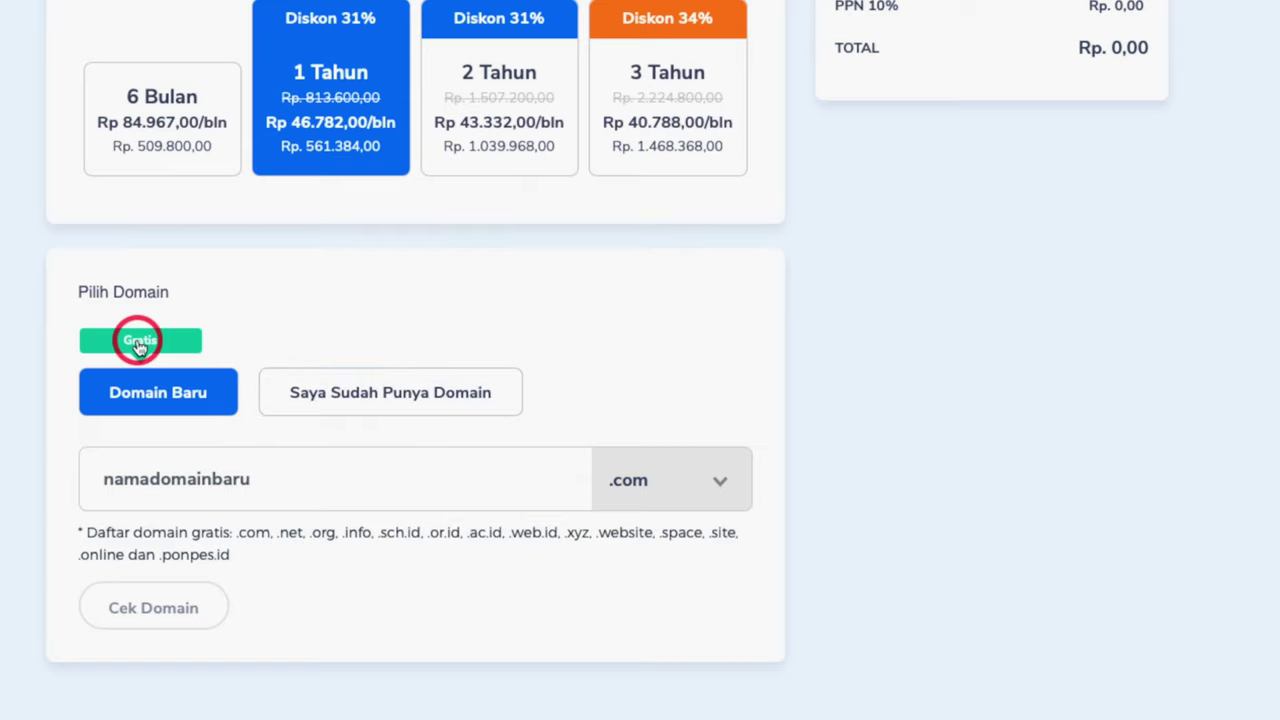
click(88, 478)
text(inidomainsaya)
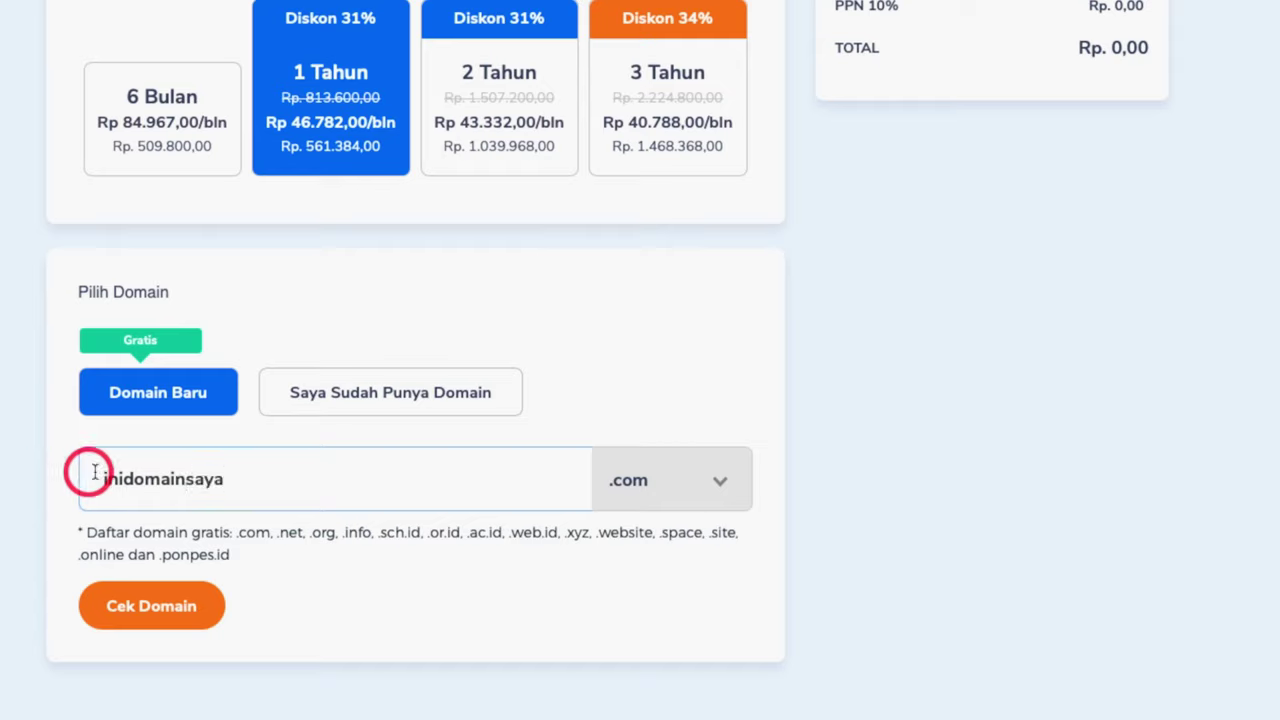
click(574, 538)
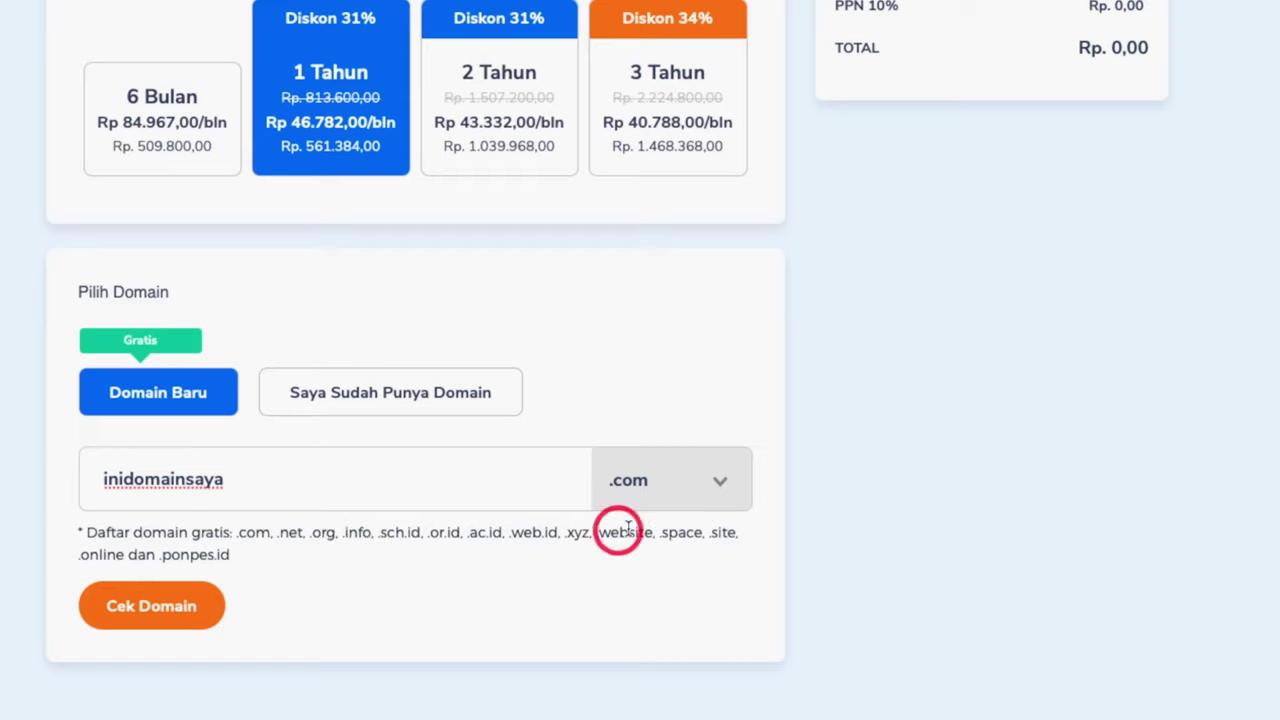
click(685, 498)
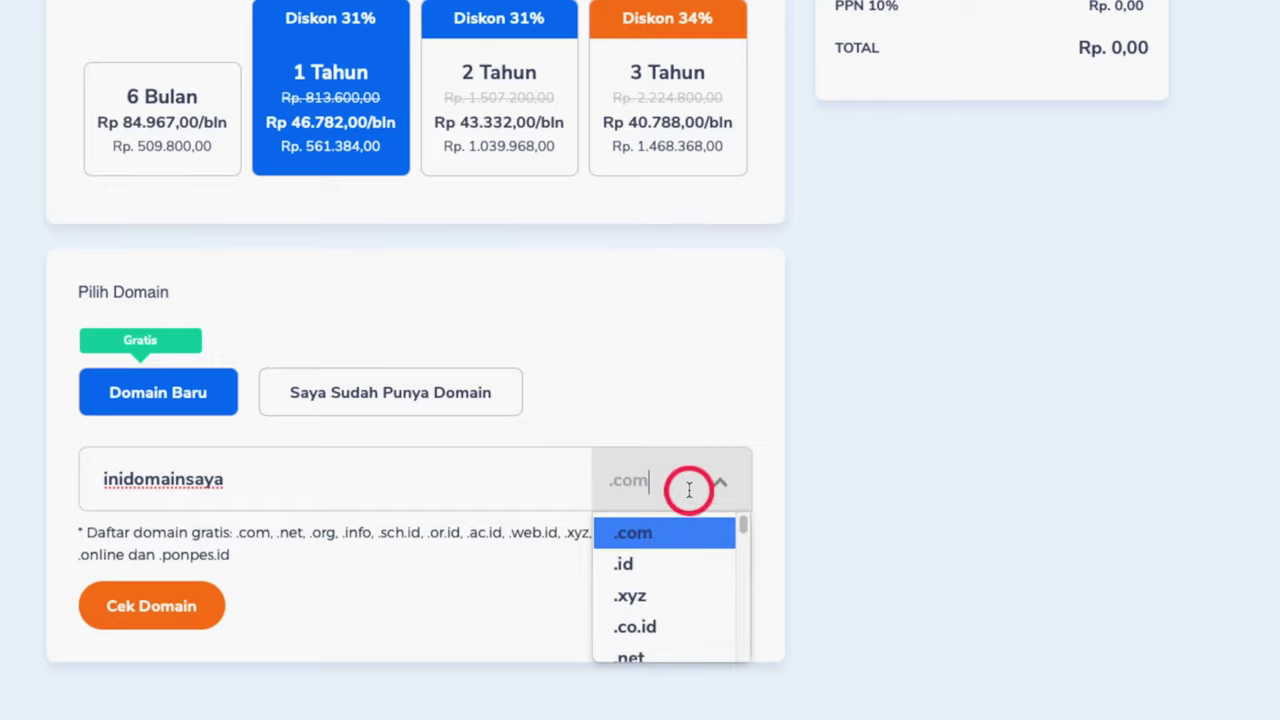
click(657, 528)
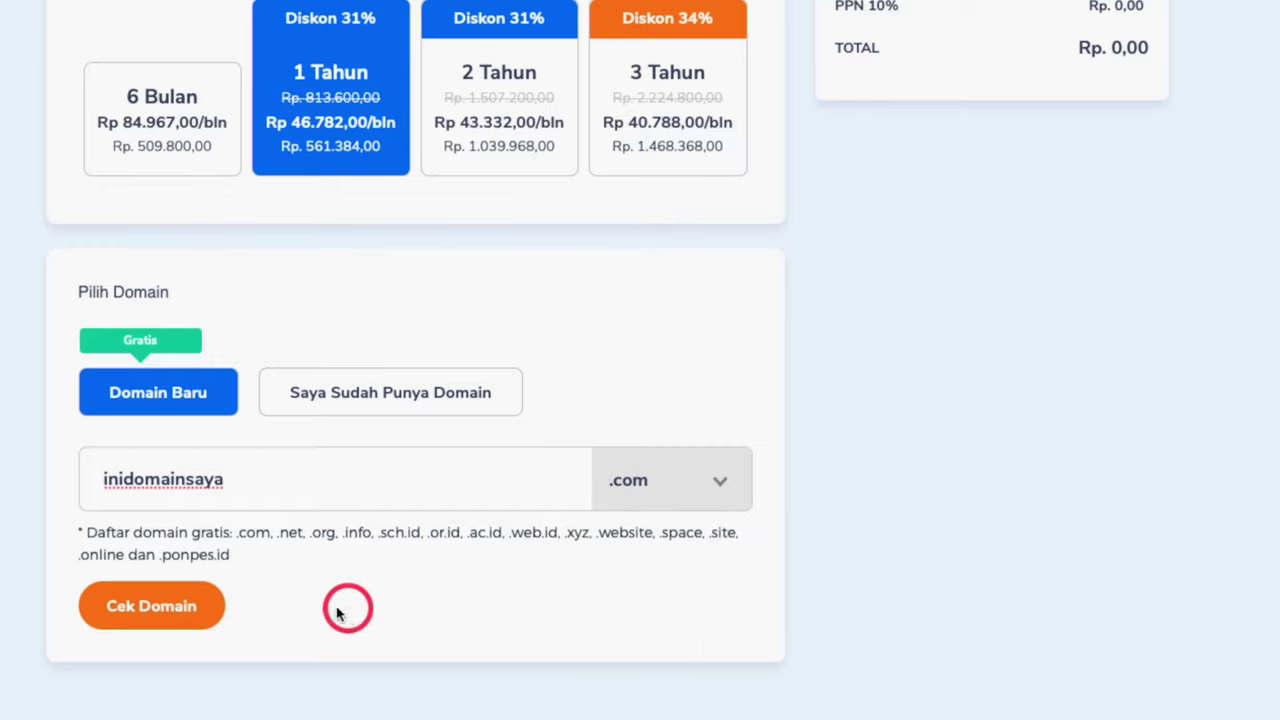
Step: Confirm inidomainsaya.com is available, add it to the cart and continue to add-ons
click(165, 615)
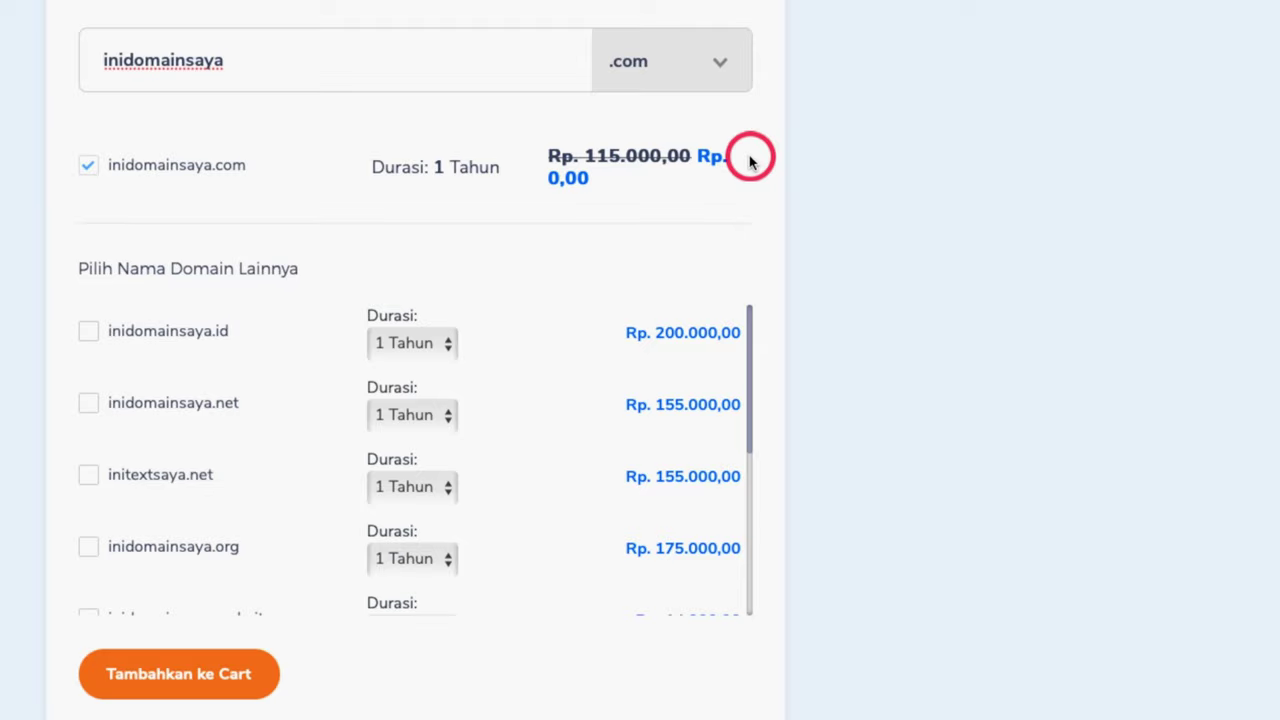
click(176, 681)
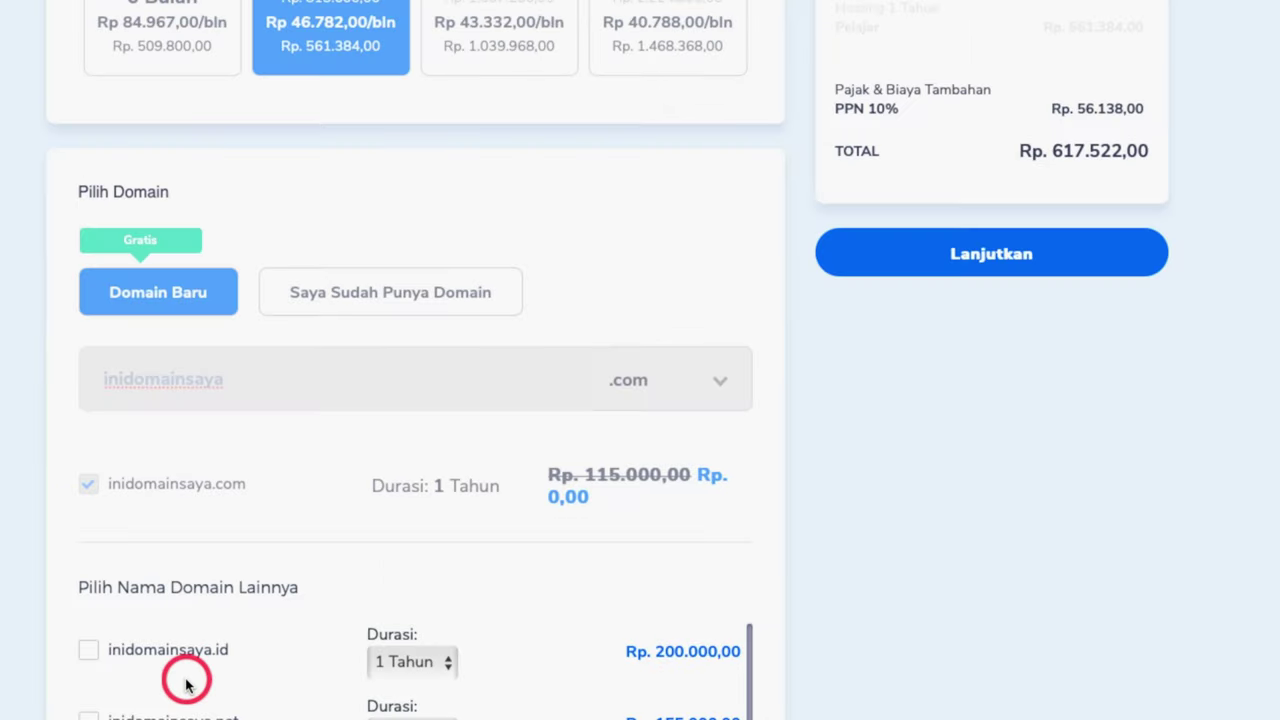
scroll(771, 246, up, 3)
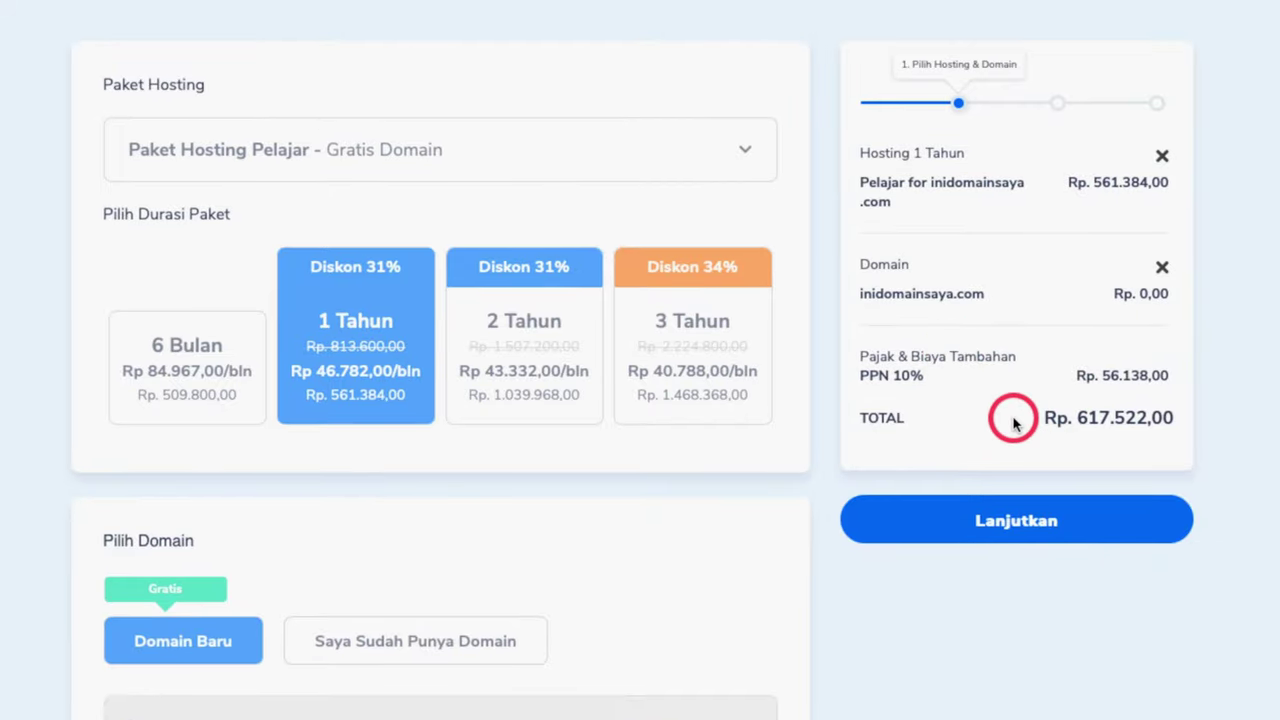
click(1007, 527)
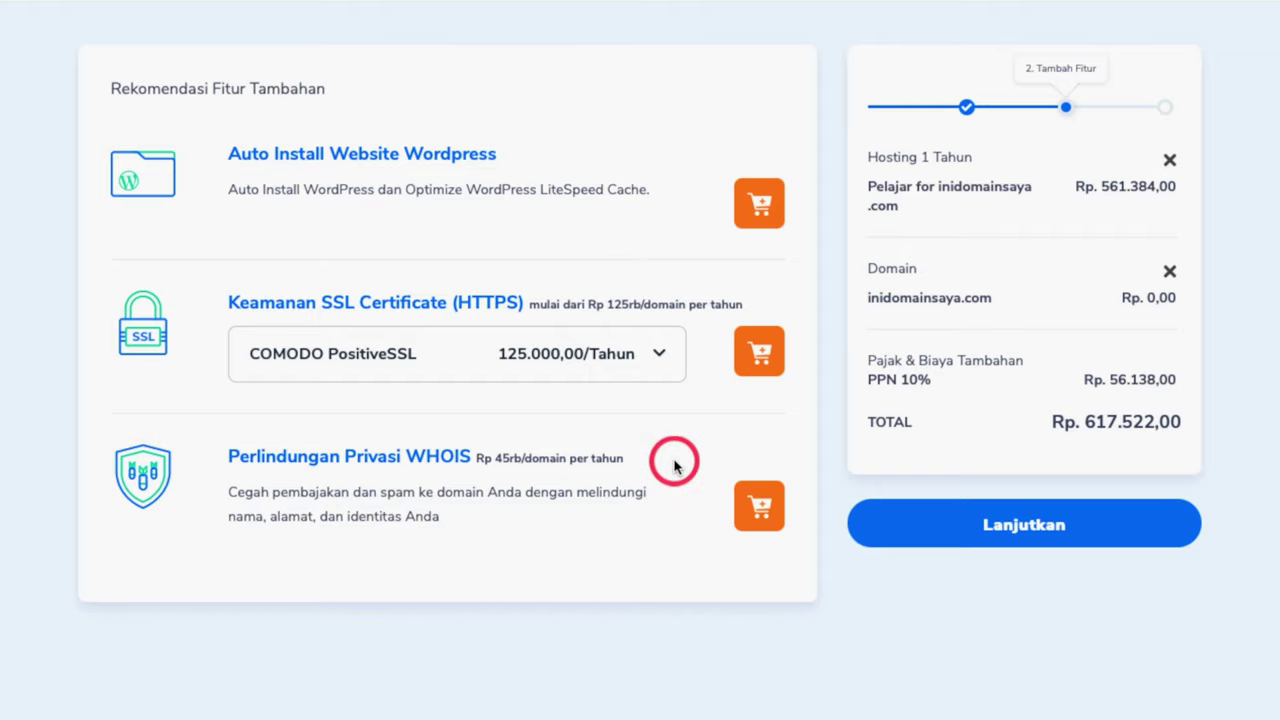
Step: Skip add-ons and keep automatic payment confirmation on the payment step
click(982, 527)
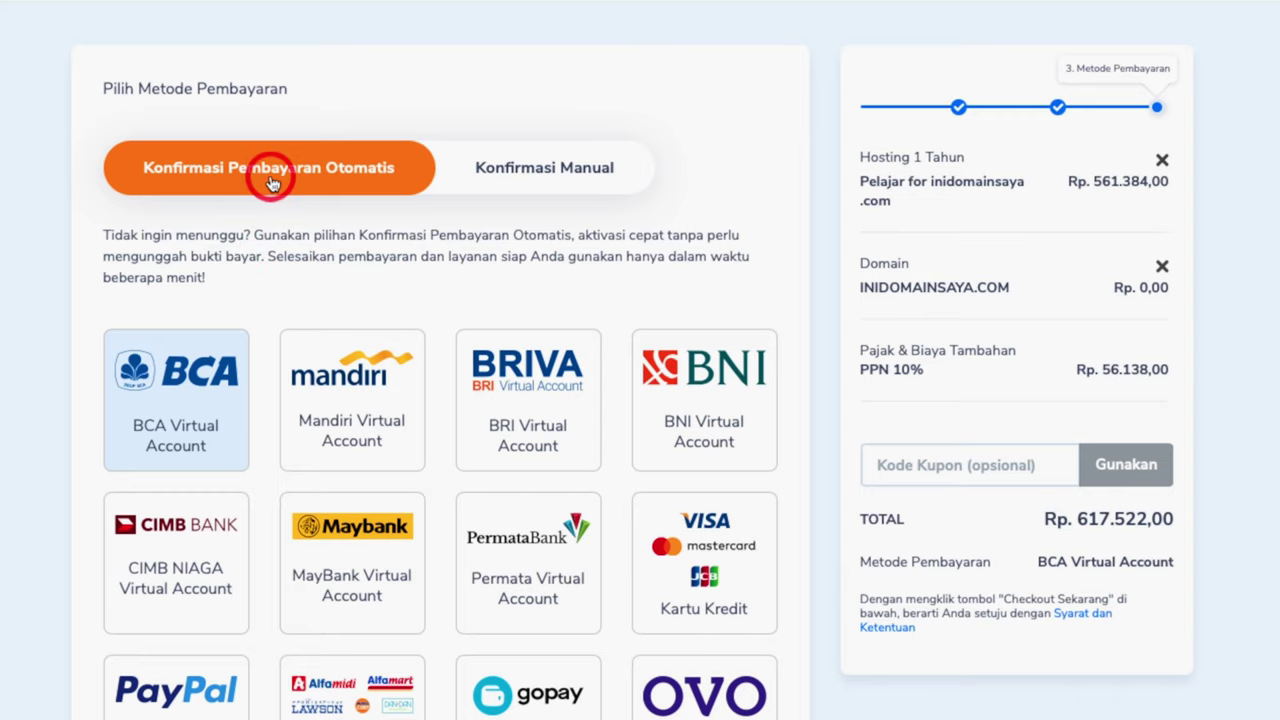
click(540, 178)
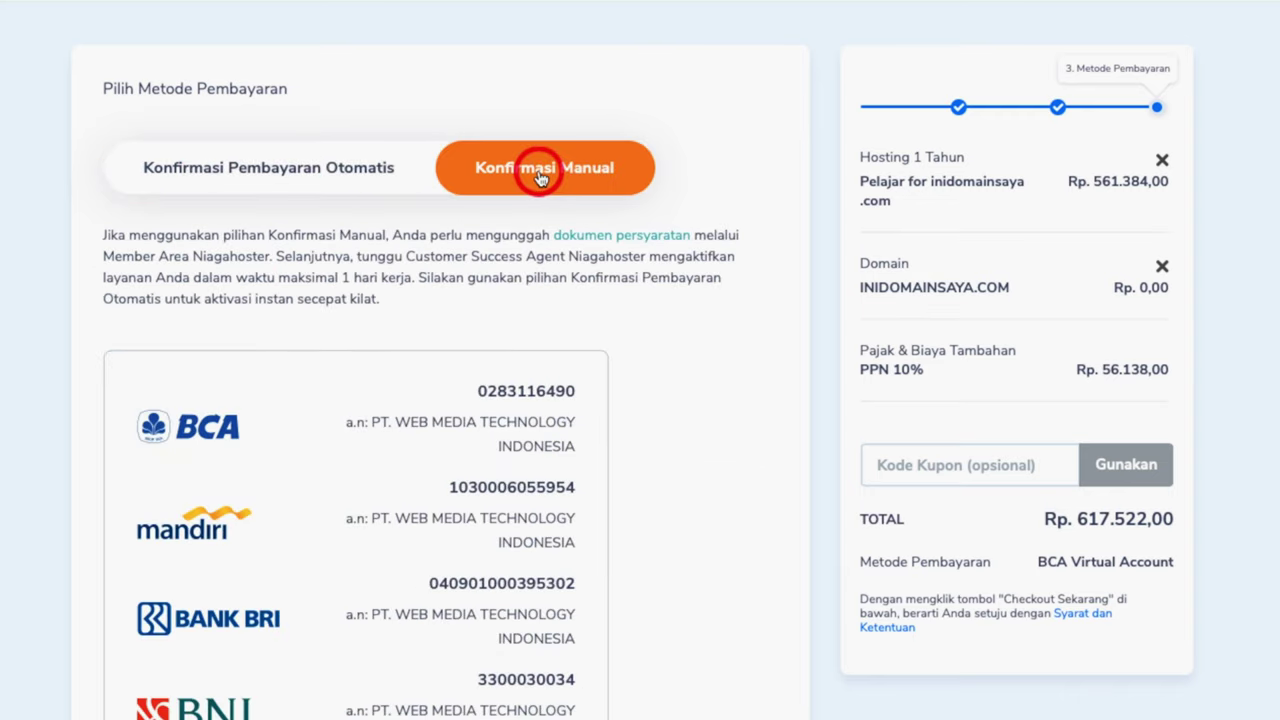
click(277, 165)
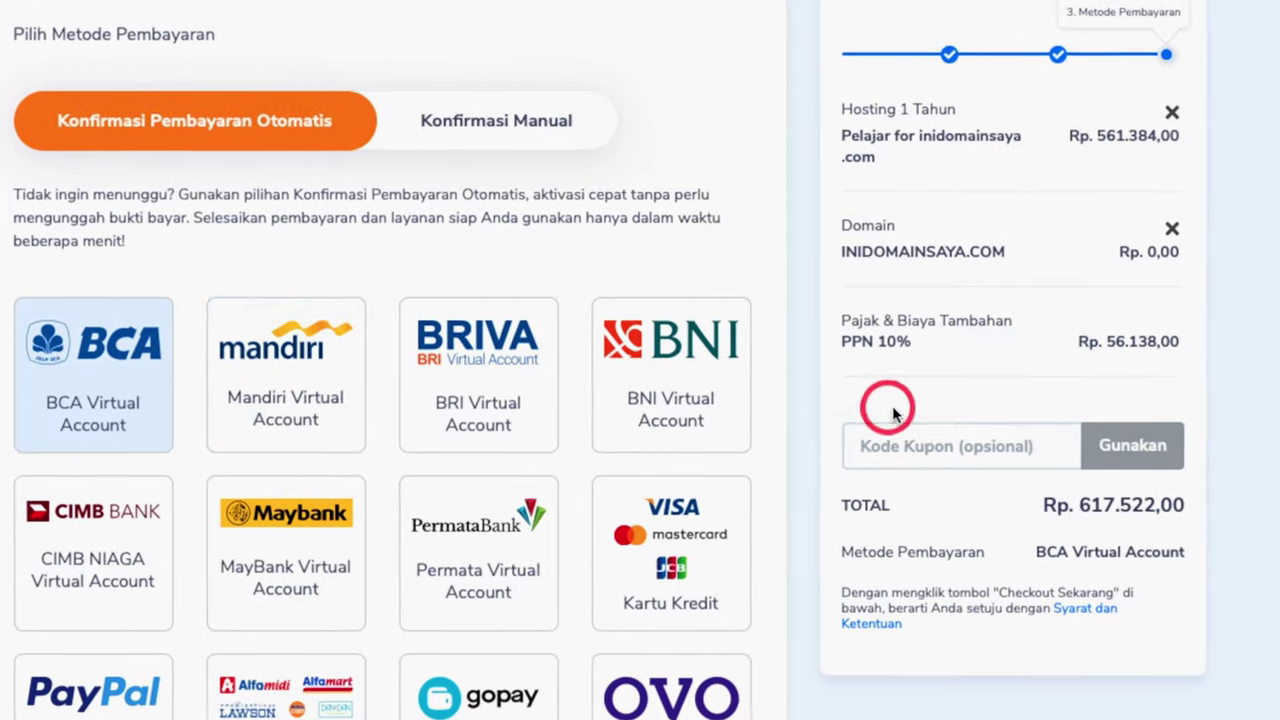
Step: Apply the coupon code easywebsi and scroll down to the login section
click(925, 443)
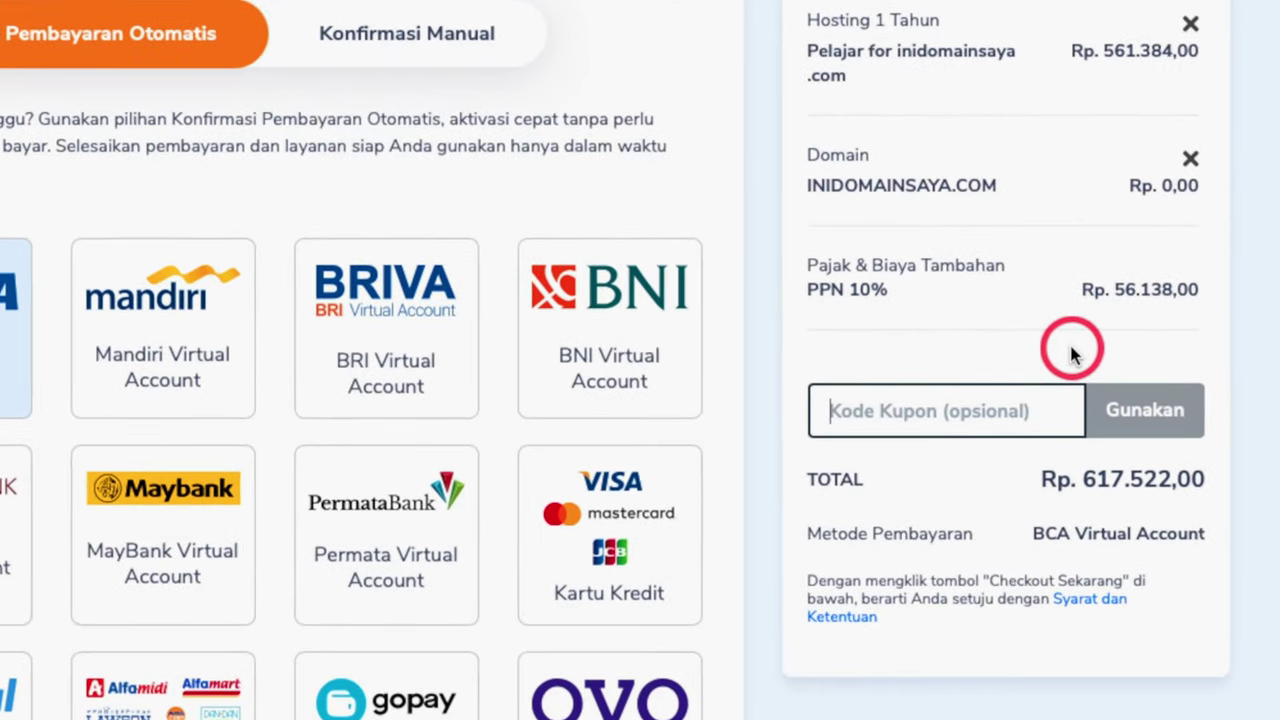
text(easywebsi)
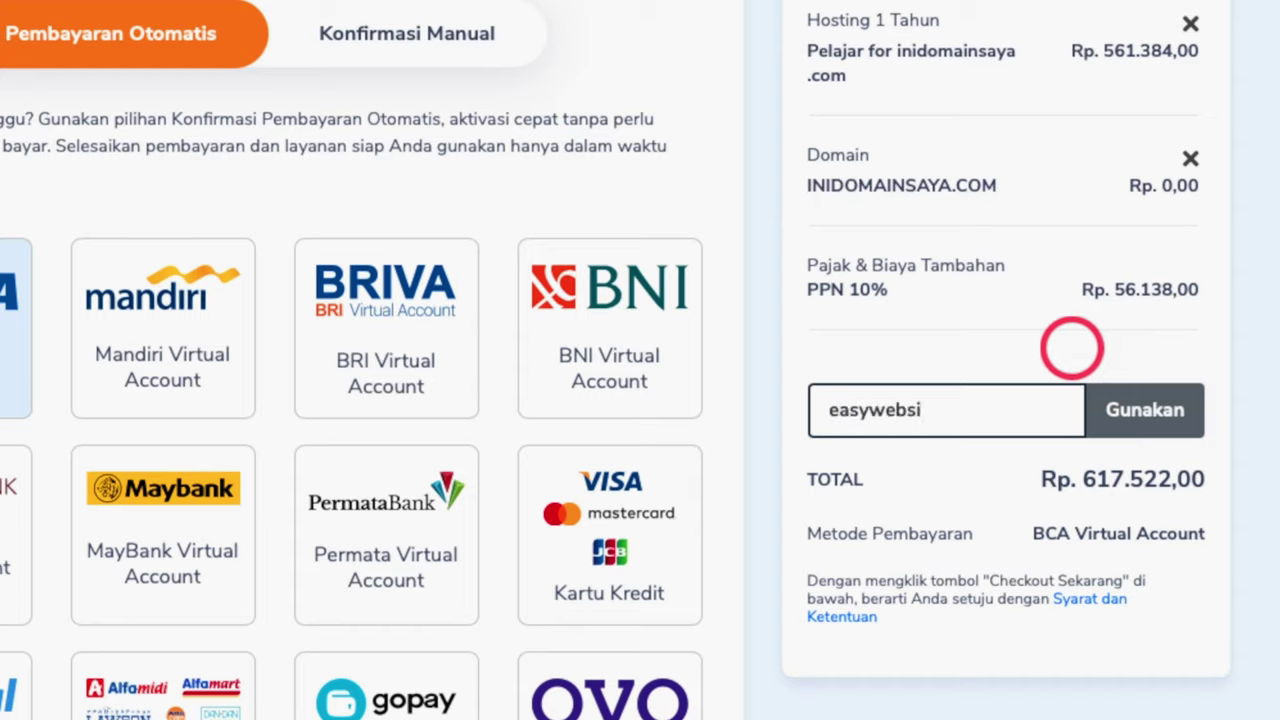
click(1146, 409)
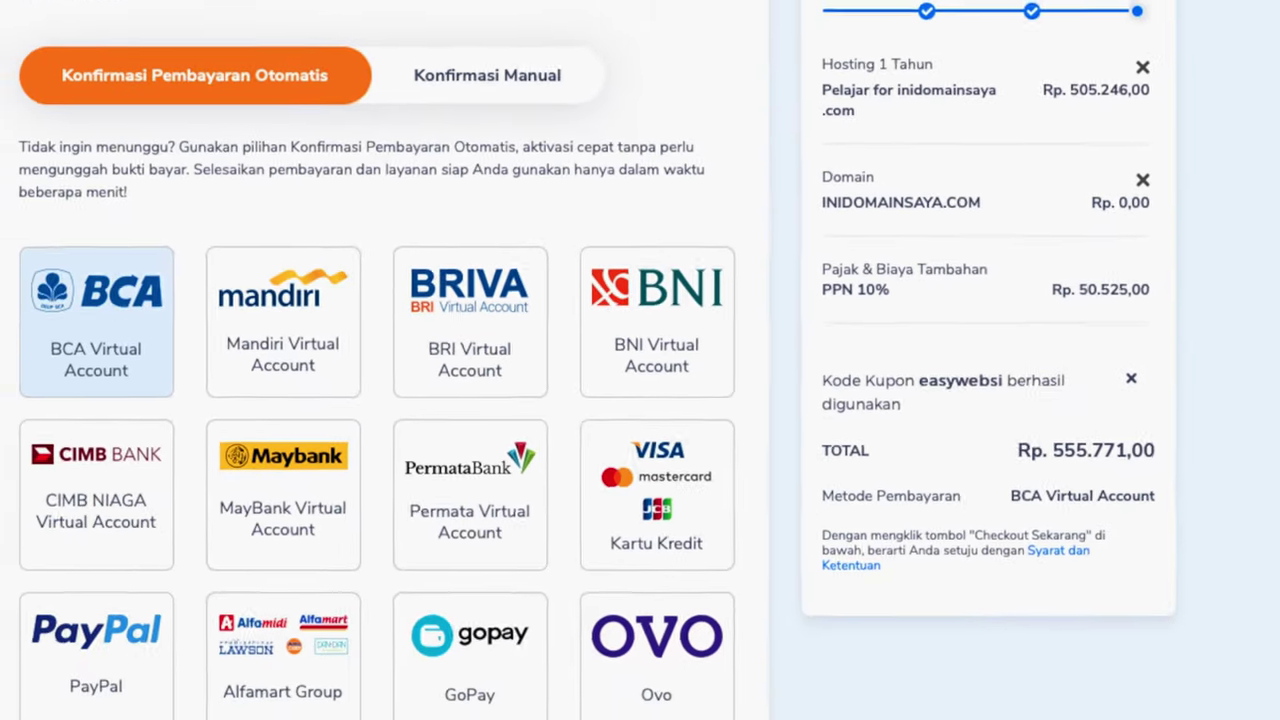
scroll(862, 700, down, 1)
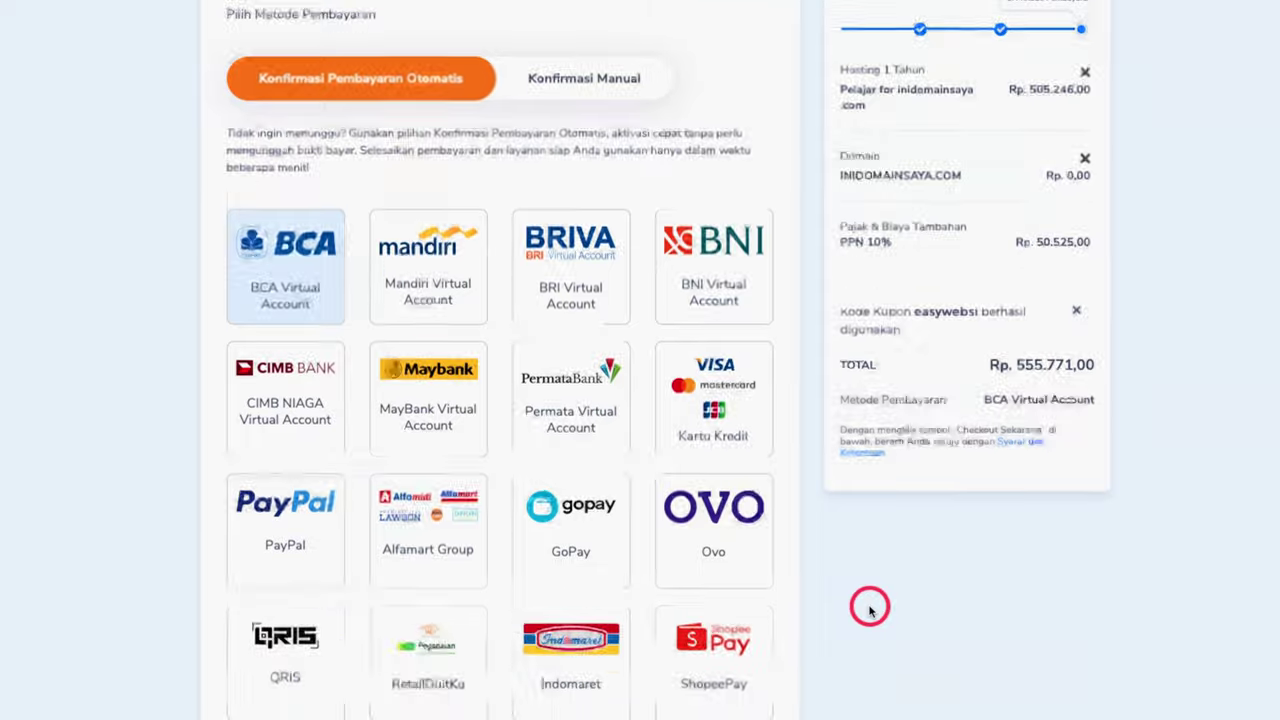
scroll(869, 610, down, 8)
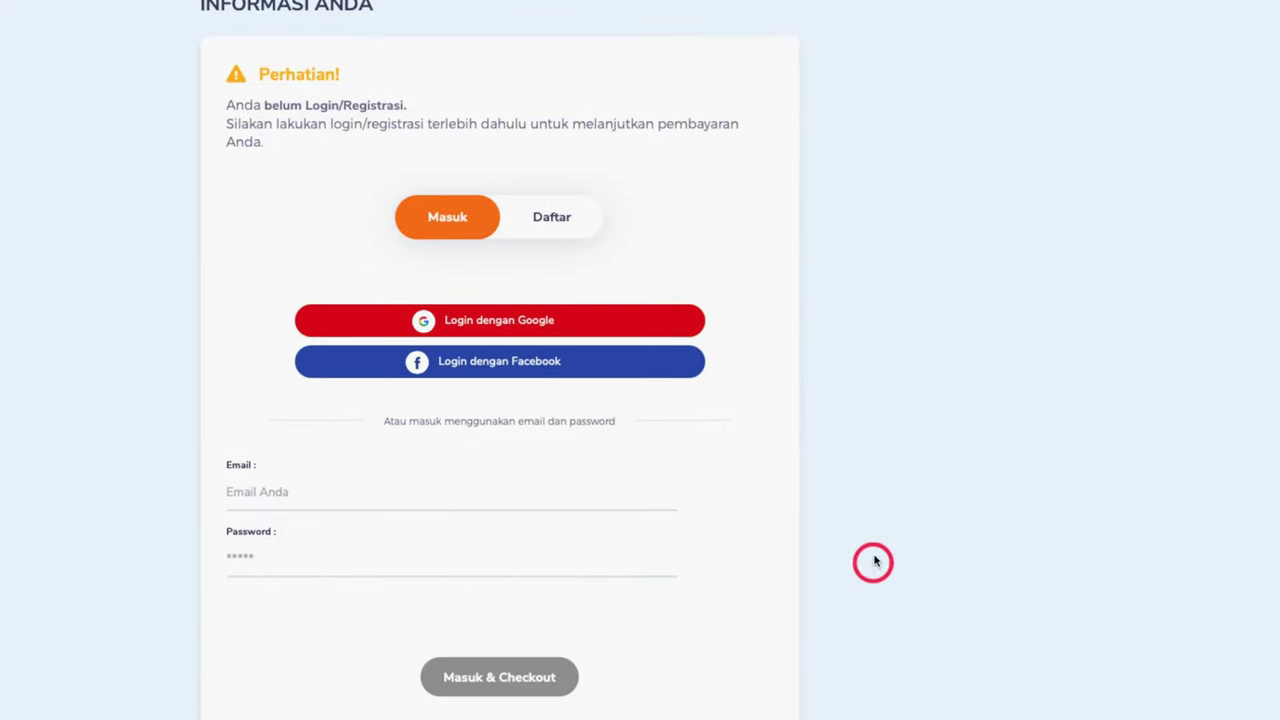
Step: Switch to new account registration and enter the e-mail, password and full name
click(555, 222)
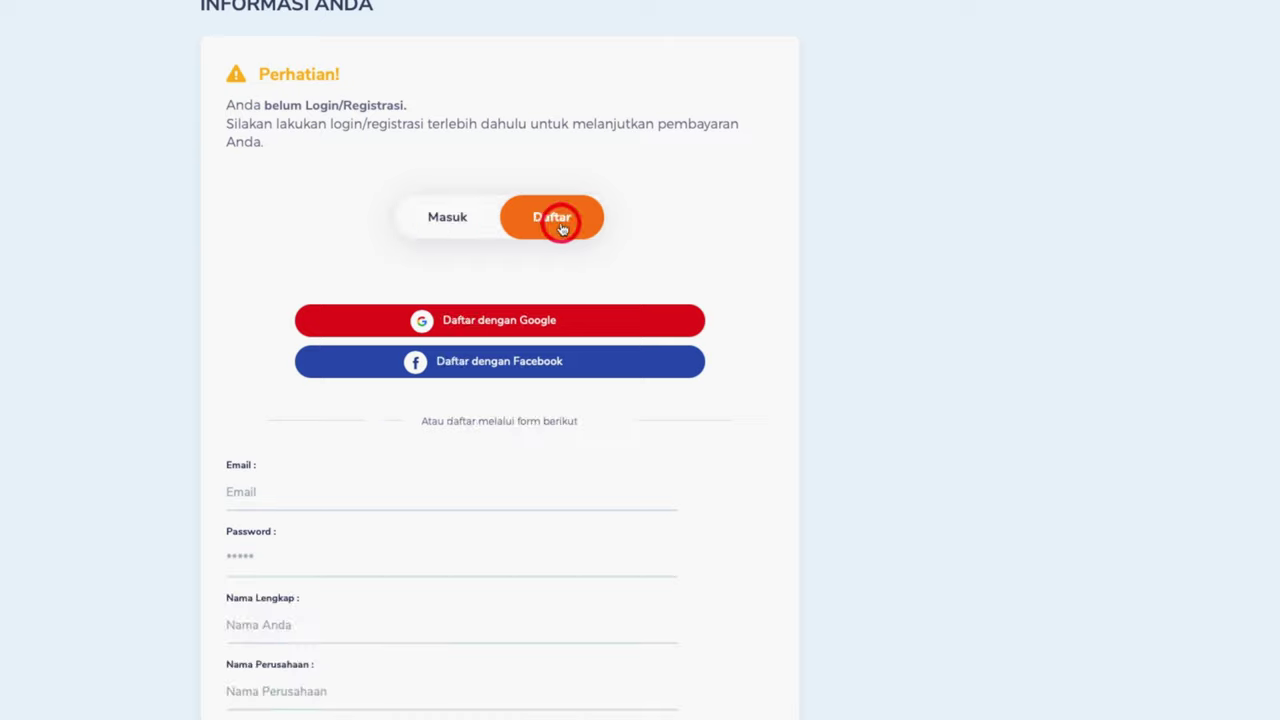
click(385, 488)
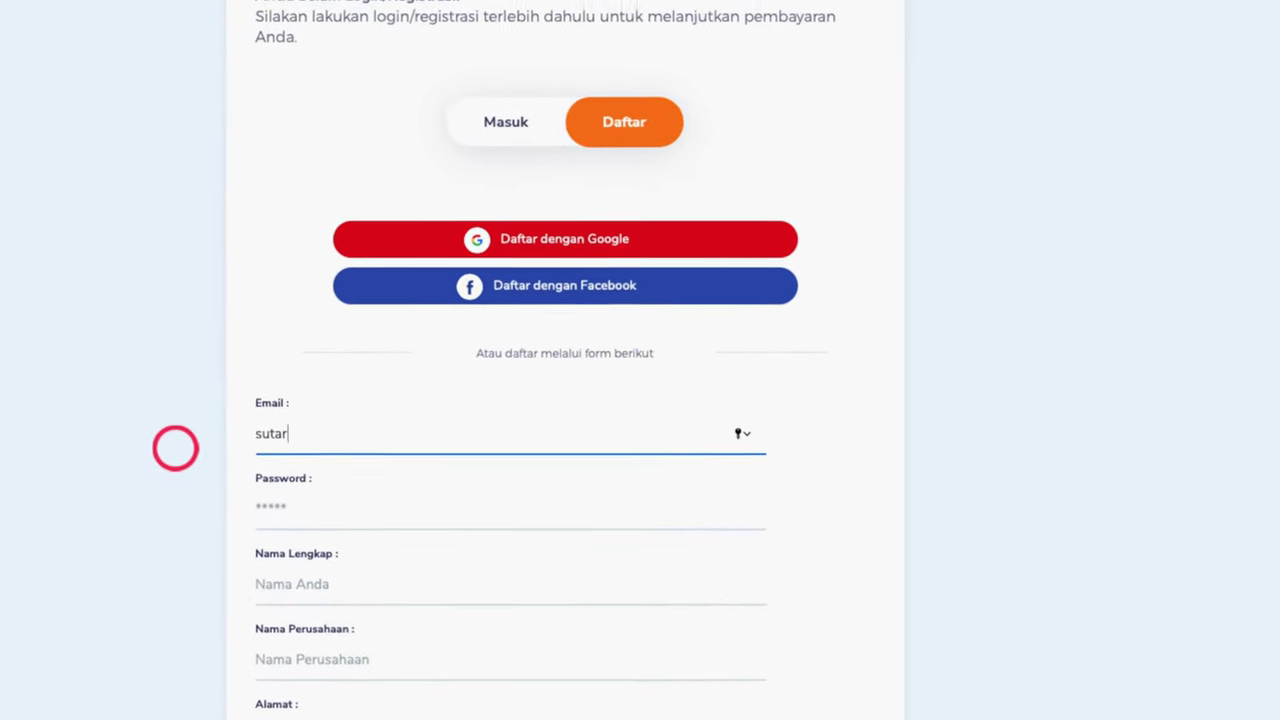
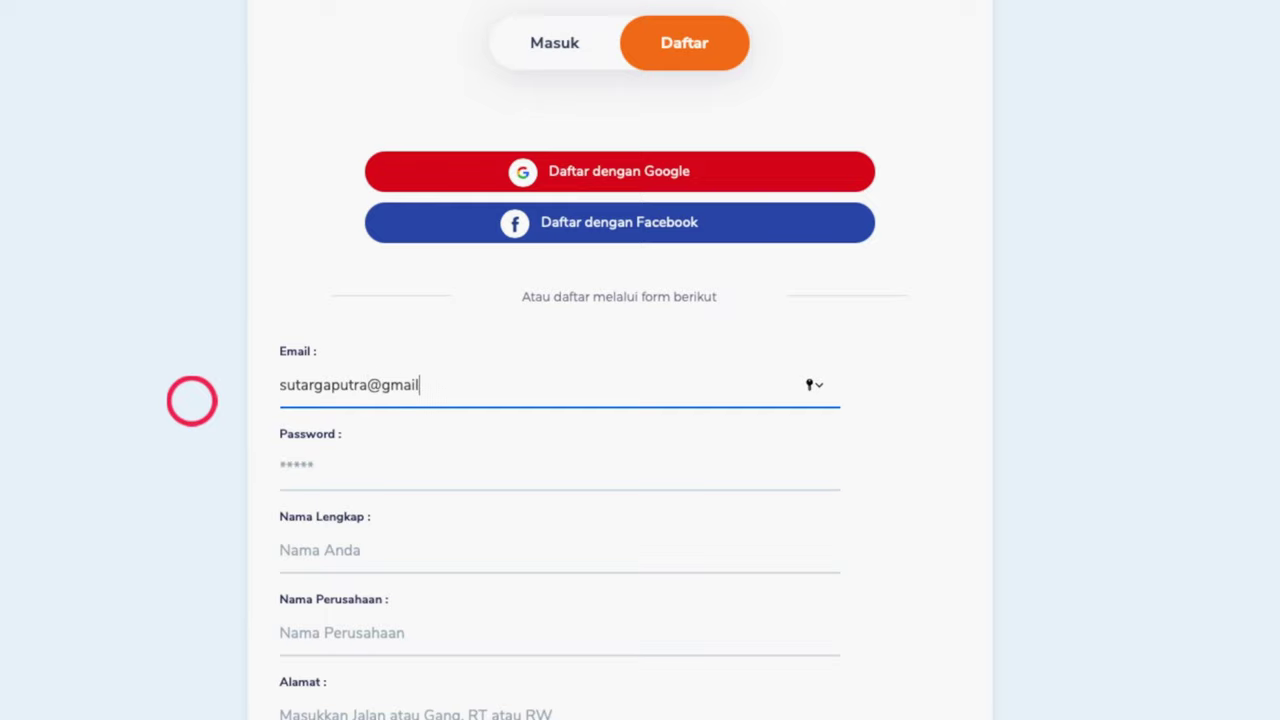
click(297, 480)
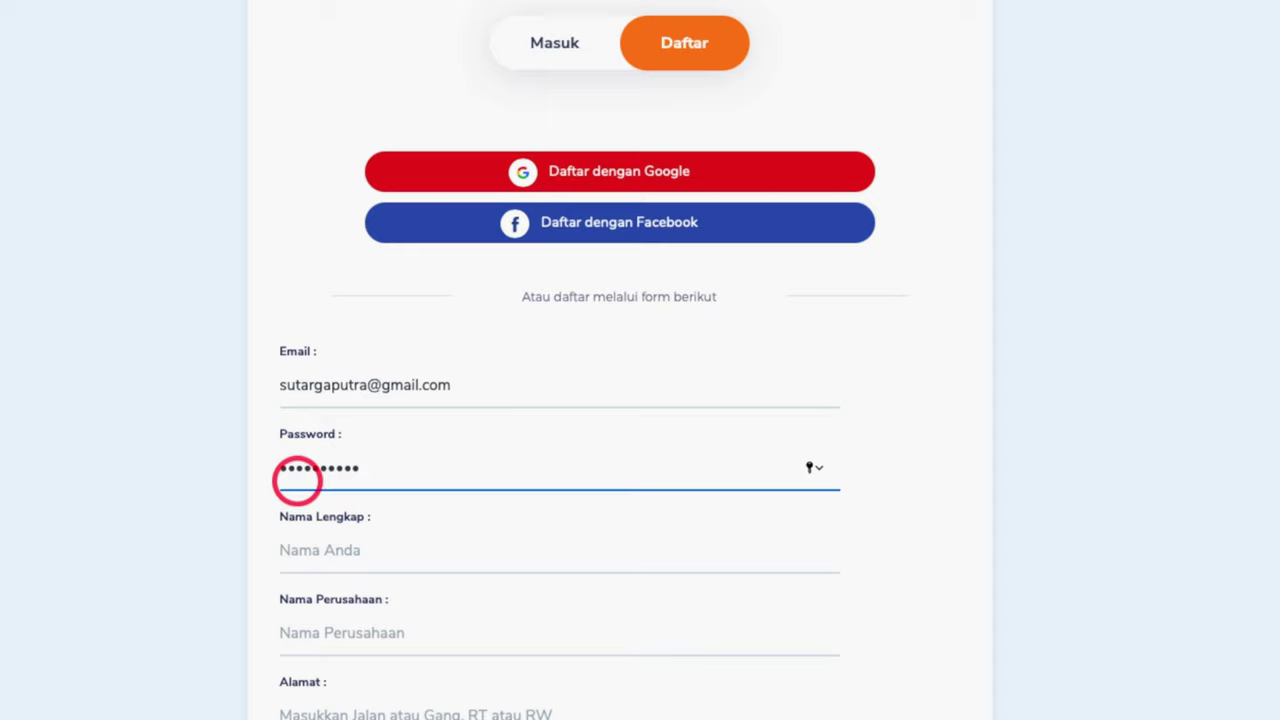
click(333, 555)
text(Suputra)
Step: Fill in the street address, village or district, and city fields
scroll(331, 606, down, 3)
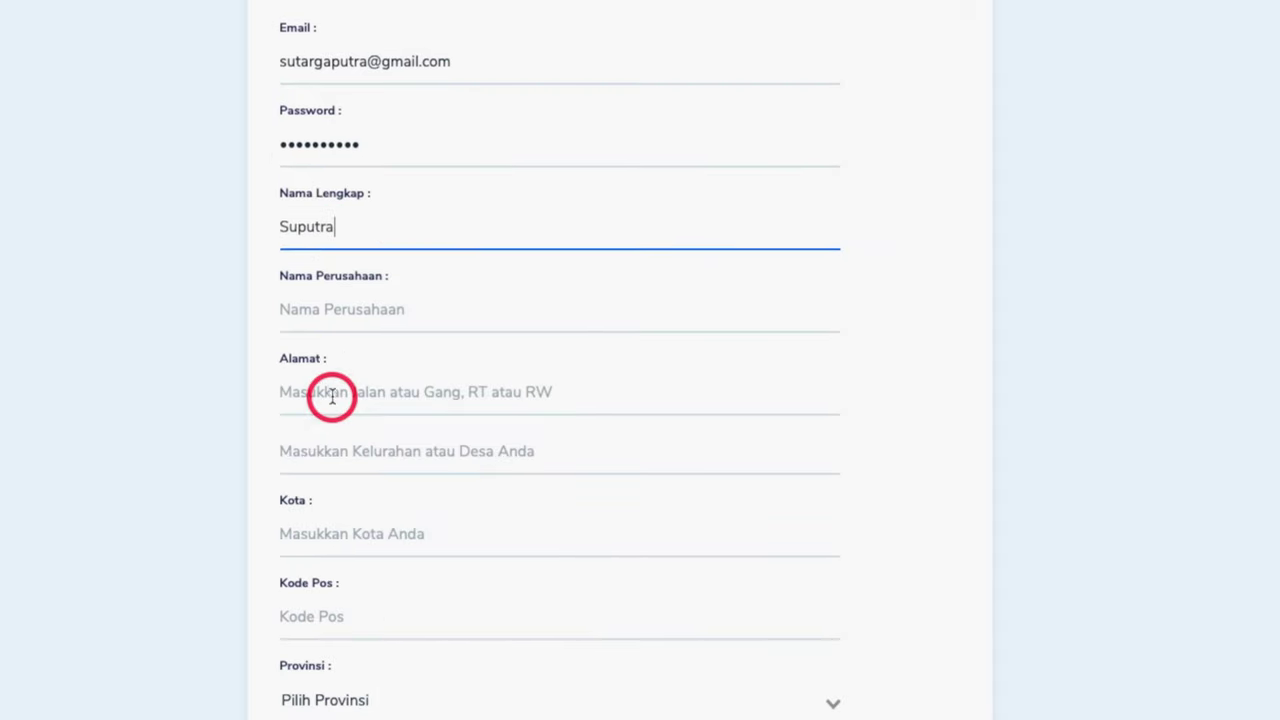
click(331, 397)
click(314, 457)
text(Dangin Puri)
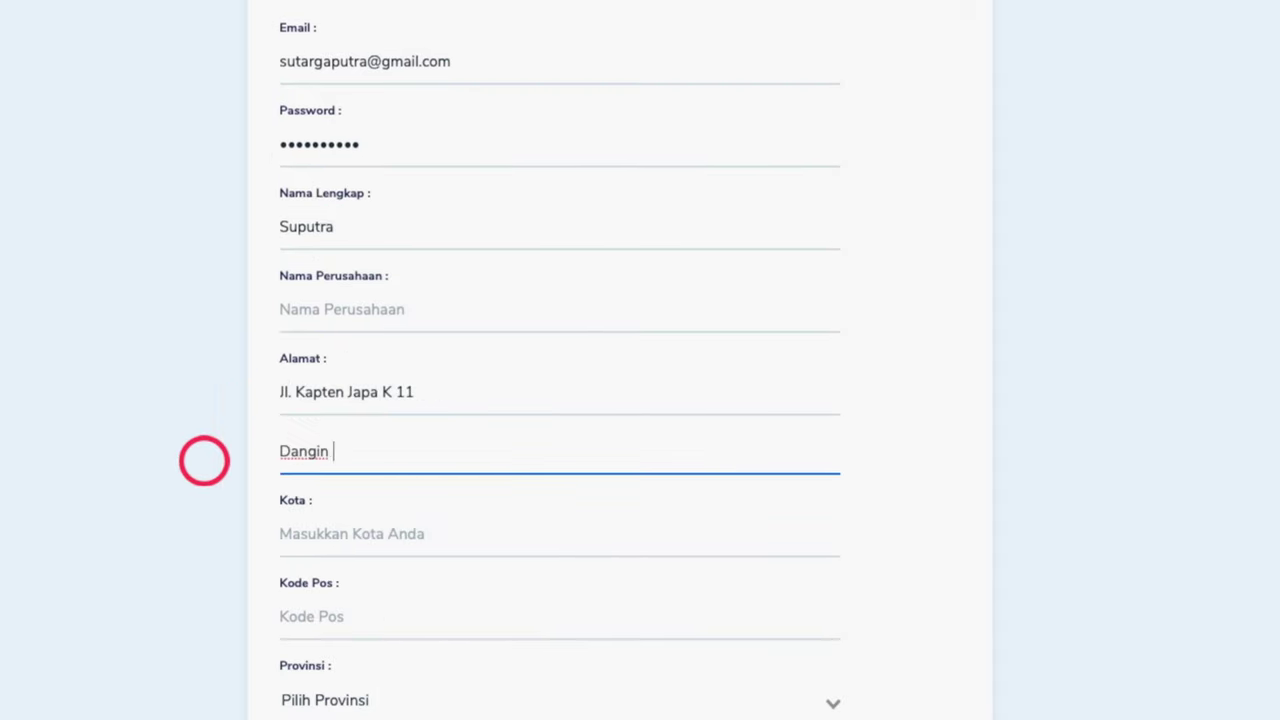
click(314, 540)
text(Denpasar)
Step: Enter the postal code, province and phone number, then submit Daftar & Checkout
scroll(215, 545, down, 3)
key(Tab)
text(8)
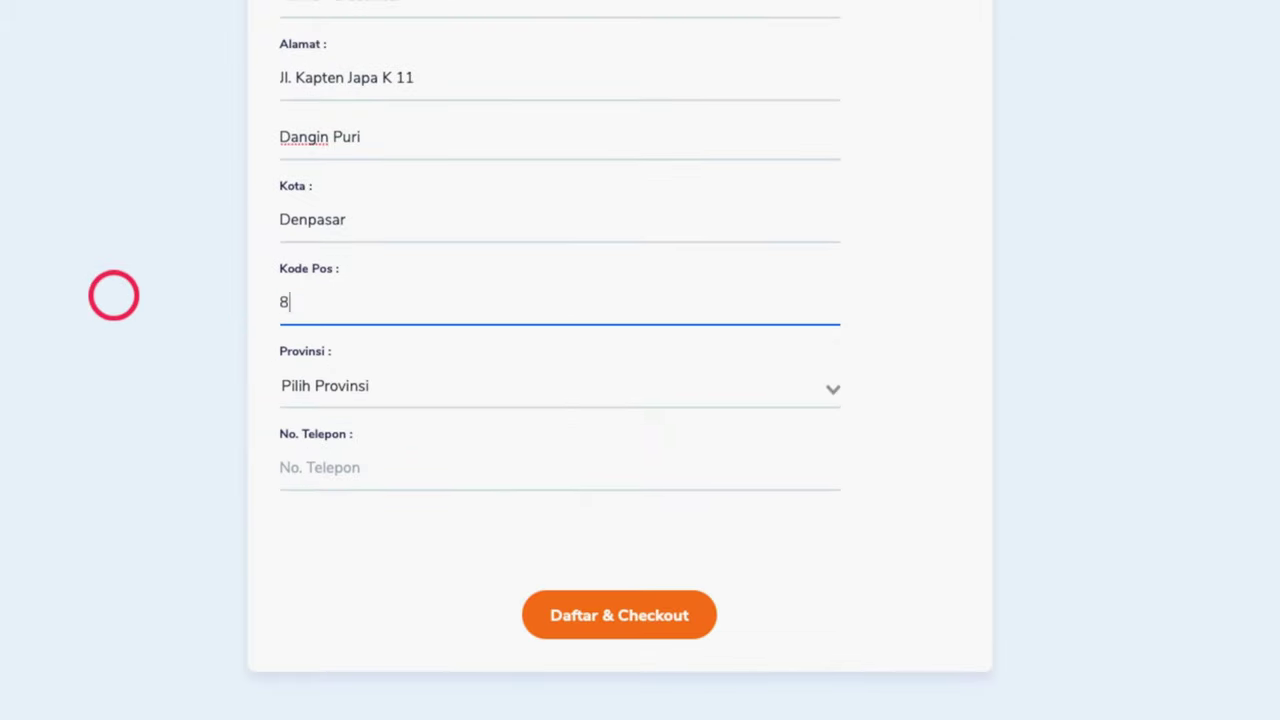
text(0234)
click(317, 377)
click(306, 451)
key(Tab)
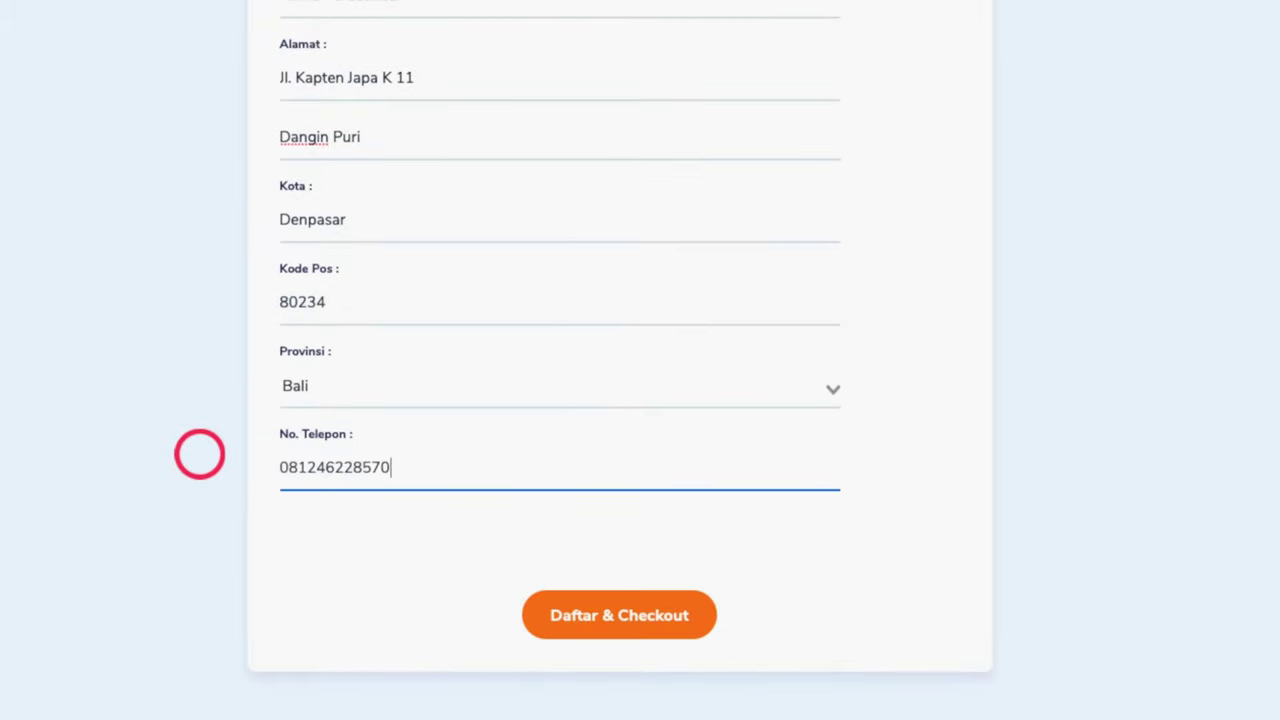
click(608, 603)
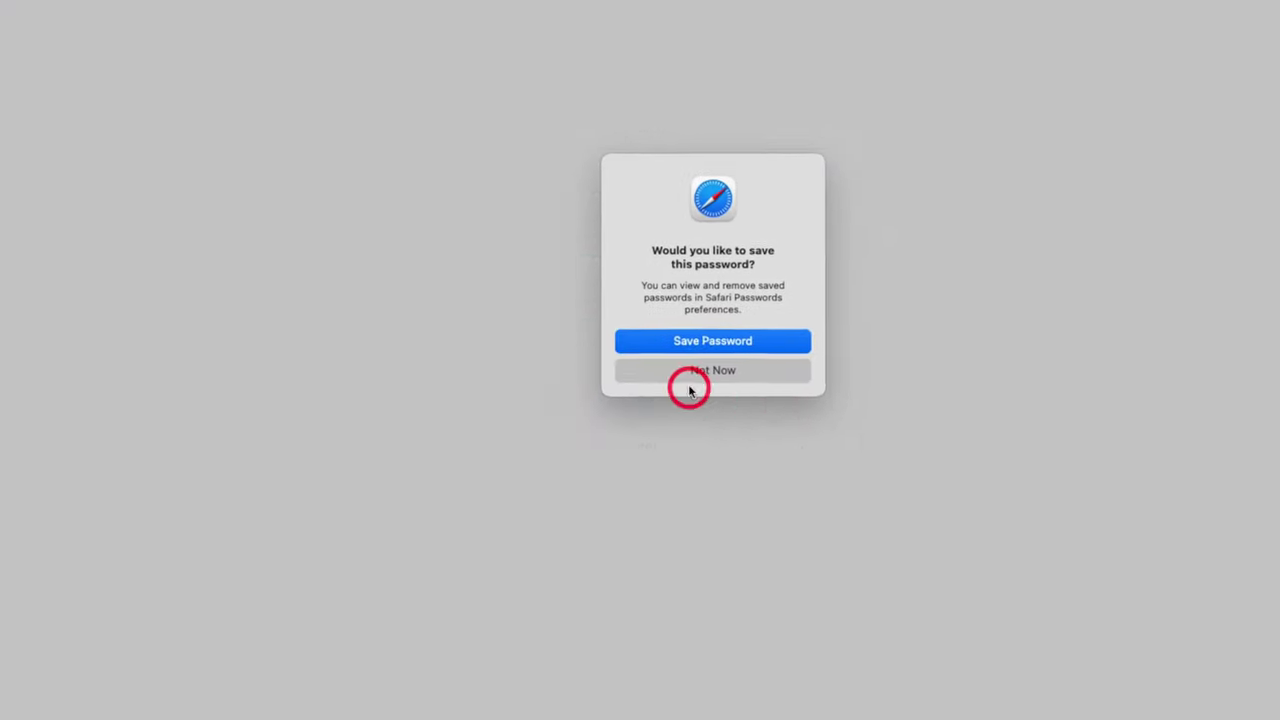
Step: Dismiss Safari's save-password prompt and go to Konfirmasi Pembayaran di Member Area
click(640, 342)
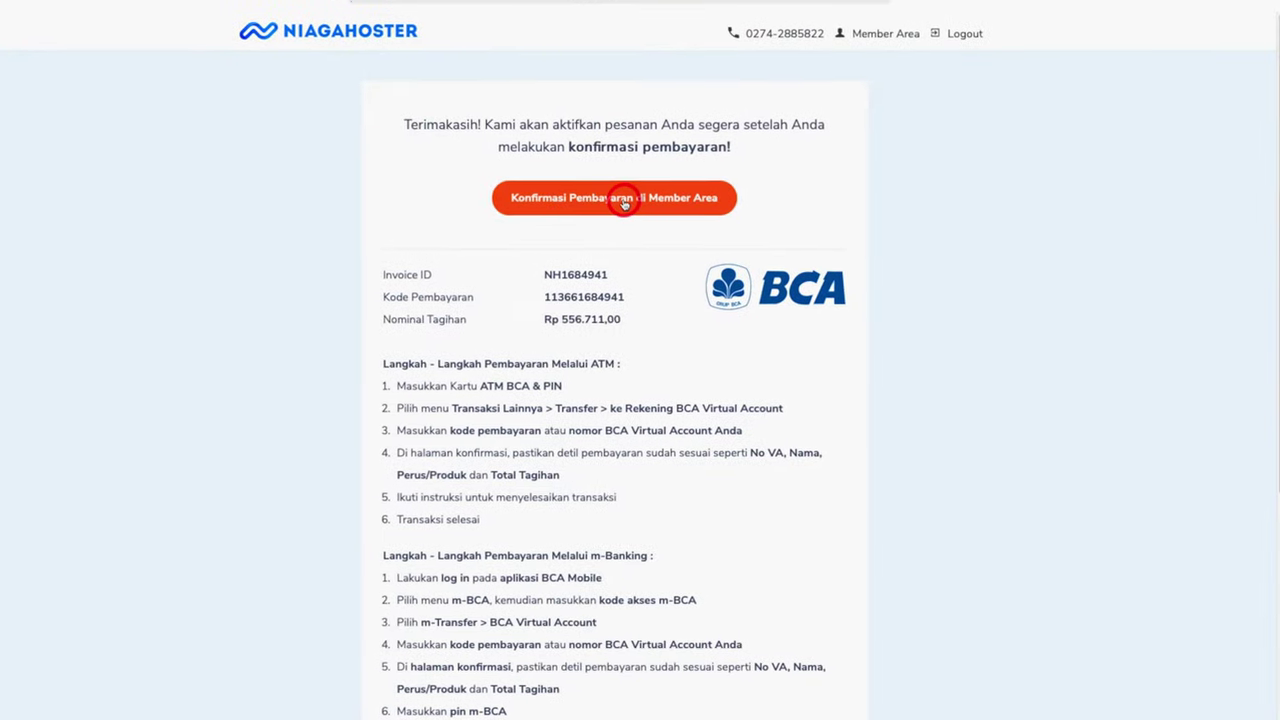
click(623, 200)
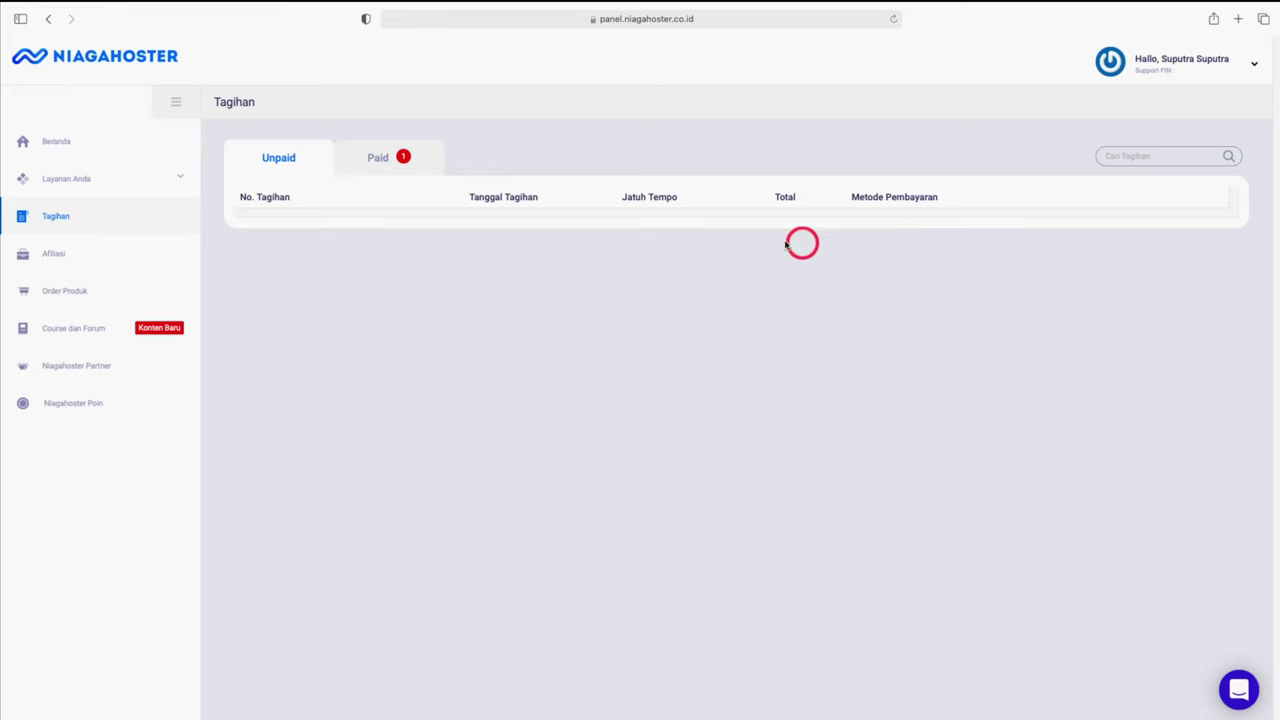
Step: Check the Paid invoices list and postpone the profile survey for 1 minggu
click(391, 168)
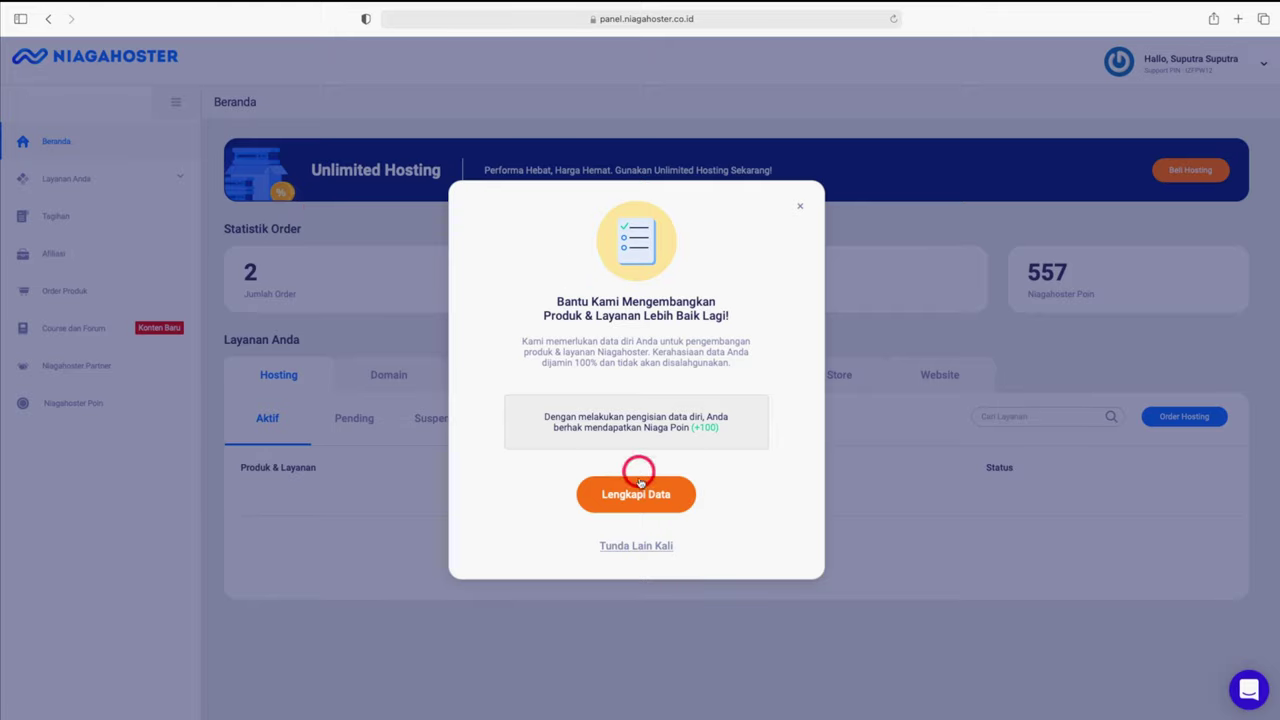
click(634, 546)
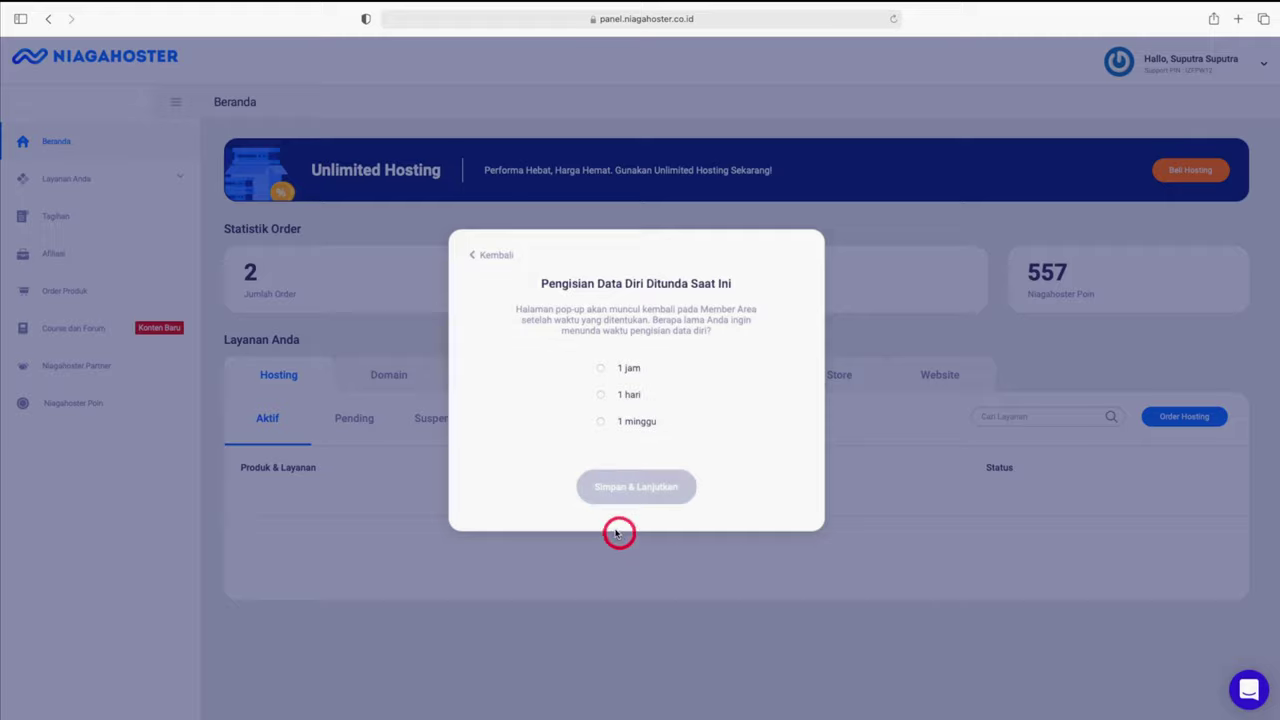
click(603, 424)
click(629, 486)
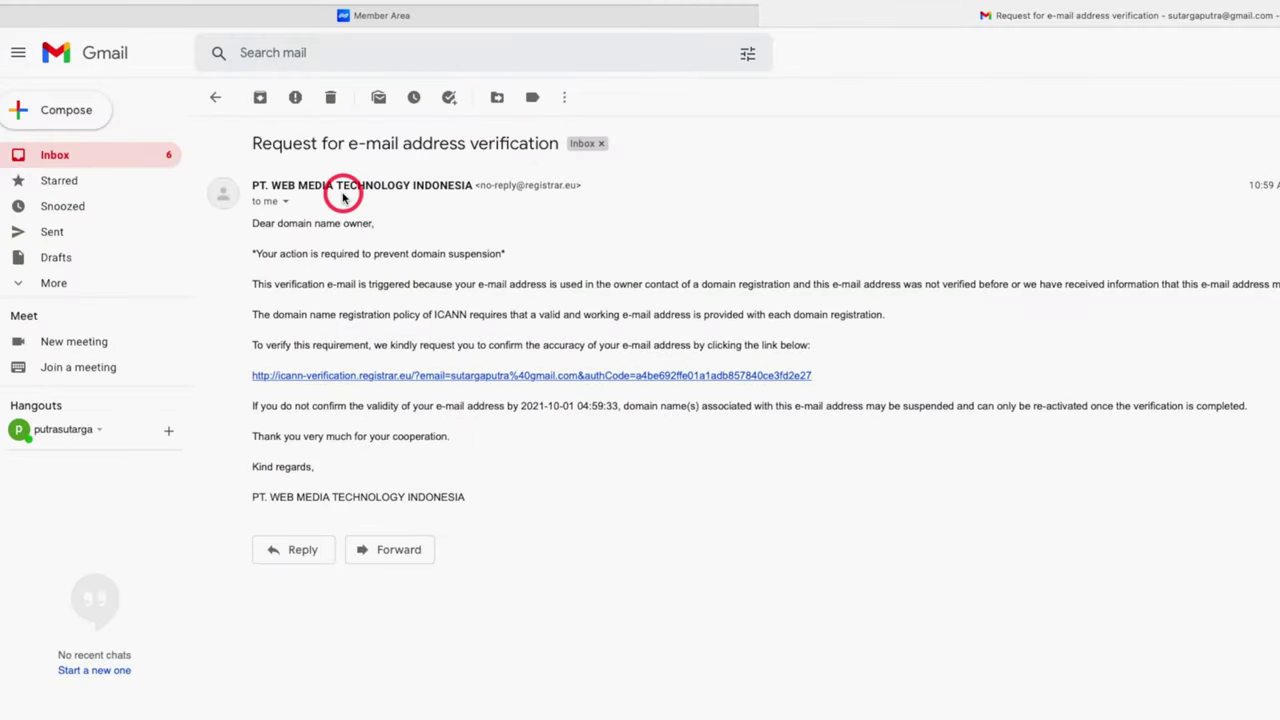
Step: Follow the icann-verification.registrar.eu link in Gmail, then return to the Member Area dashboard
click(306, 380)
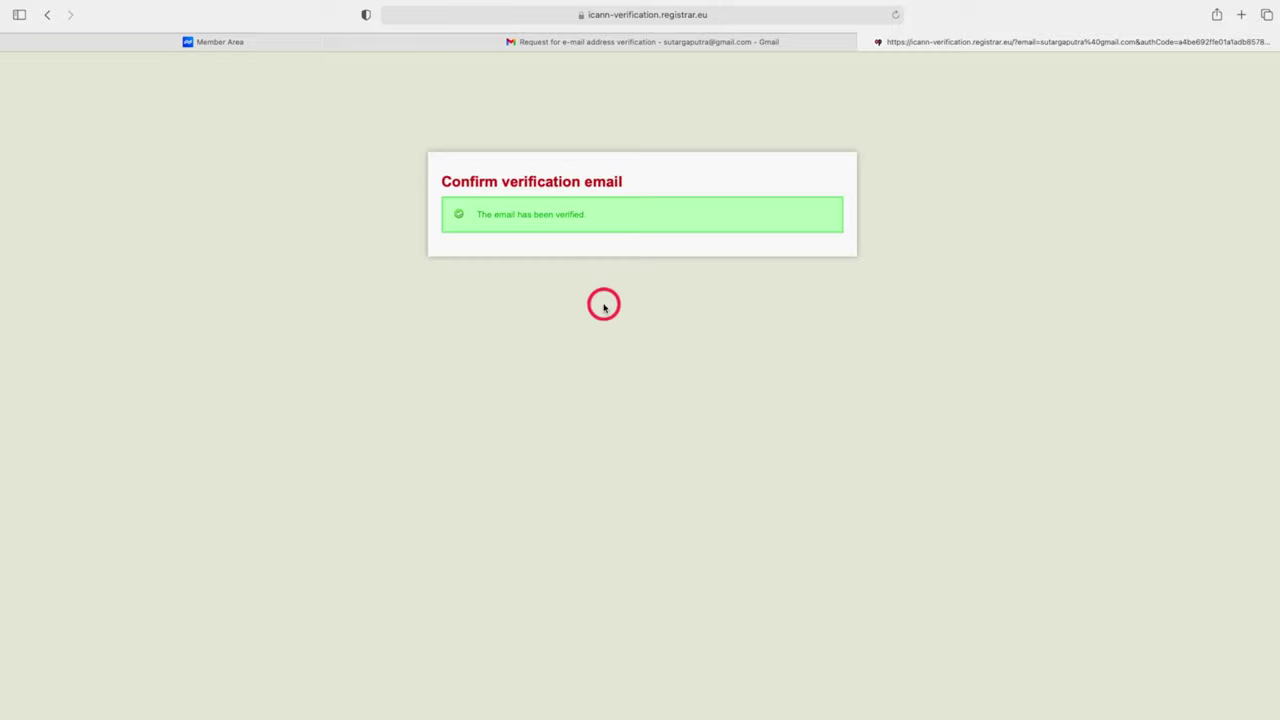
click(318, 44)
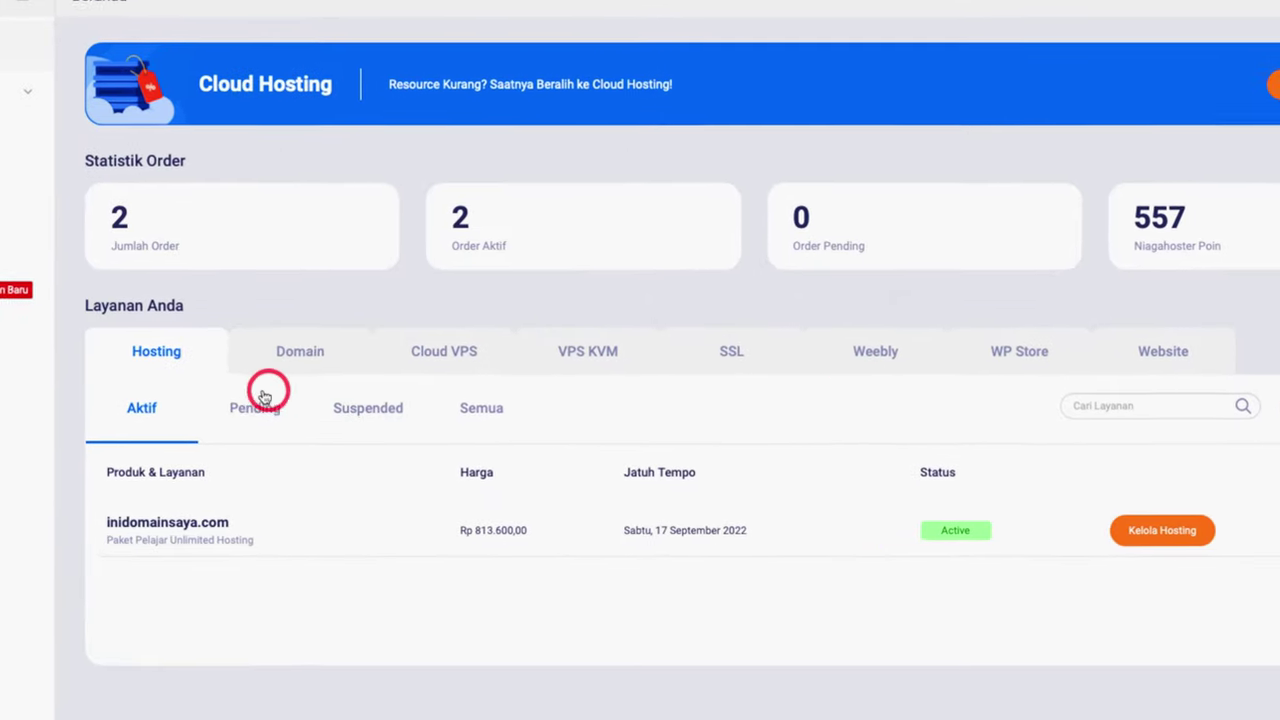
Step: Check the Domain and Hosting lists, then open Kelola Hosting for inidomainsaya.com
click(288, 342)
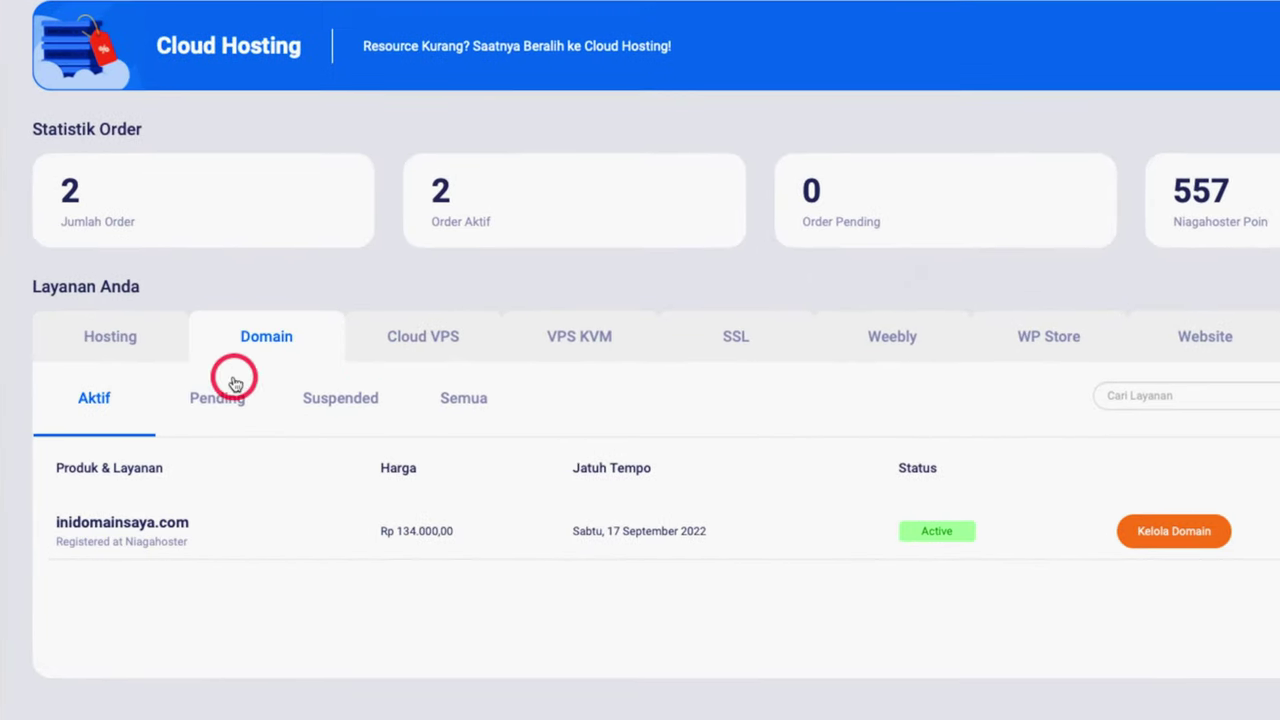
click(105, 336)
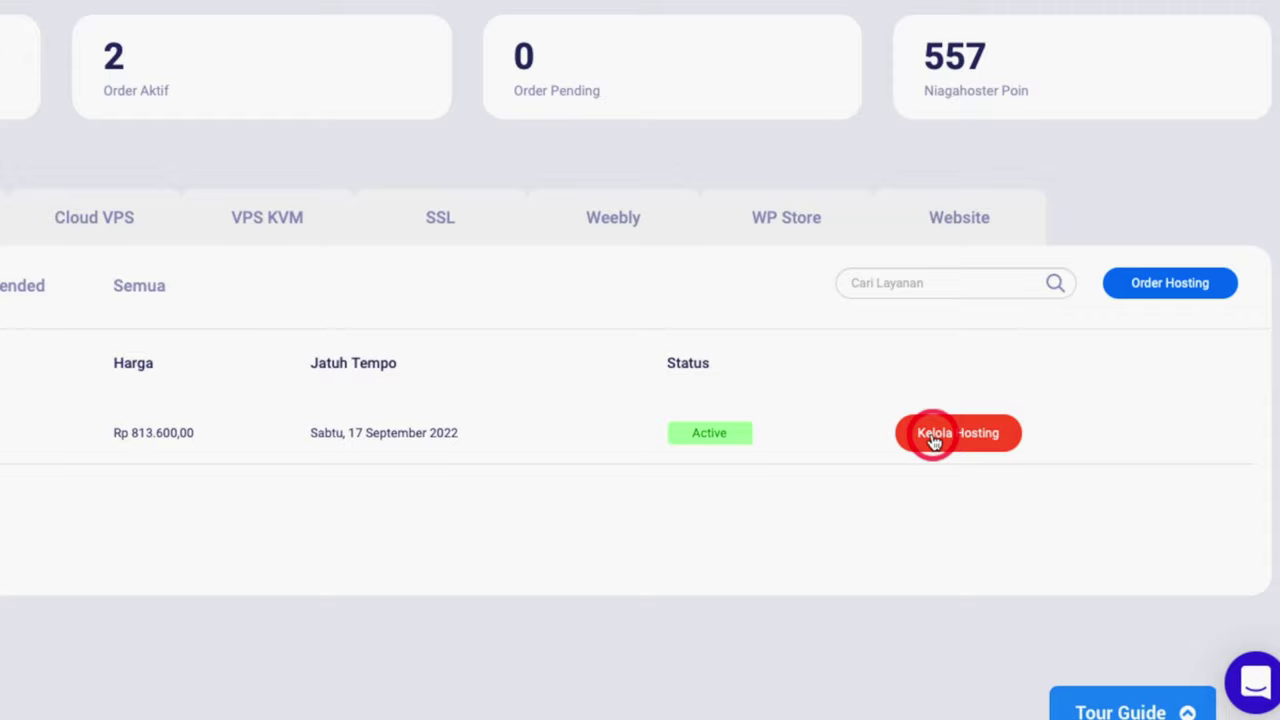
click(933, 438)
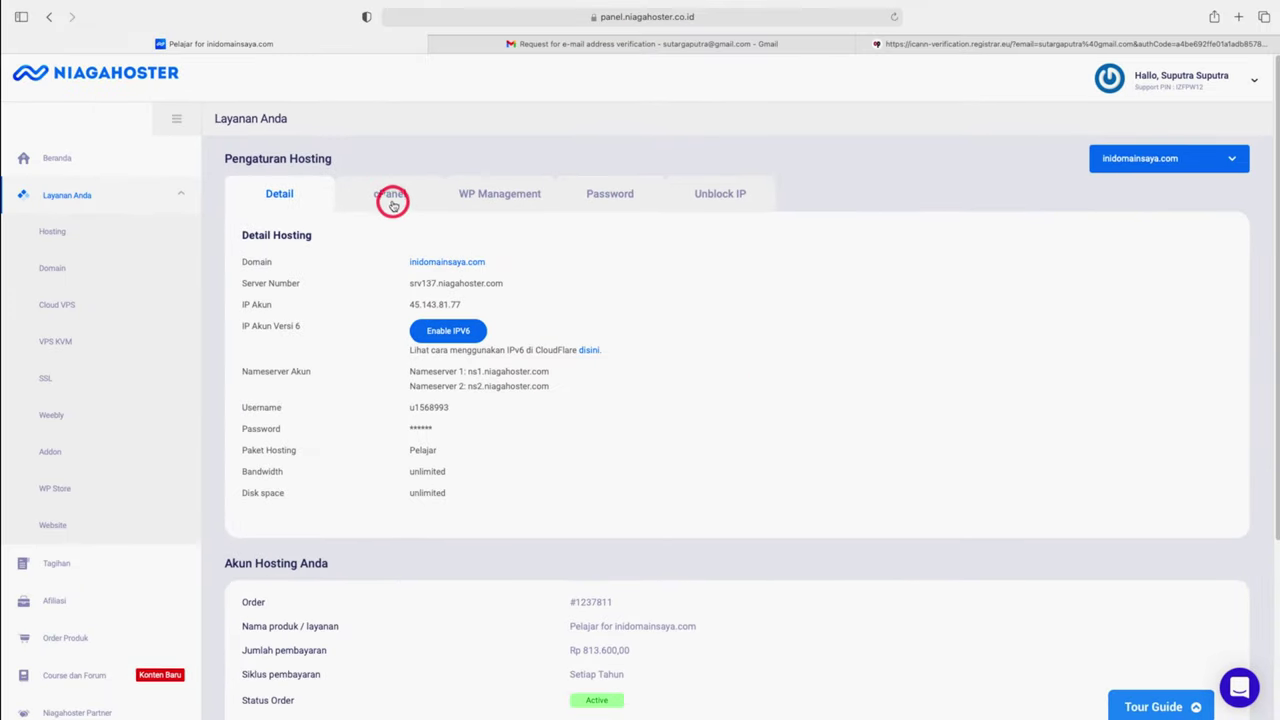
Step: Open the cPanel tab in Pengaturan Hosting and launch All Features
click(391, 197)
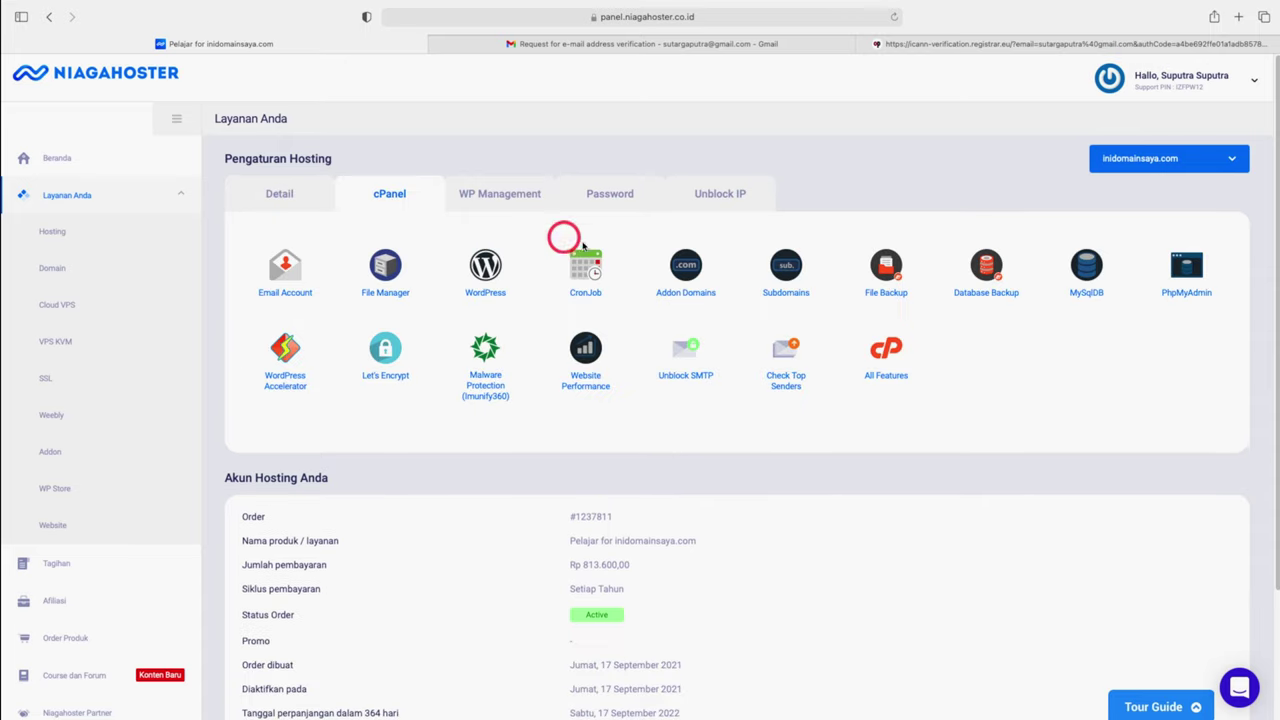
click(882, 352)
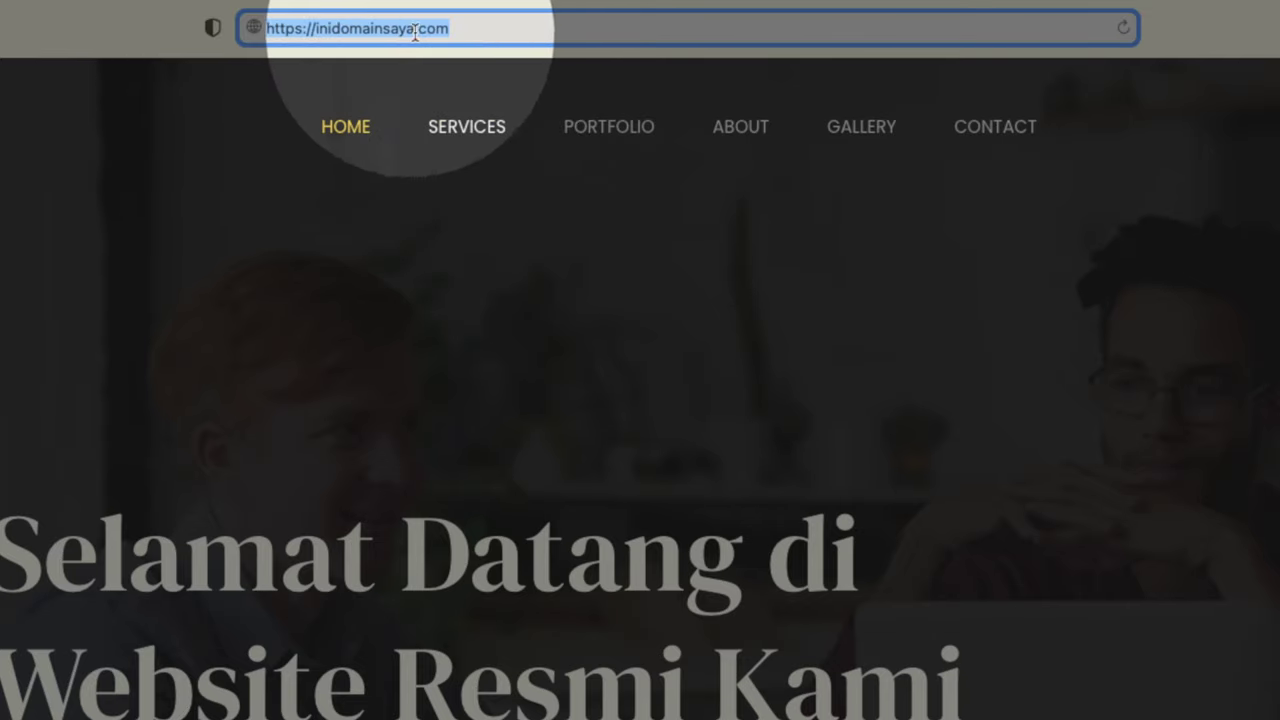
click(458, 36)
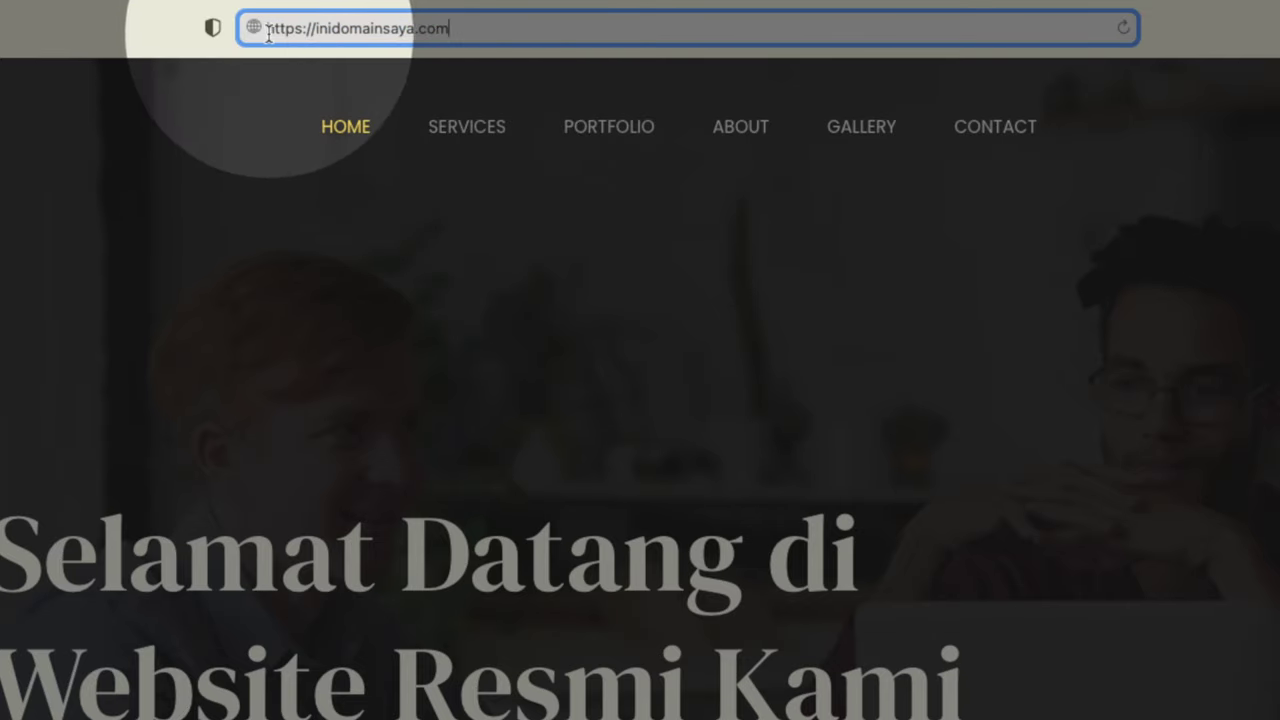
drag(266, 33, 302, 33)
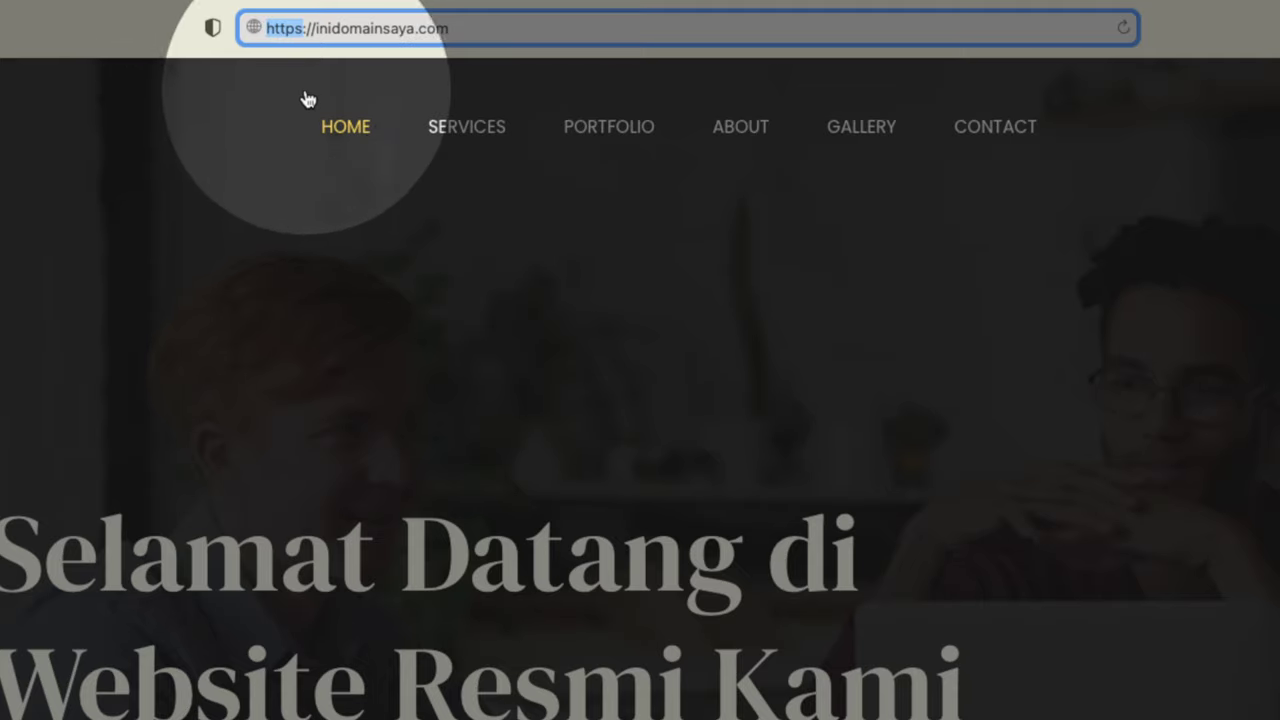
key(Return)
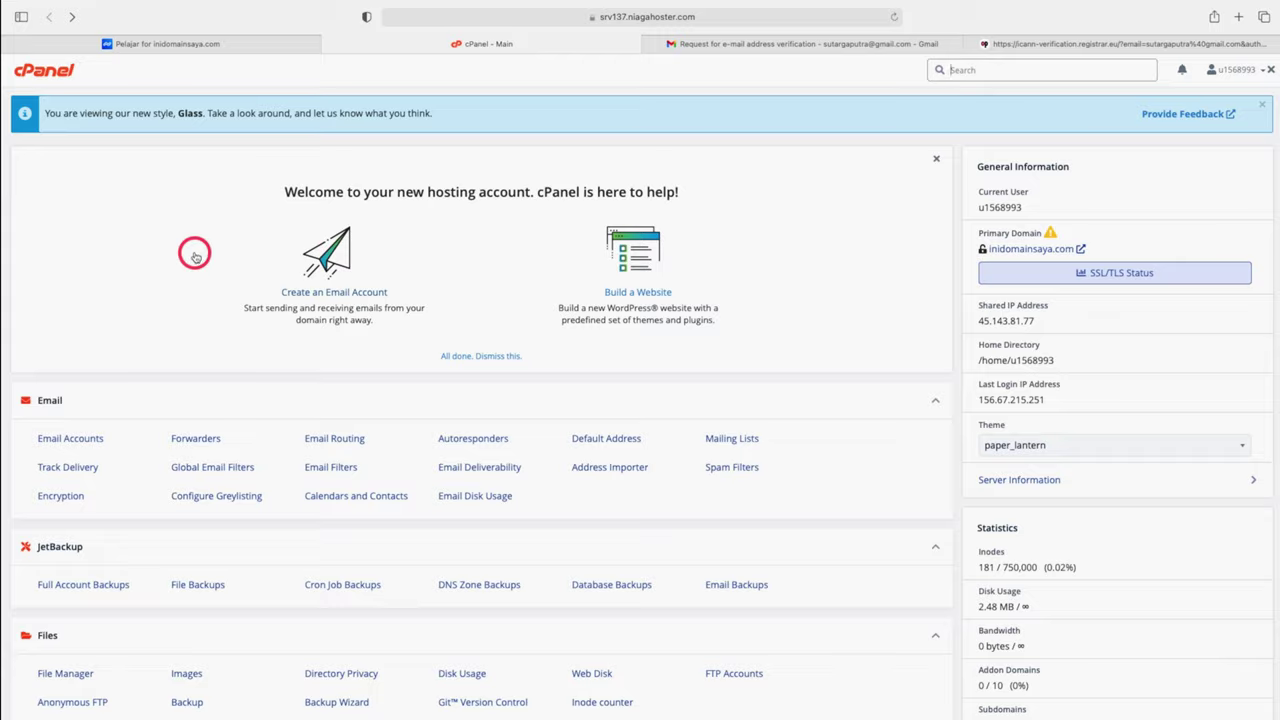
Step: Open Let's Encrypt SSL and start issuing a certificate for inidomainsaya.com
scroll(195, 255, down, 5)
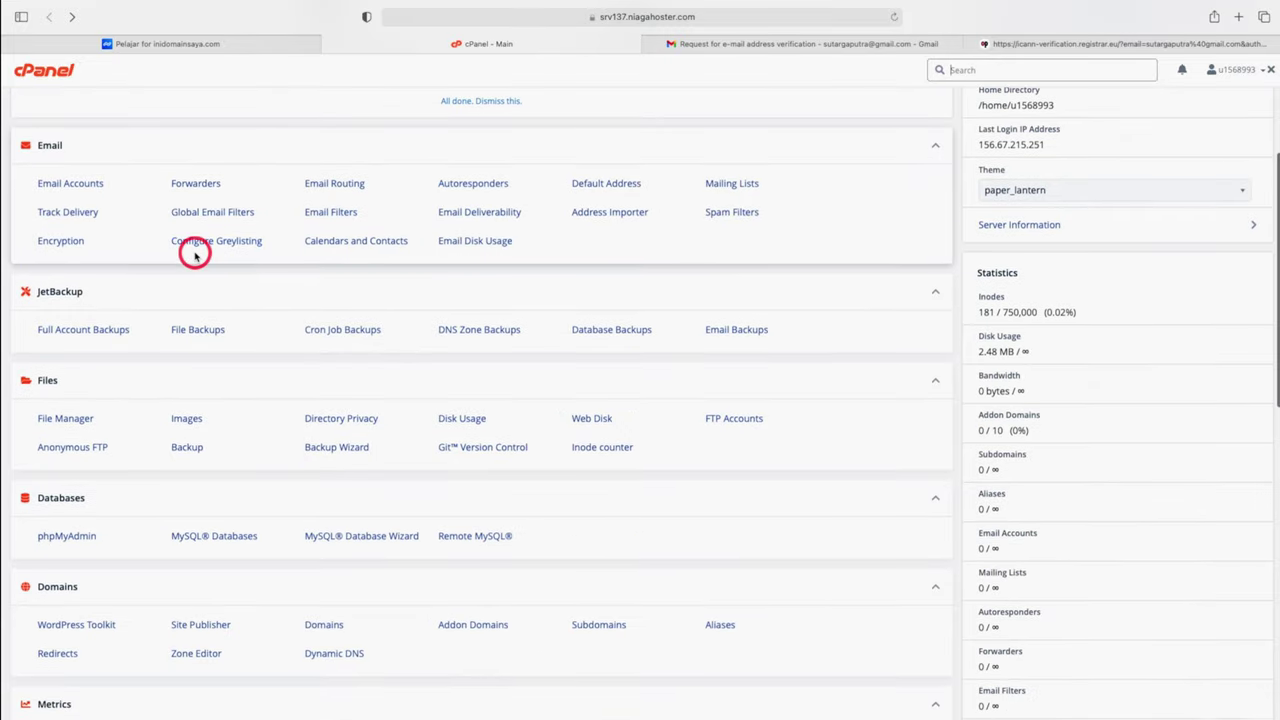
scroll(195, 255, down, 8)
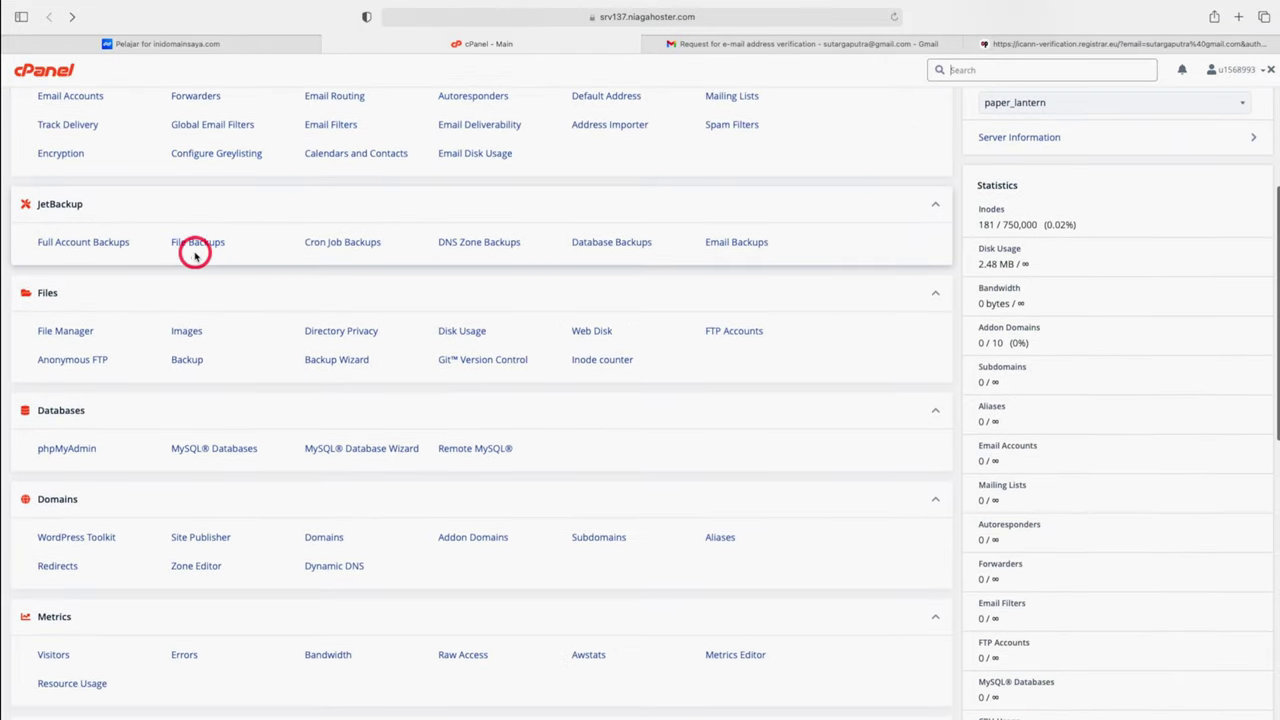
scroll(195, 253, down, 1)
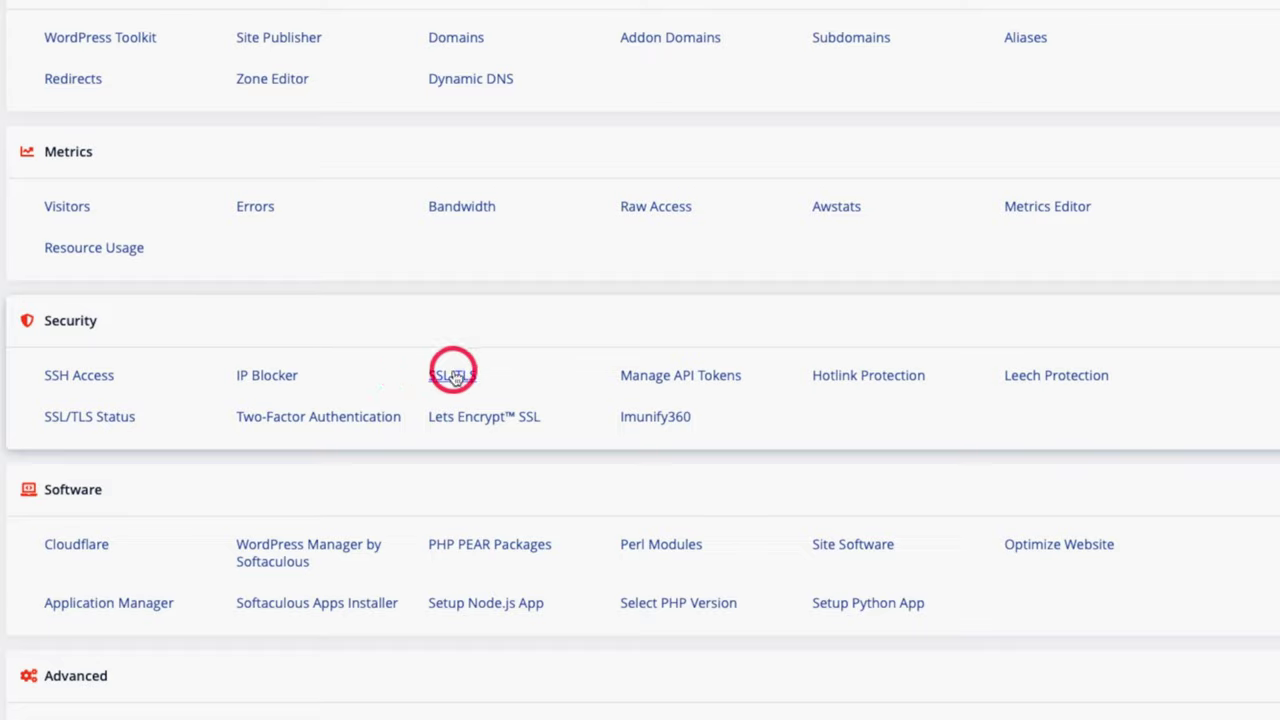
click(460, 418)
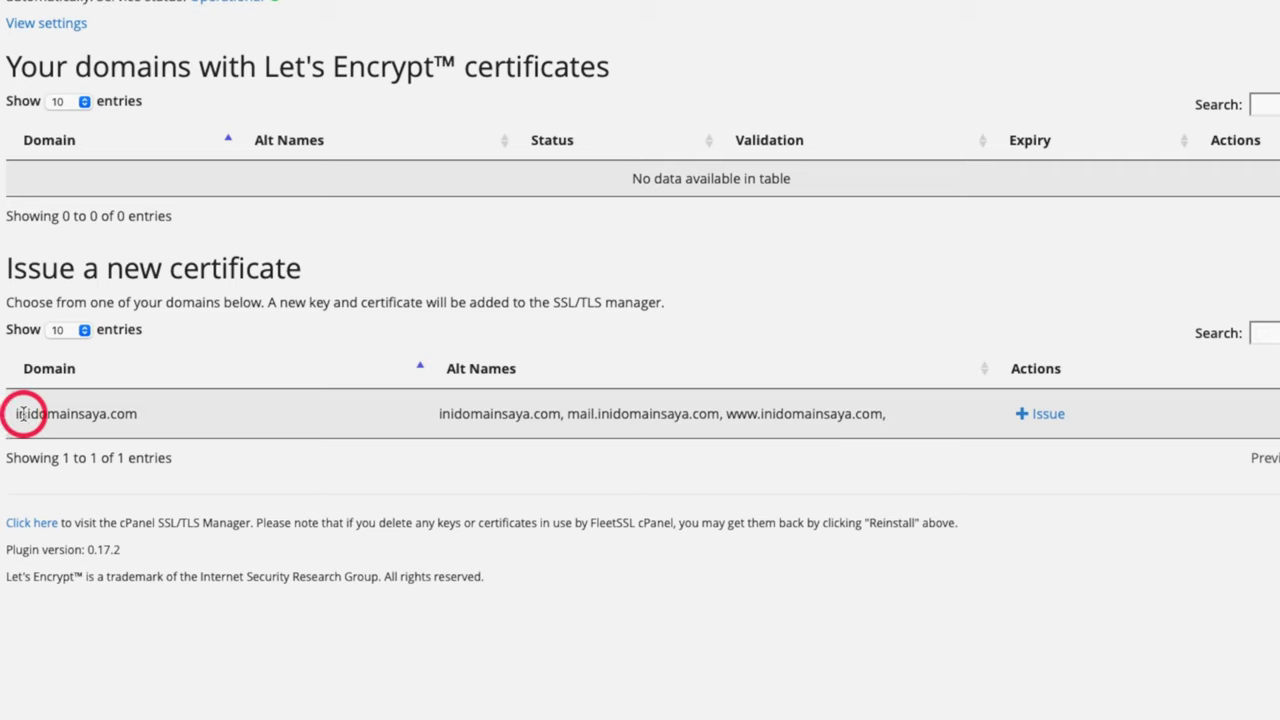
click(1025, 415)
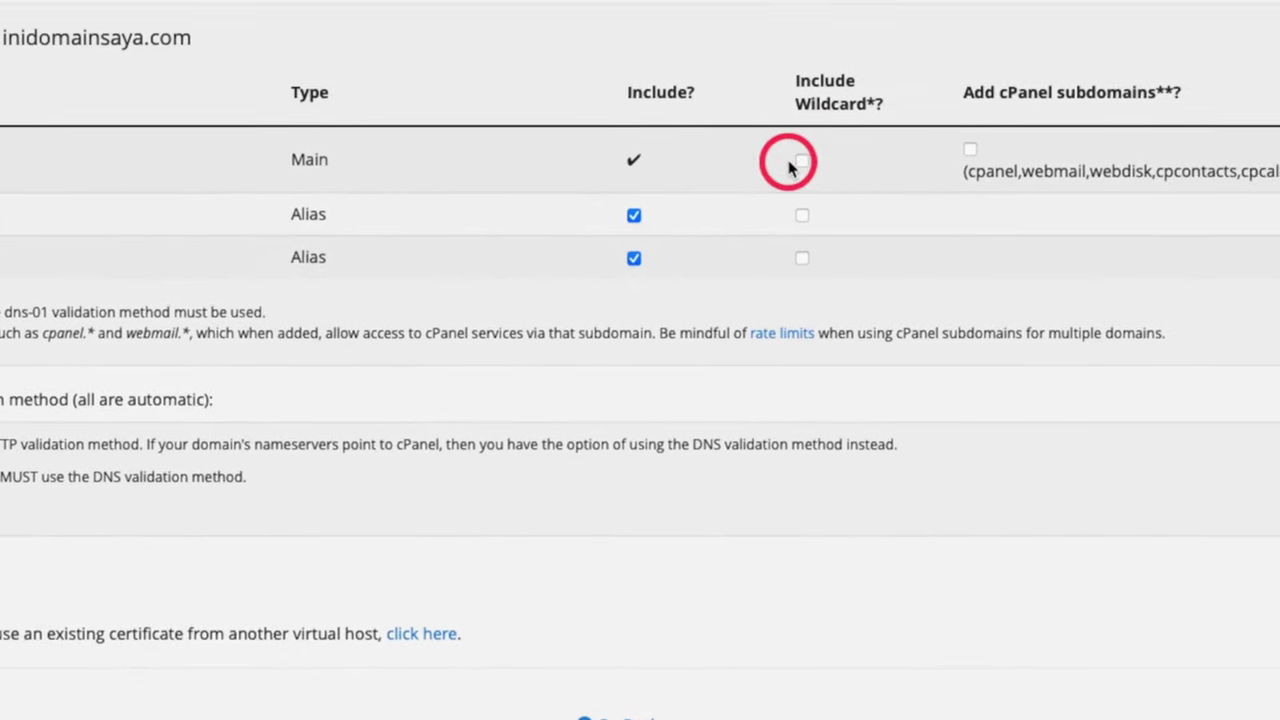
Step: Include wildcards for the domain and both aliases plus cPanel subdomains, then issue the certificate
click(802, 160)
click(802, 215)
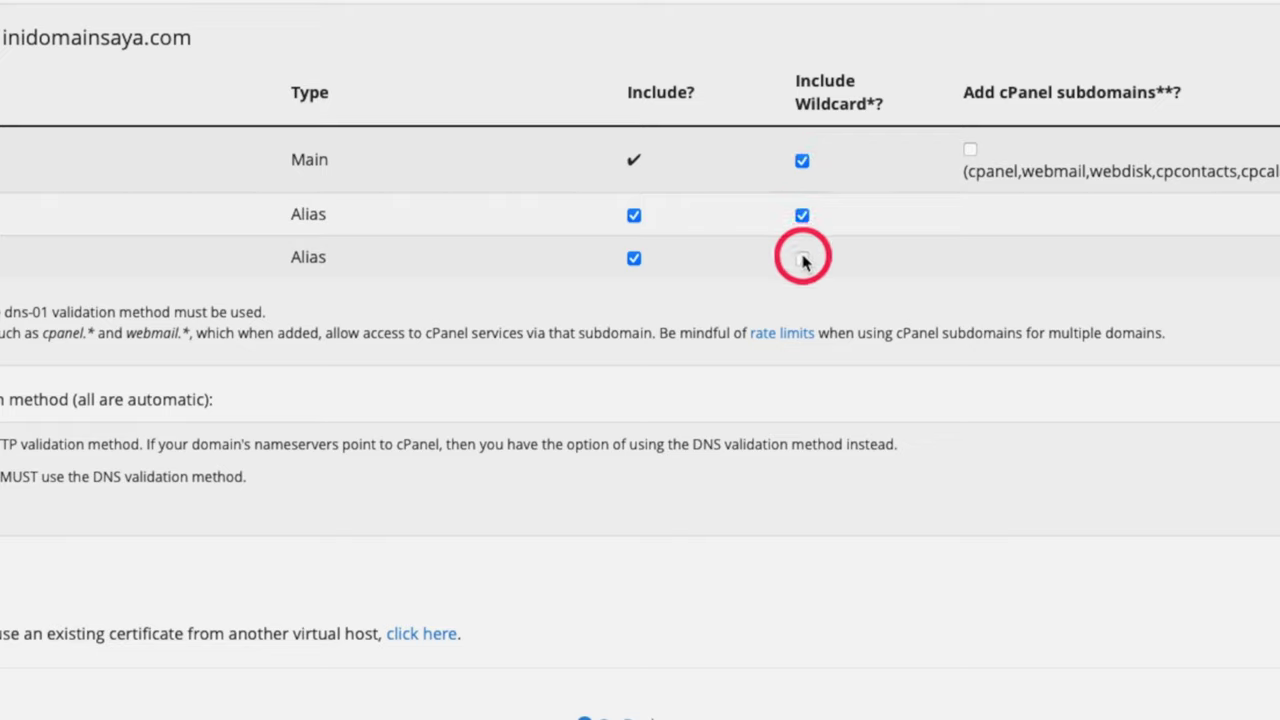
click(802, 259)
click(969, 150)
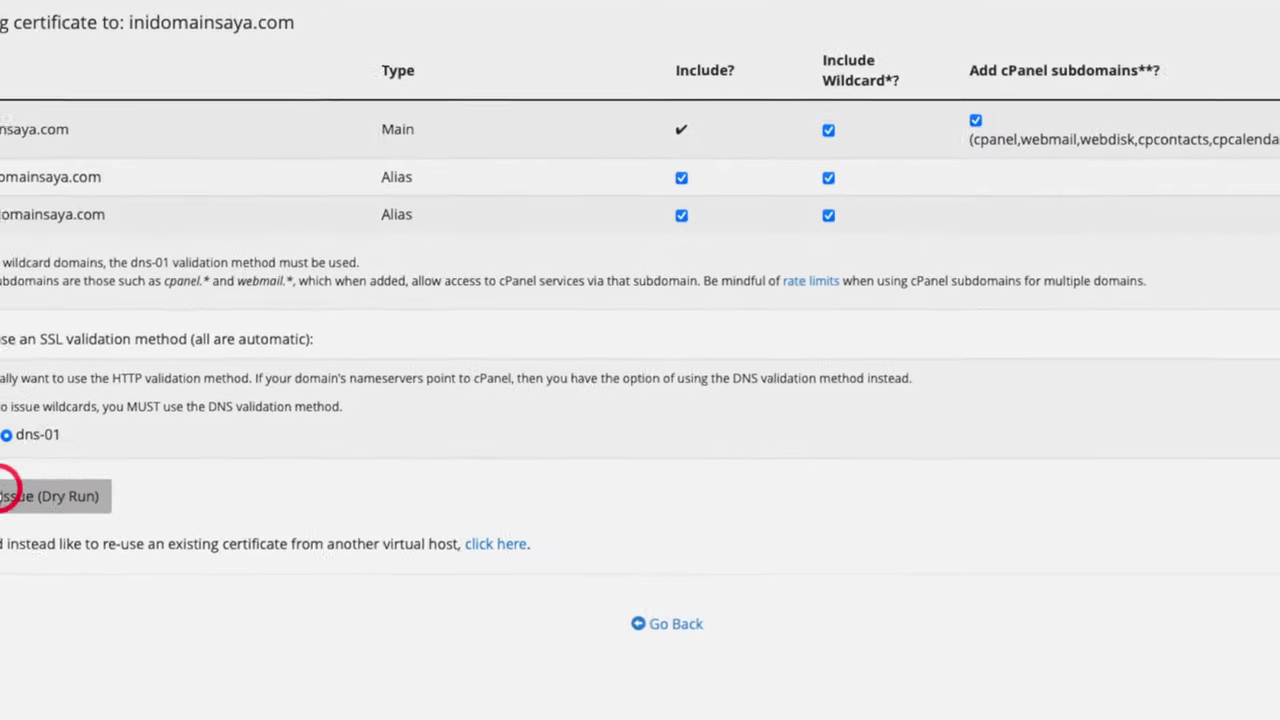
click(36, 452)
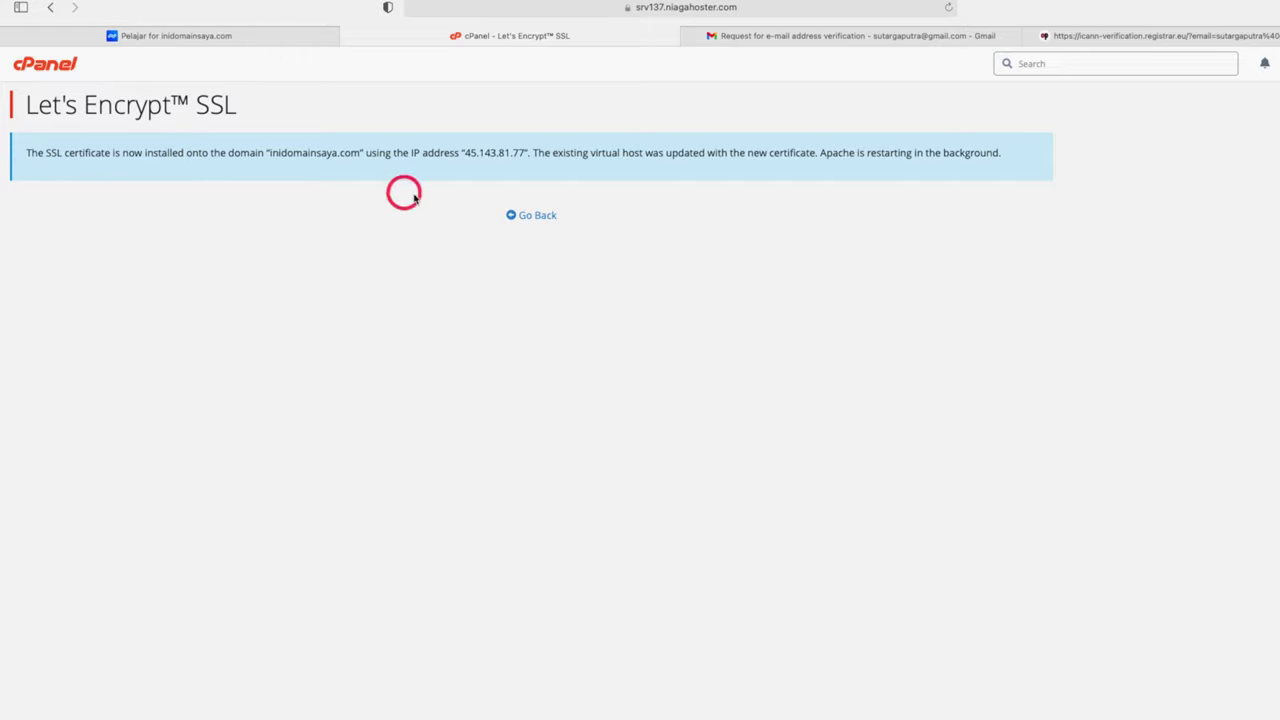
Step: Check the issued certificate list for inidomainsaya.com, then return to the cPanel home page
click(540, 215)
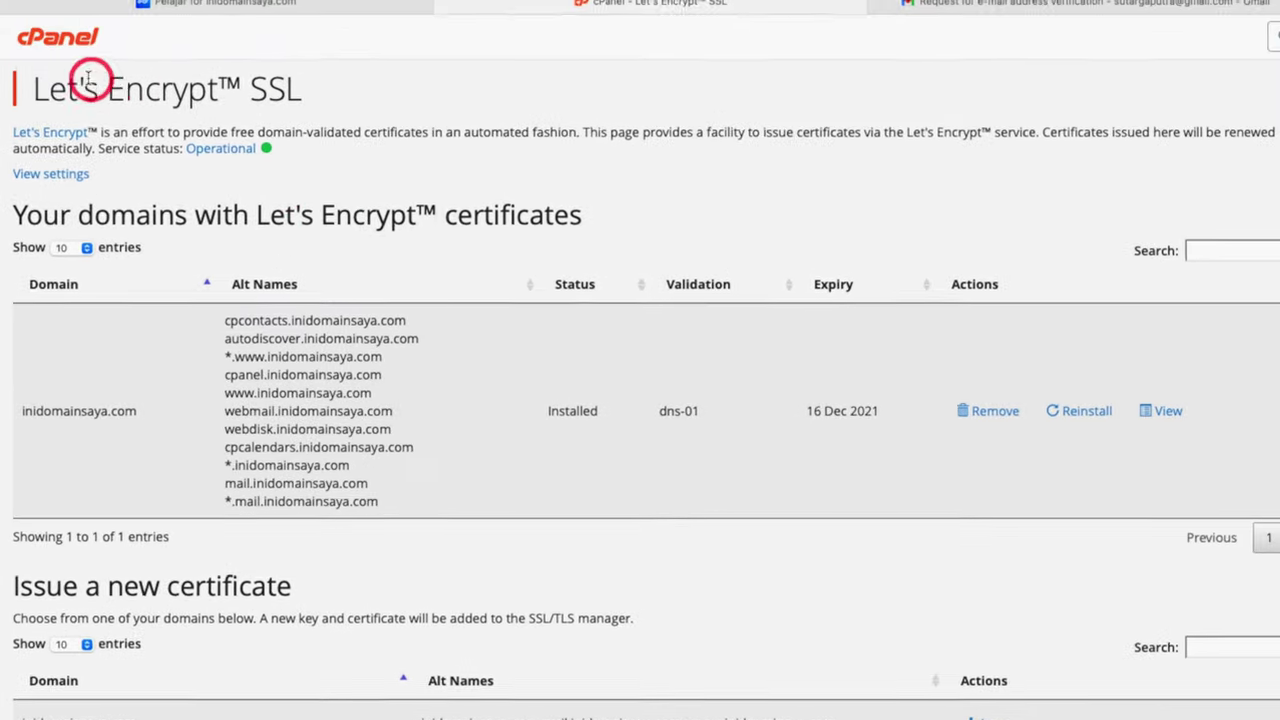
click(40, 82)
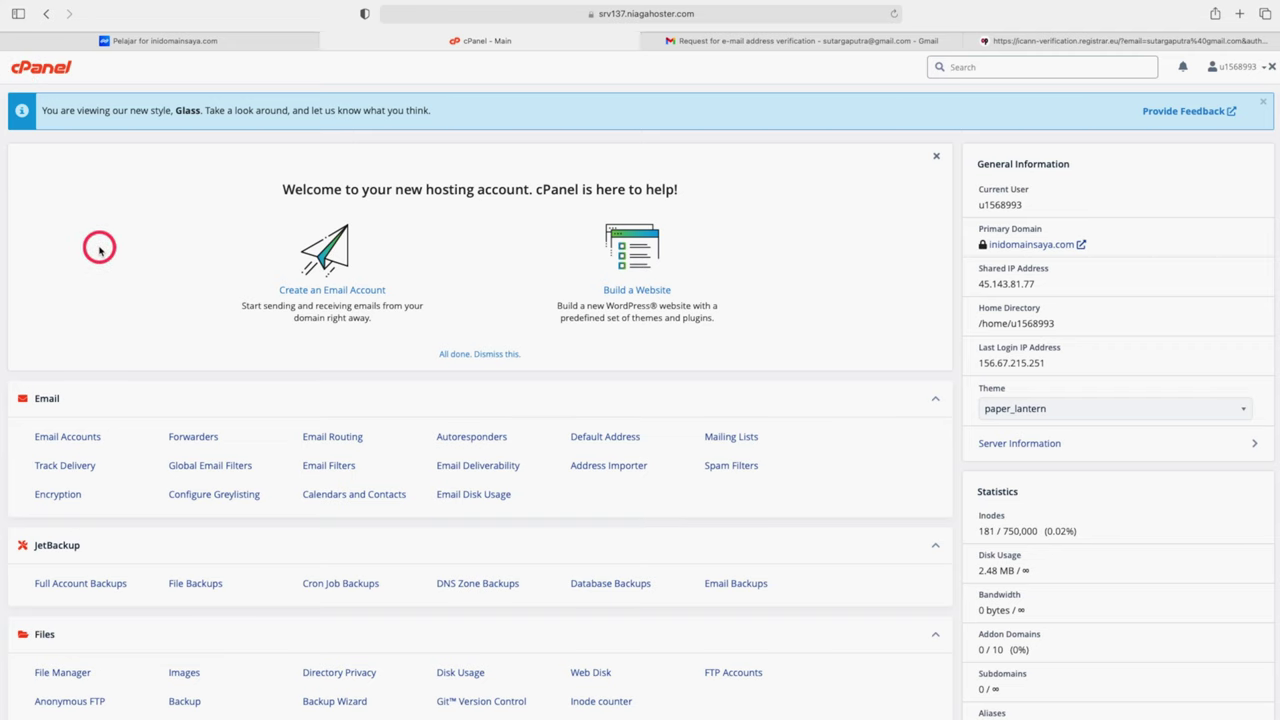
Step: Open the WordPress installer from the Softaculous Apps Installer section
scroll(99, 258, down, 15)
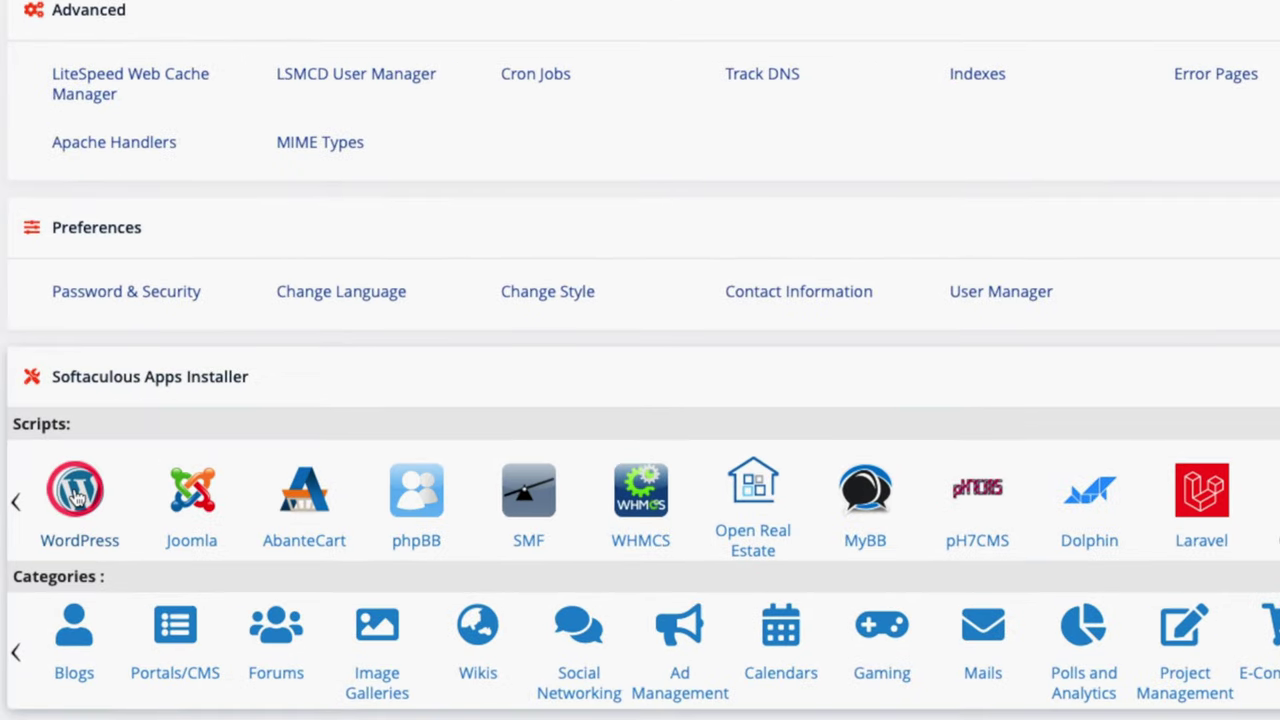
click(77, 500)
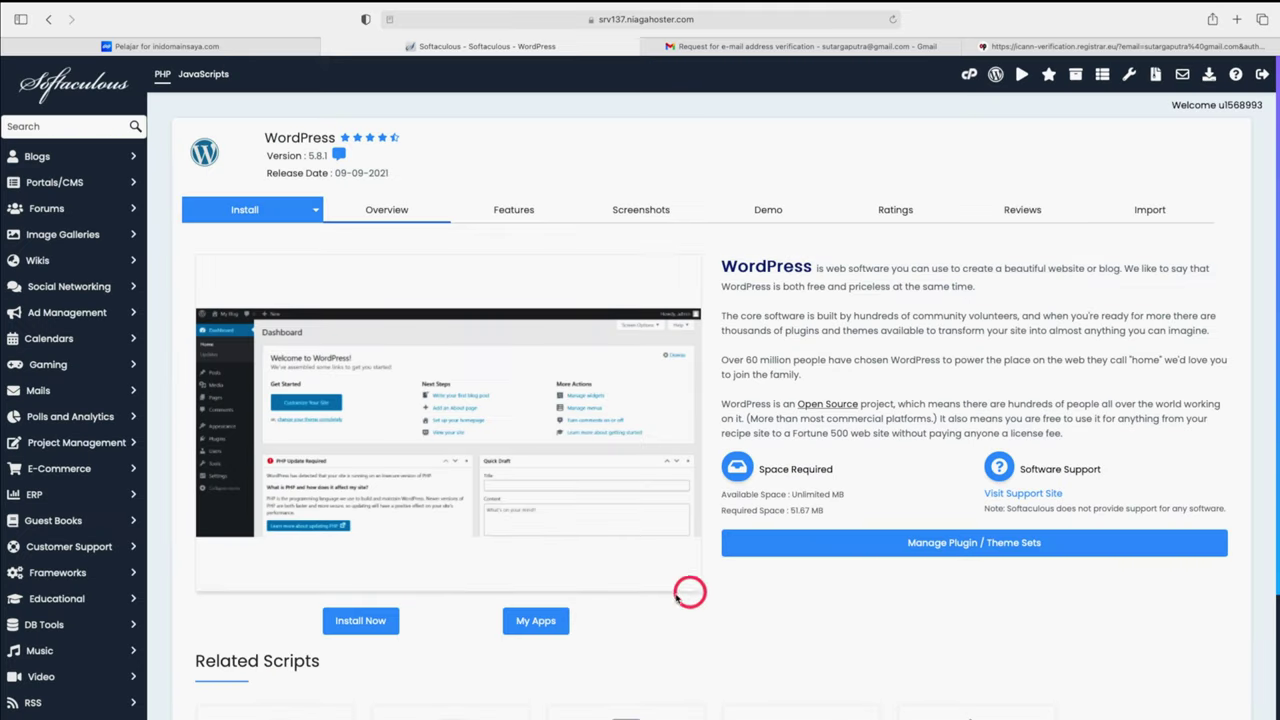
click(362, 621)
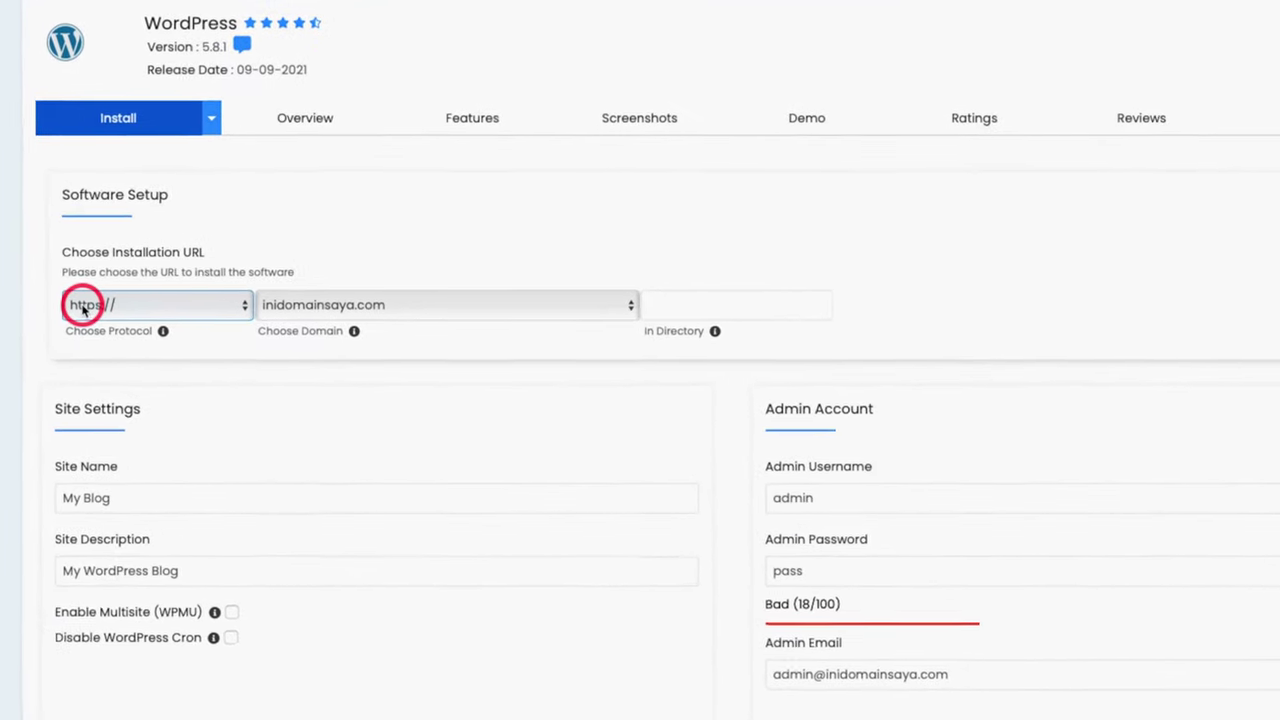
click(182, 304)
click(172, 316)
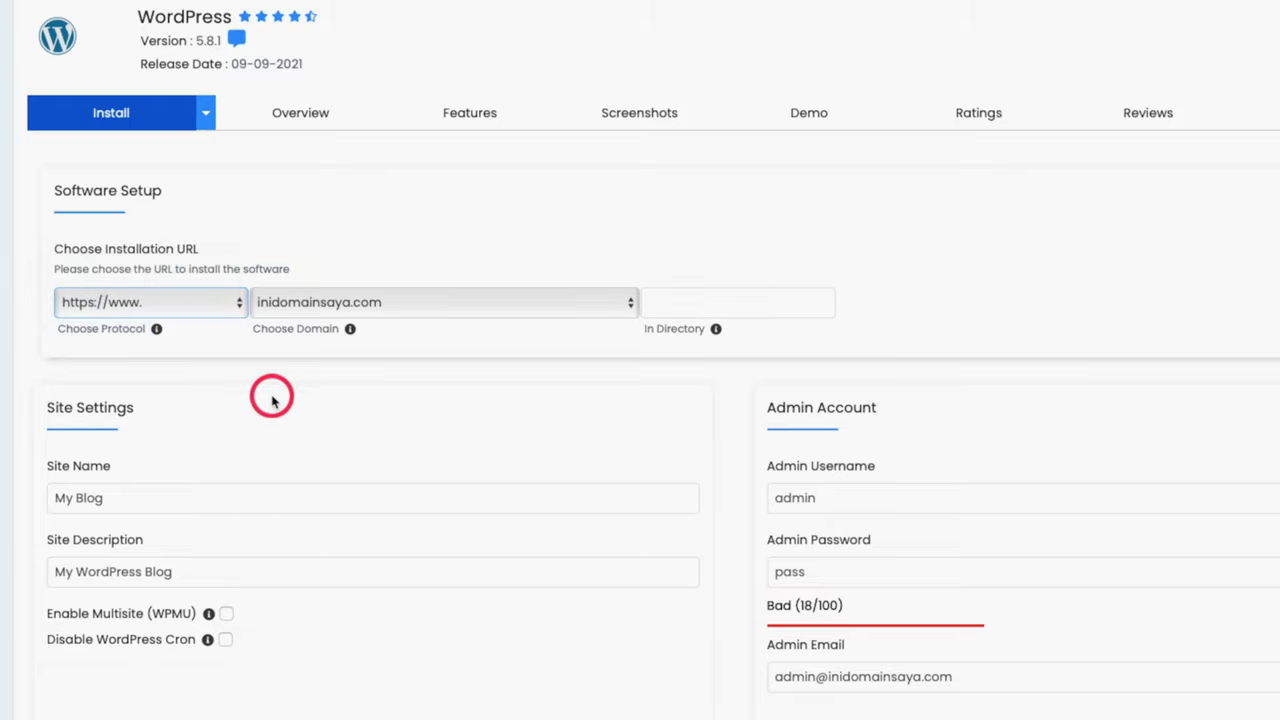
click(205, 305)
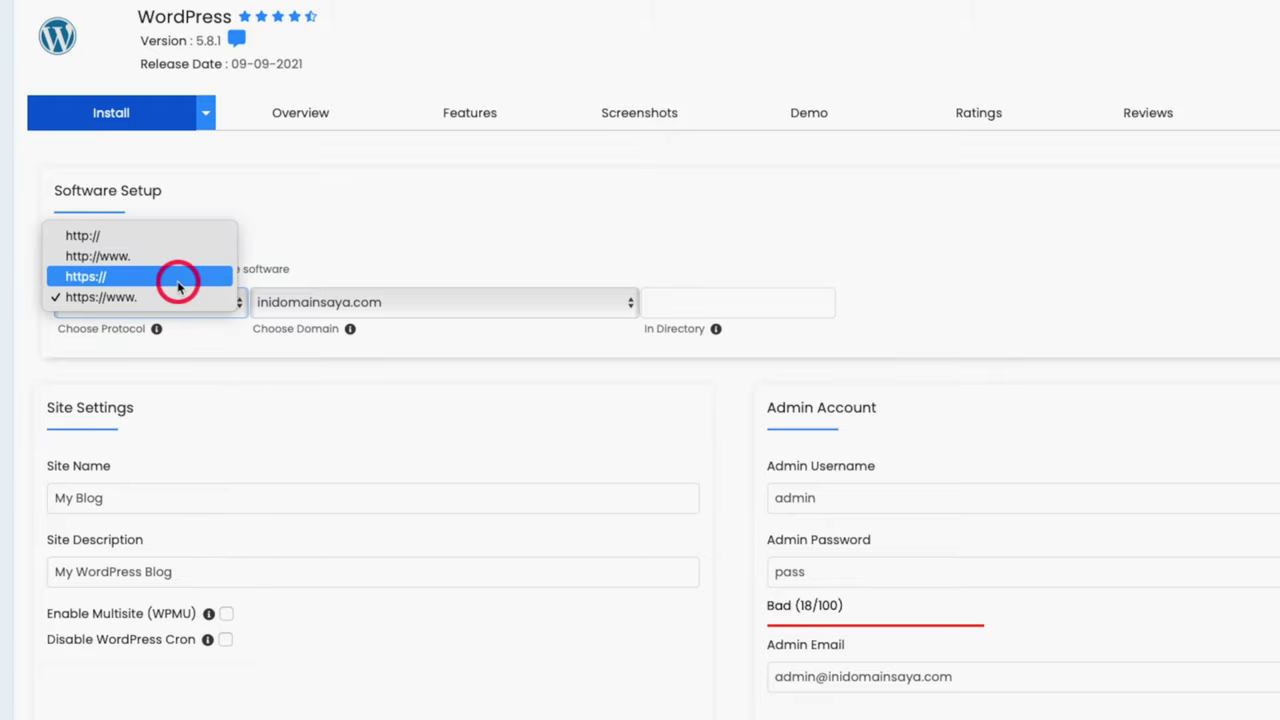
click(178, 280)
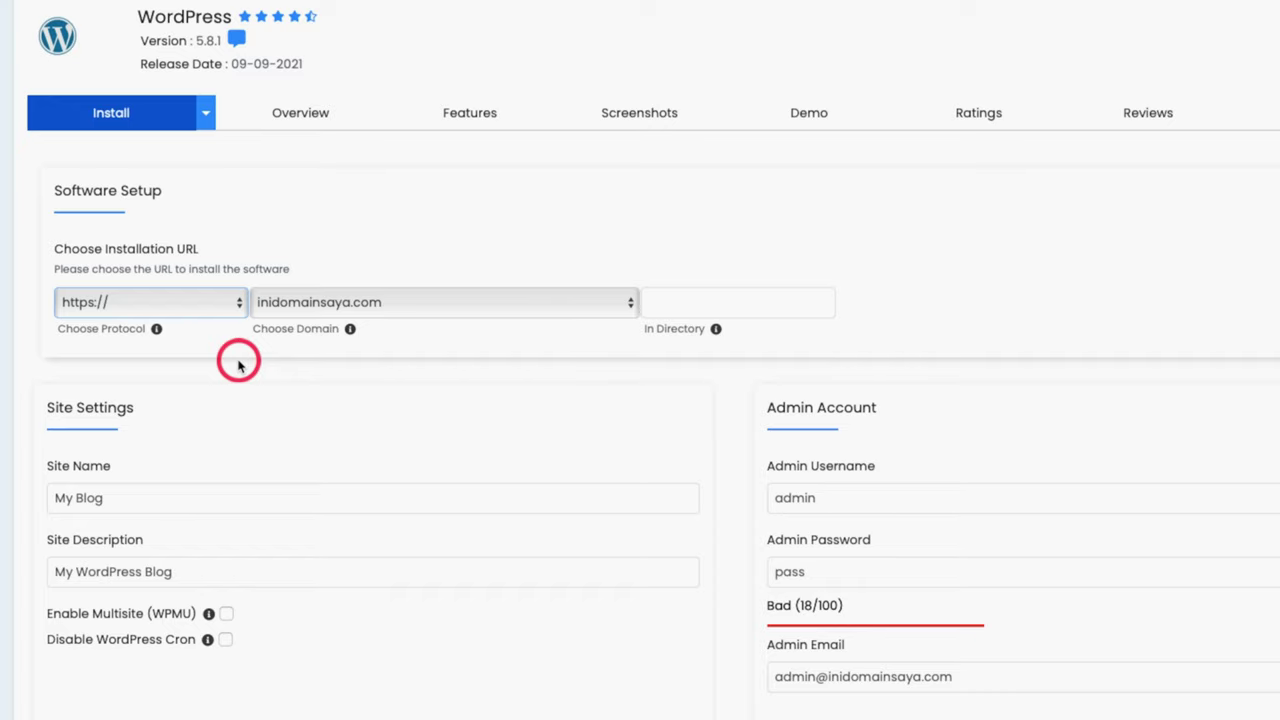
click(737, 303)
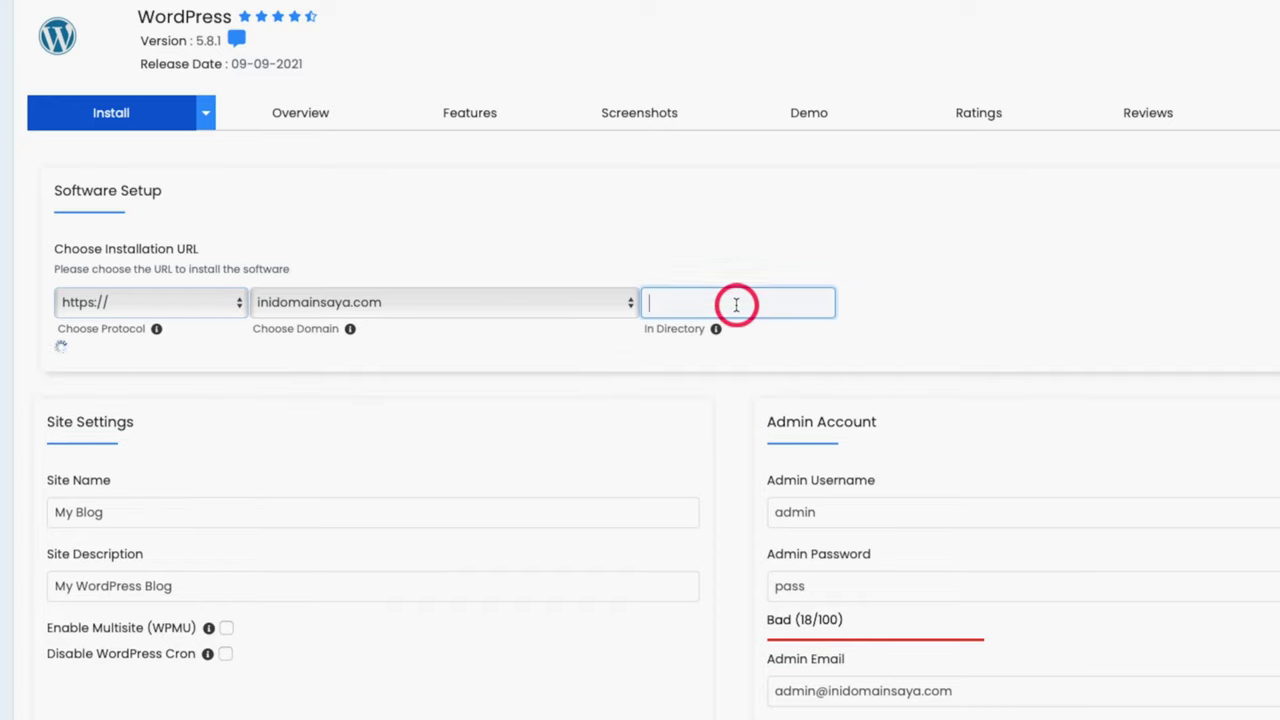
click(566, 342)
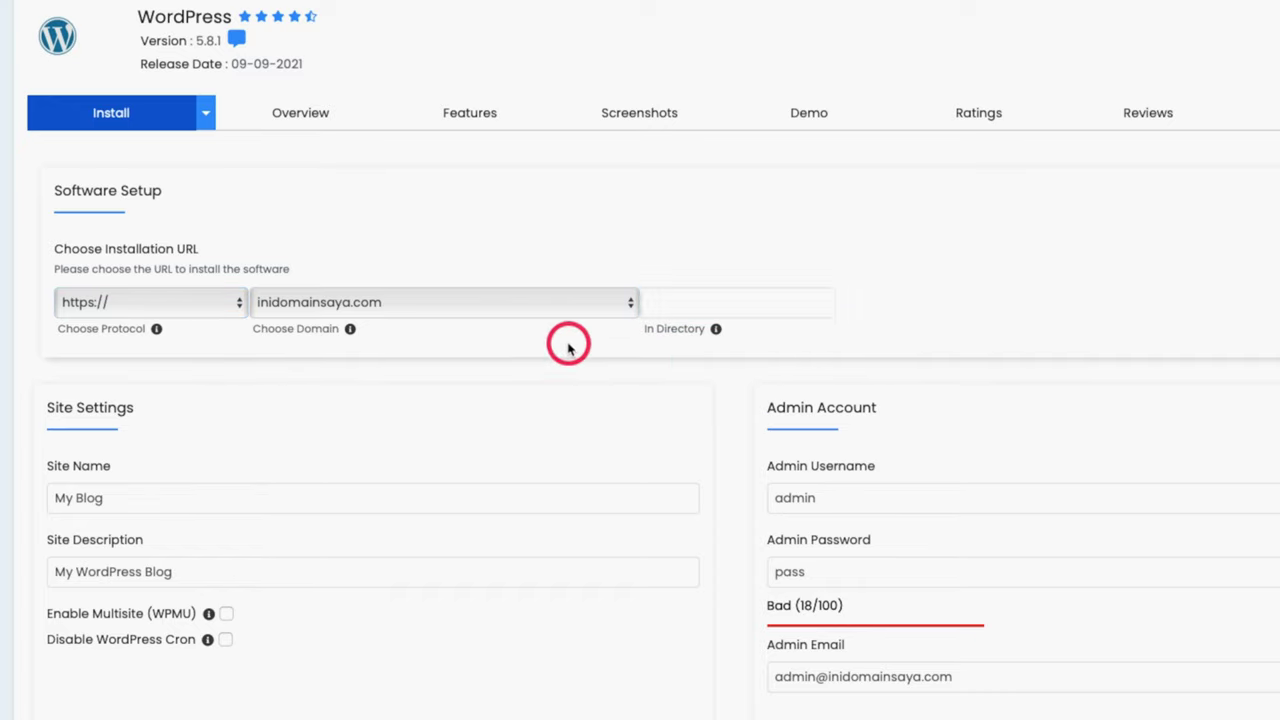
Step: Replace Site Name 'My Blog' with mydomain.com and start a new Site Description
scroll(413, 432, down, 3)
click(107, 341)
drag(107, 341, 34, 334)
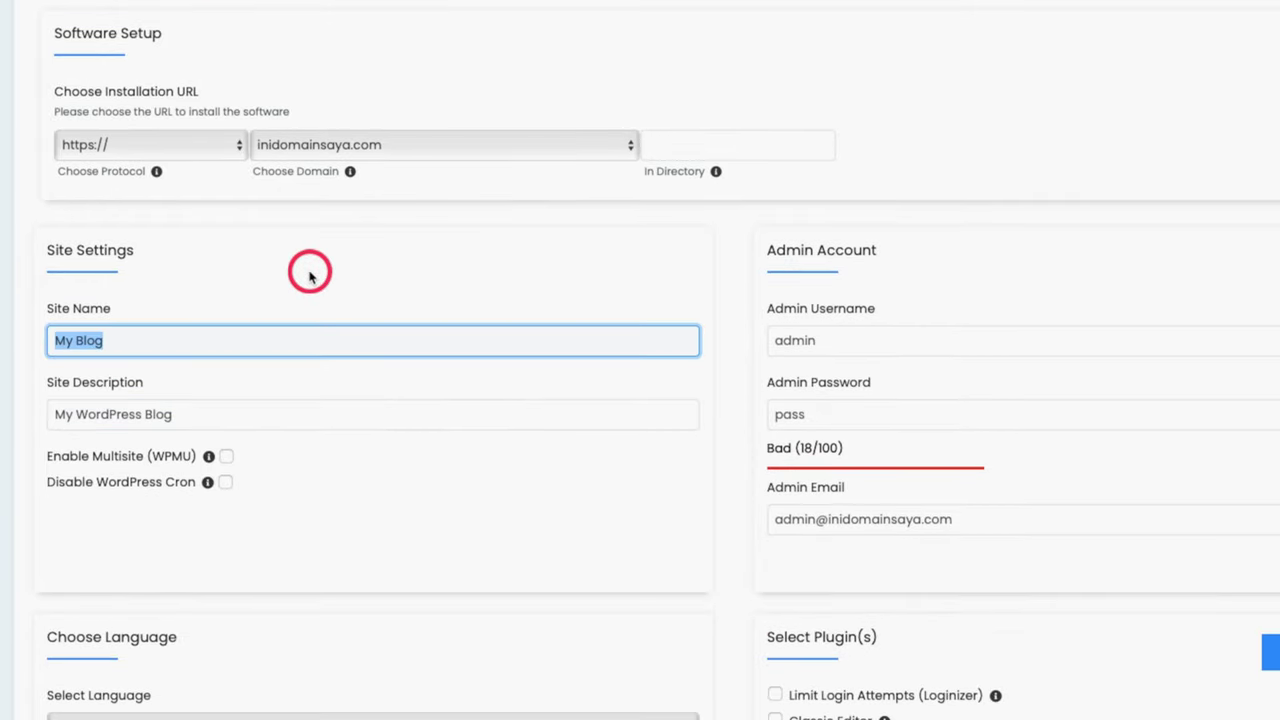
text(mydomain.com)
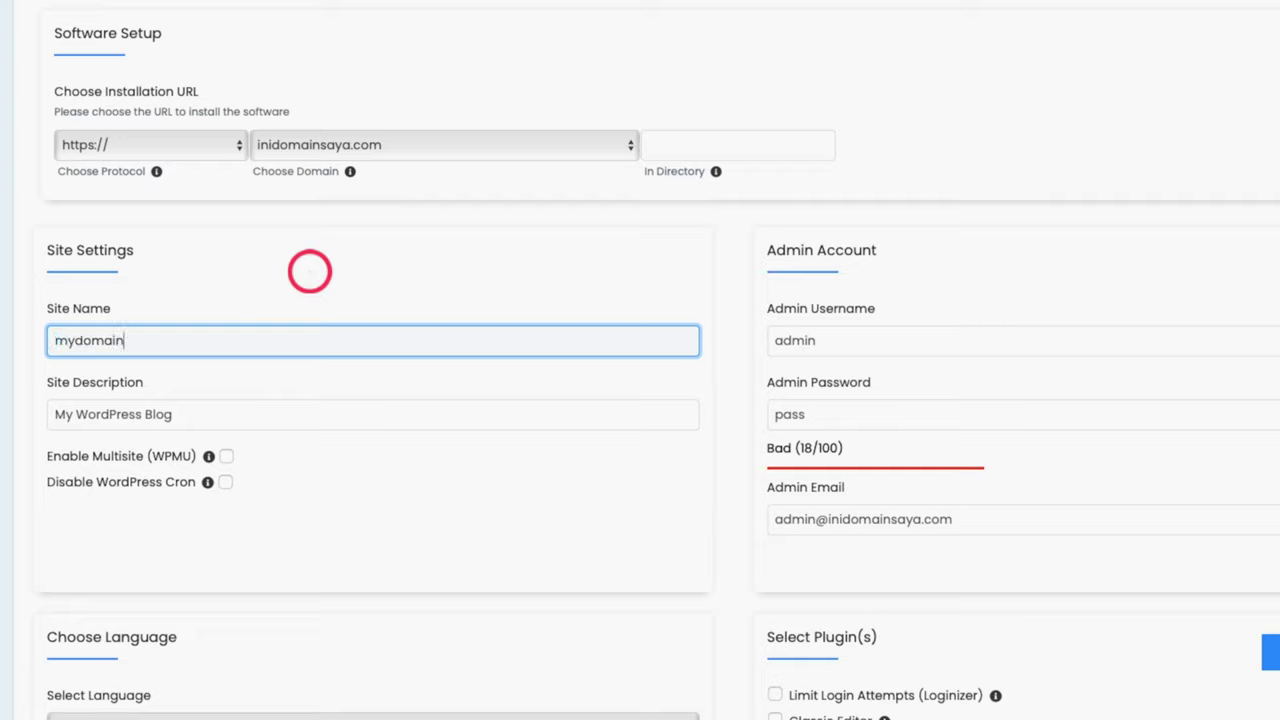
click(221, 416)
drag(218, 416, 43, 400)
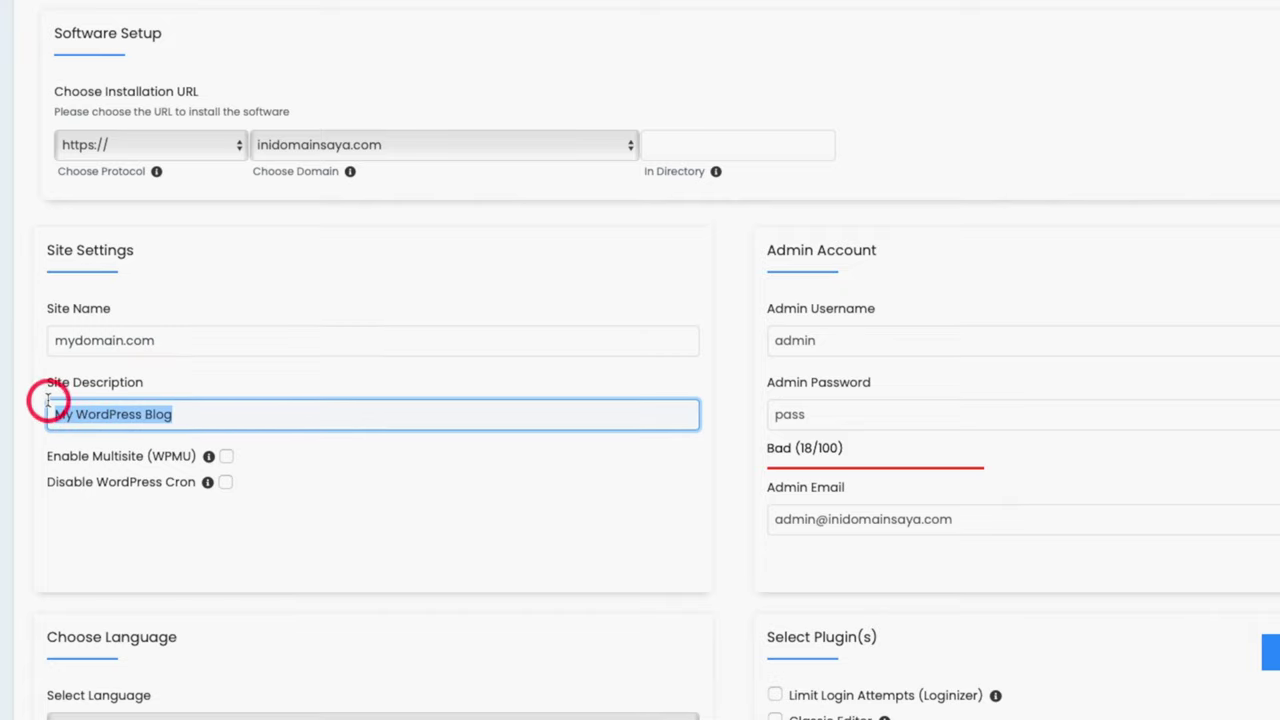
text(T)
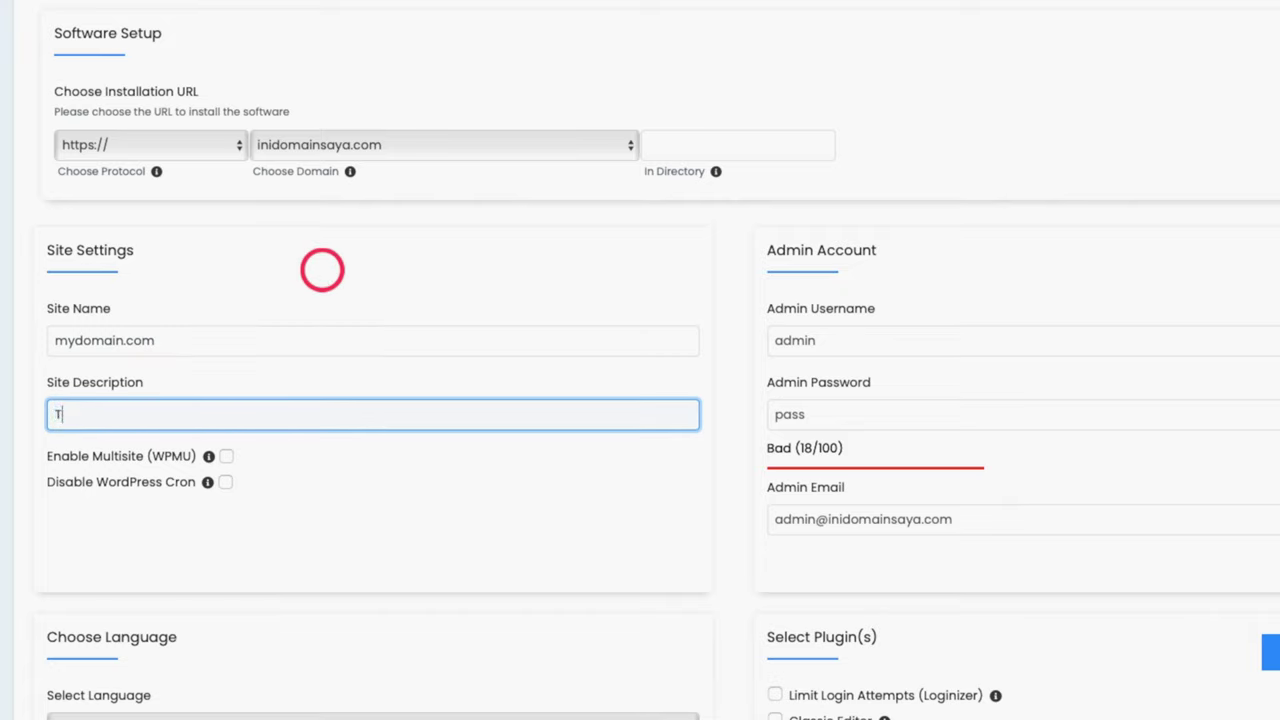
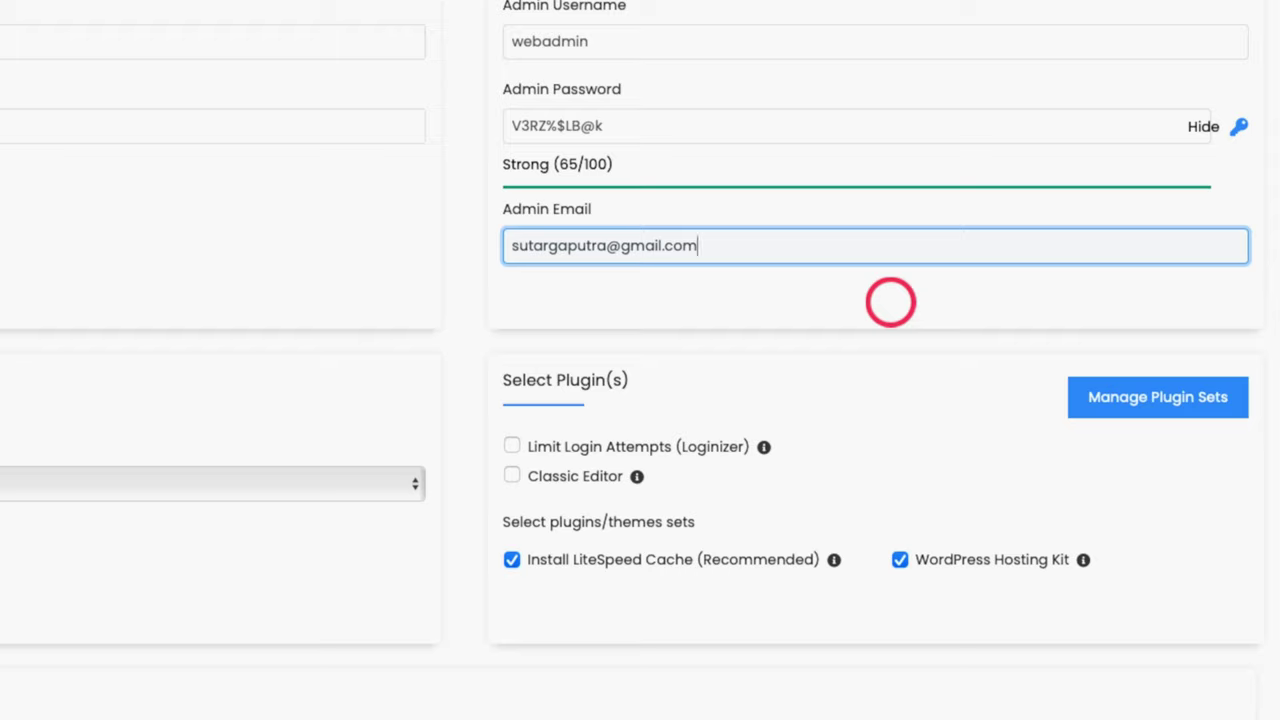
Step: Include the Classic Editor plugin, enter the e-mail address for installation details, and start installing WordPress
click(512, 476)
scroll(870, 500, down, 2)
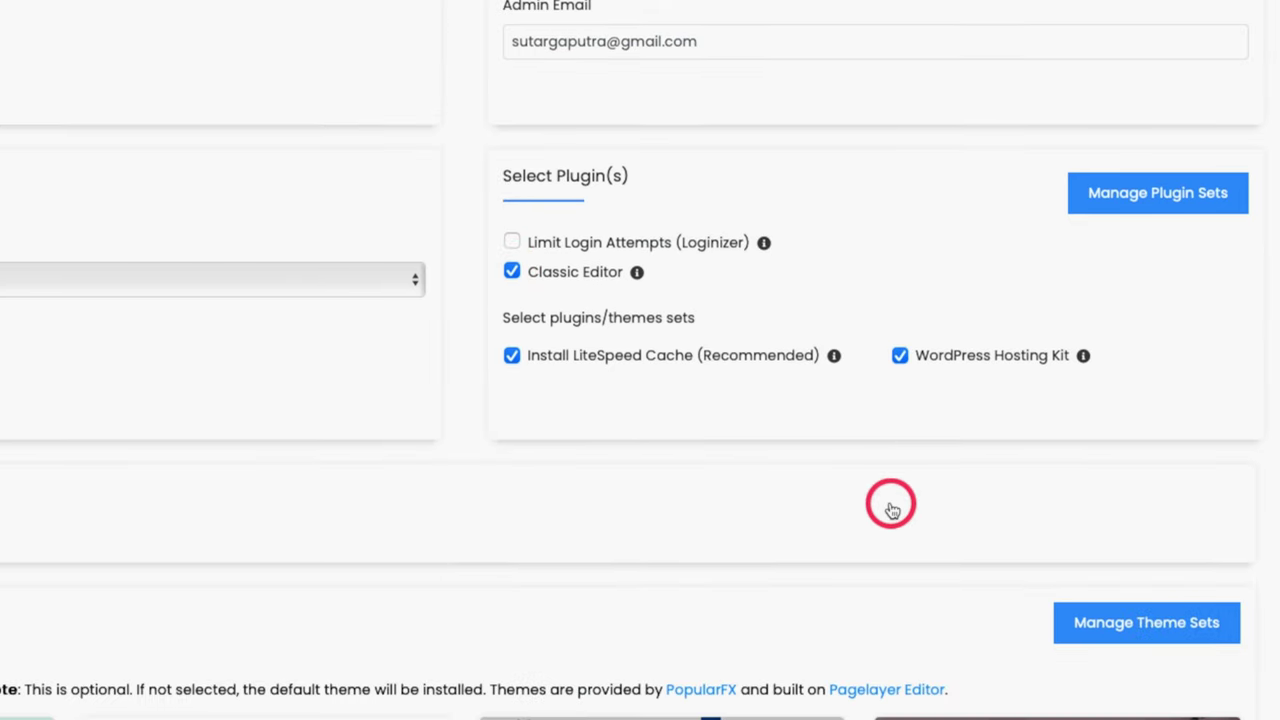
scroll(891, 508, down, 5)
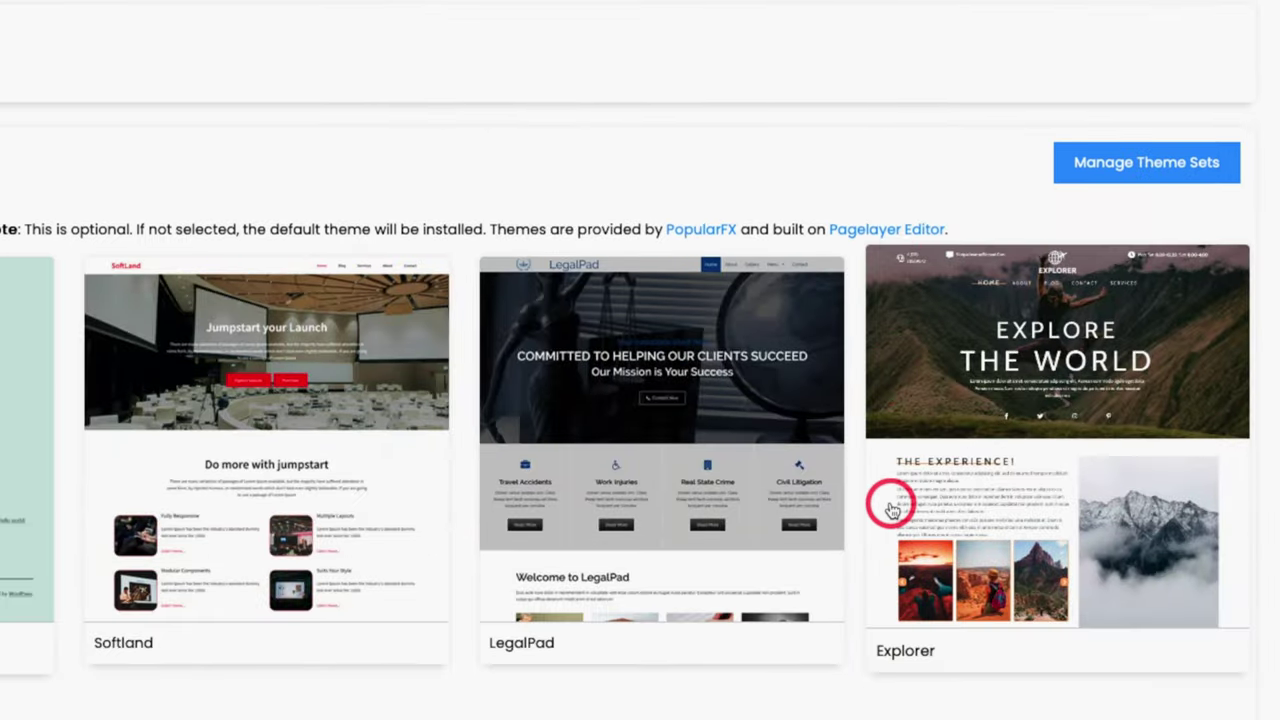
scroll(891, 508, down, 4)
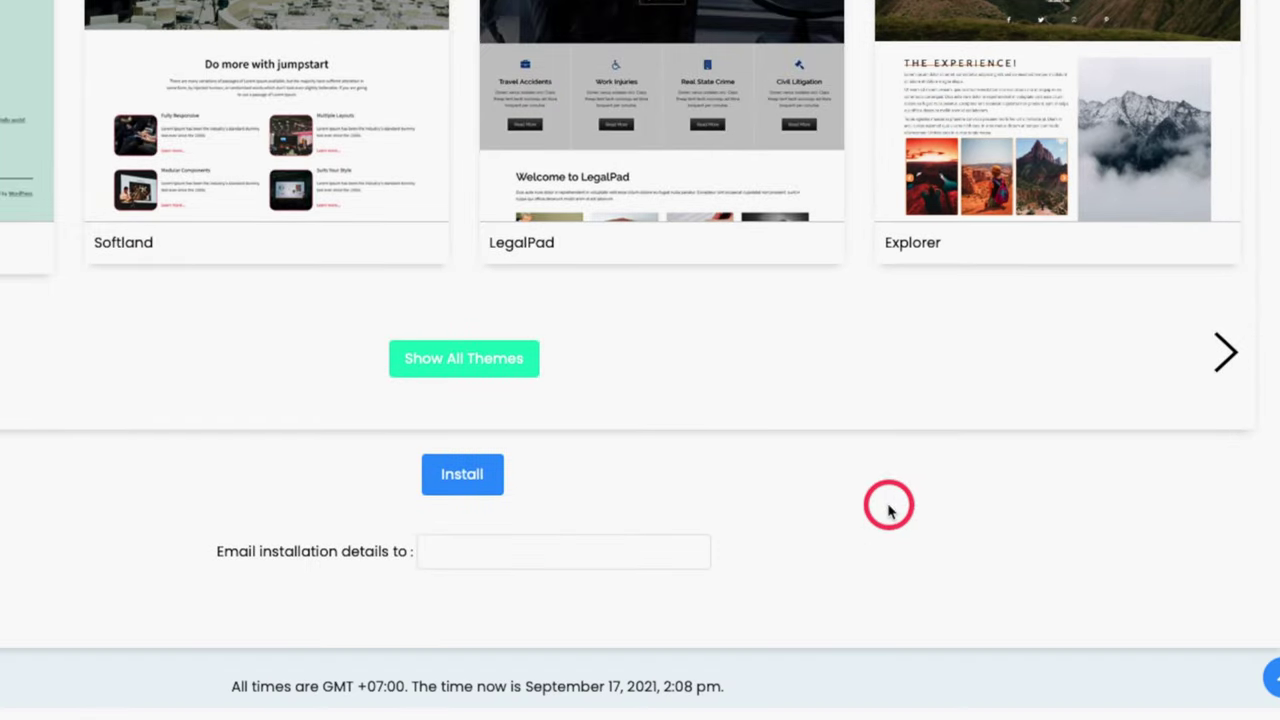
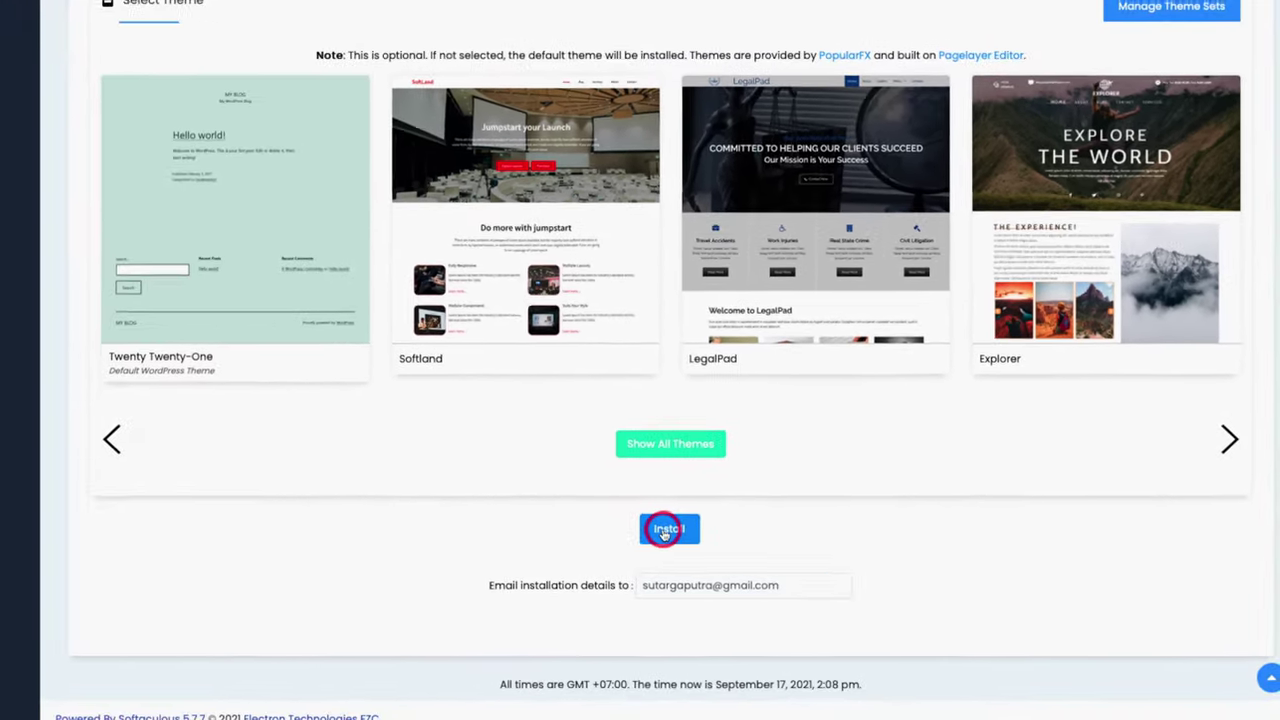
click(589, 512)
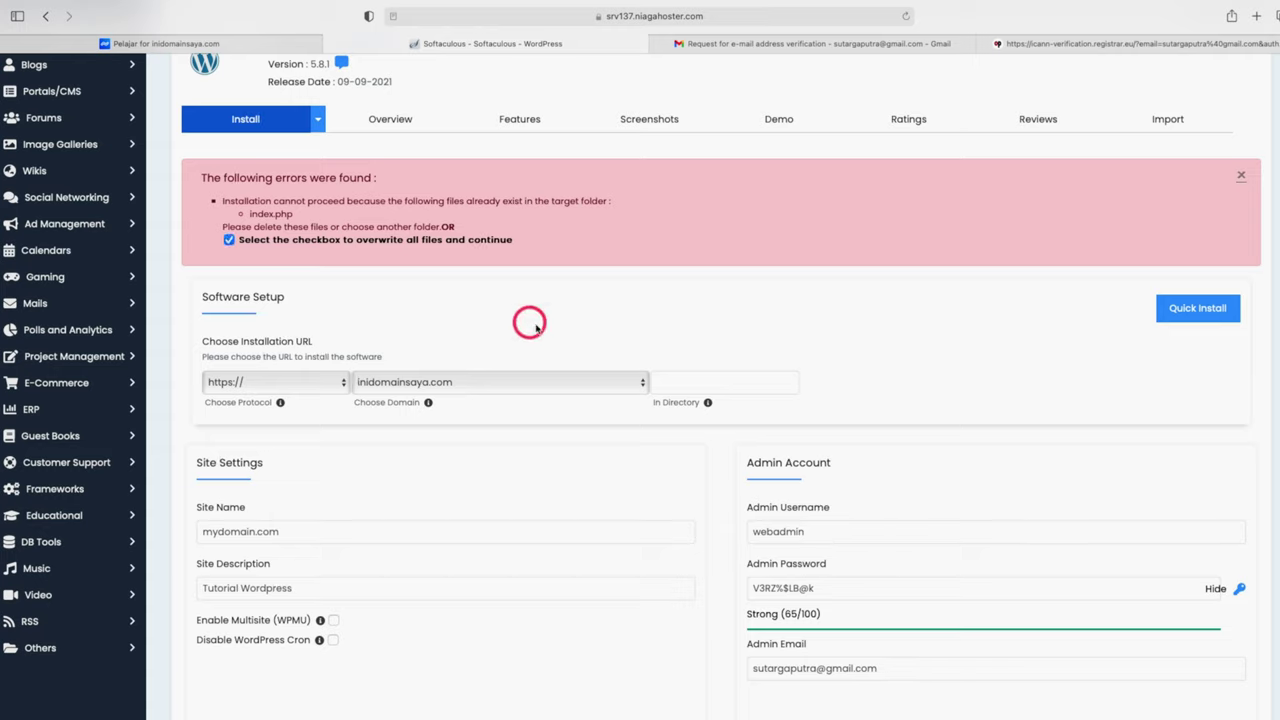
Step: Retry the install with file overwriting allowed and open the new site's wp-admin dashboard
scroll(542, 335, down, 10)
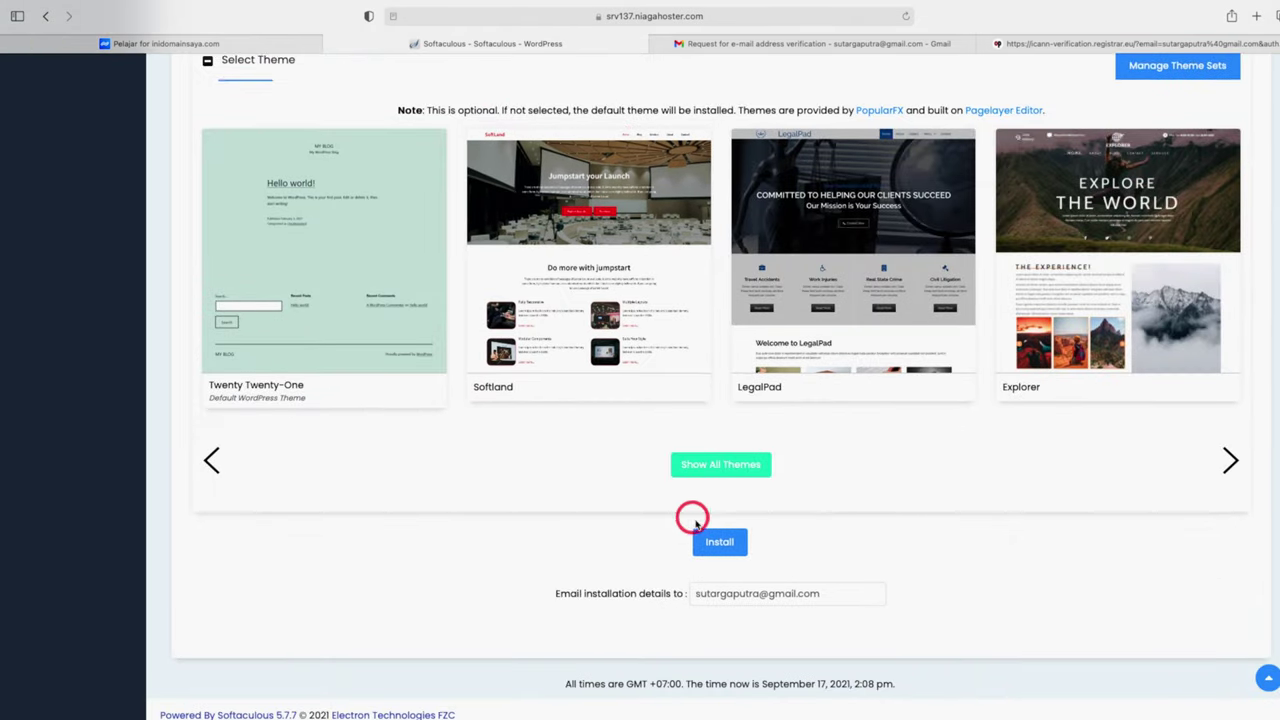
click(716, 543)
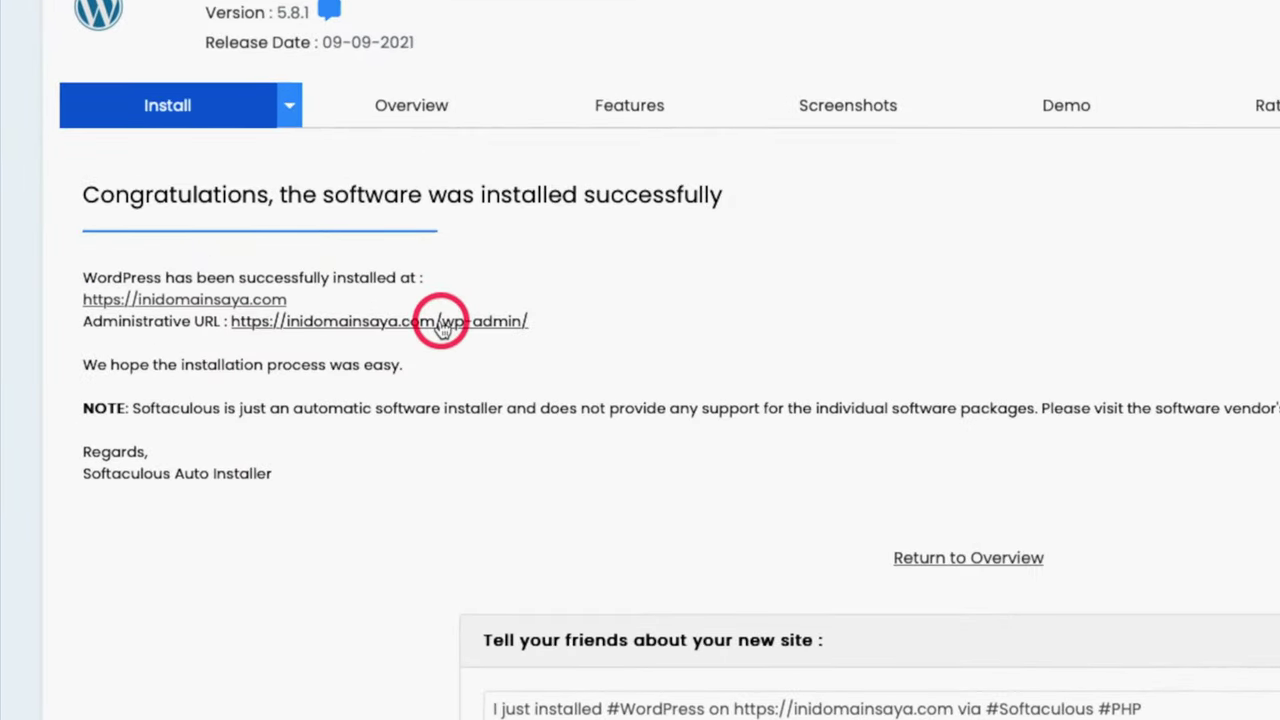
click(443, 323)
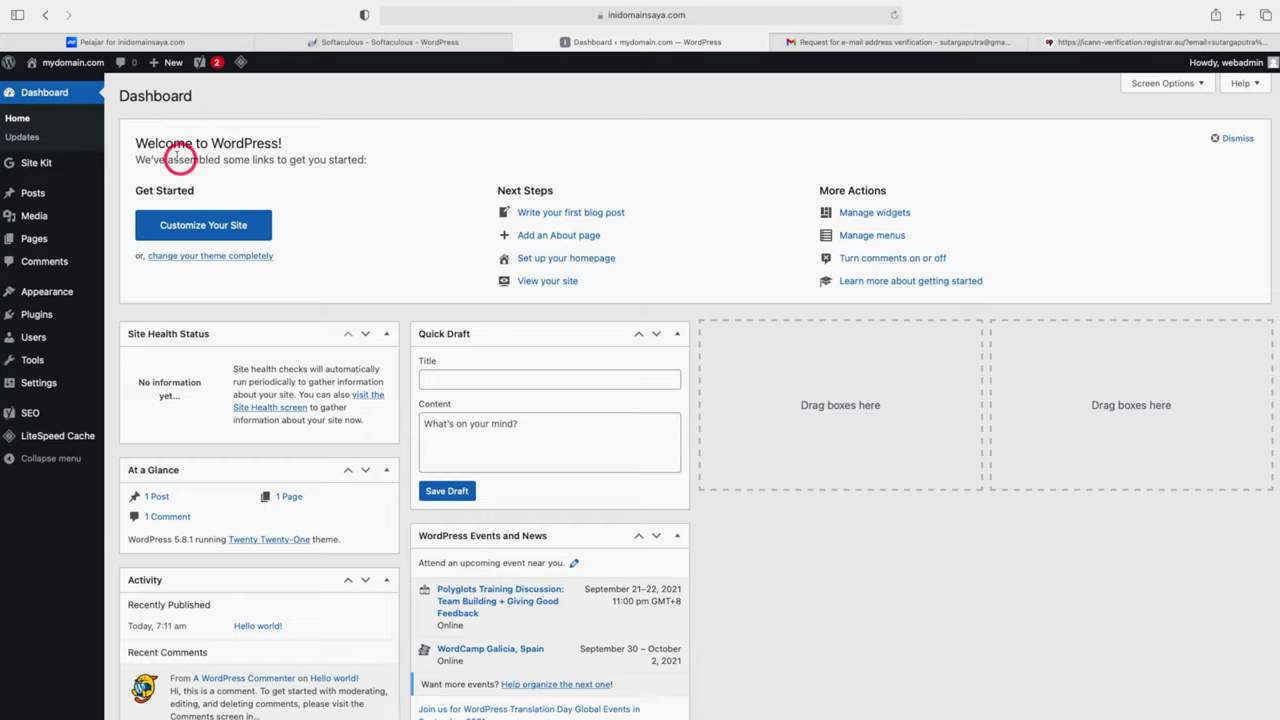
Step: Close the domain verification, Gmail and live front-page browser tabs
mouse_move(65, 67)
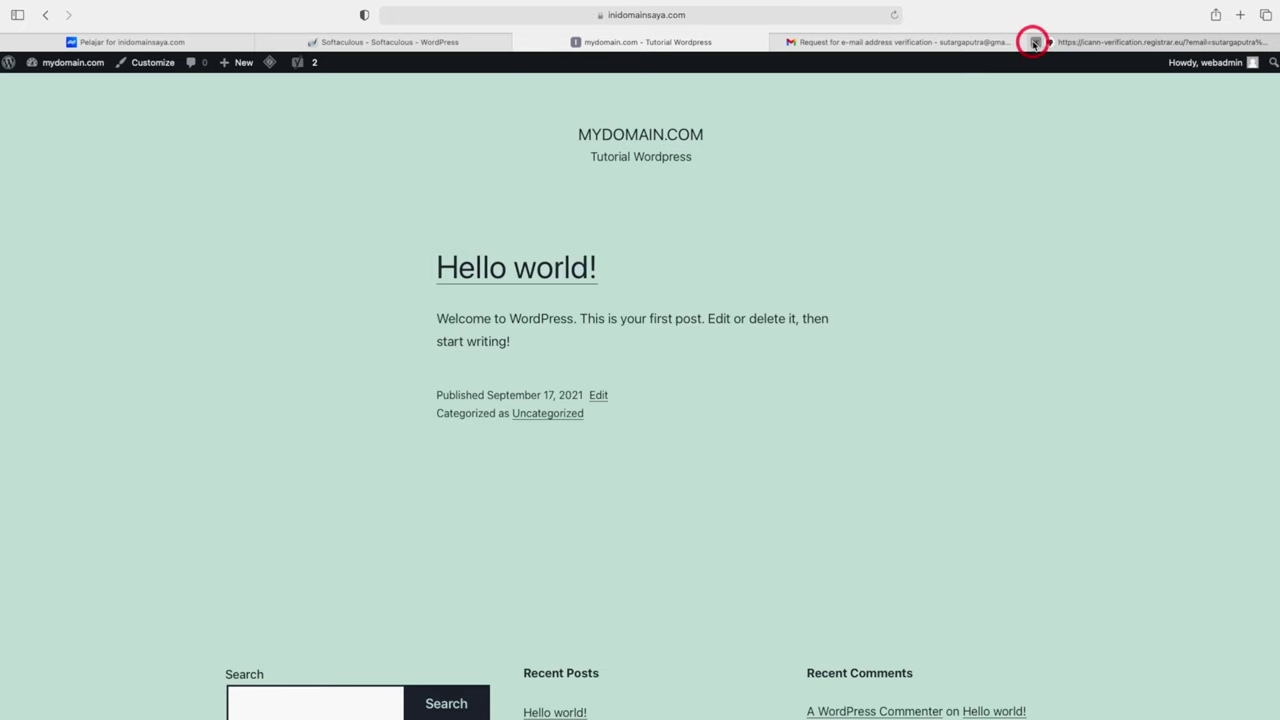
click(1034, 43)
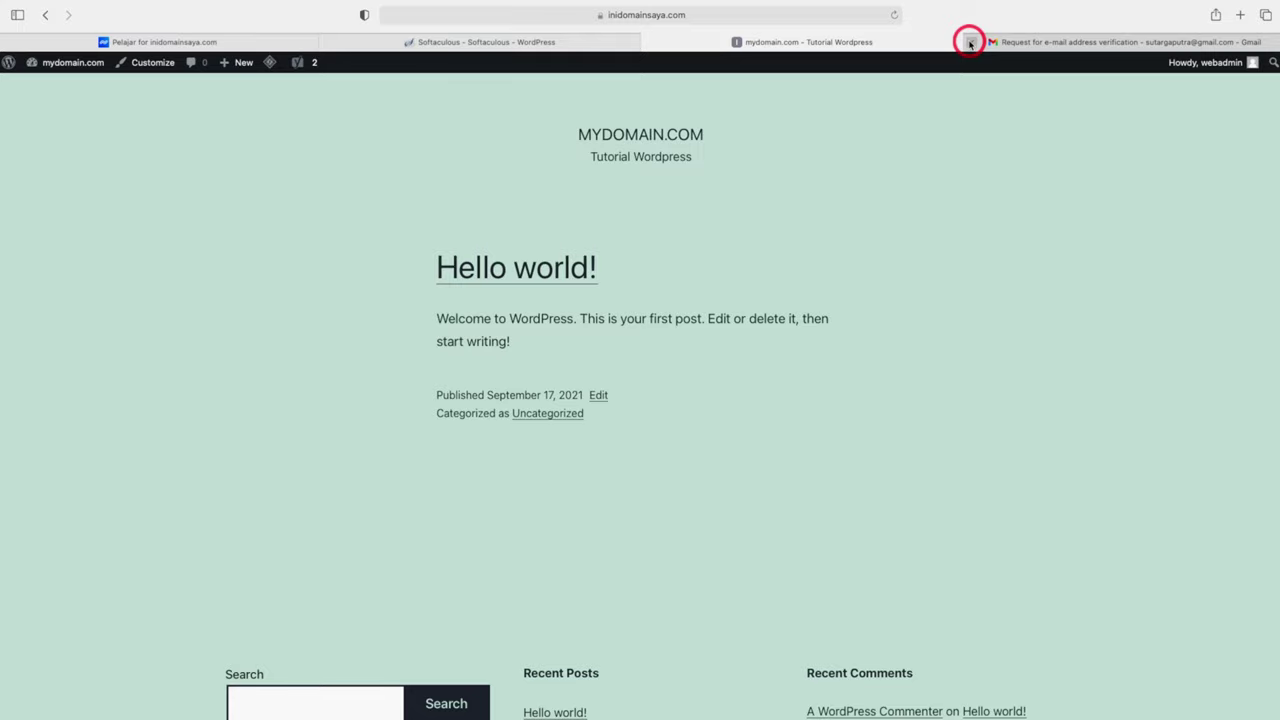
click(970, 43)
click(863, 43)
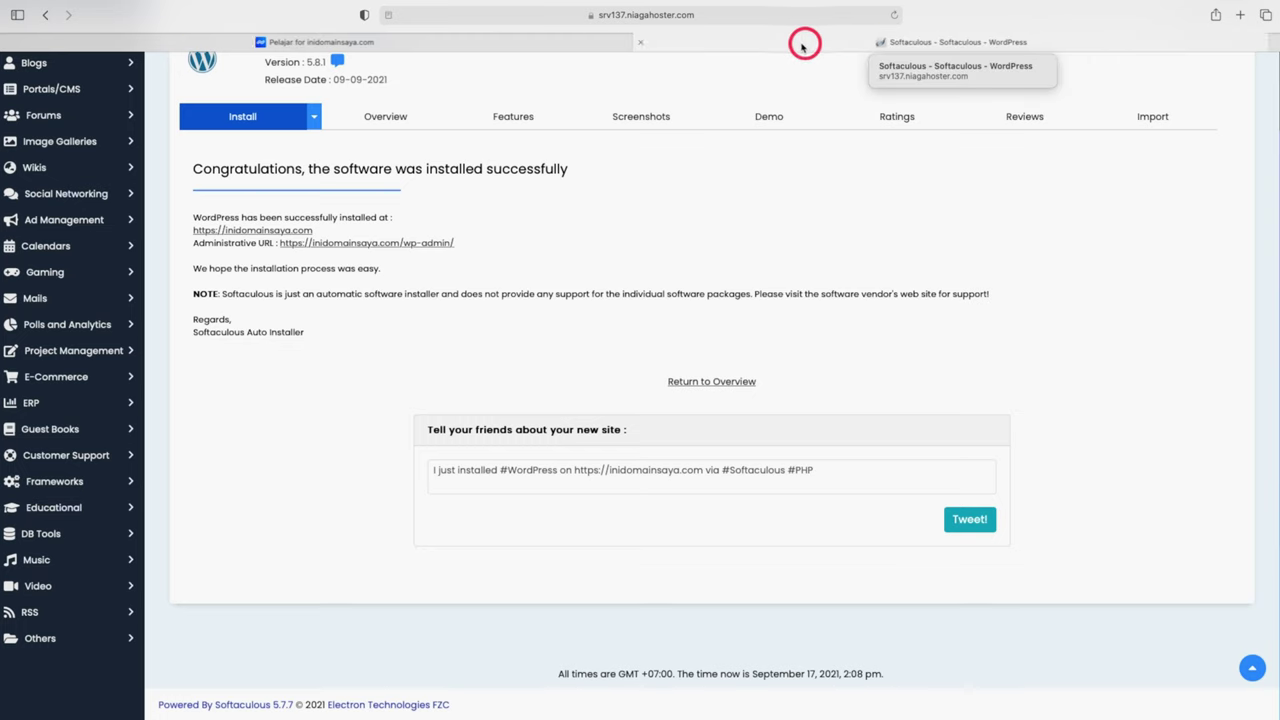
Step: Close Softaculous, save the site password, and load inidomainsaya.com/login in a new tab
click(647, 45)
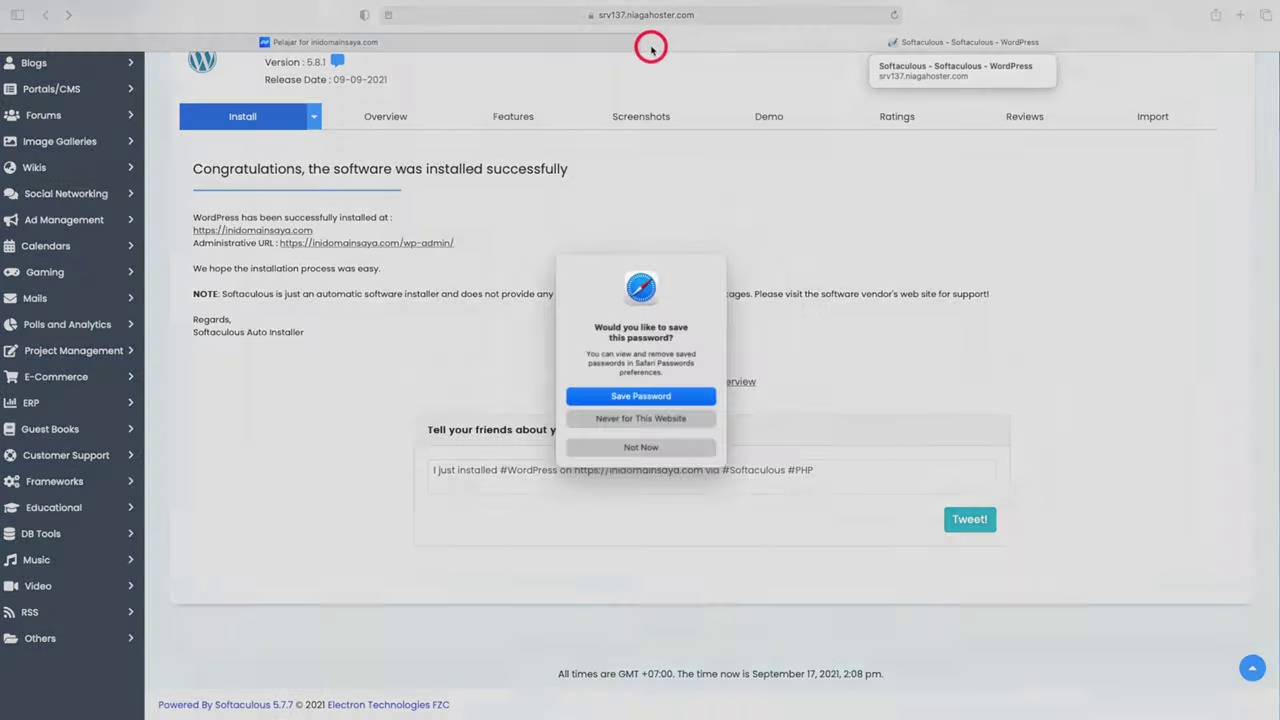
click(651, 399)
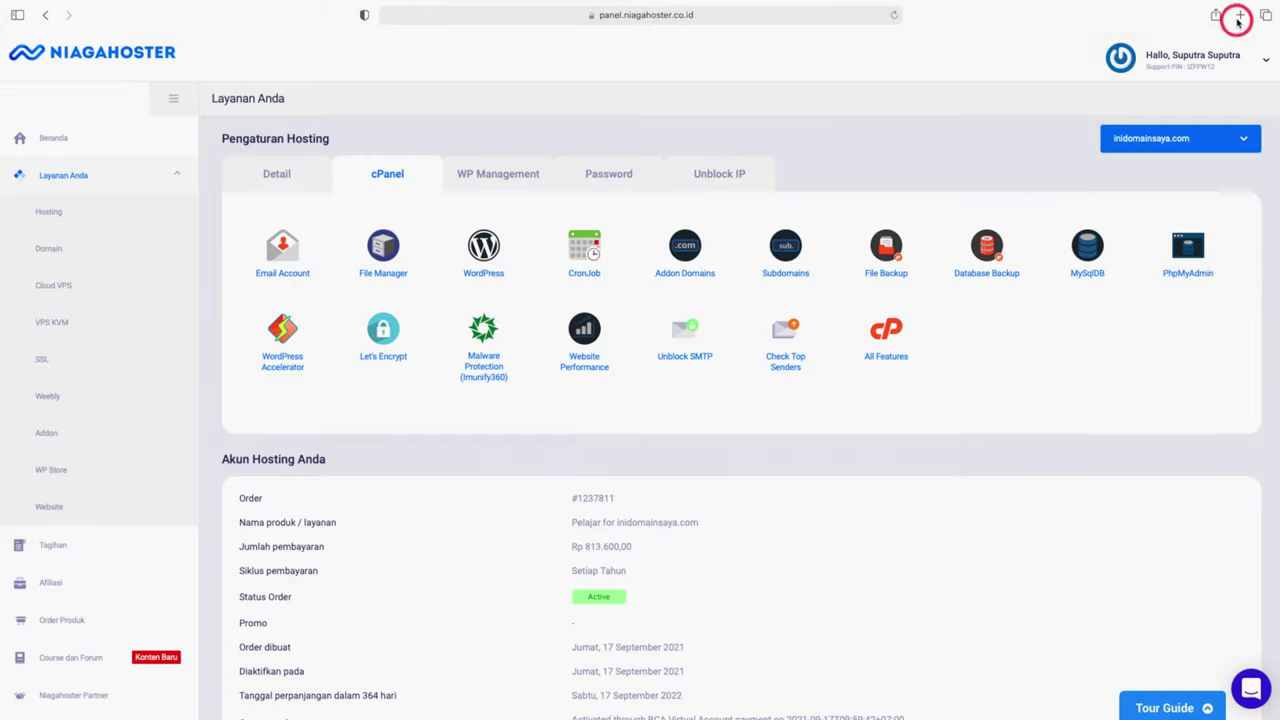
click(1239, 16)
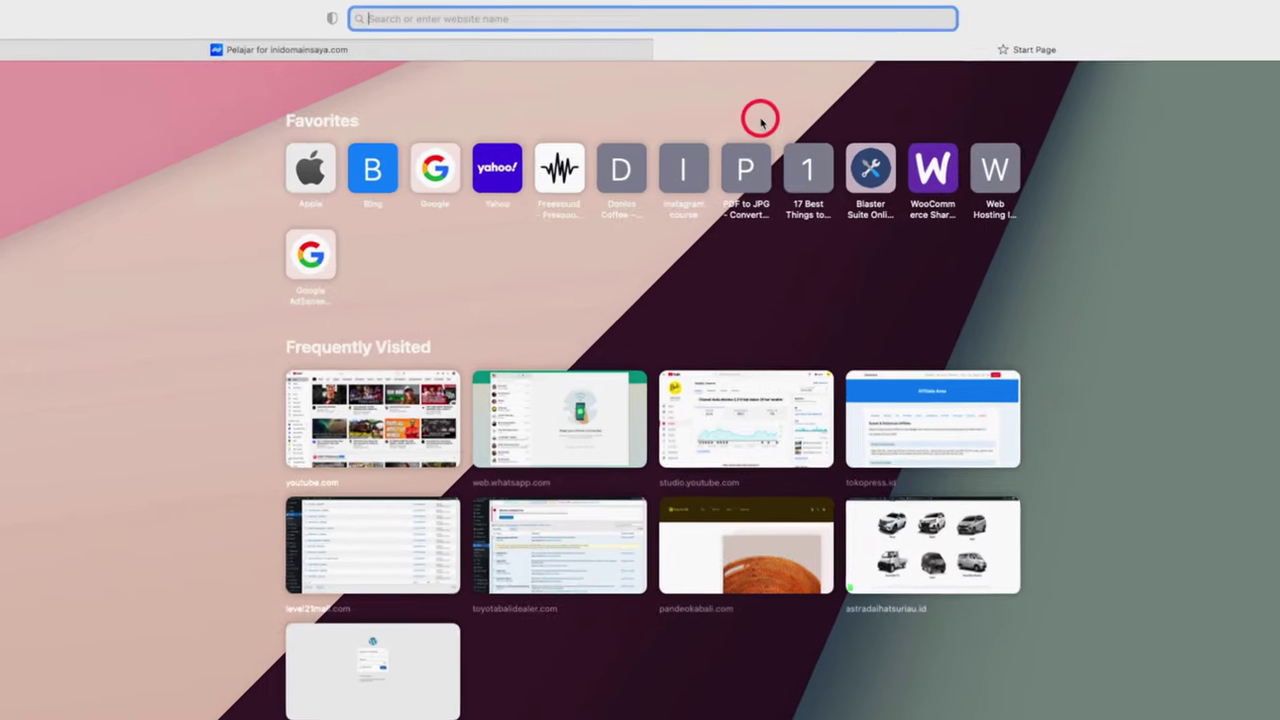
text(ini)
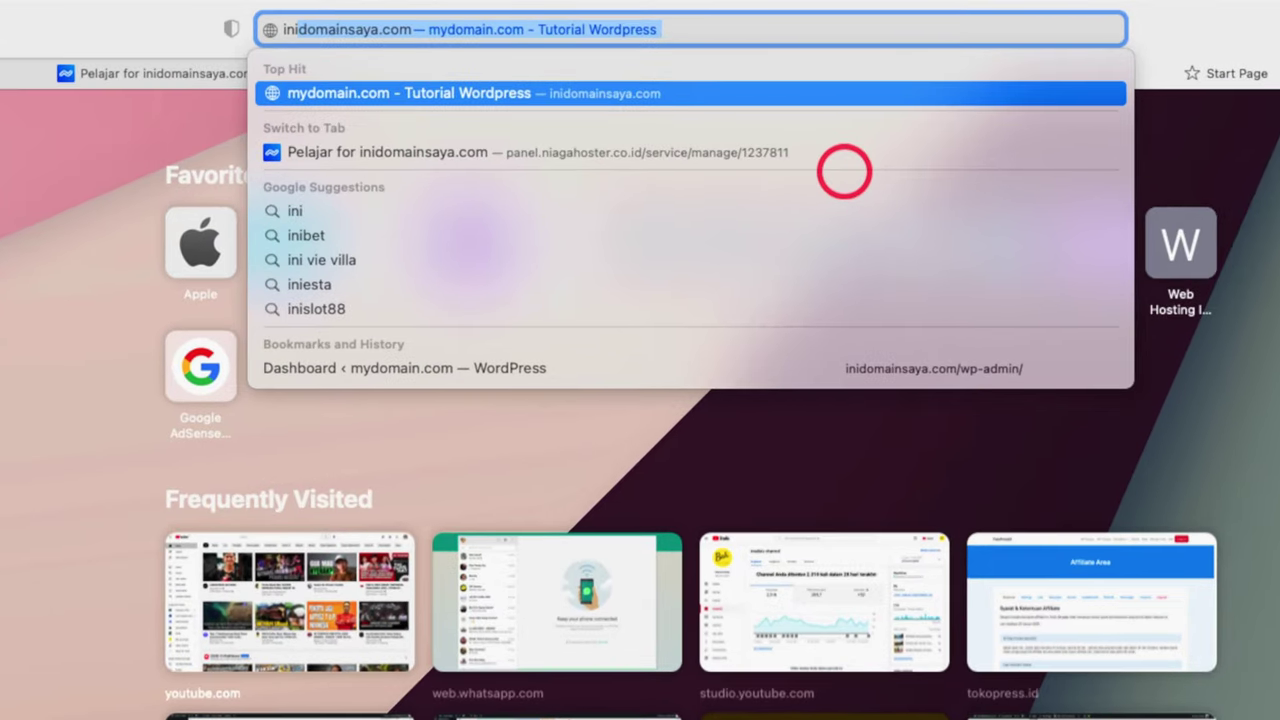
key(Right)
text(/lo)
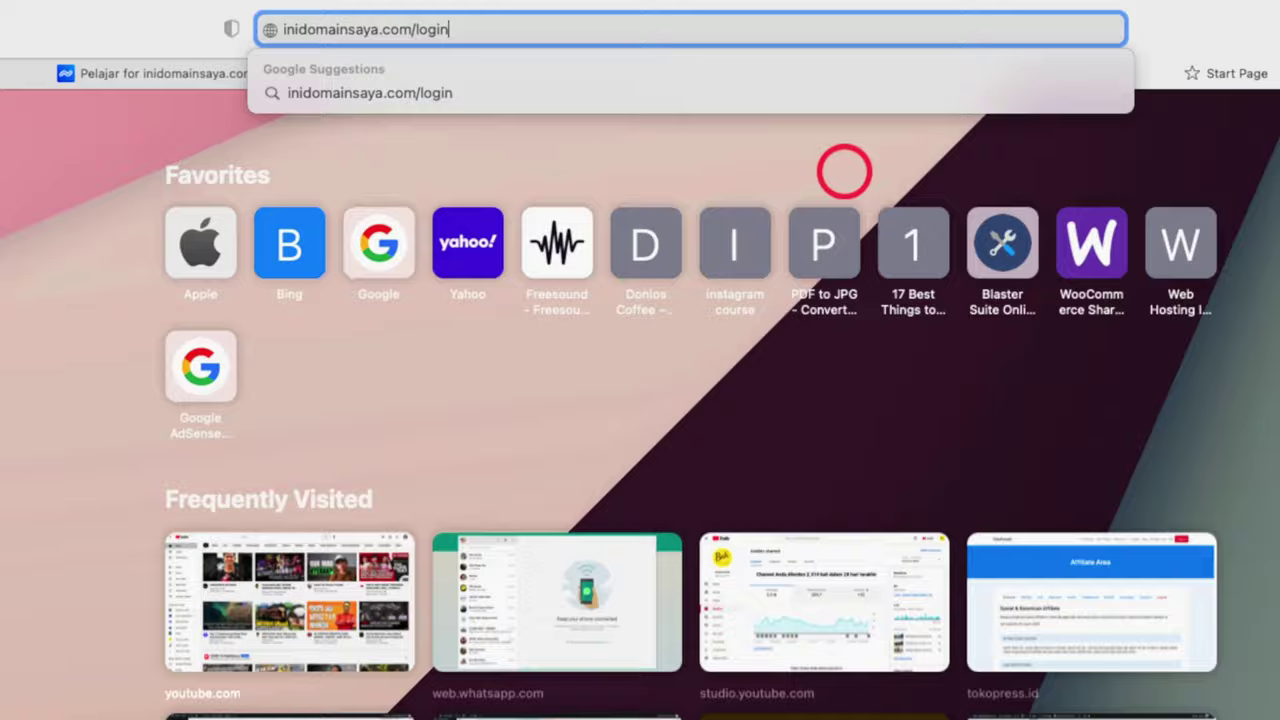
key(Return)
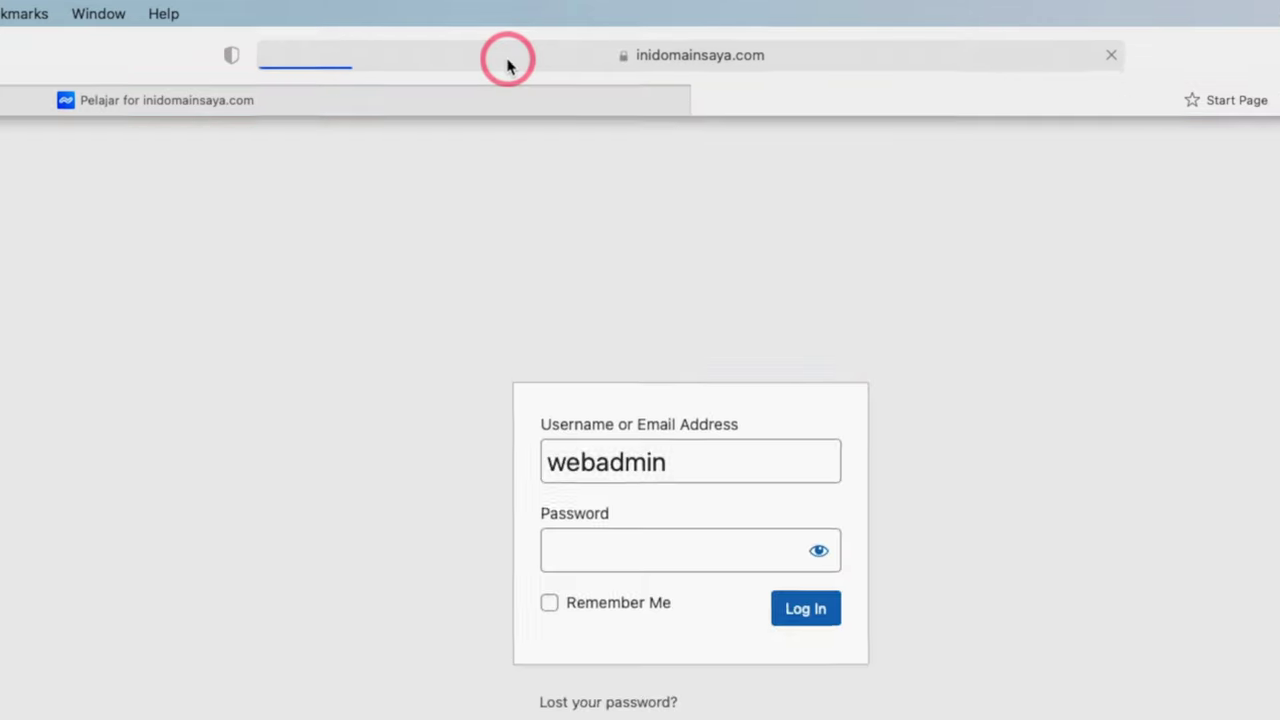
text(•••••••••••)
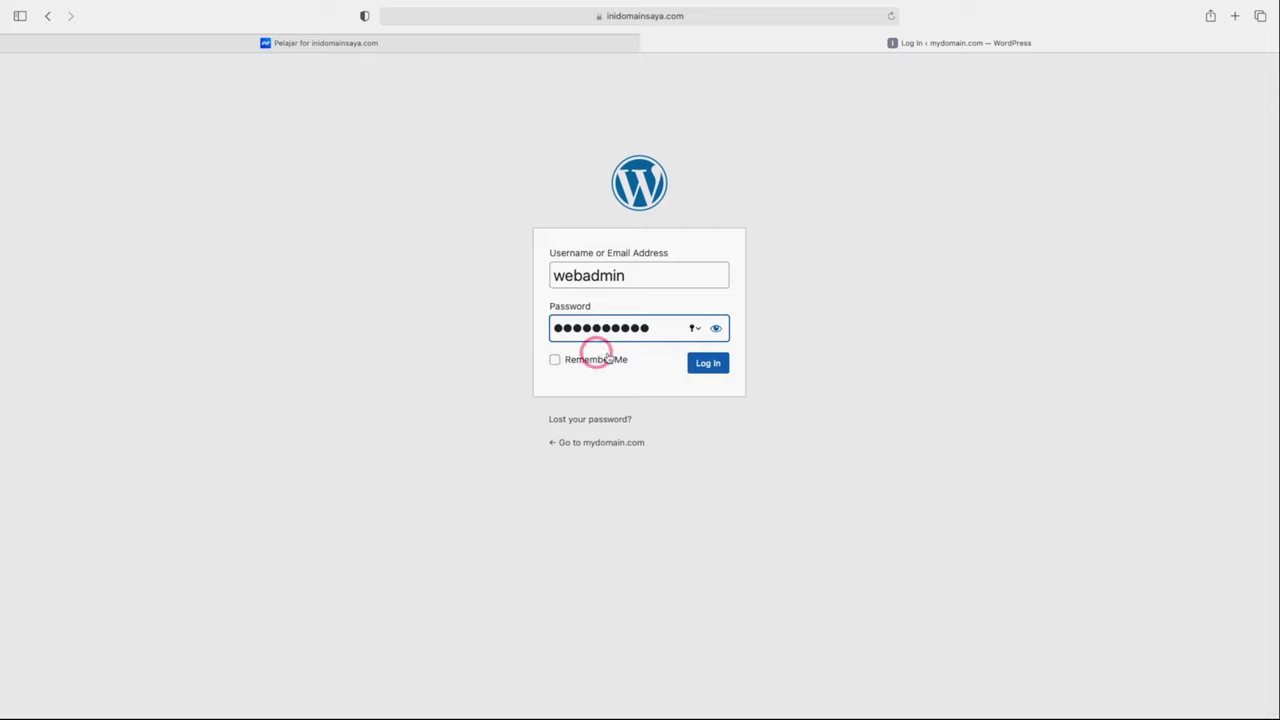
Step: Log in to the new site's WordPress admin with the saved password
click(706, 362)
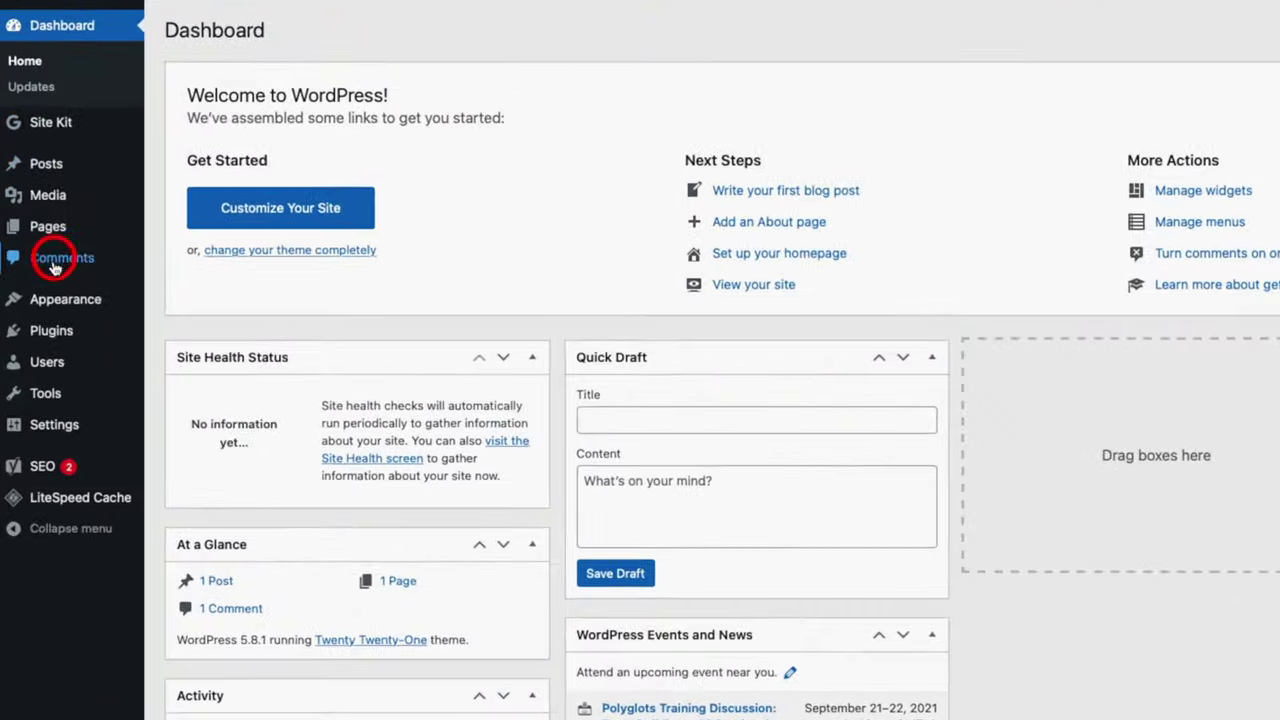
mouse_move(45, 303)
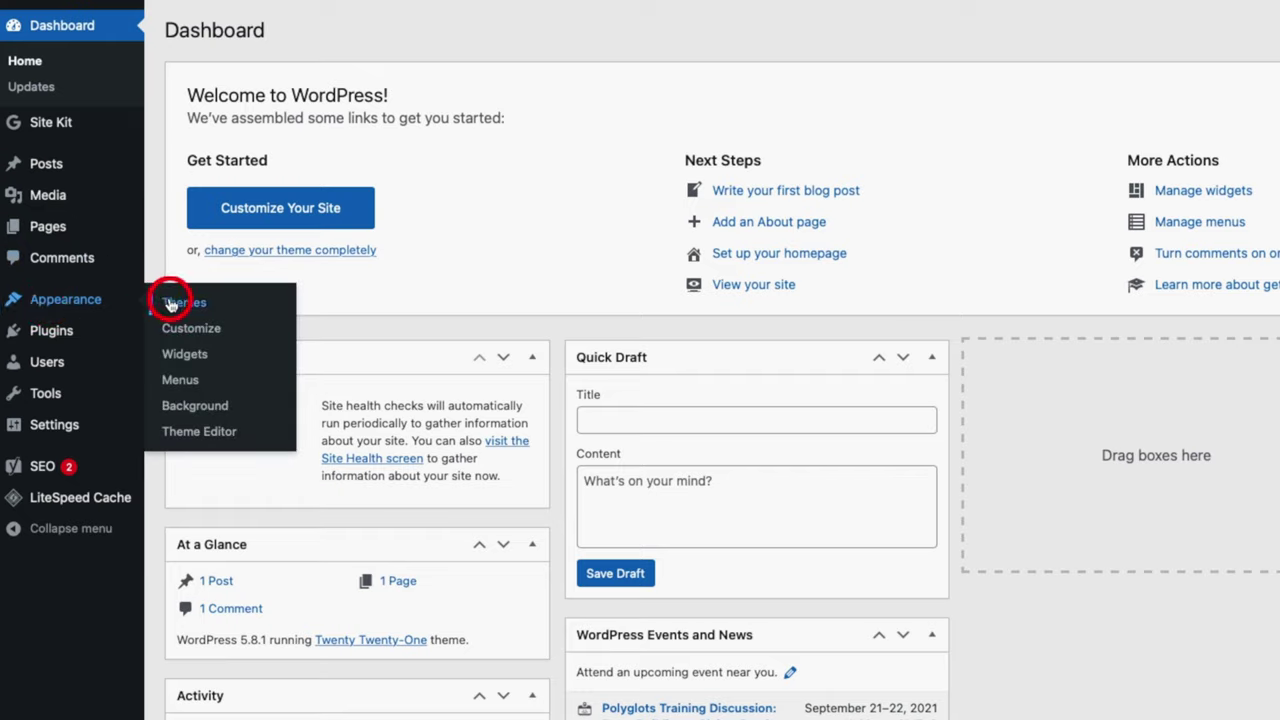
Step: Search the theme directory for 'astra' under Themes > Add New
click(172, 304)
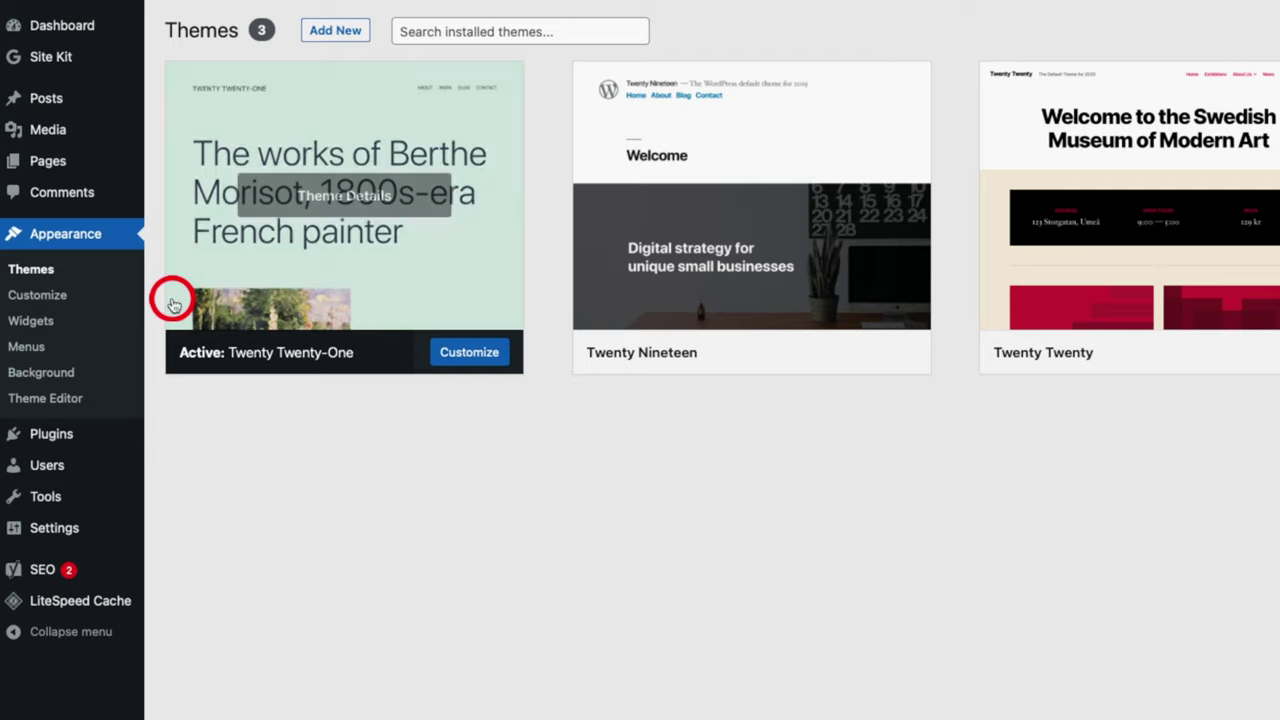
click(334, 33)
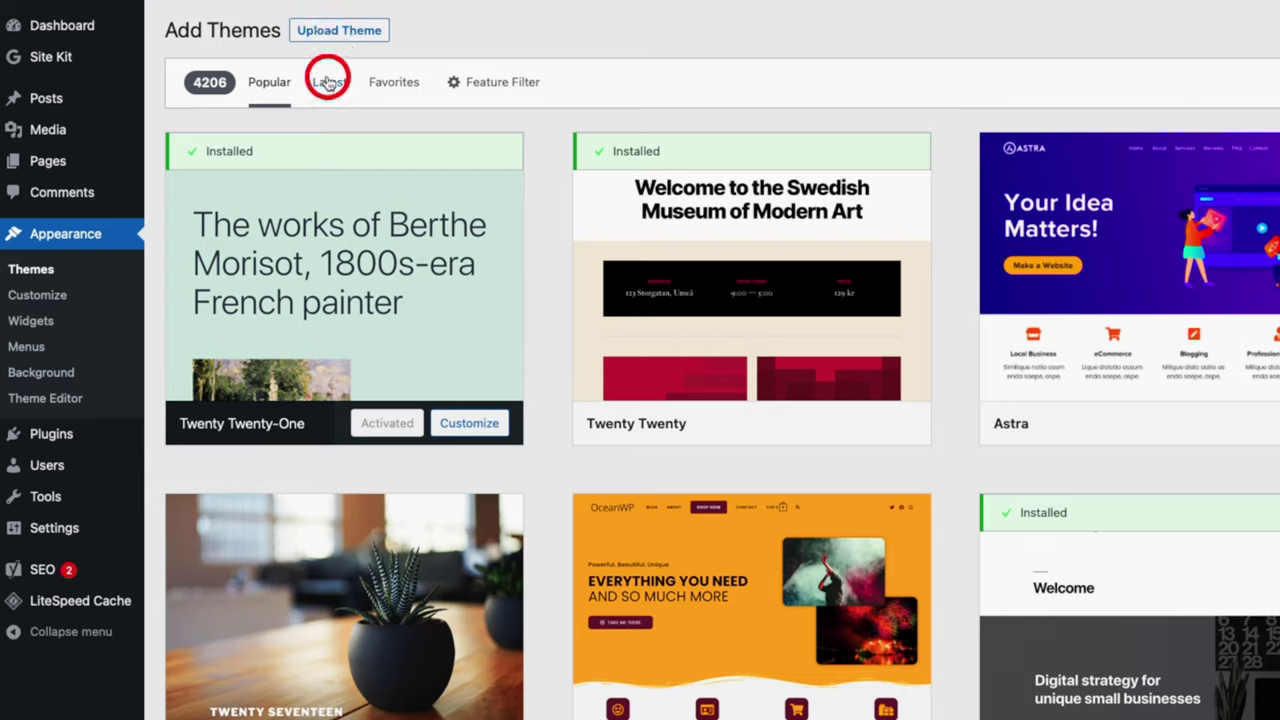
click(494, 84)
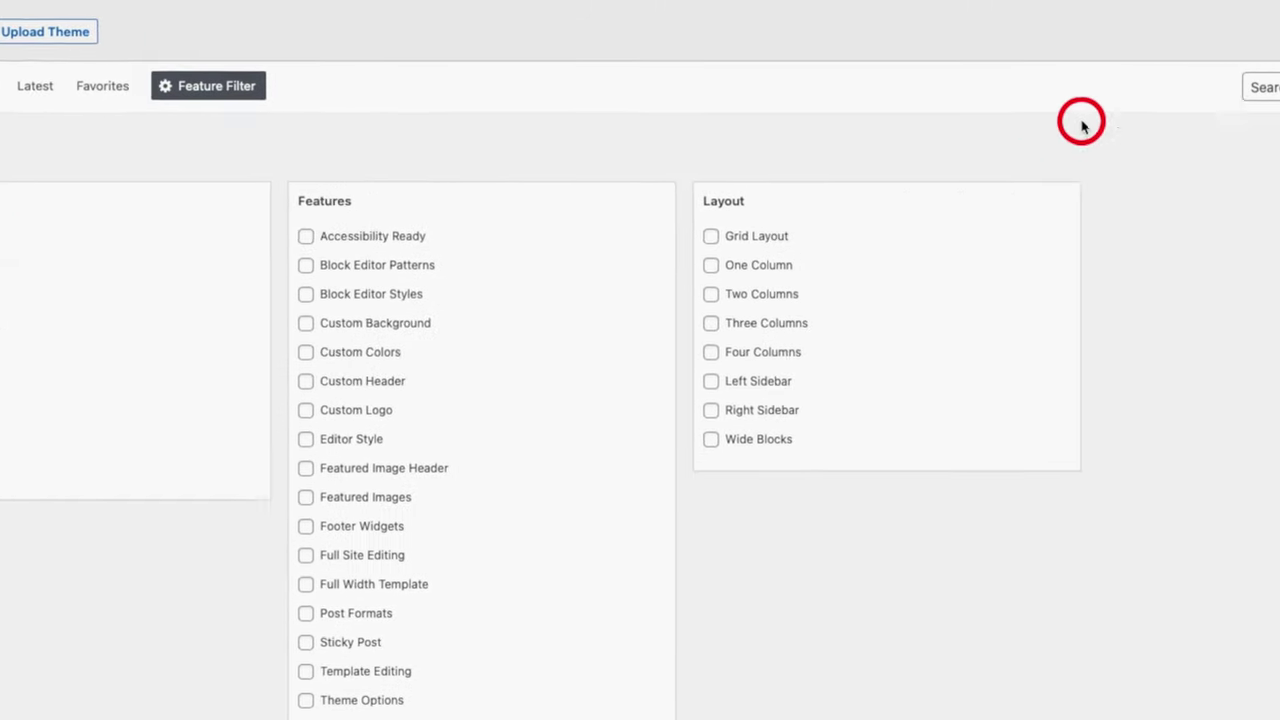
click(1198, 89)
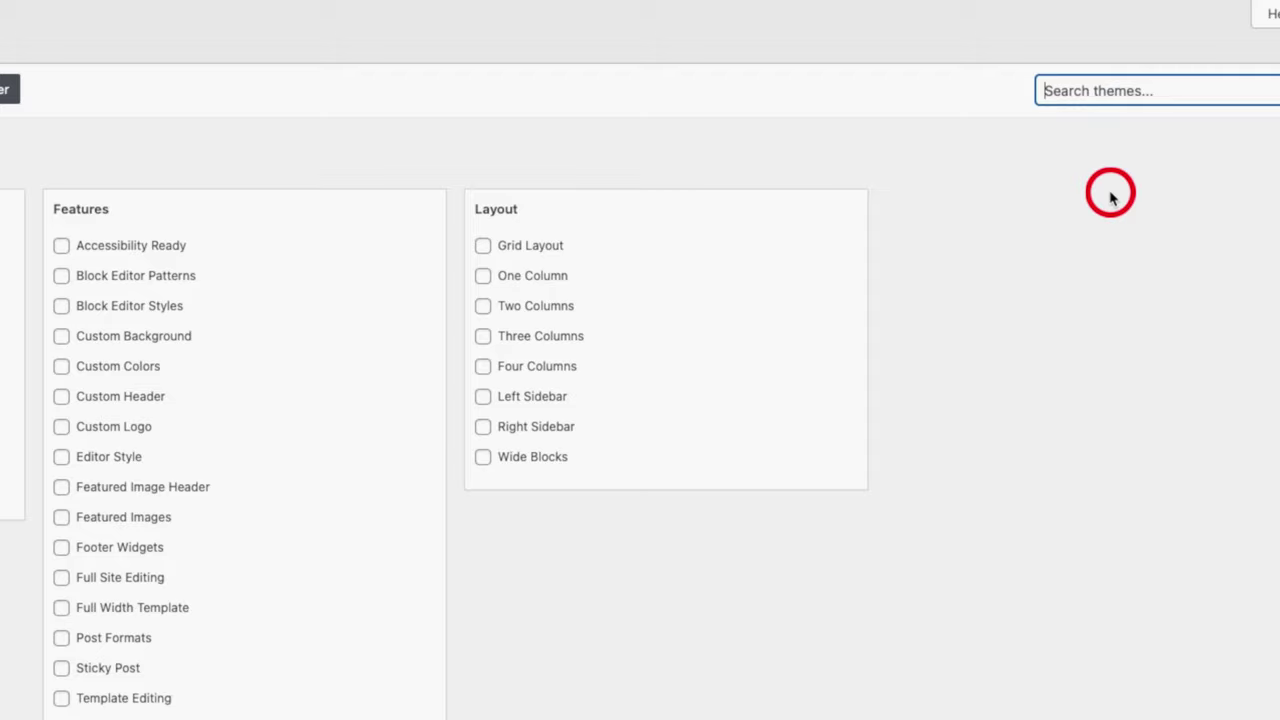
text(astra)
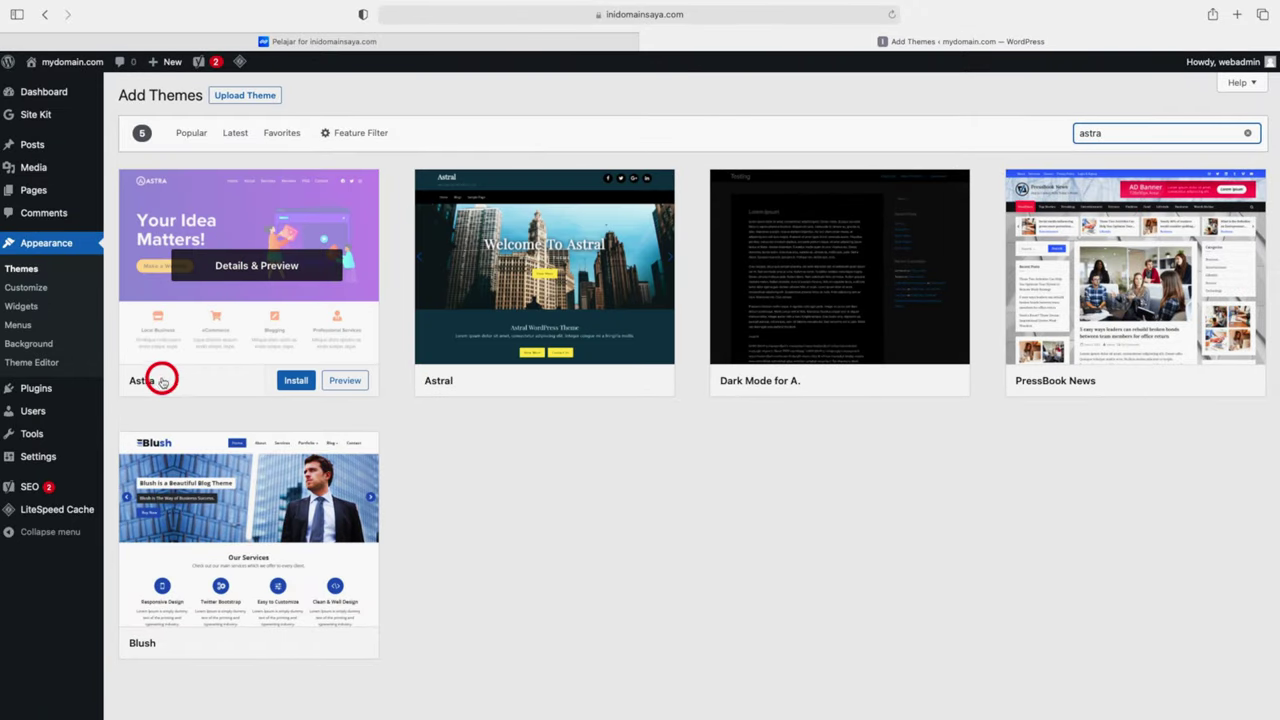
Step: Install and activate the Astra theme, then start its Starter Templates setup
click(287, 381)
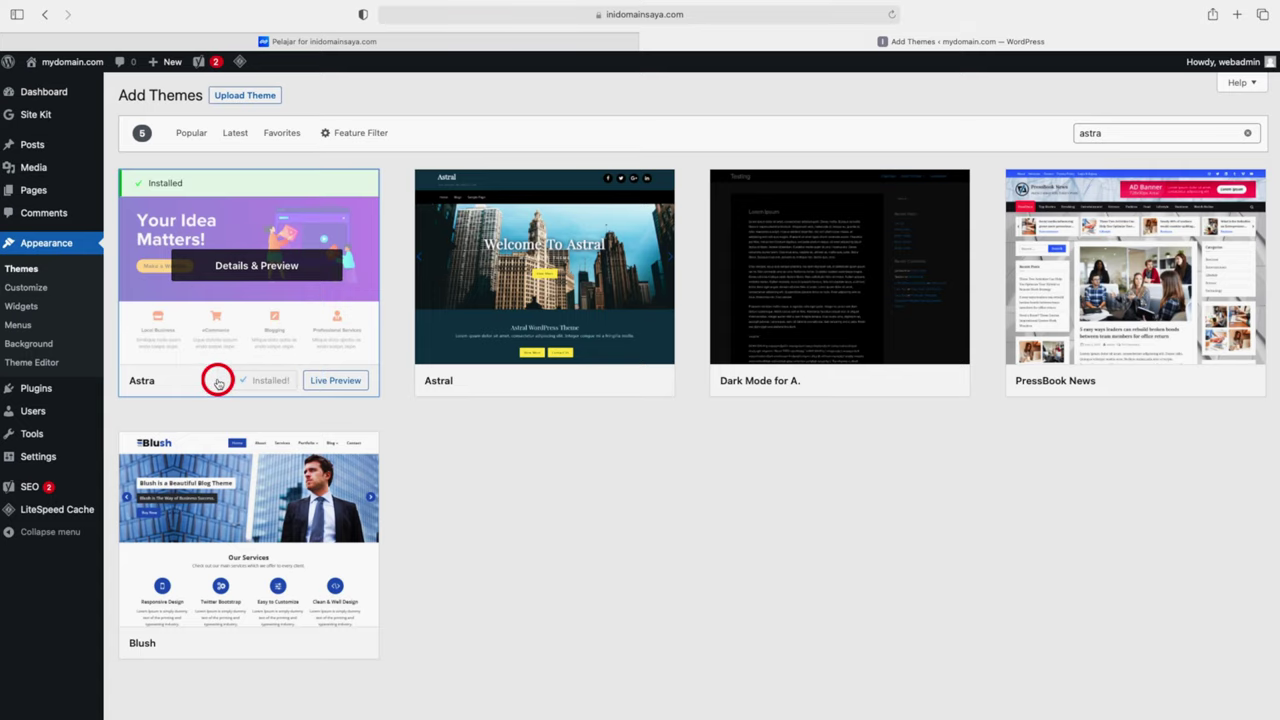
click(270, 383)
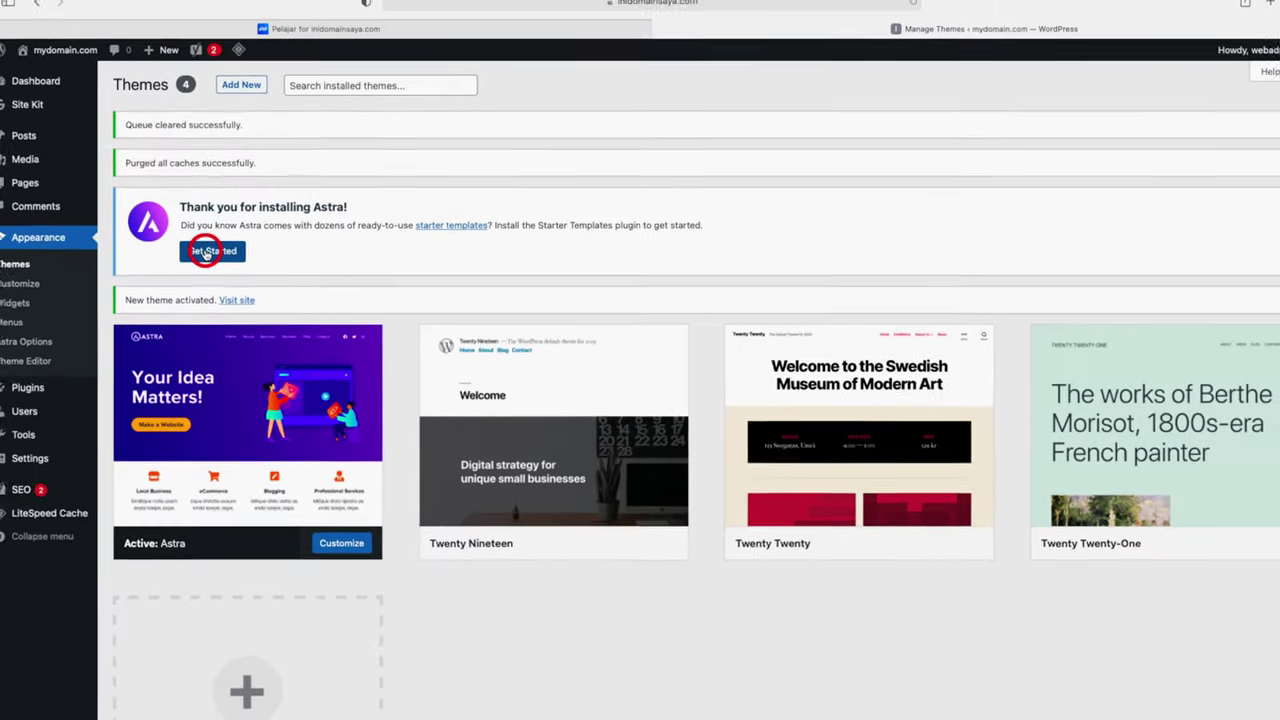
click(185, 223)
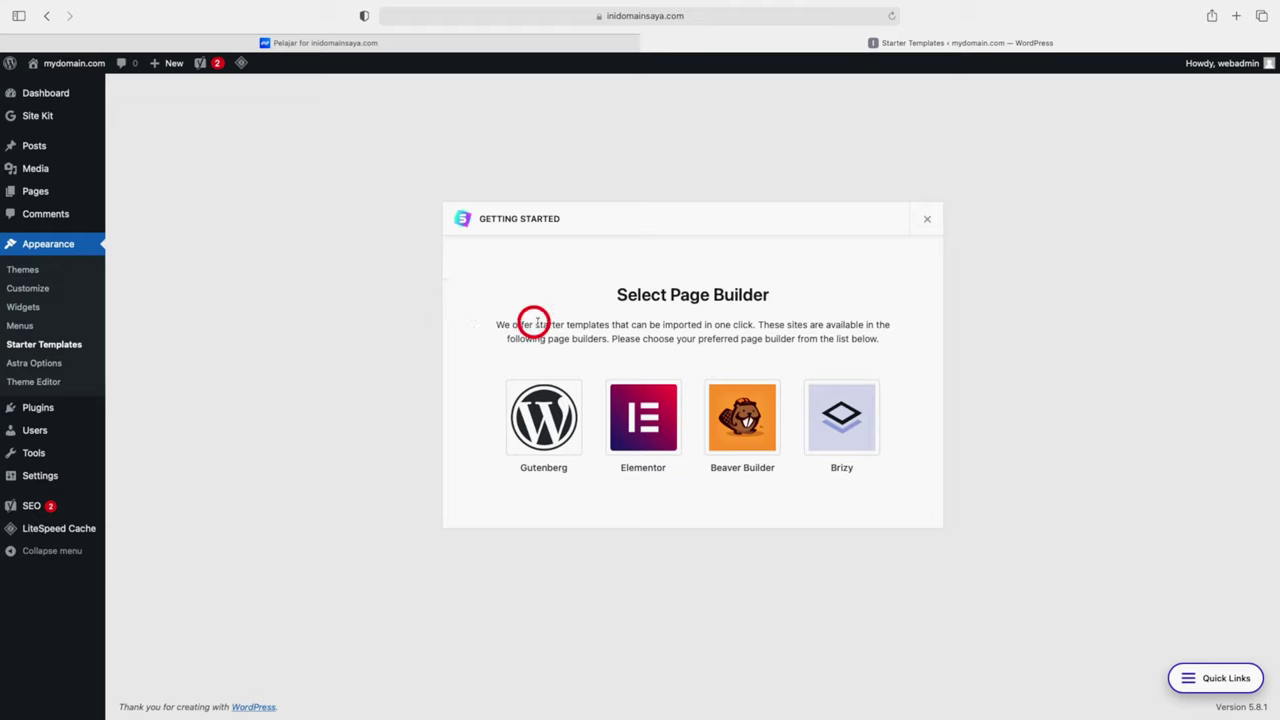
Step: Choose Elementor, filter templates to free Business ones, and open Bestselling Author
click(645, 428)
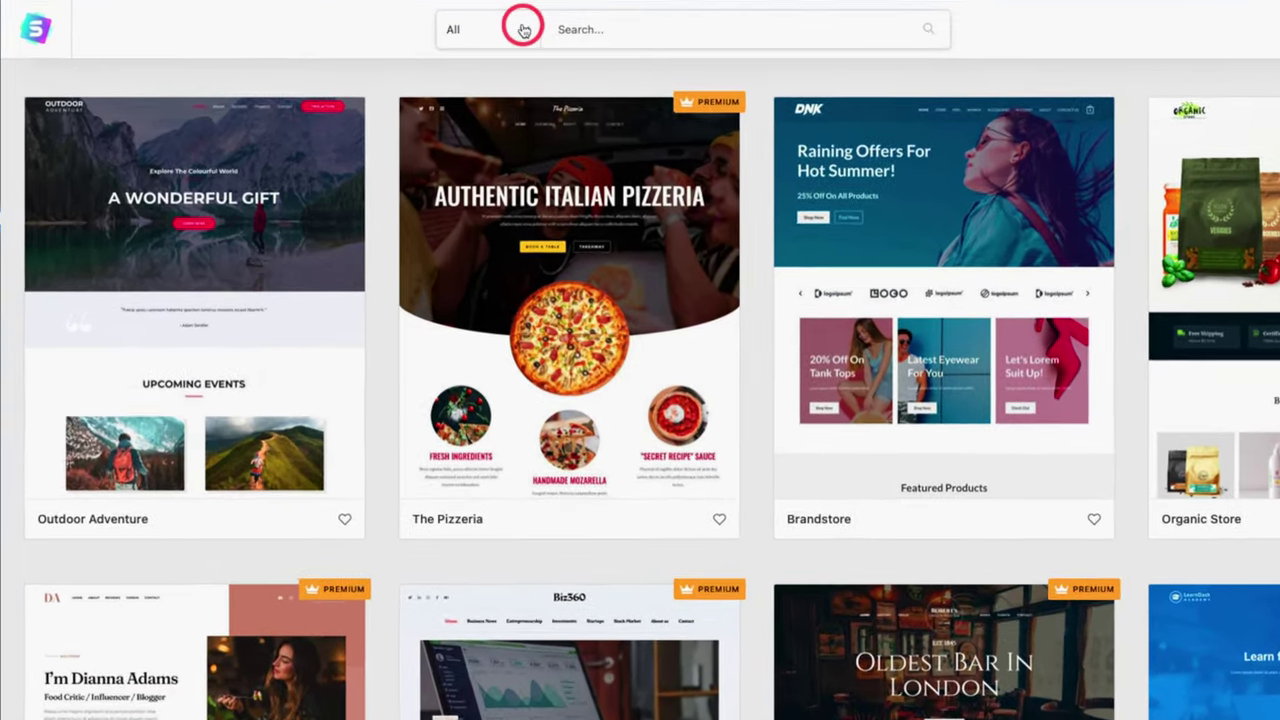
click(524, 38)
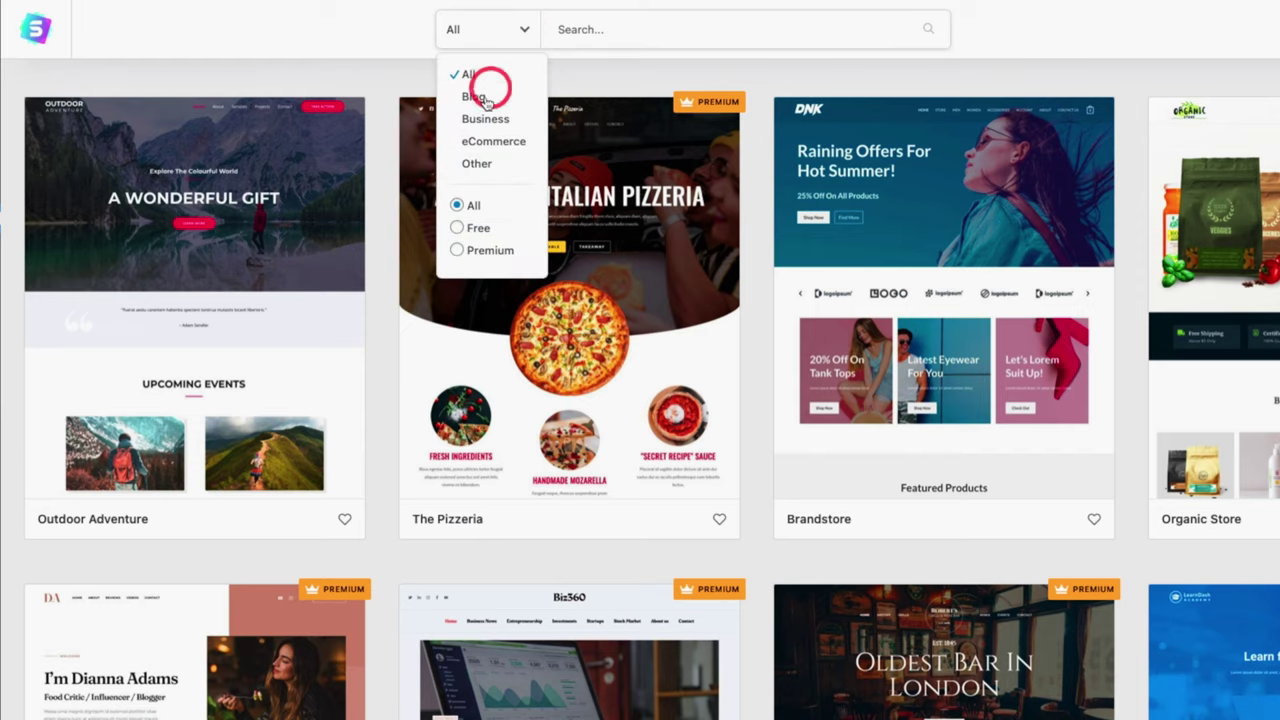
click(457, 228)
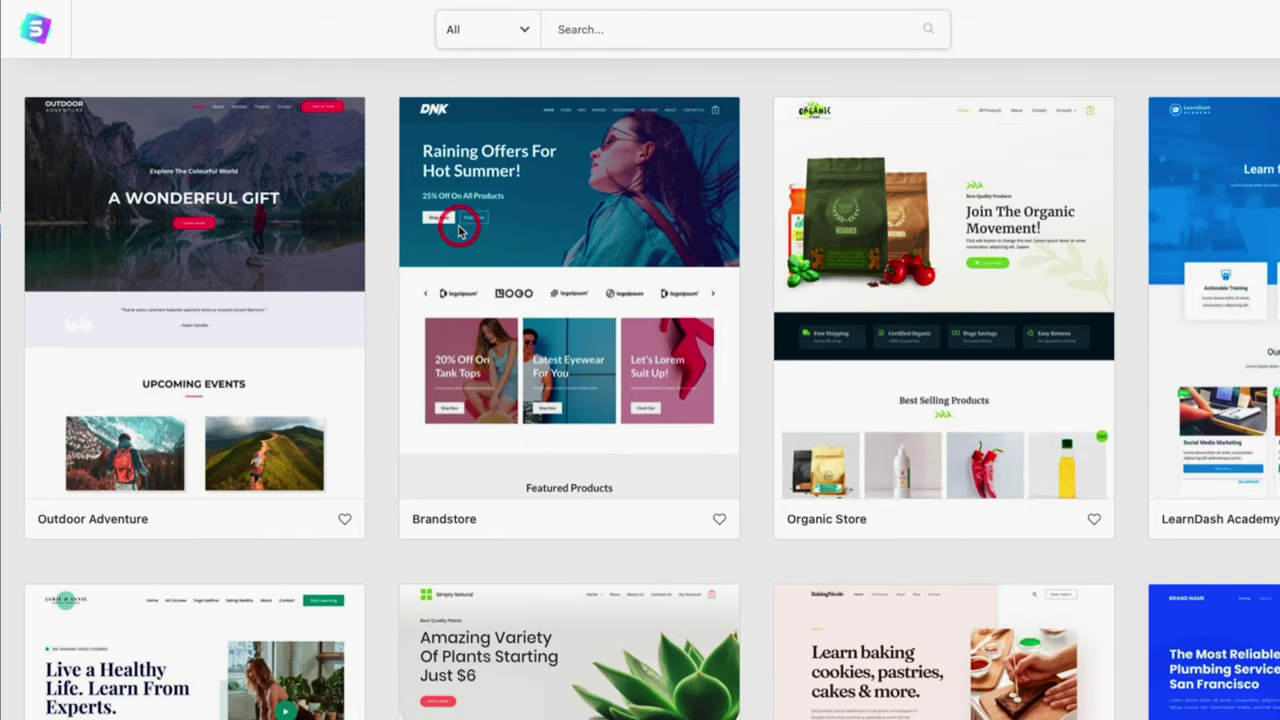
click(518, 33)
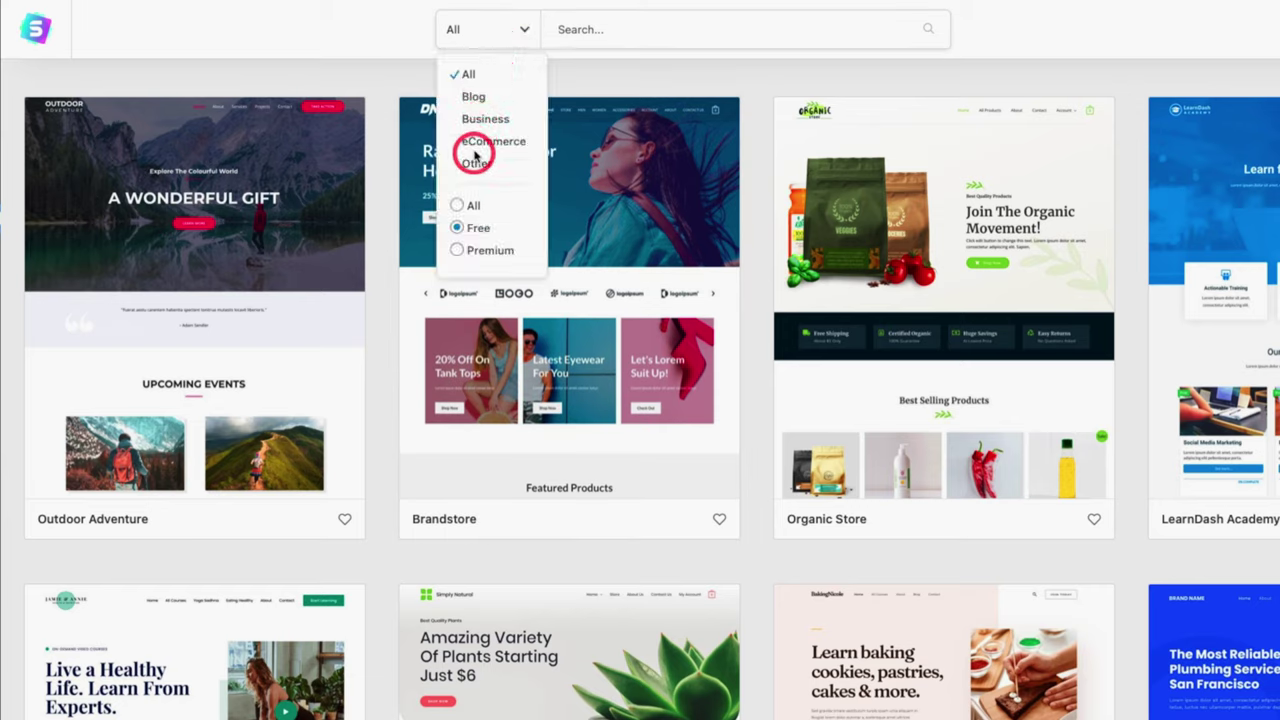
click(477, 122)
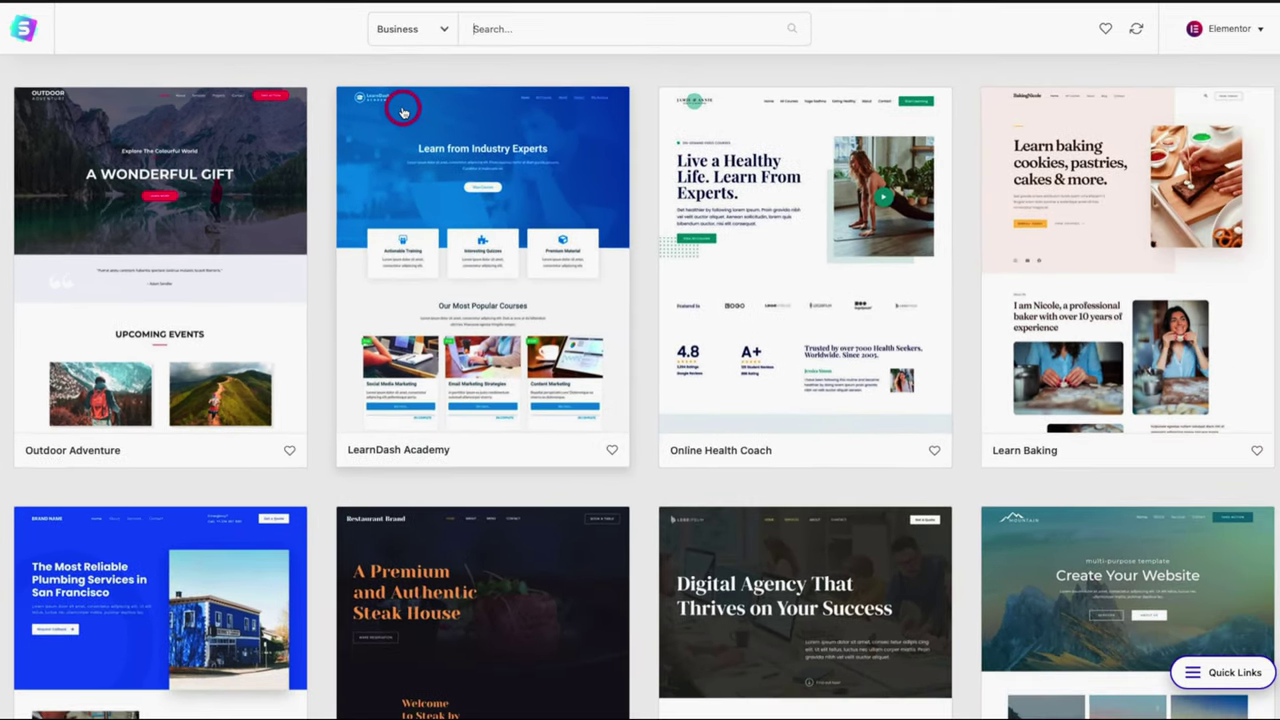
scroll(651, 217, down, 5)
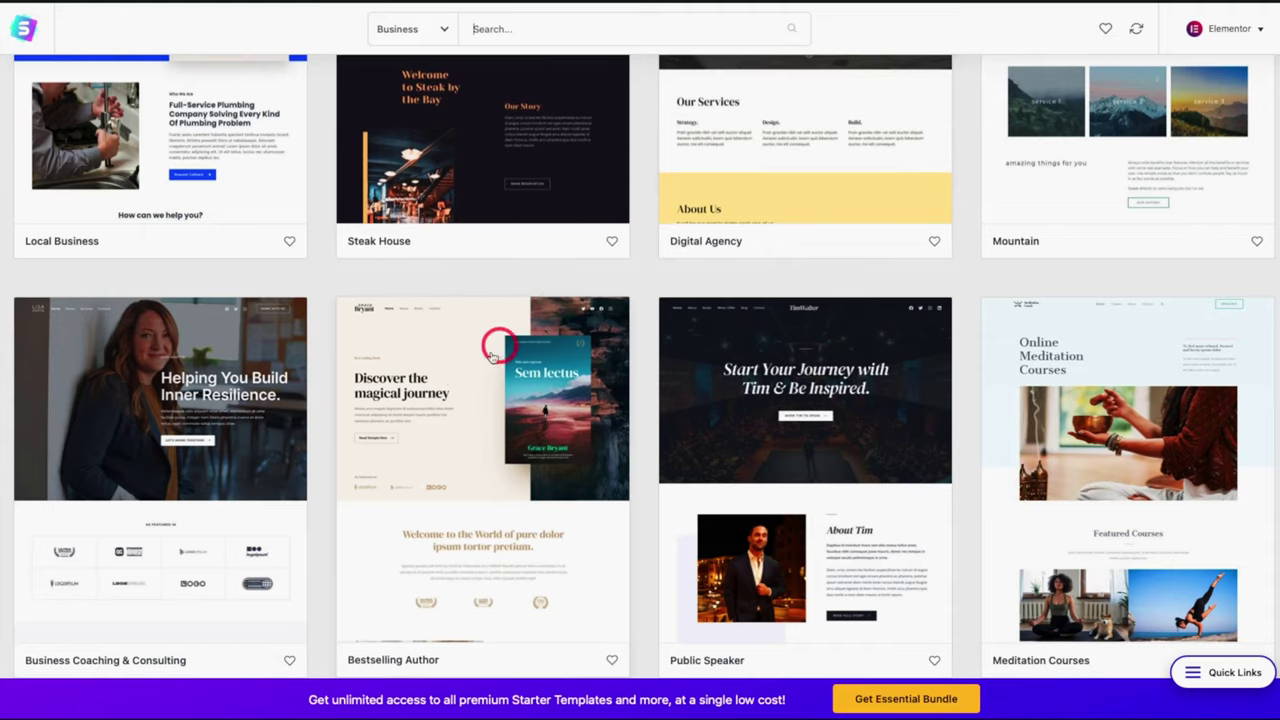
click(464, 383)
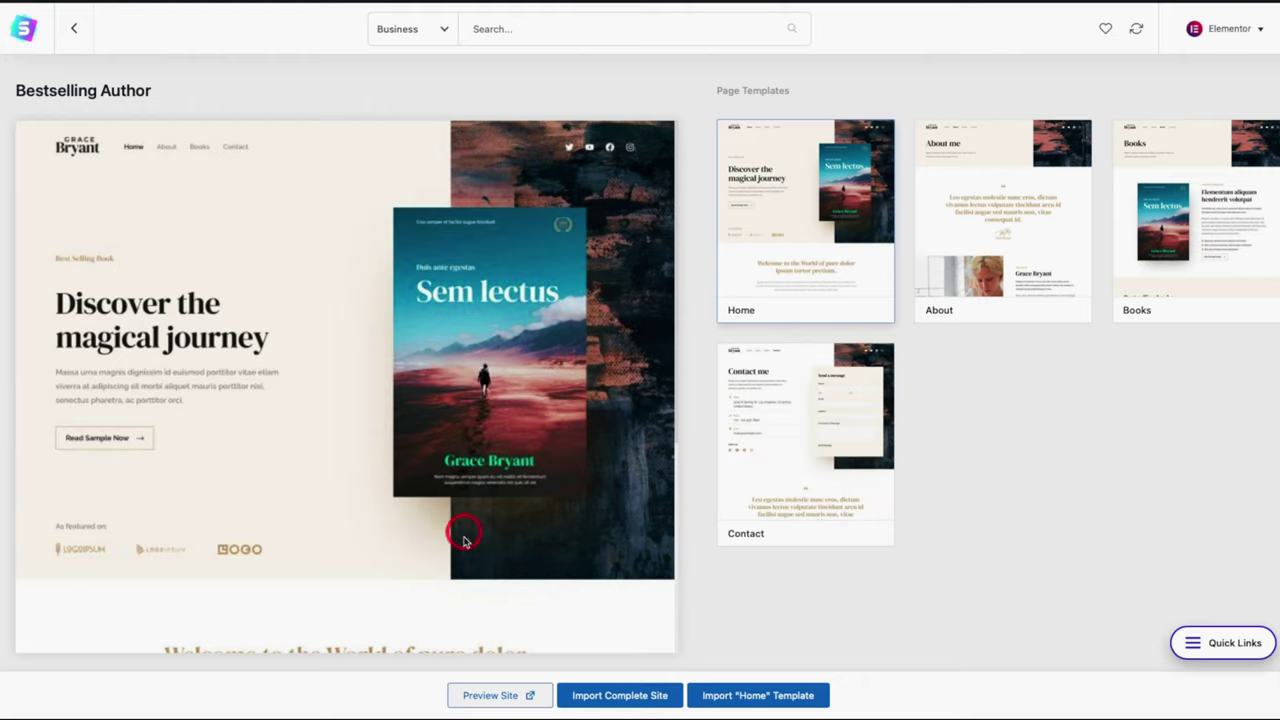
Step: Preview the Bestselling Author demo site and scroll through it
click(502, 699)
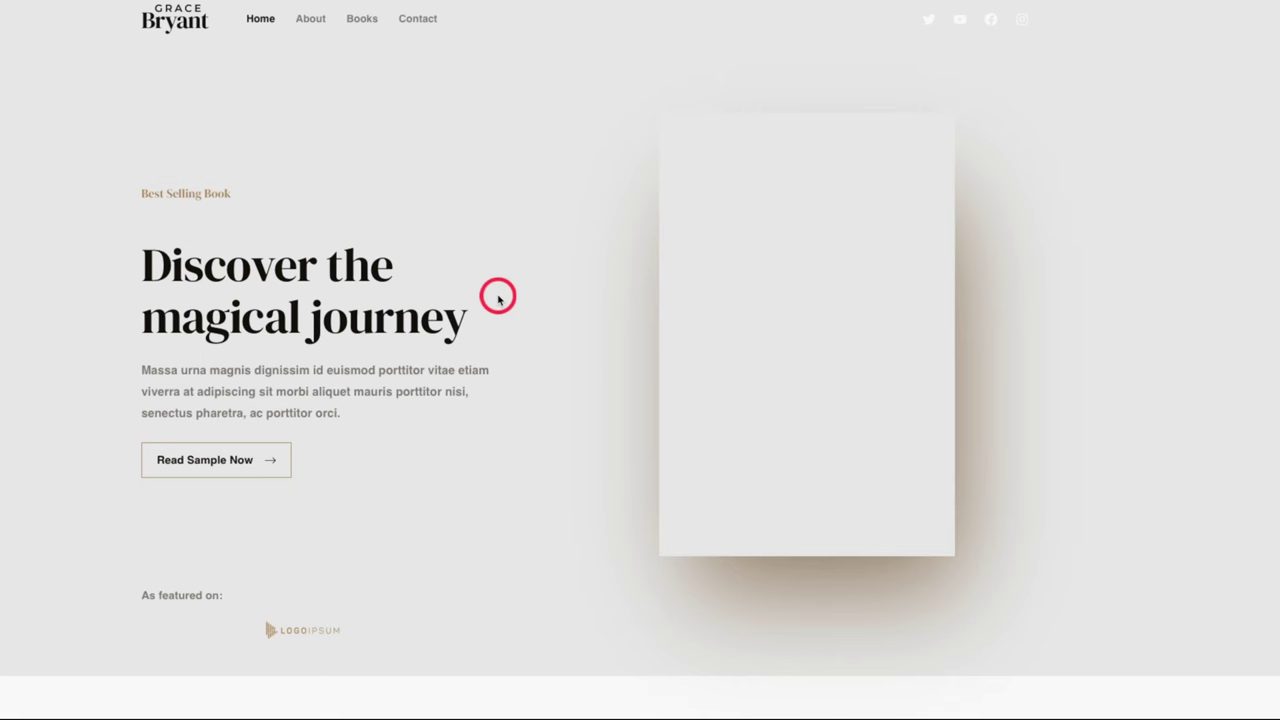
scroll(518, 396, down, 8)
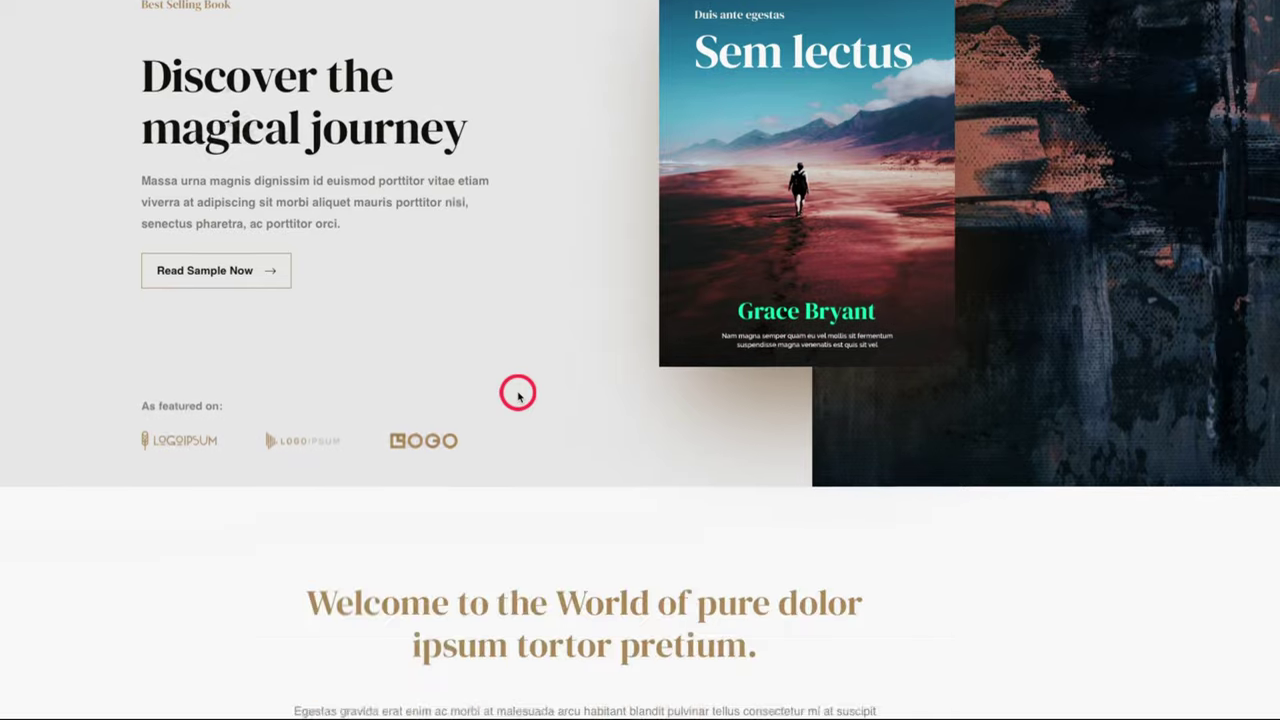
scroll(518, 396, down, 8)
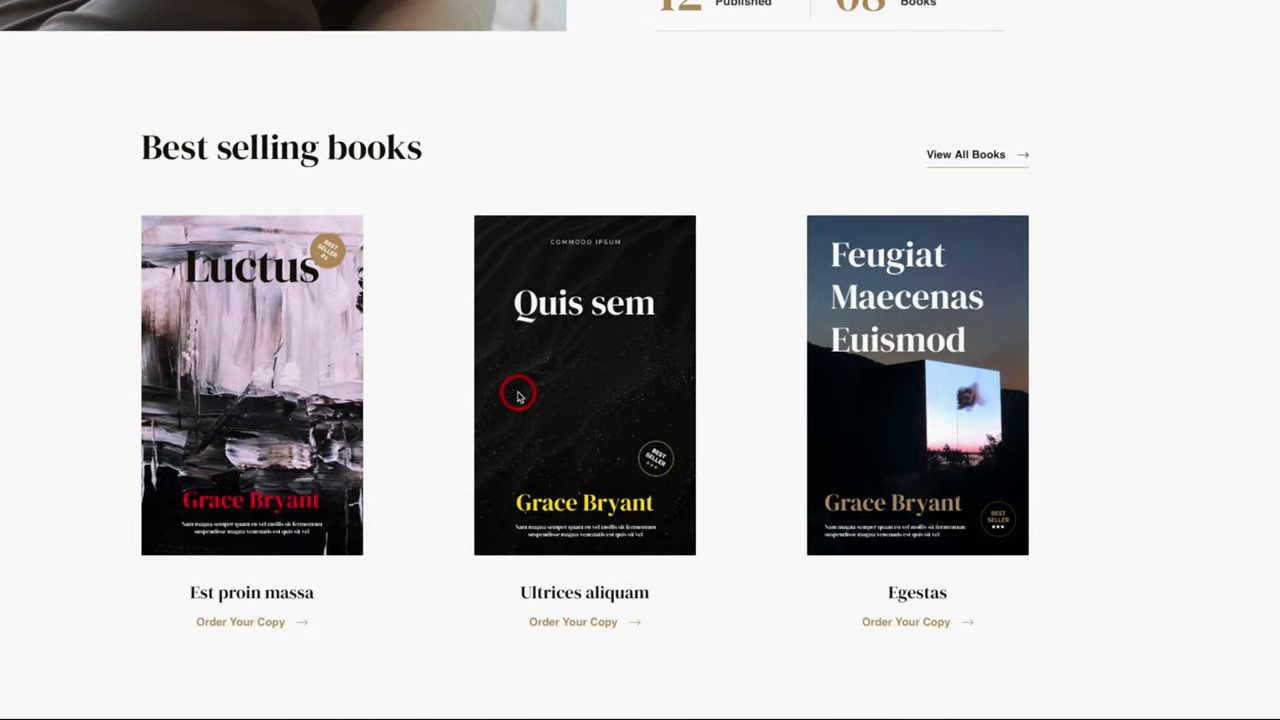
scroll(518, 396, down, 6)
scroll(518, 391, down, 8)
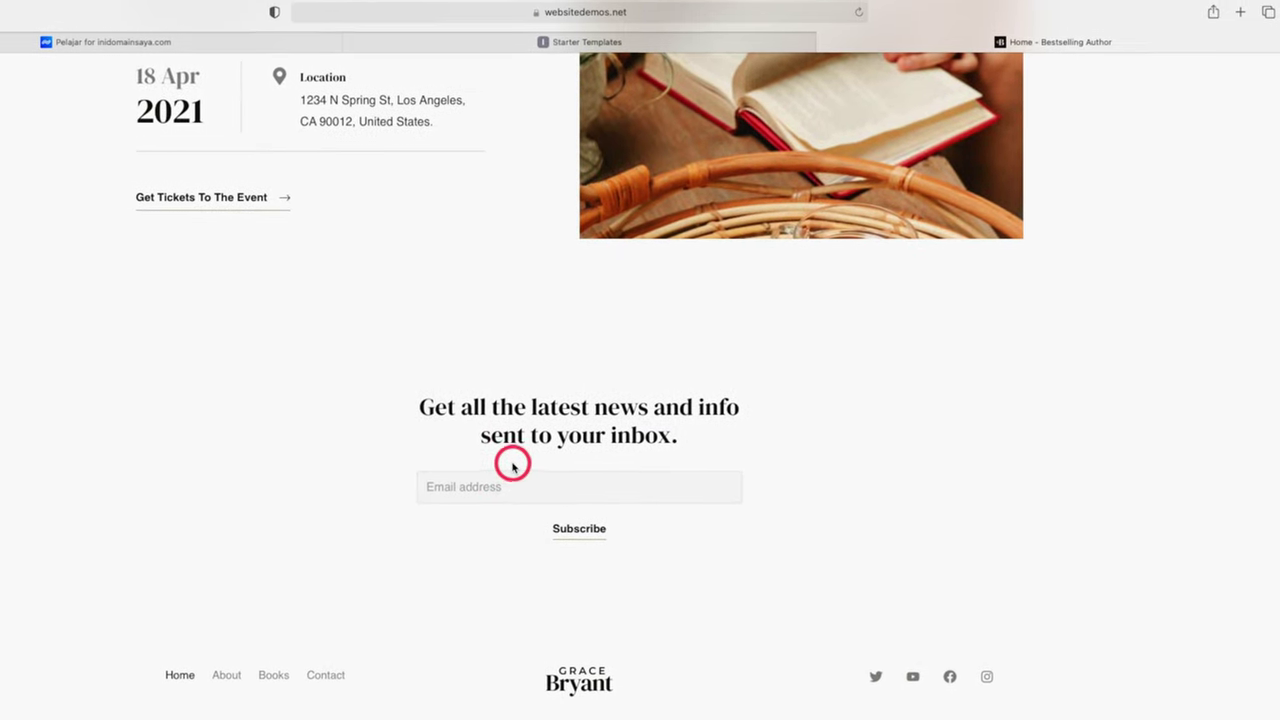
Step: Go back to the template gallery and open the Tech Startup template details
click(733, 47)
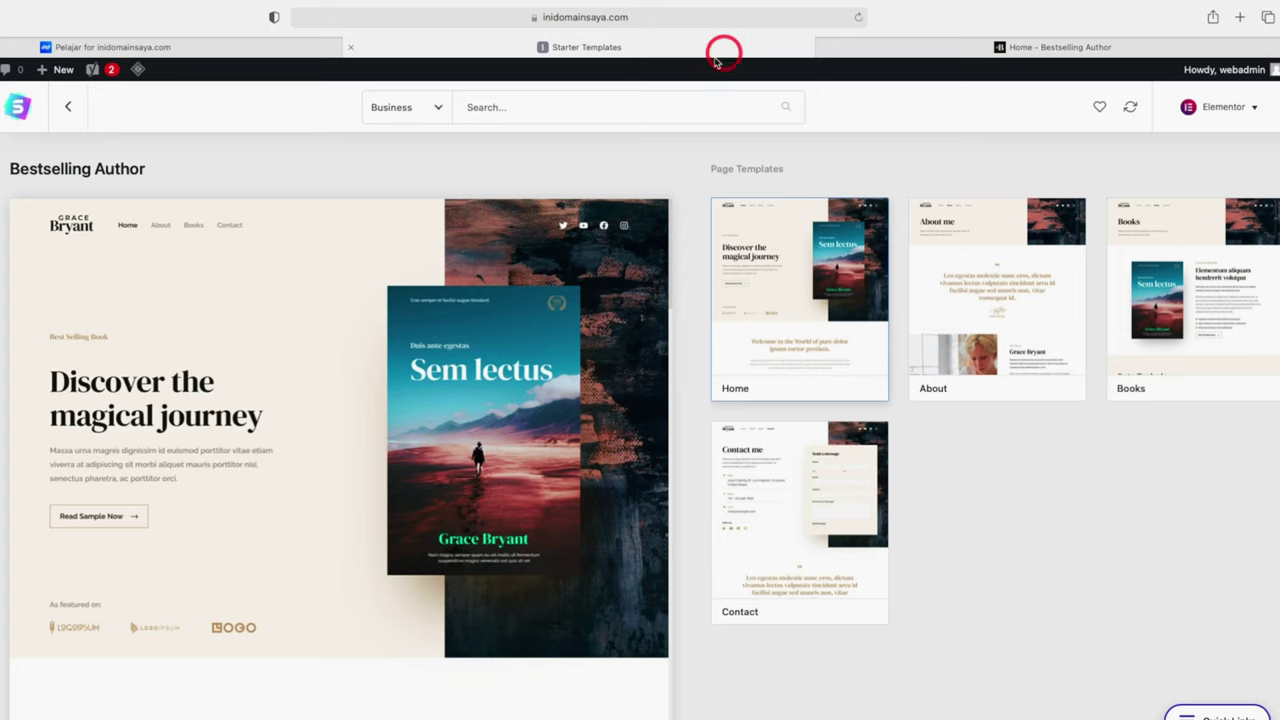
click(70, 109)
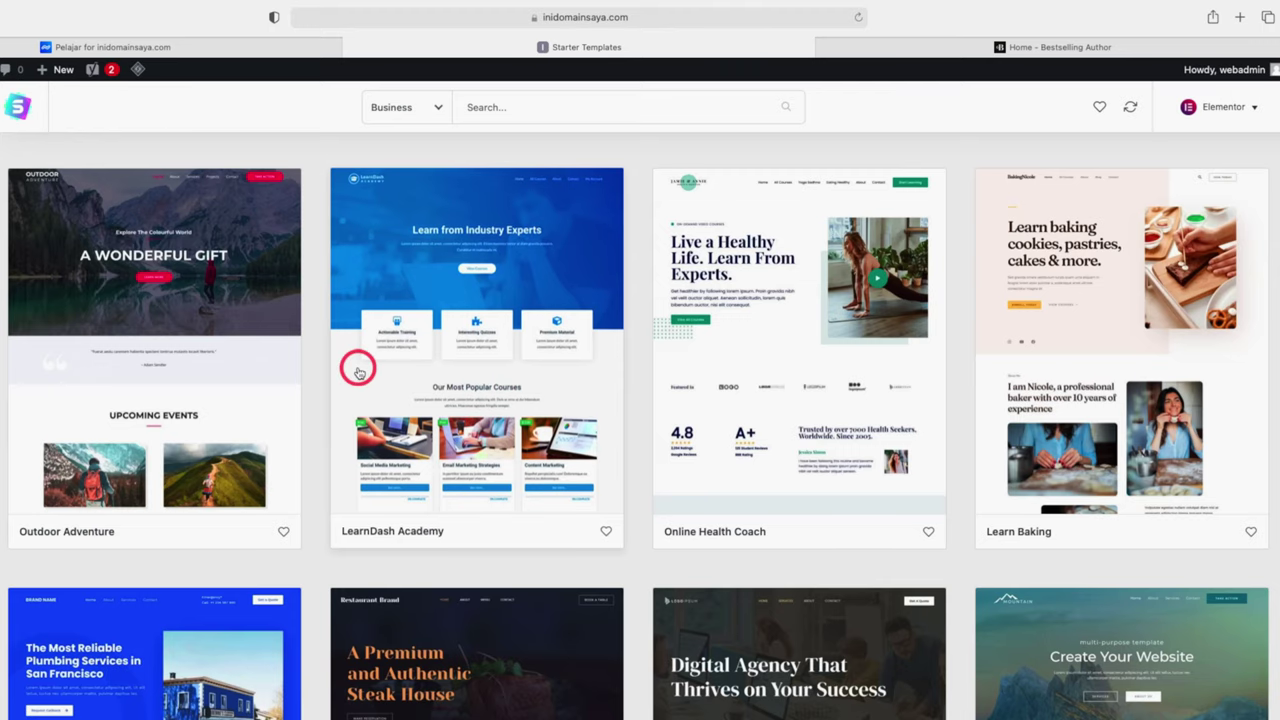
scroll(358, 370, down, 8)
scroll(358, 372, down, 4)
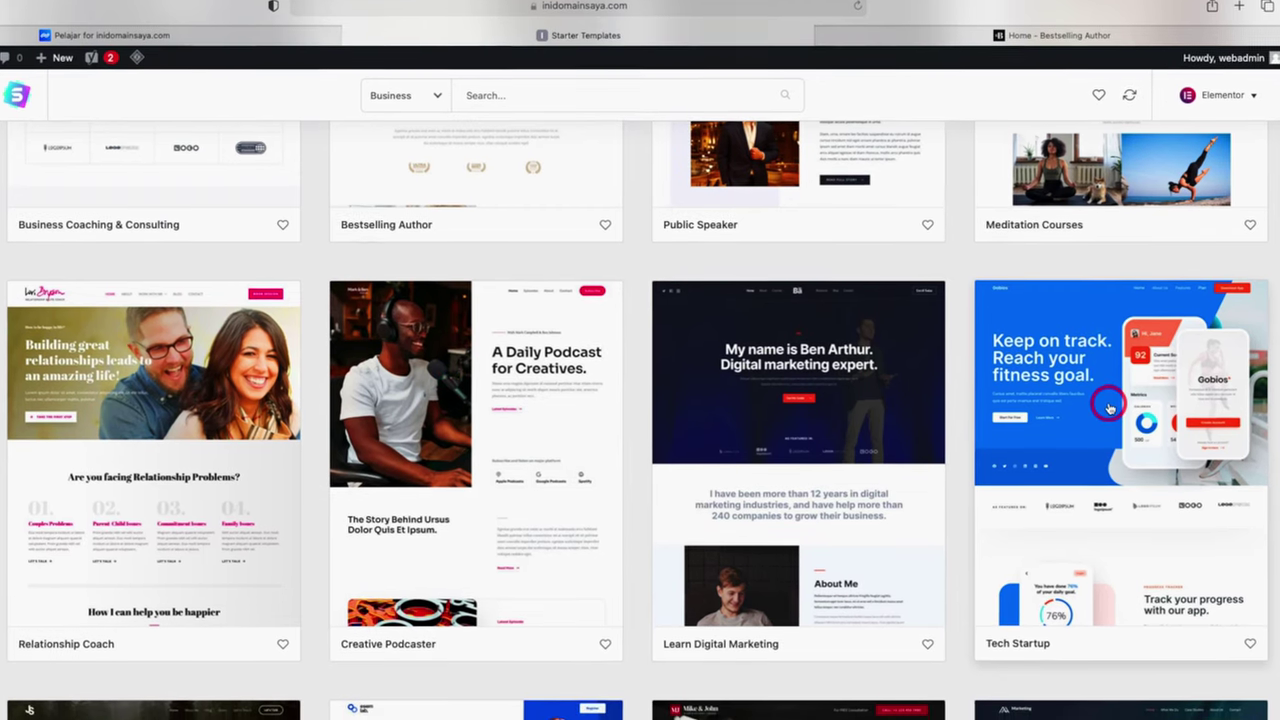
click(1043, 385)
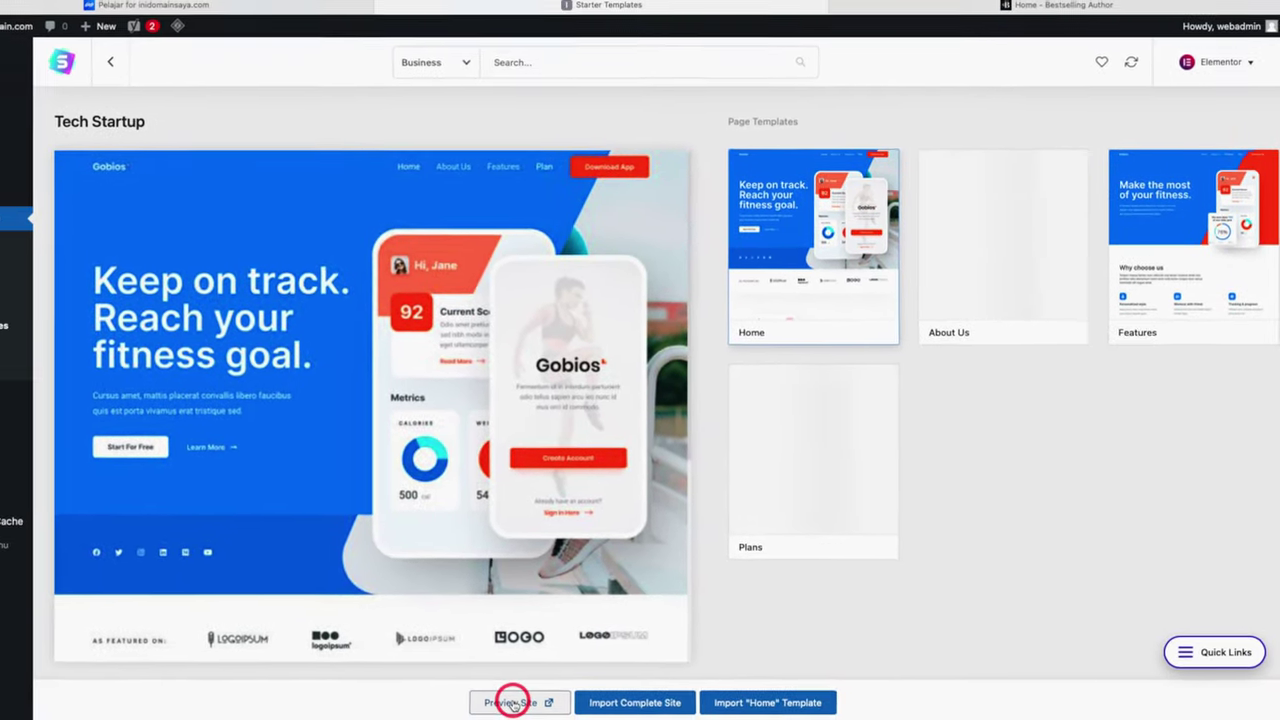
Step: Scroll through the Tech Startup demo site in its own tab, then close that tab
click(511, 702)
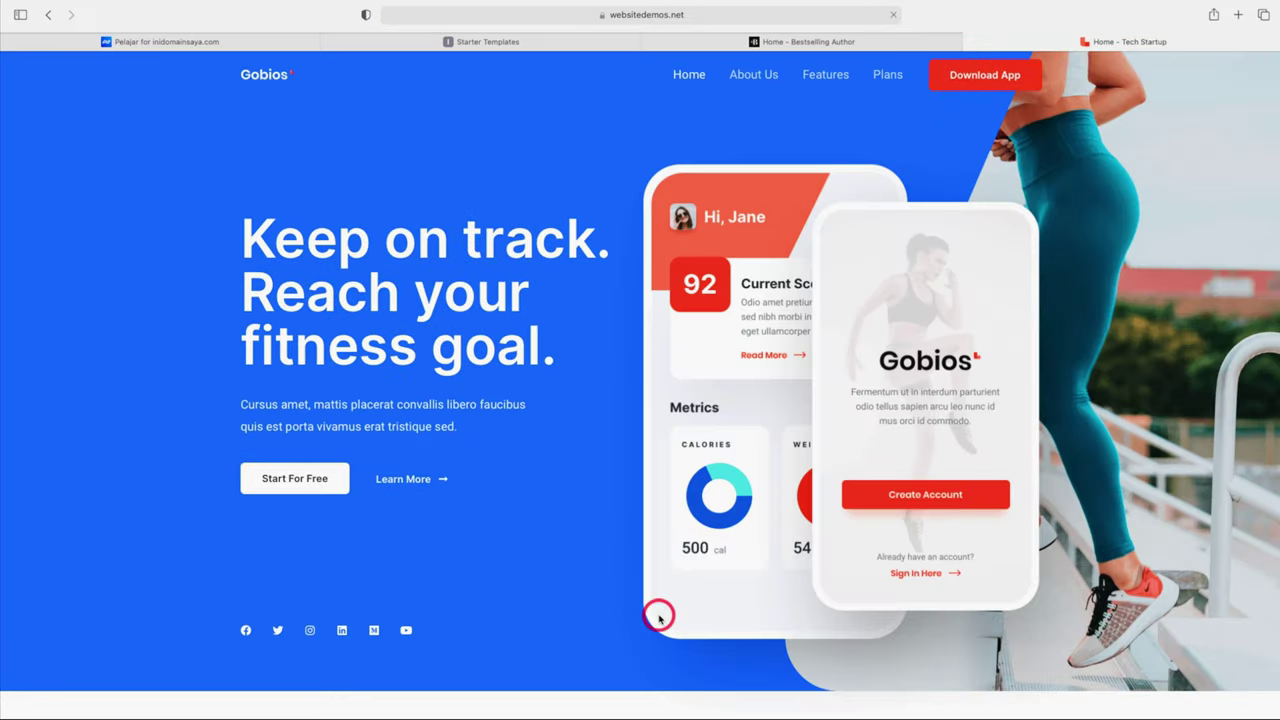
scroll(660, 680, down, 3)
scroll(659, 617, down, 4)
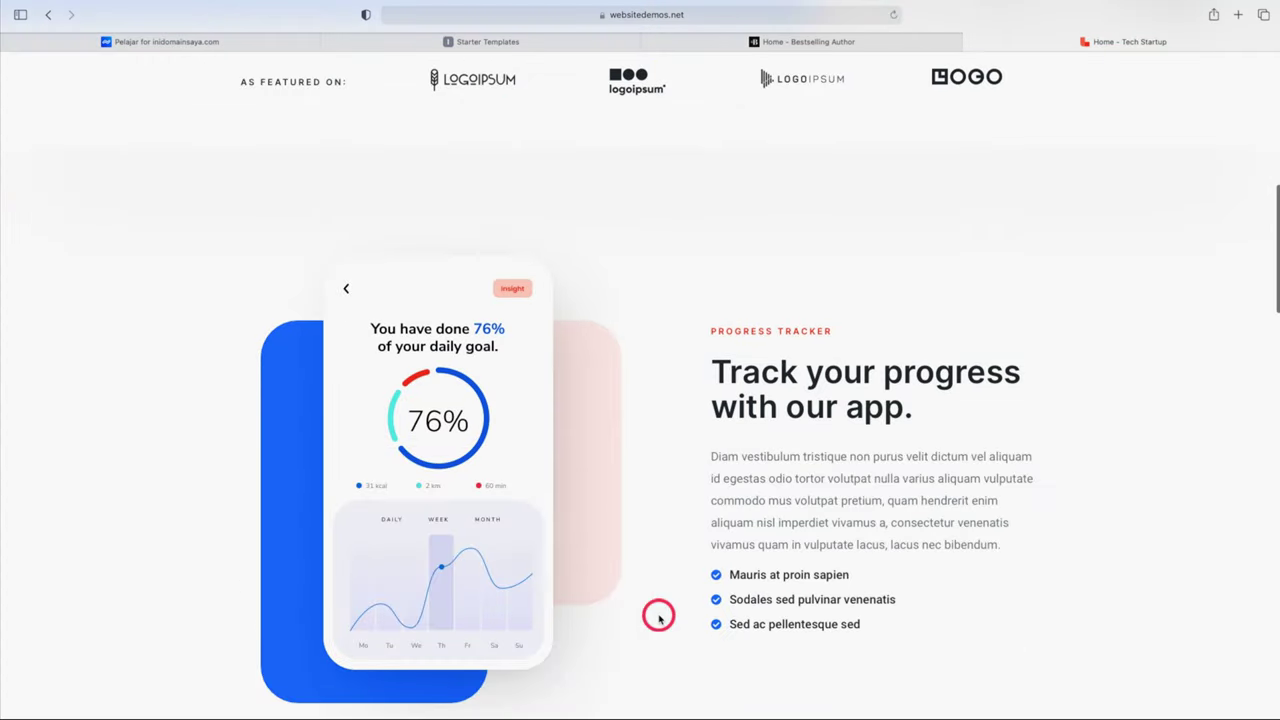
scroll(659, 617, down, 8)
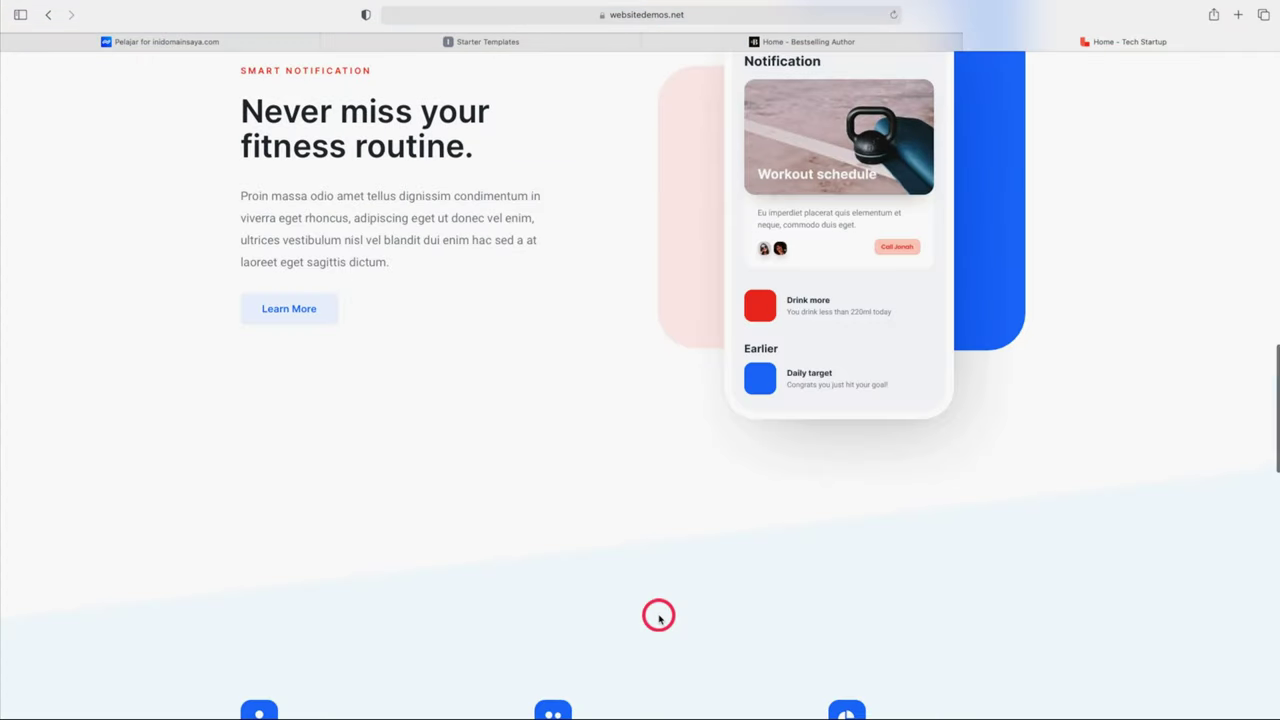
scroll(659, 617, down, 10)
scroll(659, 617, down, 5)
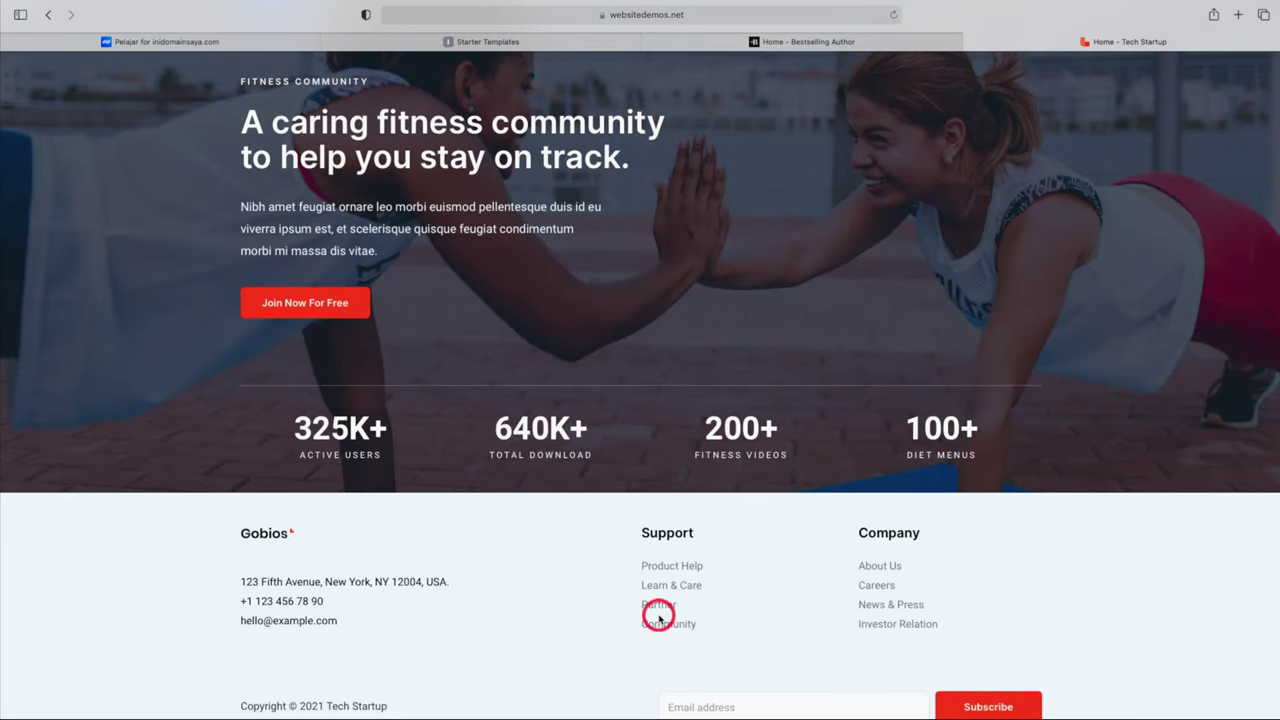
scroll(659, 617, down, 2)
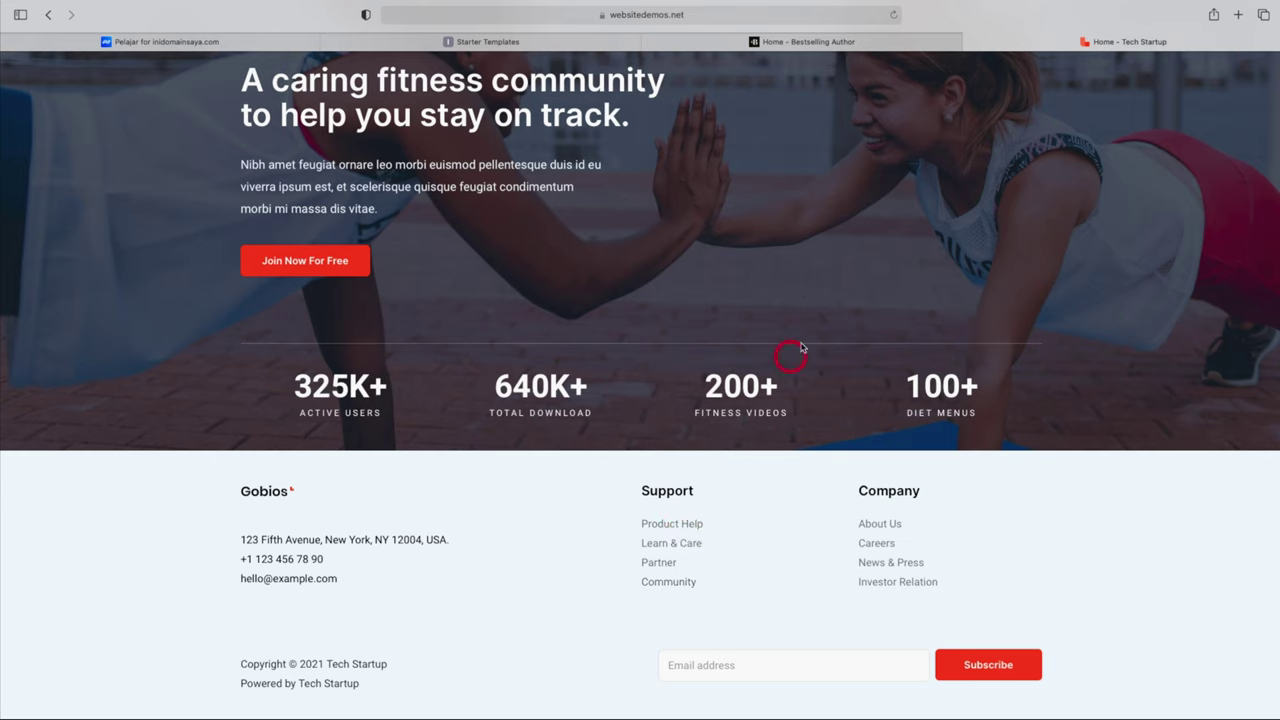
click(974, 44)
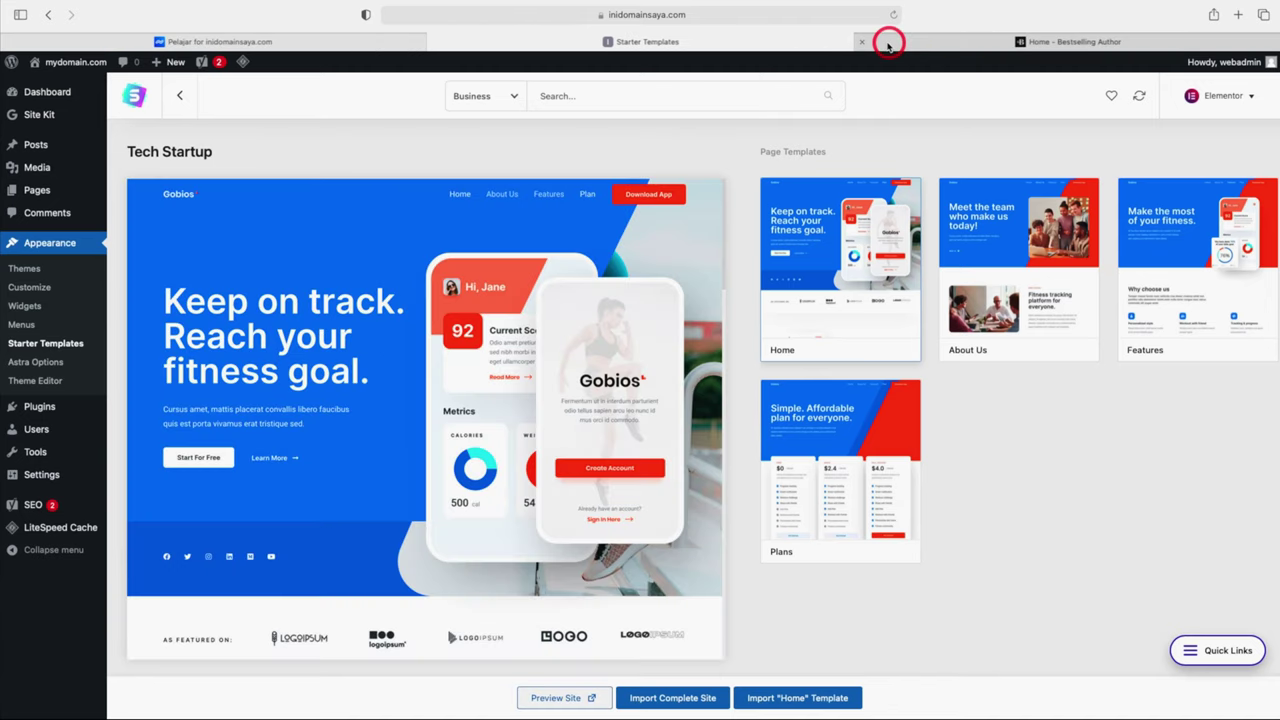
Step: Close the Bestselling Author preview and open the Digital Agency template's details from the gallery
click(862, 44)
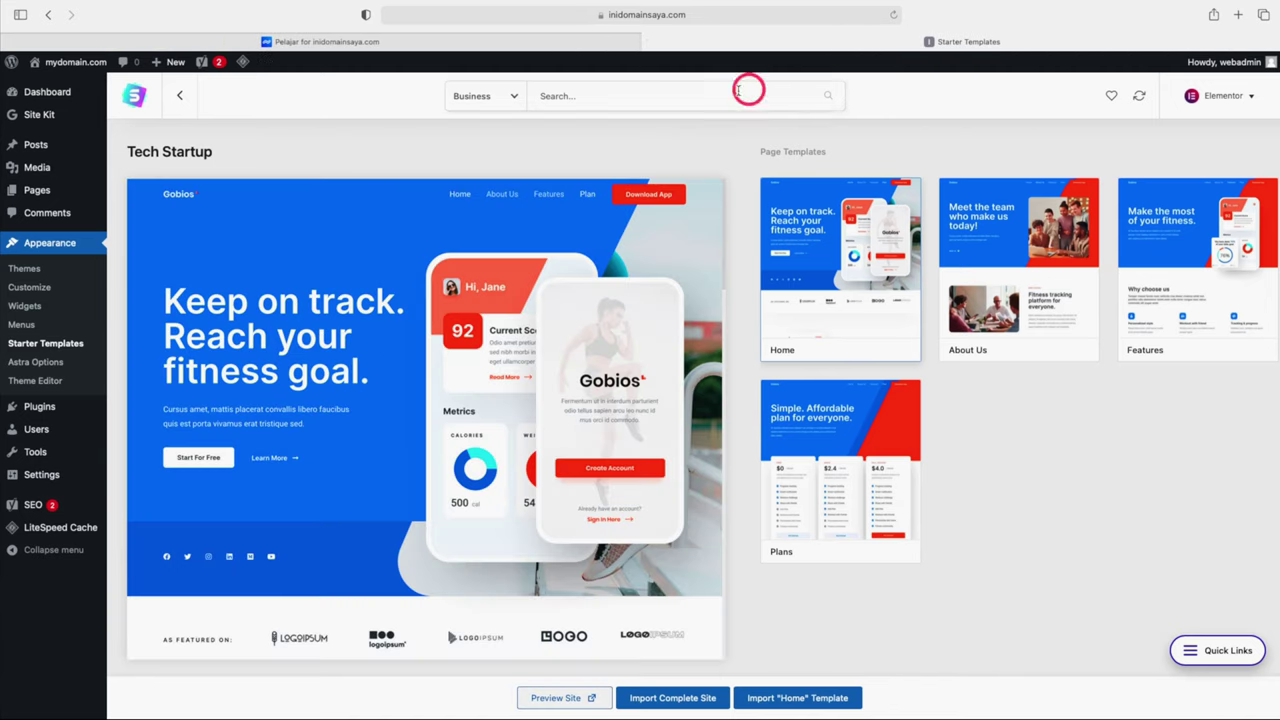
click(182, 95)
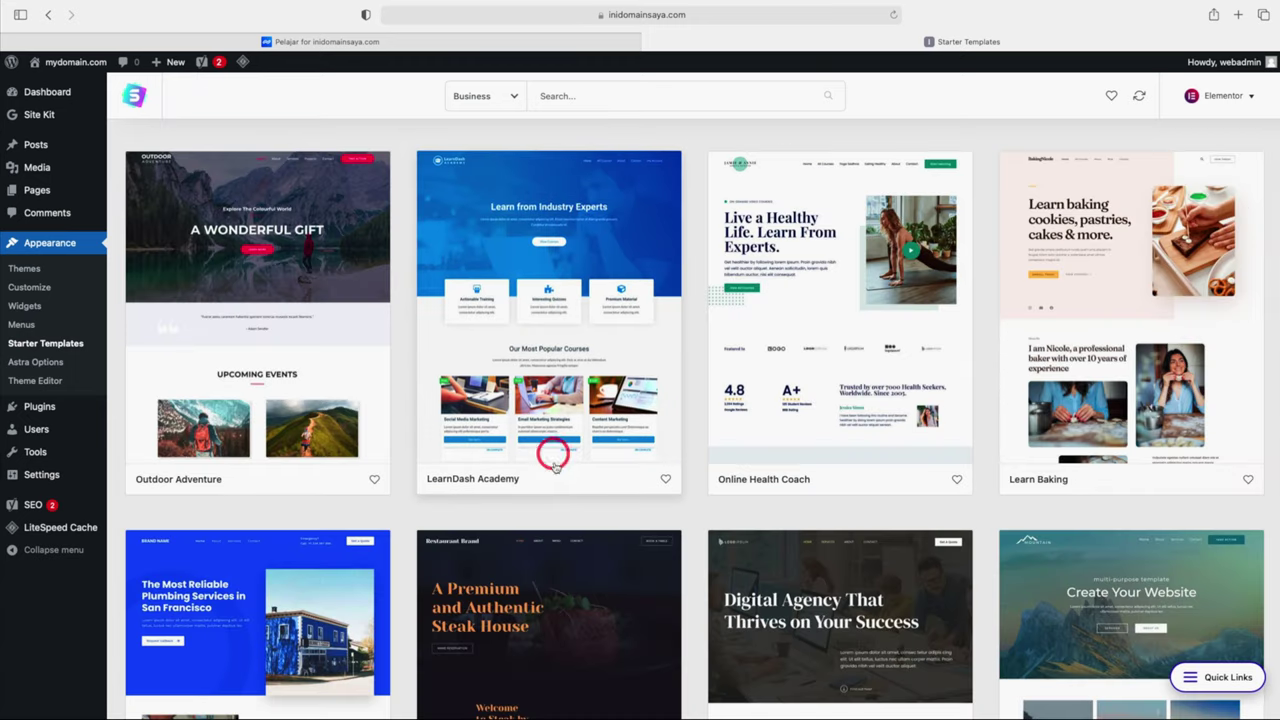
scroll(556, 473, down, 5)
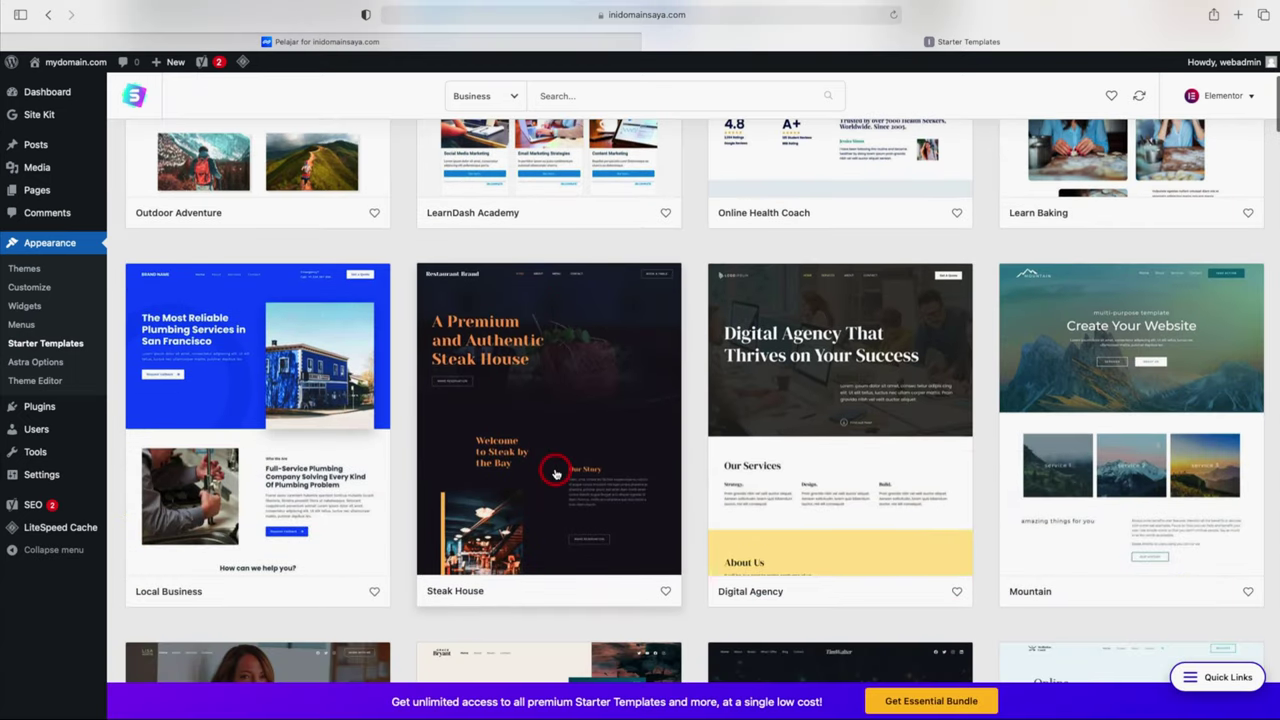
scroll(556, 473, down, 7)
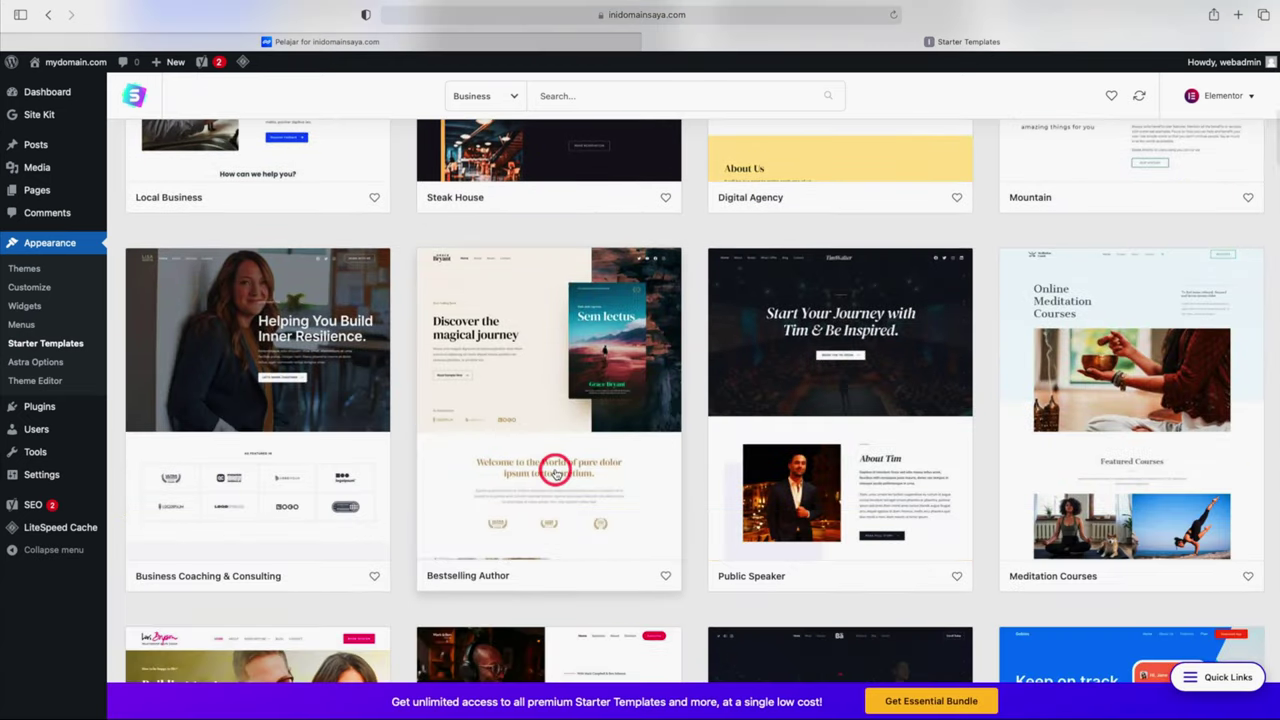
scroll(556, 473, down, 4)
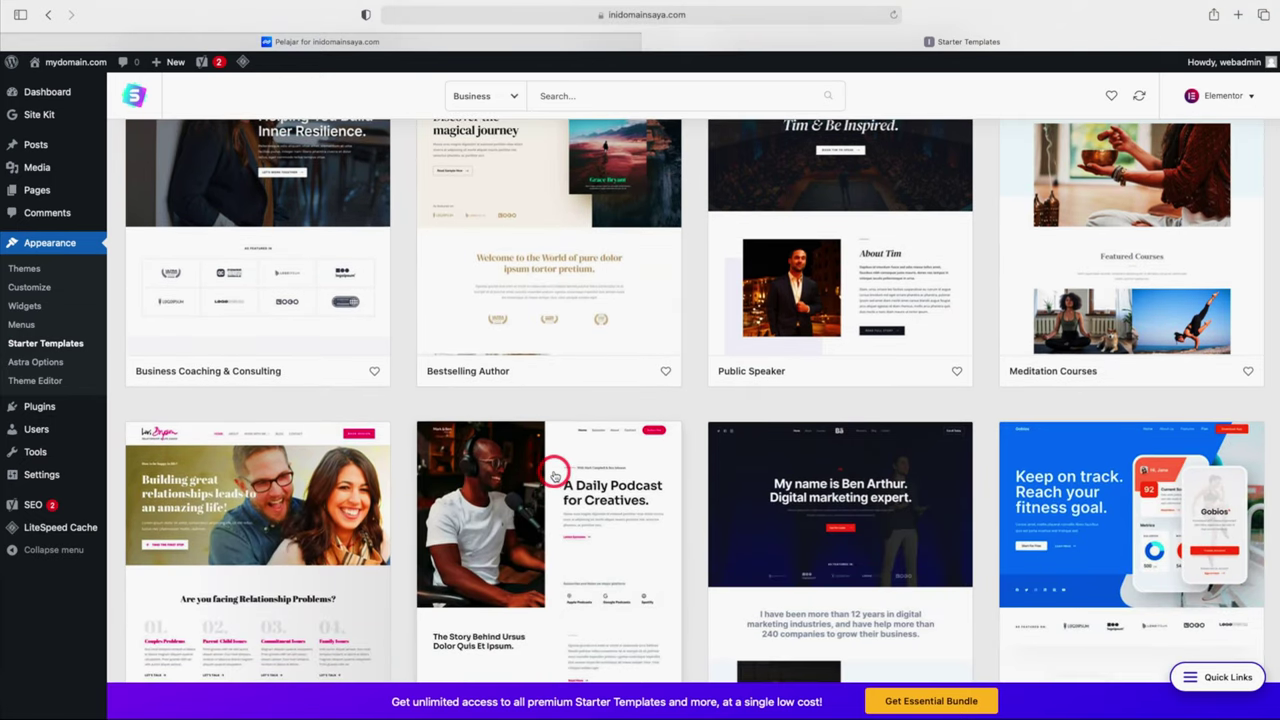
scroll(556, 473, up, 6)
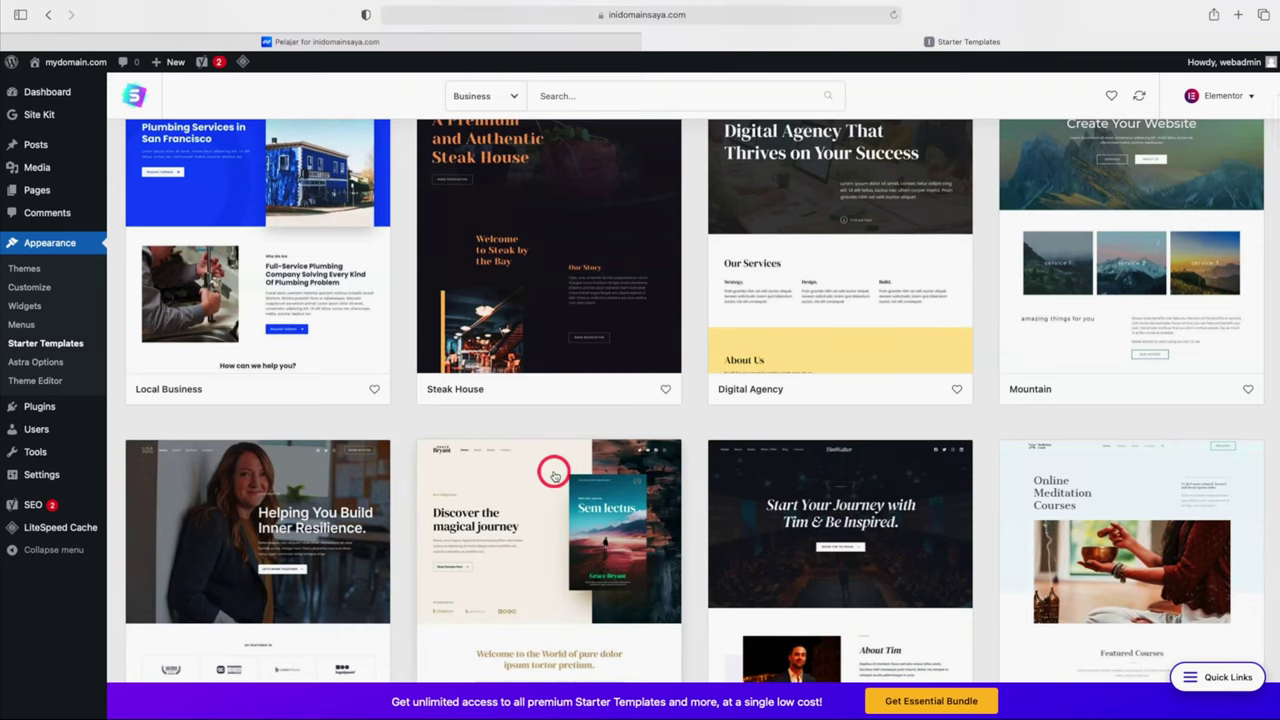
scroll(553, 474, up, 2)
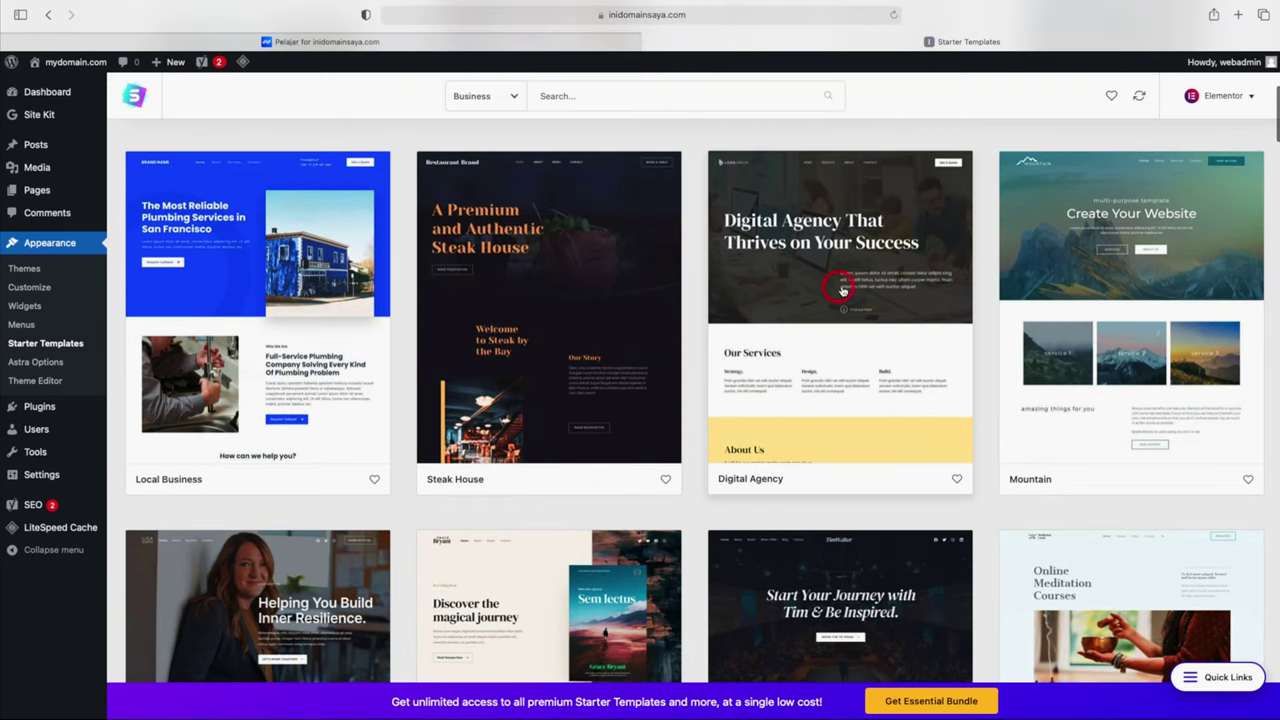
click(834, 293)
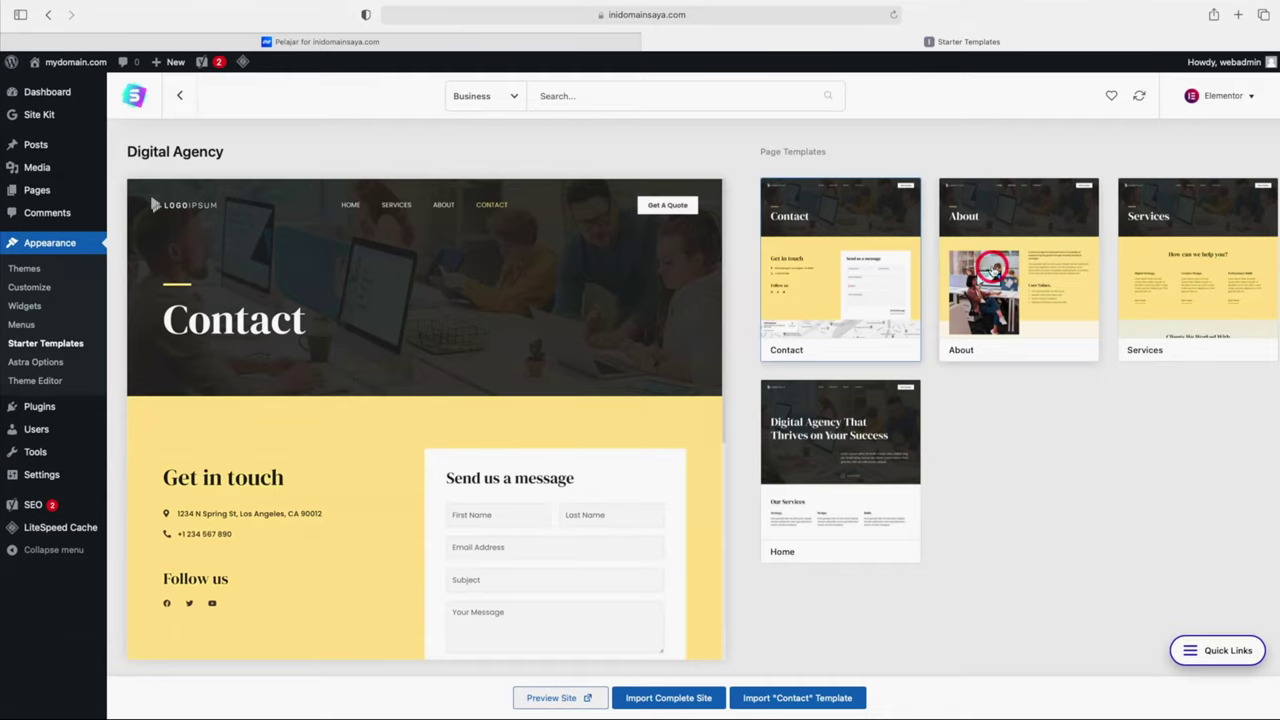
Step: Preview the Digital Agency Home and About pages, then import the complete site
click(770, 560)
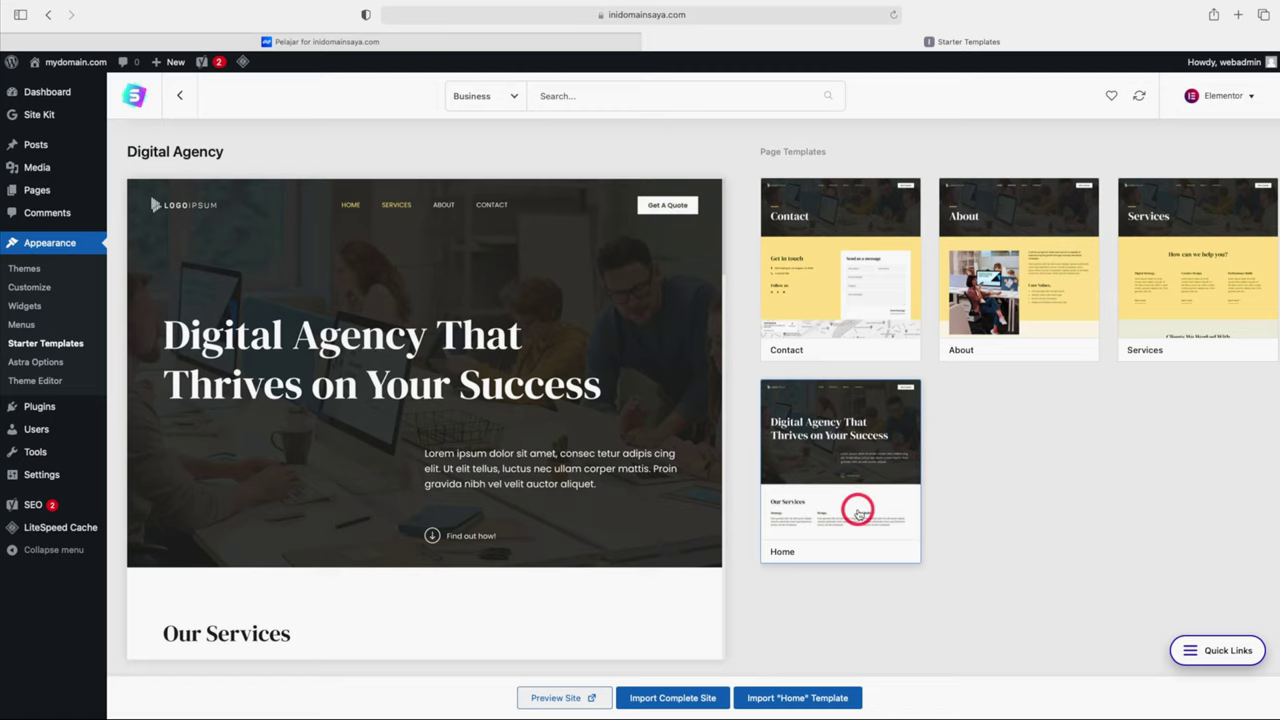
click(1030, 262)
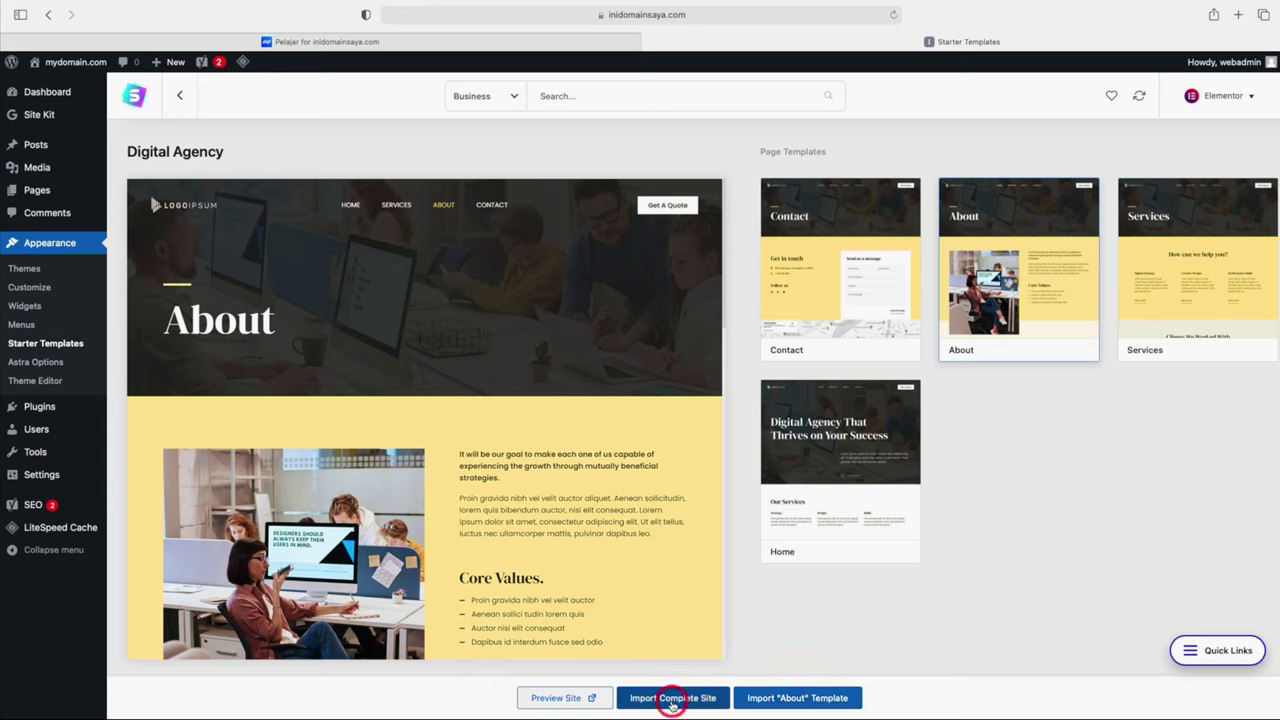
click(672, 699)
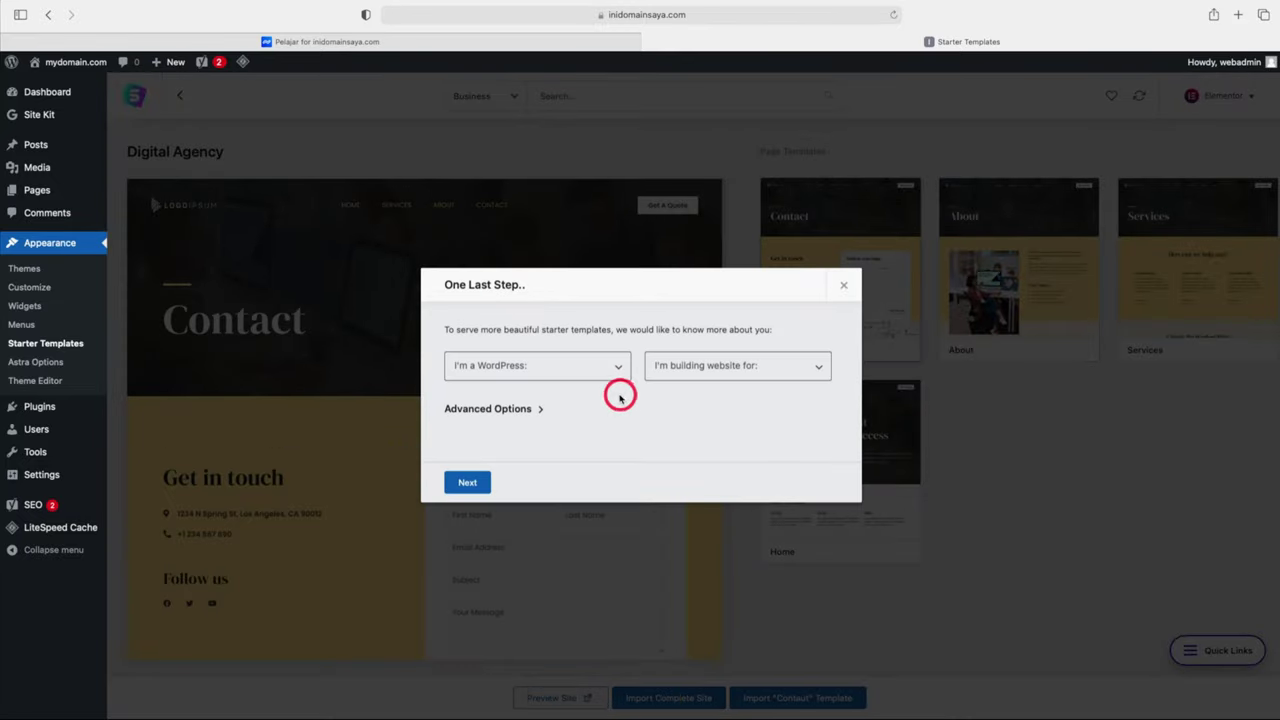
Step: Answer the survey with Intermediate WordPress experience and a site for Myself/My company
click(541, 409)
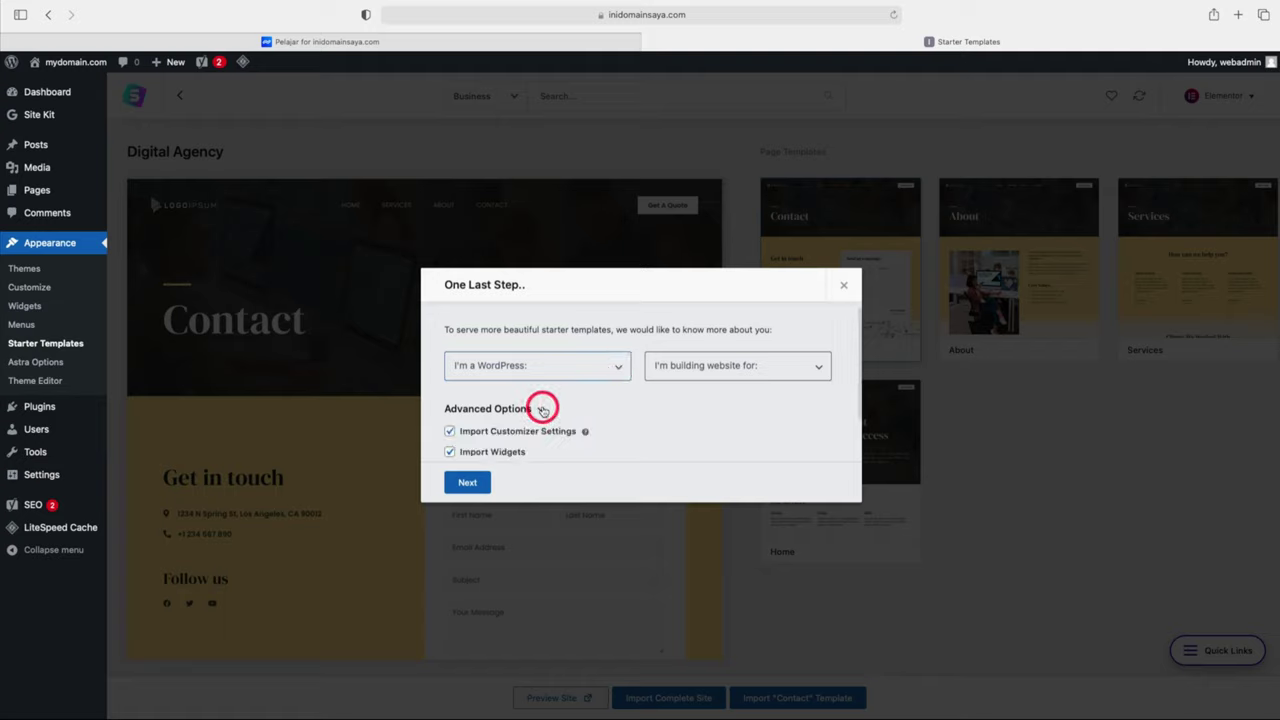
click(618, 369)
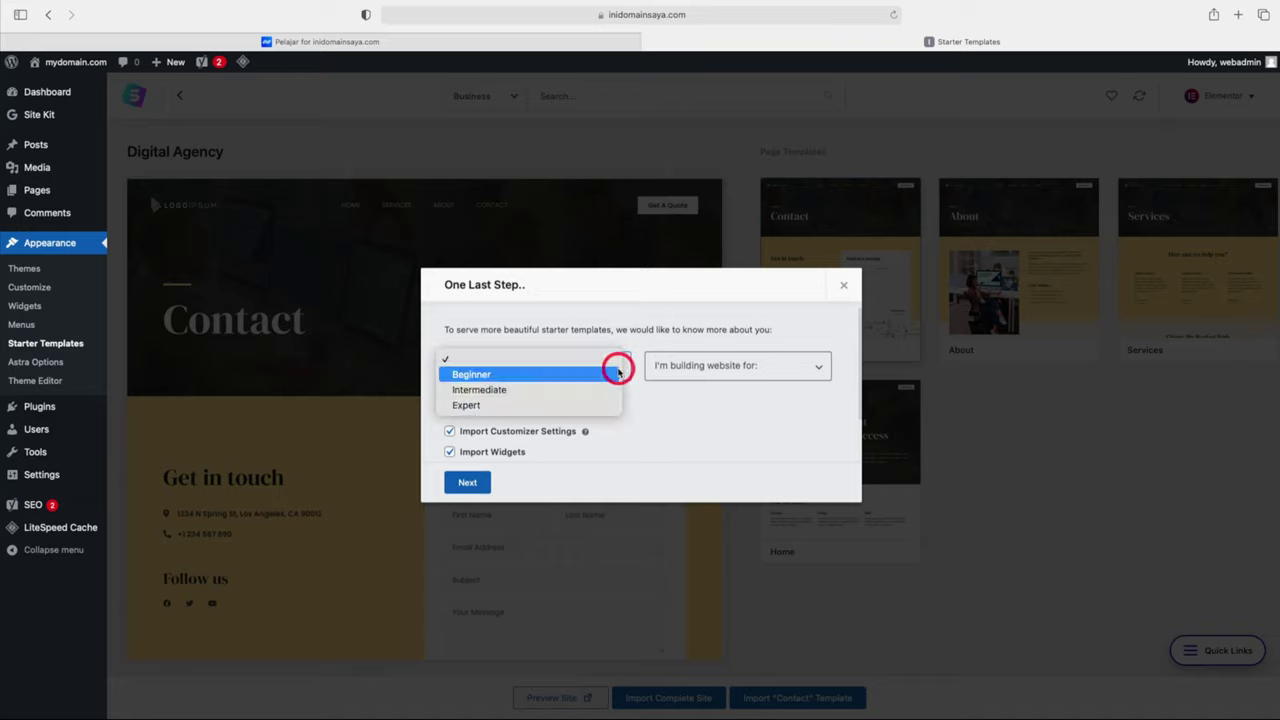
click(605, 389)
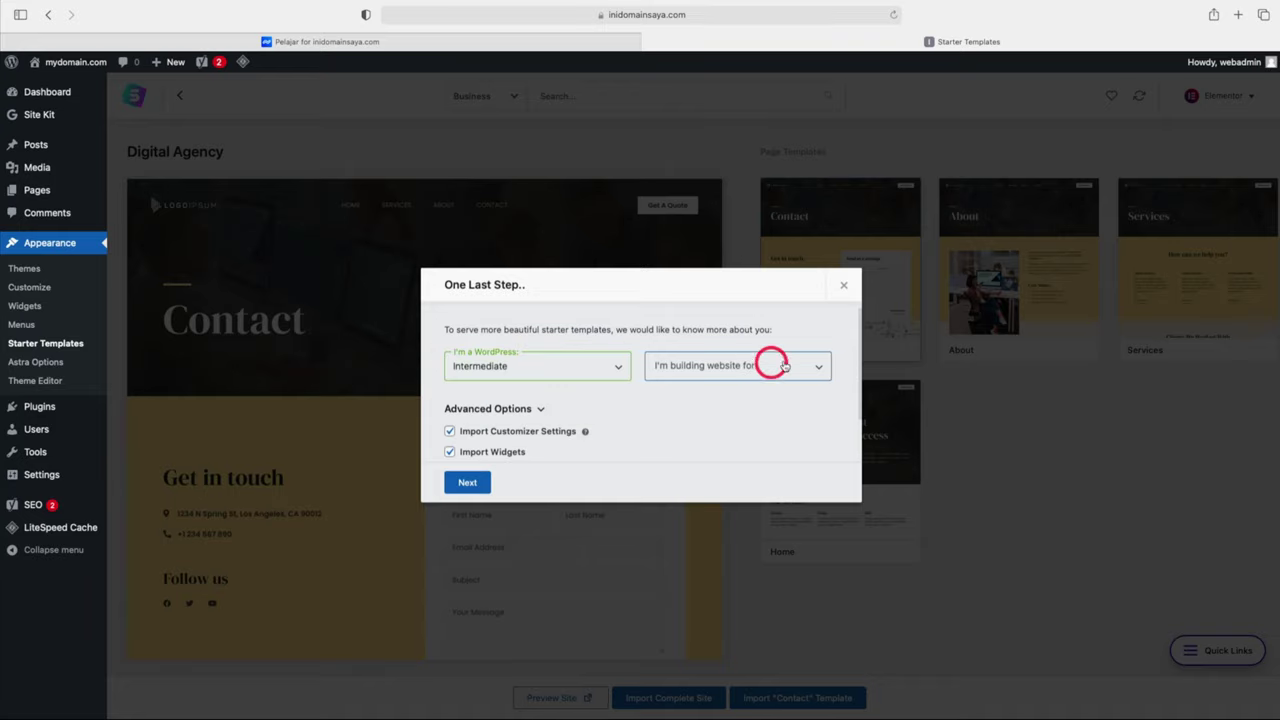
click(796, 365)
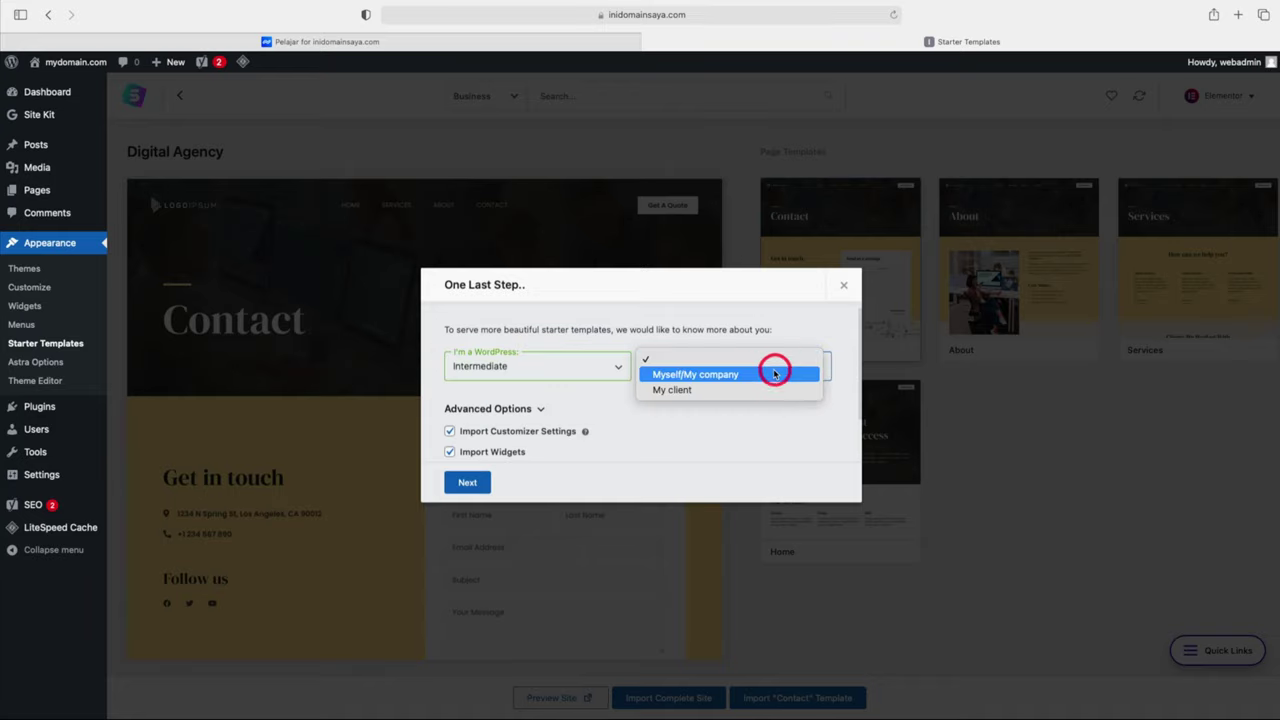
click(770, 369)
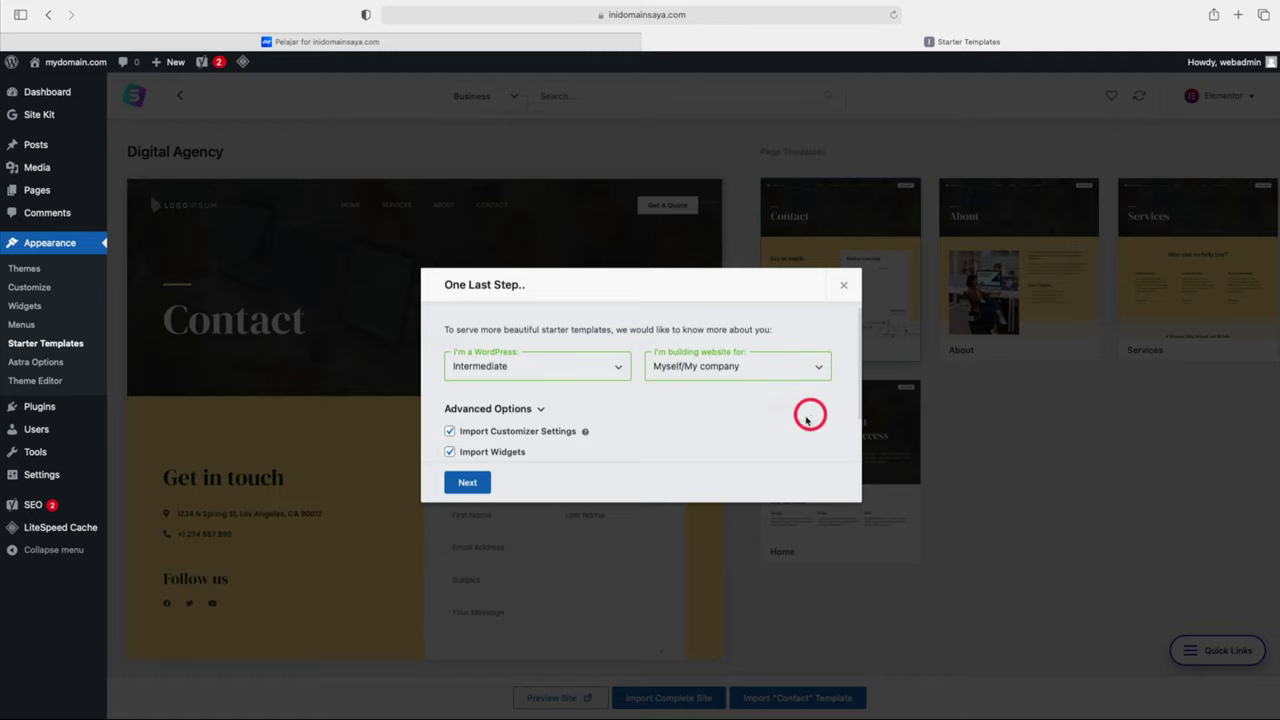
click(470, 482)
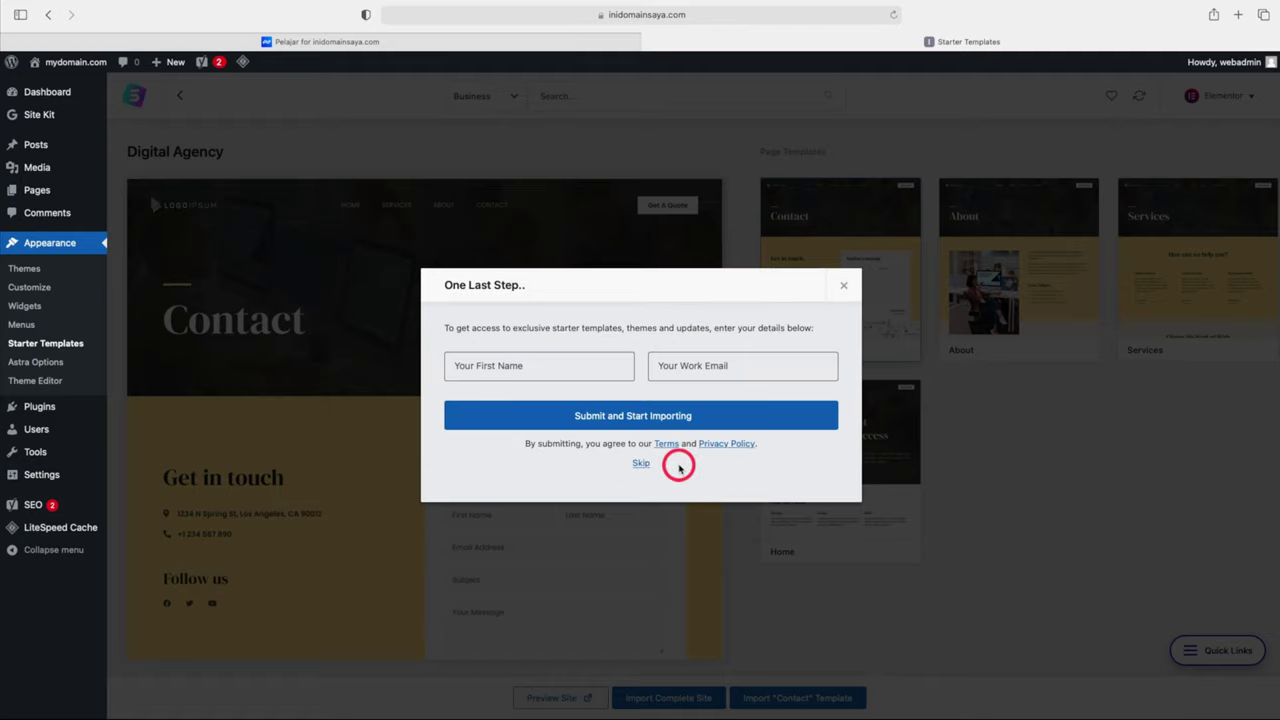
Step: Enter the first name and work email, then submit to start importing
click(550, 369)
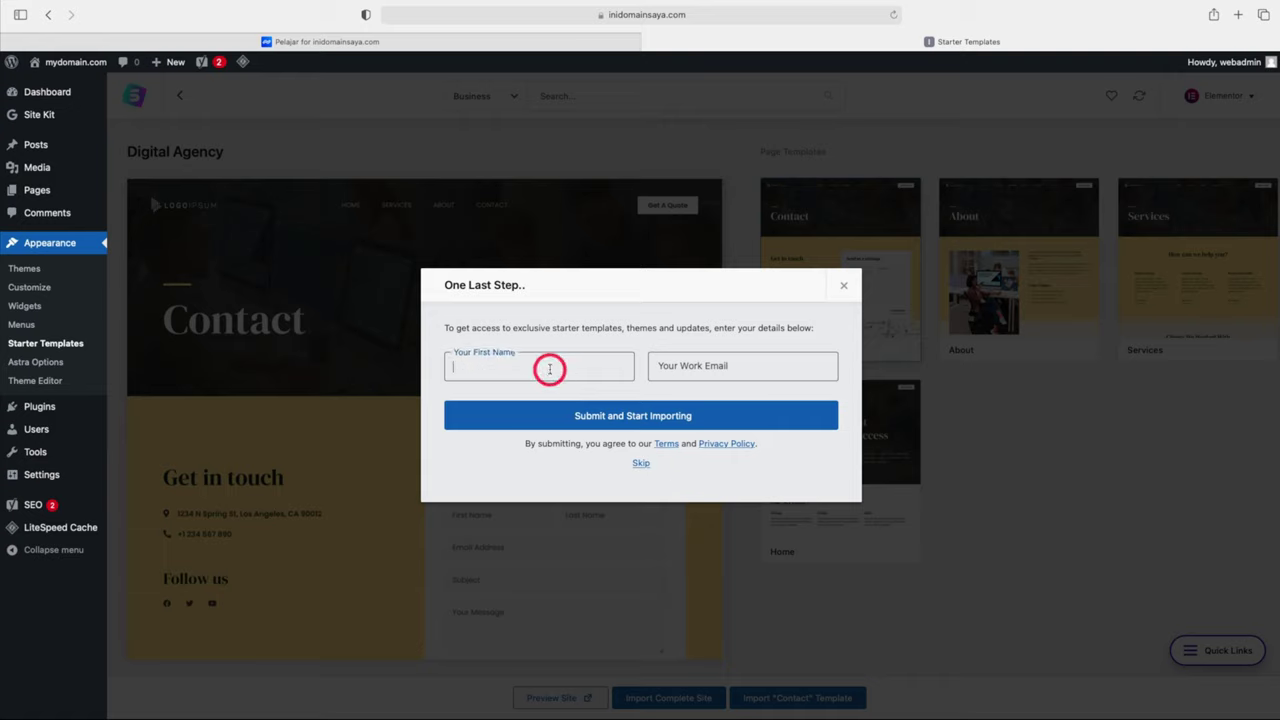
text(Suputra)
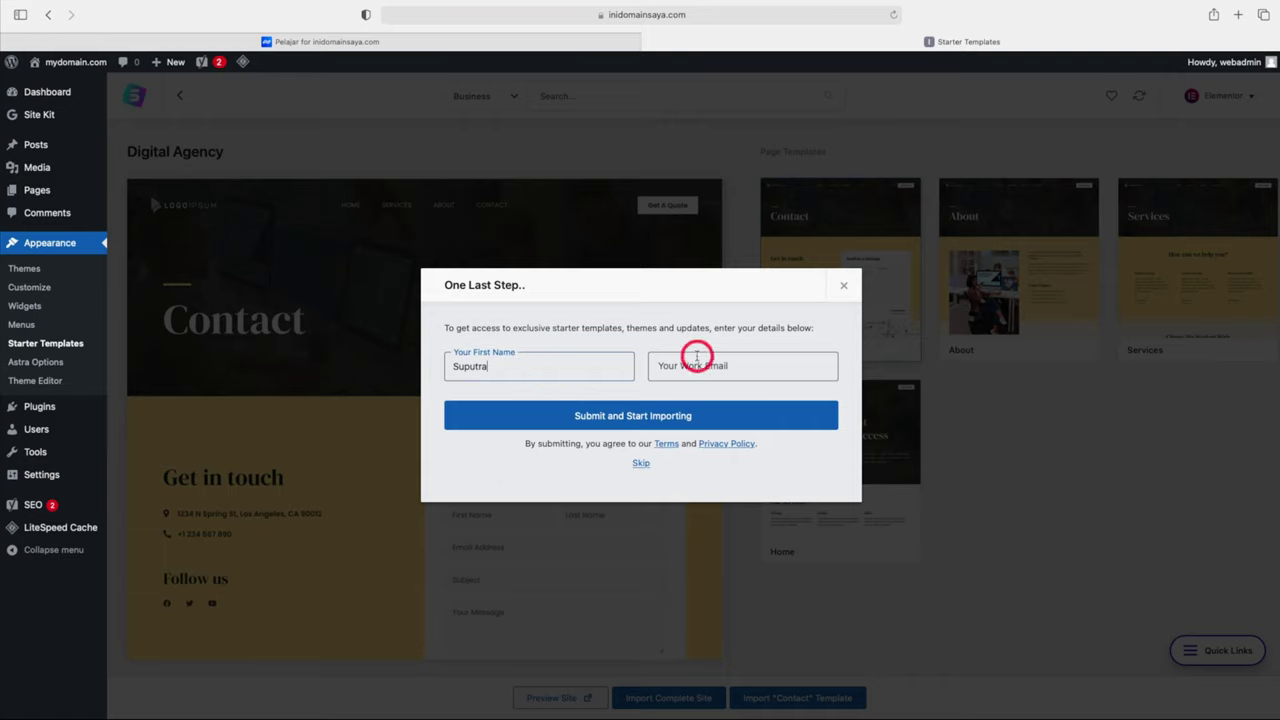
click(697, 362)
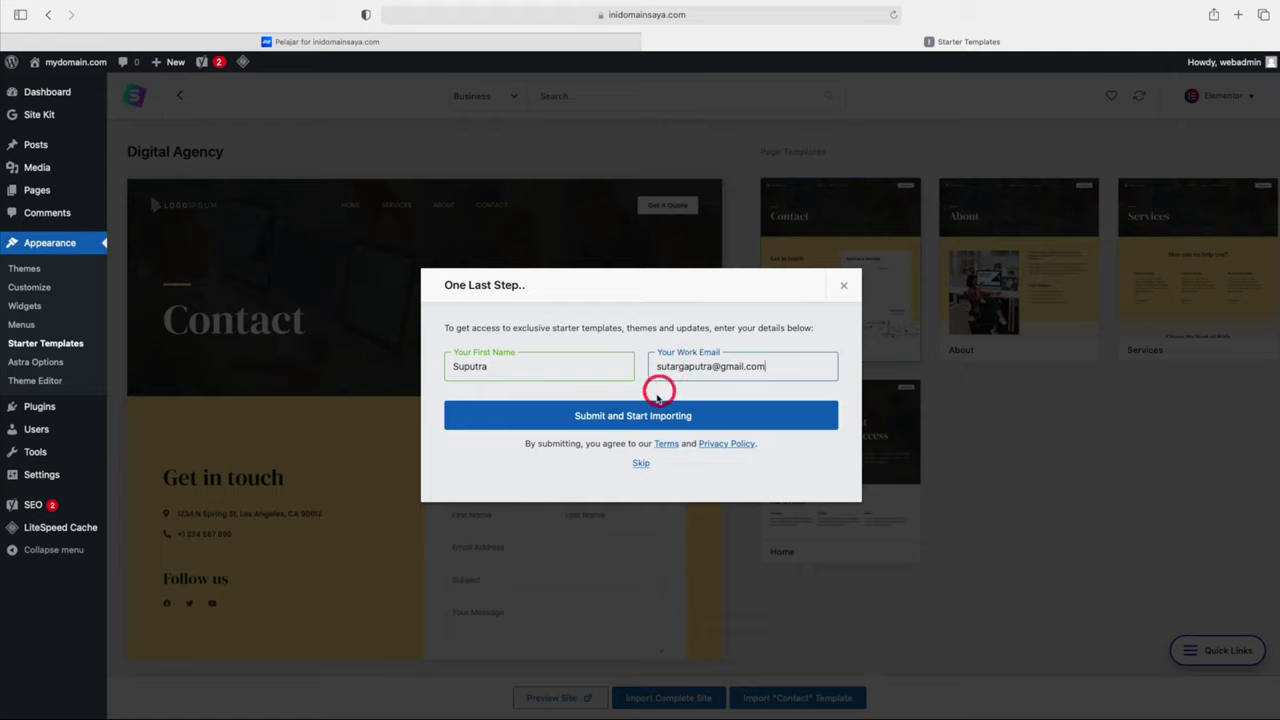
click(580, 418)
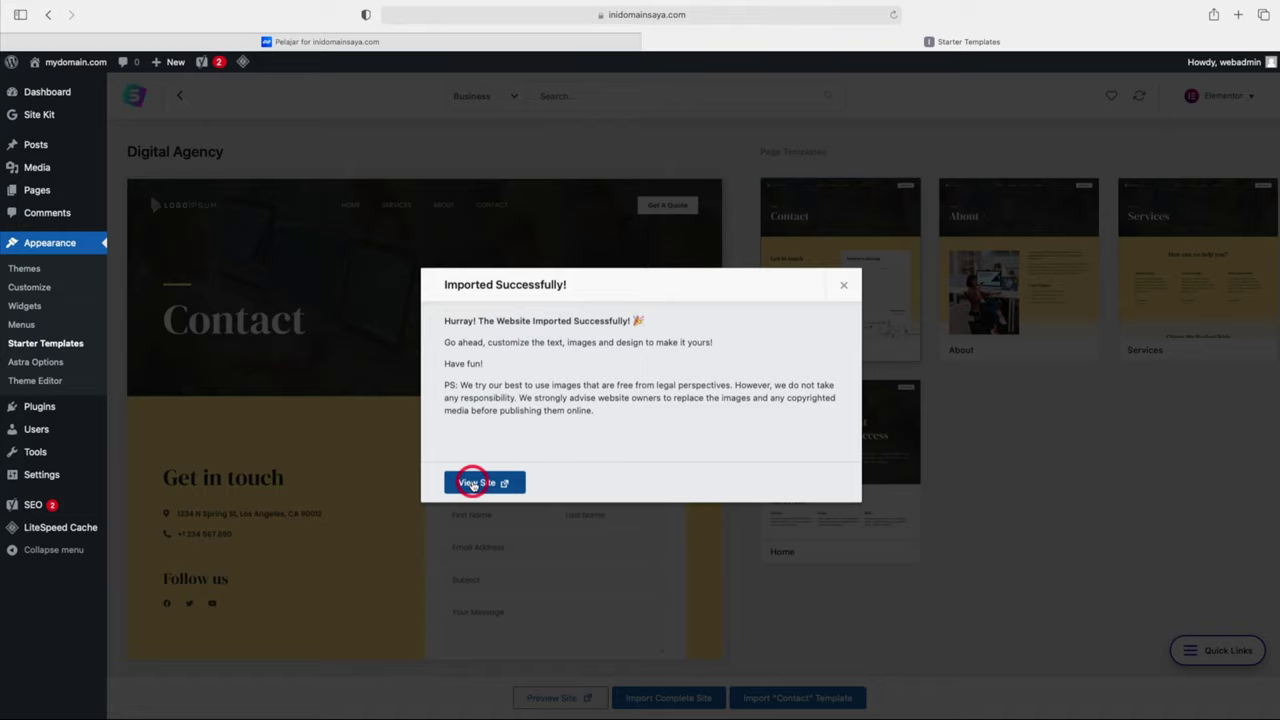
Step: View the imported site in a new tab and scroll through its homepage
click(474, 483)
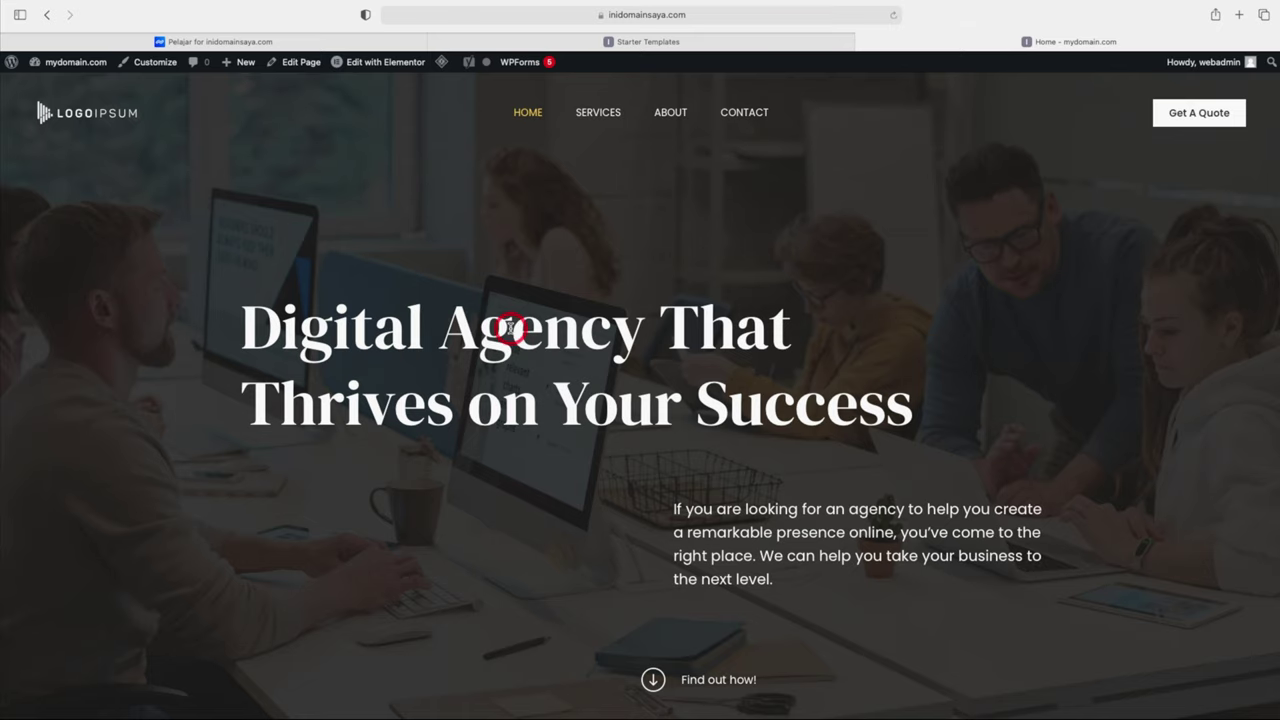
scroll(510, 328, down, 10)
scroll(510, 330, down, 15)
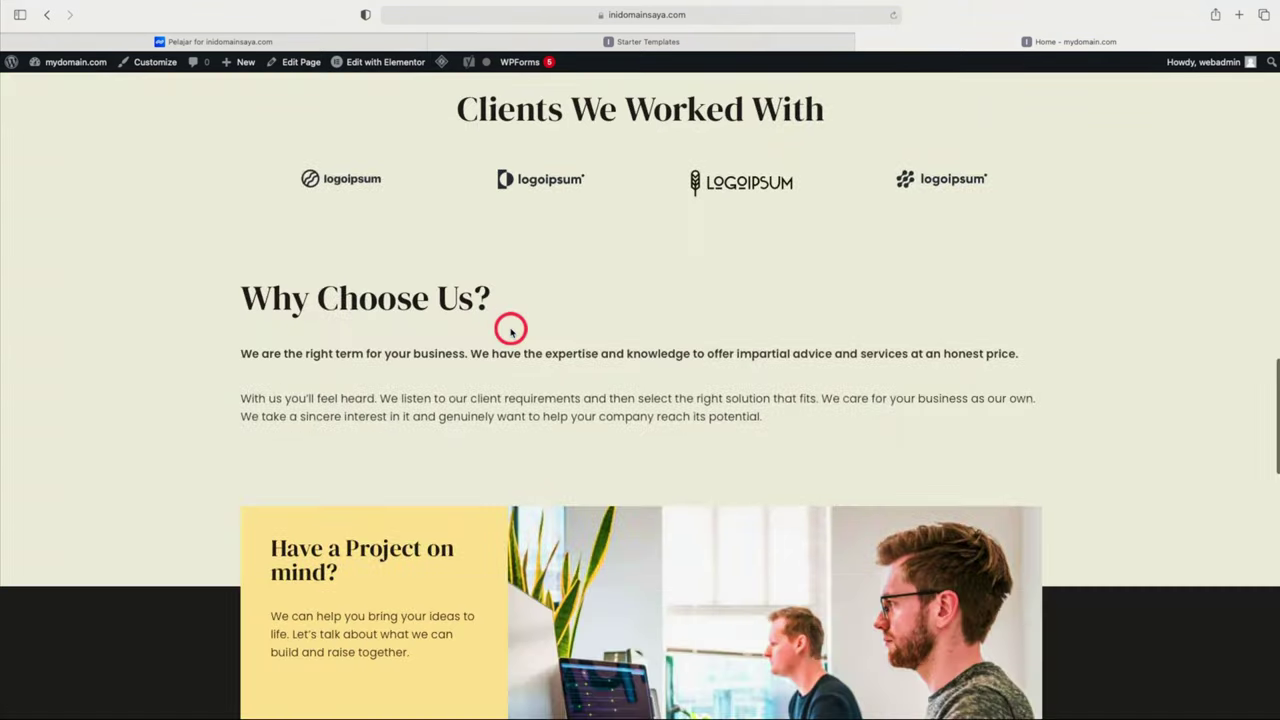
scroll(510, 330, down, 5)
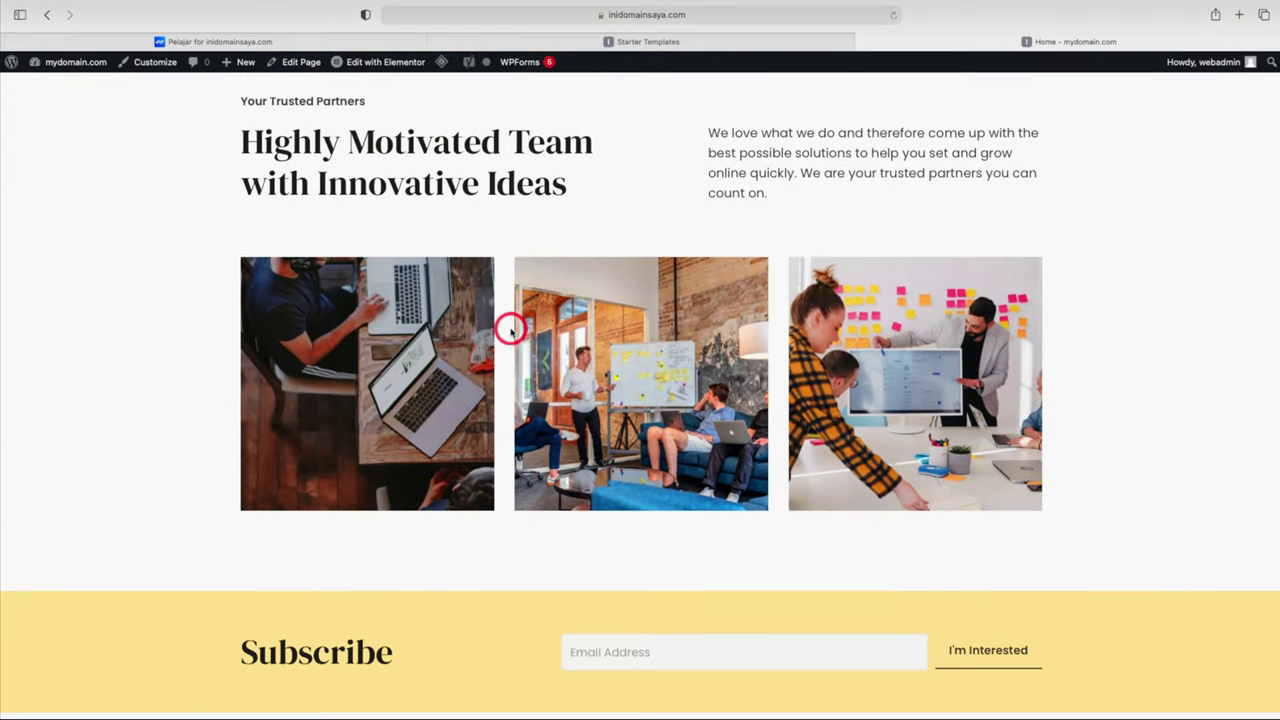
scroll(510, 330, up, 20)
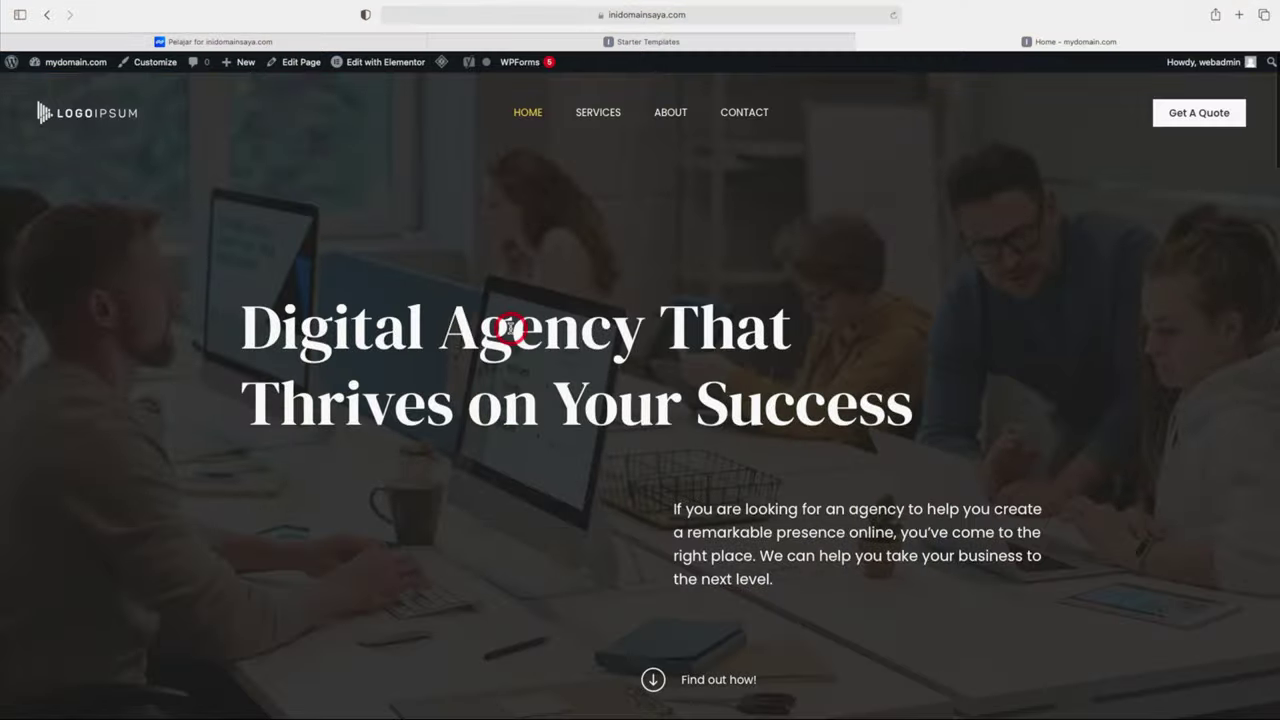
Step: Preview the Services, About Us and Contact pages, then head back to Home
click(601, 114)
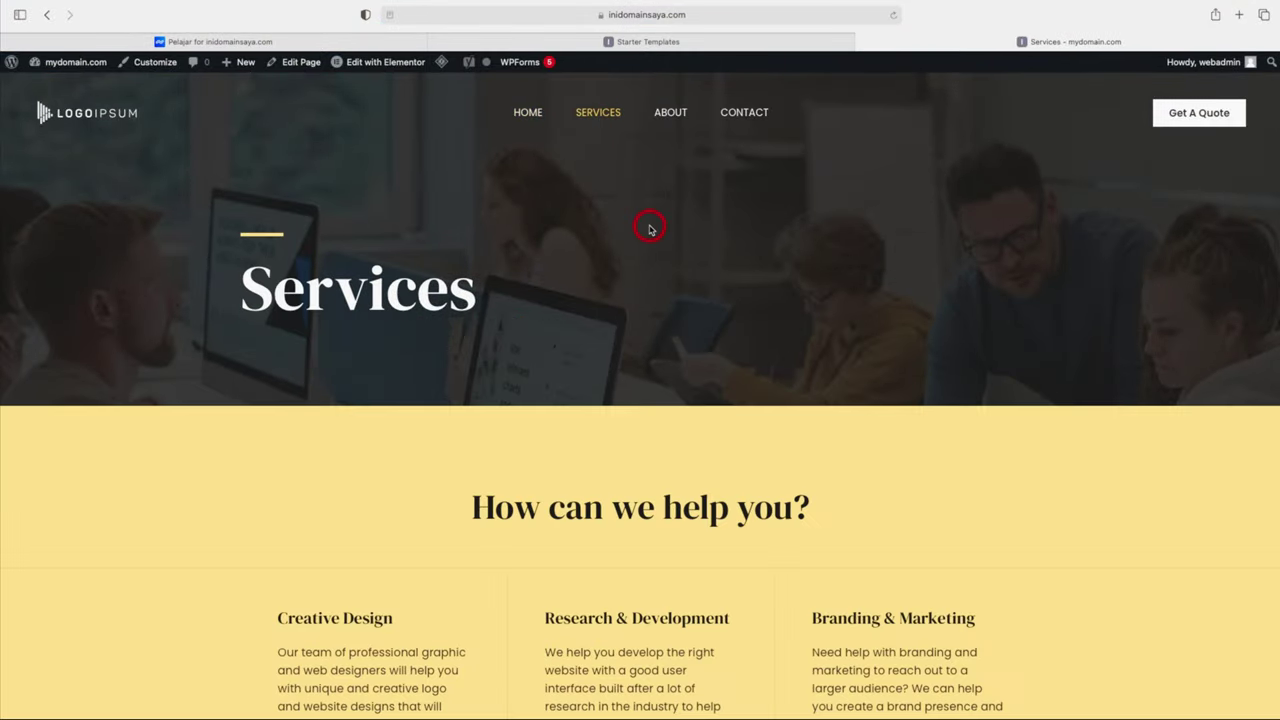
scroll(649, 229, down, 10)
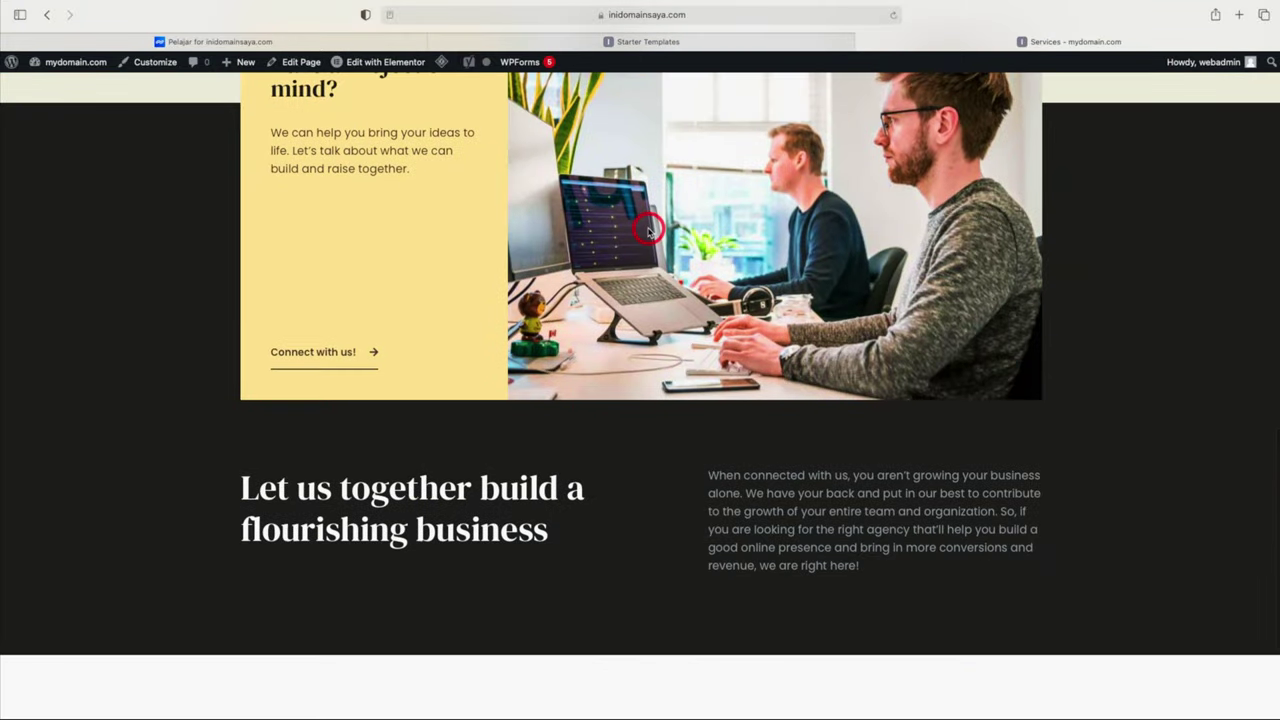
scroll(649, 229, down, 2)
key(super+r)
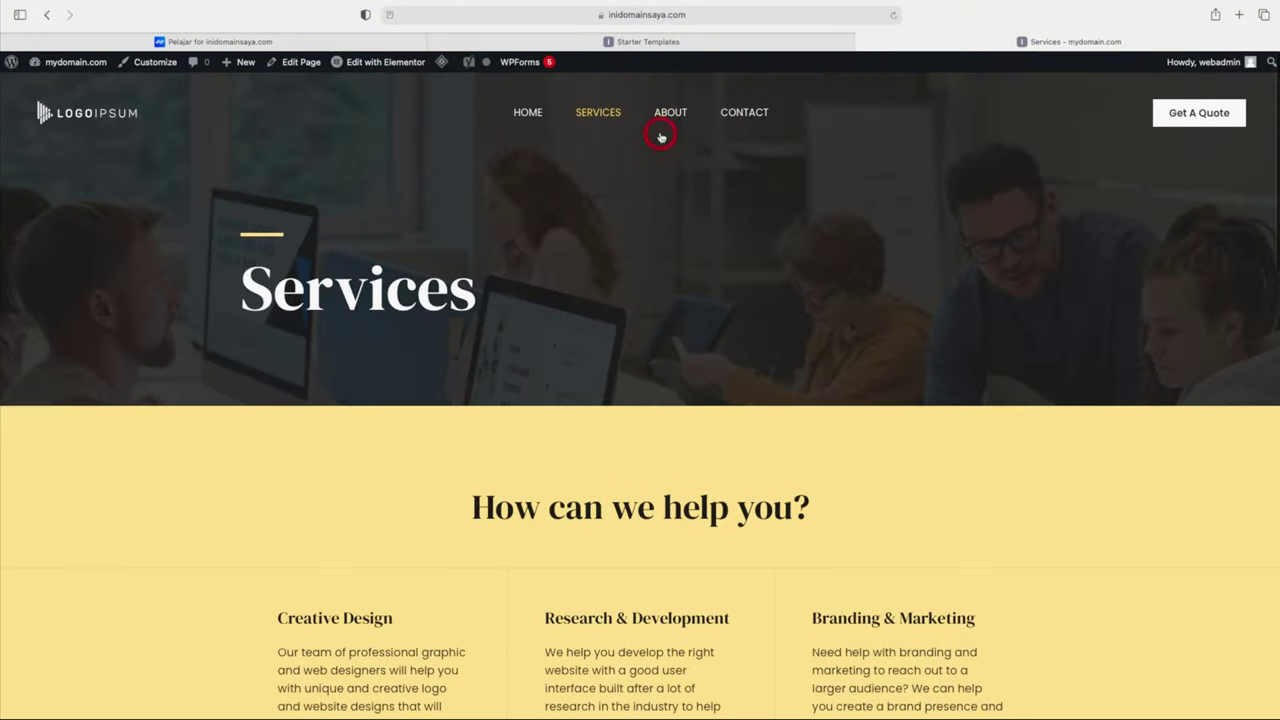
click(666, 116)
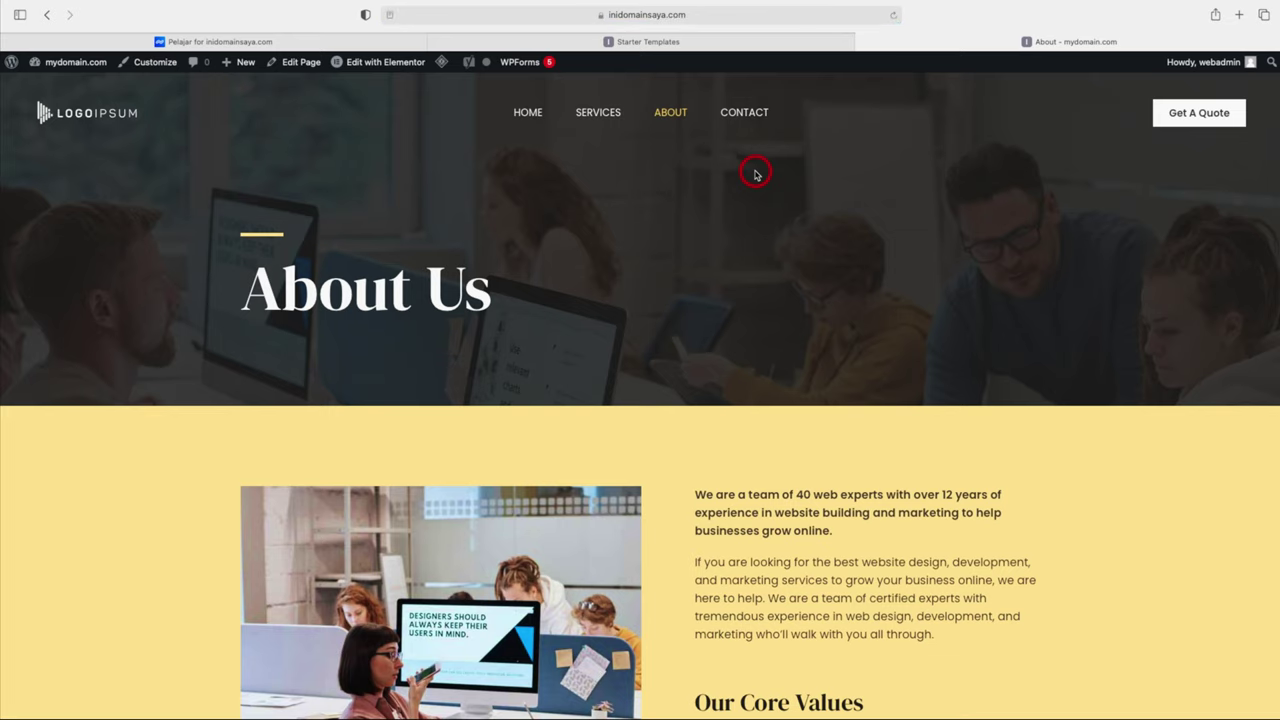
click(750, 113)
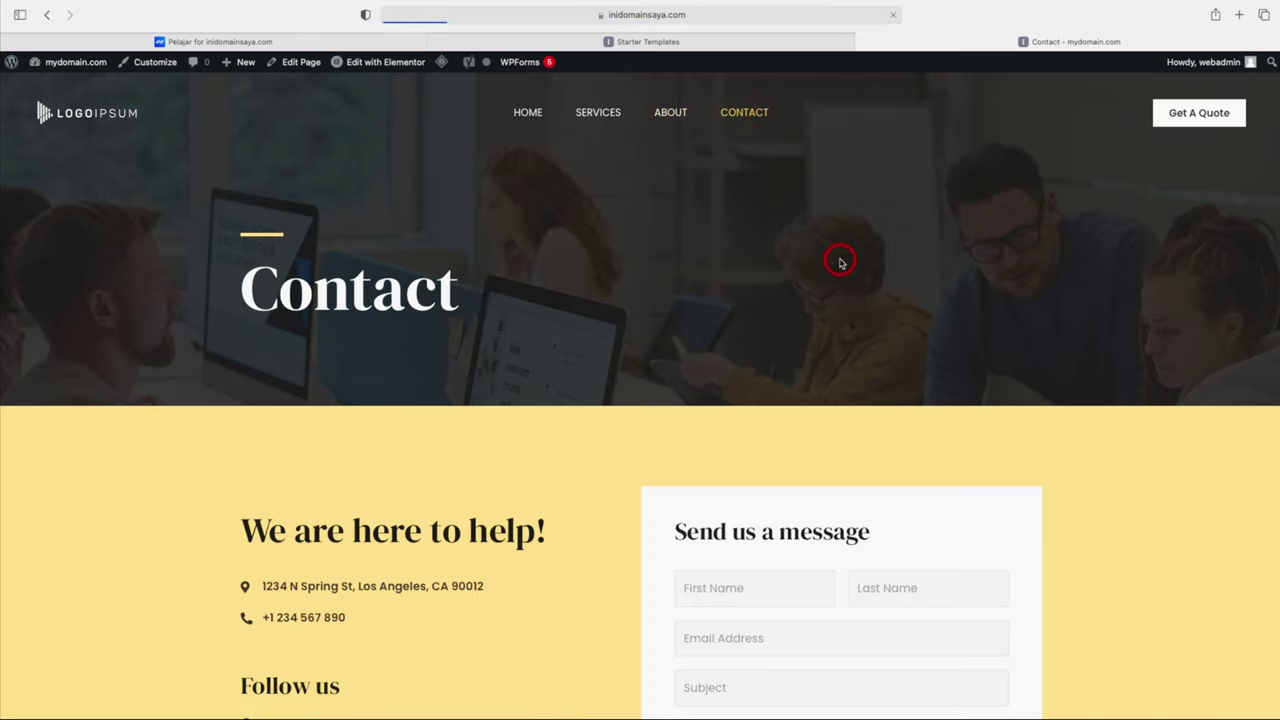
scroll(840, 260, down, 3)
scroll(840, 260, up, 3)
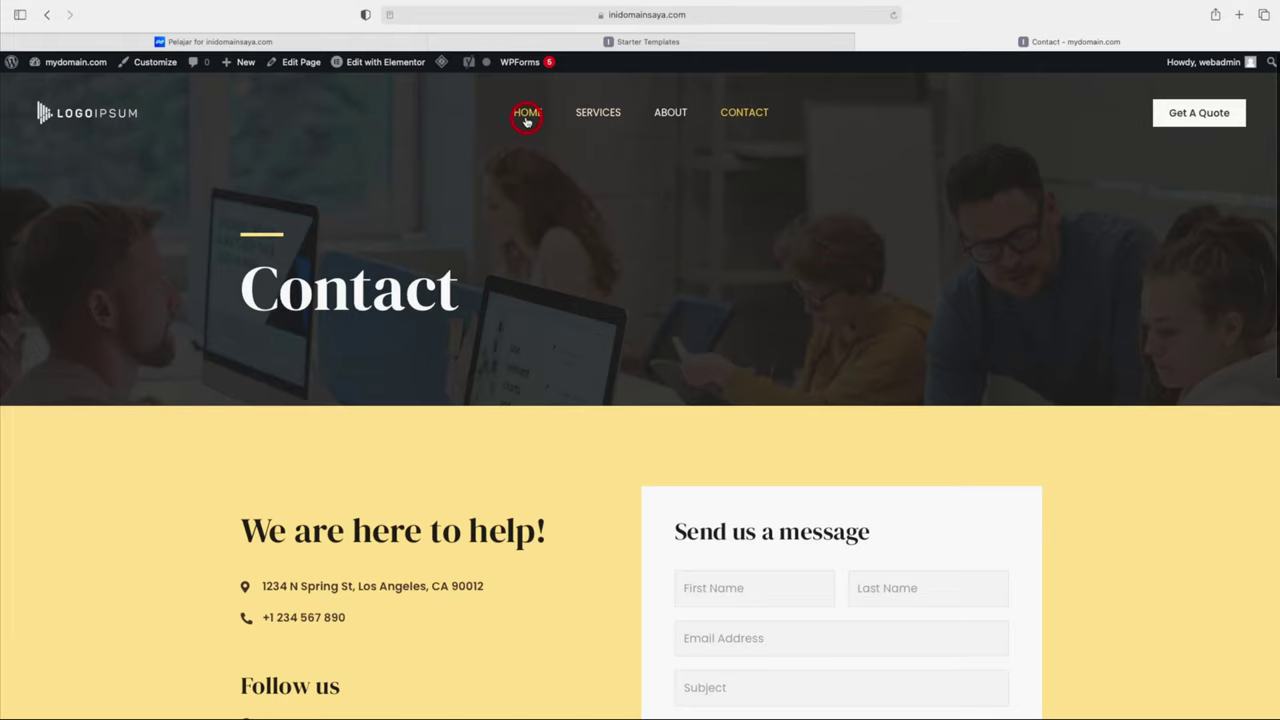
click(527, 114)
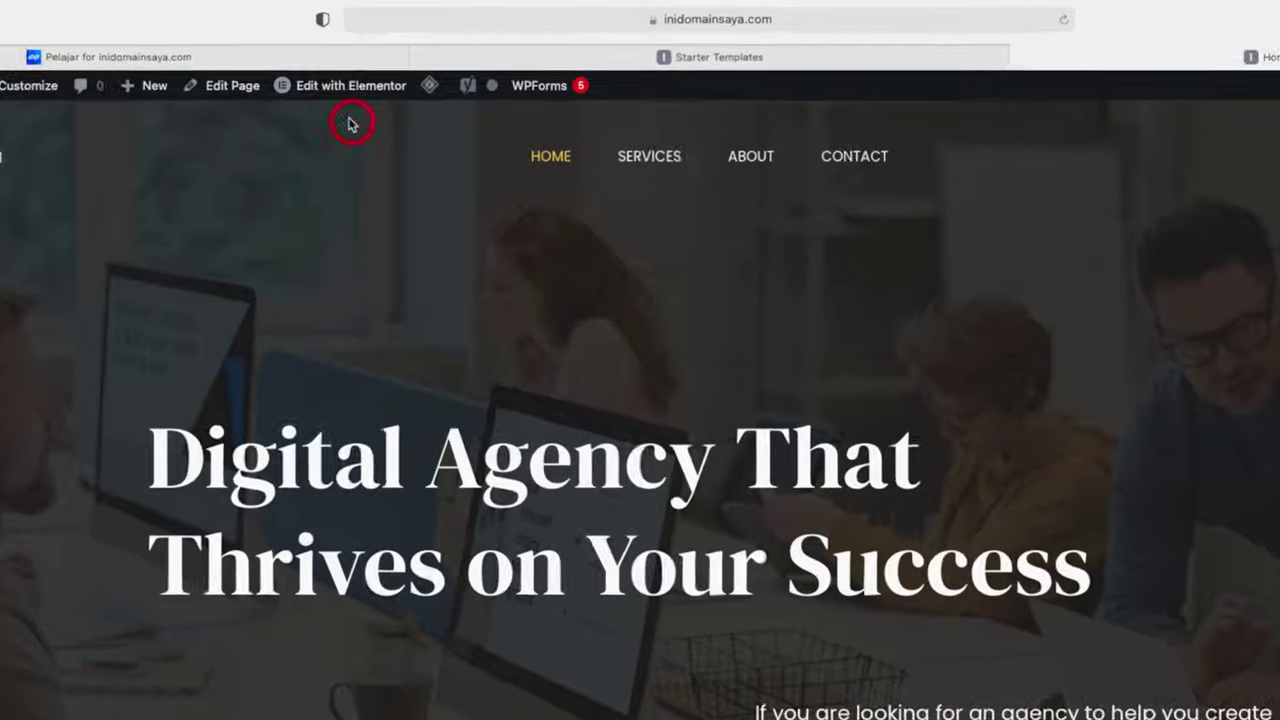
Step: Return to the imported site's Home page with the 'Digital Agency That Thrives on Your Success' hero
mouse_move(310, 104)
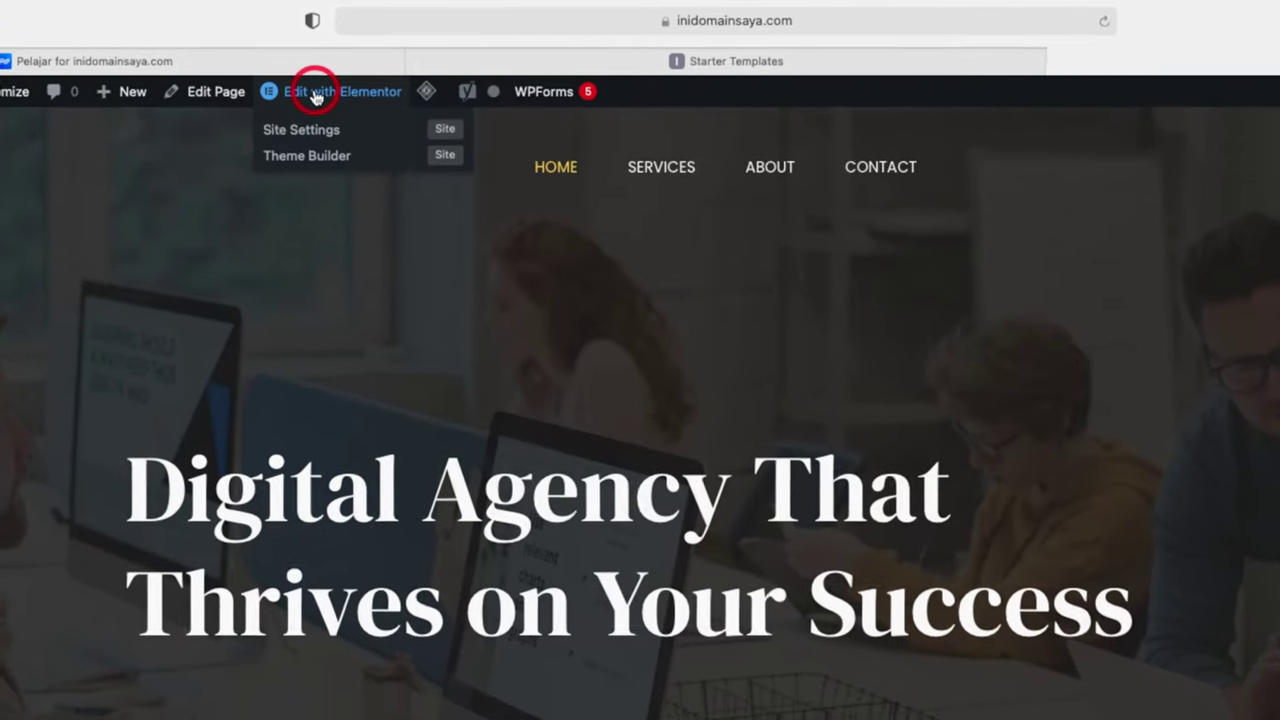
Step: Launch Edit with Elementor from the admin bar, then go back to the WordPress Dashboard
click(347, 76)
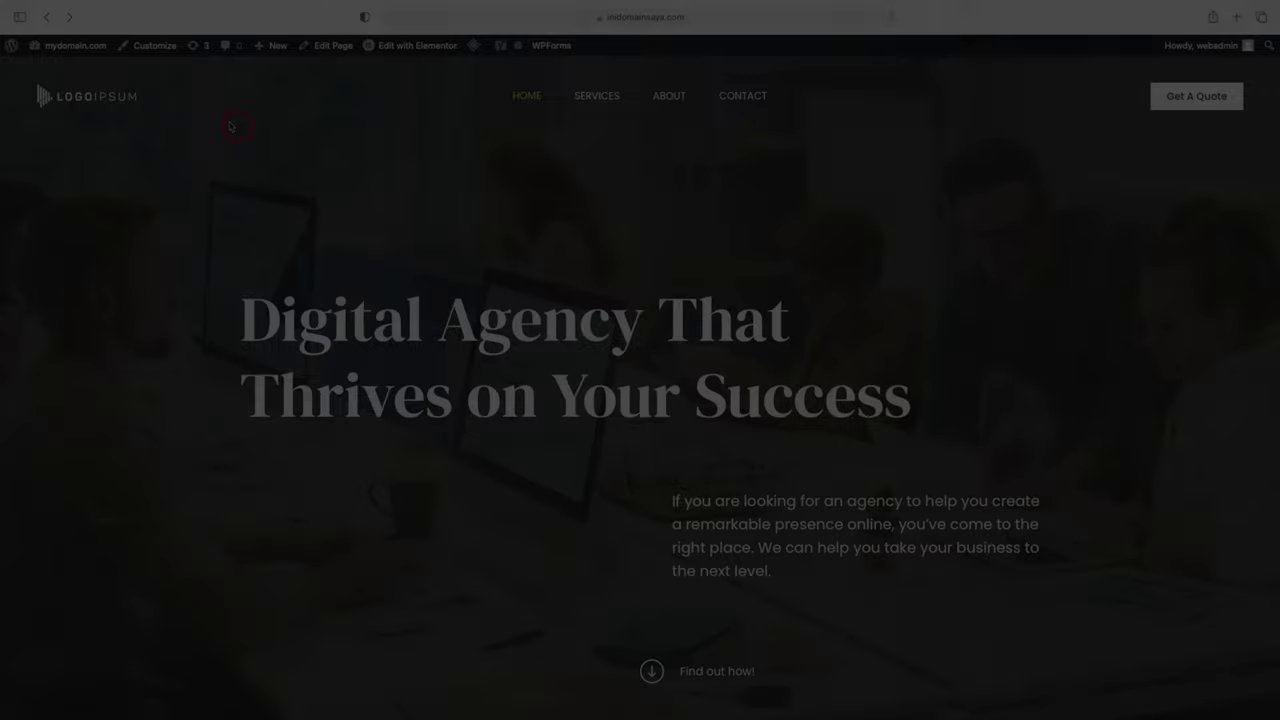
mouse_move(75, 47)
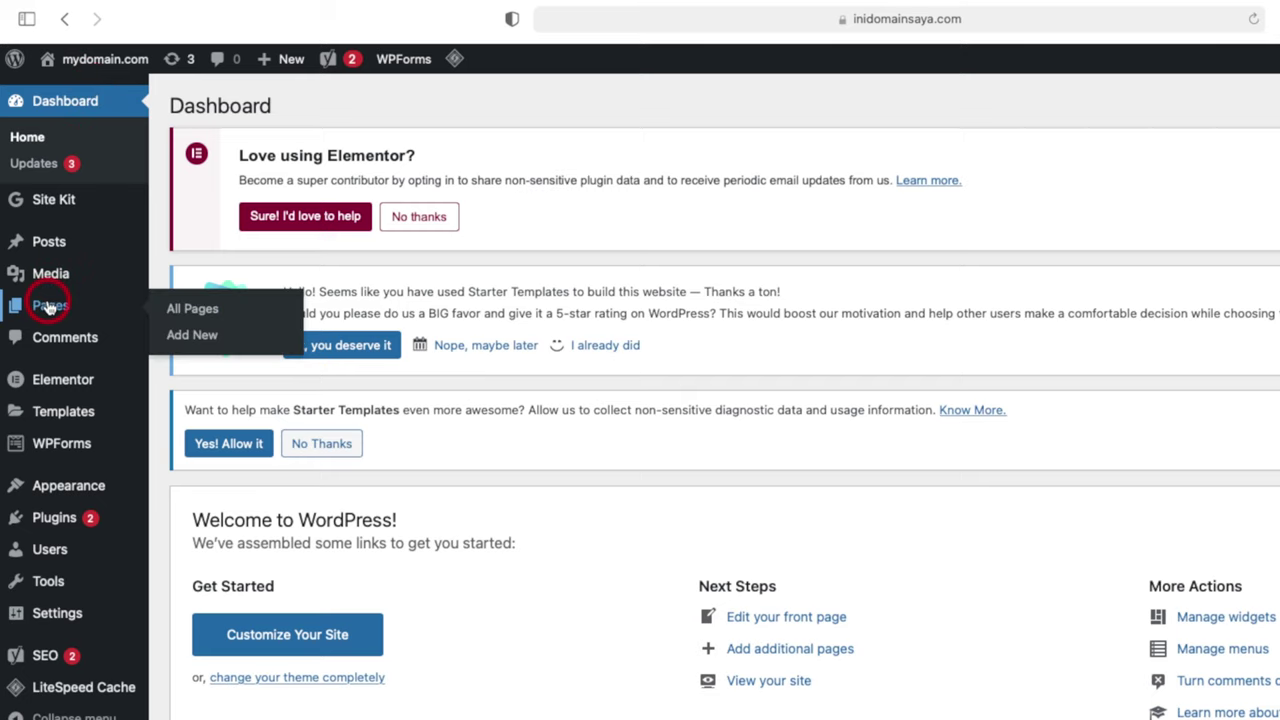
Step: From All Pages, open the Home page in the Elementor editor
click(48, 306)
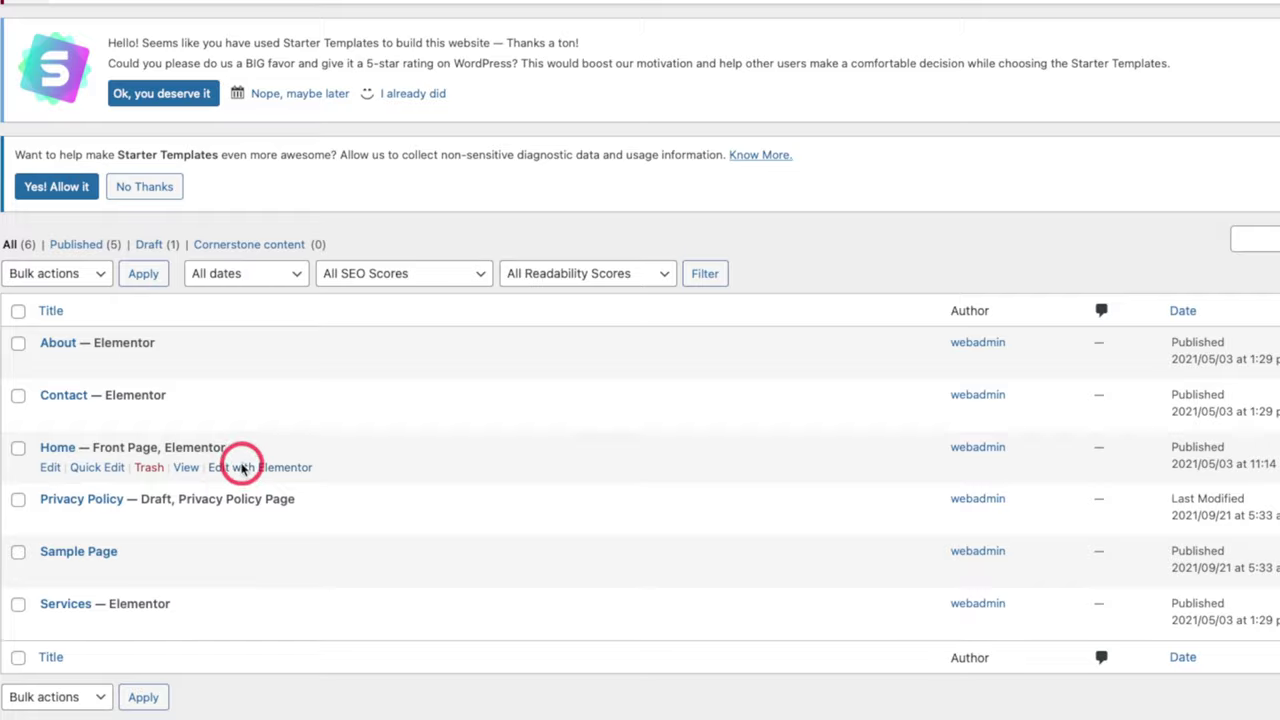
click(242, 468)
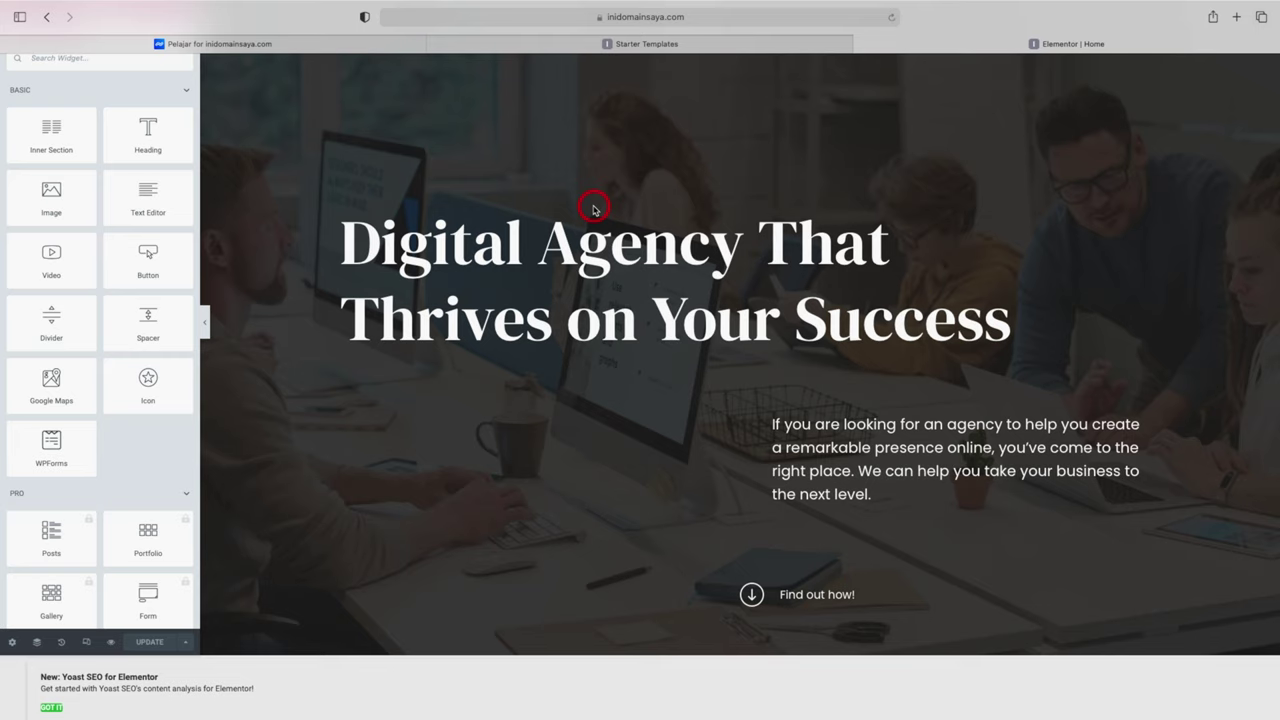
Step: Open the Navigator from the hero column's context menu and collapse its first section
right_click(593, 208)
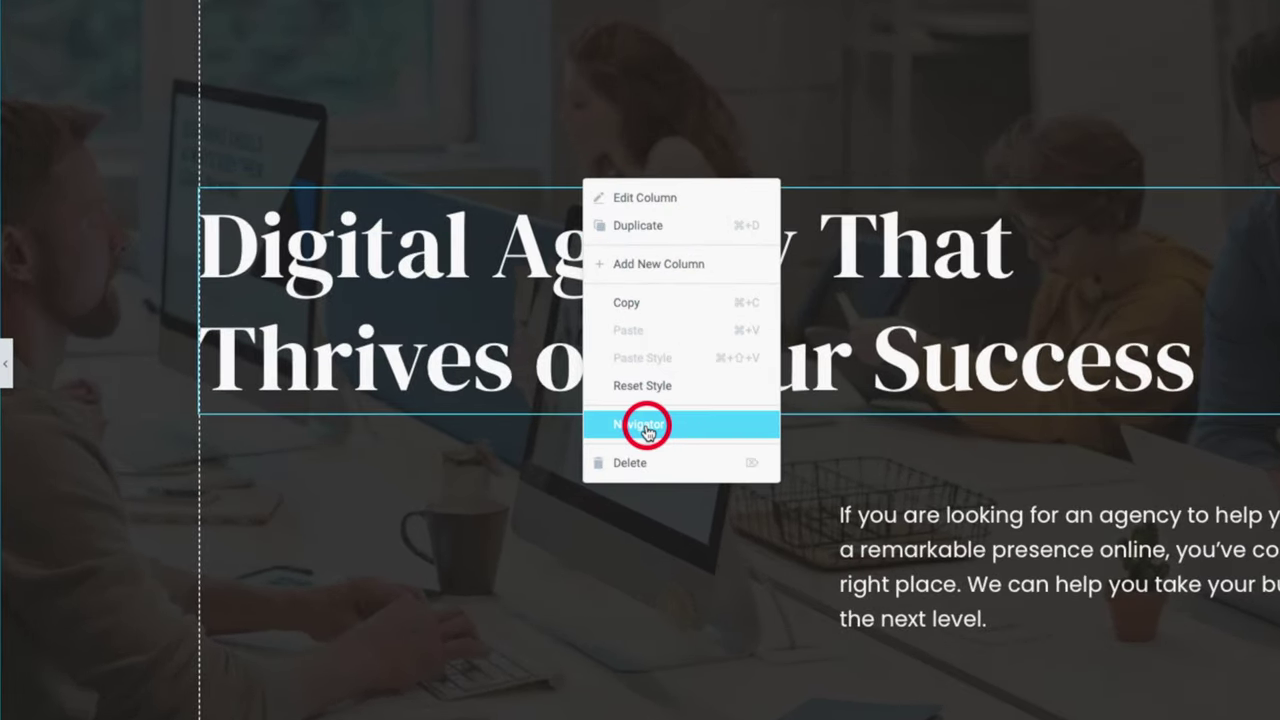
click(646, 426)
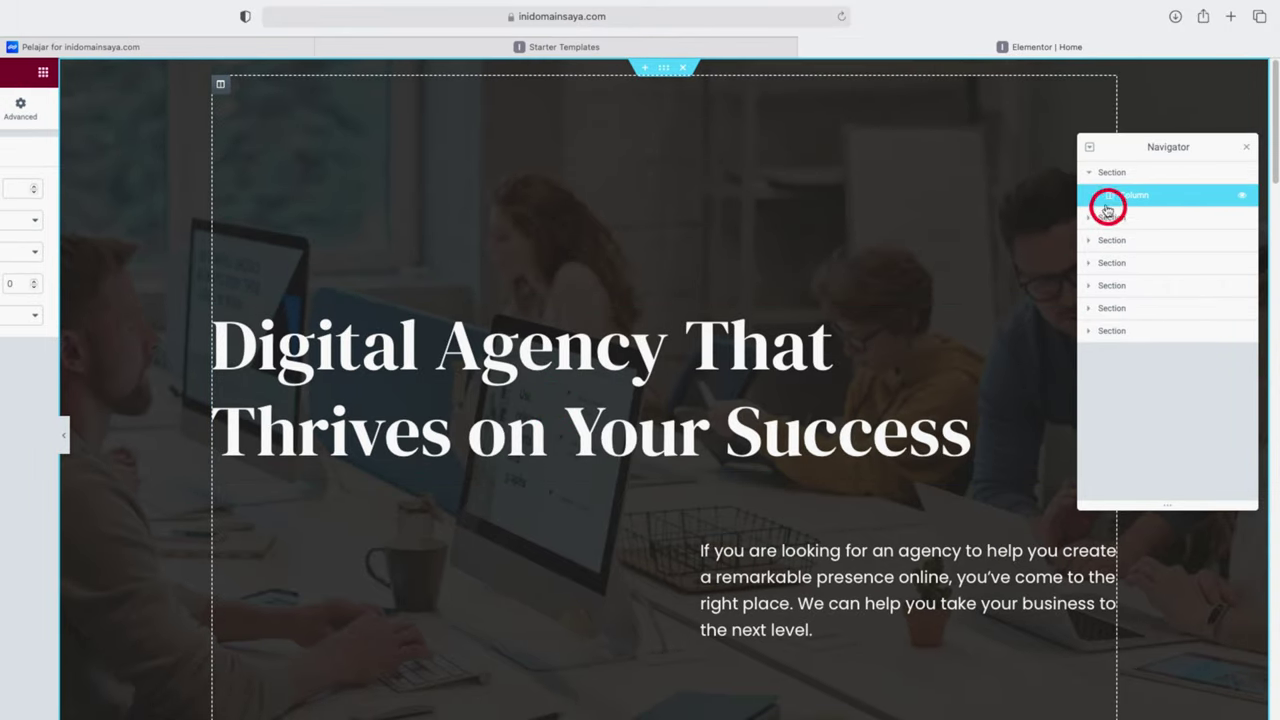
click(1089, 173)
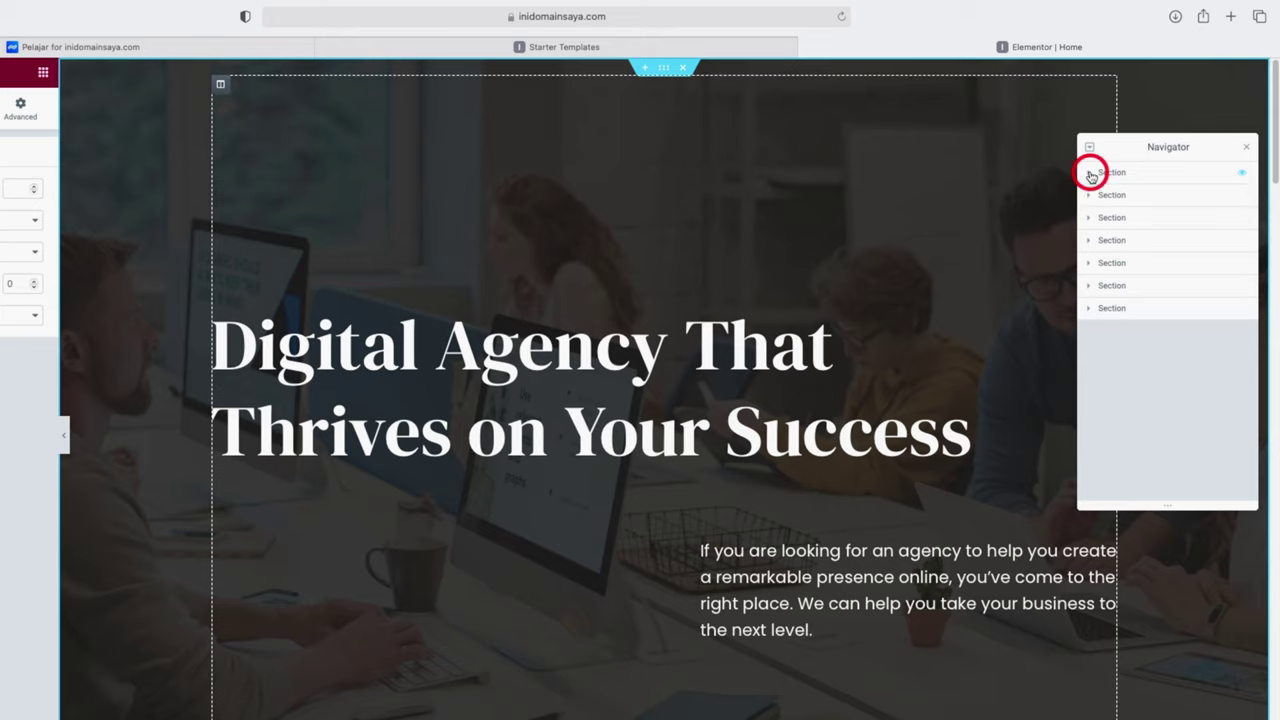
mouse_move(1091, 175)
mouse_down()
mouse_move(1109, 206)
mouse_move(1112, 308)
mouse_move(1108, 175)
mouse_up()
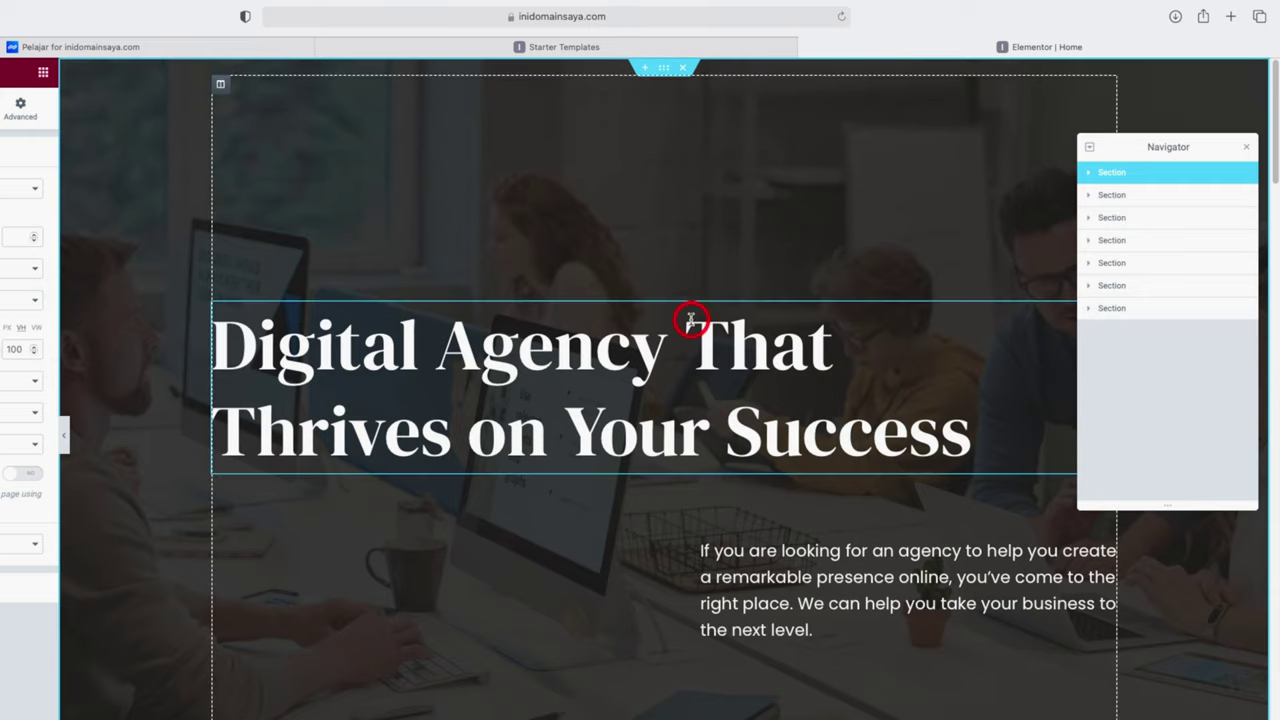
Step: Select the Hire Us For, About Us and hero sections to match them to Navigator rows
scroll(686, 320, down, 5)
click(665, 229)
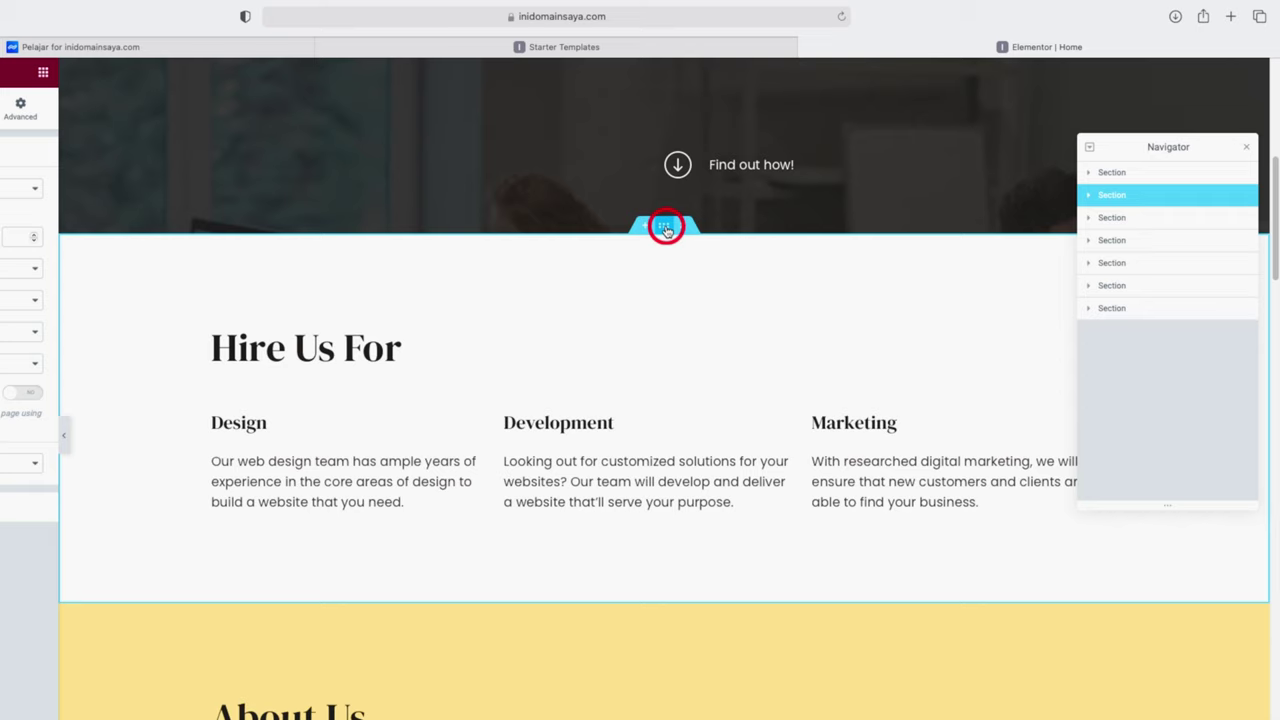
scroll(657, 321, down, 3)
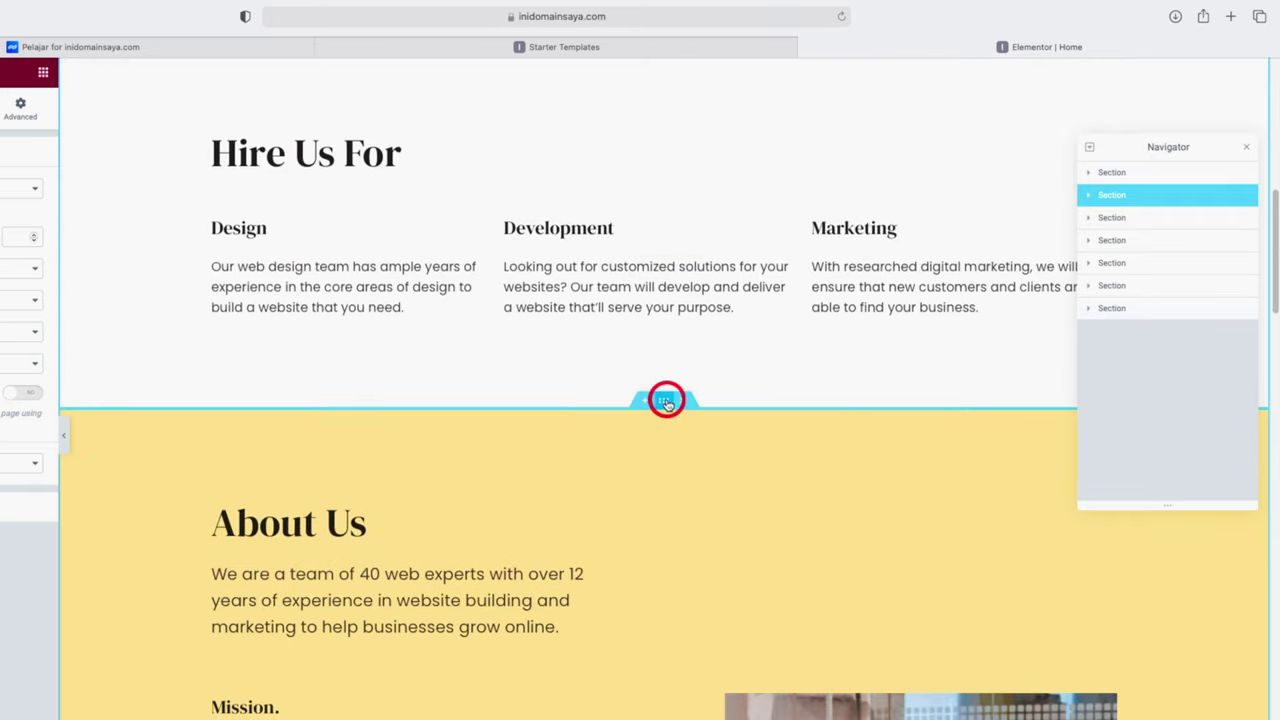
click(666, 401)
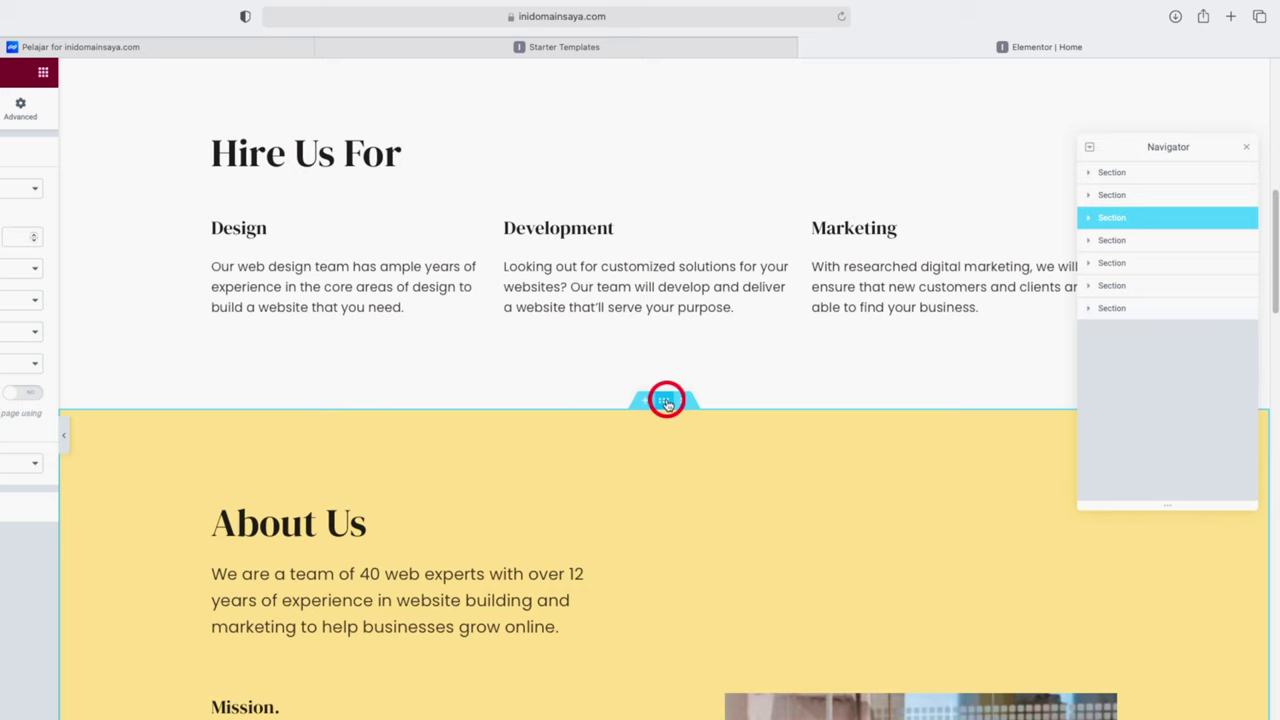
scroll(663, 400, up, 10)
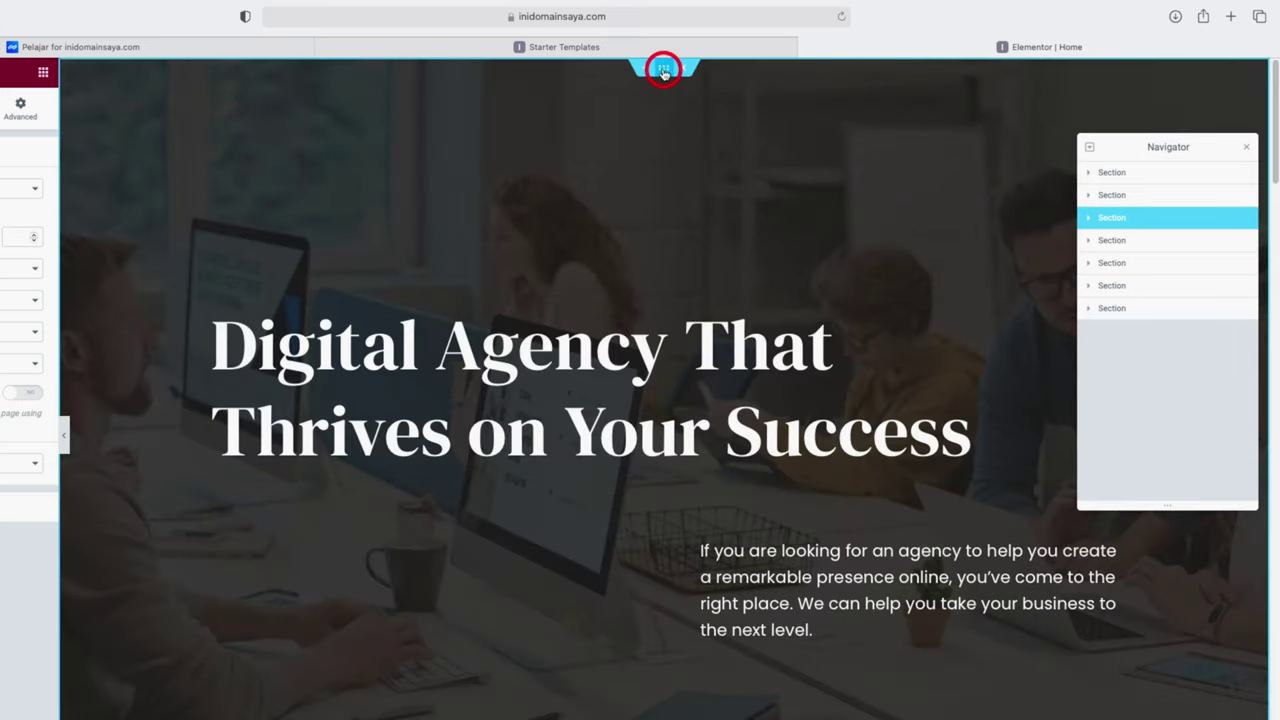
click(663, 72)
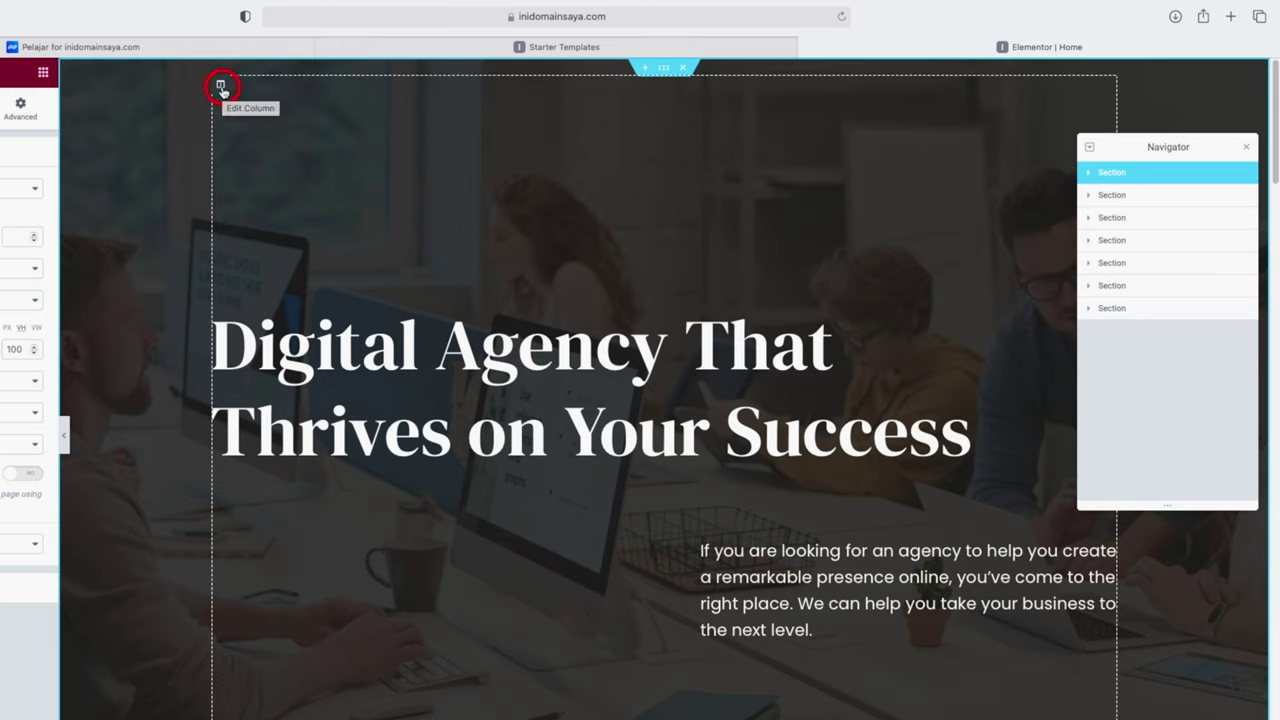
Step: Expand the hero section in the Navigator and select its heading, description and Find out how! link
click(1090, 175)
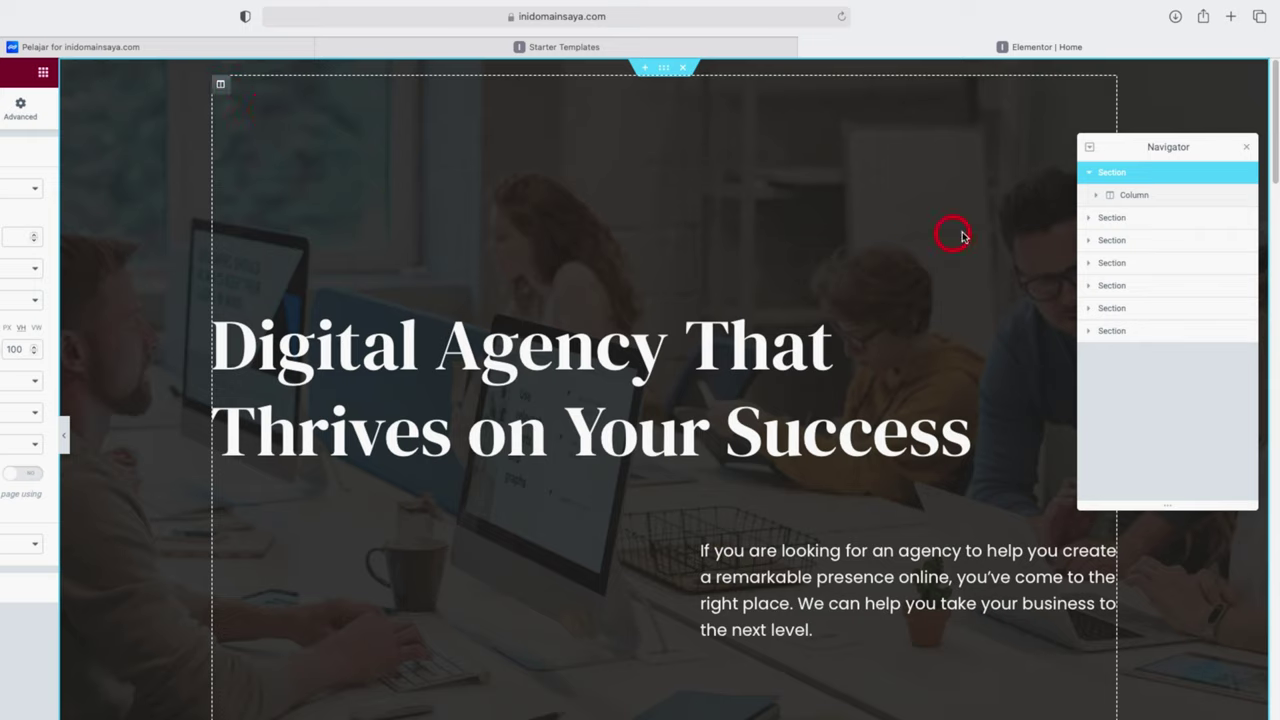
click(1096, 195)
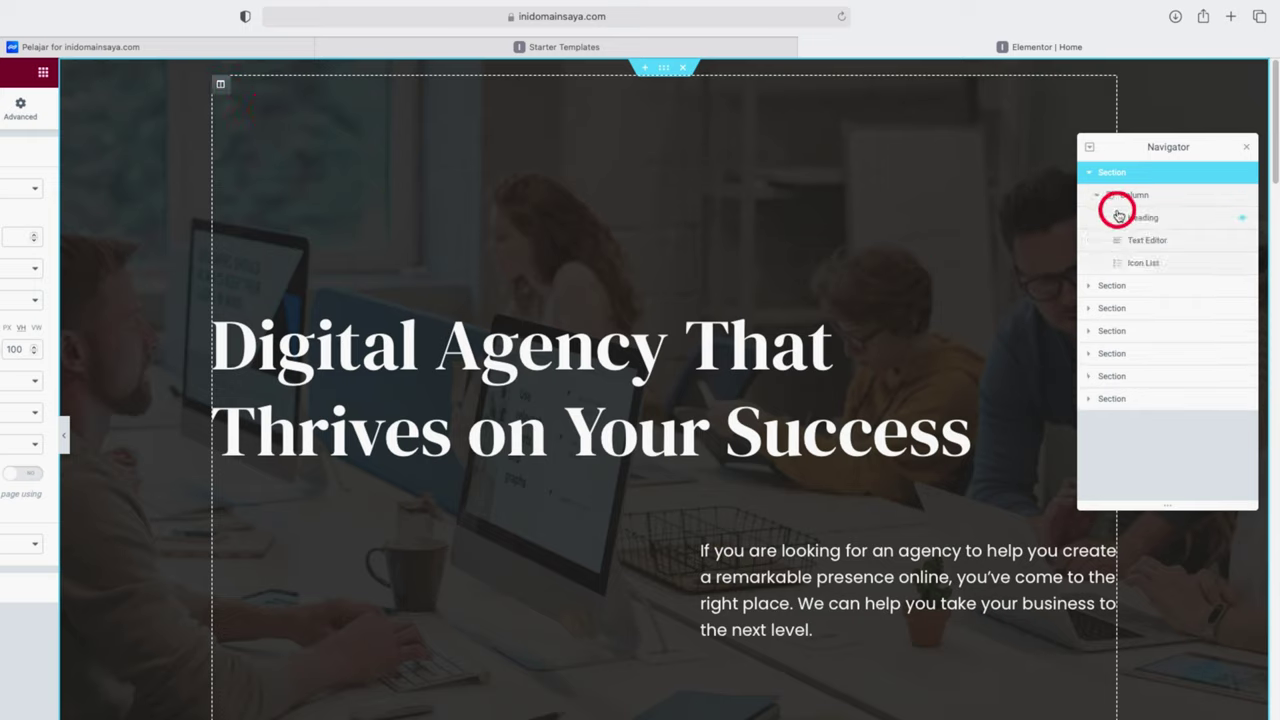
click(1122, 216)
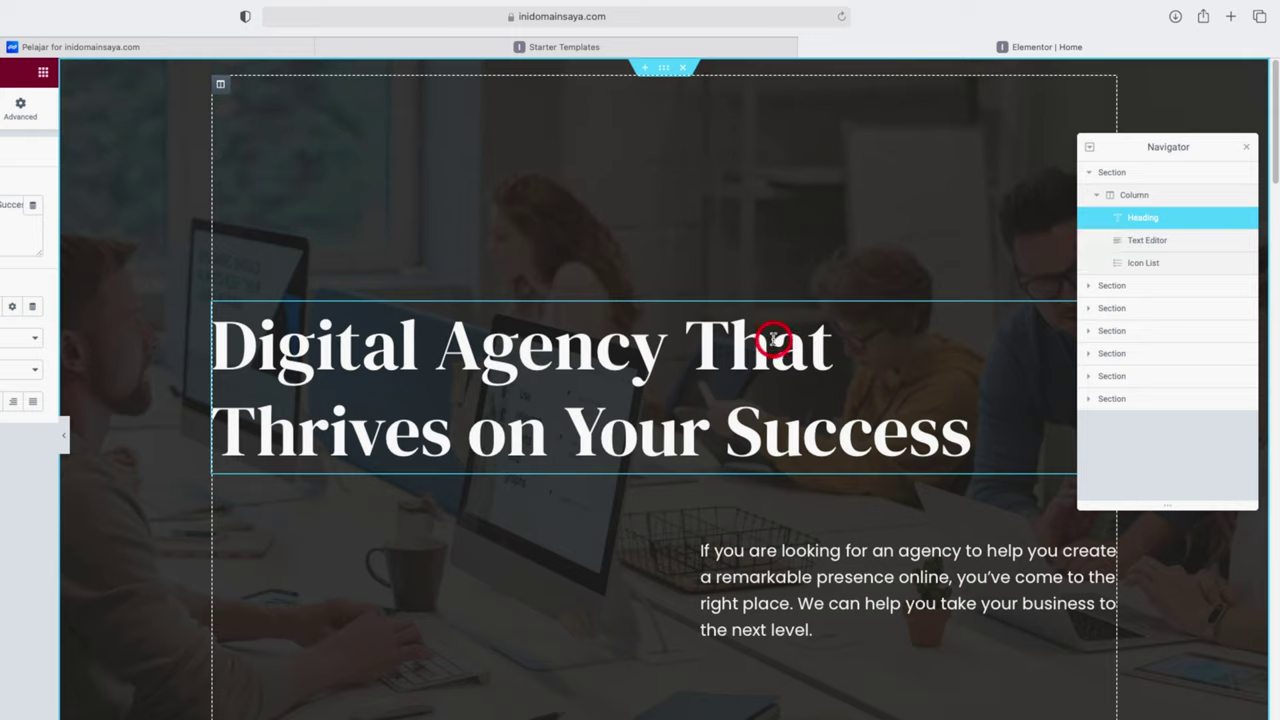
click(848, 578)
click(1133, 240)
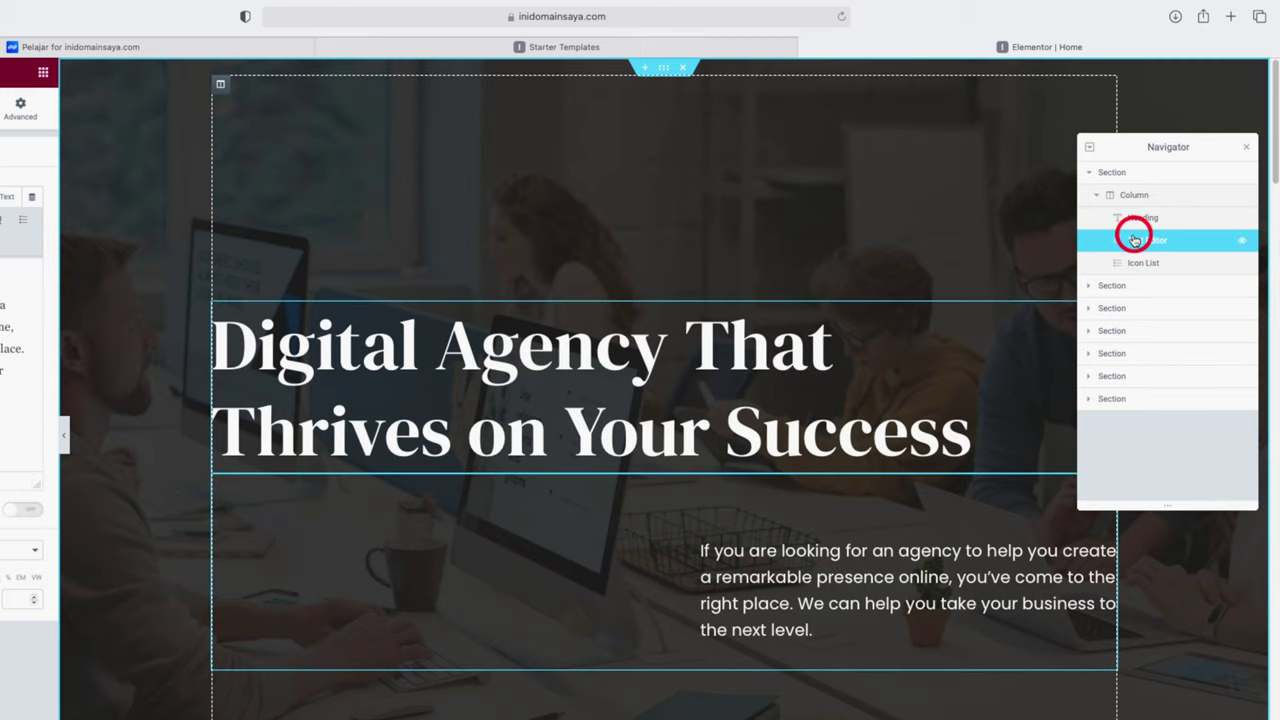
click(851, 594)
click(765, 716)
Step: Check the Find out how! text, collapse the hero tree, and select the hero heading
scroll(765, 718, down, 8)
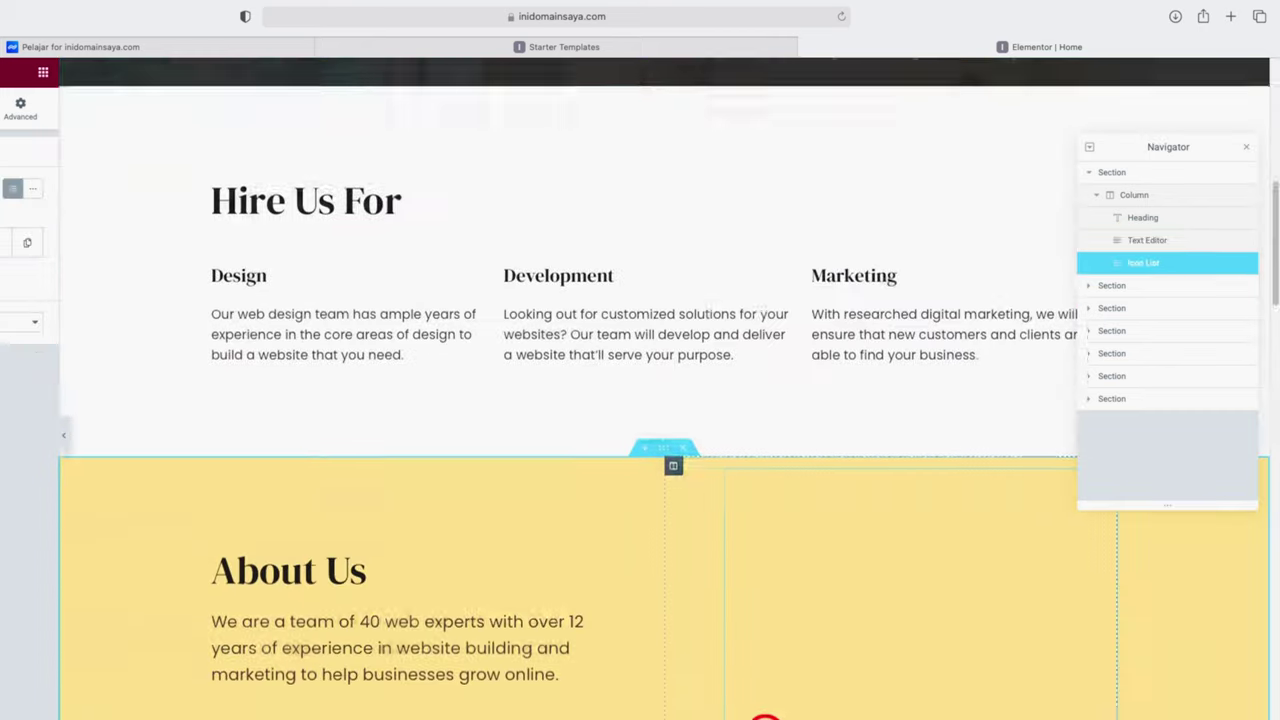
scroll(978, 289, up, 3)
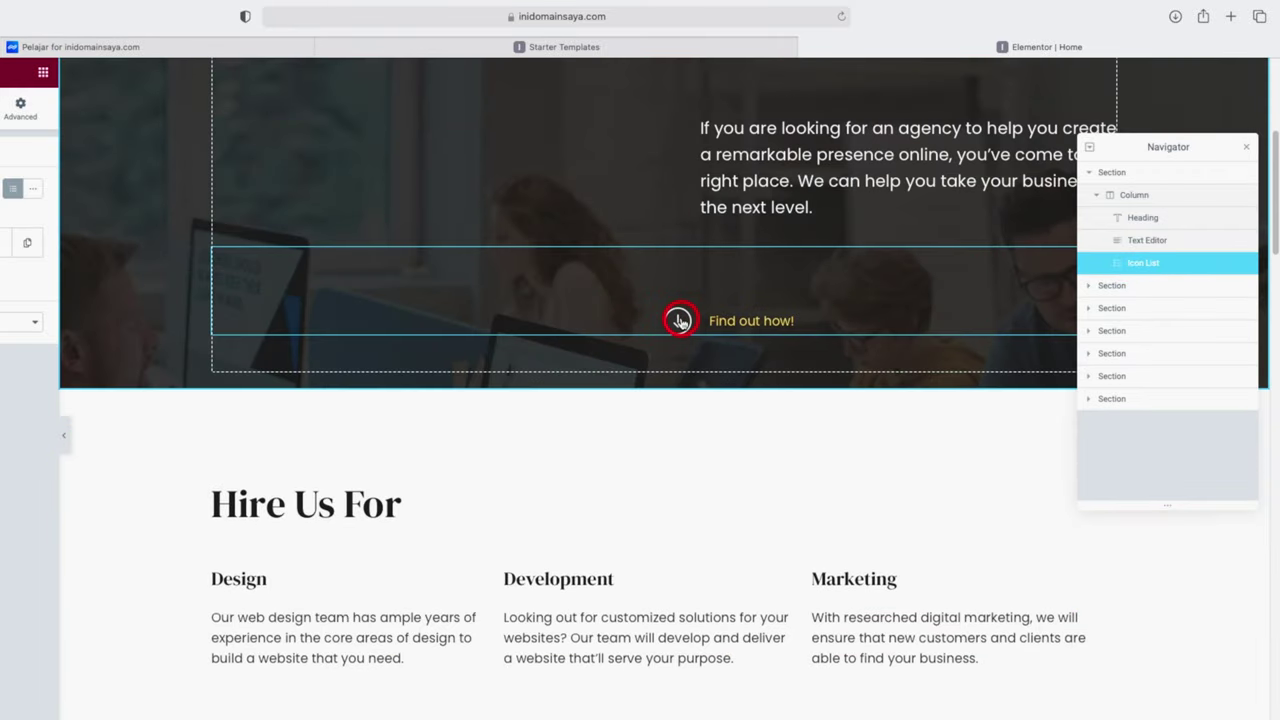
click(715, 321)
scroll(715, 321, up, 5)
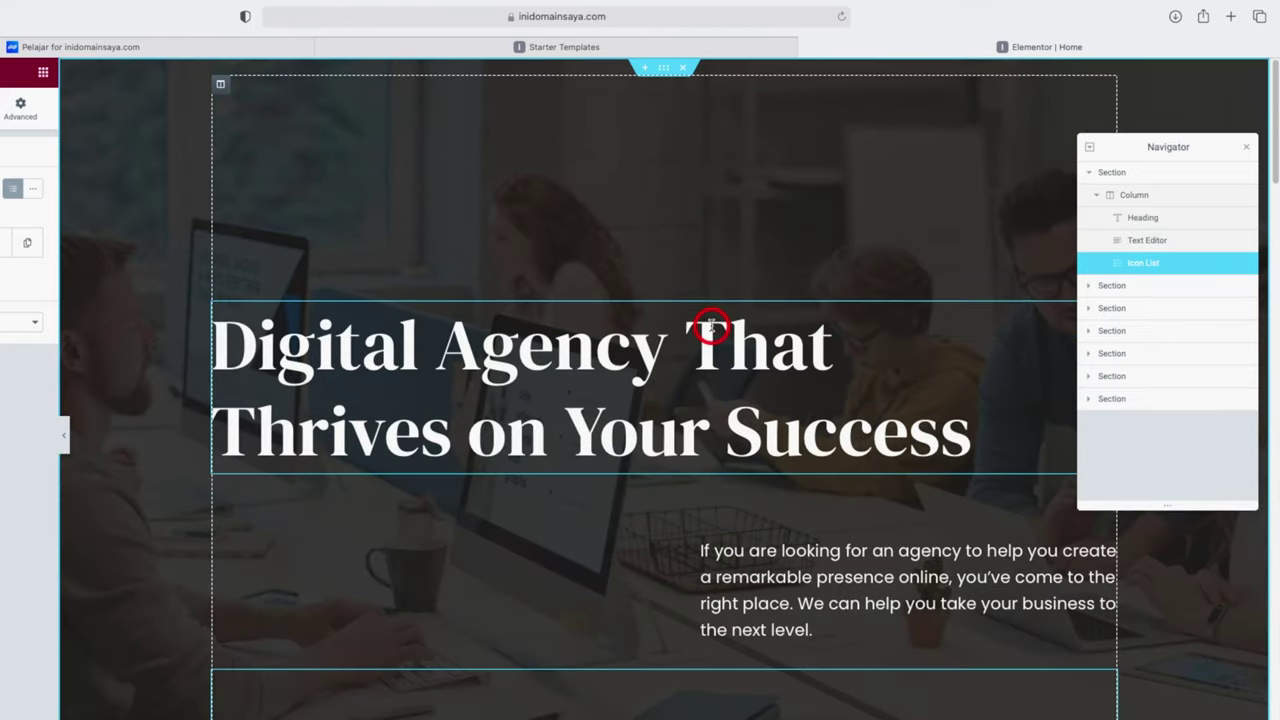
click(1096, 193)
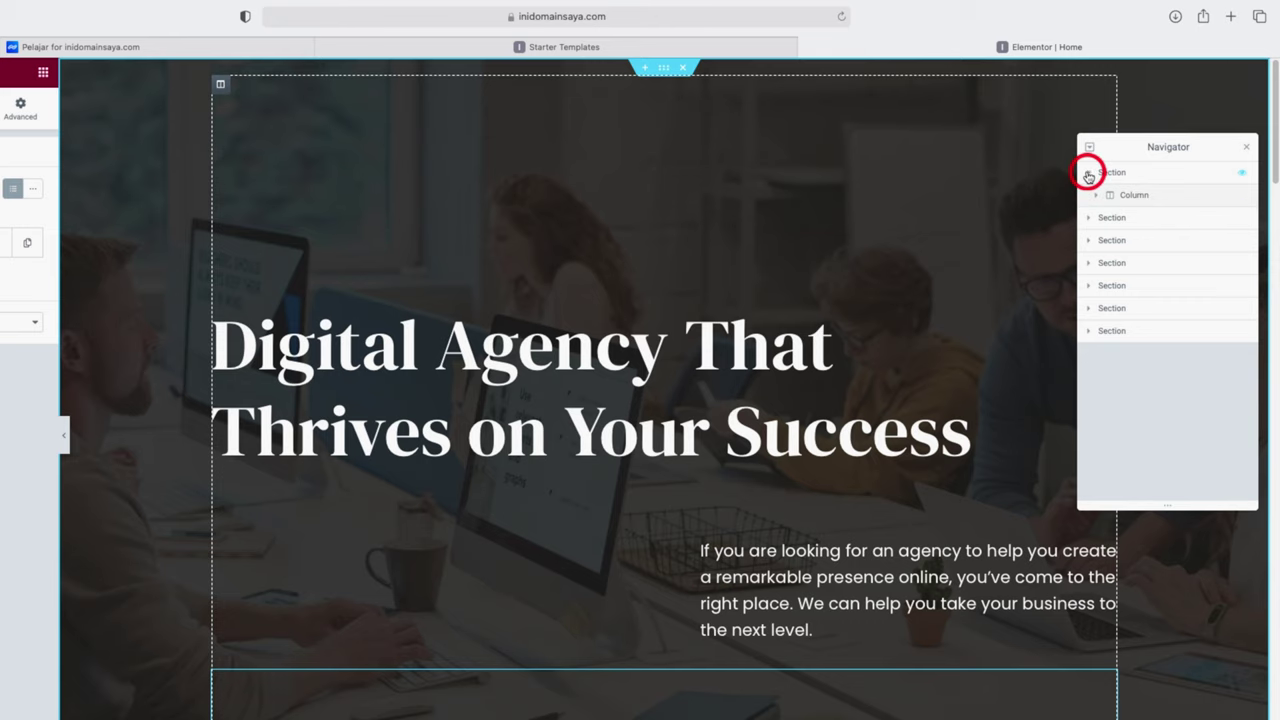
click(1088, 174)
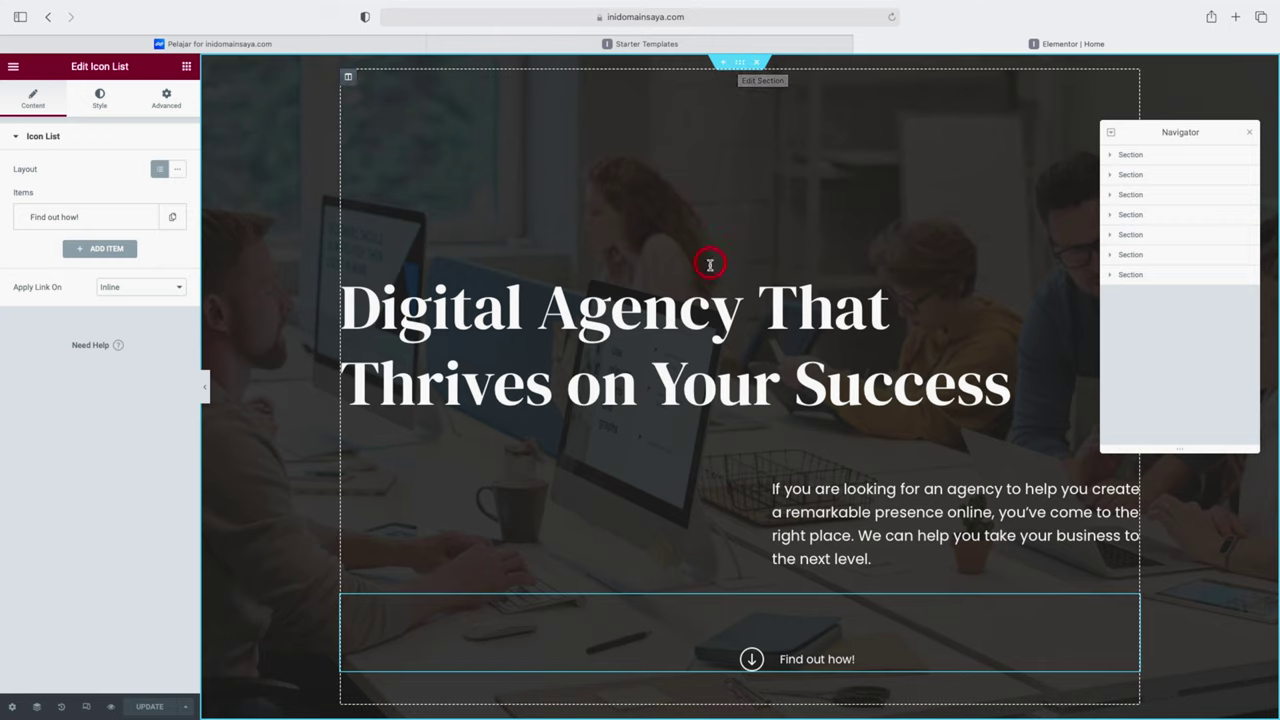
click(706, 341)
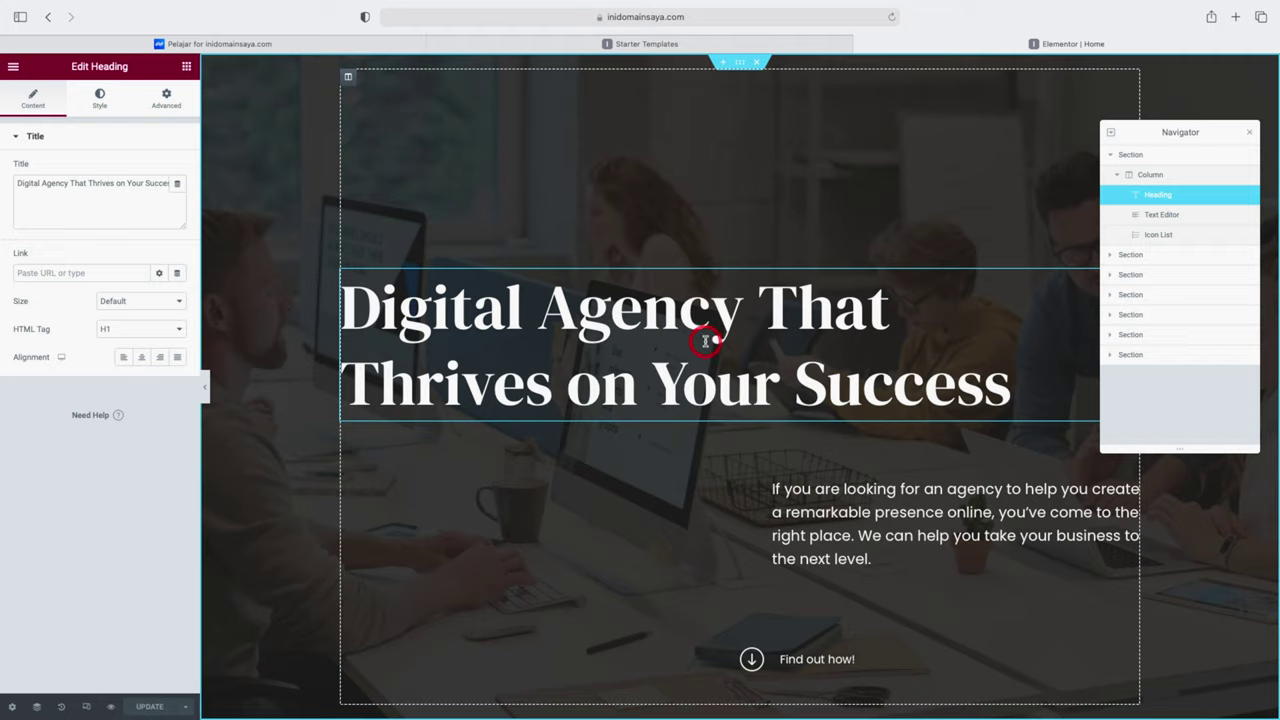
Step: Retitle the hero heading 'Selamat Datang di Website Resmi Kami' and replace the paragraph with Indonesian text
triple_click(97, 193)
text(Se)
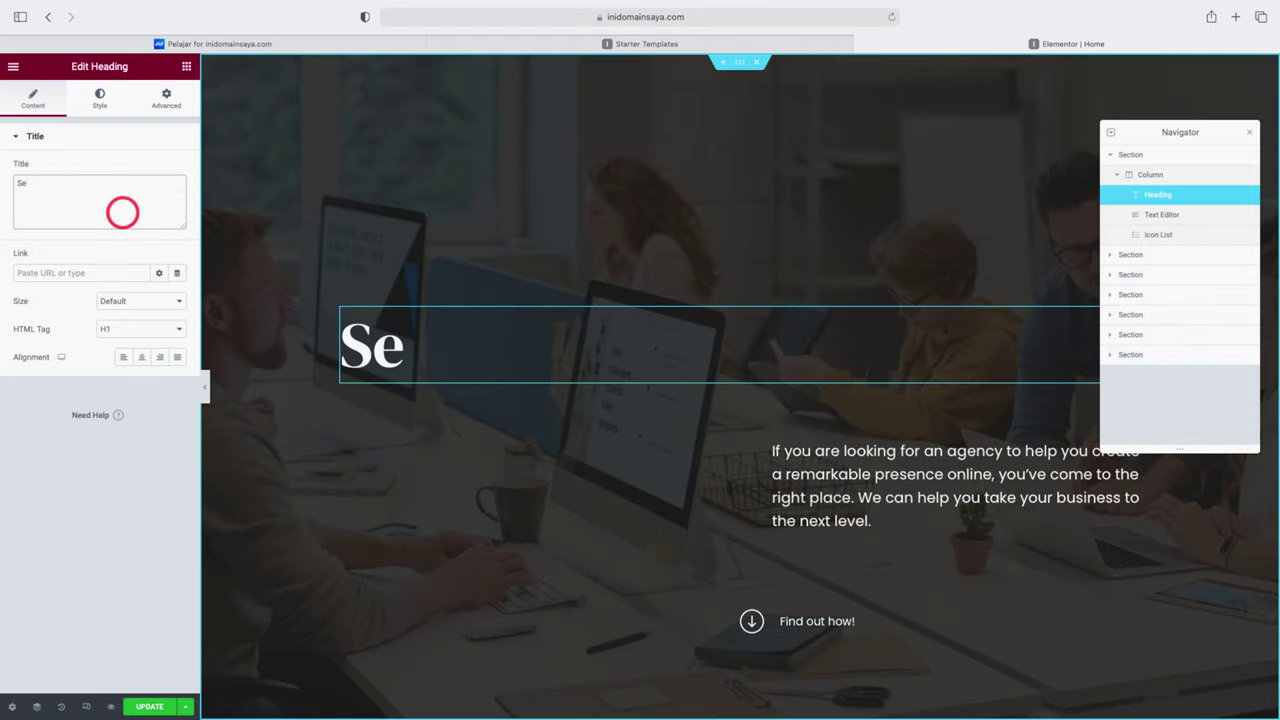
text(lamat Datan)
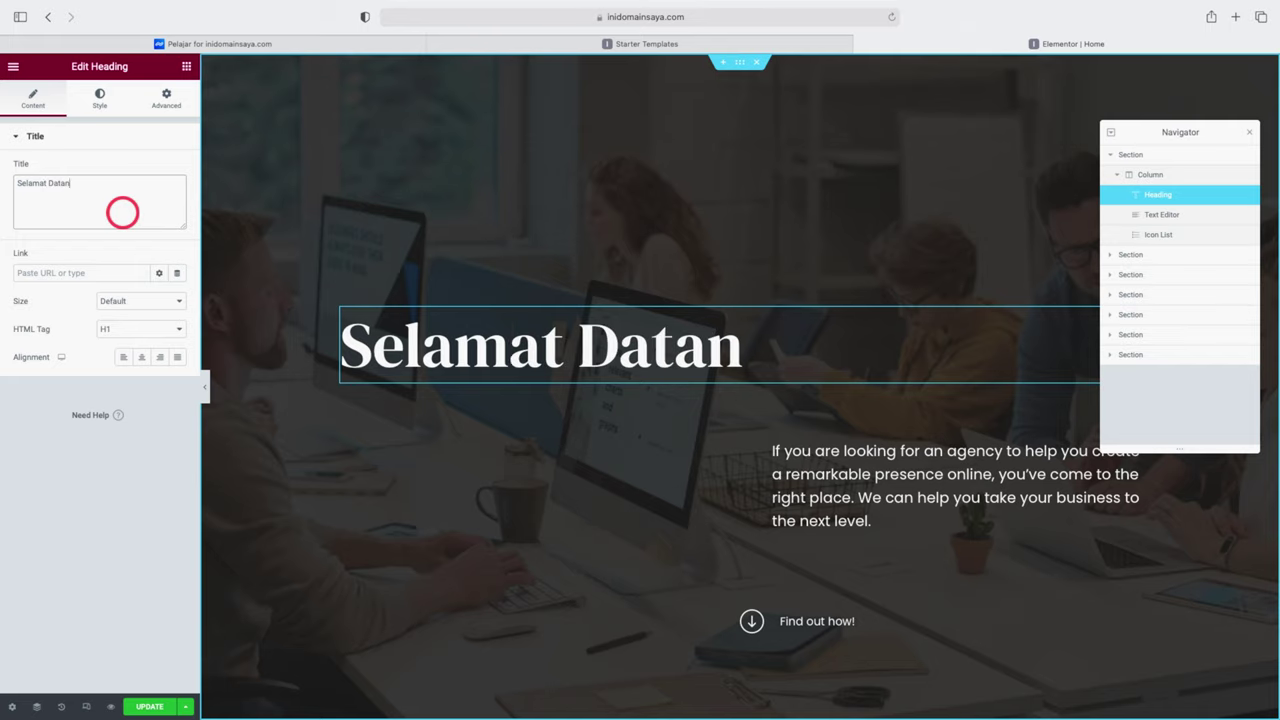
text(g di Website Resm)
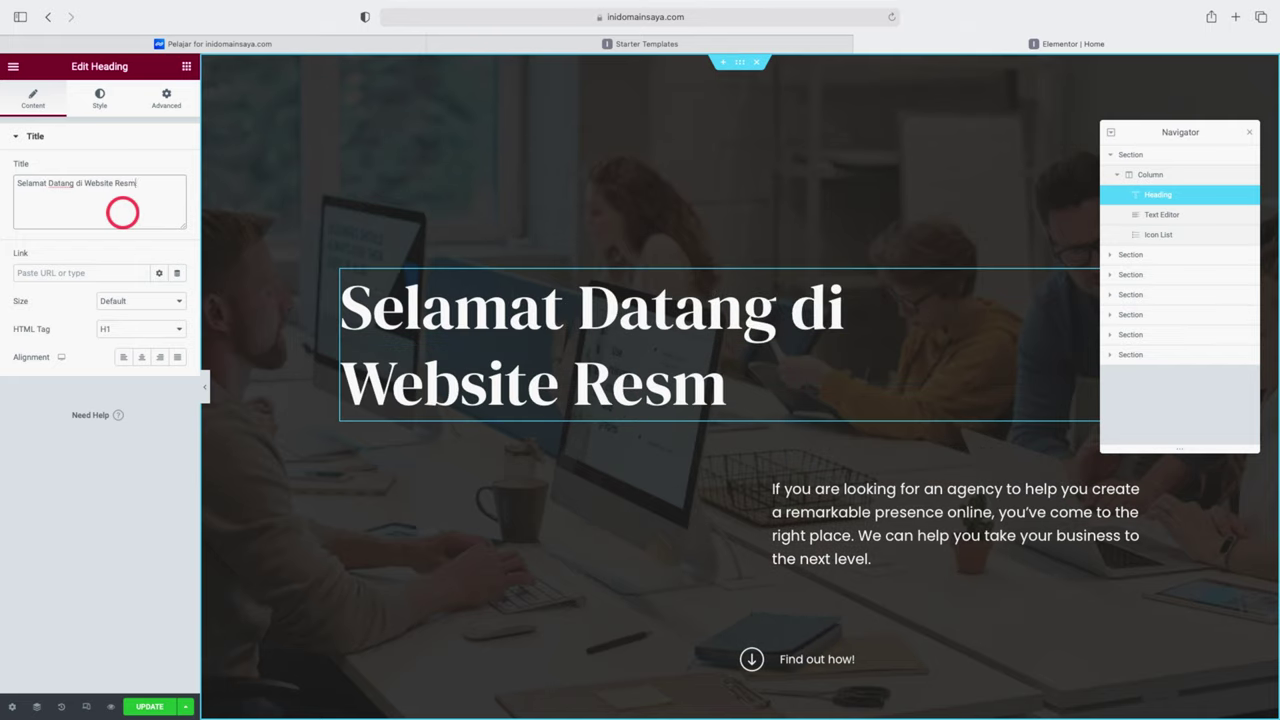
text(i Kami)
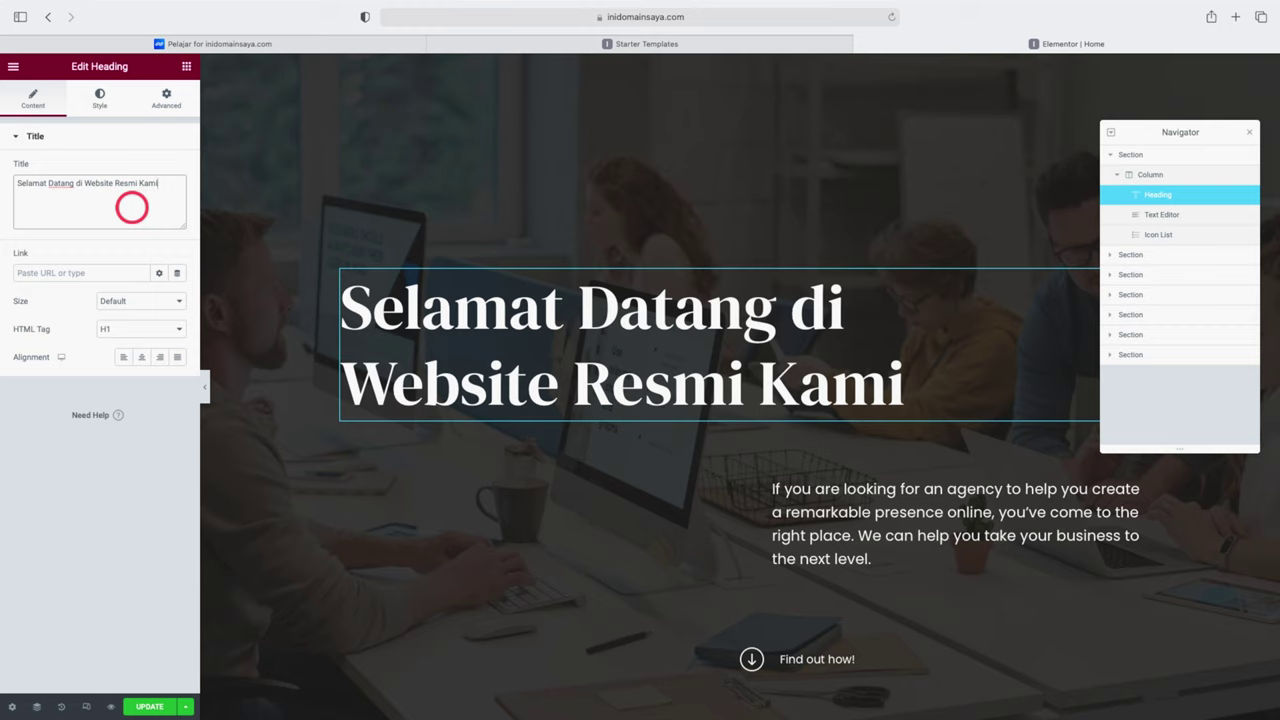
click(905, 503)
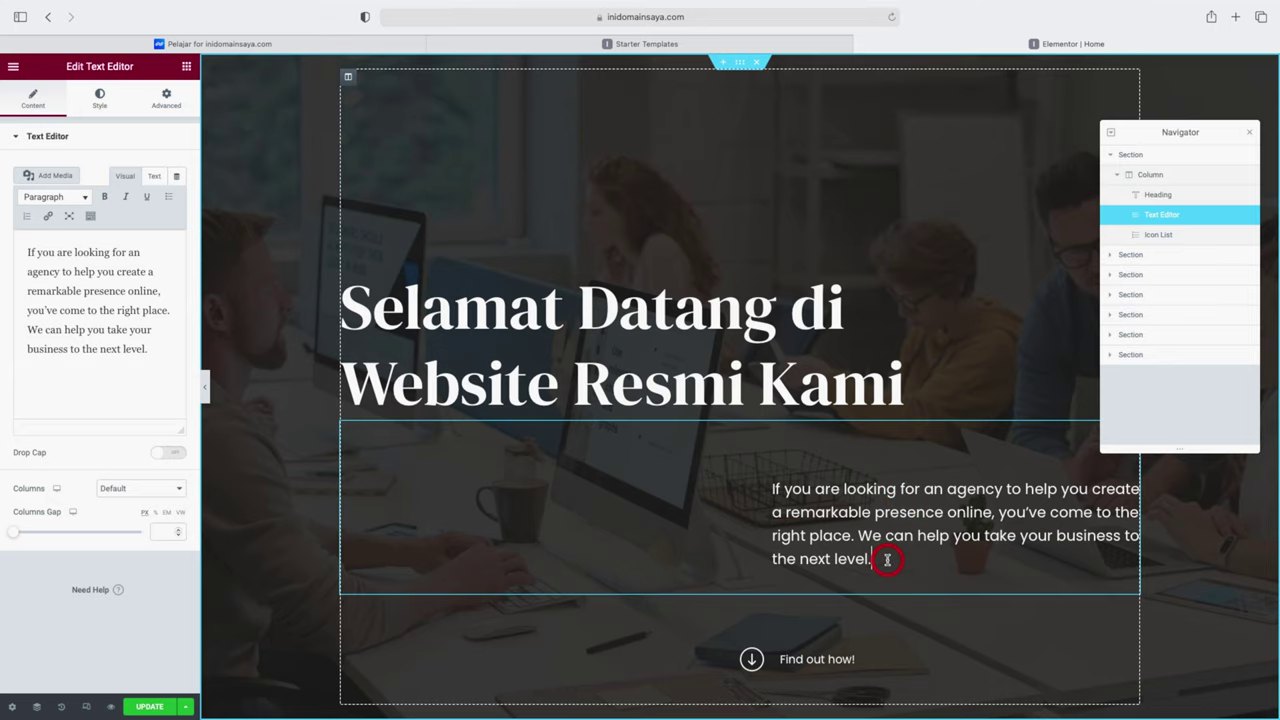
drag(887, 560, 769, 493)
key(BackSpace)
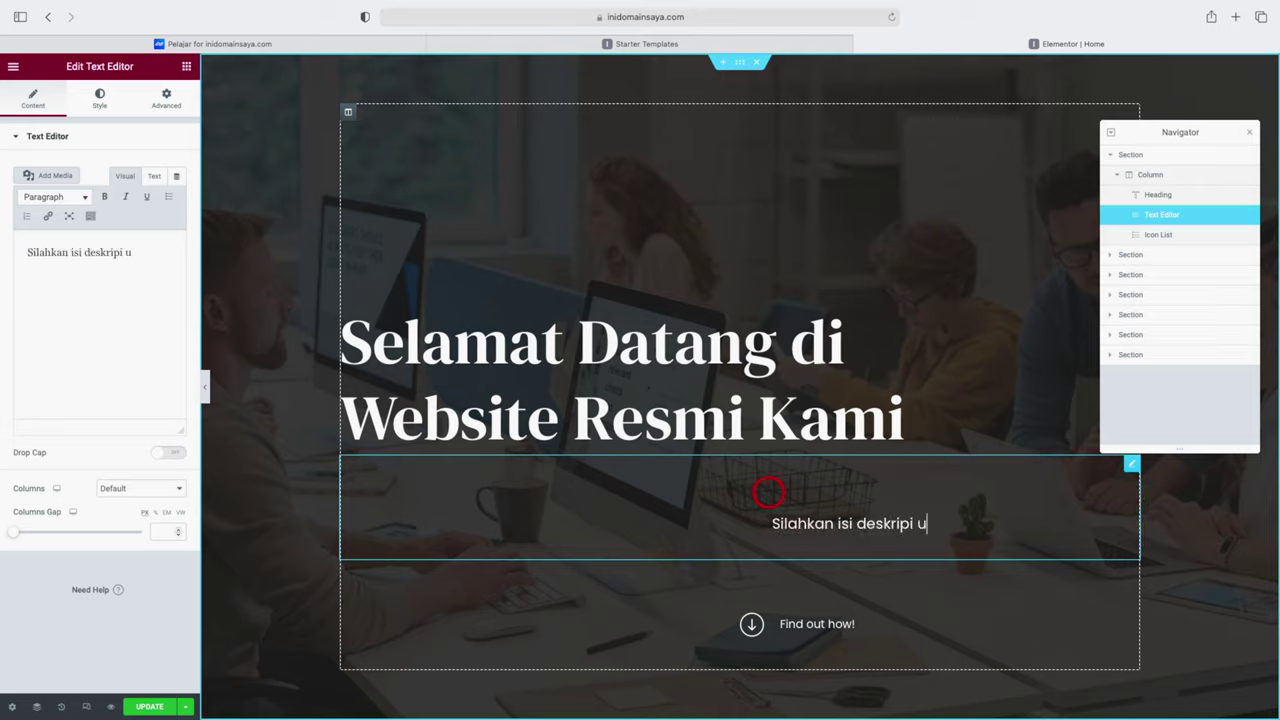
text(ebsite sesuai de)
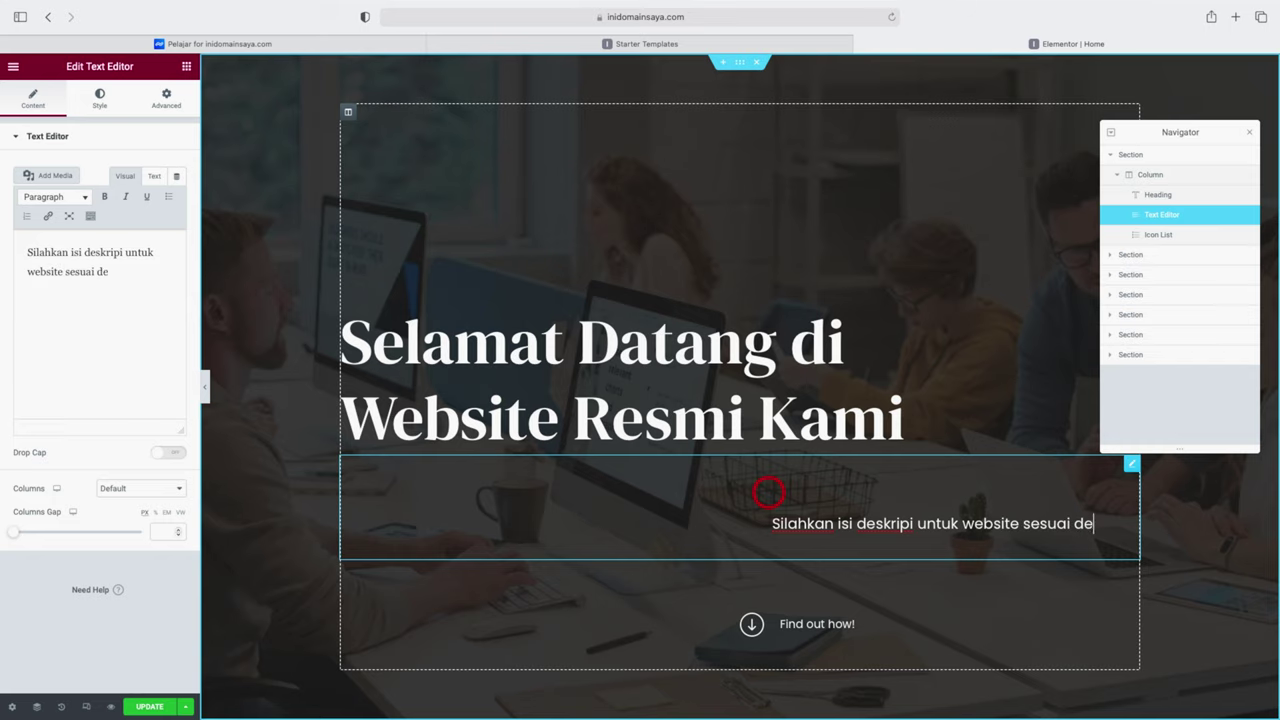
text(ngan produk atau )
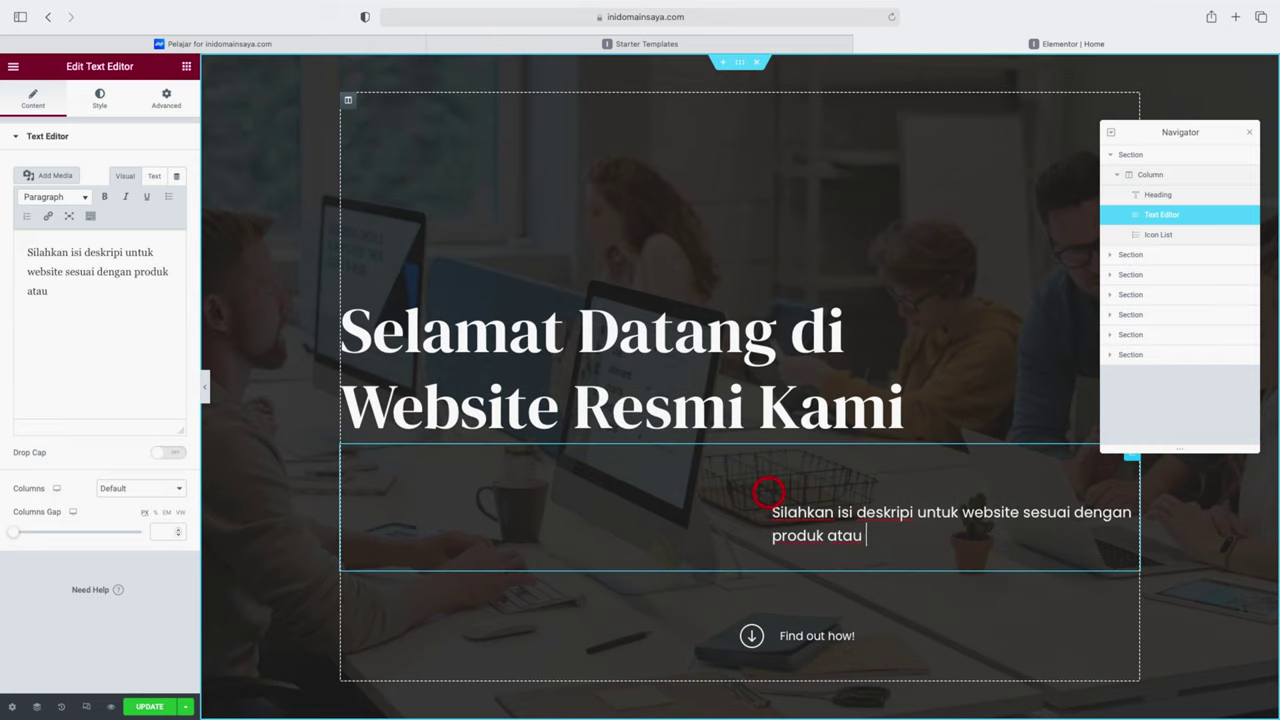
text(layanan dari we)
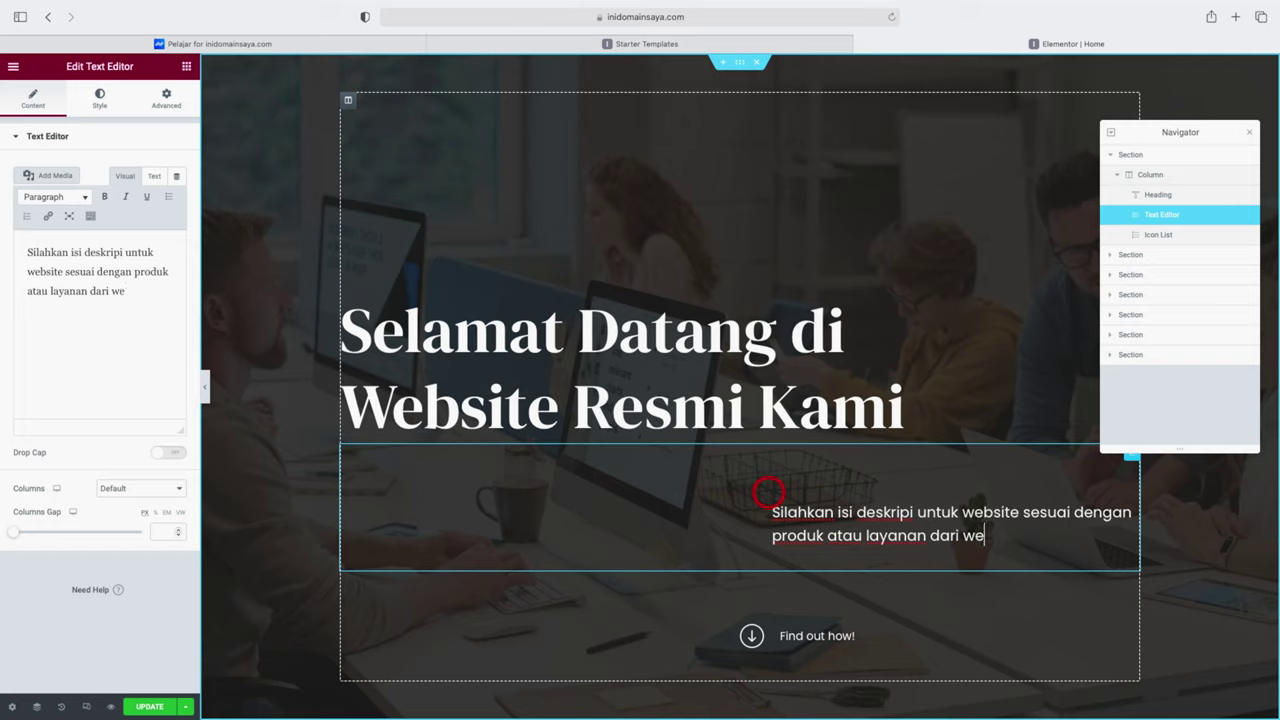
text(ian)
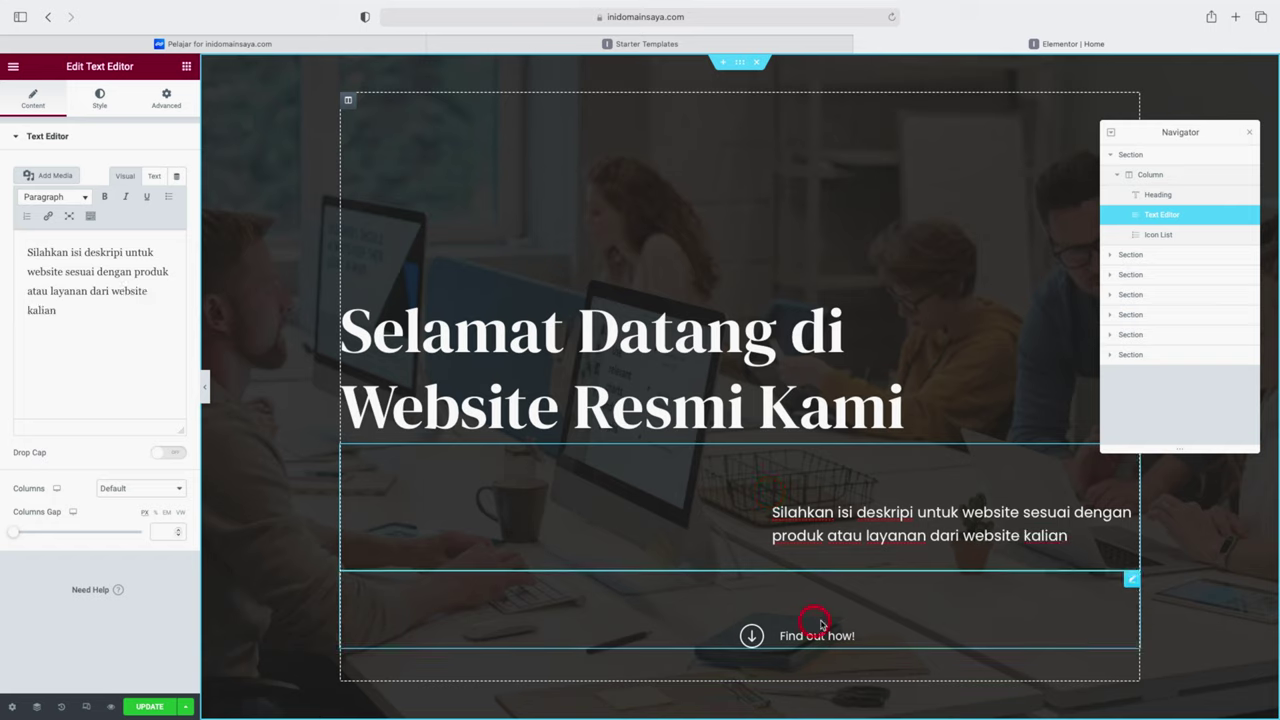
Step: Replace the hero link text 'Find out how!' with 'Klik Sekarang'
click(1128, 581)
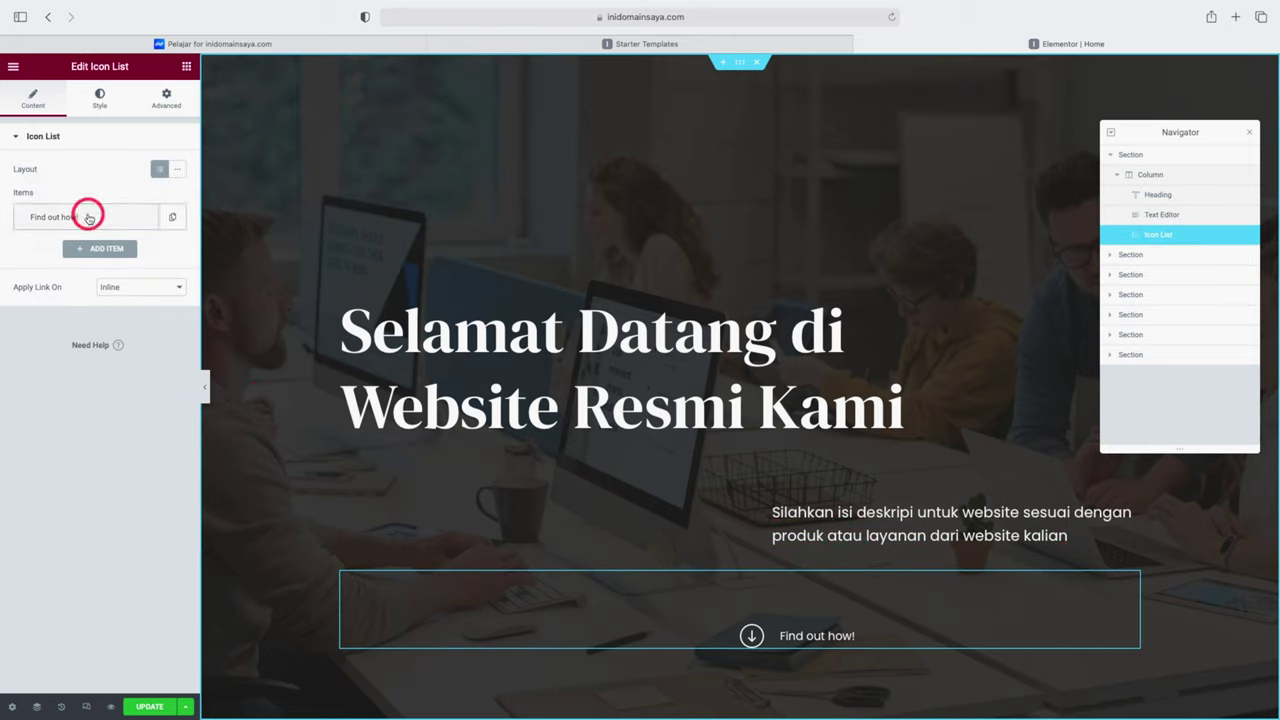
click(88, 217)
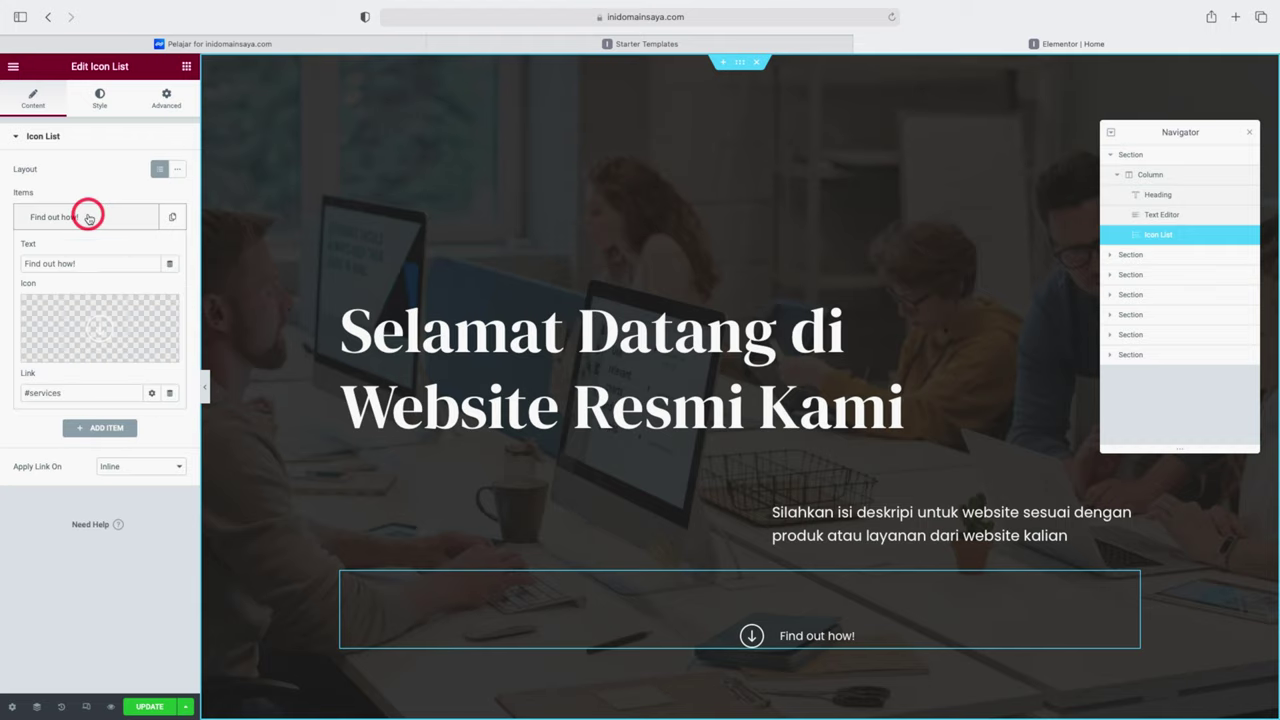
click(89, 265)
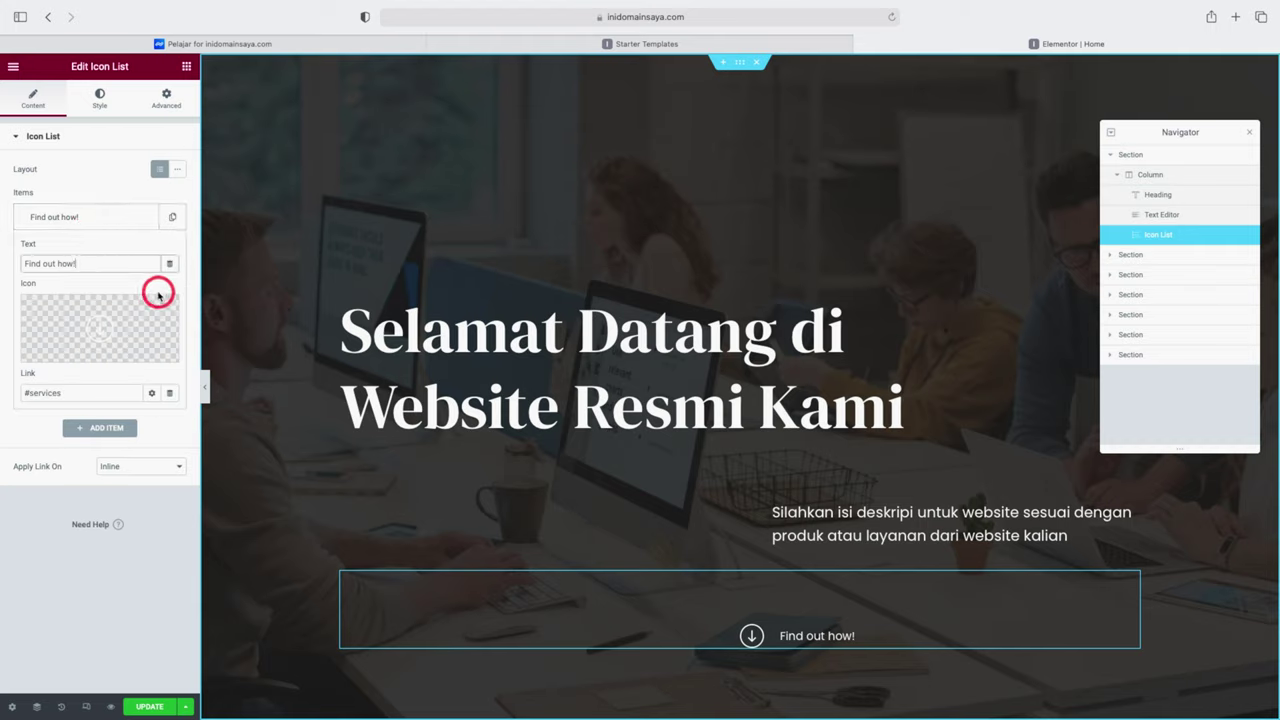
key(super+a)
text(Ki)
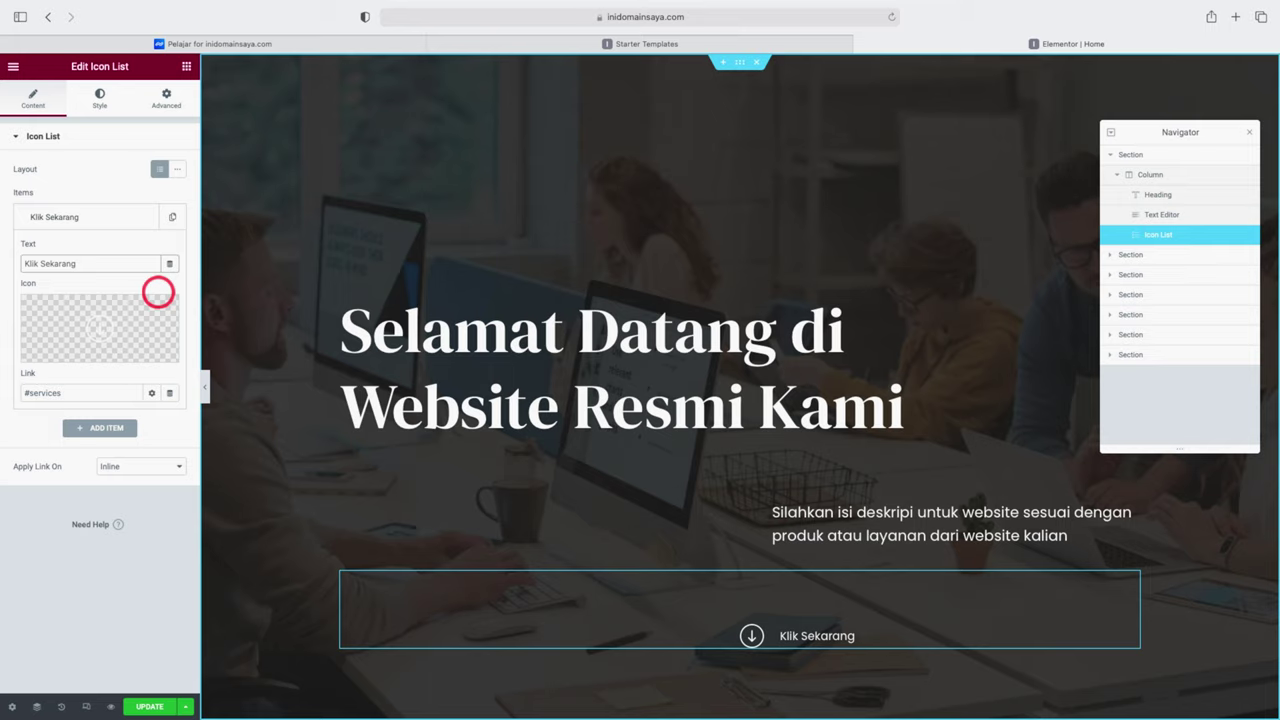
Step: Browse the Icon Library and close it, keeping the link's original icon
mouse_move(150, 296)
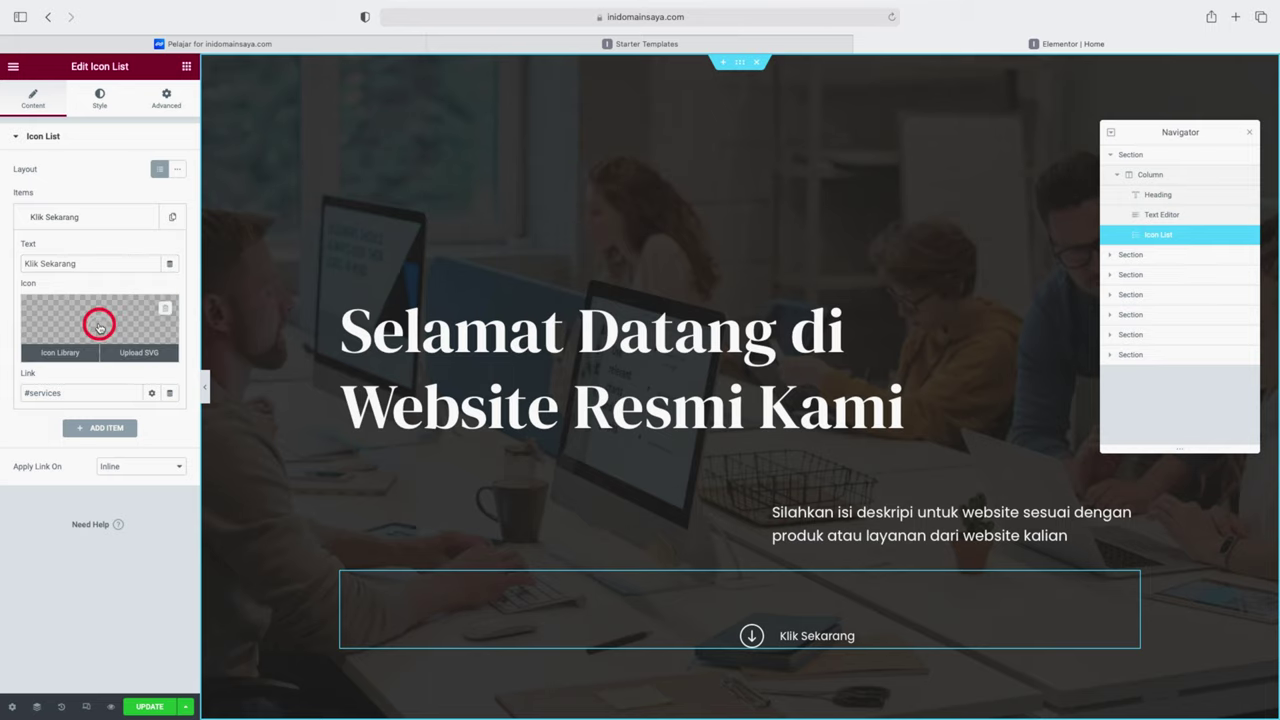
click(99, 325)
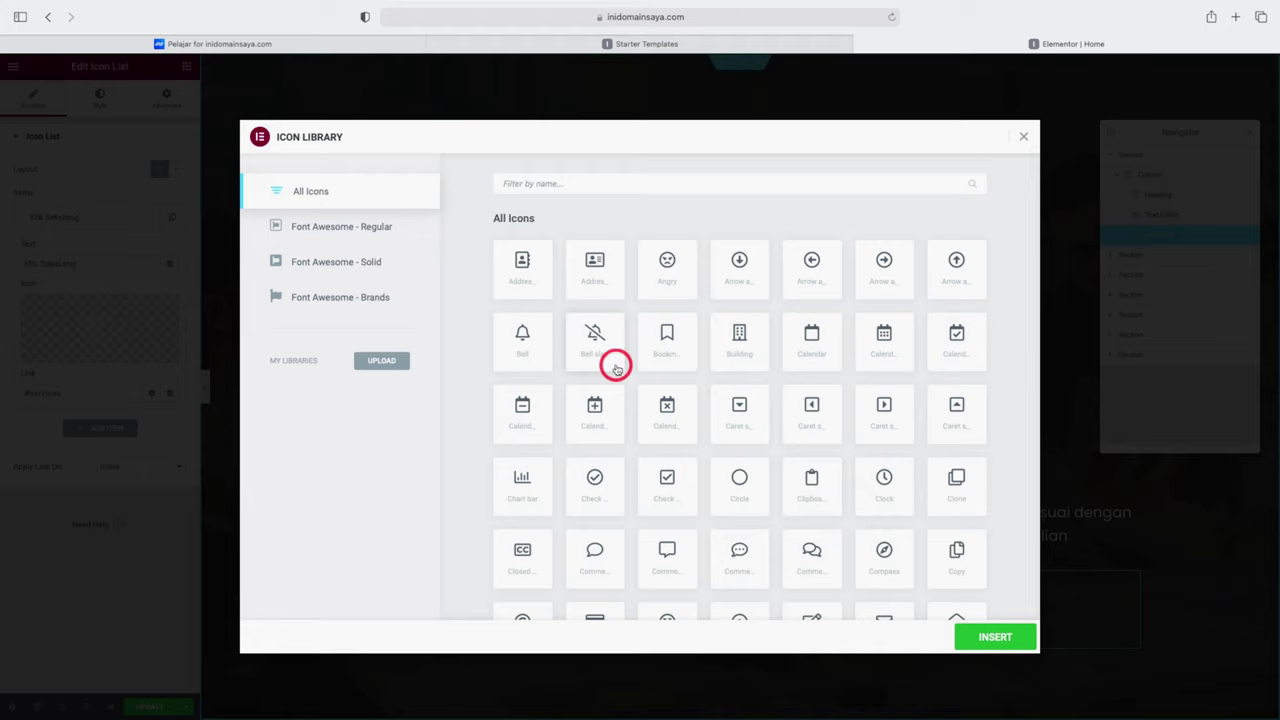
scroll(616, 368, down, 15)
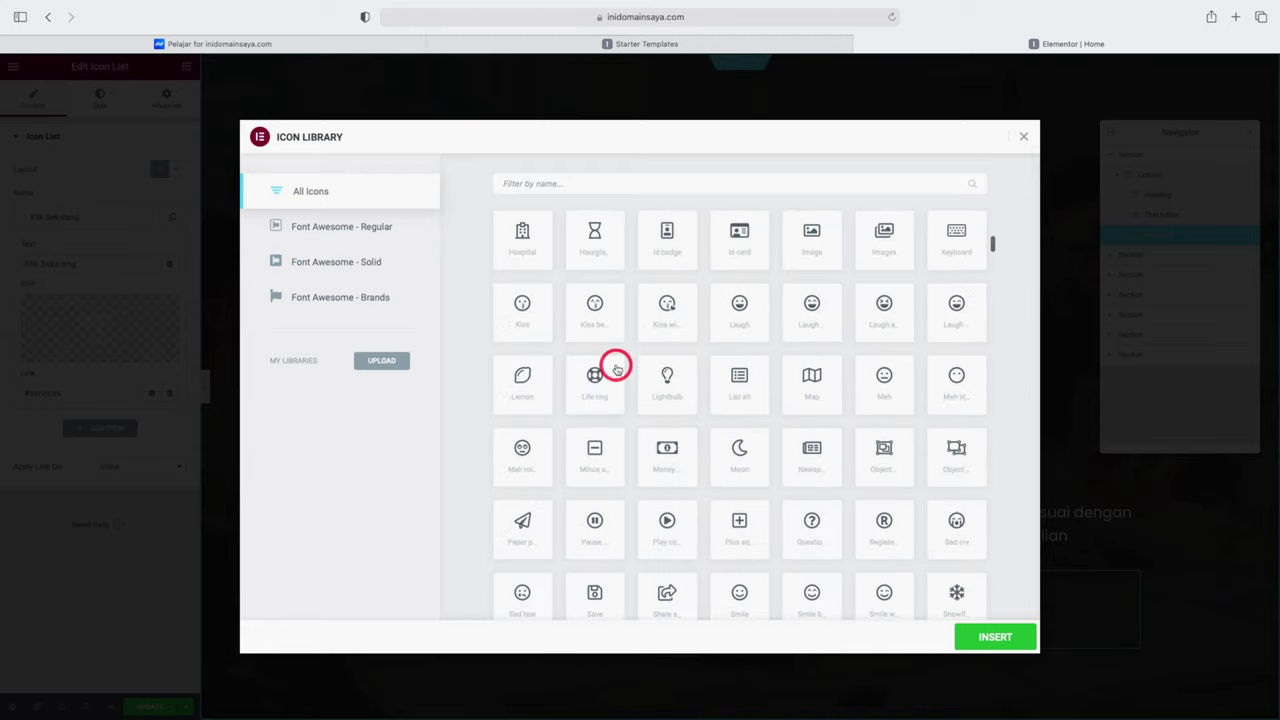
scroll(616, 368, down, 5)
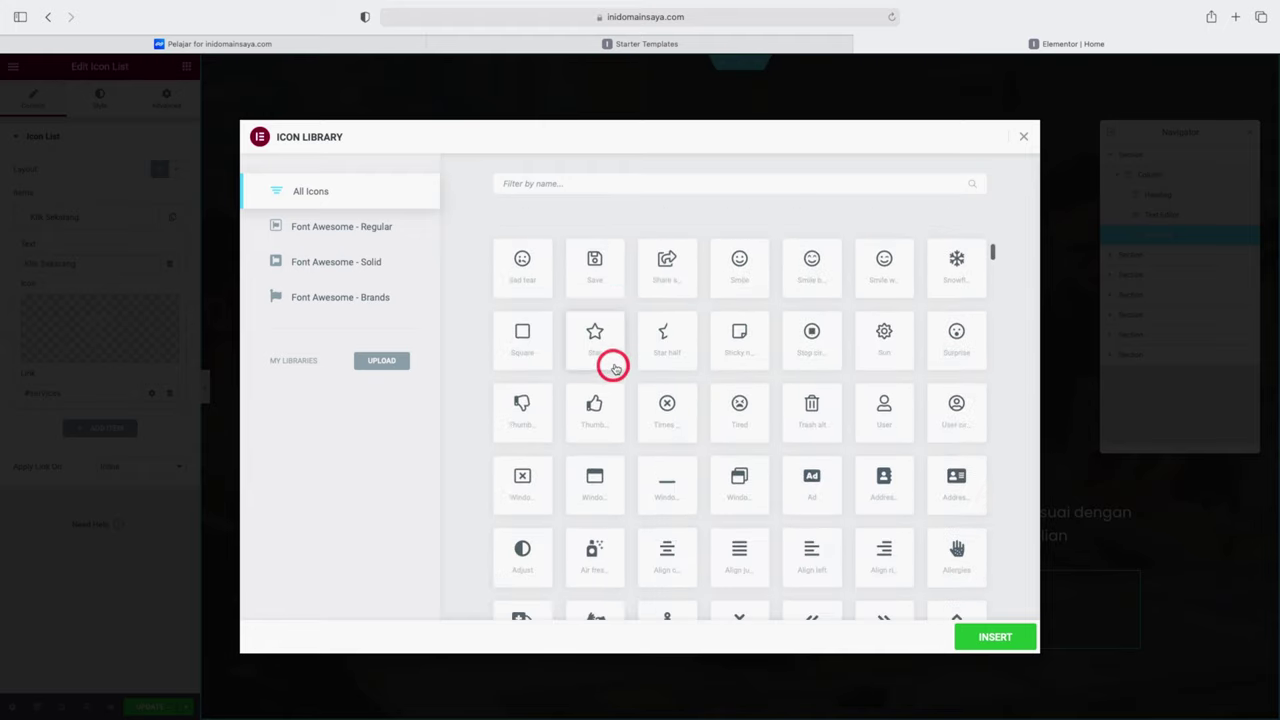
click(1024, 140)
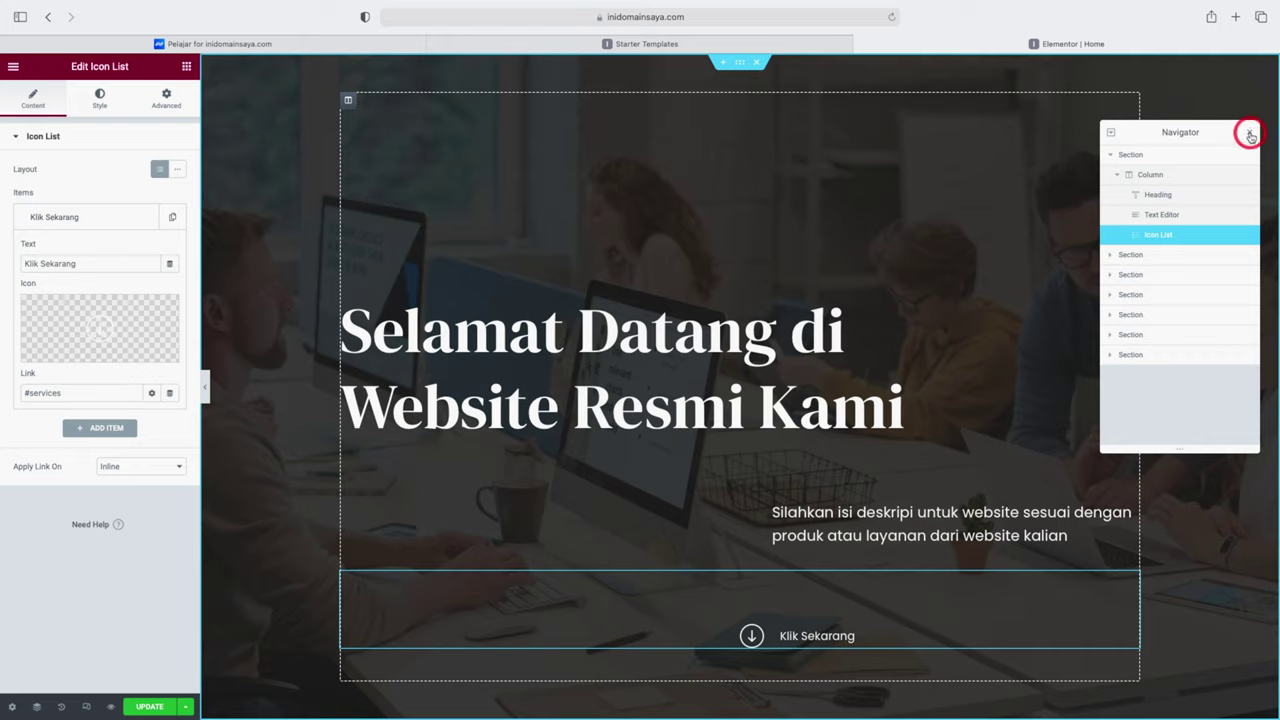
Step: Close the Navigator panel to clear the view of the hero section
click(1250, 134)
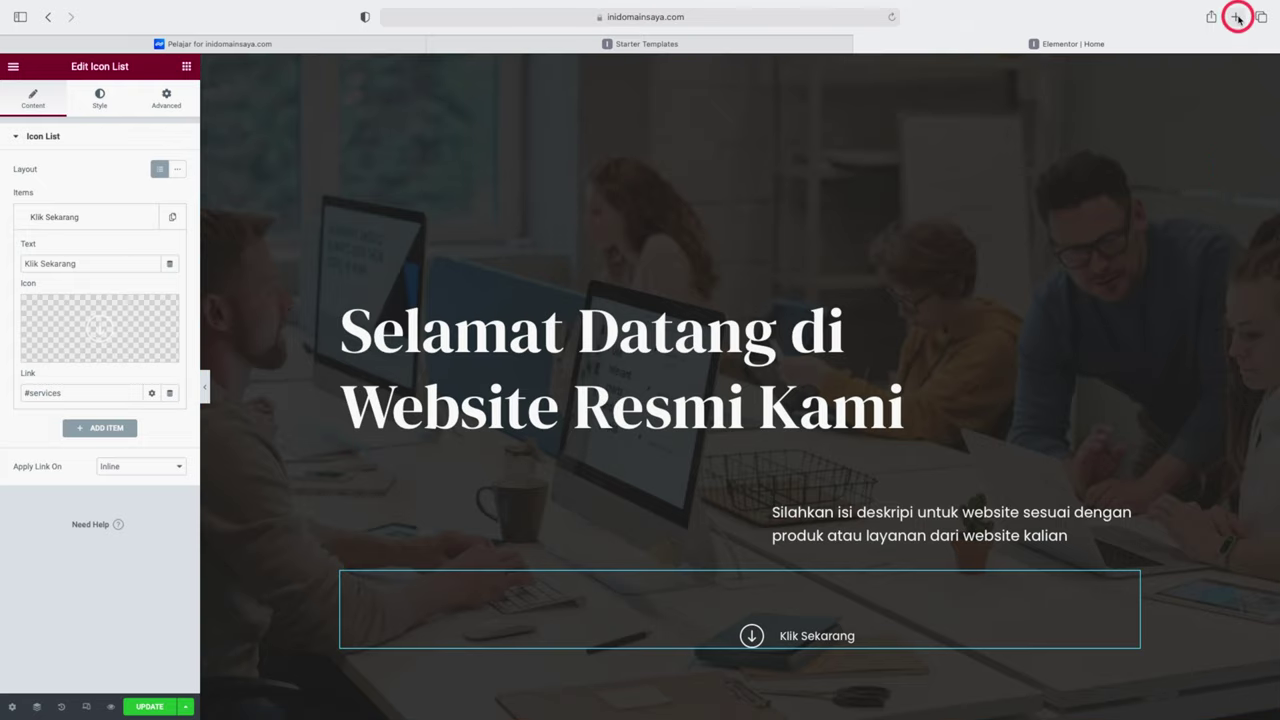
Step: Open Pexels and Pixabay in new browser tabs, then bring Pexels to the front
click(1237, 18)
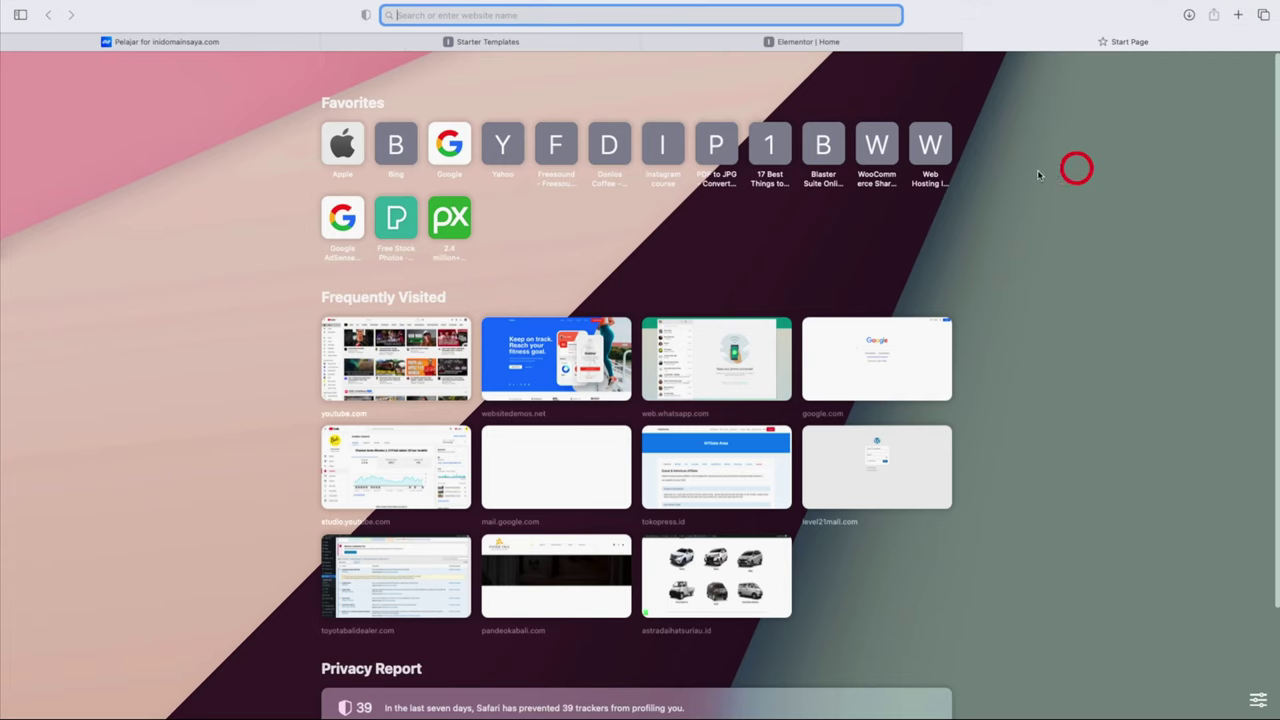
click(390, 212)
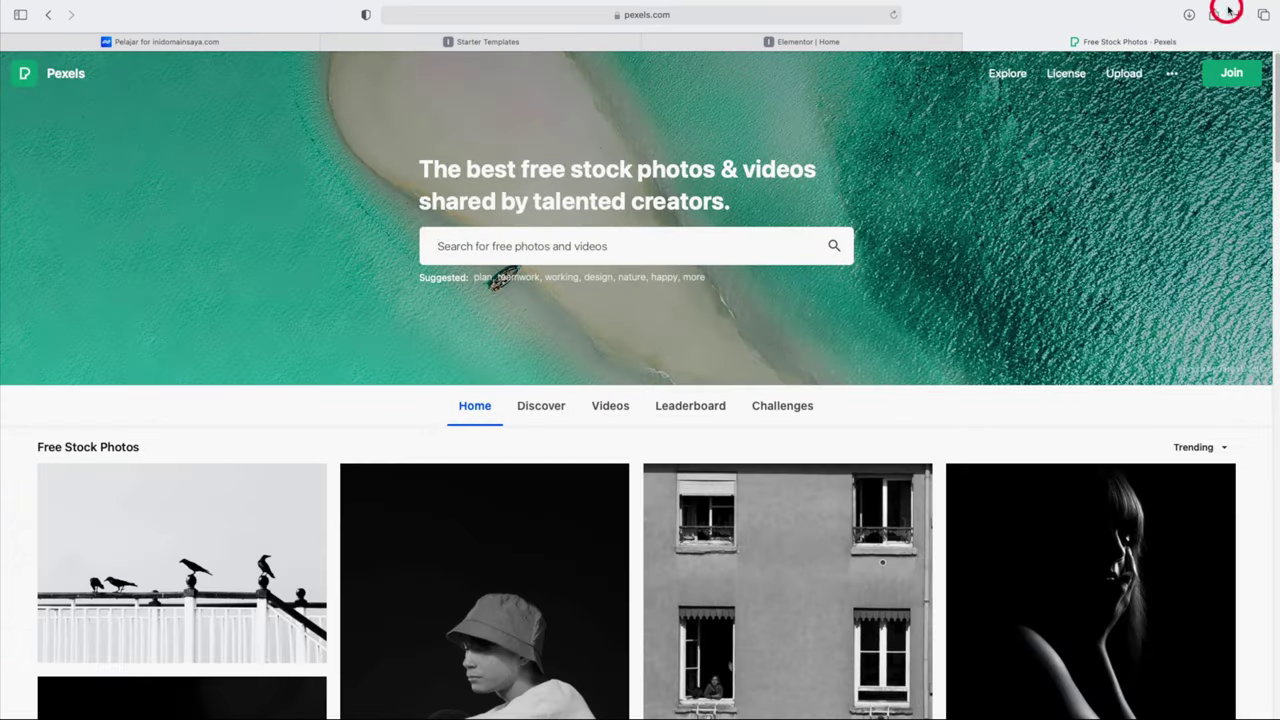
click(1238, 14)
click(449, 217)
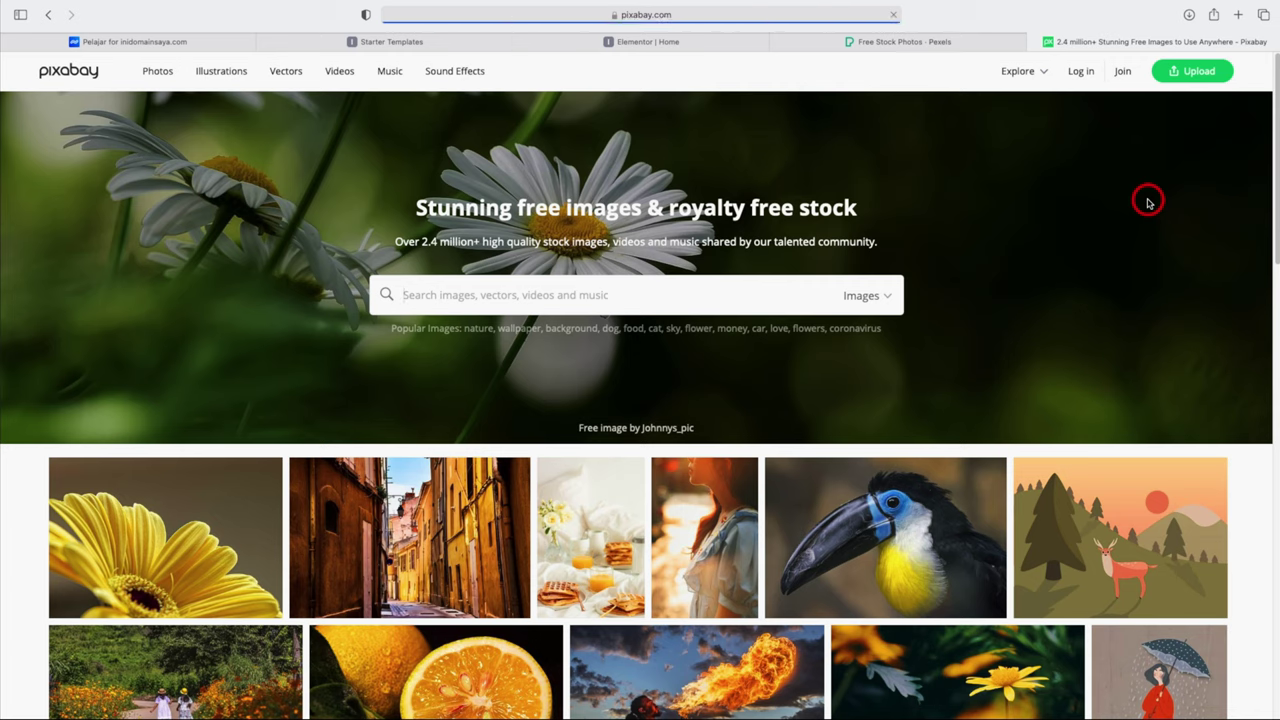
click(893, 45)
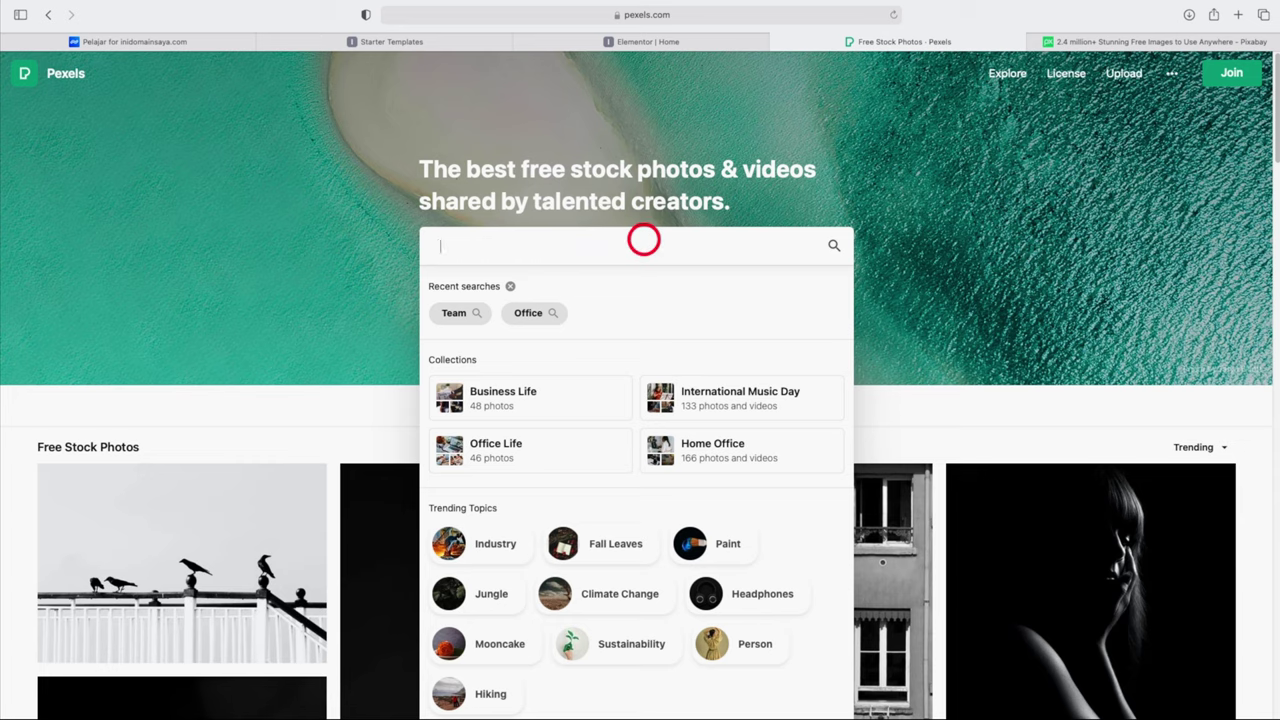
Step: Search Pexels for office team photos and scroll through the results
key(BackSpace)
text(o)
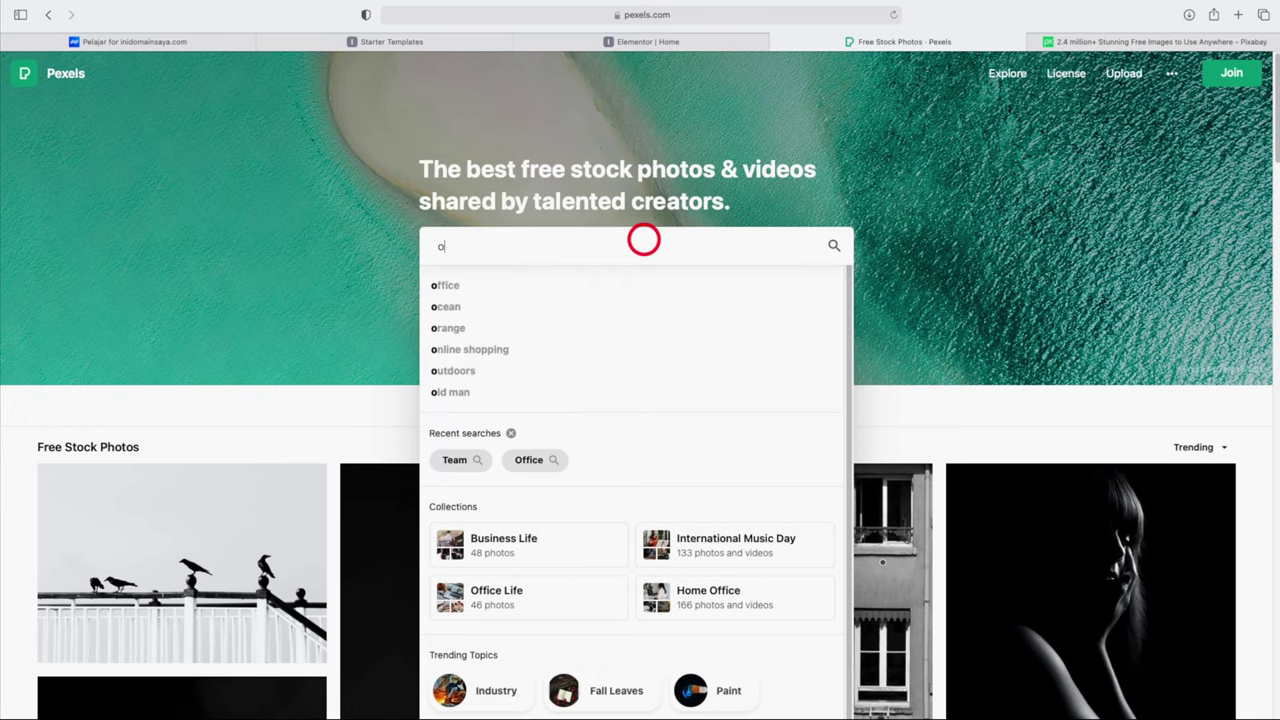
text(ffice)
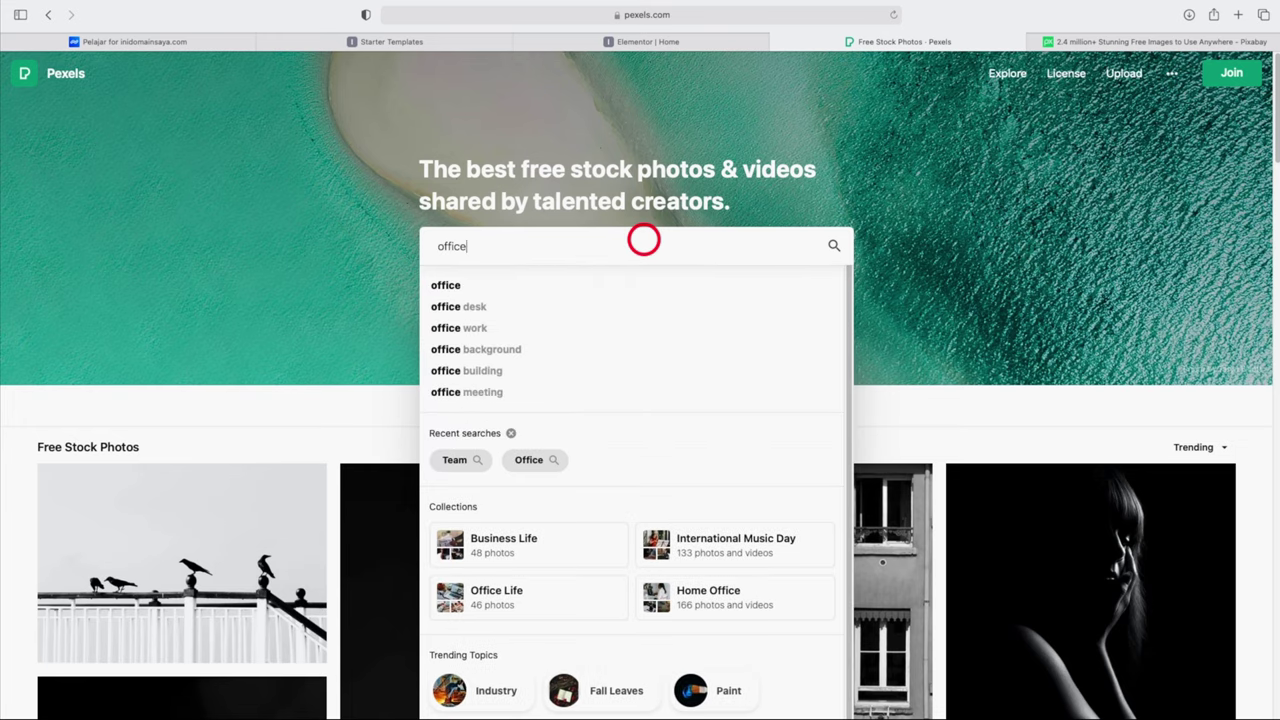
click(454, 459)
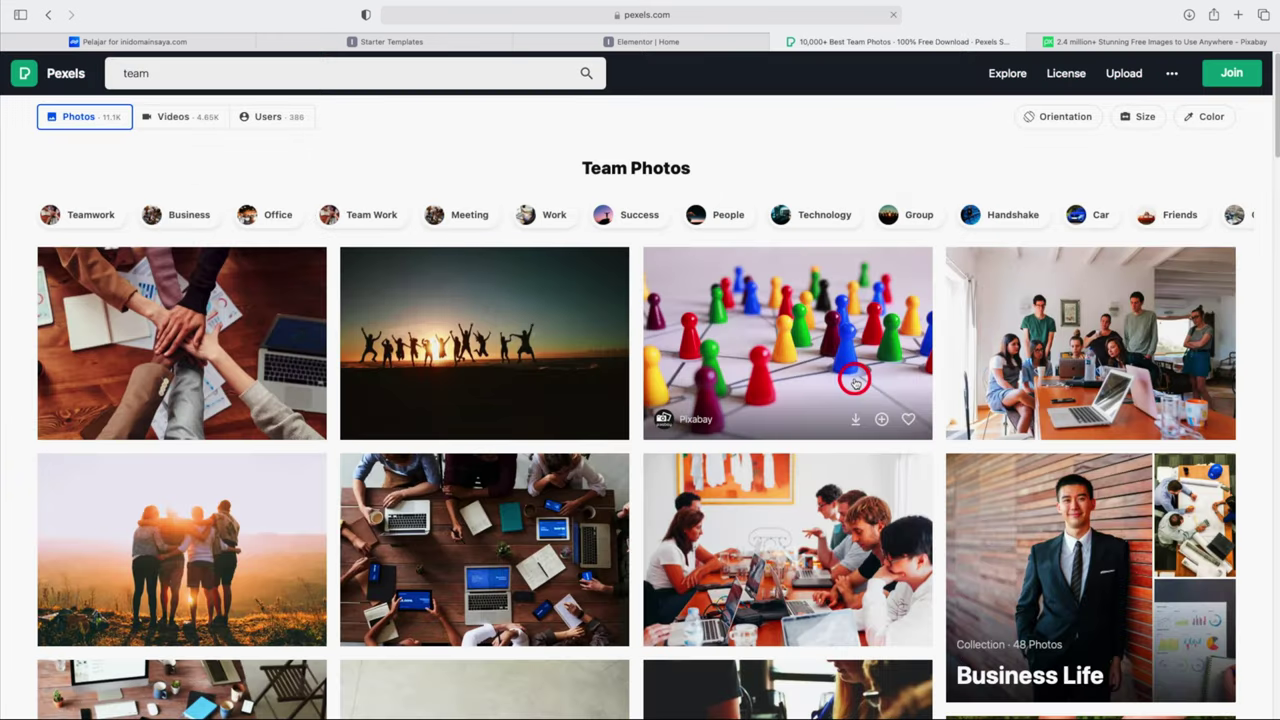
scroll(855, 383, down, 10)
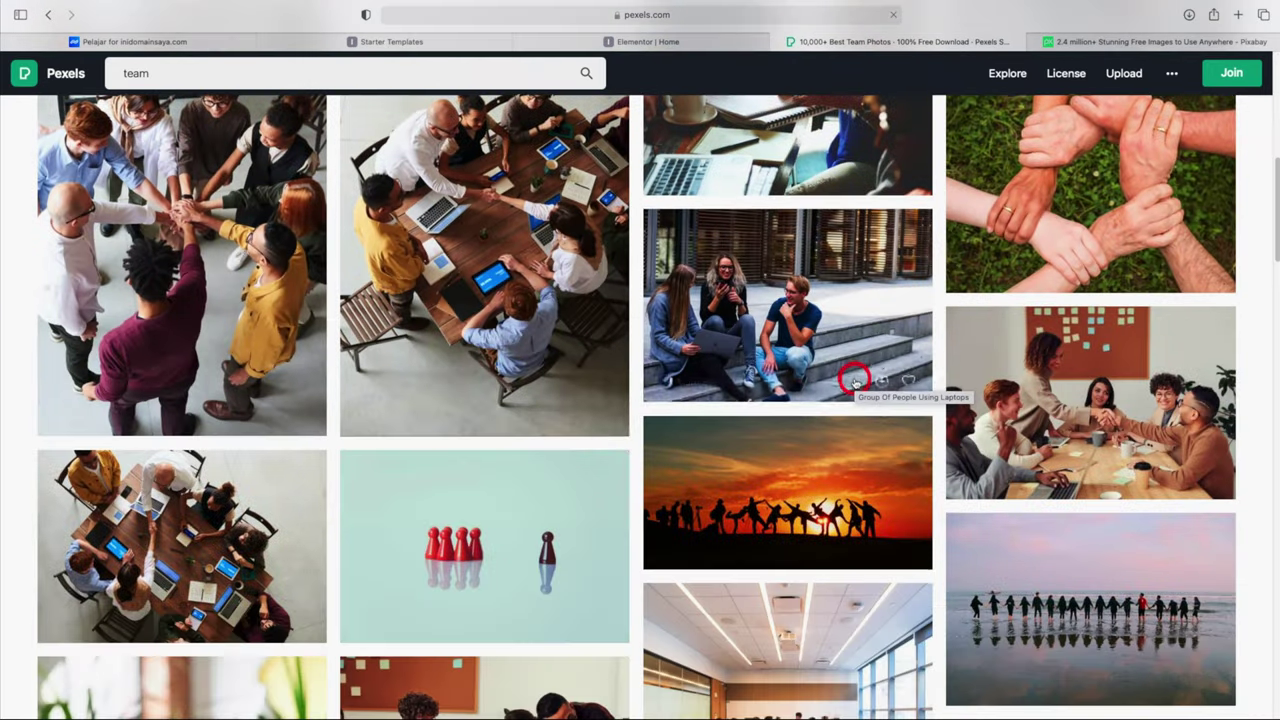
scroll(855, 383, down, 10)
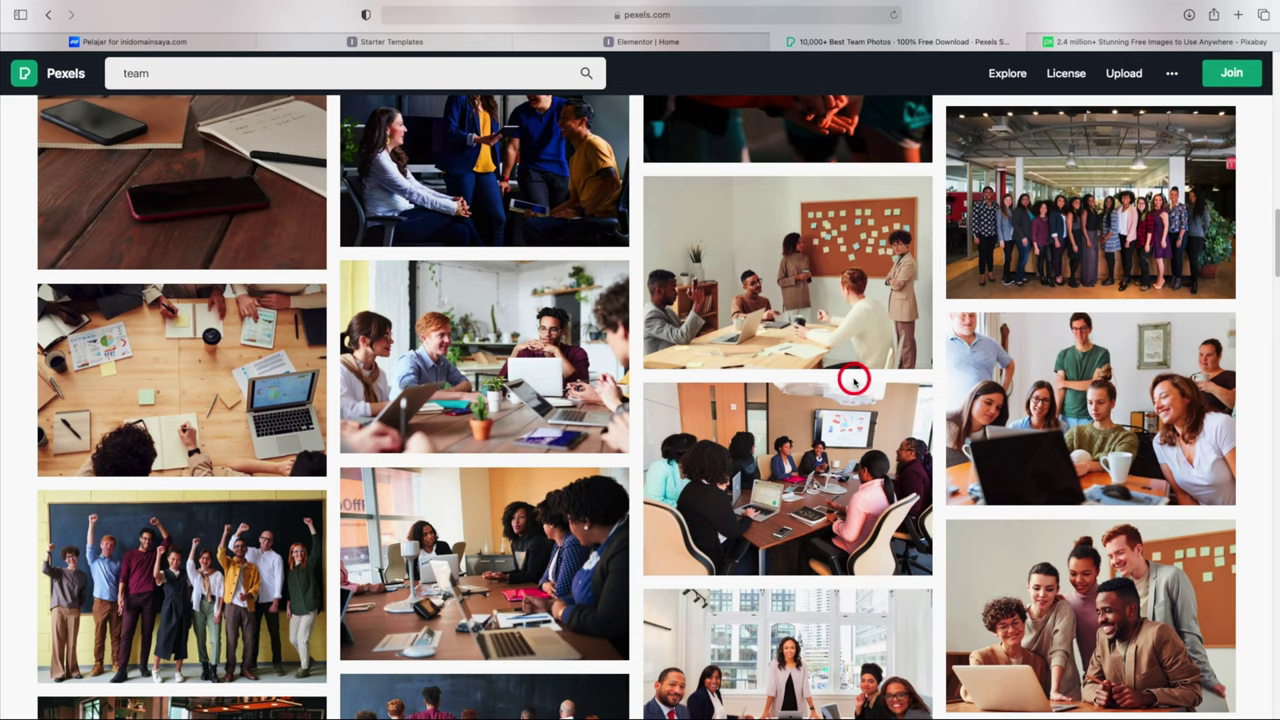
Step: Download the fauxels photo of people at laptops, then return to Pixabay
click(492, 366)
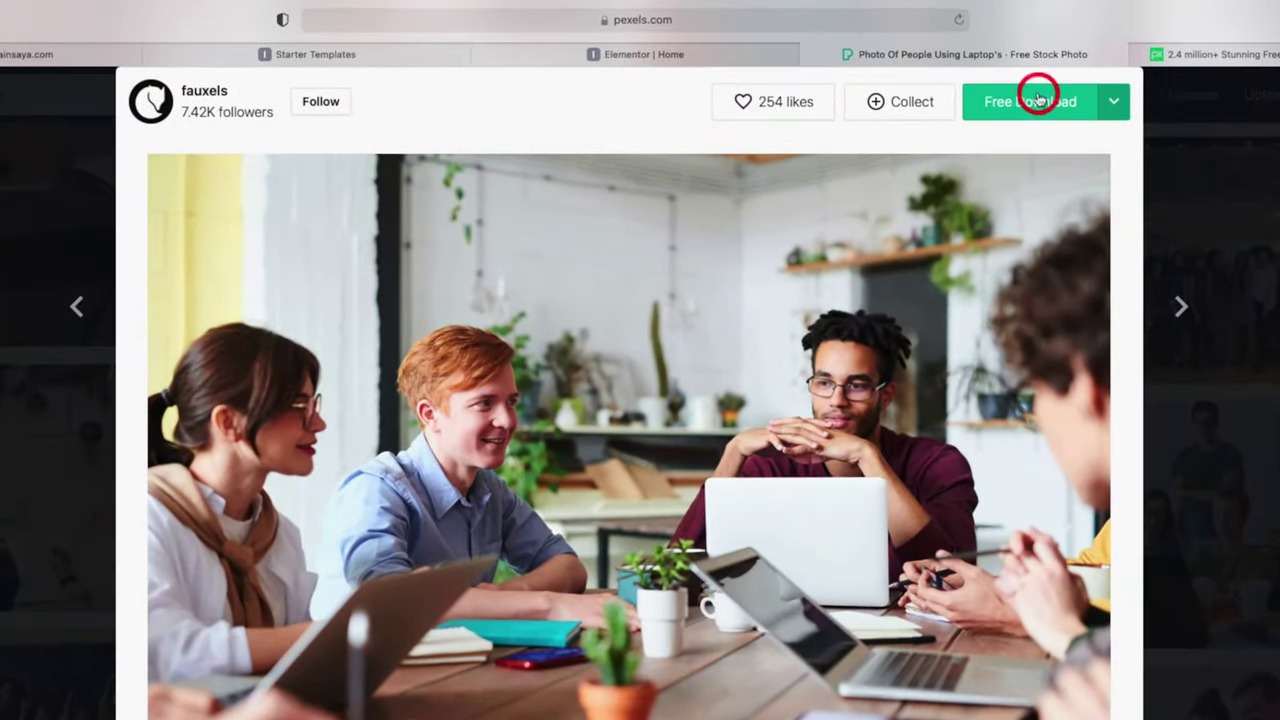
click(1034, 105)
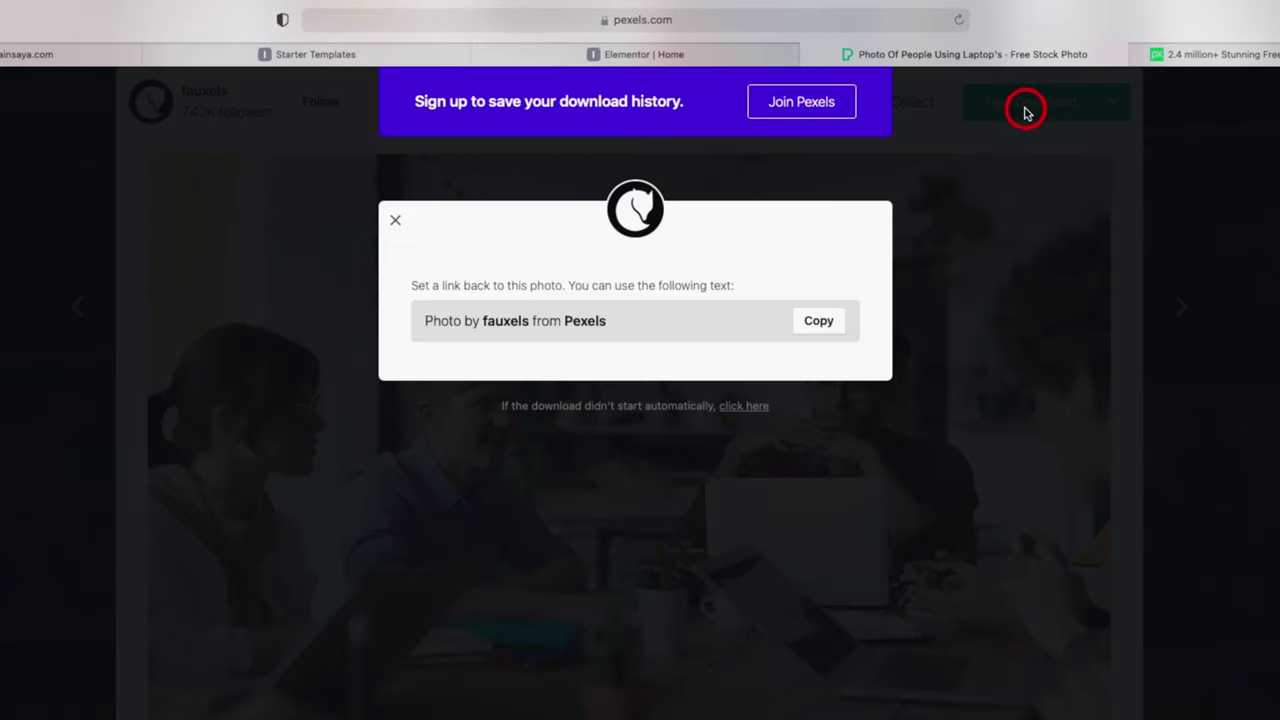
click(395, 220)
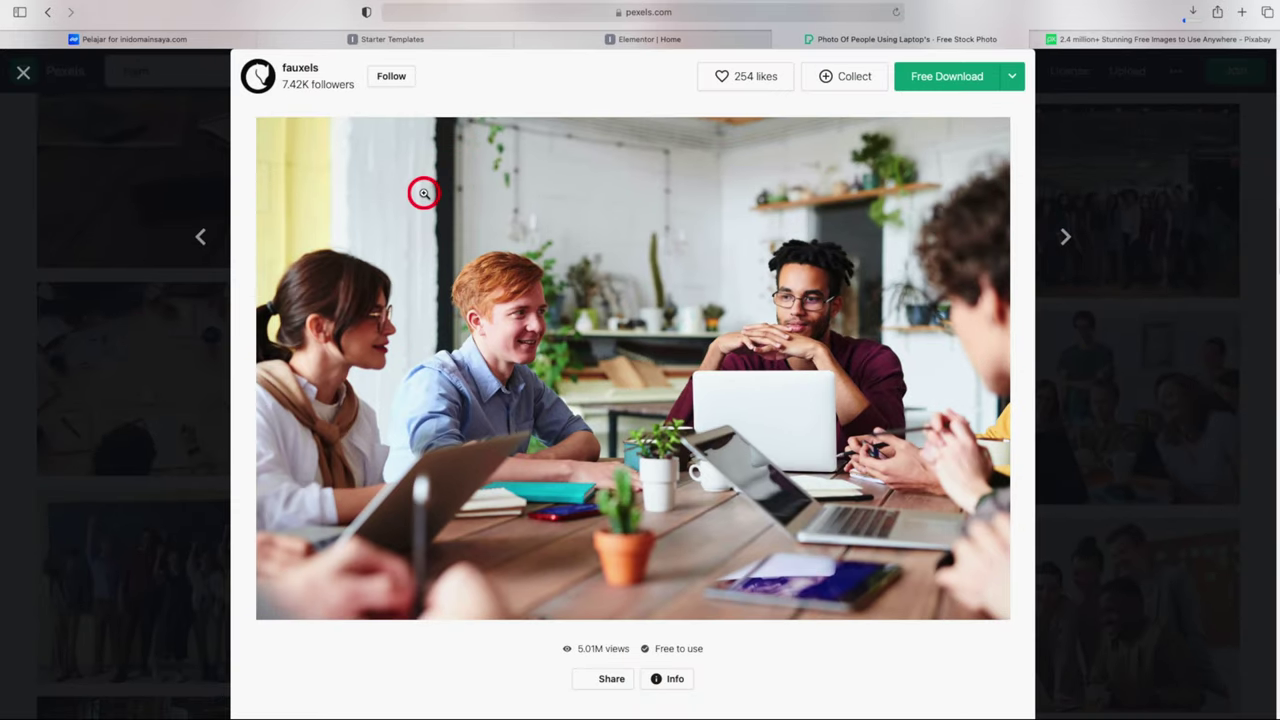
click(1104, 40)
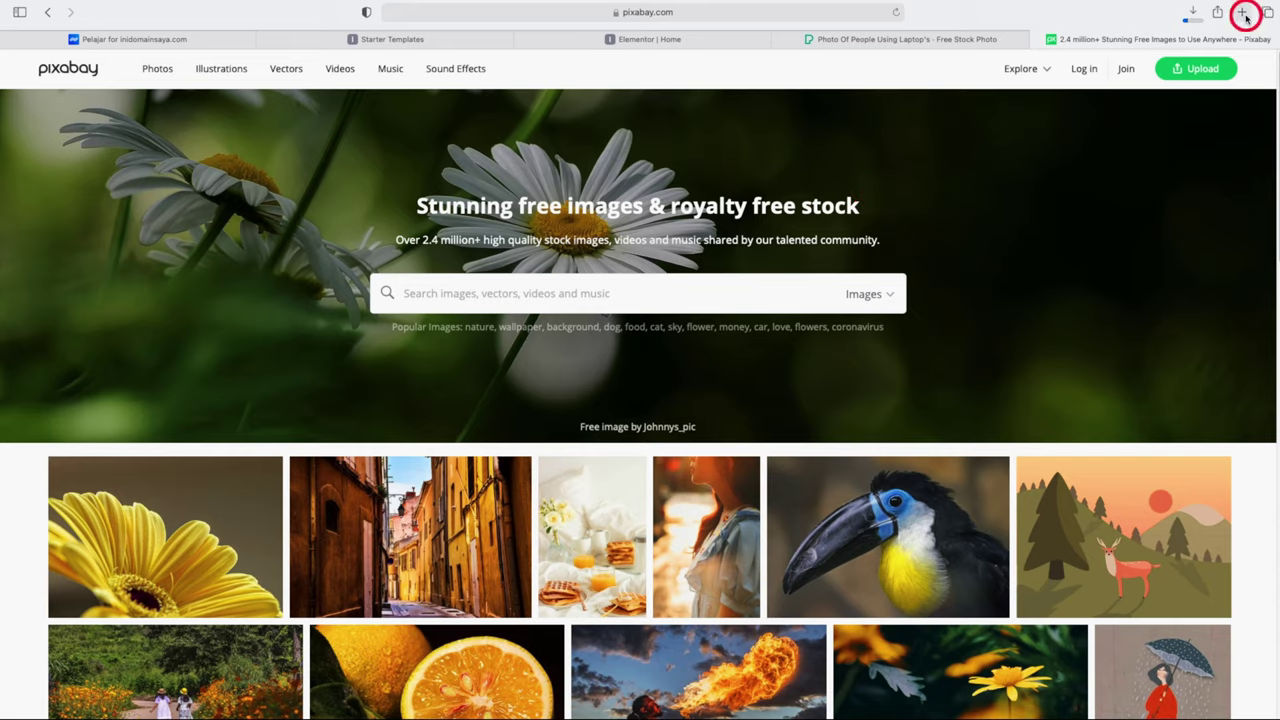
Step: Load photopea.com in a new tab, then return to the Elementor Home tab
click(1243, 13)
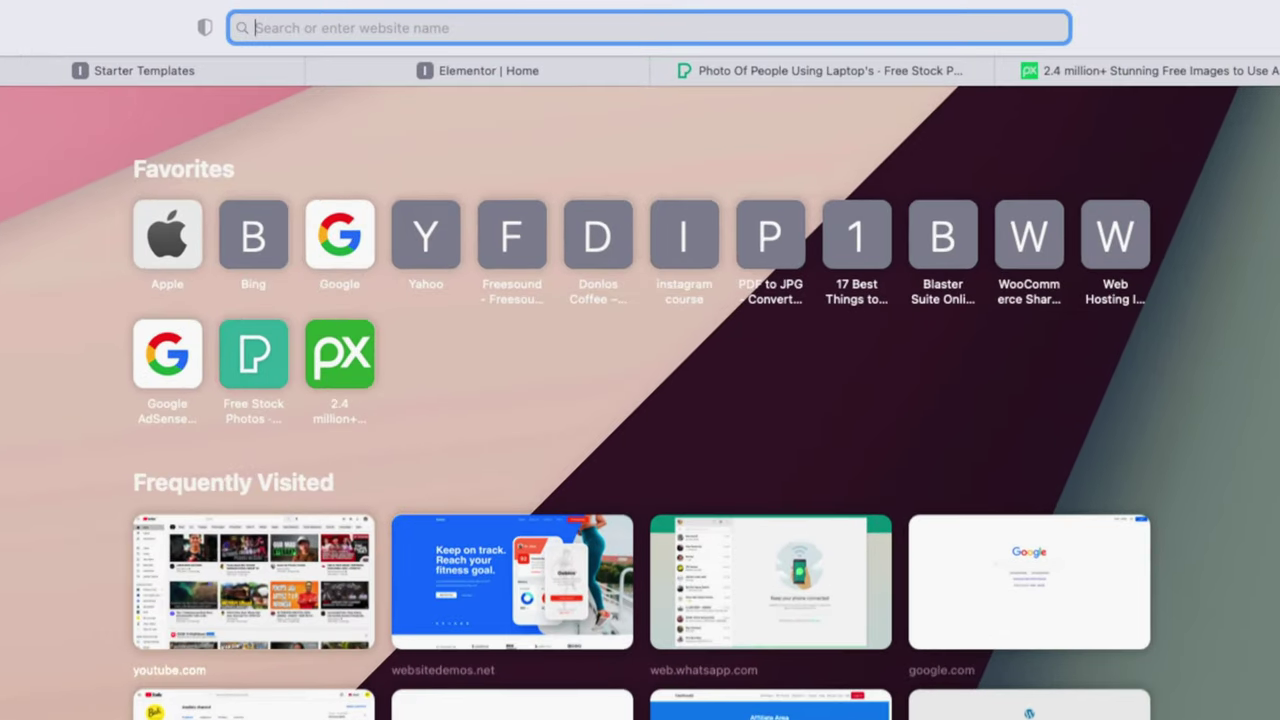
text(ph)
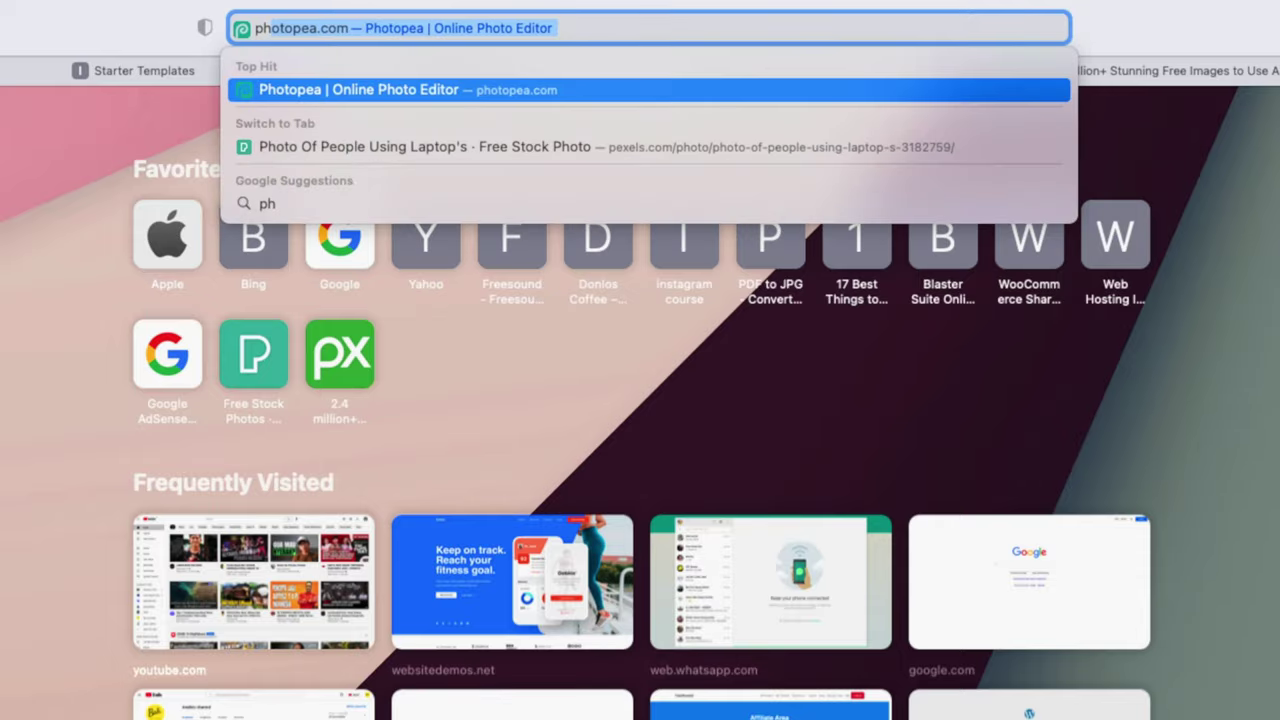
key(Return)
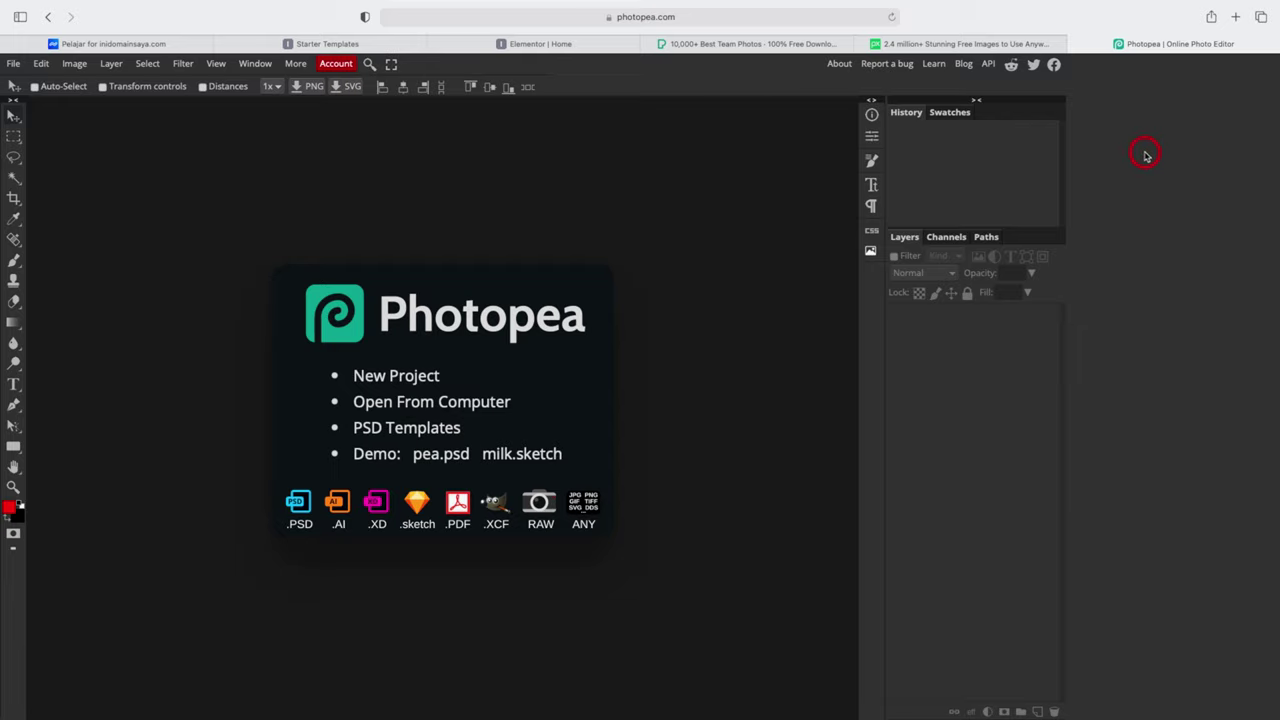
click(553, 45)
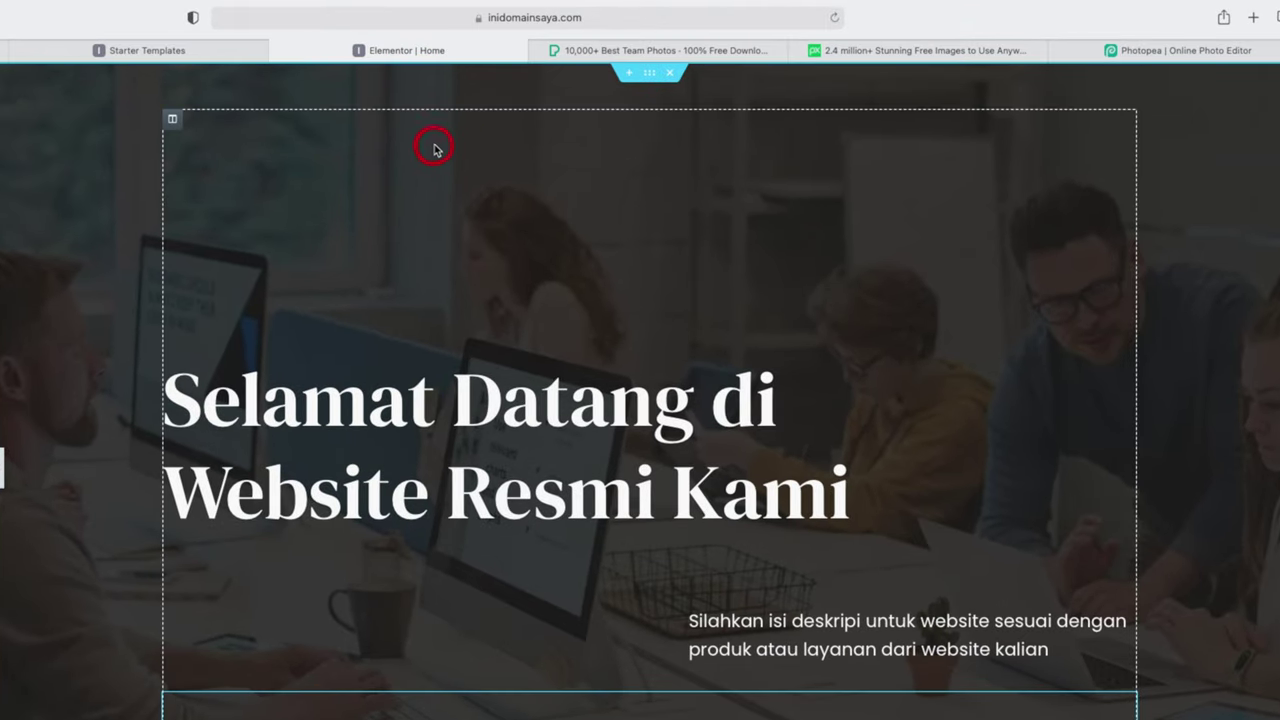
Step: Check that the hero background image hero-bg1 is 1920 × 1027, then switch to Photopea
click(648, 77)
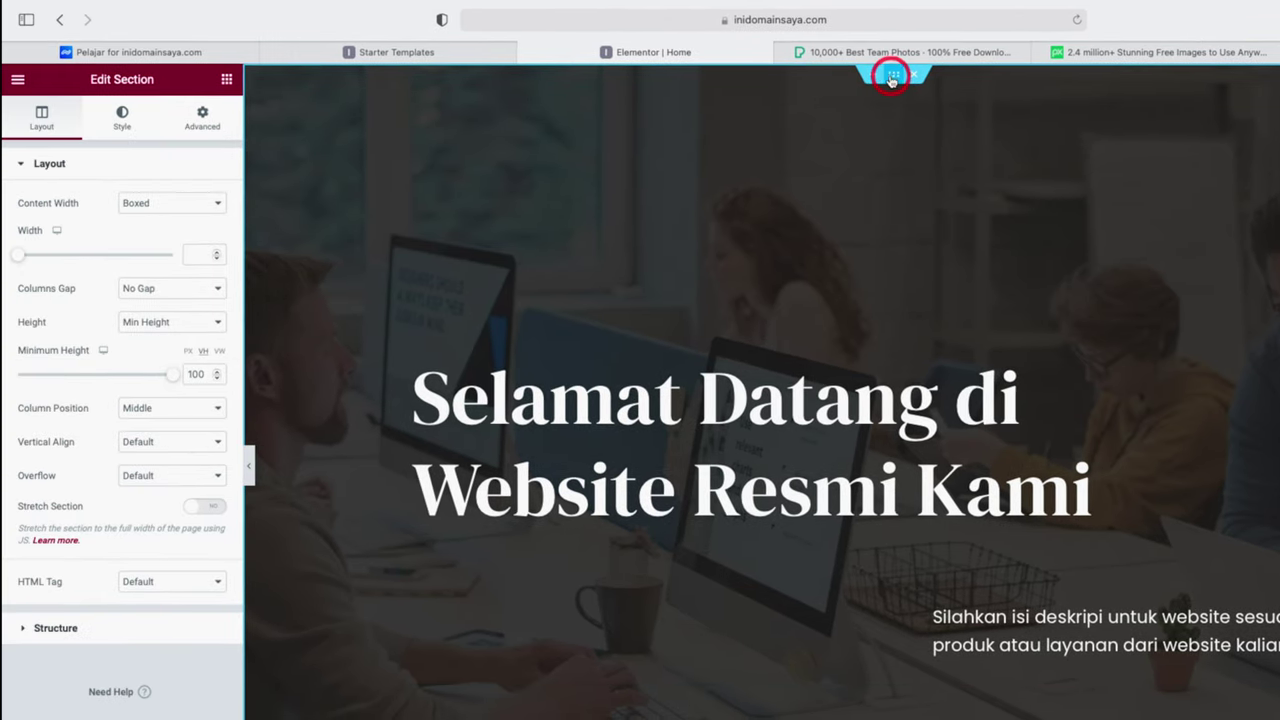
click(121, 117)
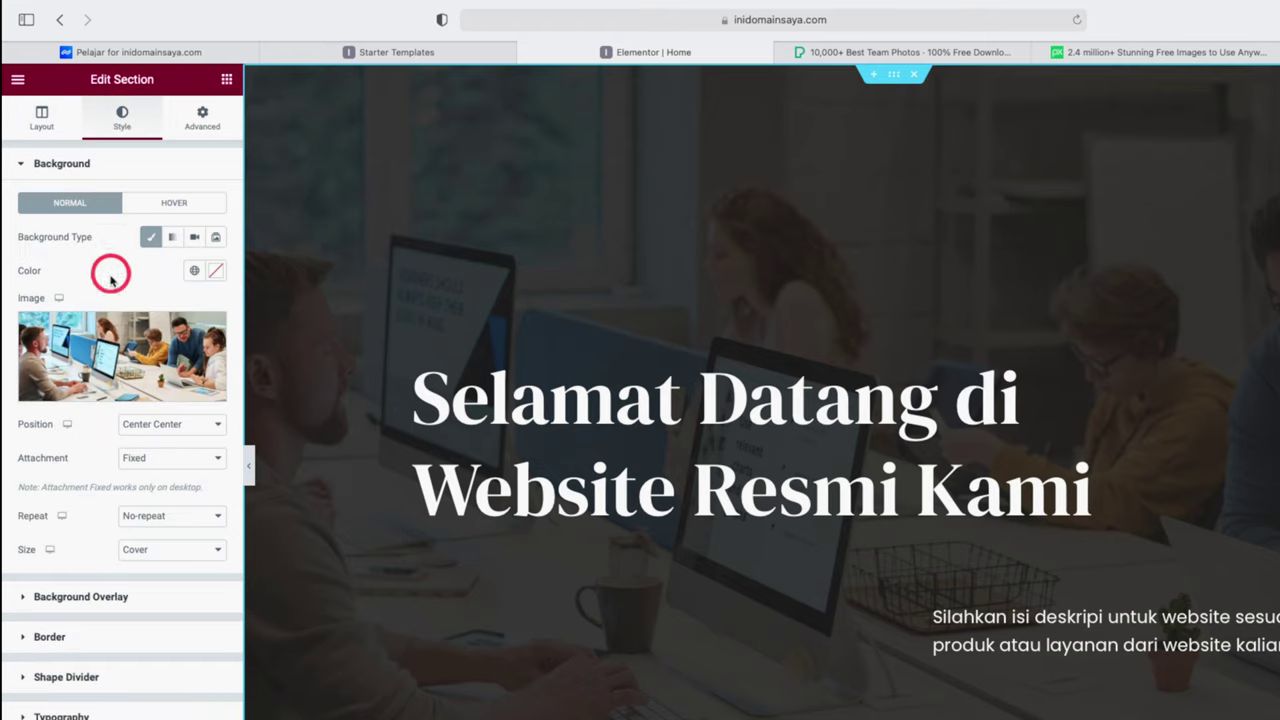
mouse_move(104, 333)
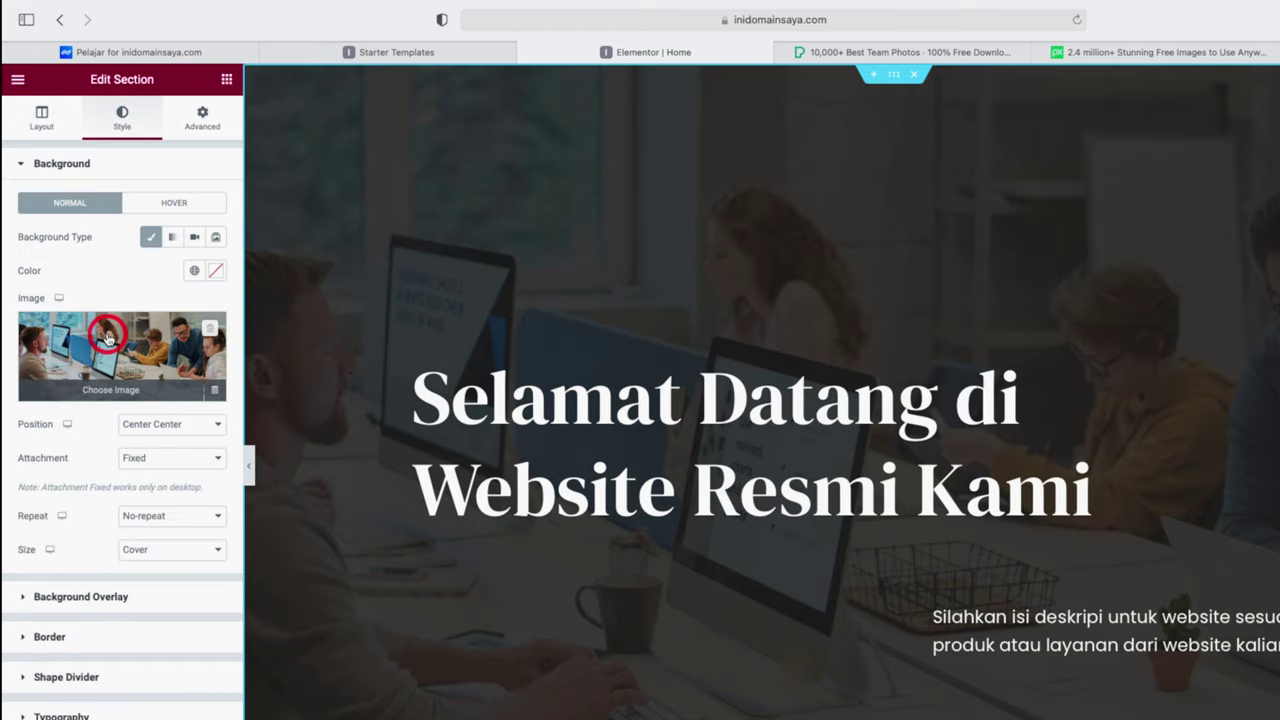
click(107, 337)
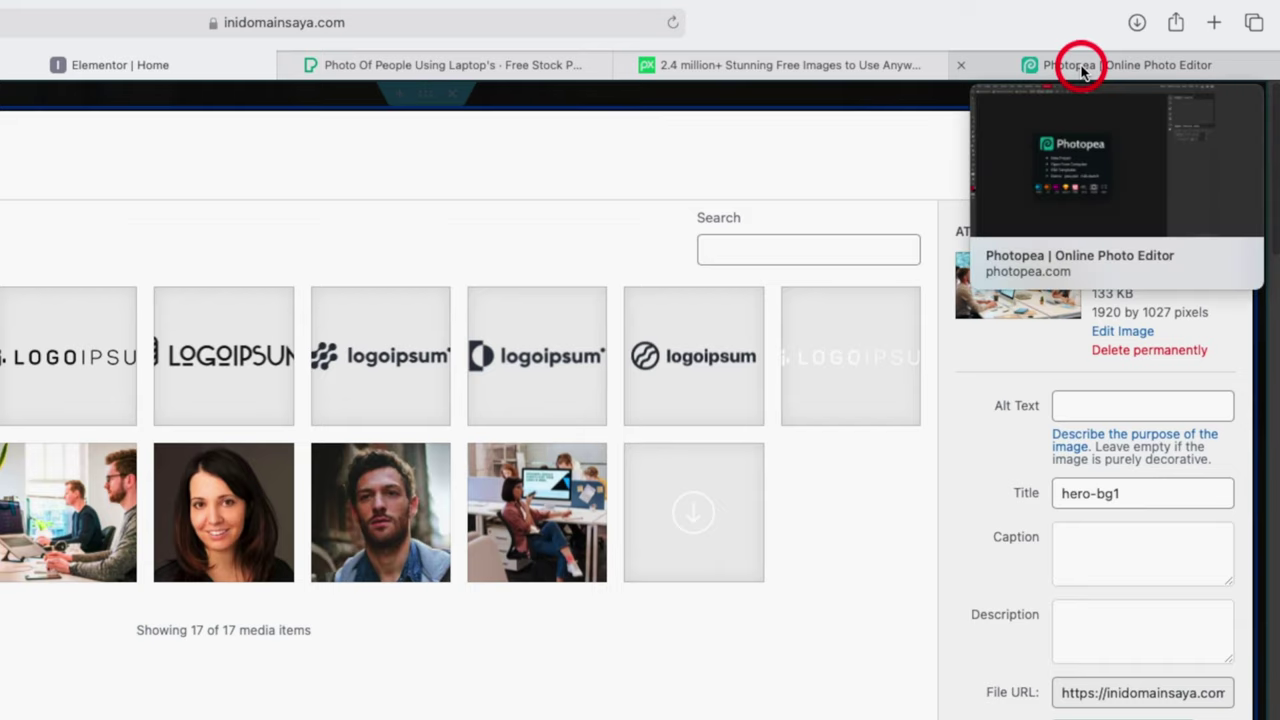
click(1080, 66)
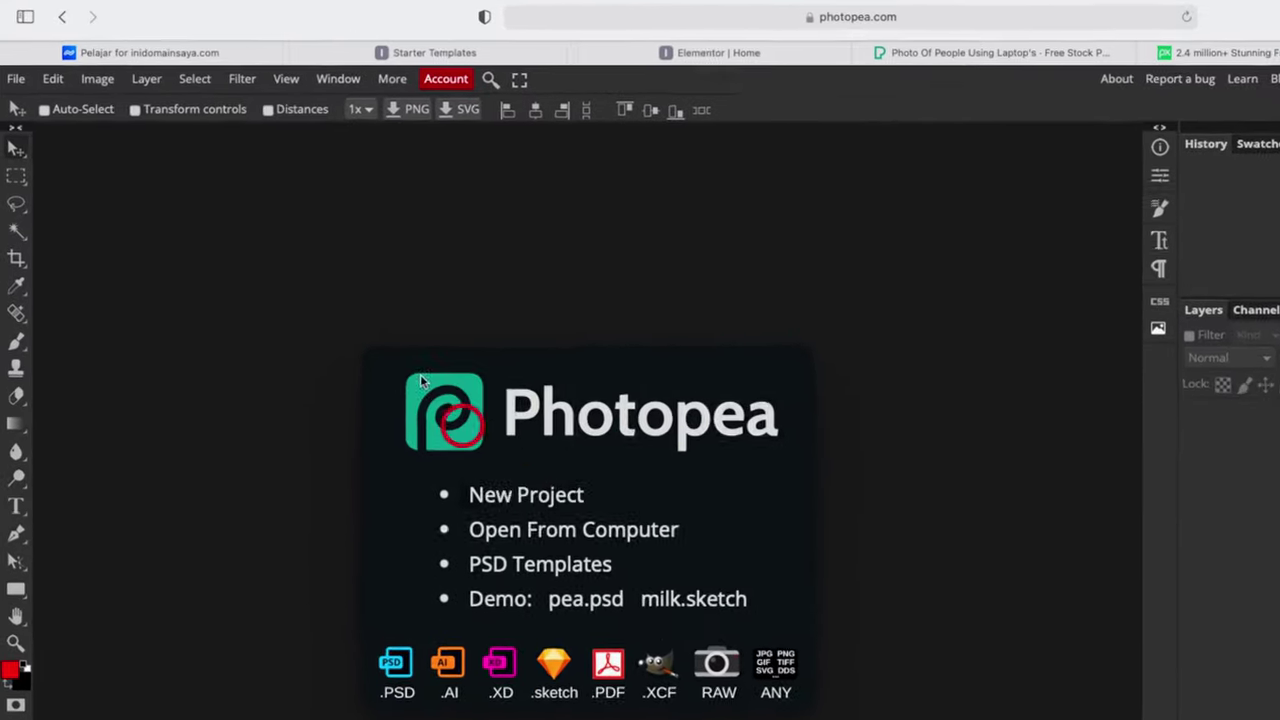
Step: Open the downloaded pexels-fauxels-3182759 photo in Photopea
click(16, 79)
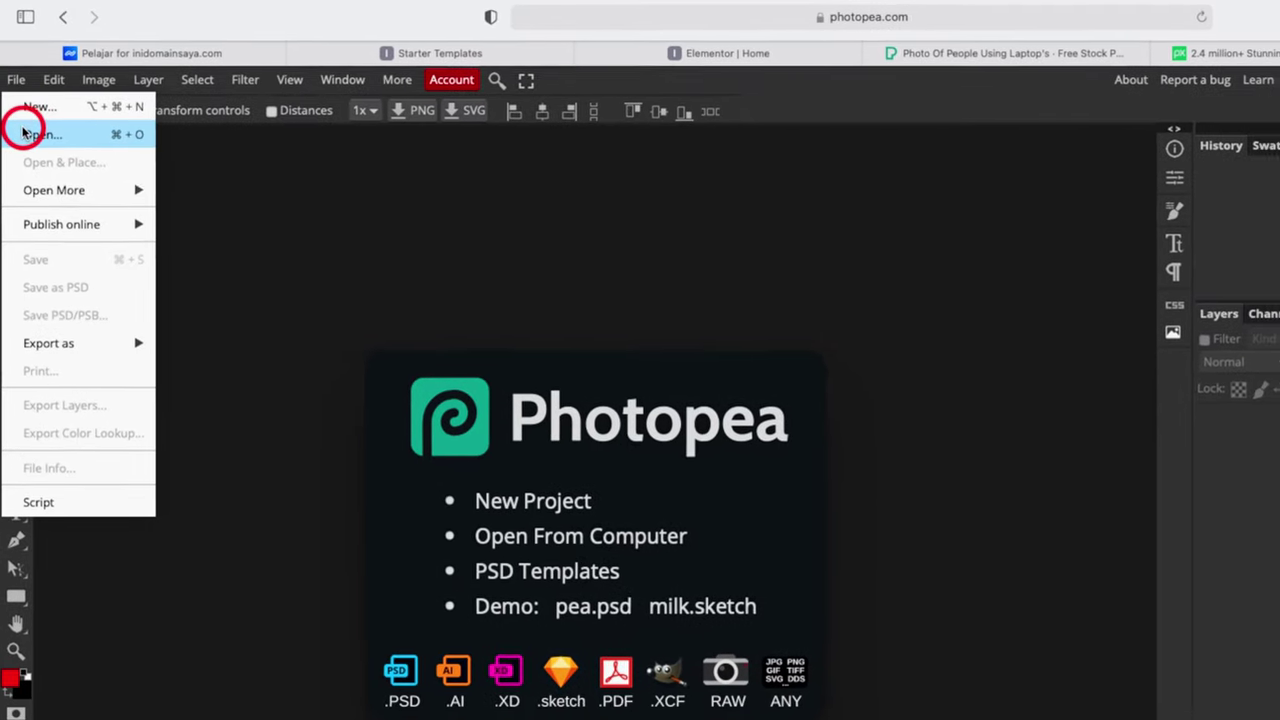
click(22, 126)
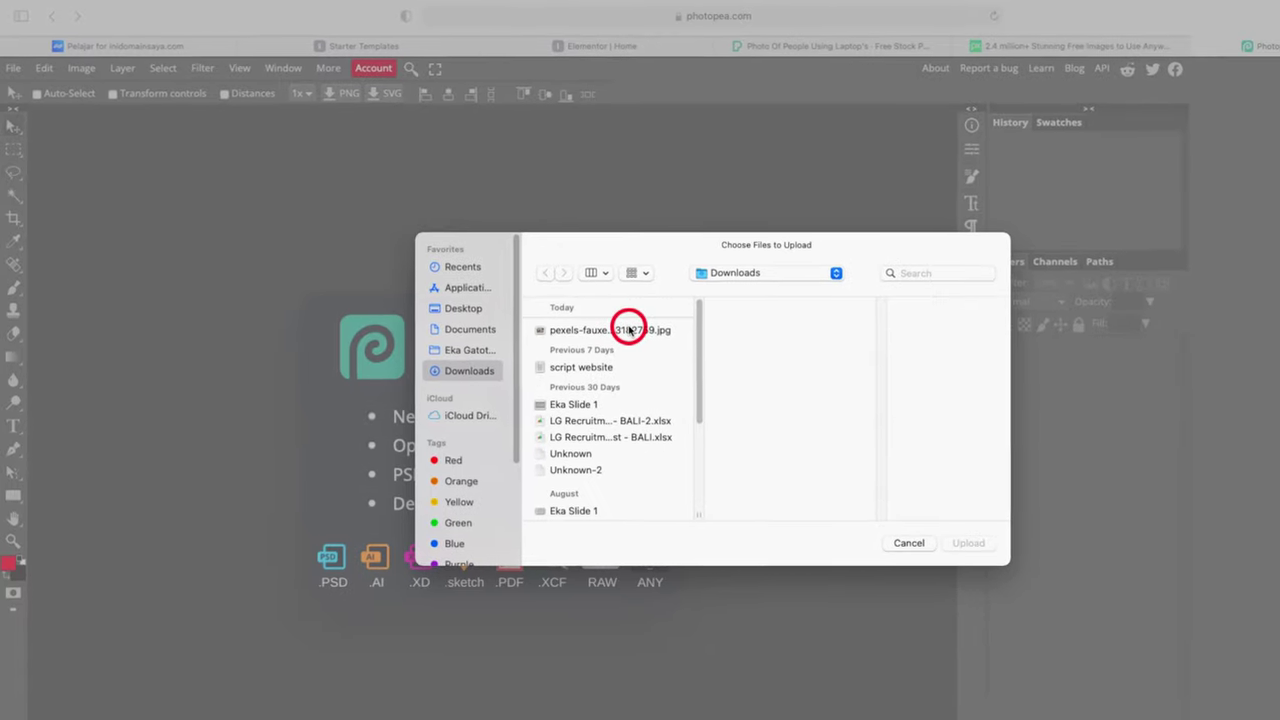
click(630, 338)
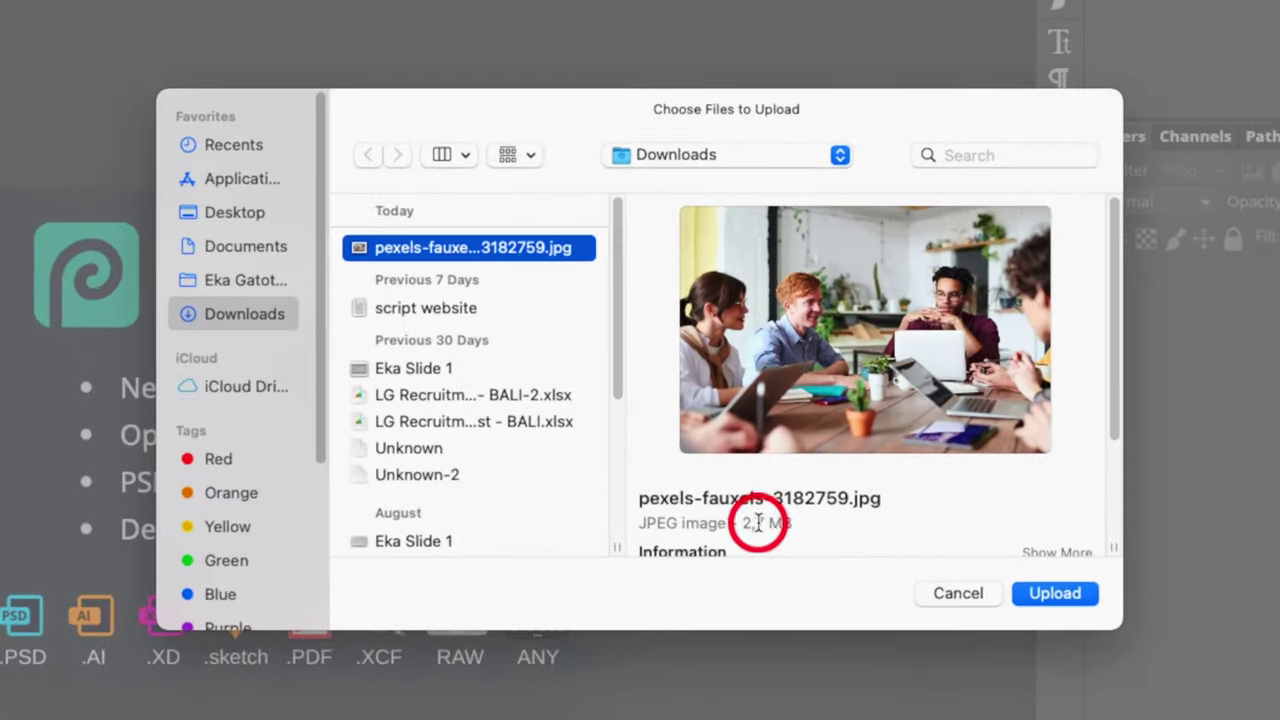
click(1050, 594)
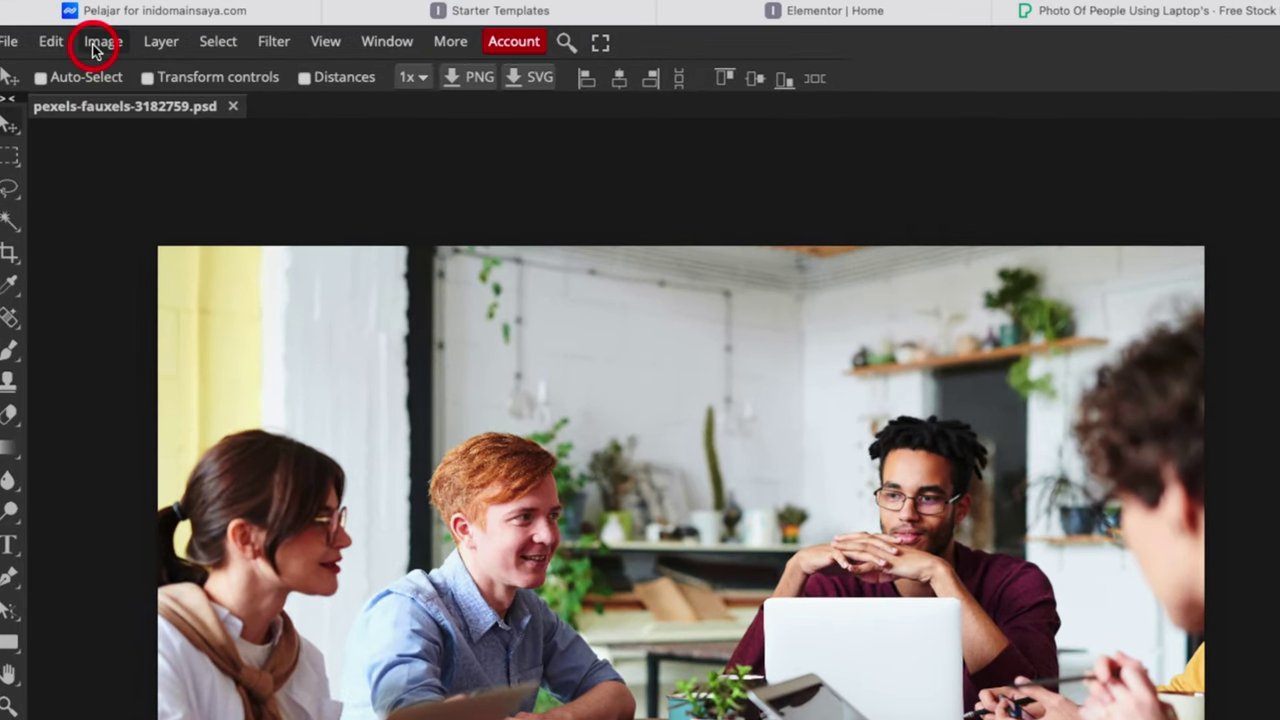
Step: Resize the image to 1920 px wide, giving 1920 × 1280
click(80, 34)
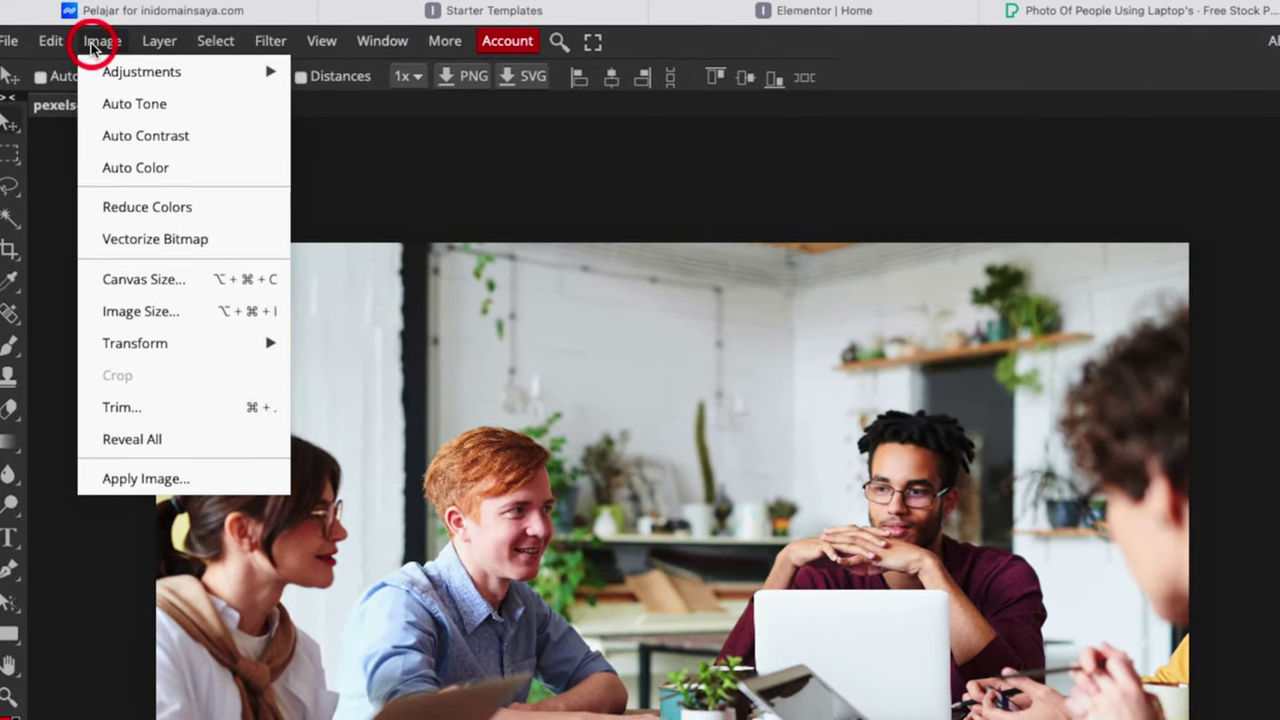
click(133, 312)
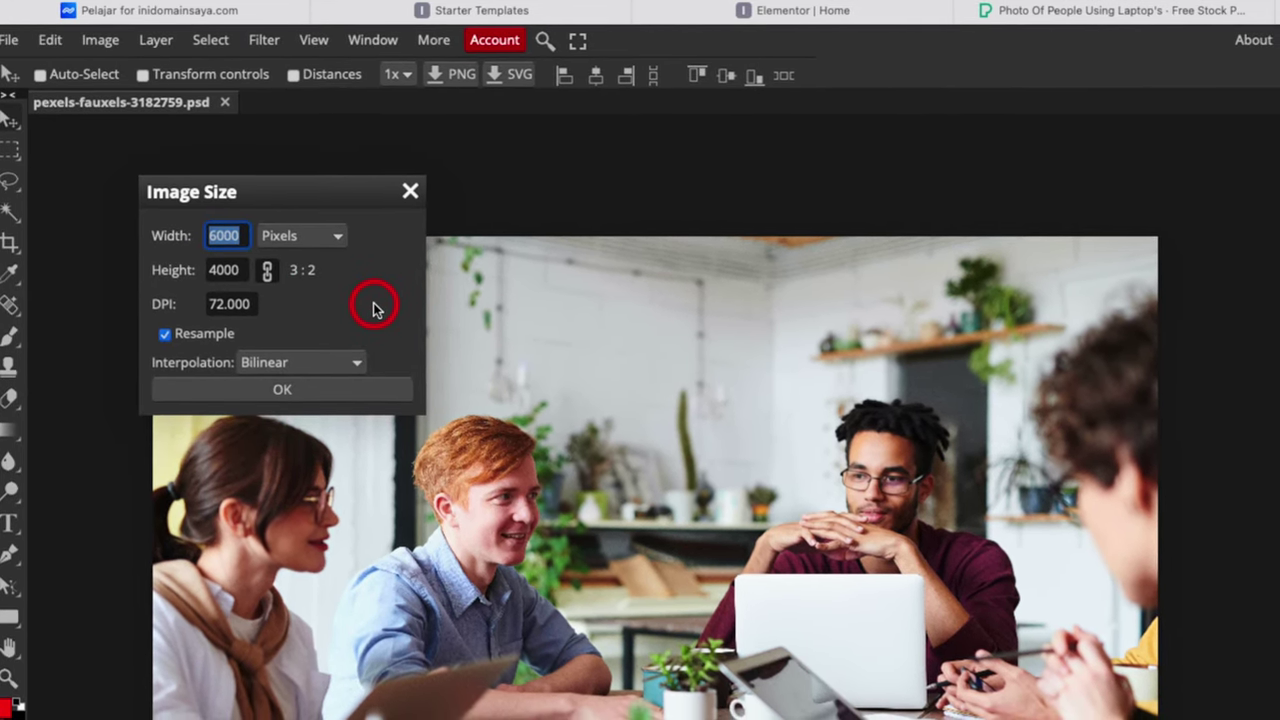
text(1920)
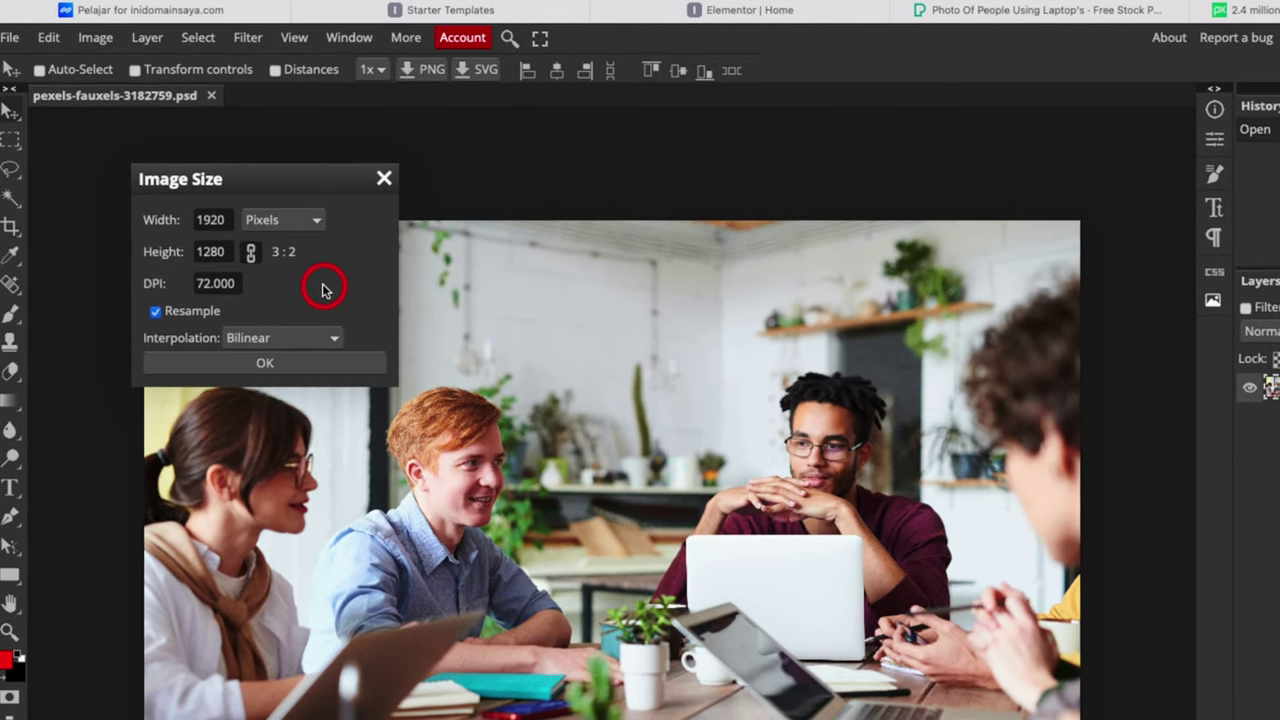
click(305, 366)
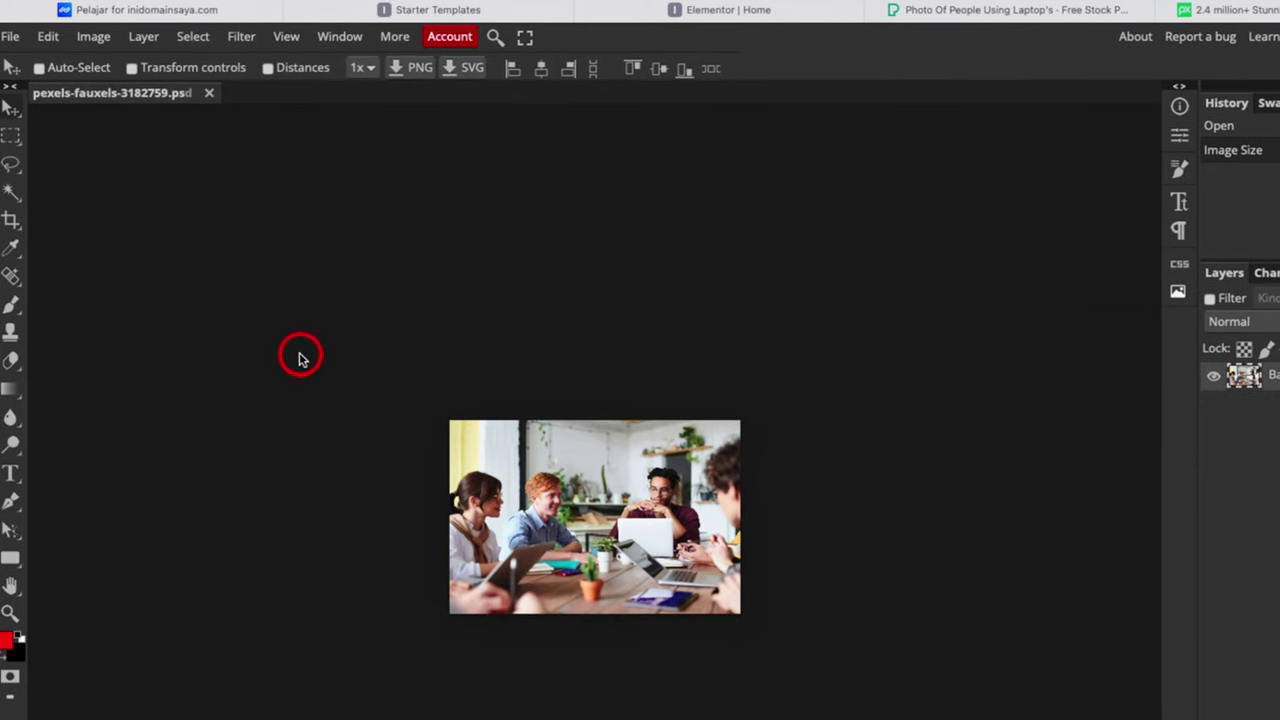
Step: Set the canvas height to 1027 px to match hero-bg1, and reposition the photo
click(83, 44)
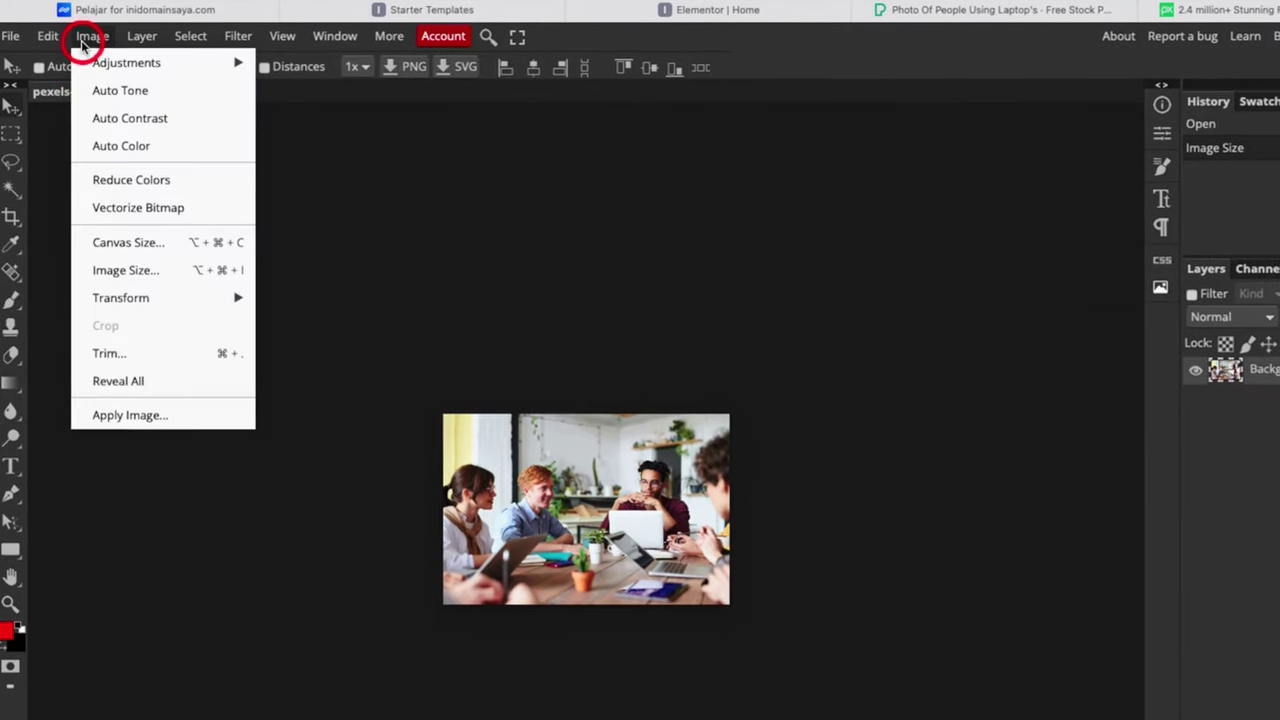
click(114, 241)
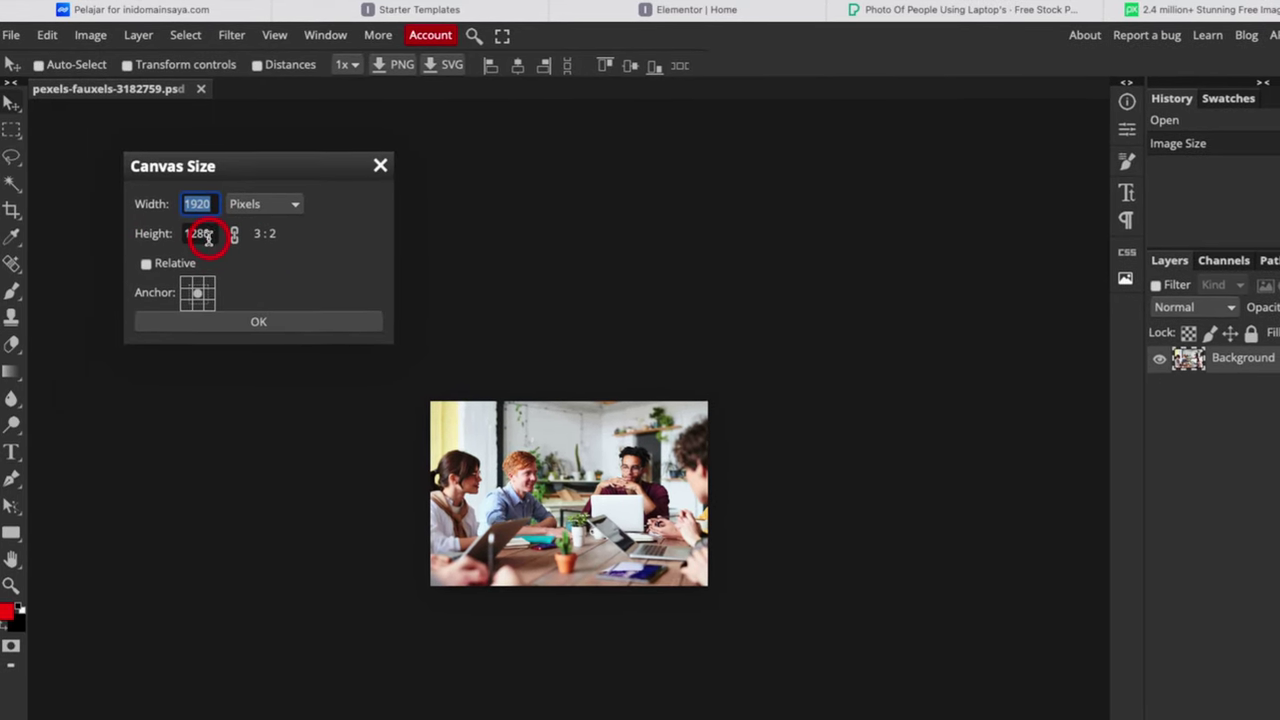
text(1)
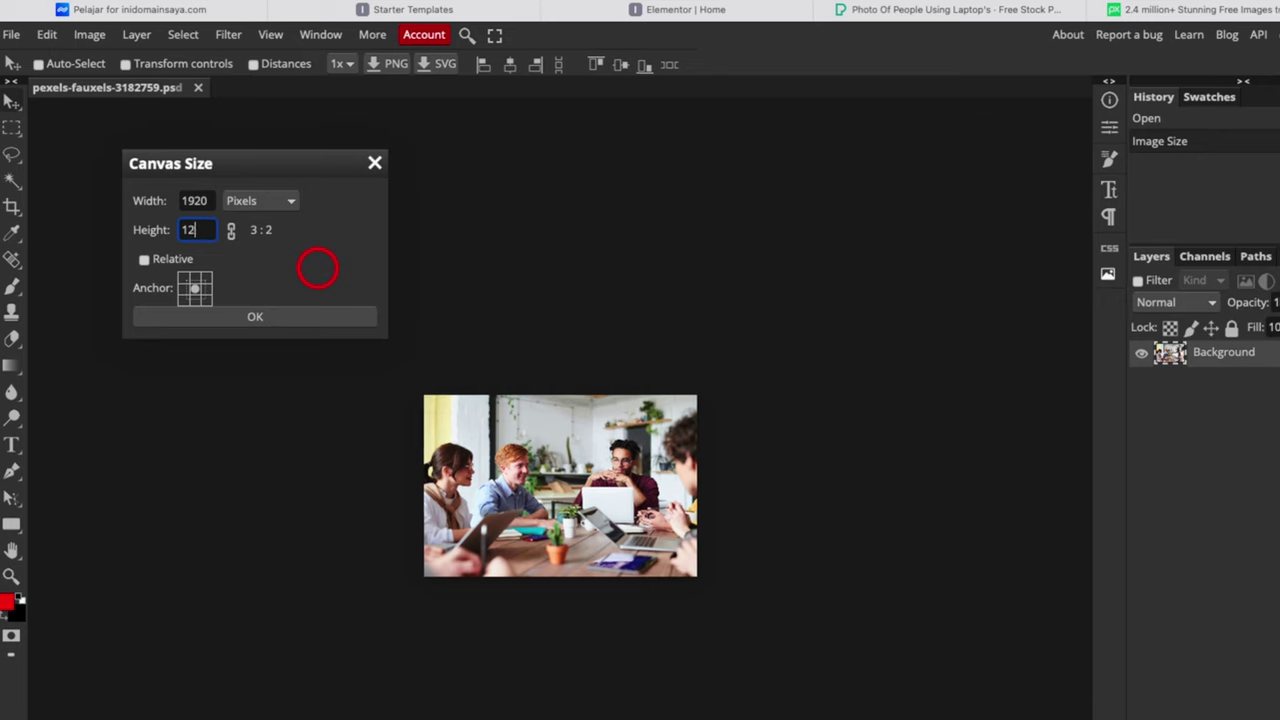
text(02)
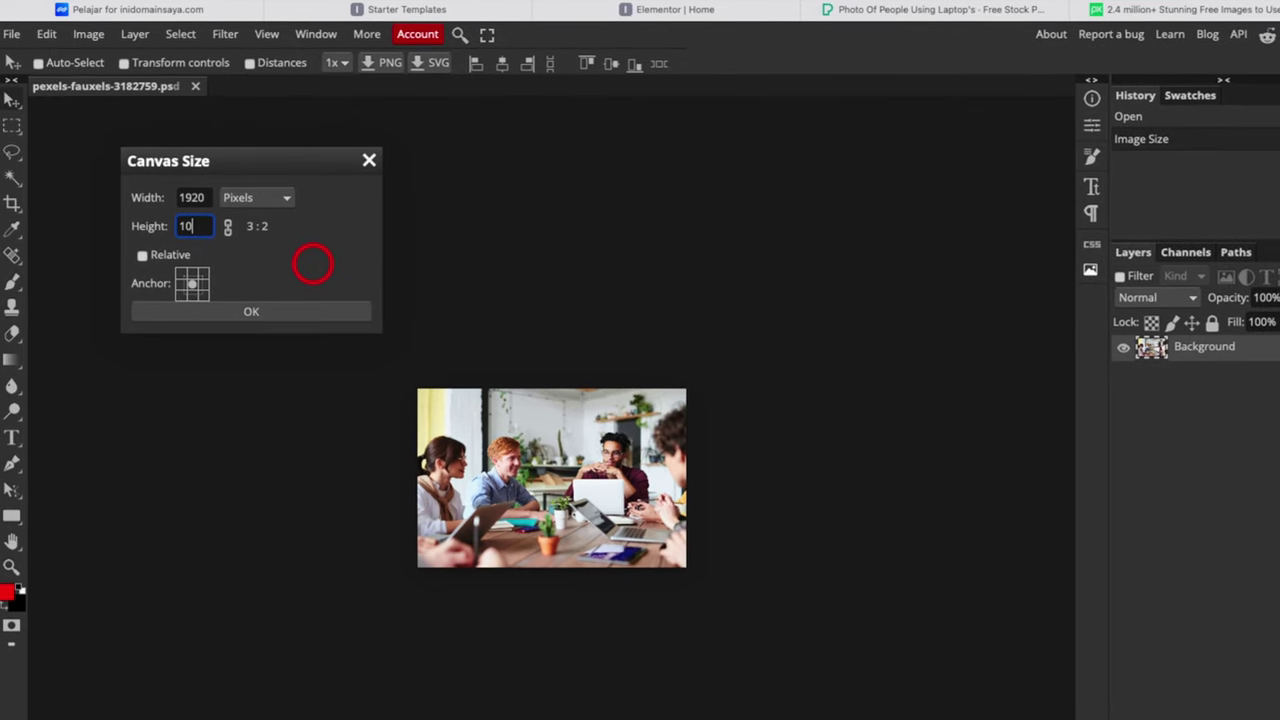
text(7)
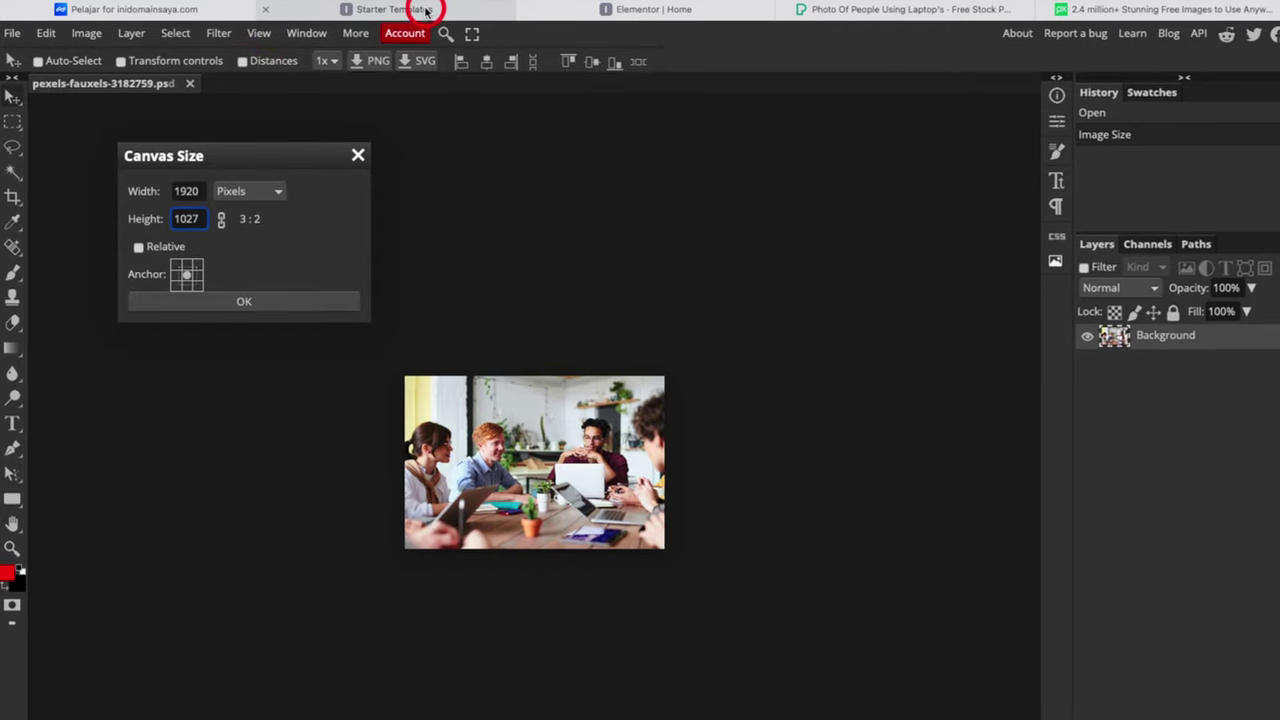
click(590, 9)
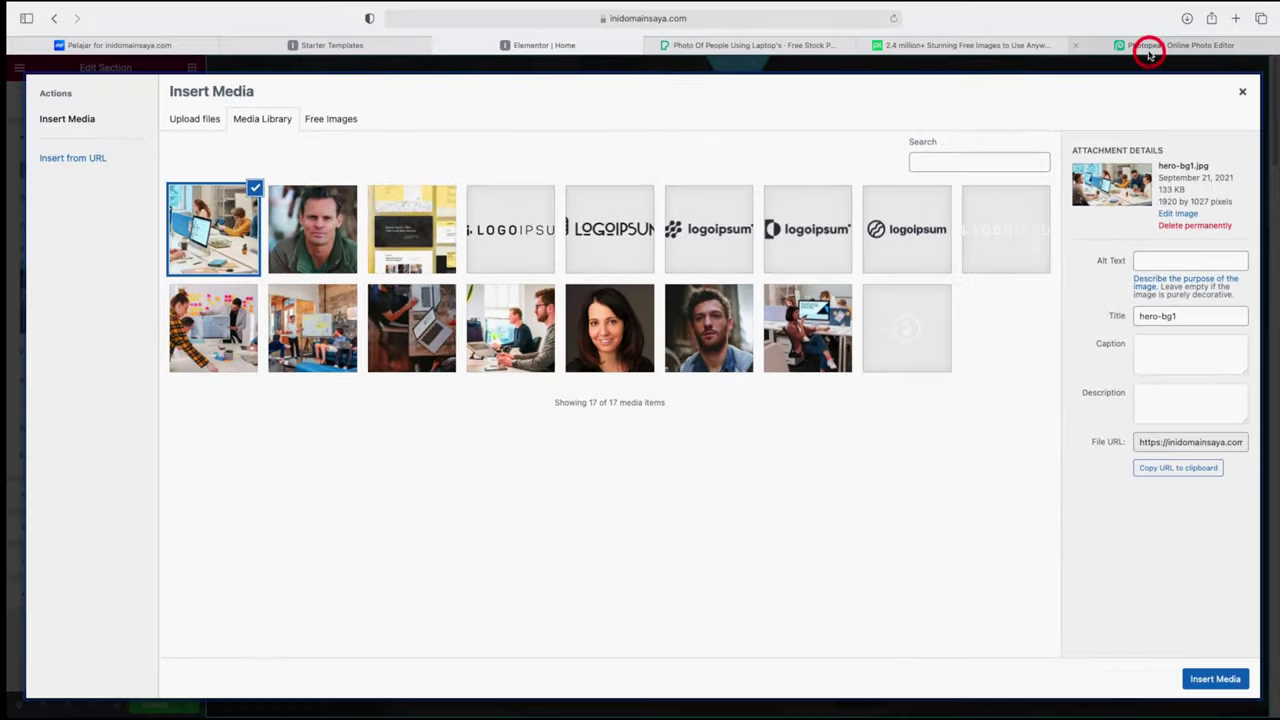
click(1124, 30)
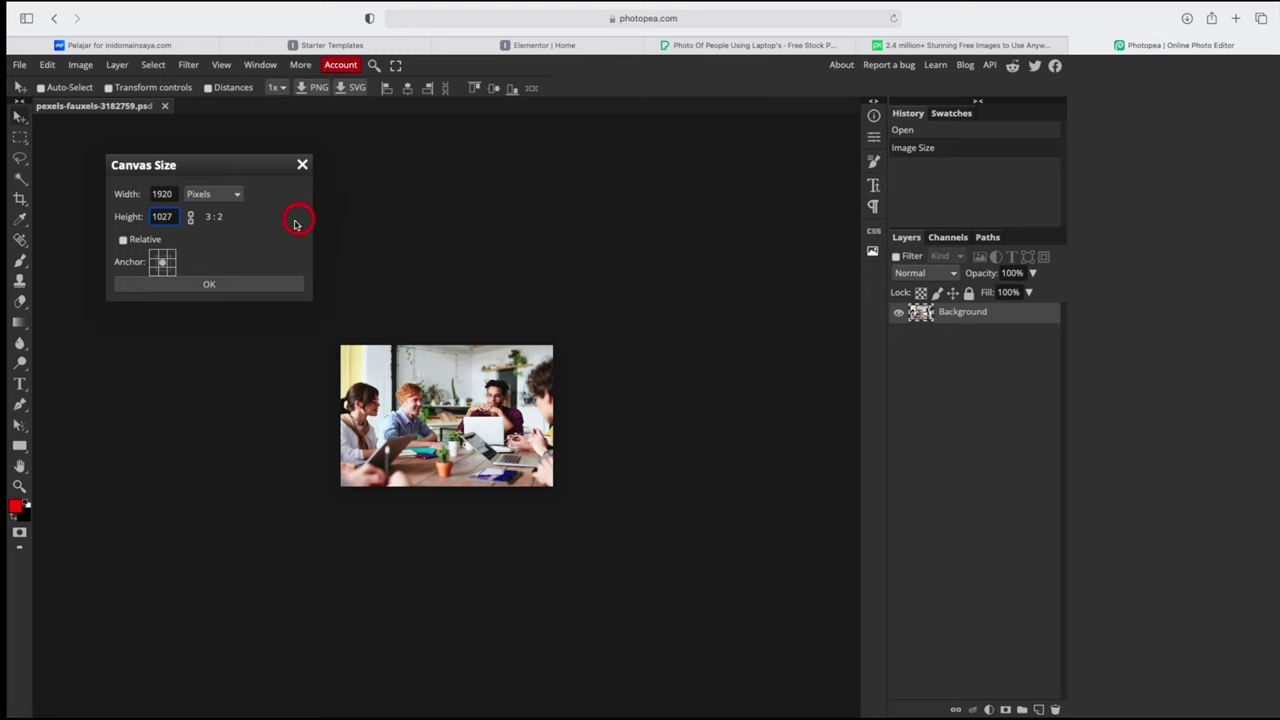
click(229, 284)
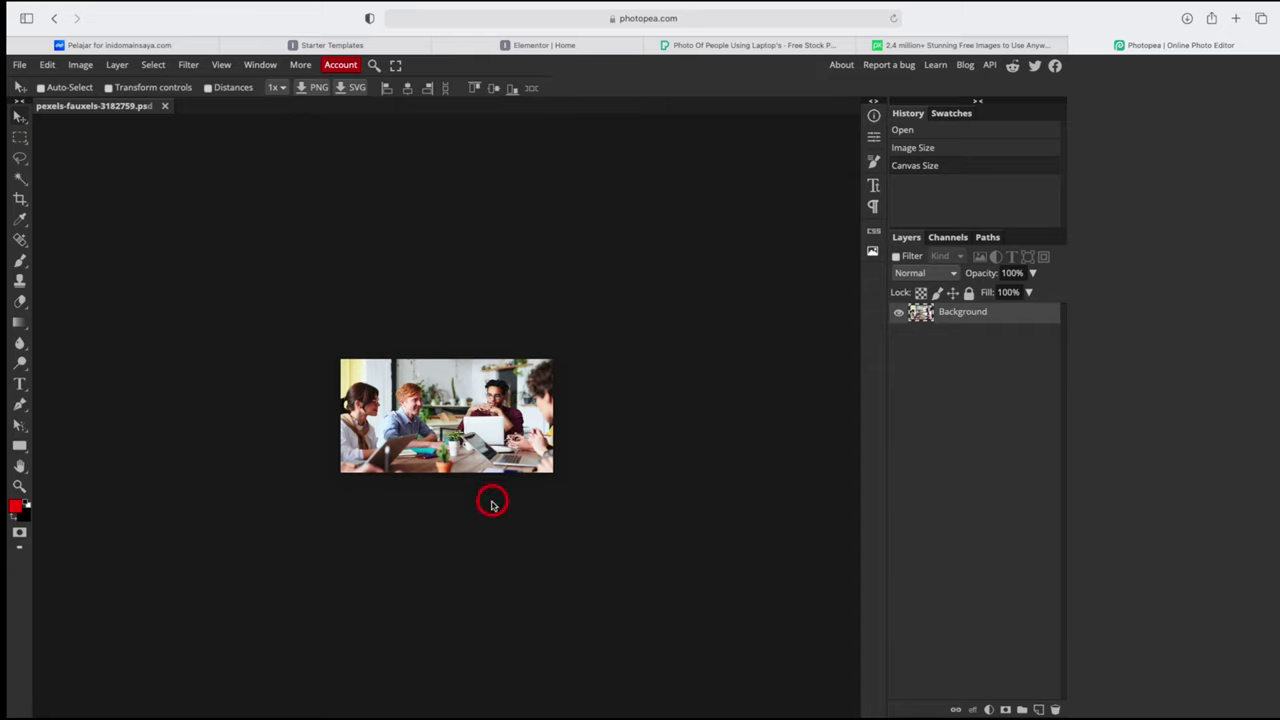
drag(488, 441, 488, 438)
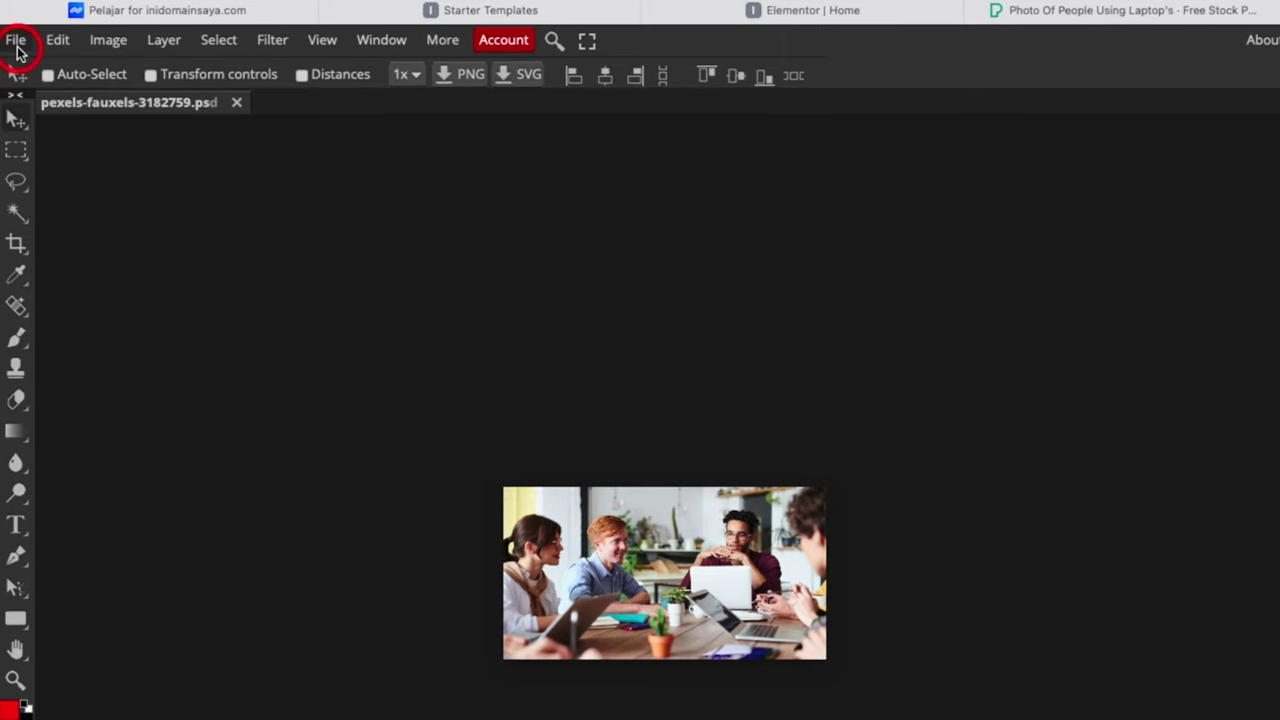
Step: Export the 1920 × 1027 photo as a JPG at 70% quality
click(16, 45)
mouse_move(80, 328)
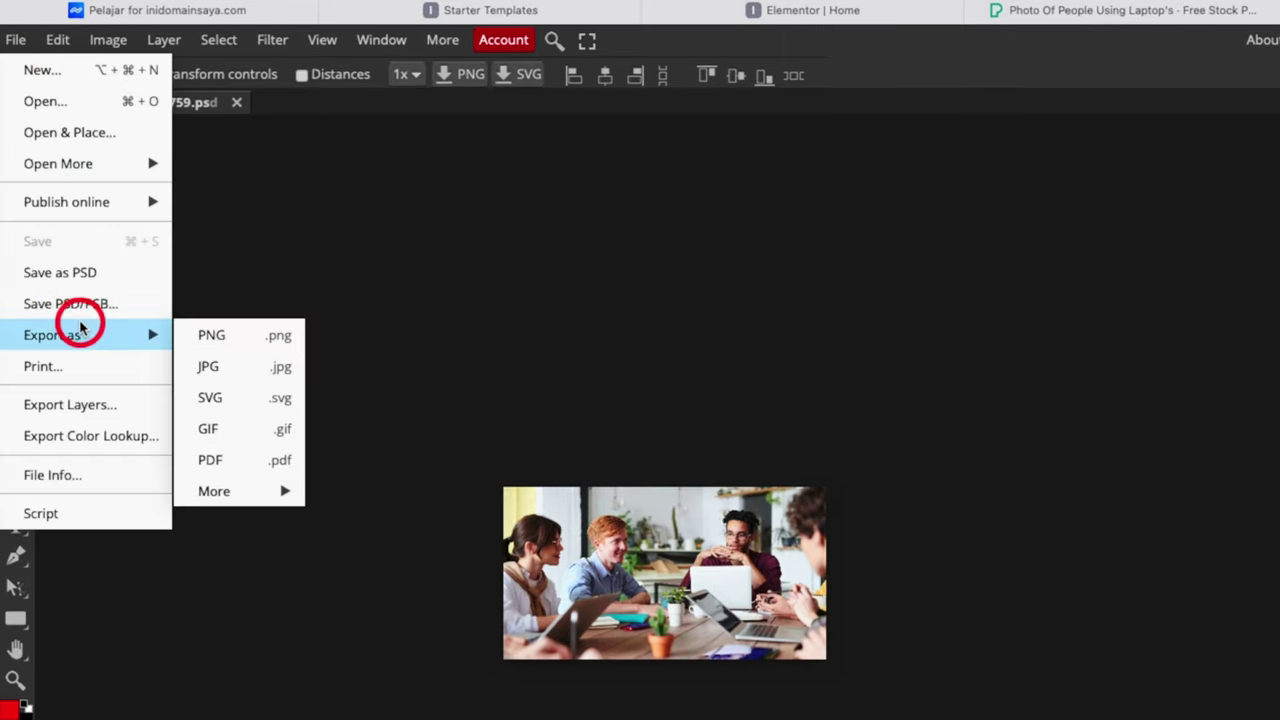
click(204, 368)
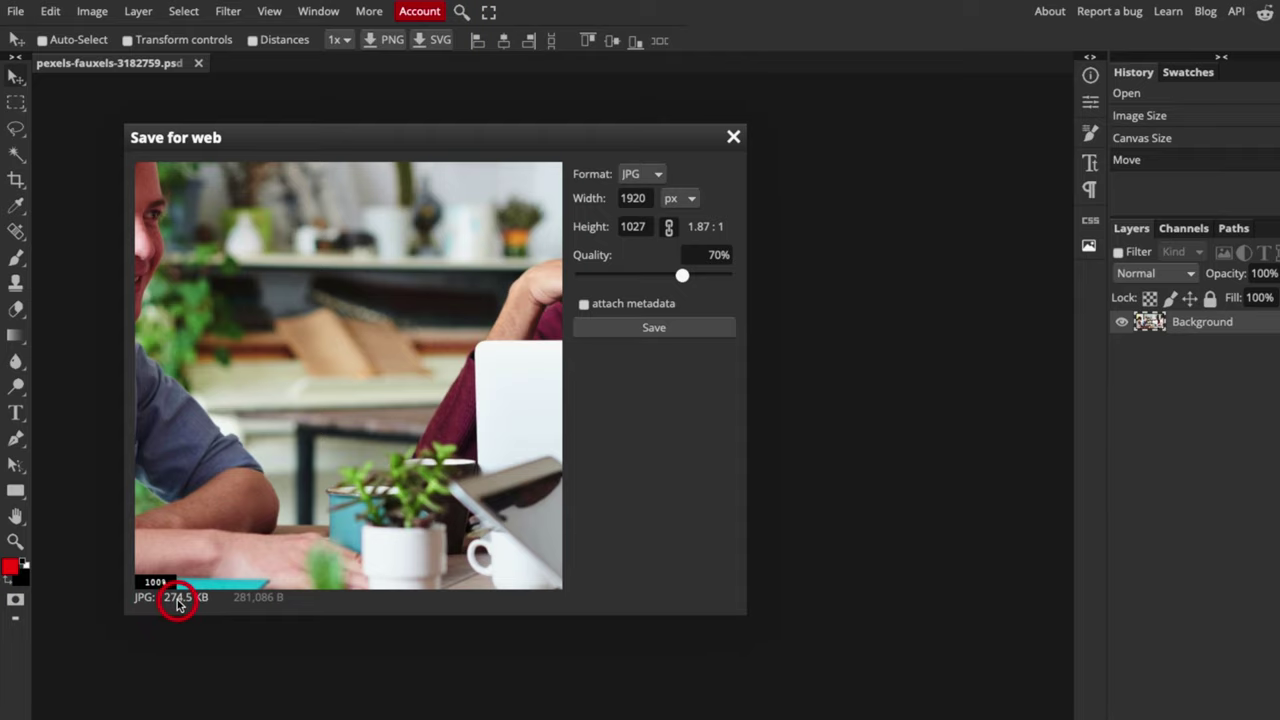
click(645, 330)
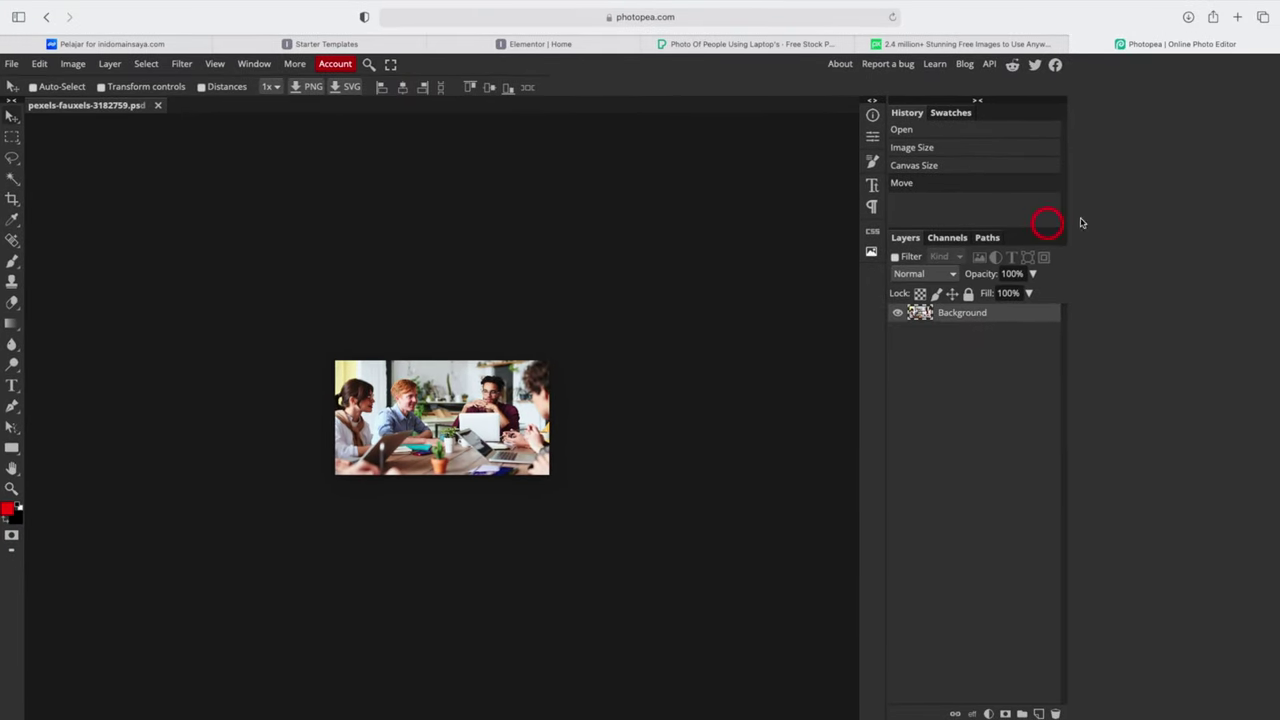
Step: Open tinypng.com in a new tab and select the 281 KB exported JPG in the file picker
click(1237, 17)
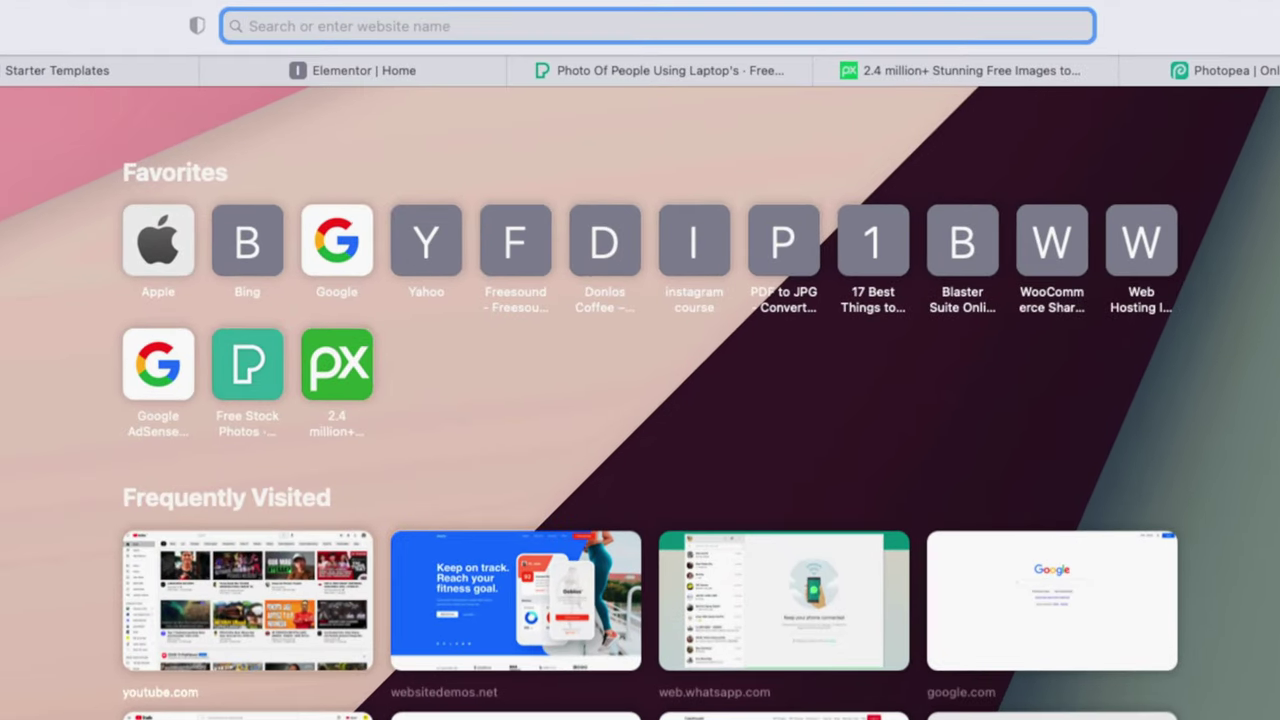
text(tin)
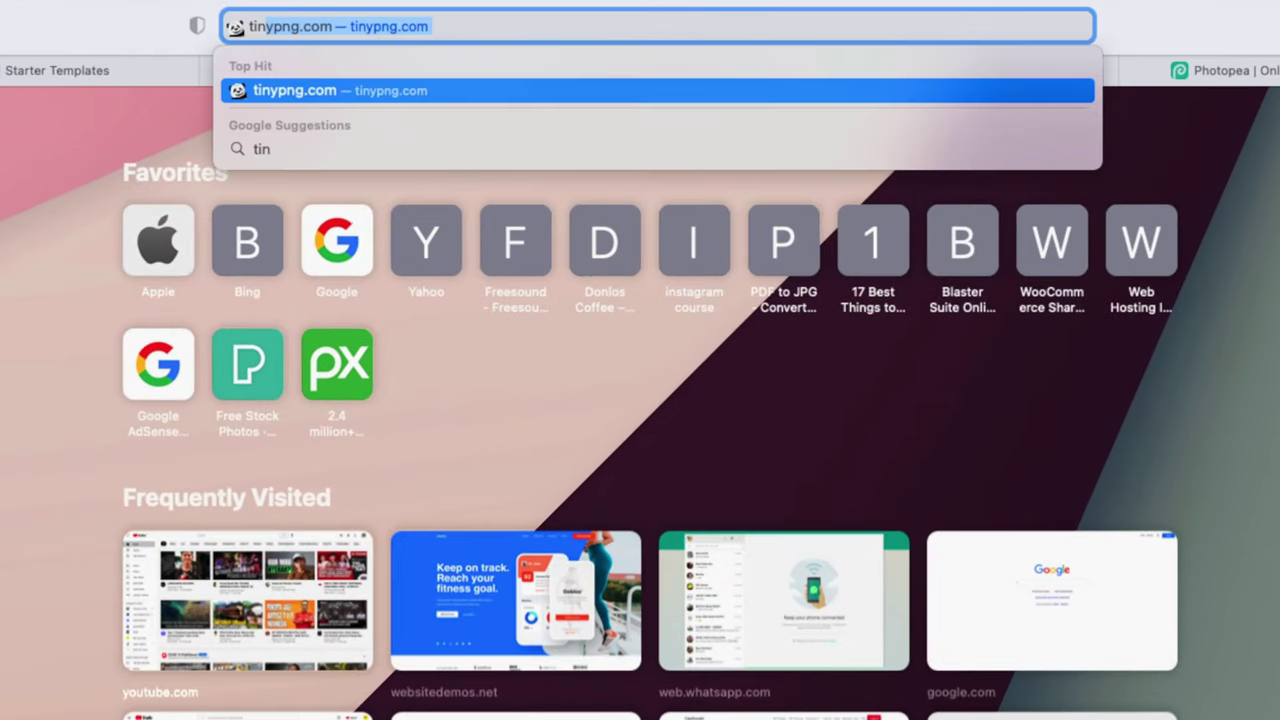
key(Return)
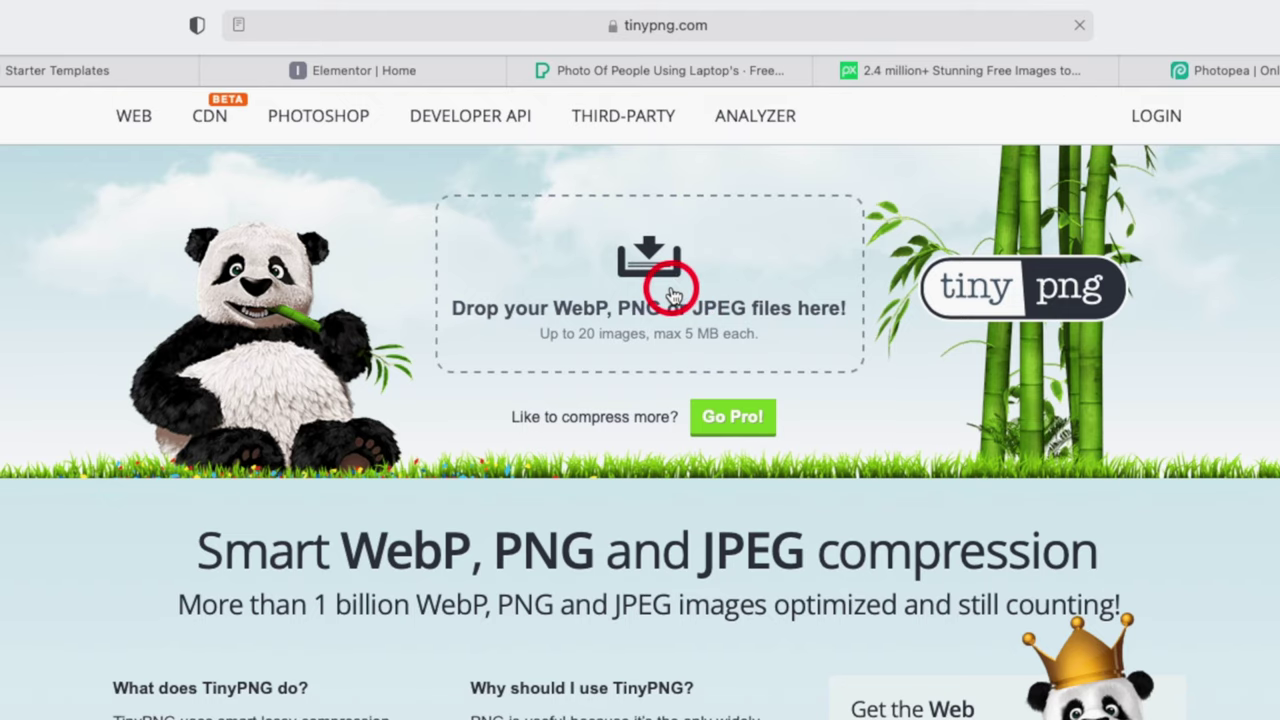
click(673, 295)
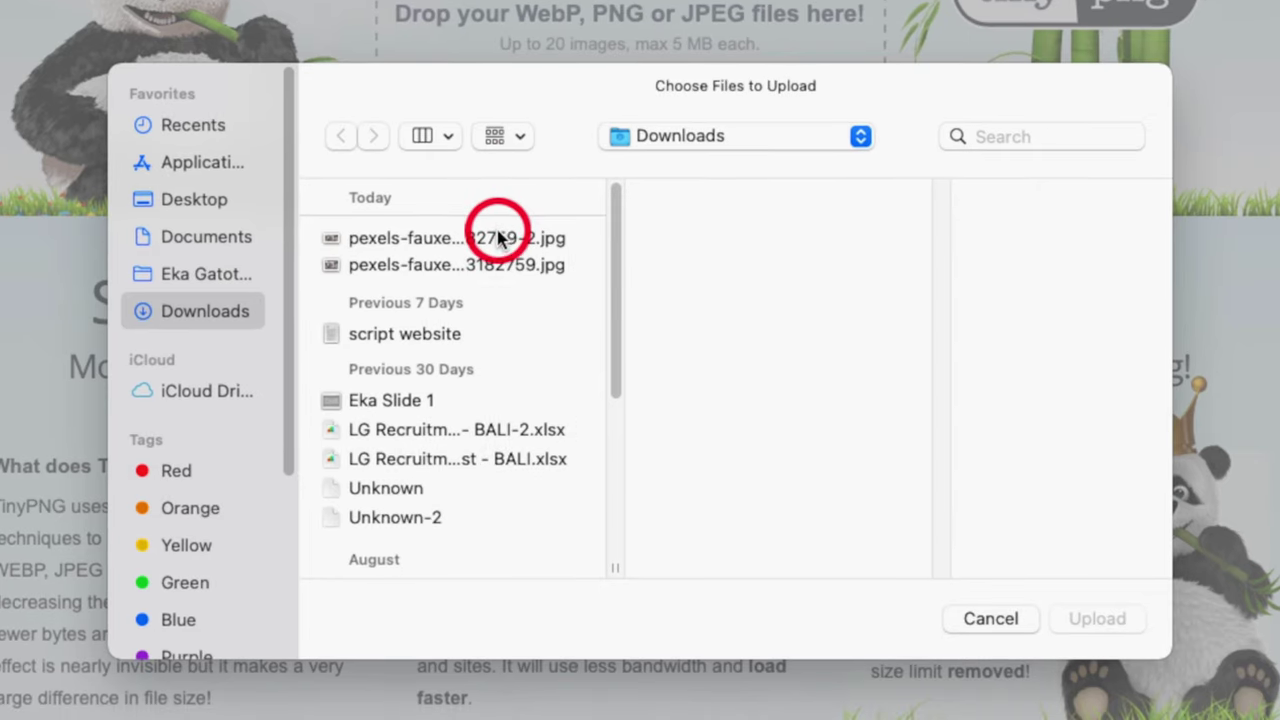
click(512, 297)
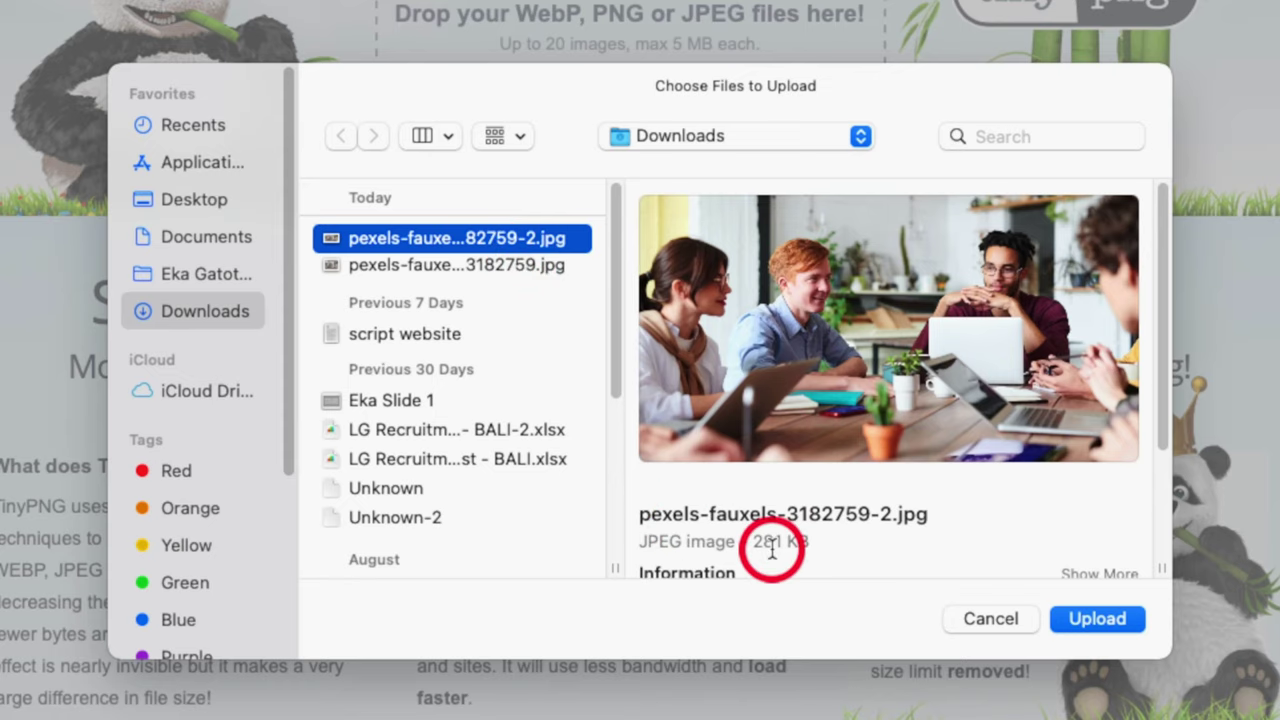
click(517, 265)
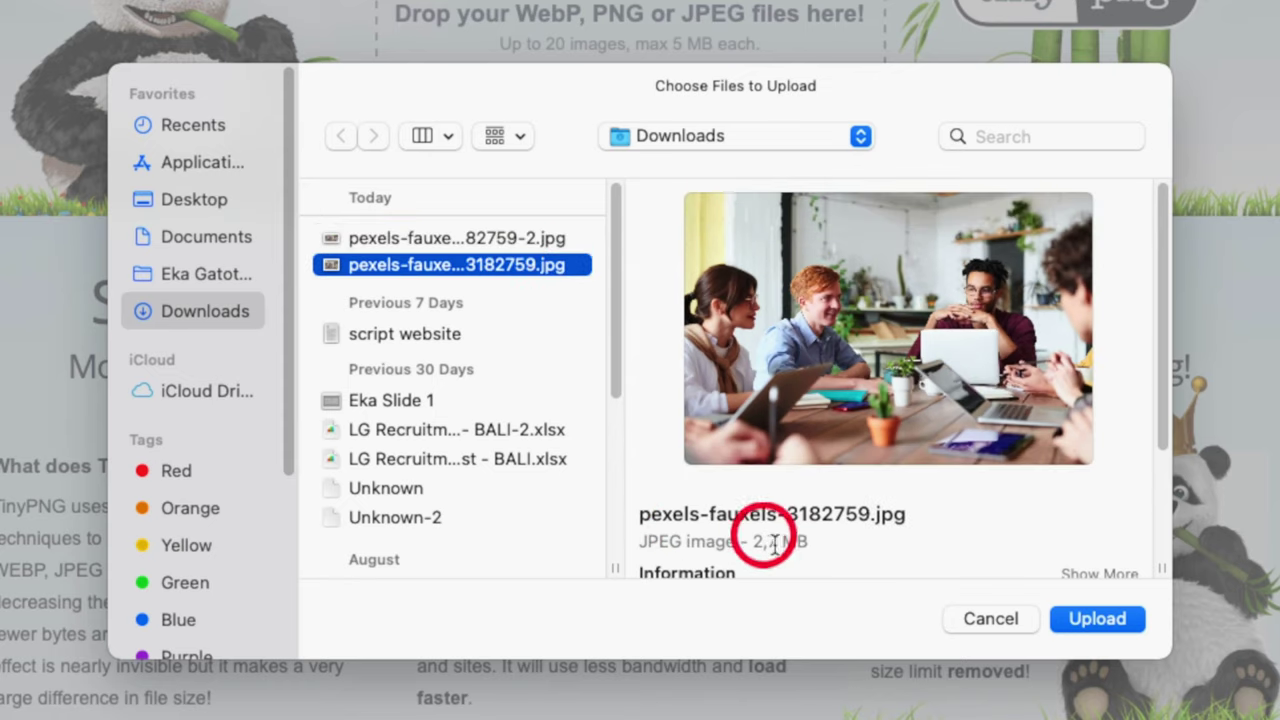
click(485, 240)
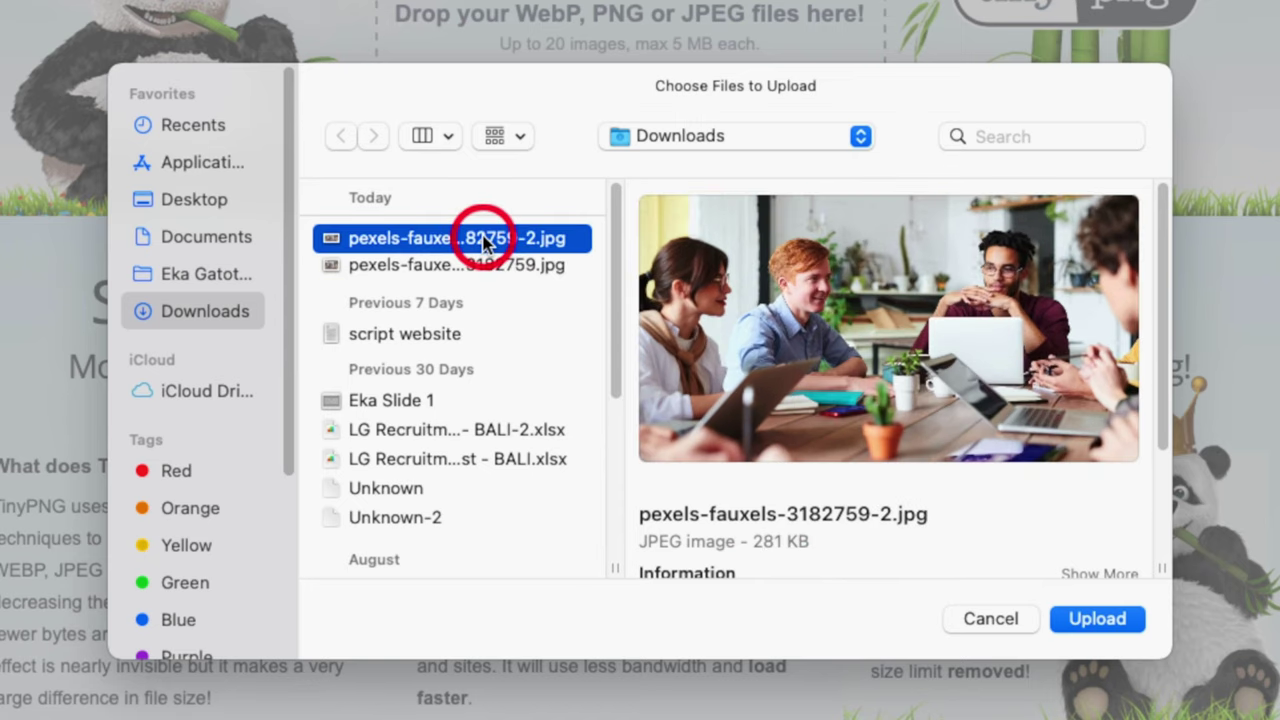
Step: Rename the exported JPG to 'BG Web 1' and upload it for compression
right_click(485, 240)
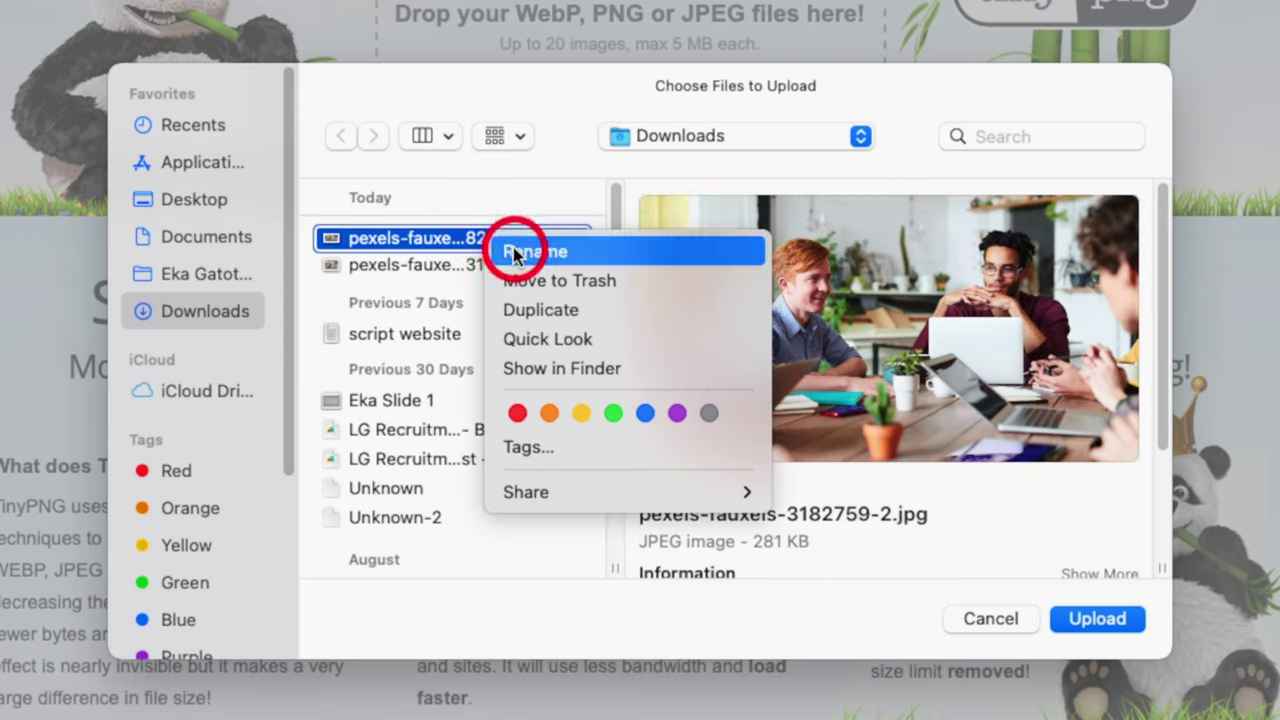
click(514, 253)
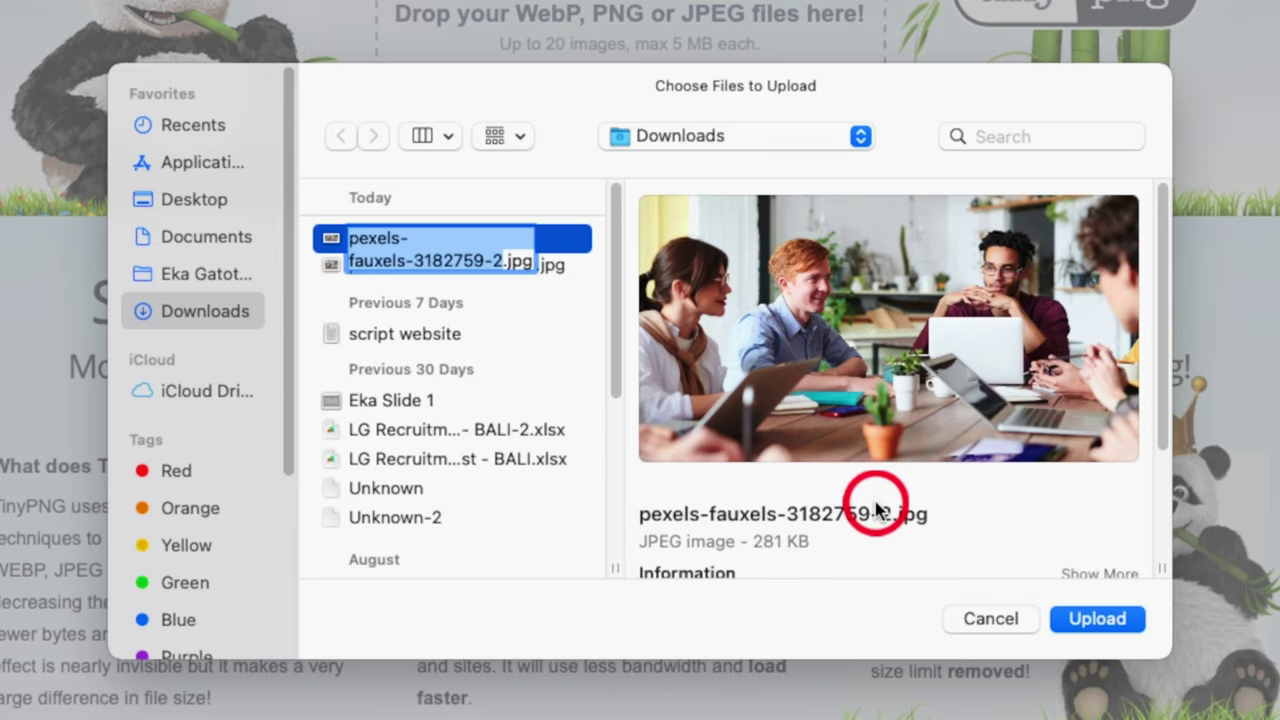
text(BG)
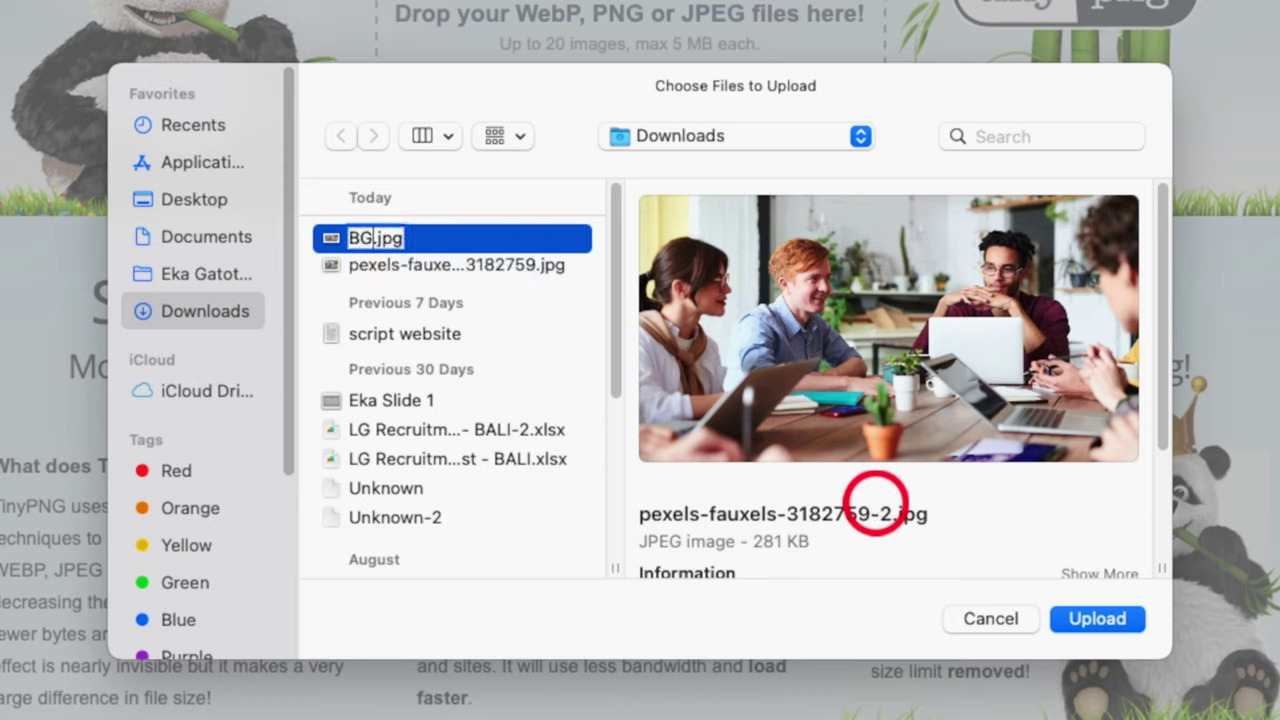
text( Web)
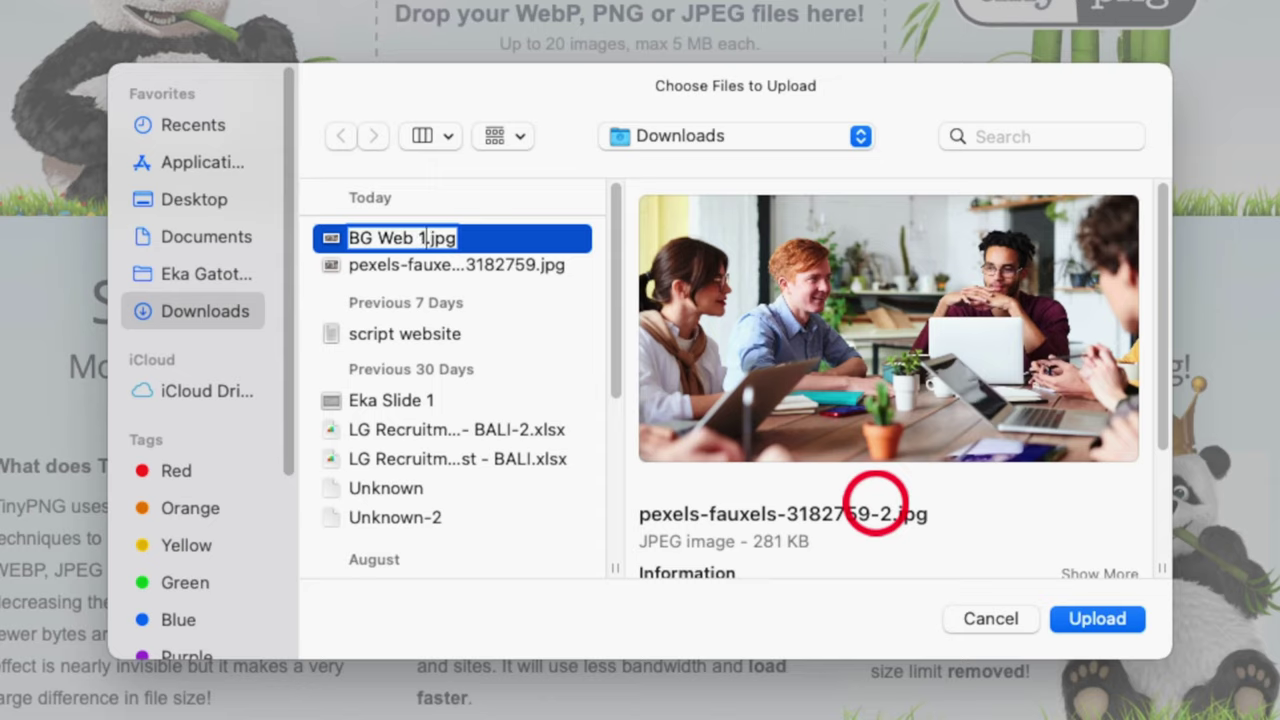
text( 1)
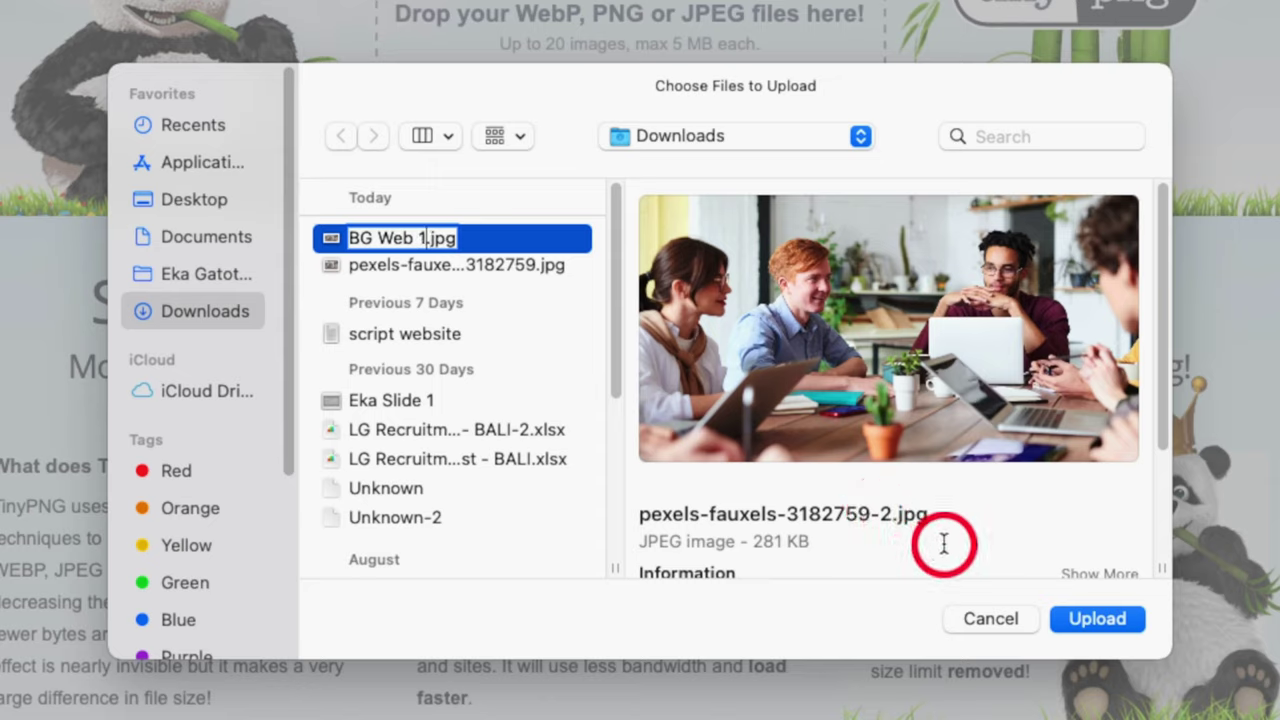
click(947, 543)
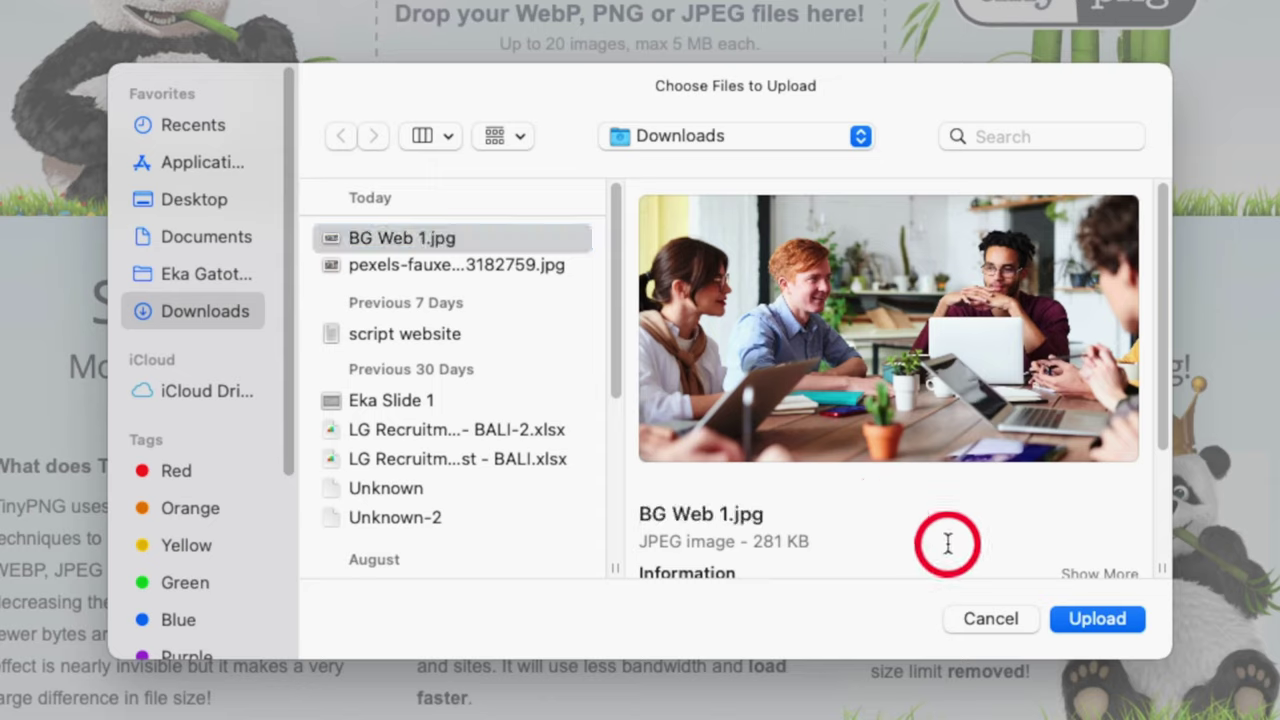
click(426, 238)
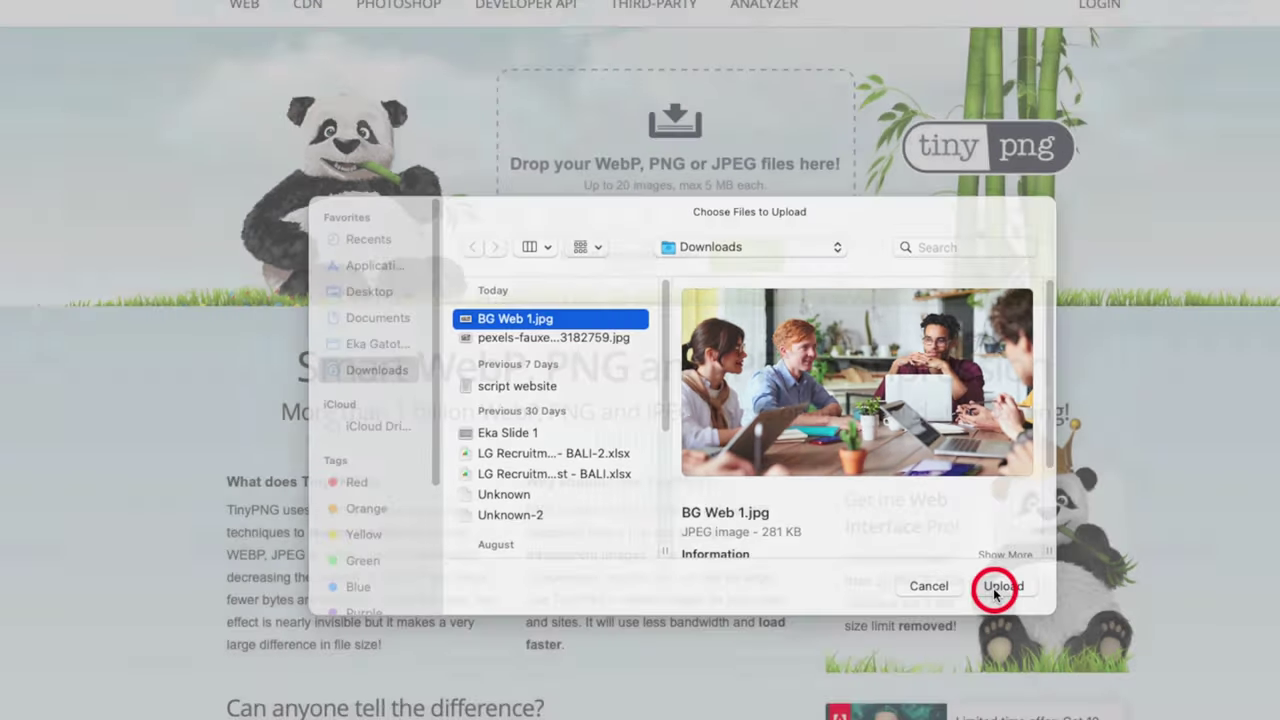
click(1030, 600)
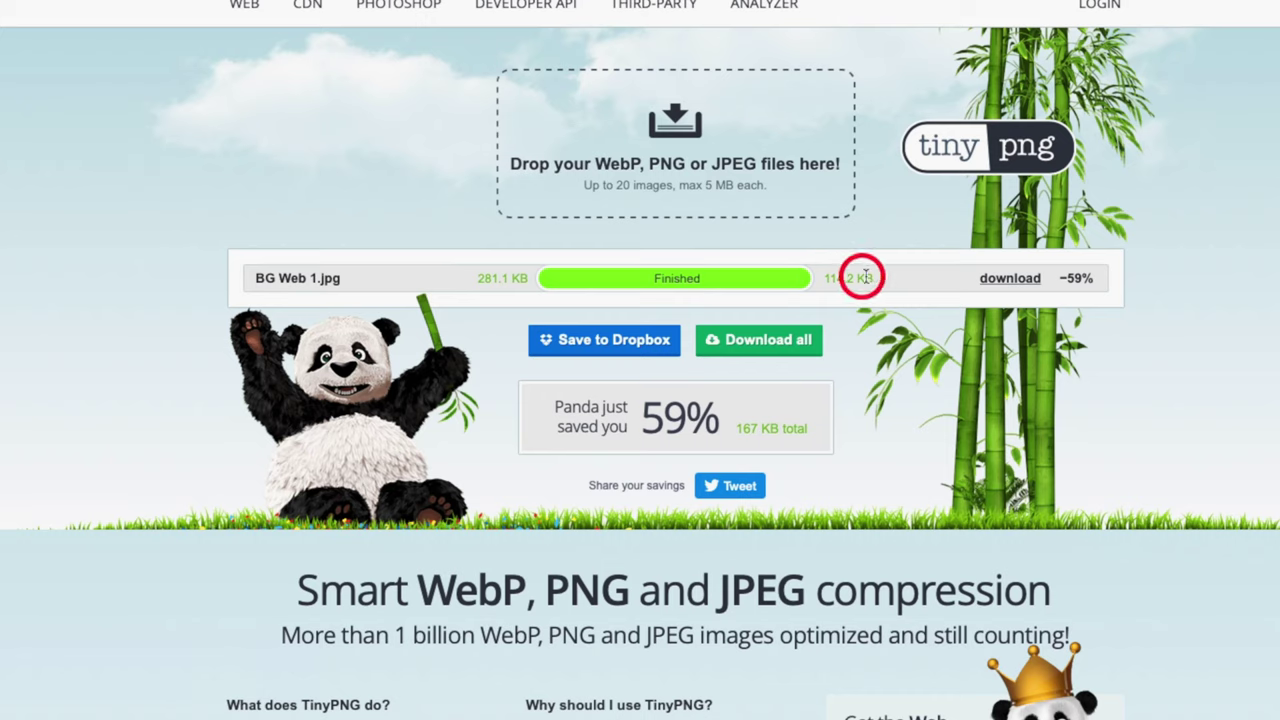
Step: Download the compressed BG Web 1.jpg (114.2 KB, 59% smaller) from TinyPNG
click(1000, 280)
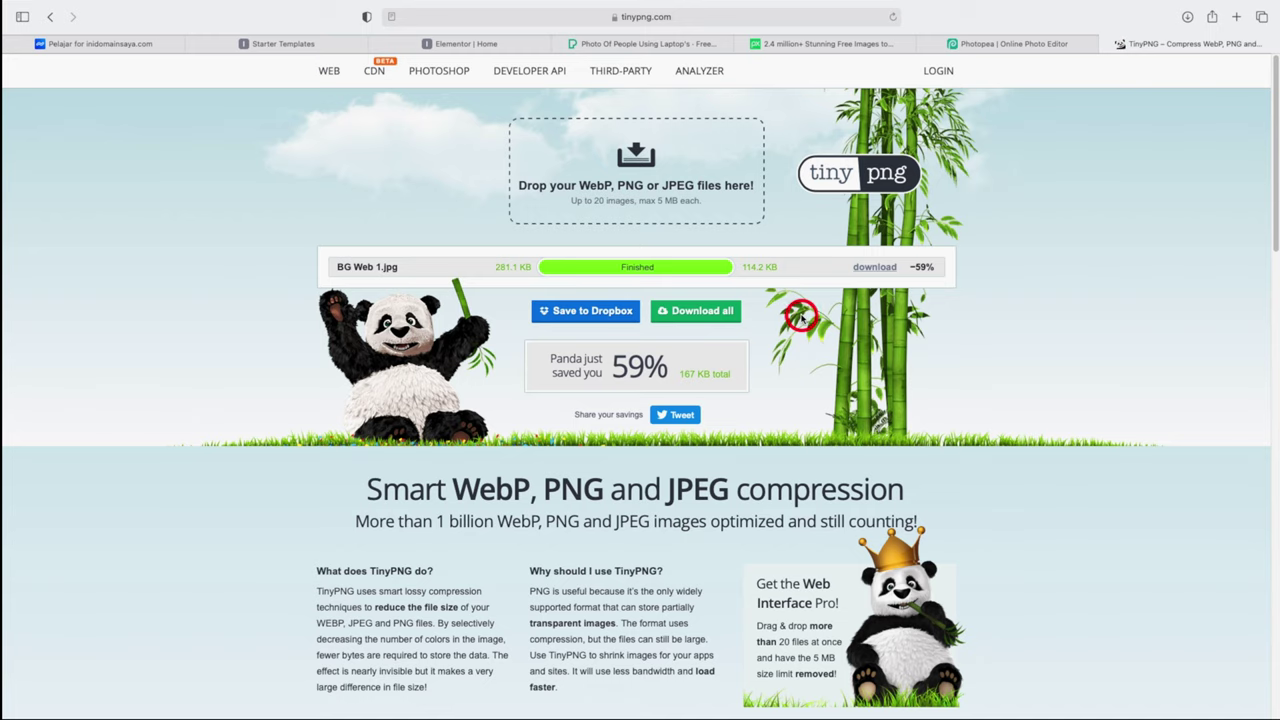
Step: Upload BG Web 1-2.jpg to the media library and set it as the hero section background
click(473, 46)
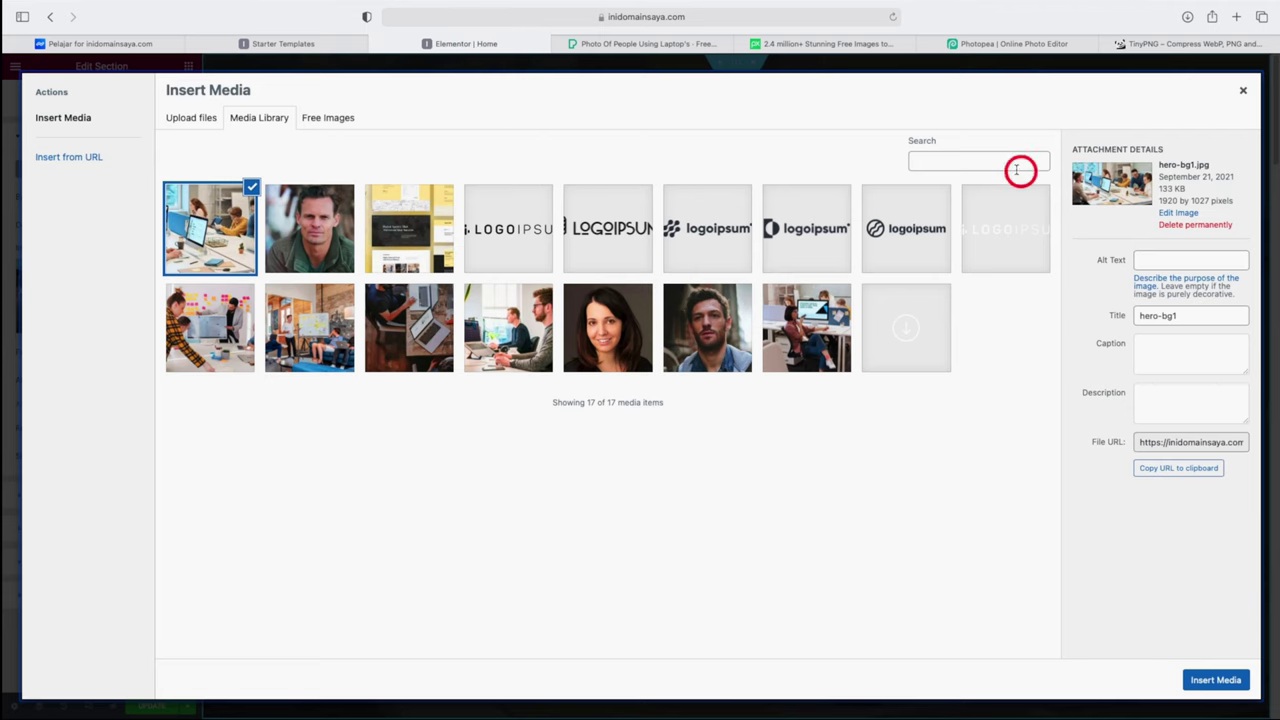
click(1243, 90)
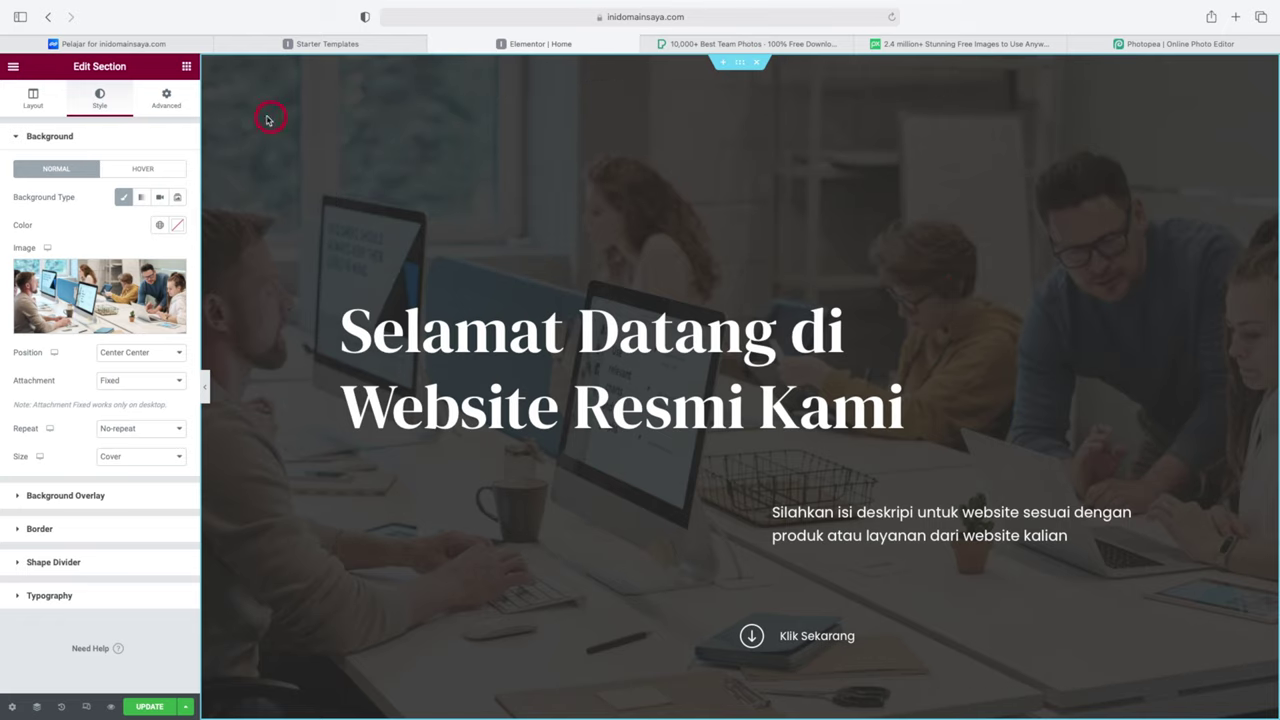
click(95, 97)
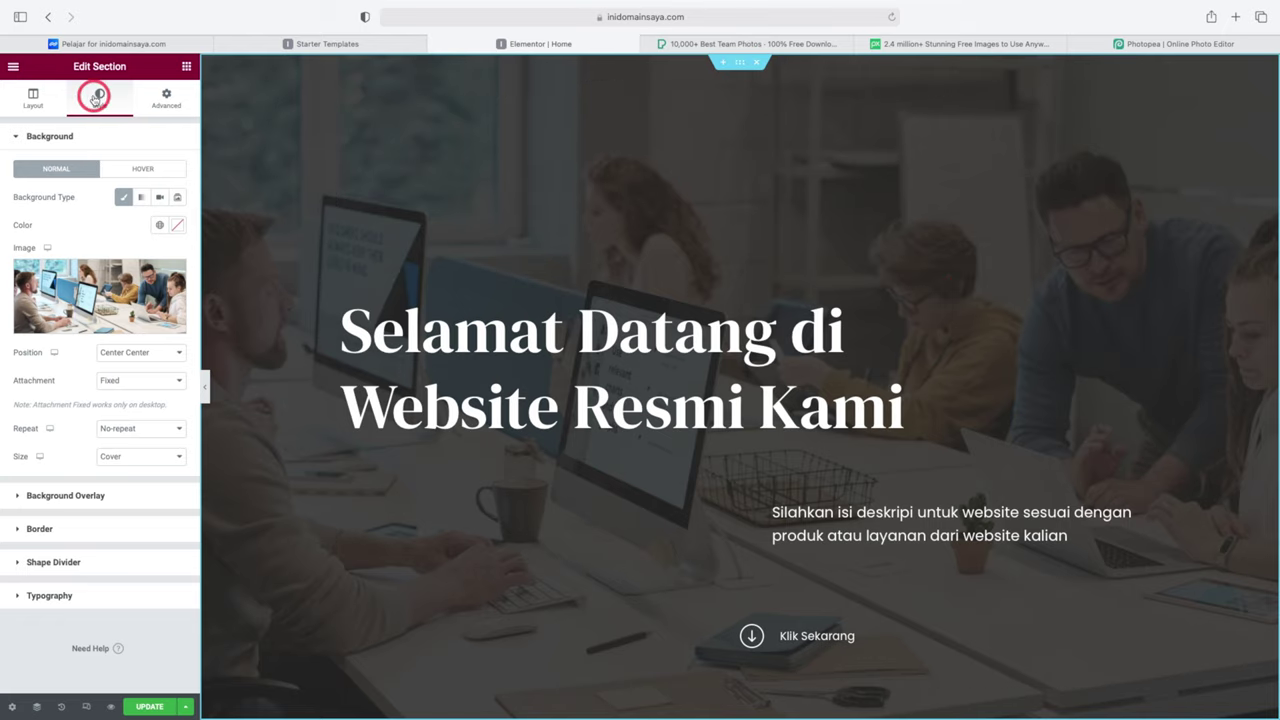
click(80, 296)
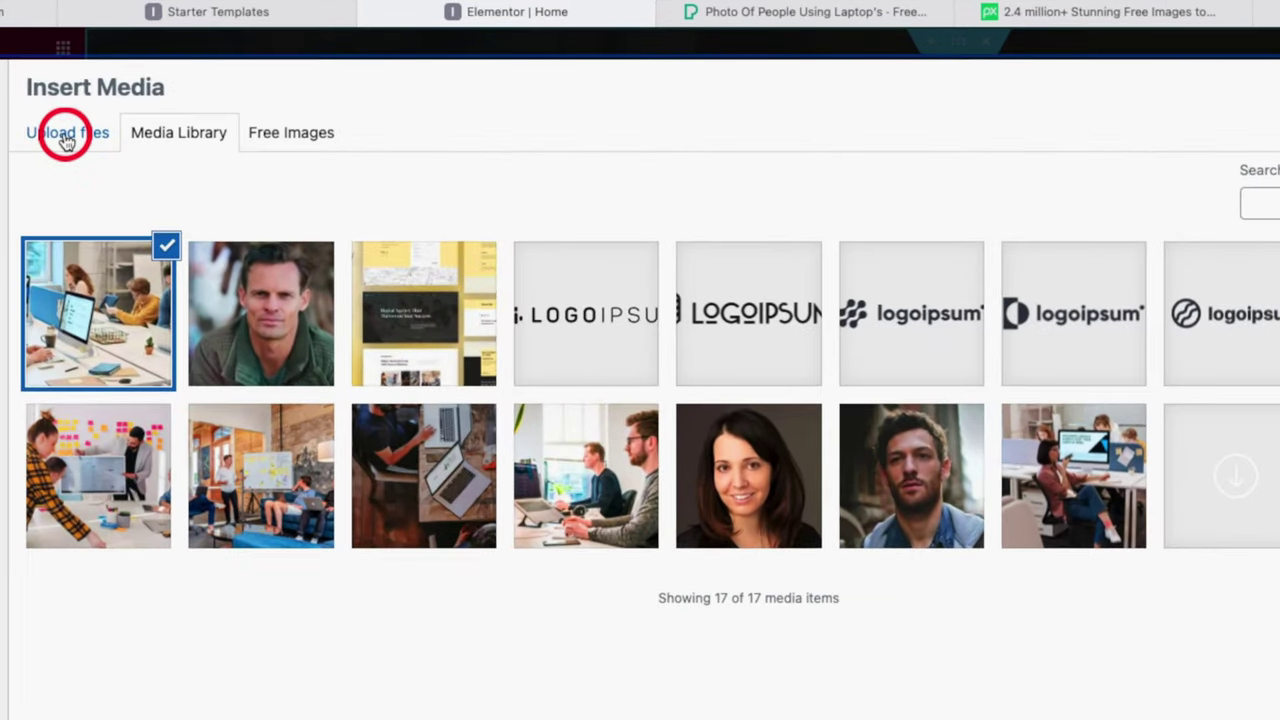
click(65, 138)
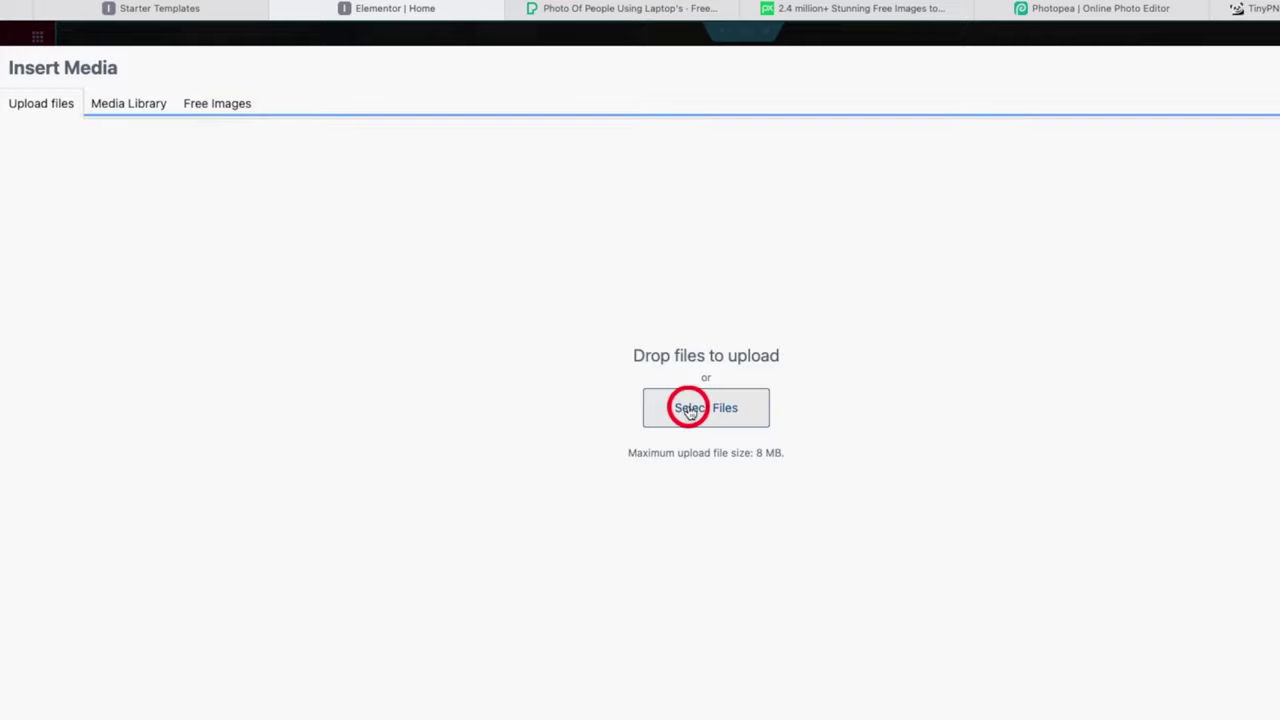
click(689, 409)
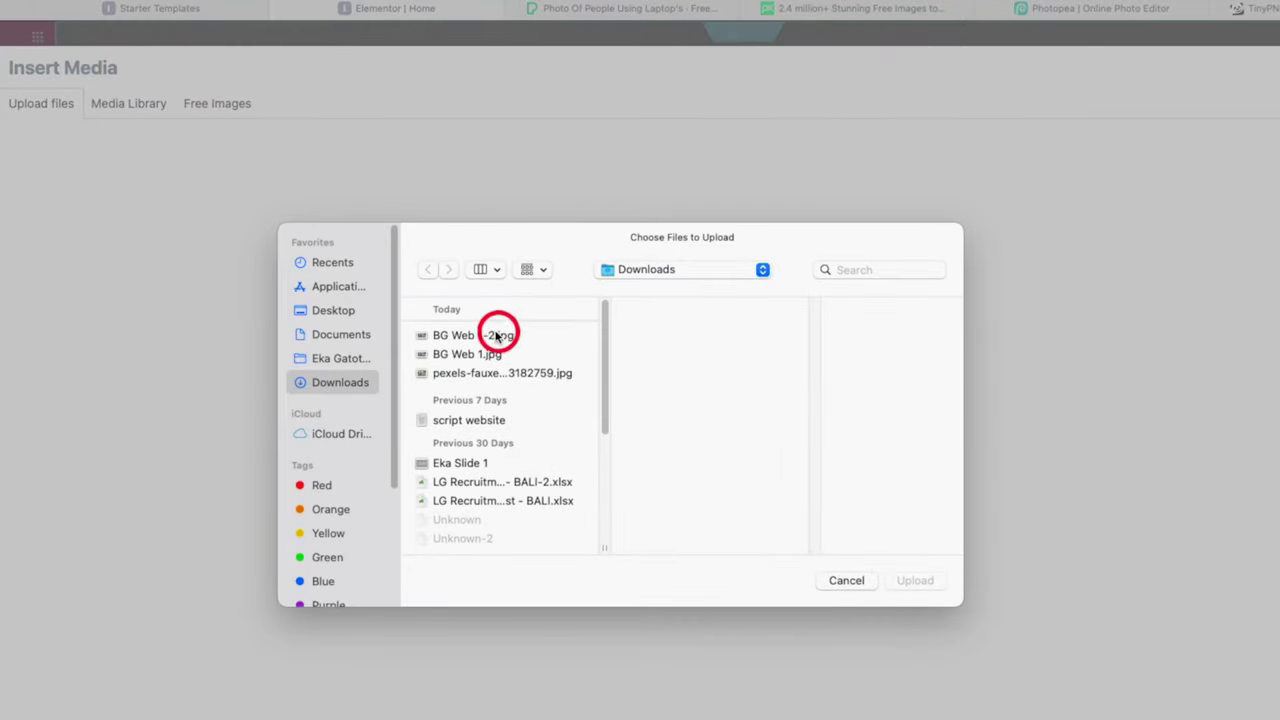
click(482, 335)
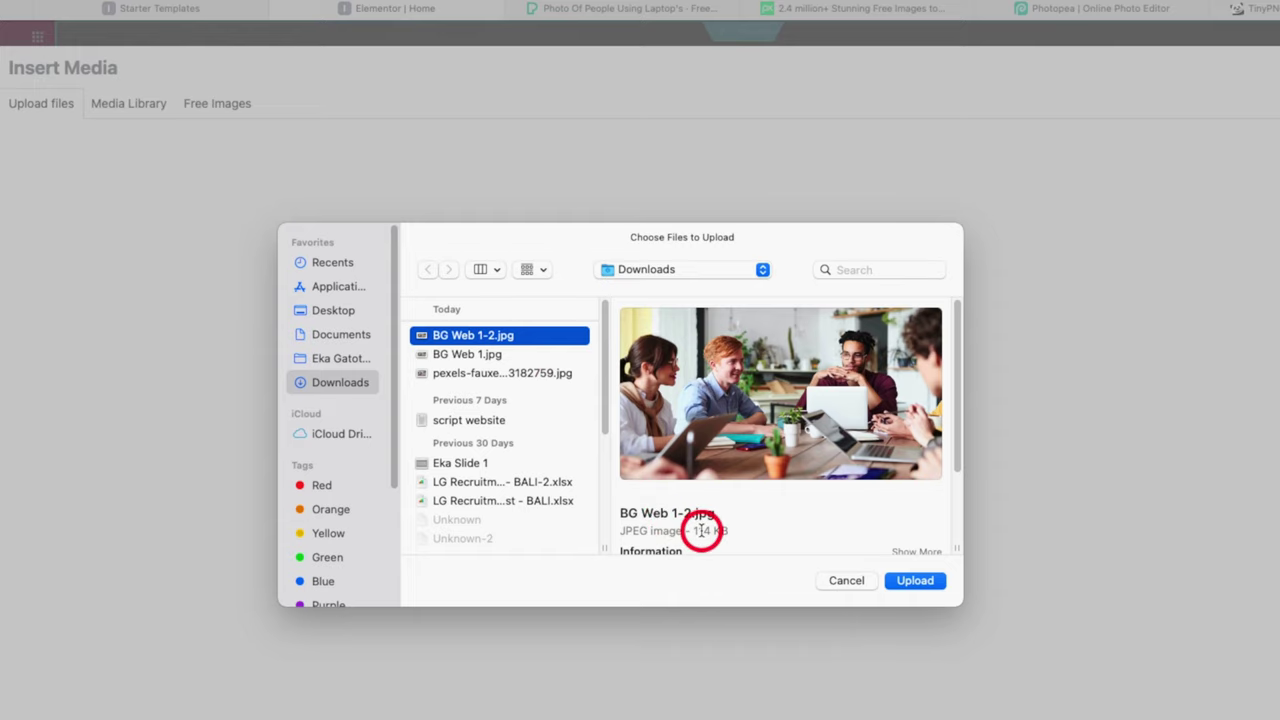
click(916, 581)
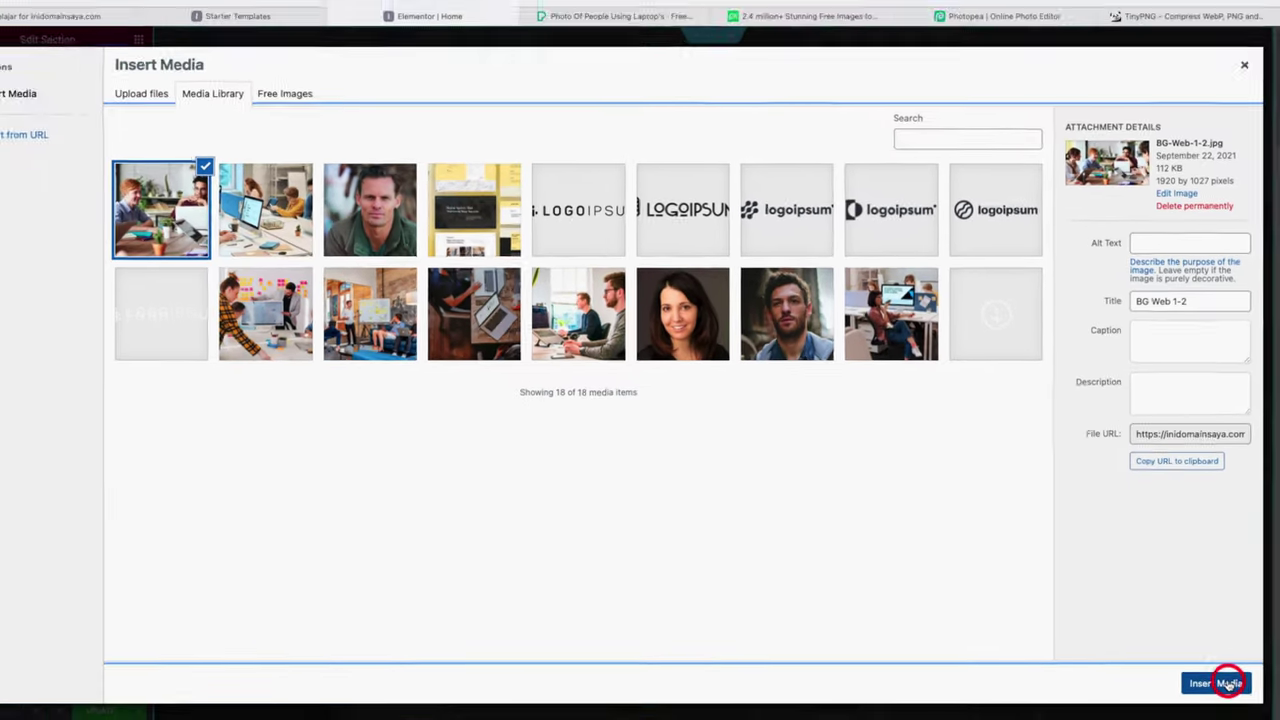
click(1228, 683)
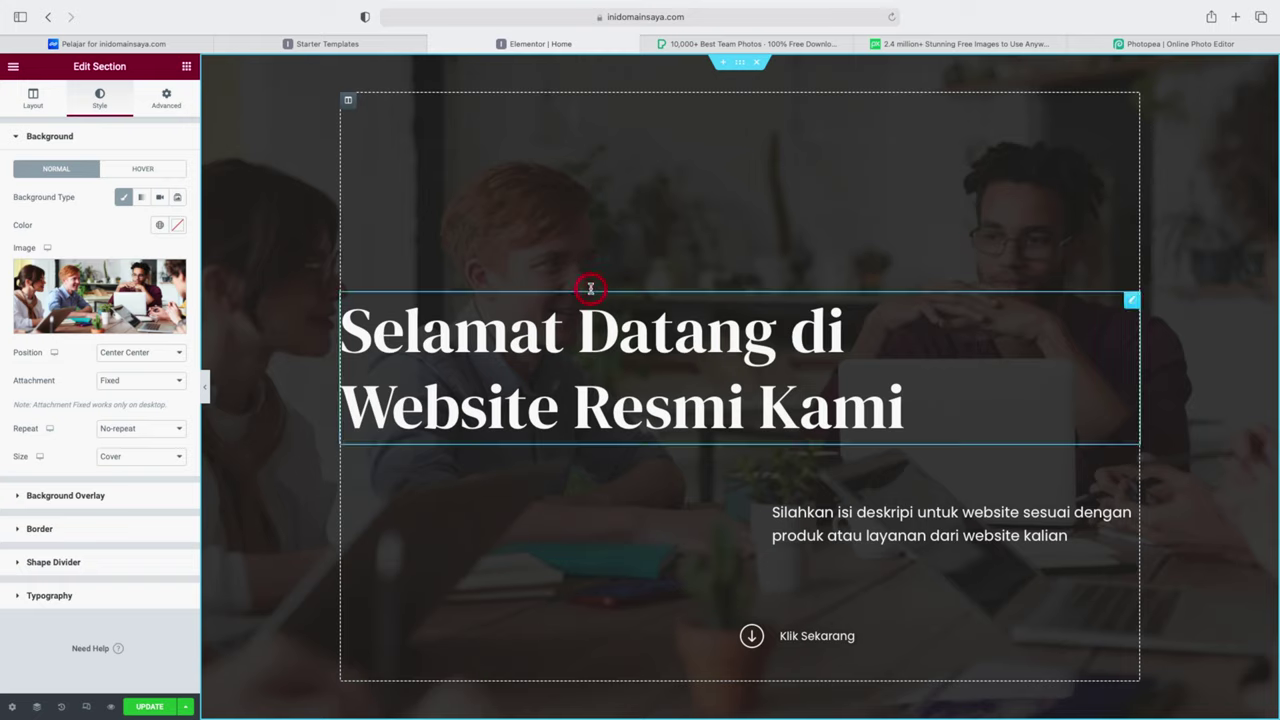
scroll(863, 272, down, 6)
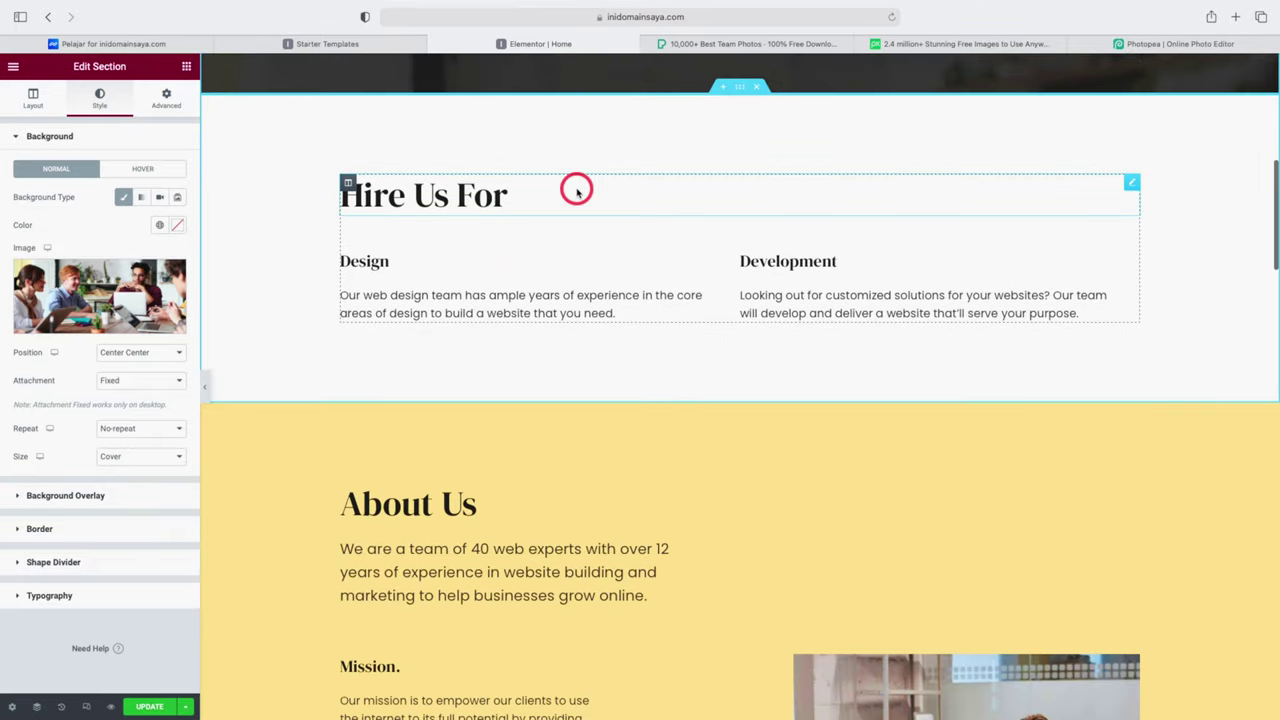
click(583, 192)
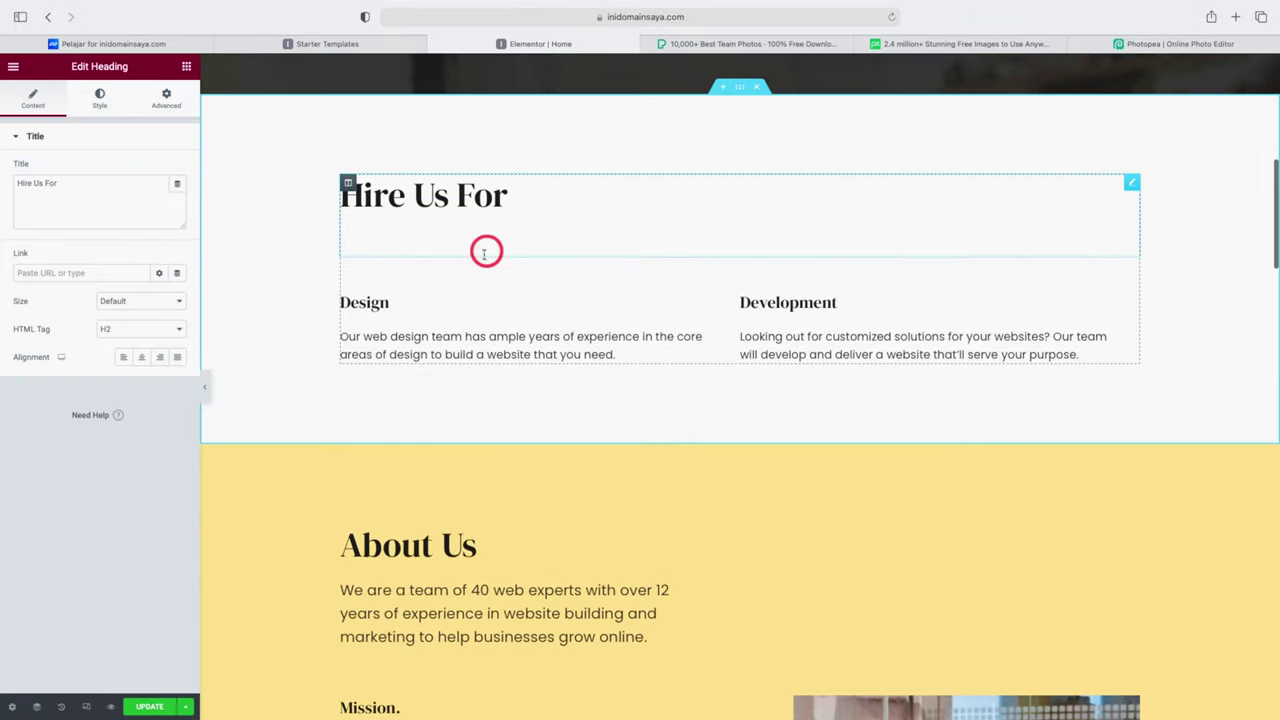
click(871, 273)
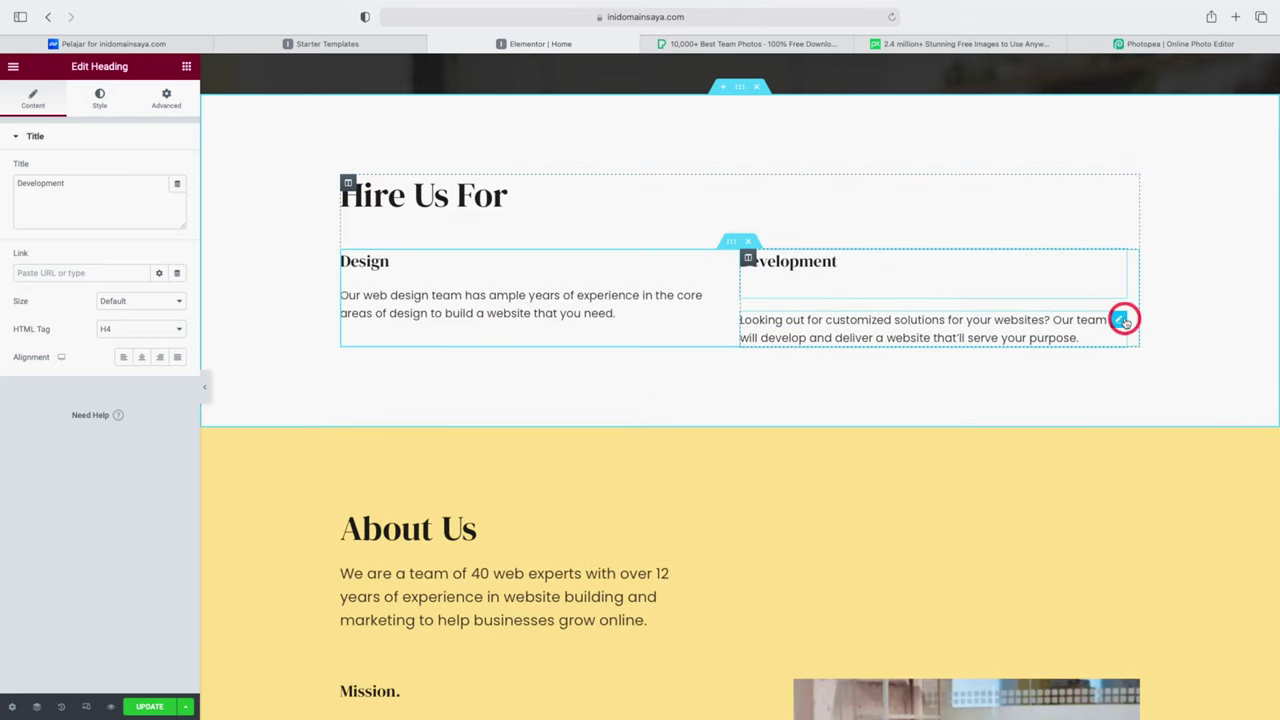
click(1120, 318)
scroll(952, 362, down, 5)
scroll(952, 362, down, 3)
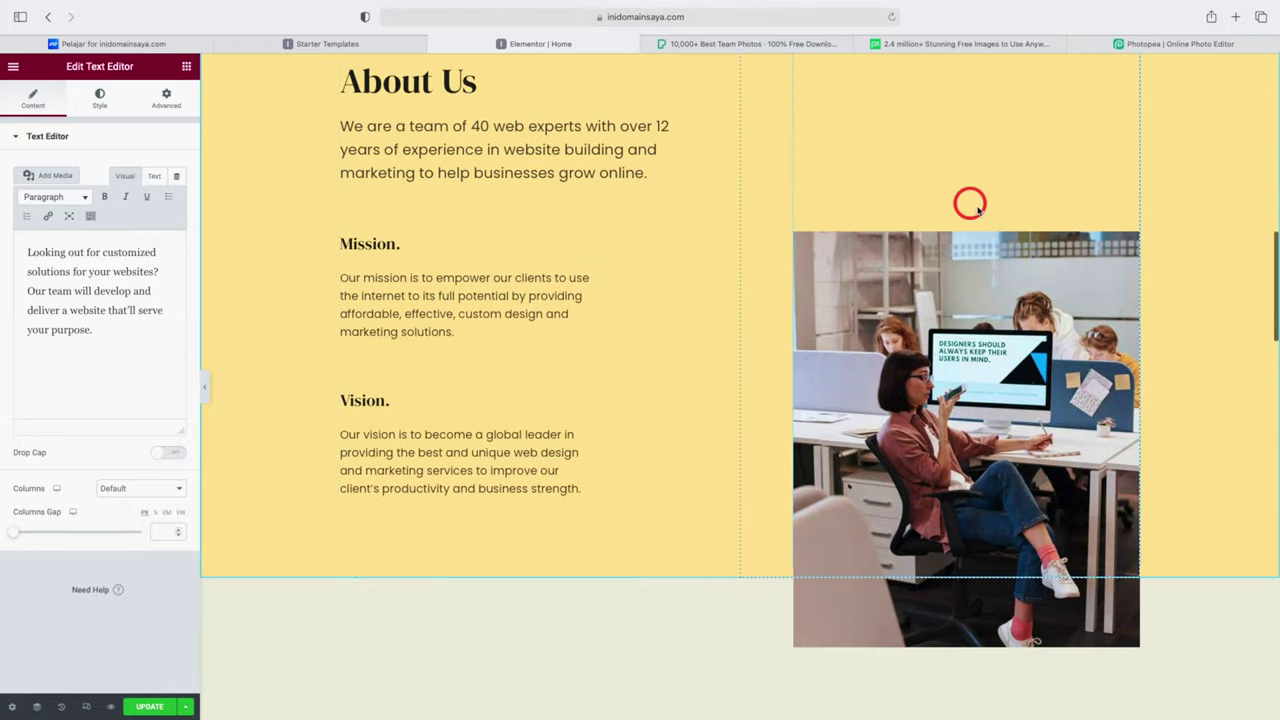
scroll(1068, 260, up, 2)
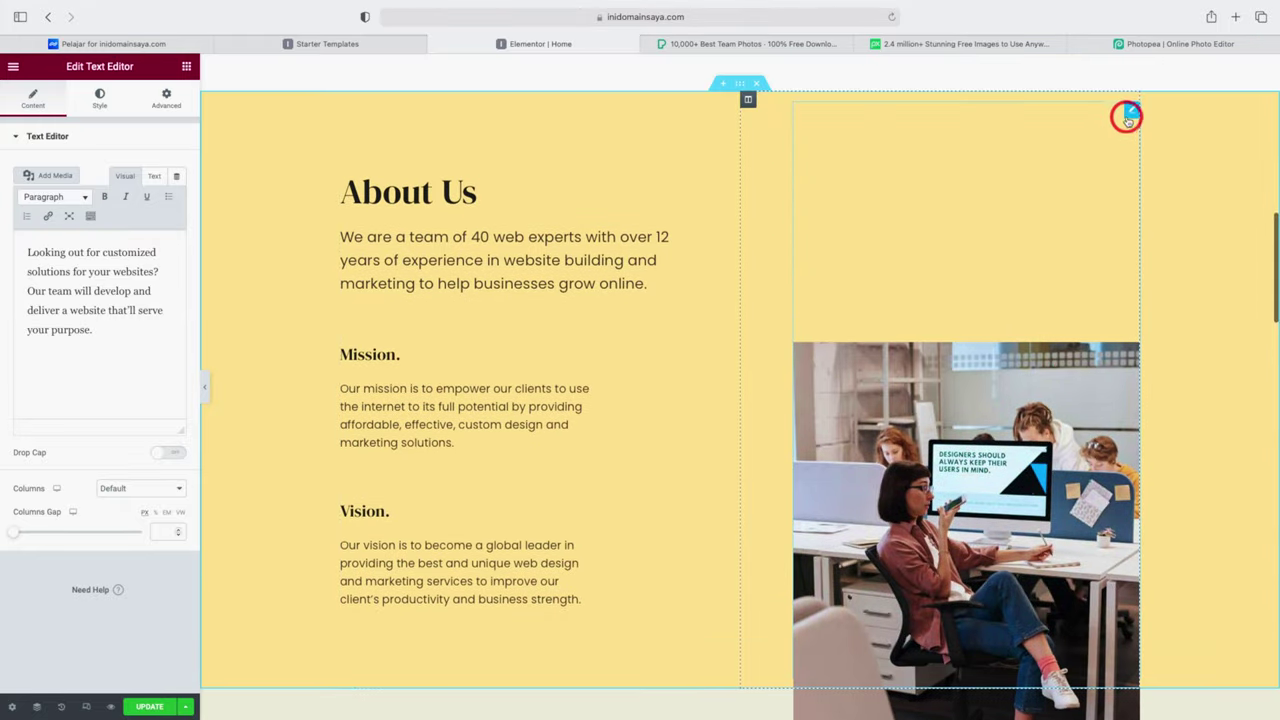
click(1131, 110)
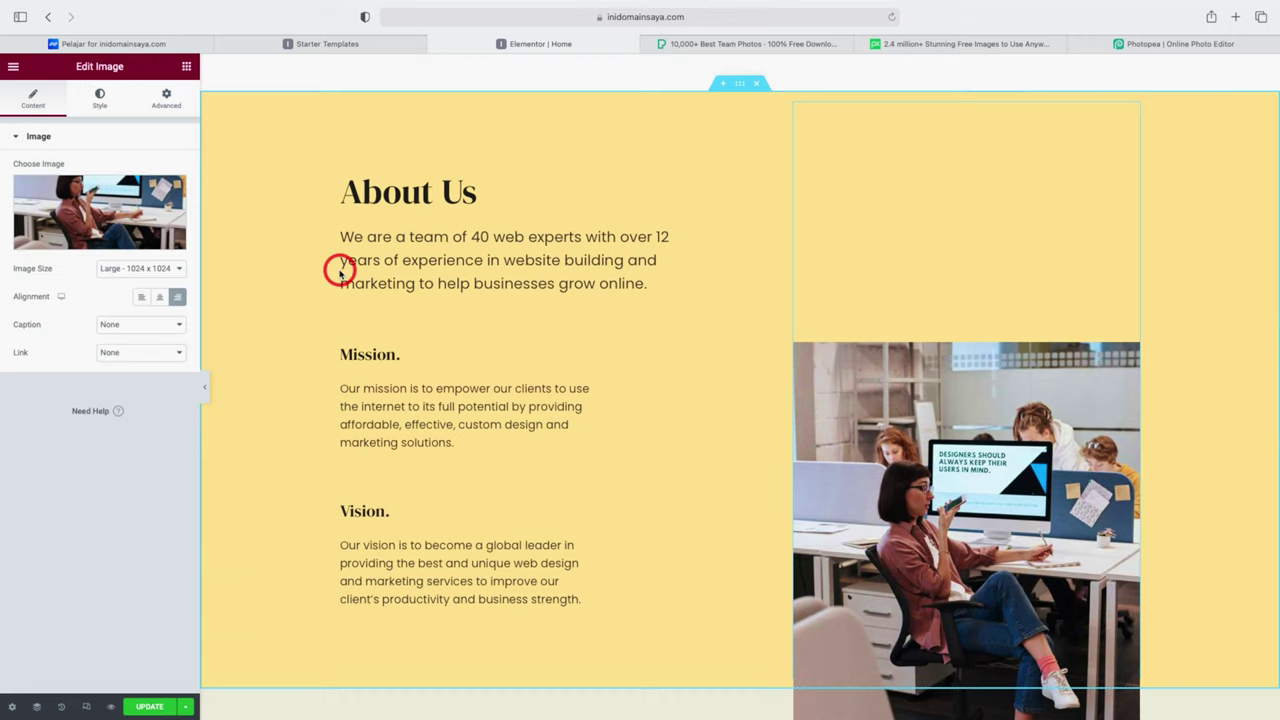
click(101, 207)
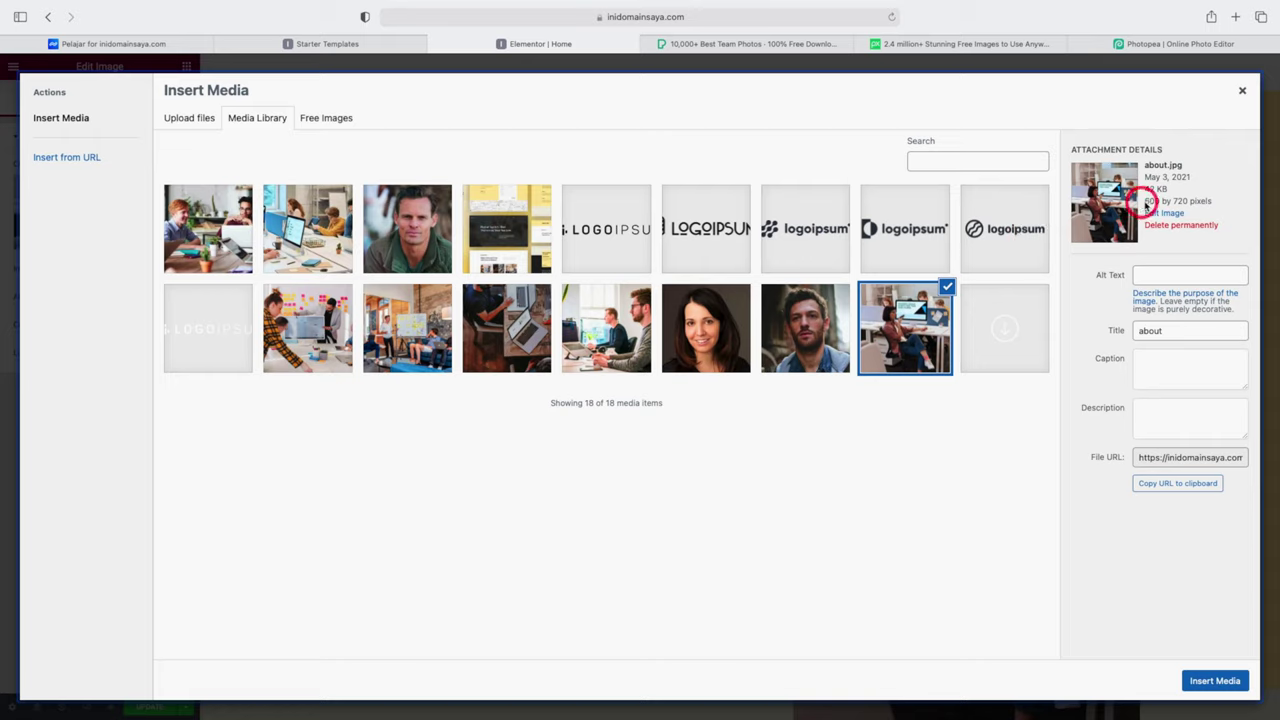
click(1243, 92)
scroll(617, 430, down, 5)
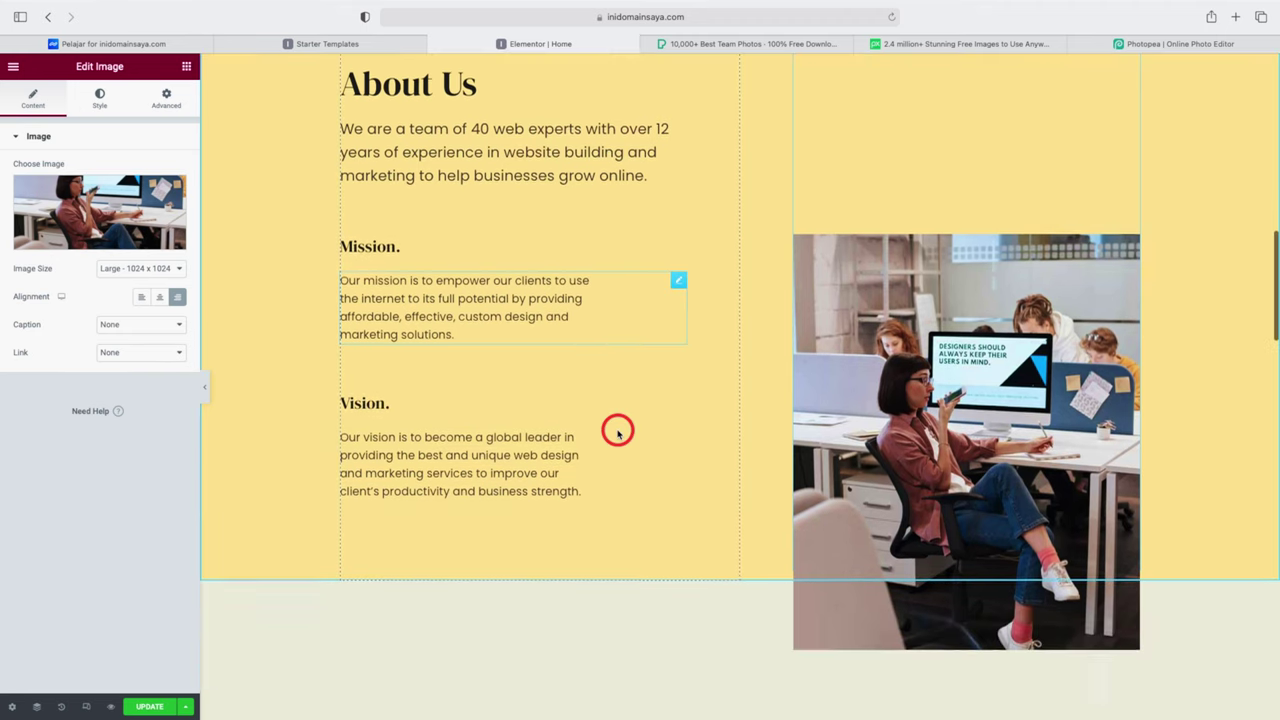
scroll(617, 430, down, 6)
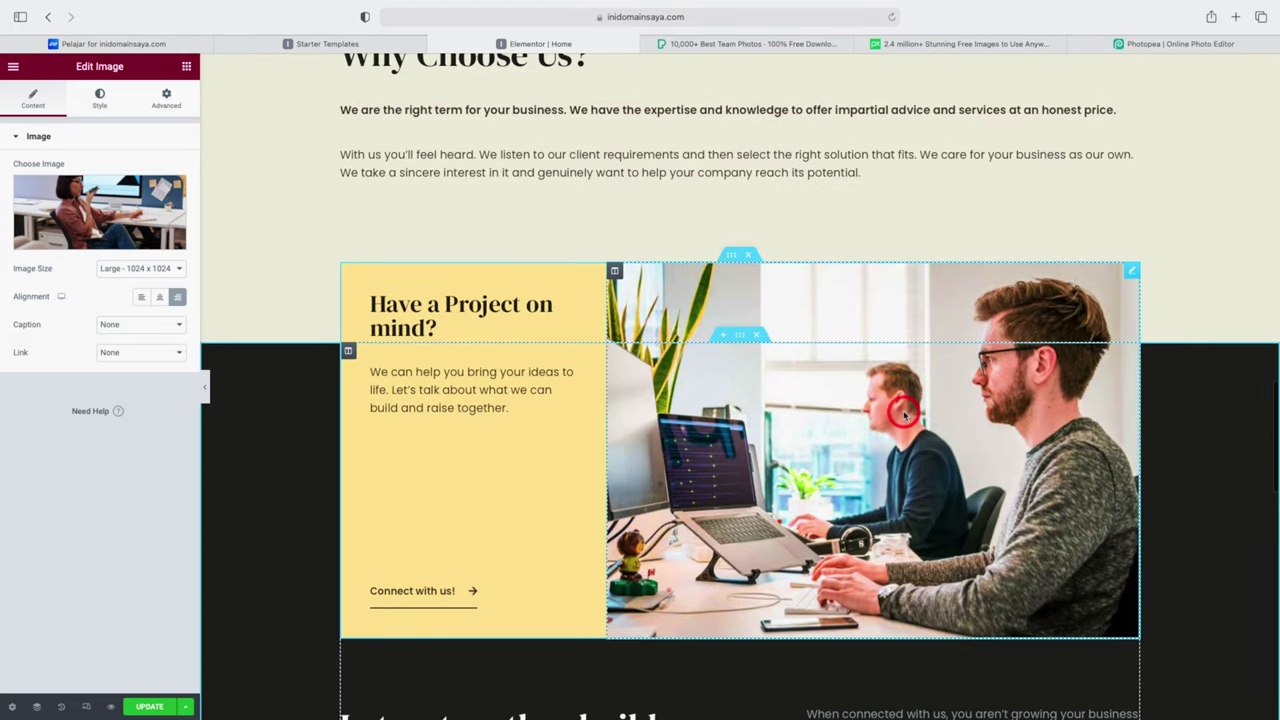
scroll(903, 413, up, 15)
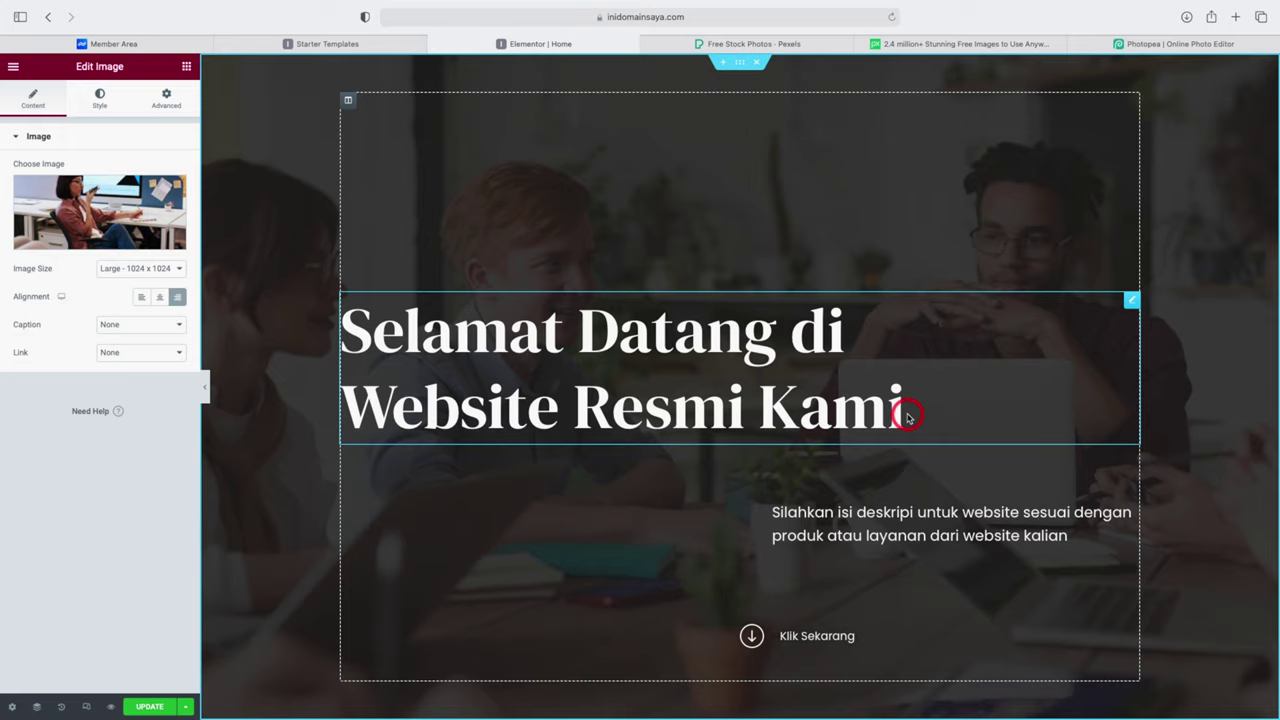
Step: Change the hero section's background overlay colour from #2b2a28 to dark grey #363635
click(741, 66)
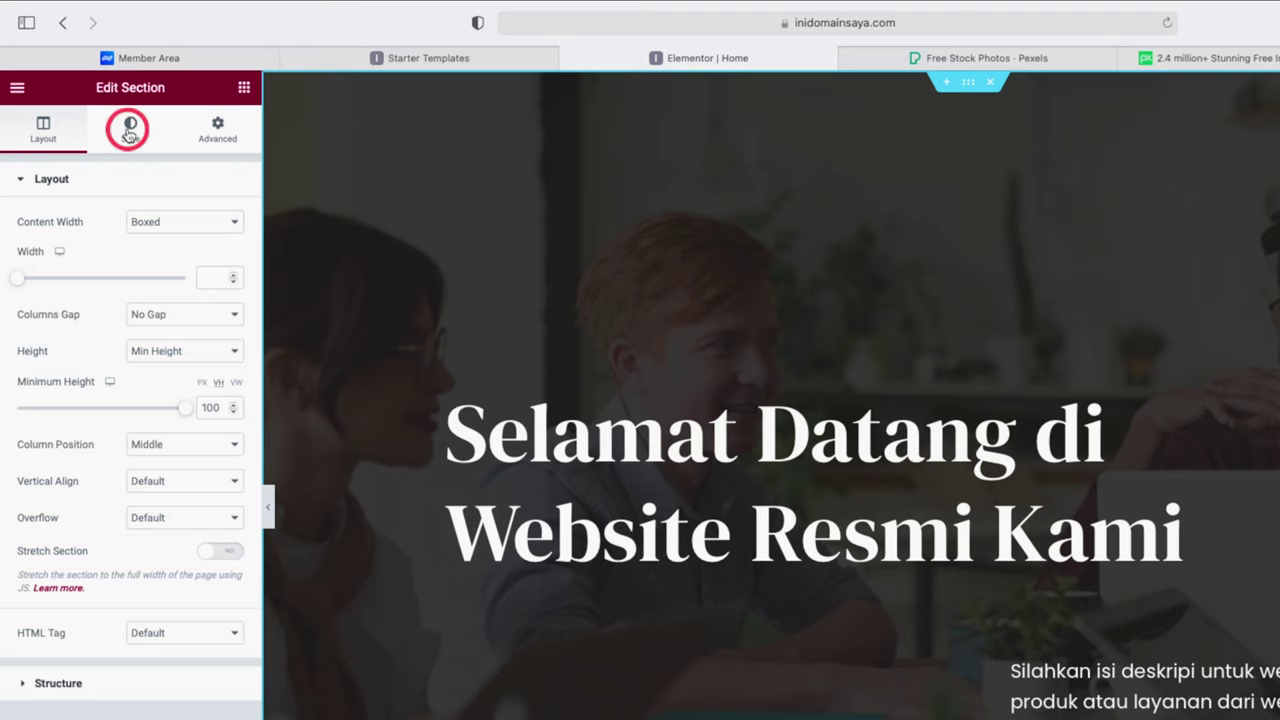
click(128, 130)
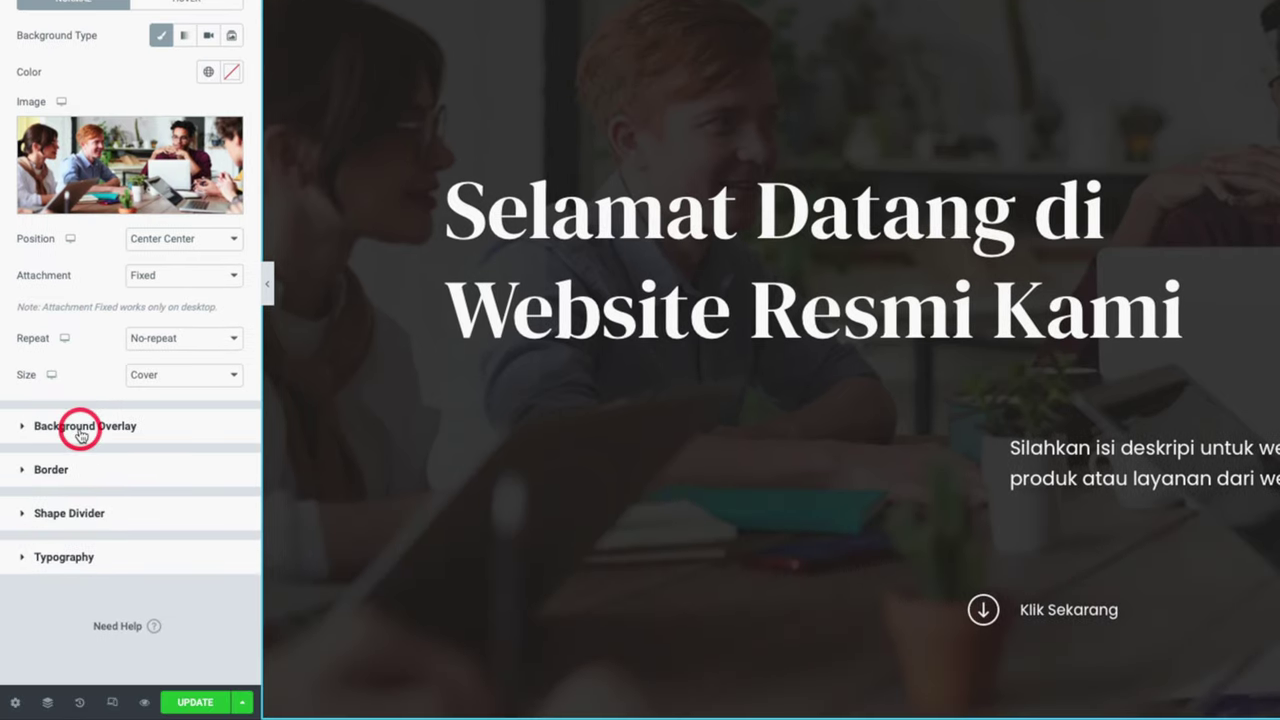
click(80, 430)
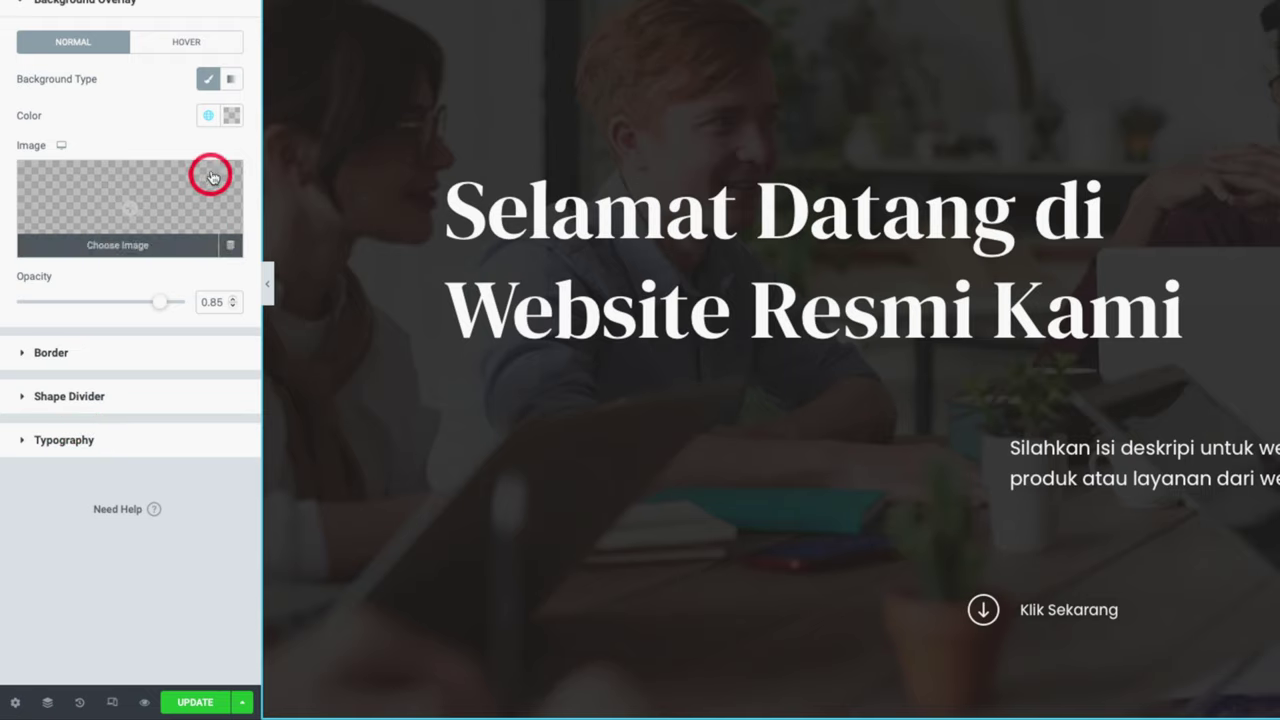
click(231, 119)
mouse_move(62, 340)
mouse_down()
mouse_move(100, 342)
mouse_move(43, 340)
mouse_move(62, 340)
mouse_up()
click(40, 303)
click(38, 292)
drag(38, 292, 30, 295)
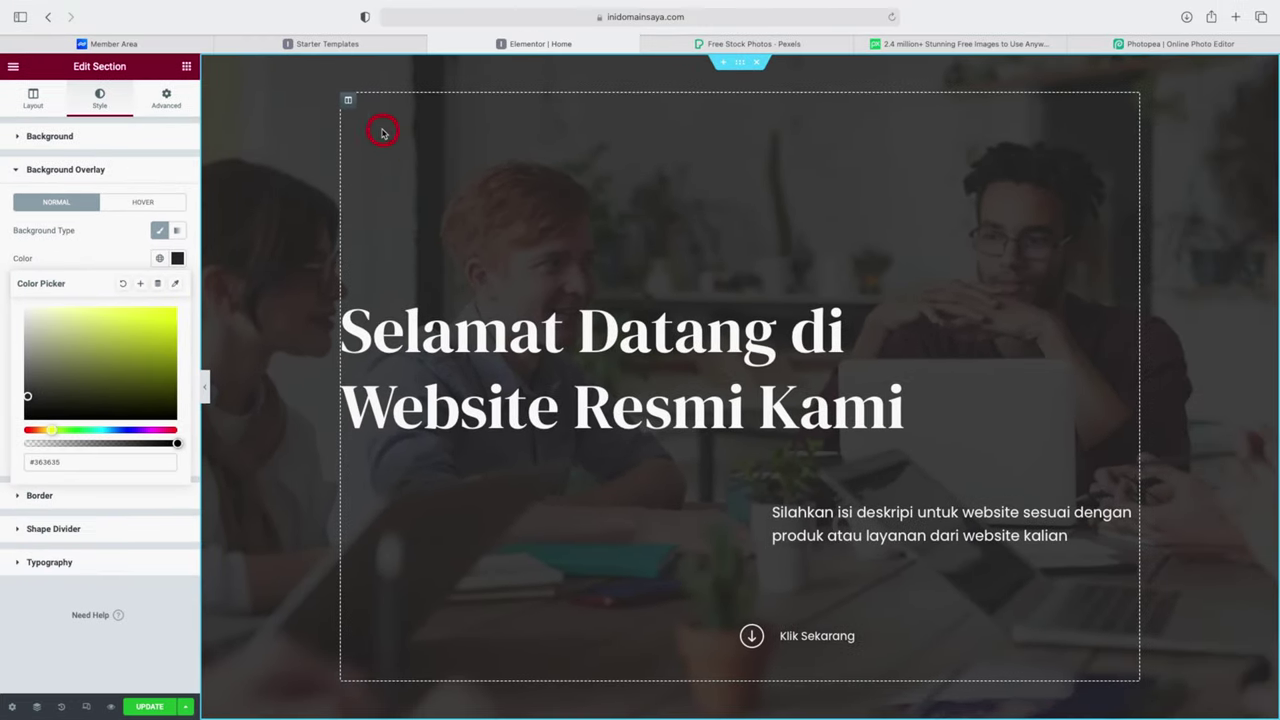
Step: Try a red background on the hero column, then clear it back to no colour
click(348, 102)
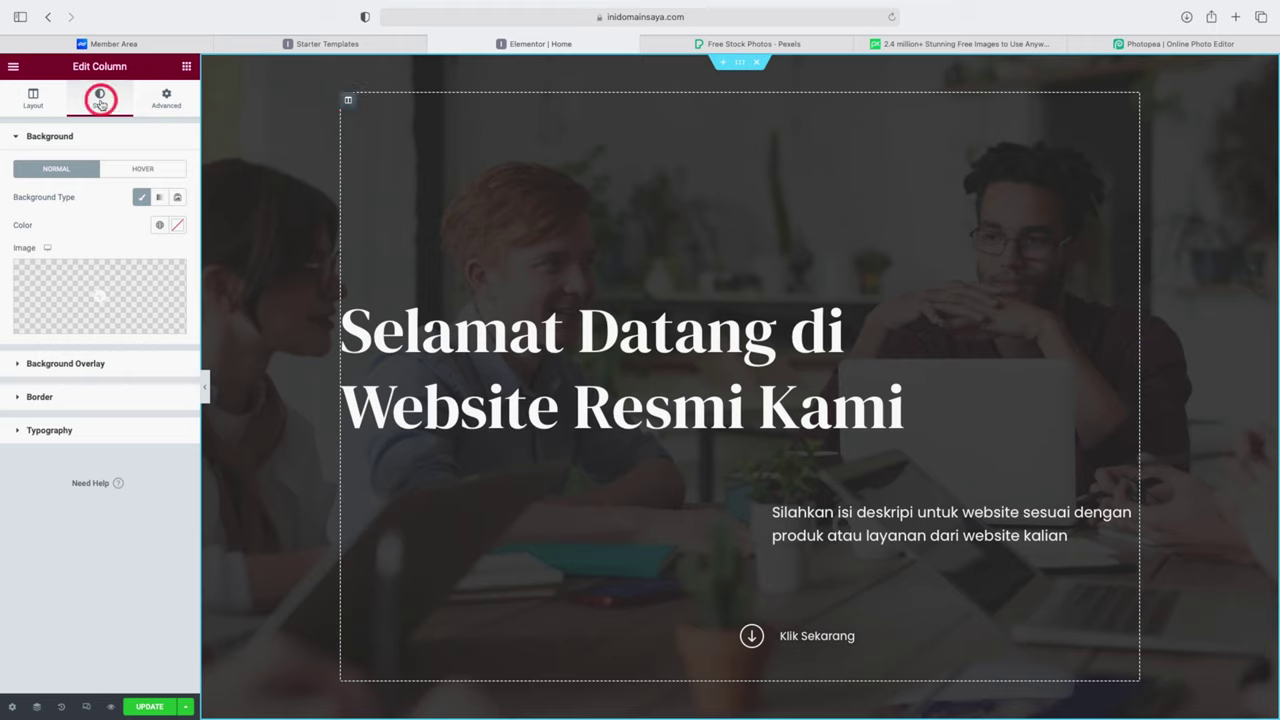
mouse_move(84, 279)
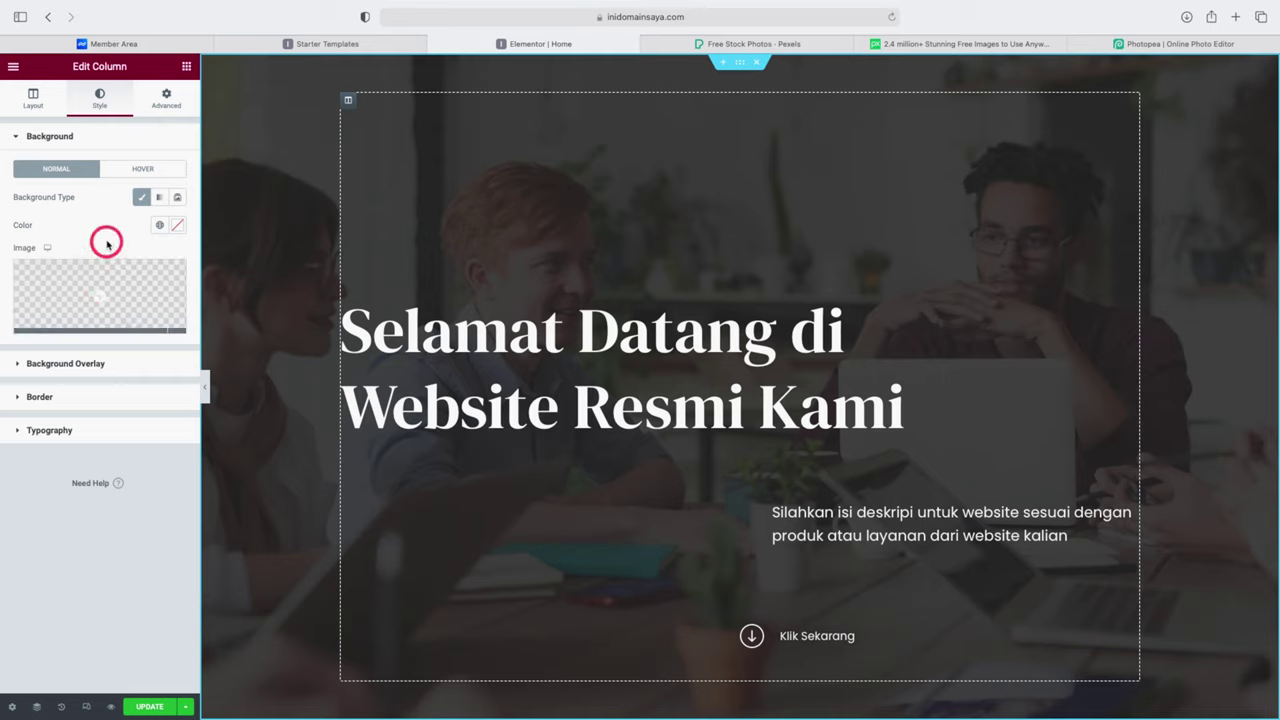
click(175, 227)
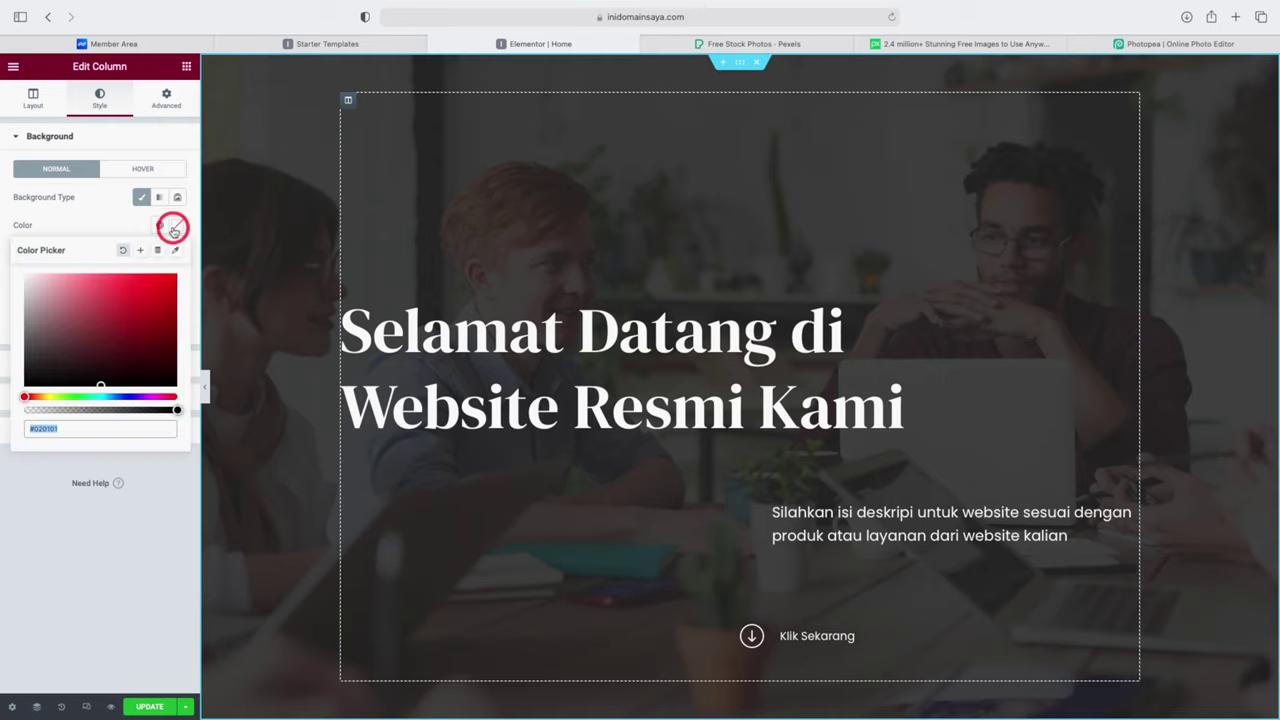
drag(101, 380, 145, 308)
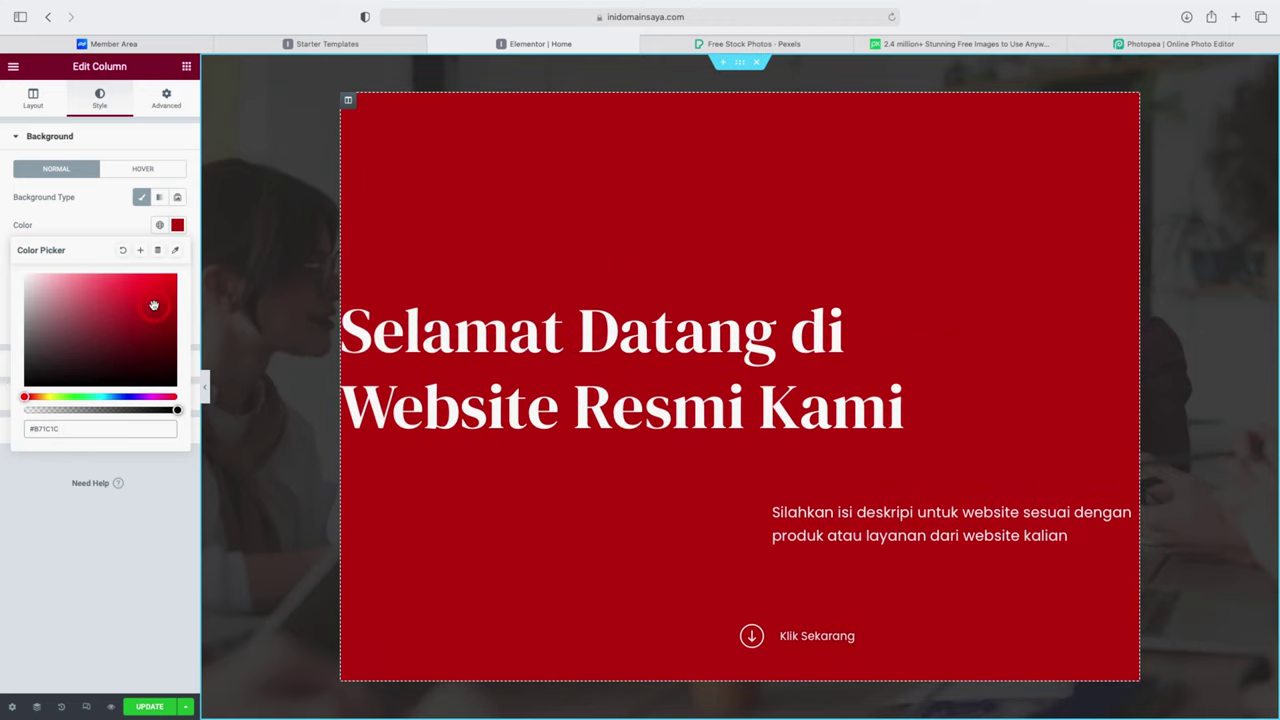
click(122, 250)
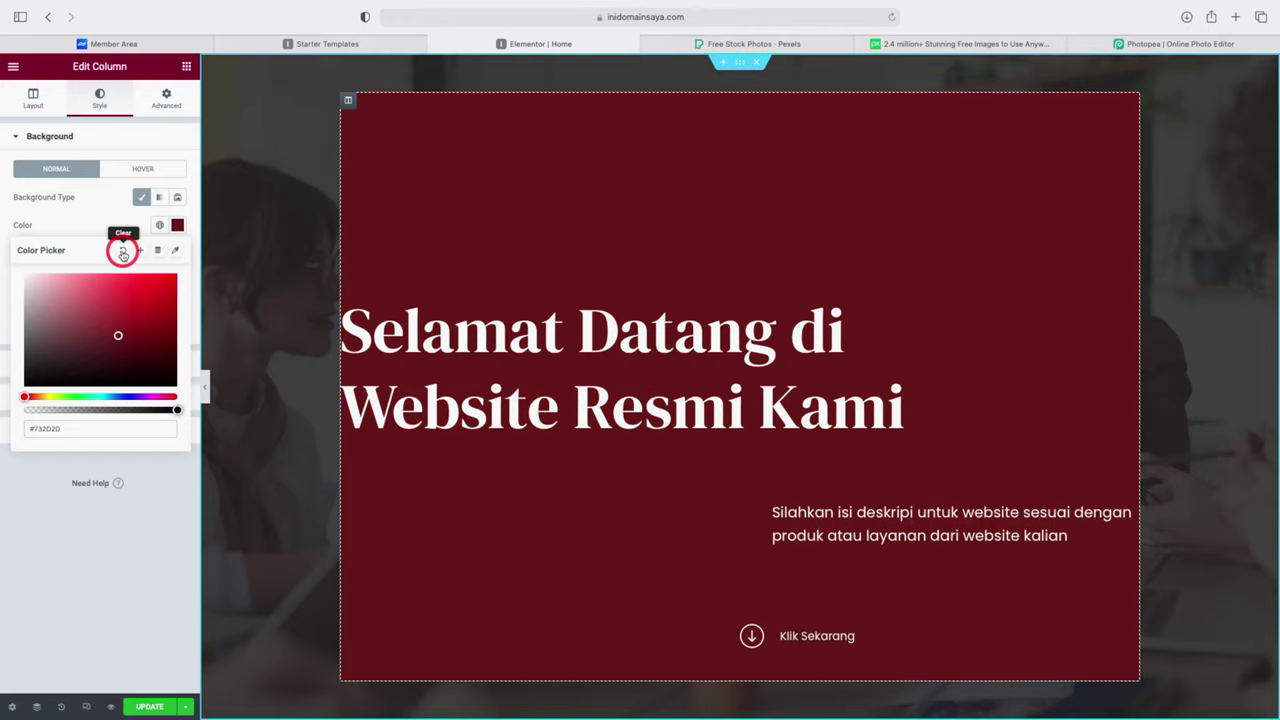
click(121, 220)
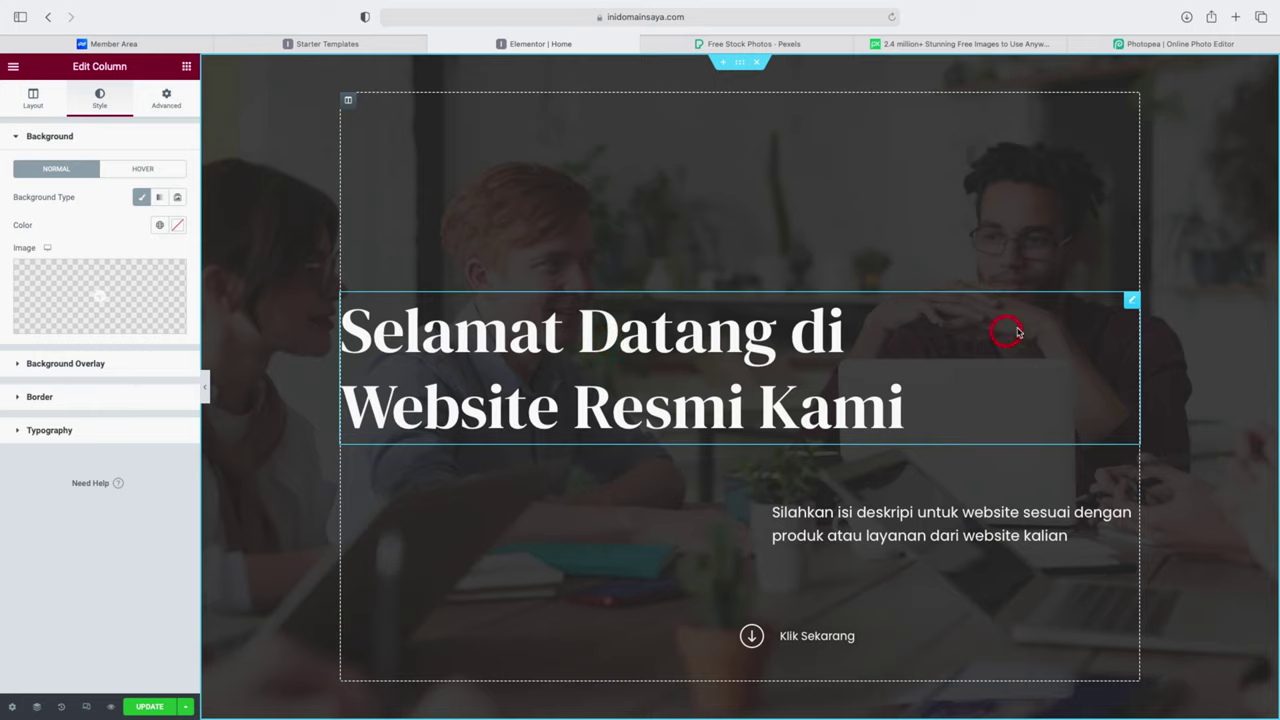
Step: Bring up the welcome heading's Style typography options
click(810, 334)
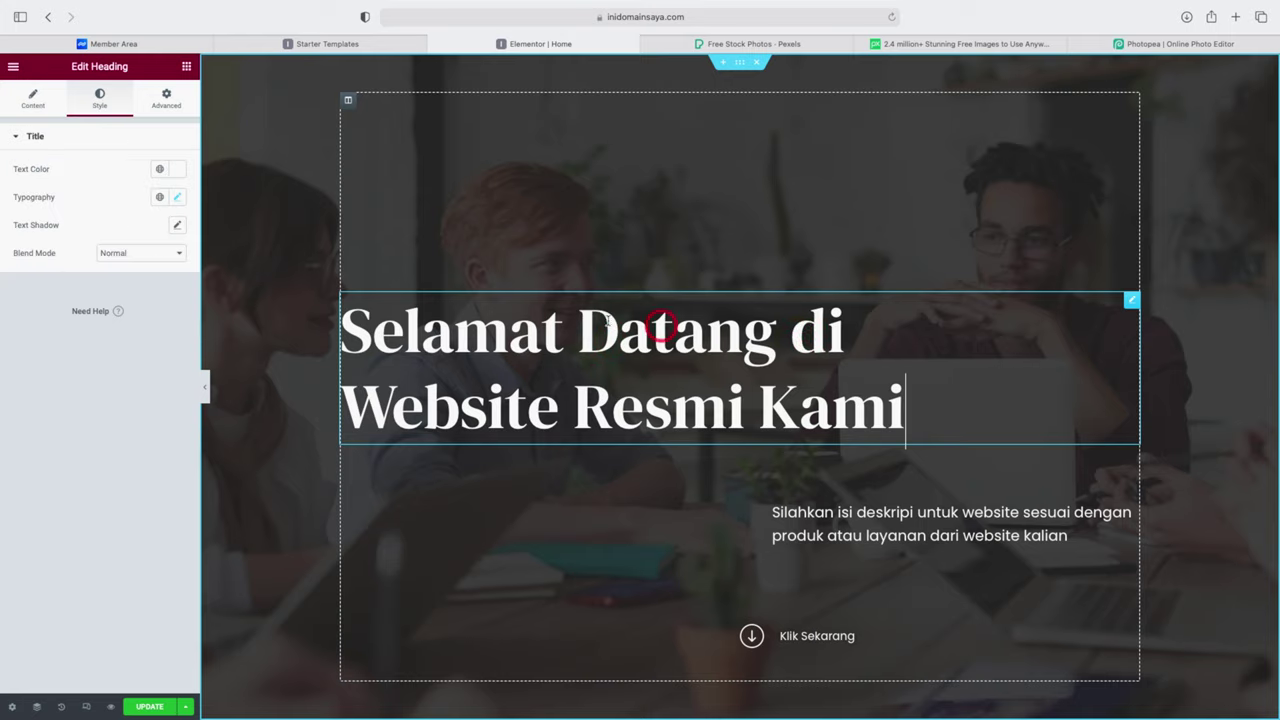
click(99, 104)
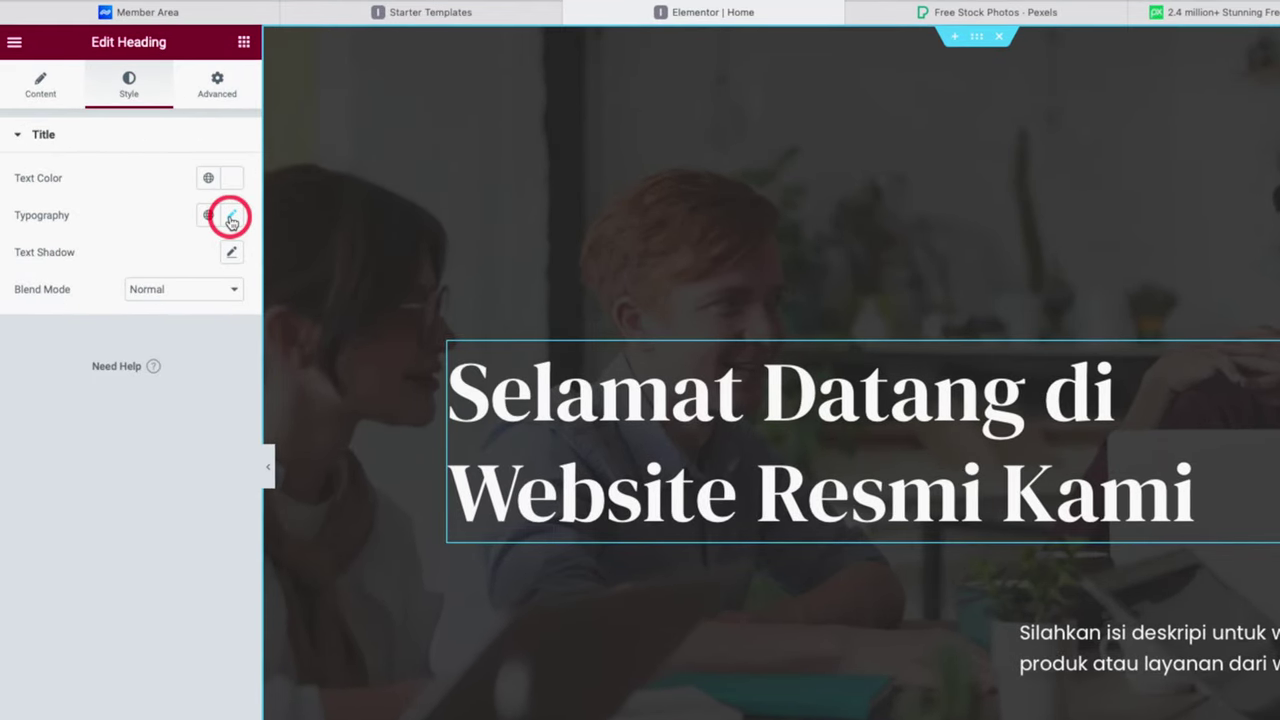
click(231, 219)
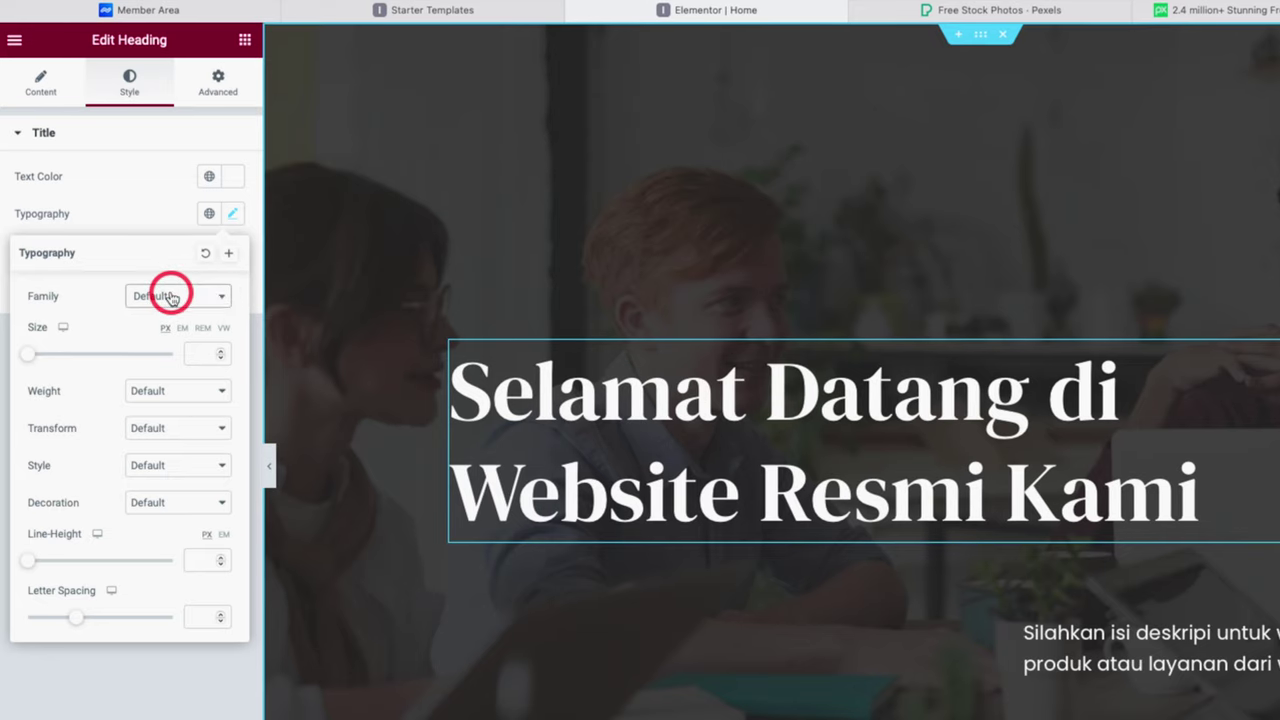
Step: Browse the heading's font family list and leave it without choosing a font
click(170, 297)
scroll(172, 425, down, 3)
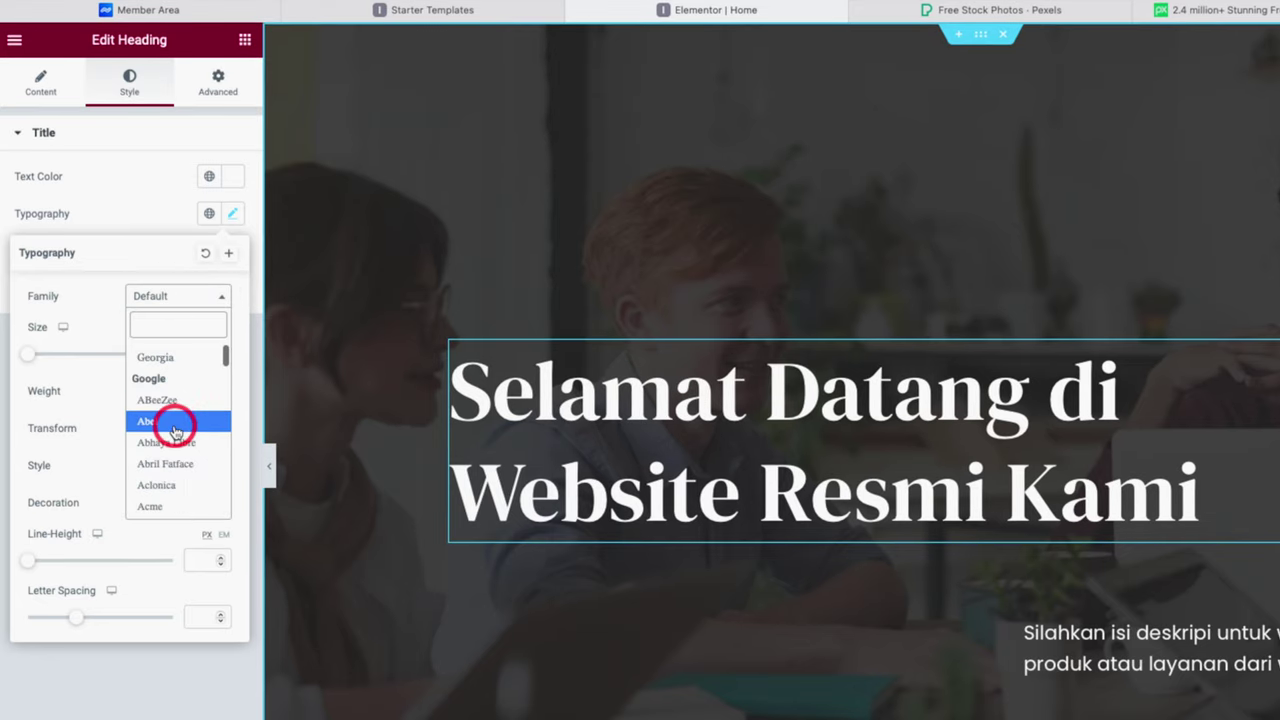
scroll(173, 428, down, 3)
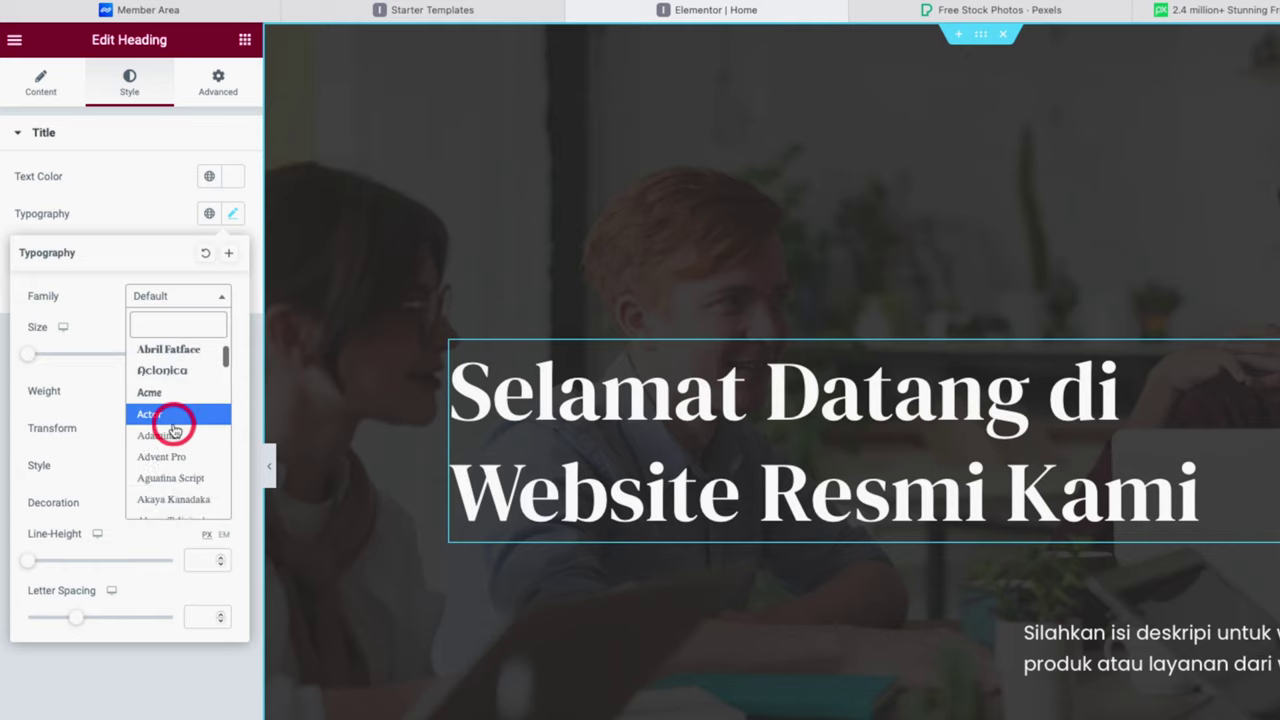
scroll(173, 428, down, 4)
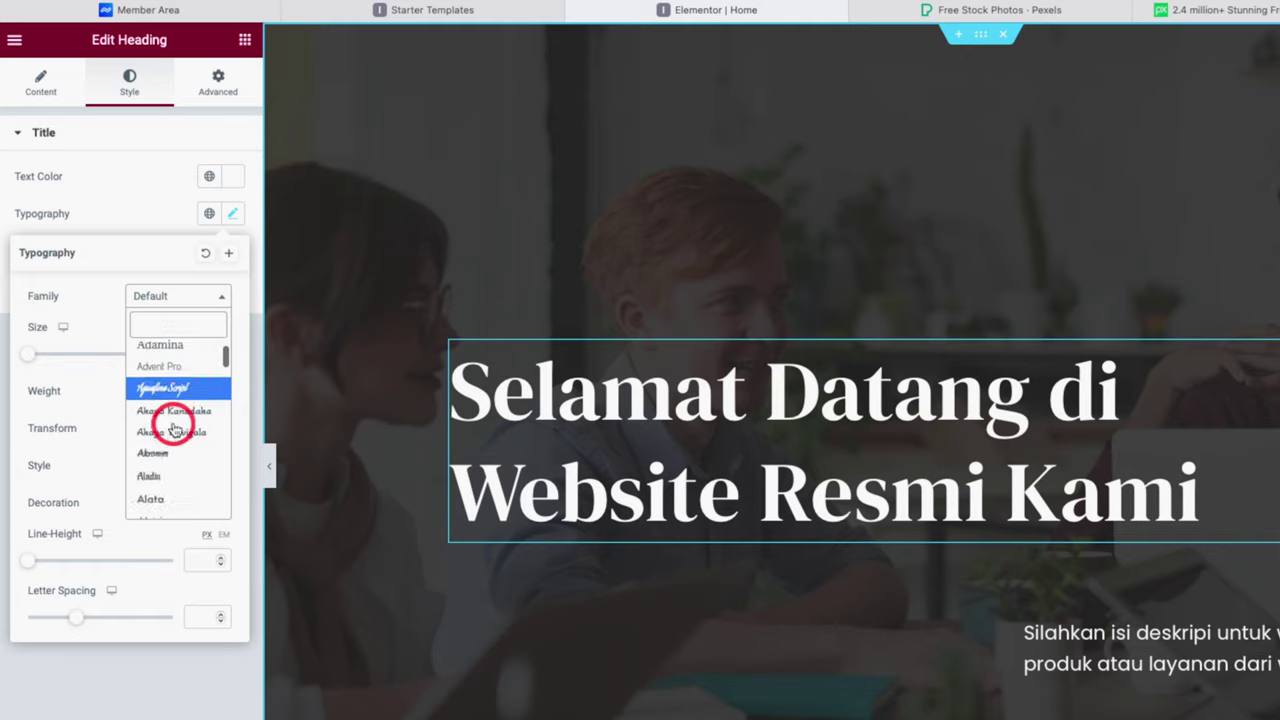
click(130, 265)
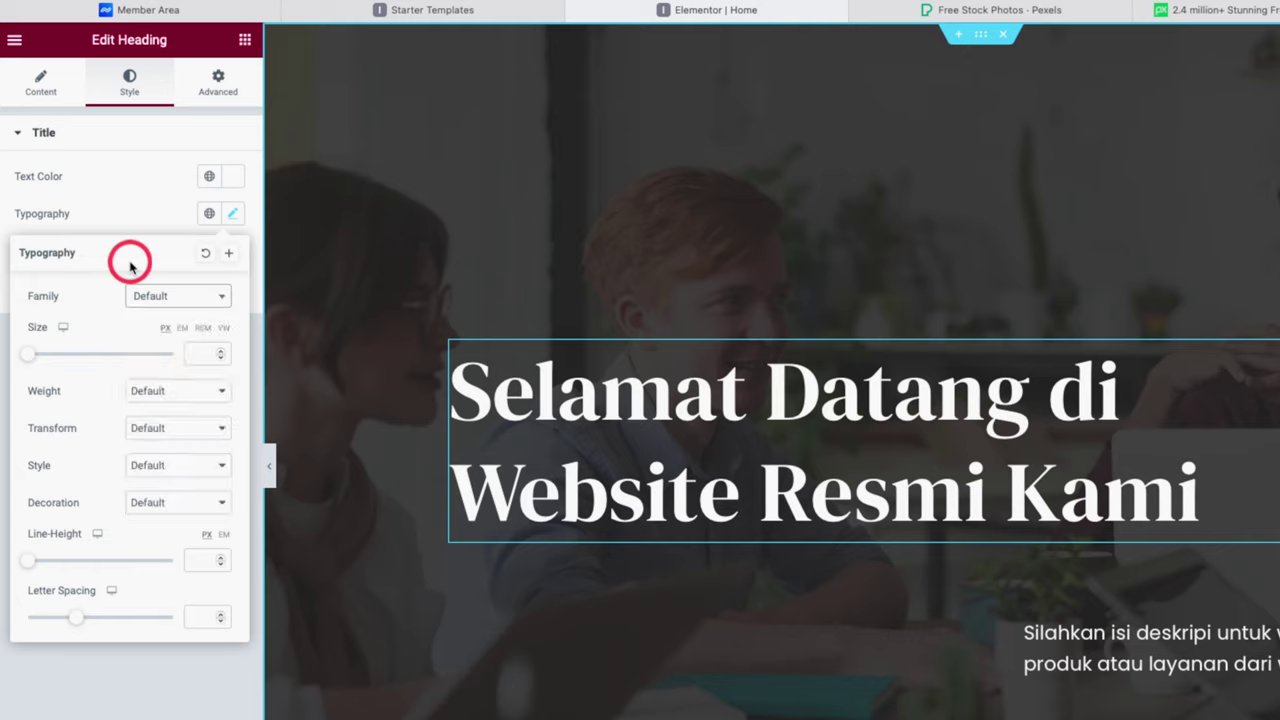
Step: Try a 29 px heading size, then clear it back to default and close Typography
click(33, 357)
drag(33, 357, 83, 345)
double_click(200, 354)
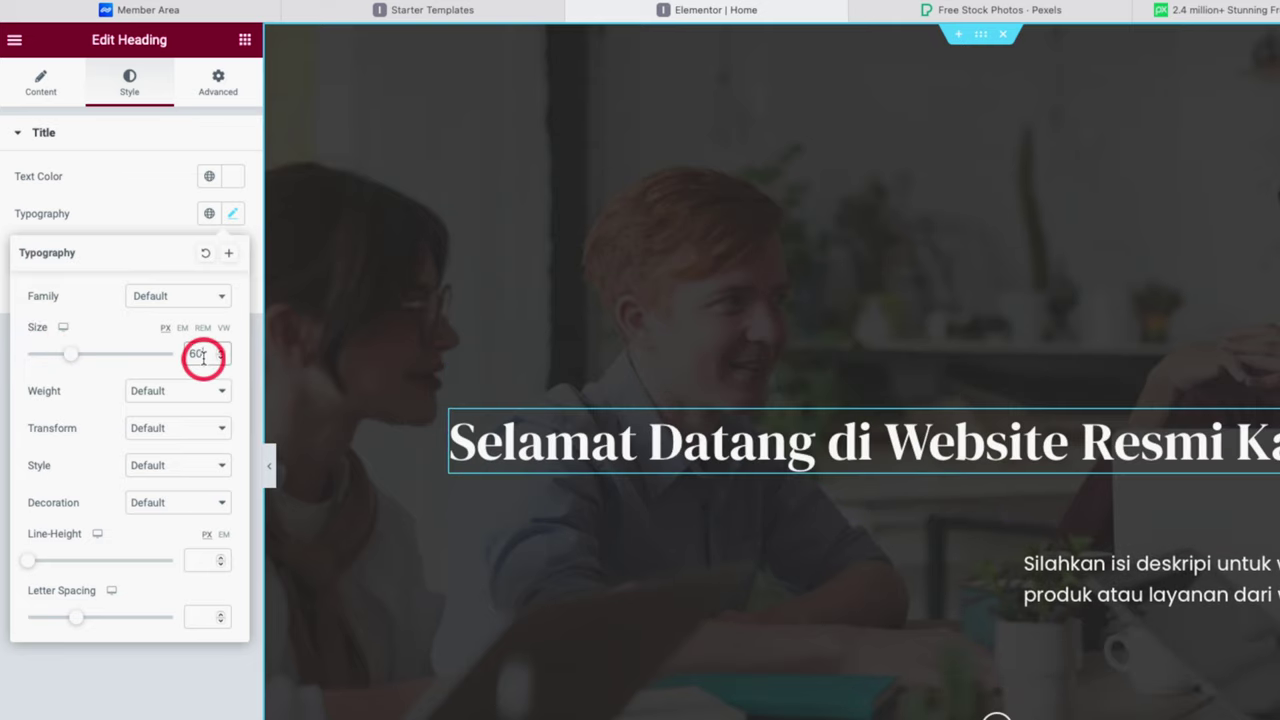
key(BackSpace)
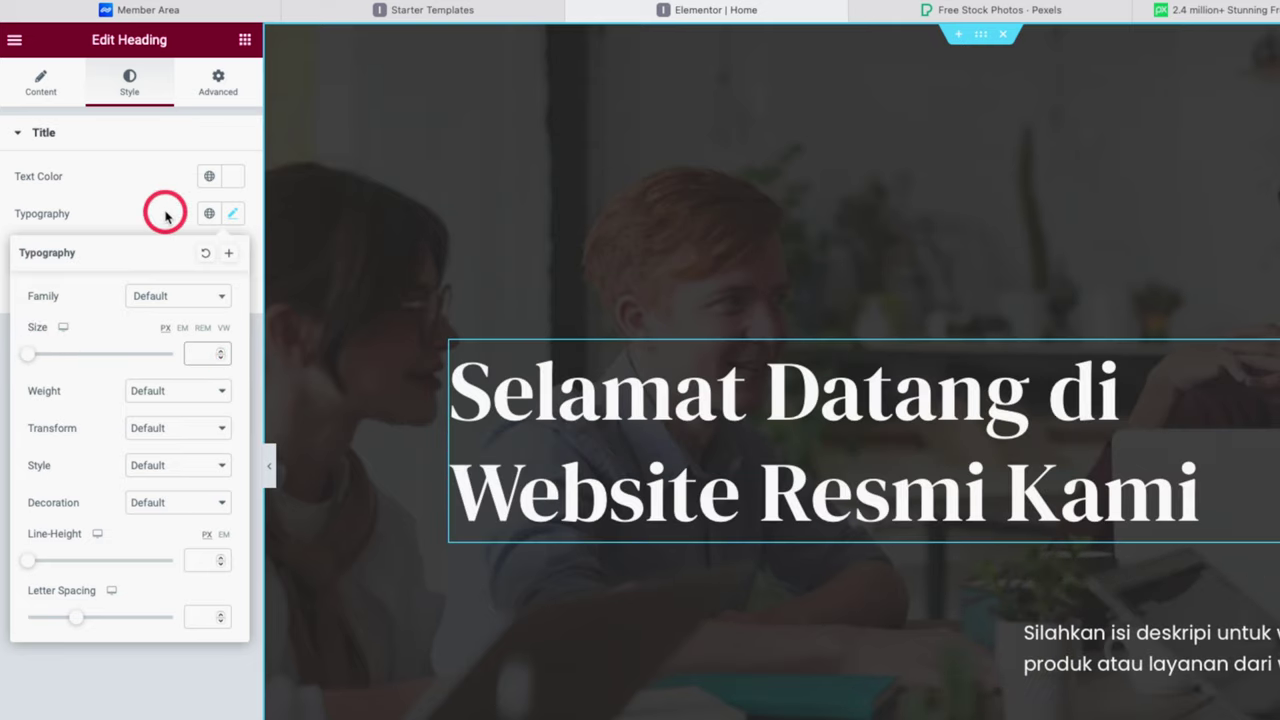
click(165, 209)
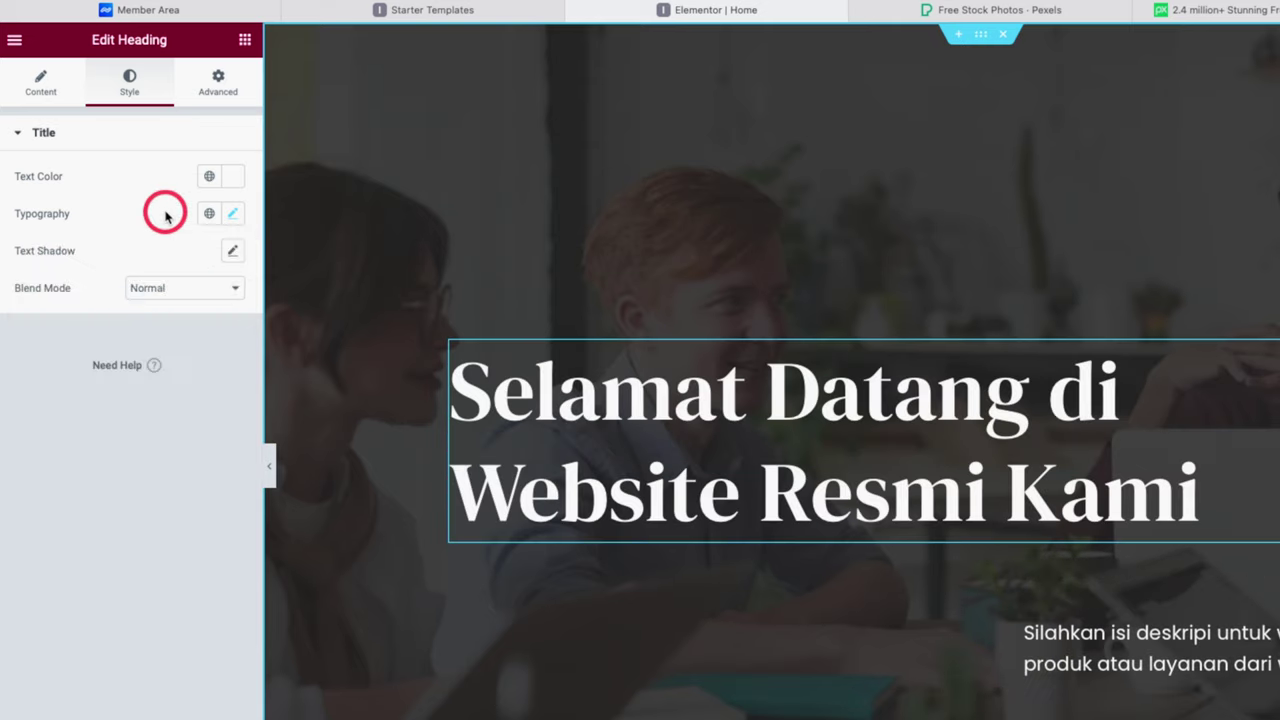
Step: Set the hero heading text colour to off-white #FFFEF9 after pink and yellow trials
click(231, 180)
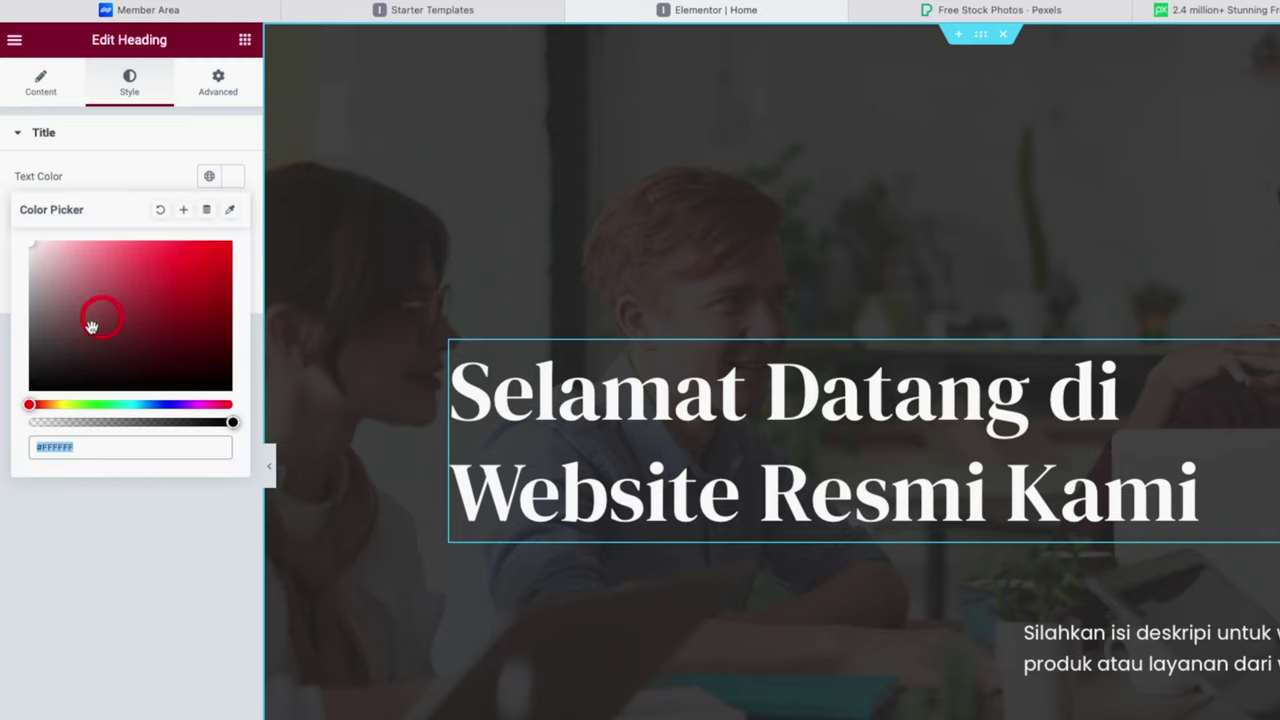
drag(55, 355, 74, 248)
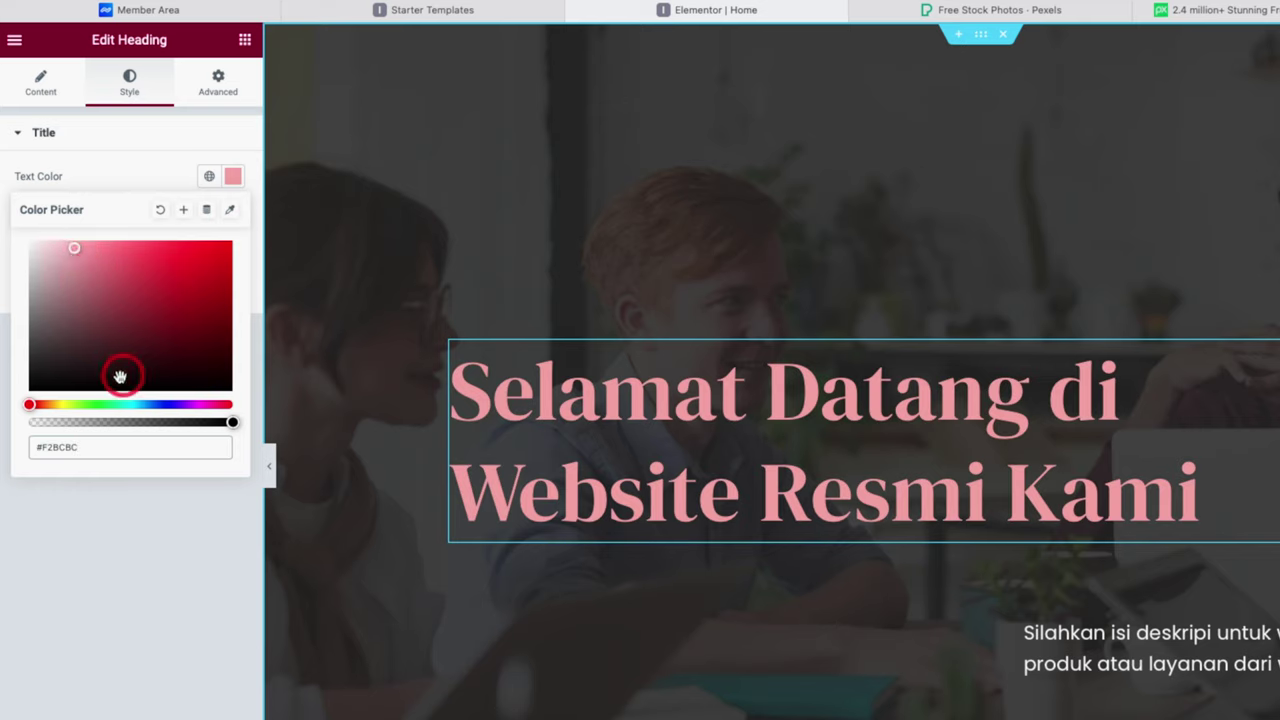
drag(40, 403, 58, 403)
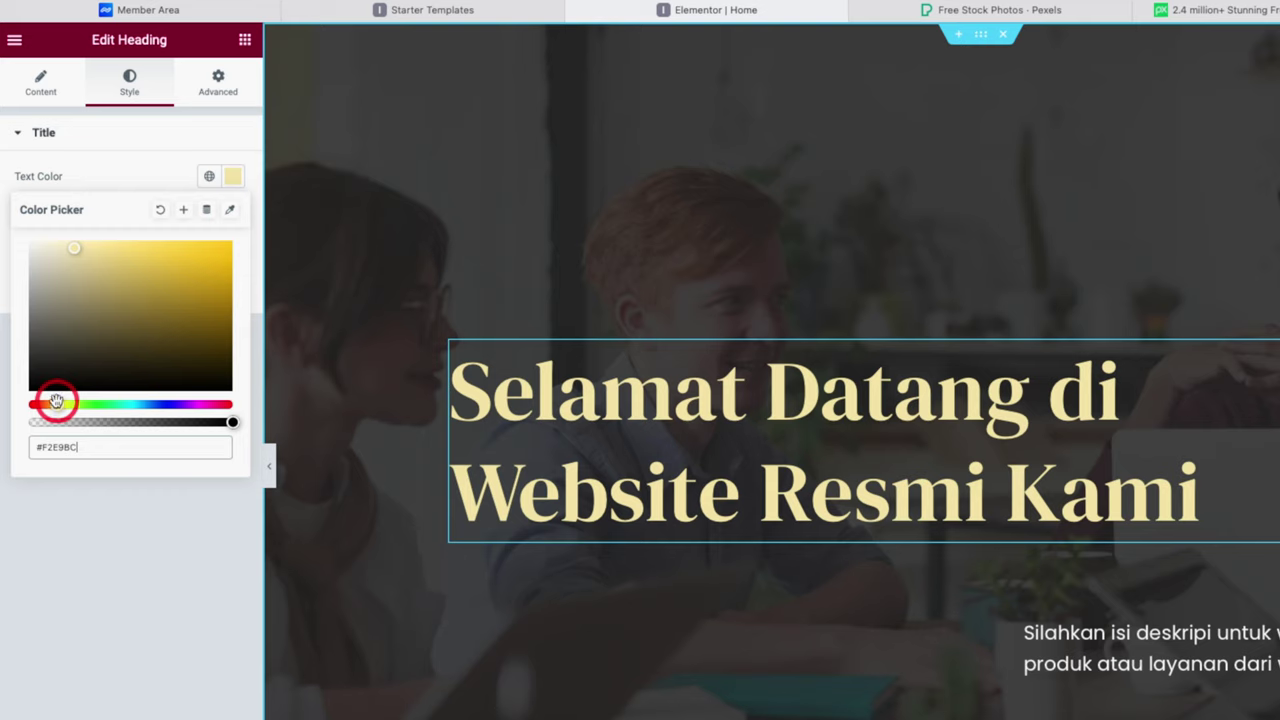
click(32, 244)
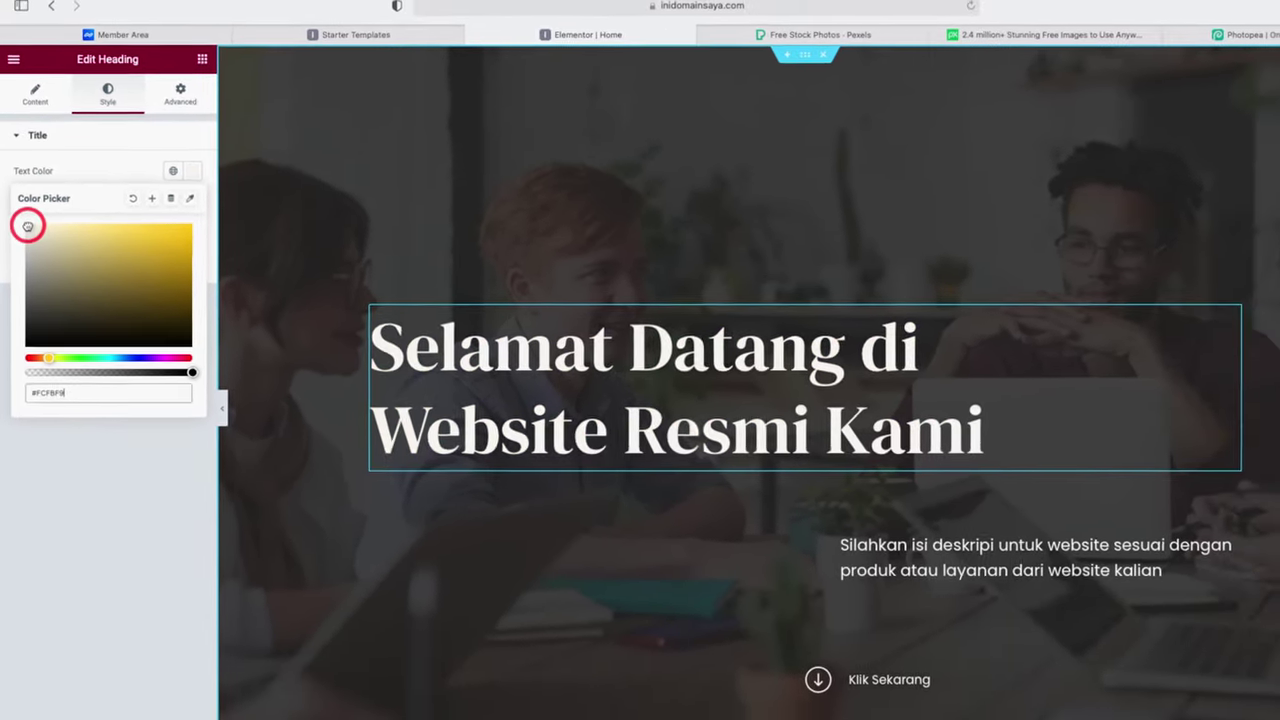
click(28, 226)
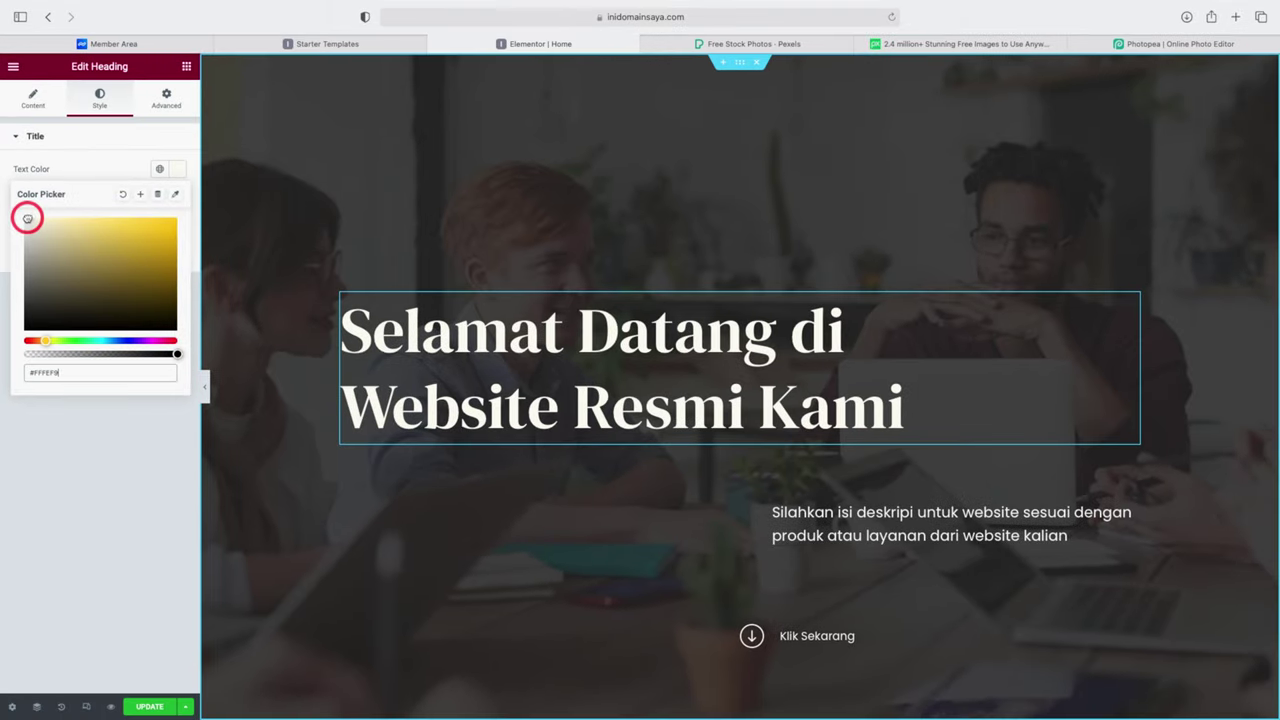
click(77, 163)
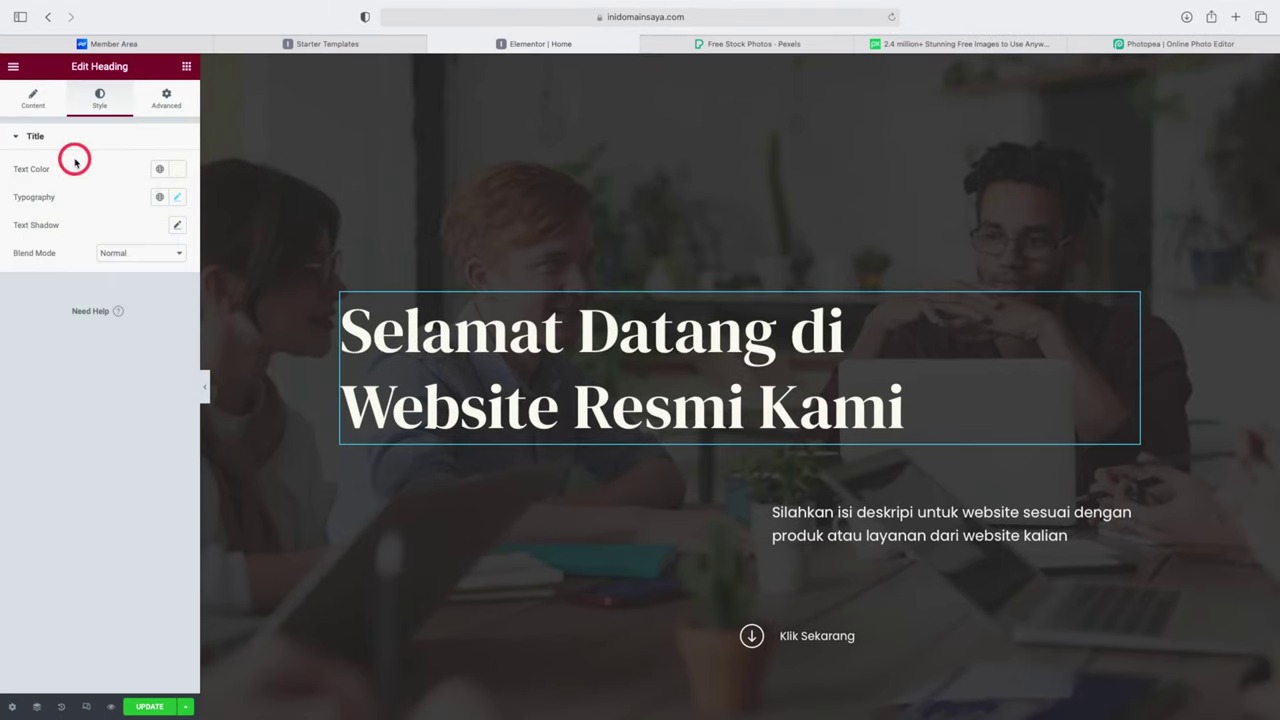
click(548, 409)
Step: Make the About Us section background a warmer, deeper yellow after grey and green trials
scroll(540, 410, down, 10)
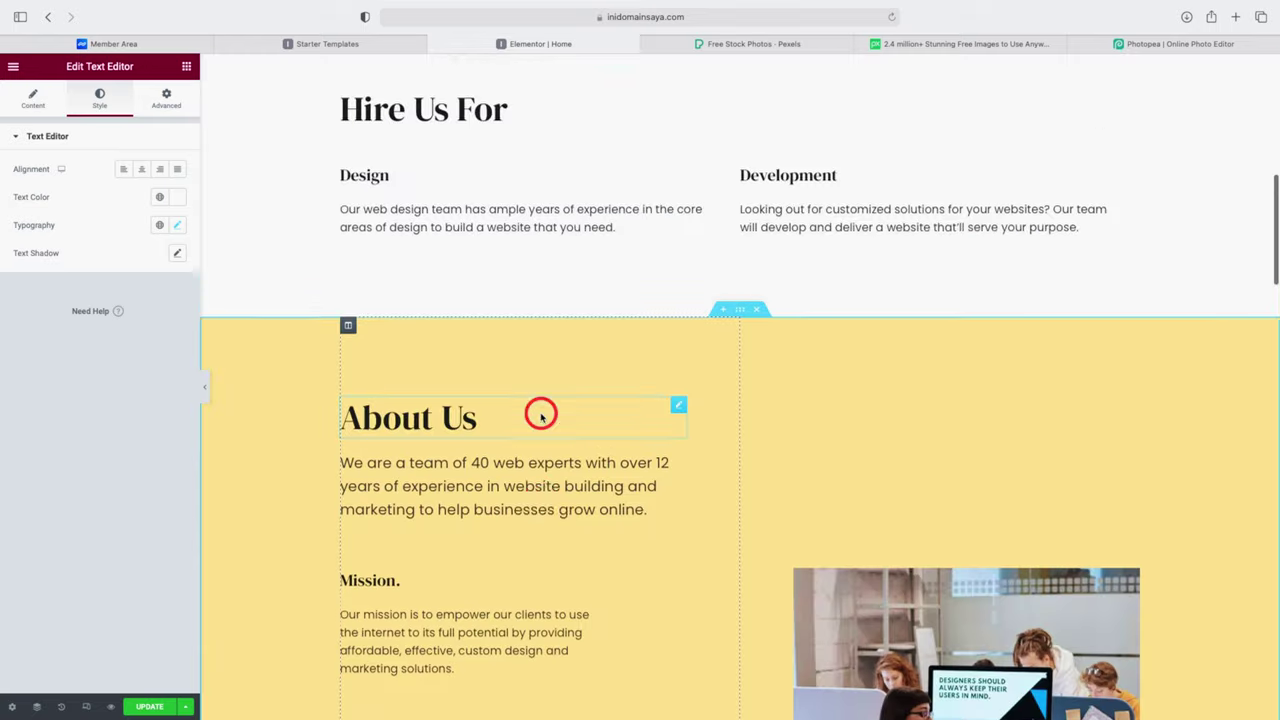
scroll(540, 415, down, 2)
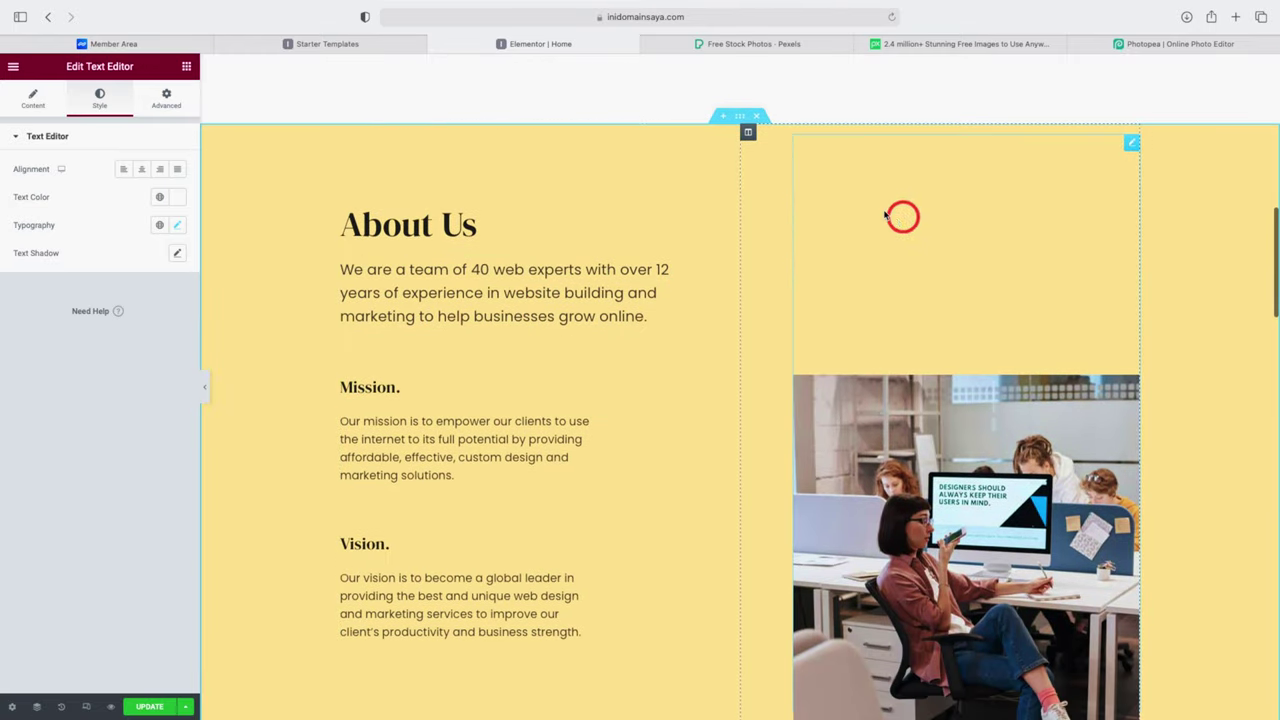
click(739, 118)
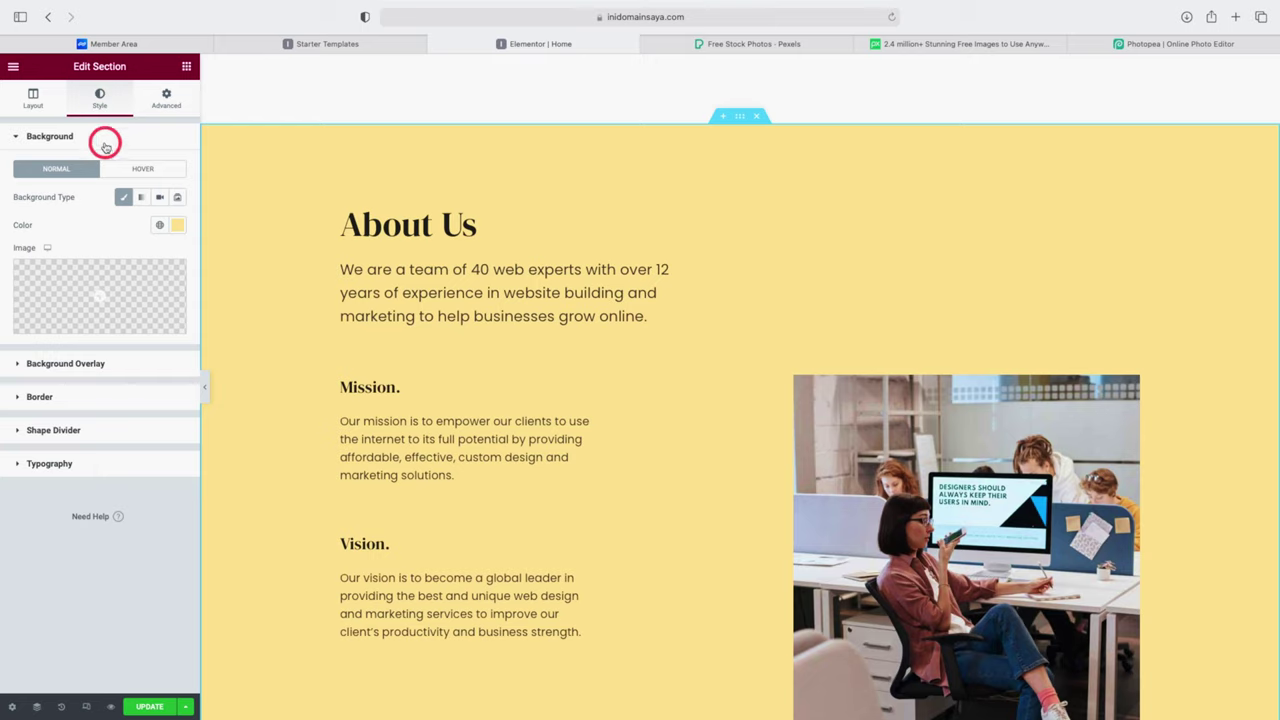
click(177, 225)
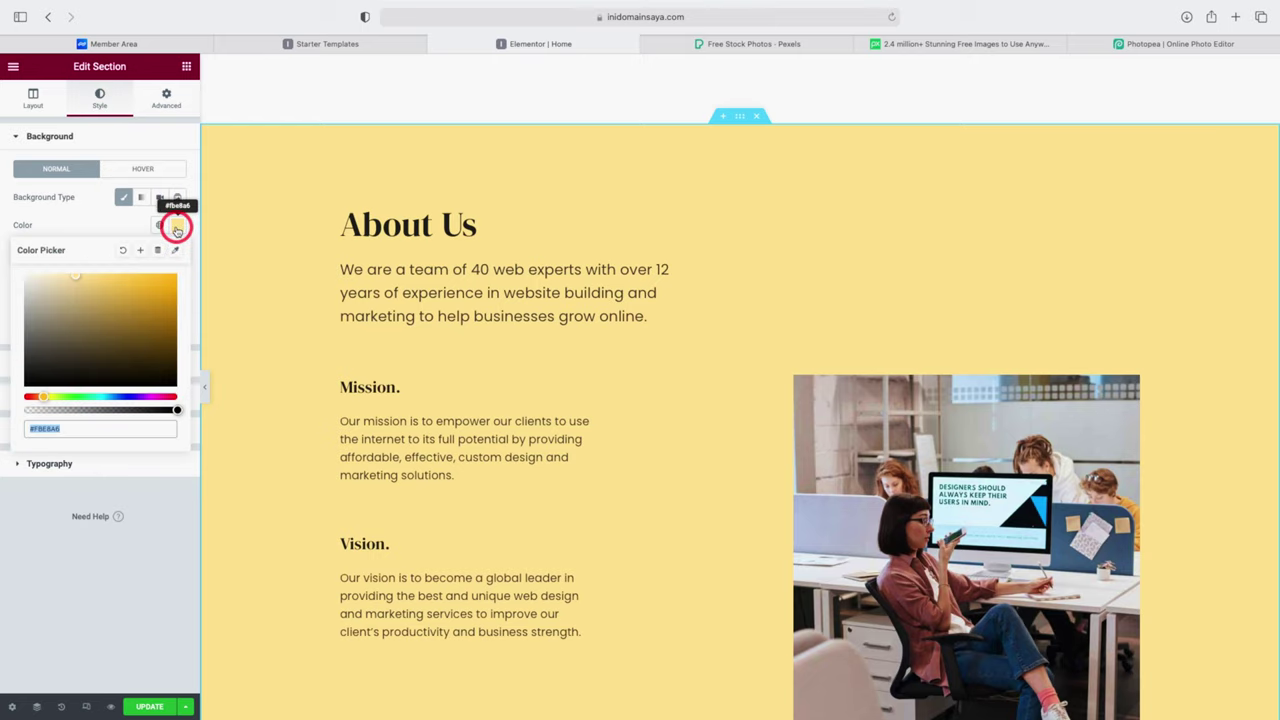
drag(77, 281, 37, 314)
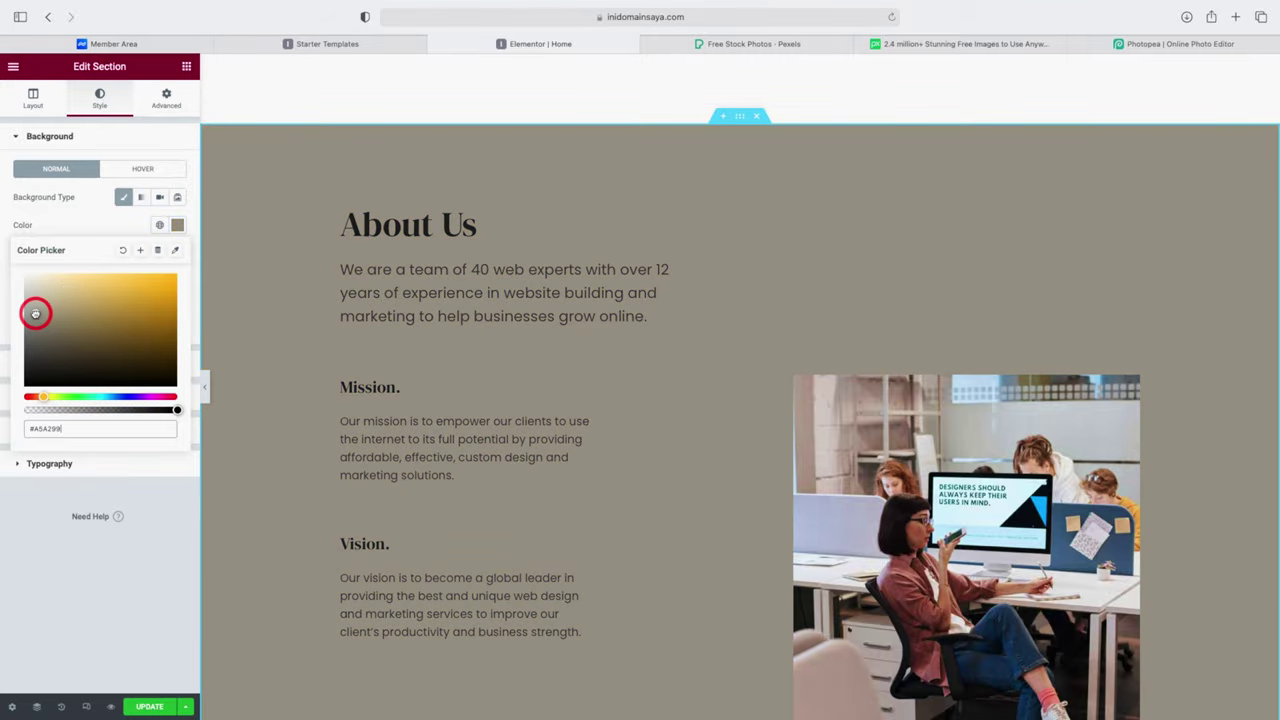
drag(48, 395, 75, 398)
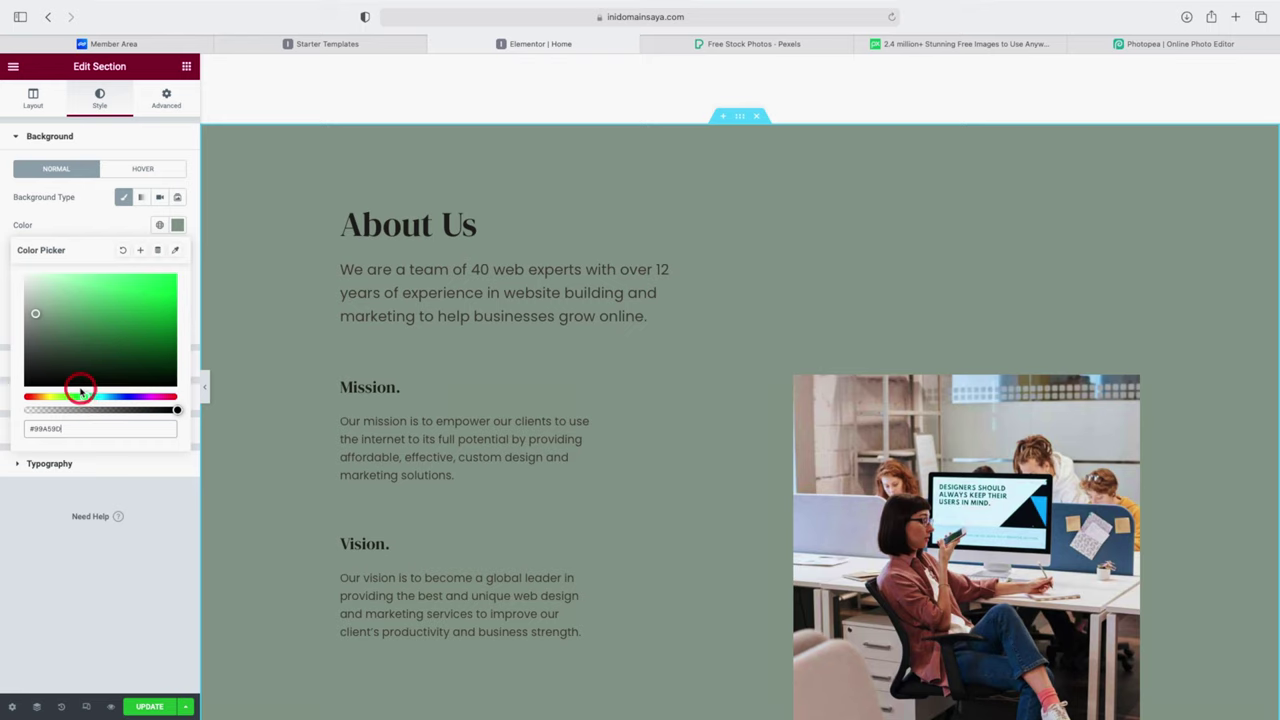
scroll(420, 335, up, 2)
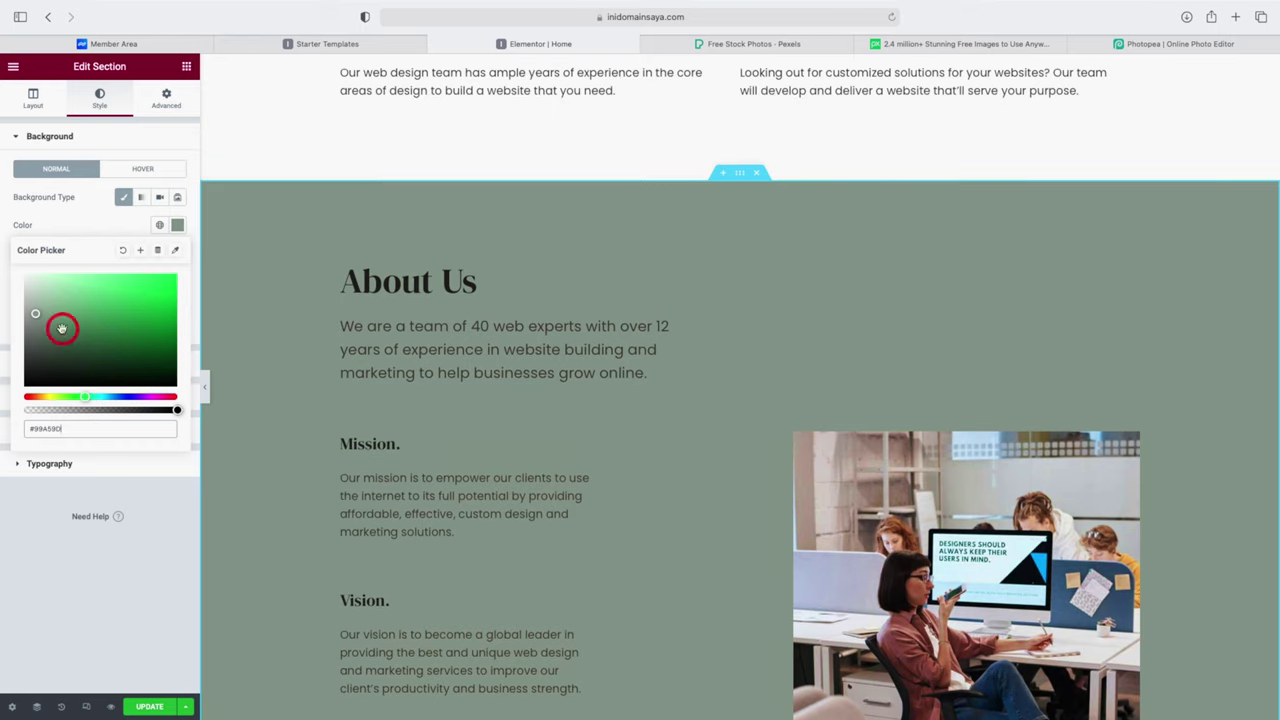
click(50, 396)
drag(50, 396, 42, 396)
drag(35, 313, 88, 282)
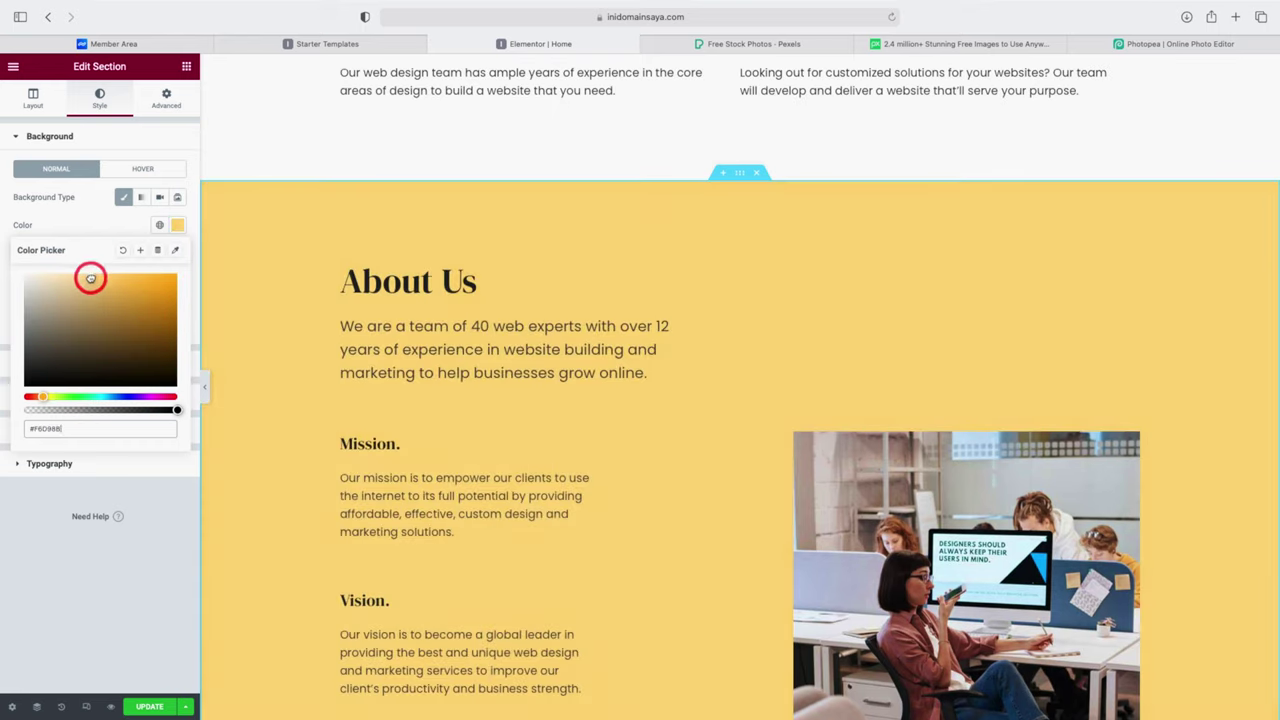
click(100, 223)
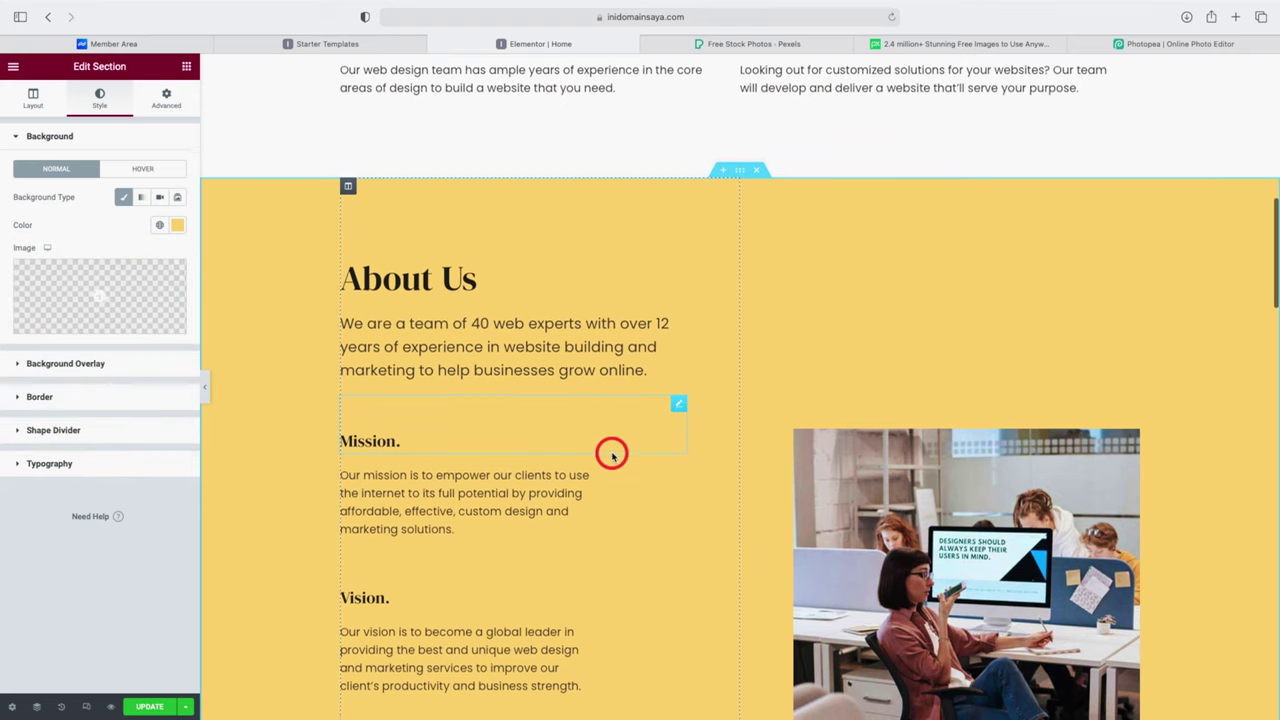
scroll(611, 455, down, 5)
scroll(612, 455, up, 2)
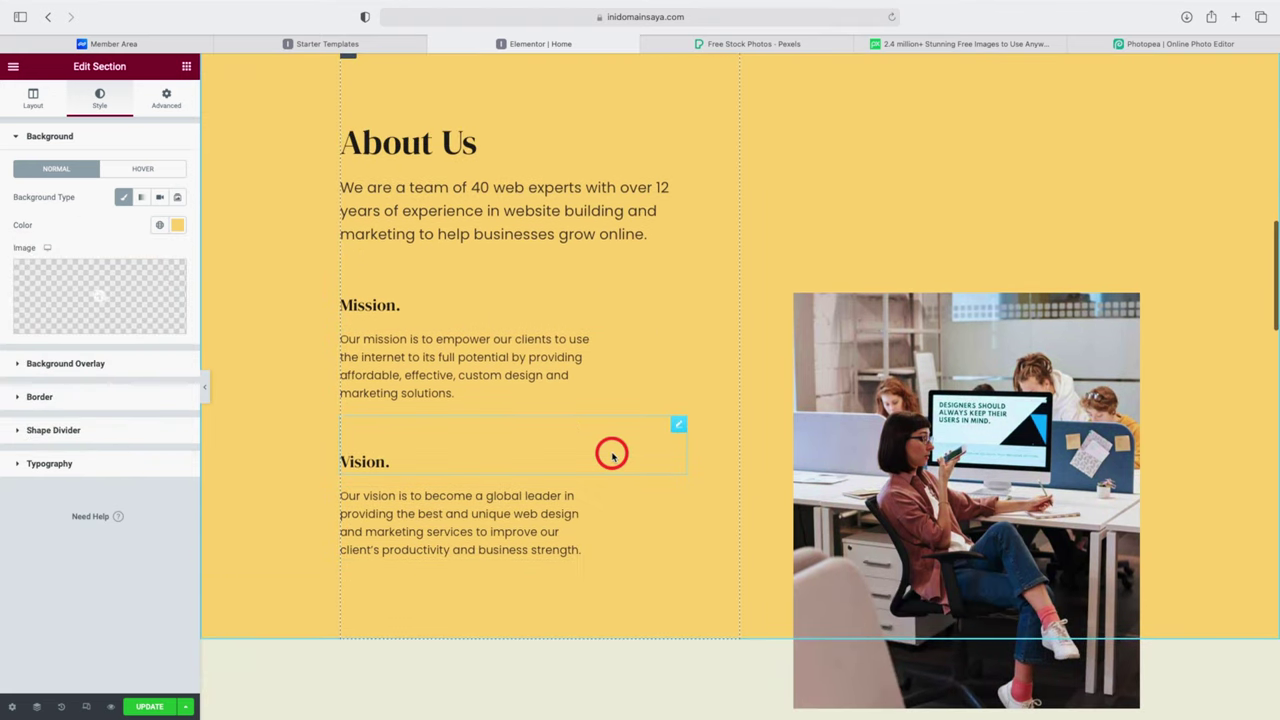
scroll(612, 455, down, 10)
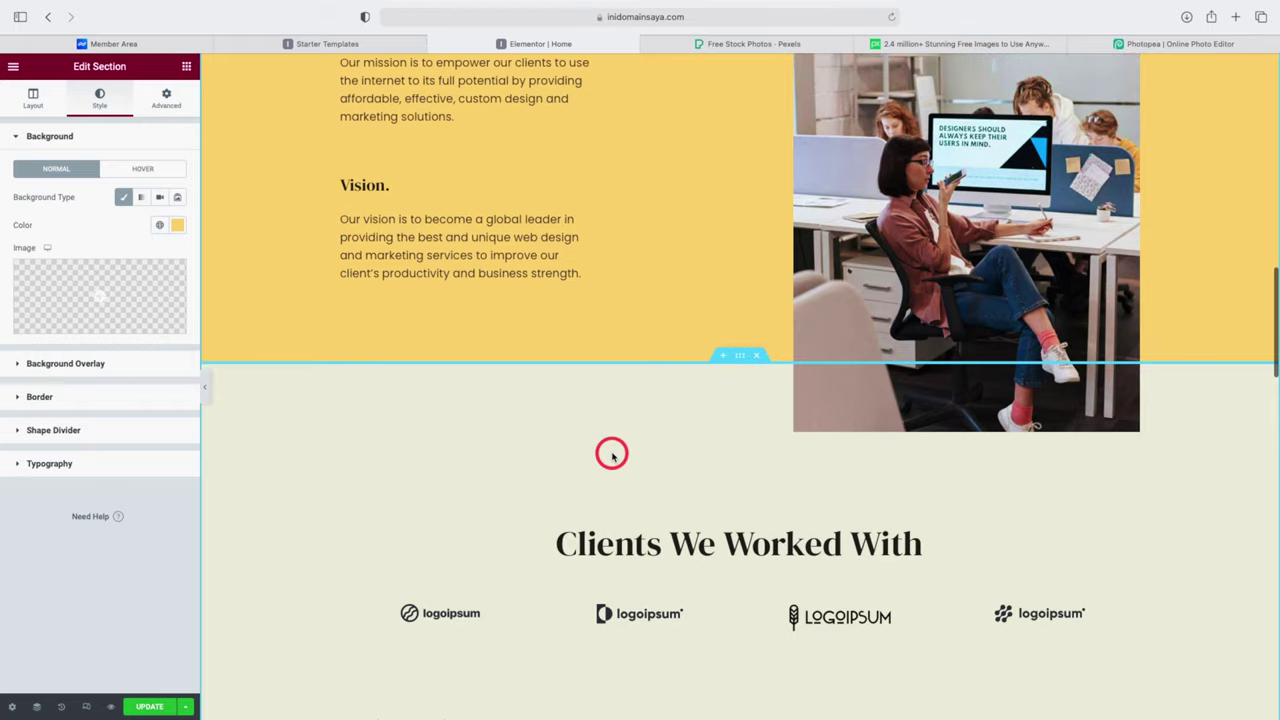
scroll(612, 455, down, 1)
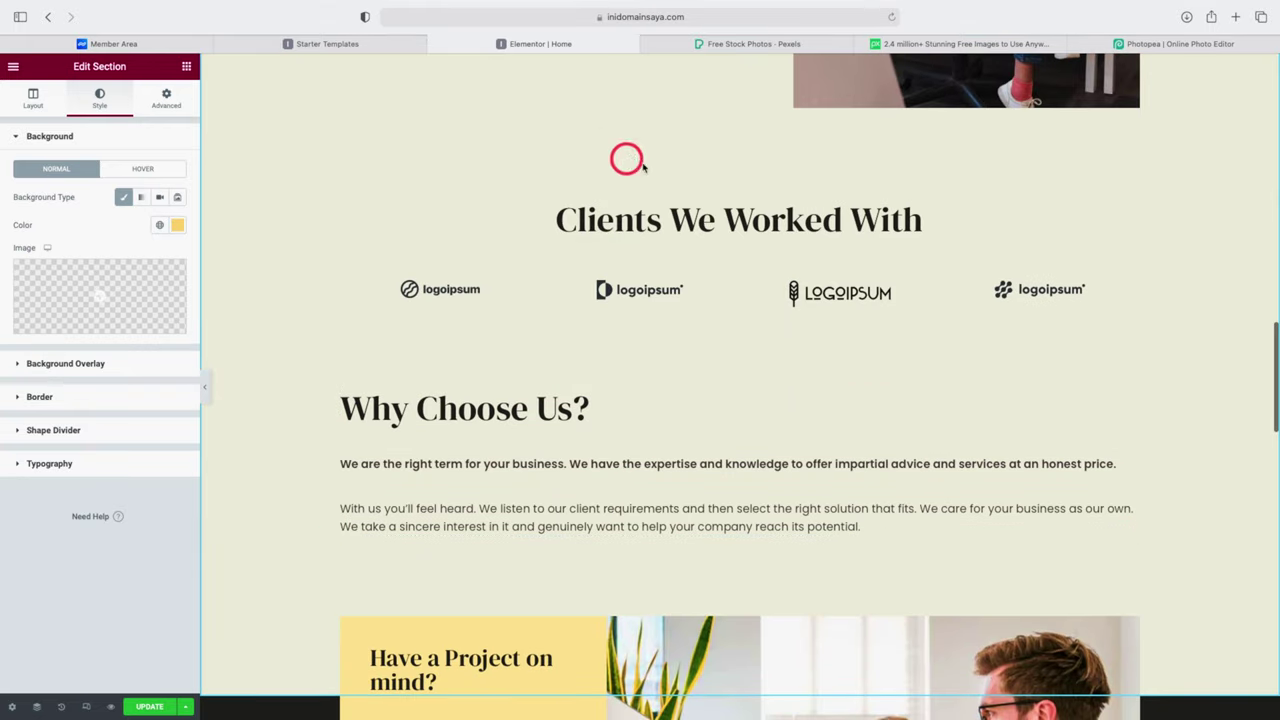
scroll(741, 381, up, 2)
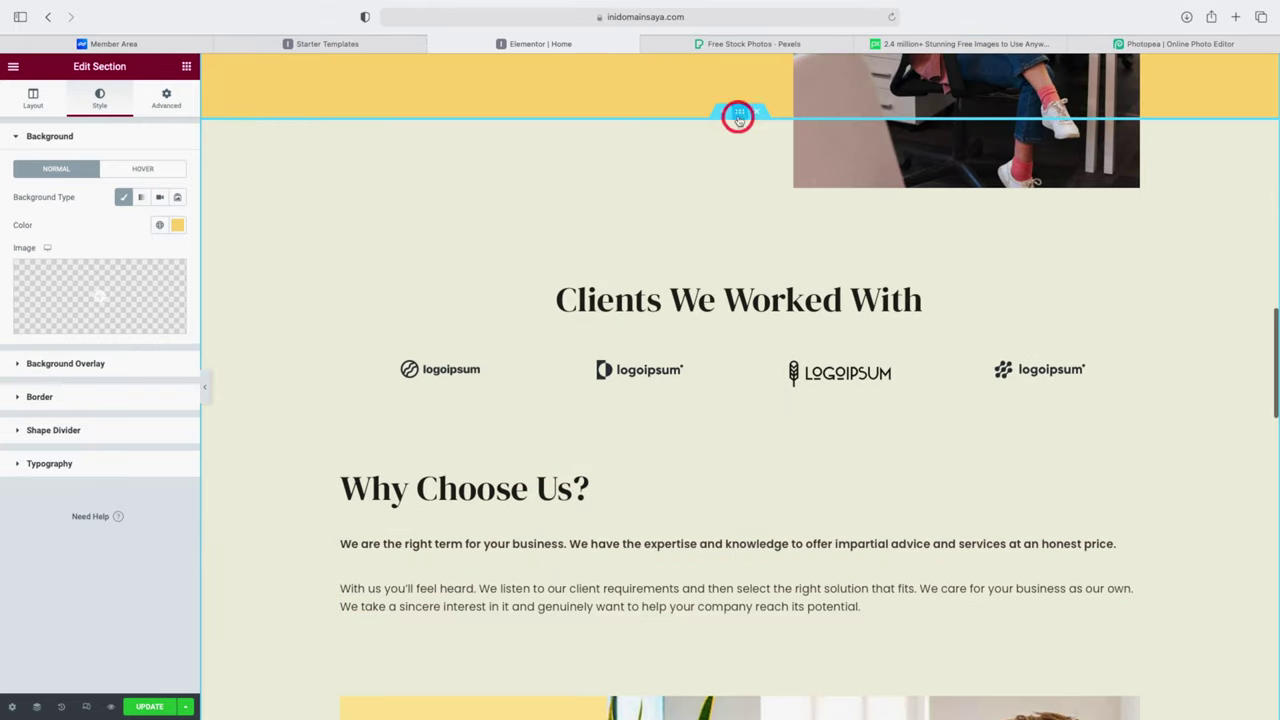
scroll(722, 320, down, 10)
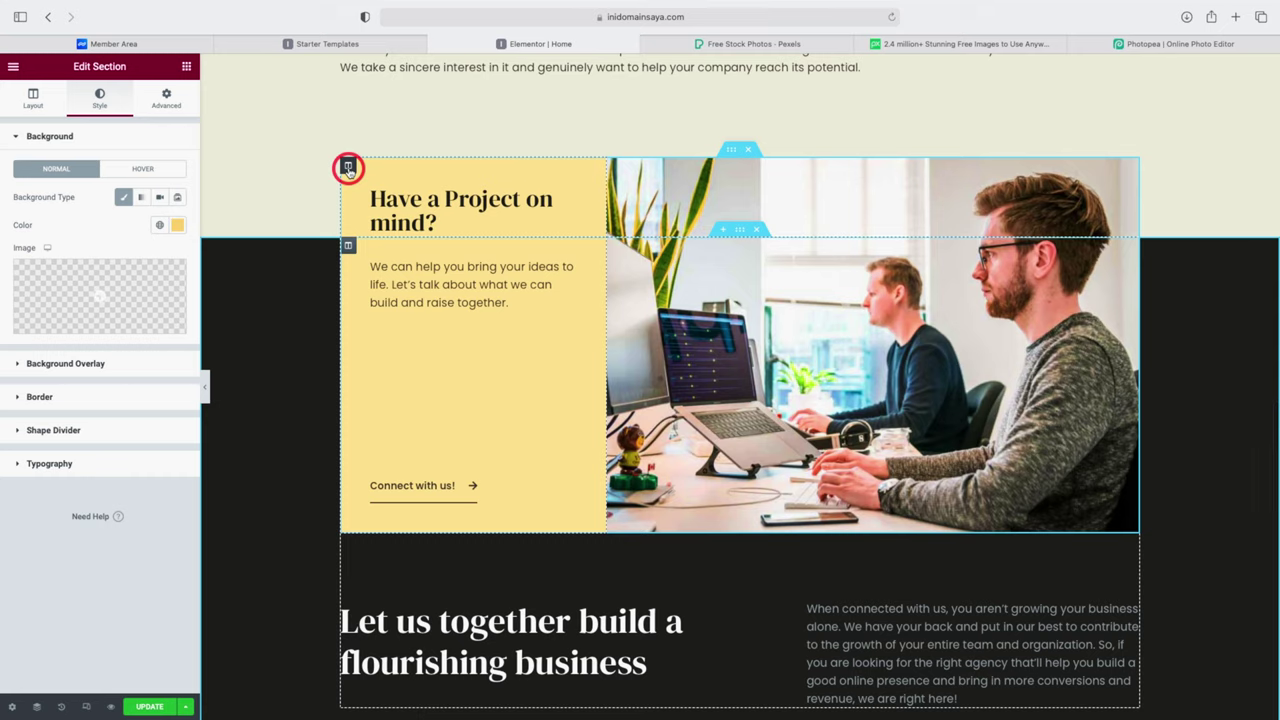
Step: Set the Have a Project on mind? column background to teal #08C0BB
click(348, 167)
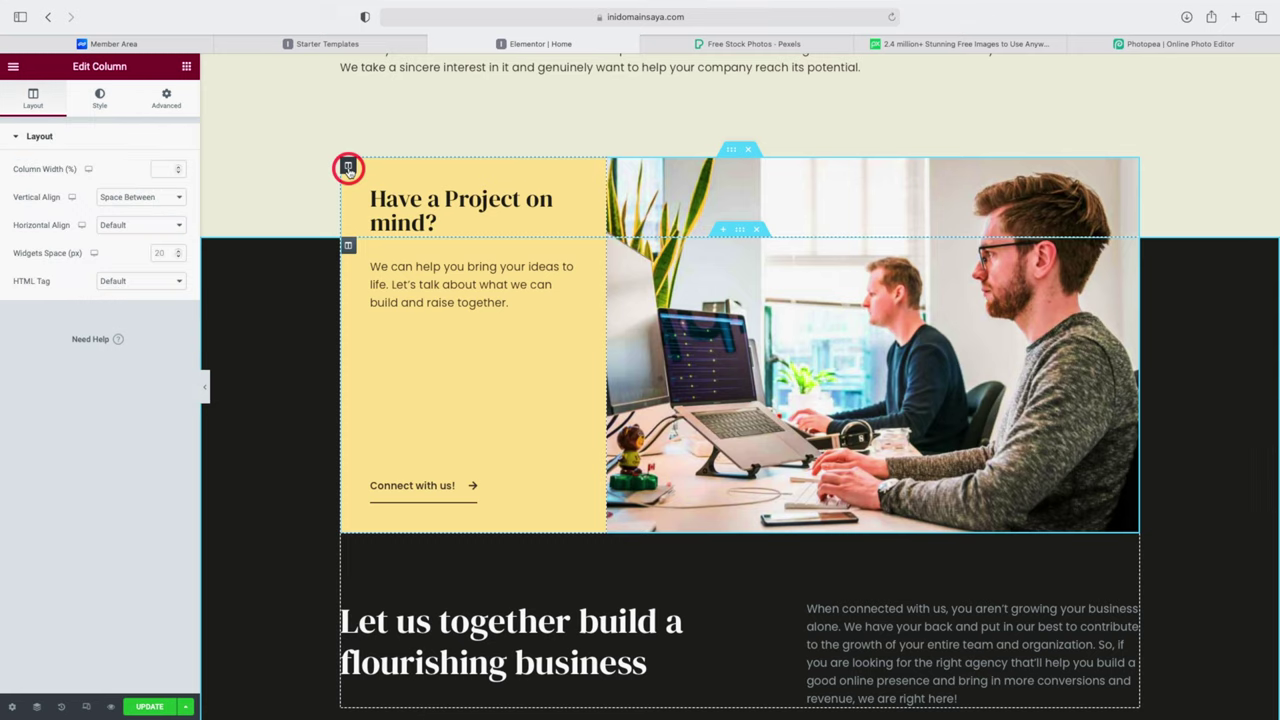
click(99, 101)
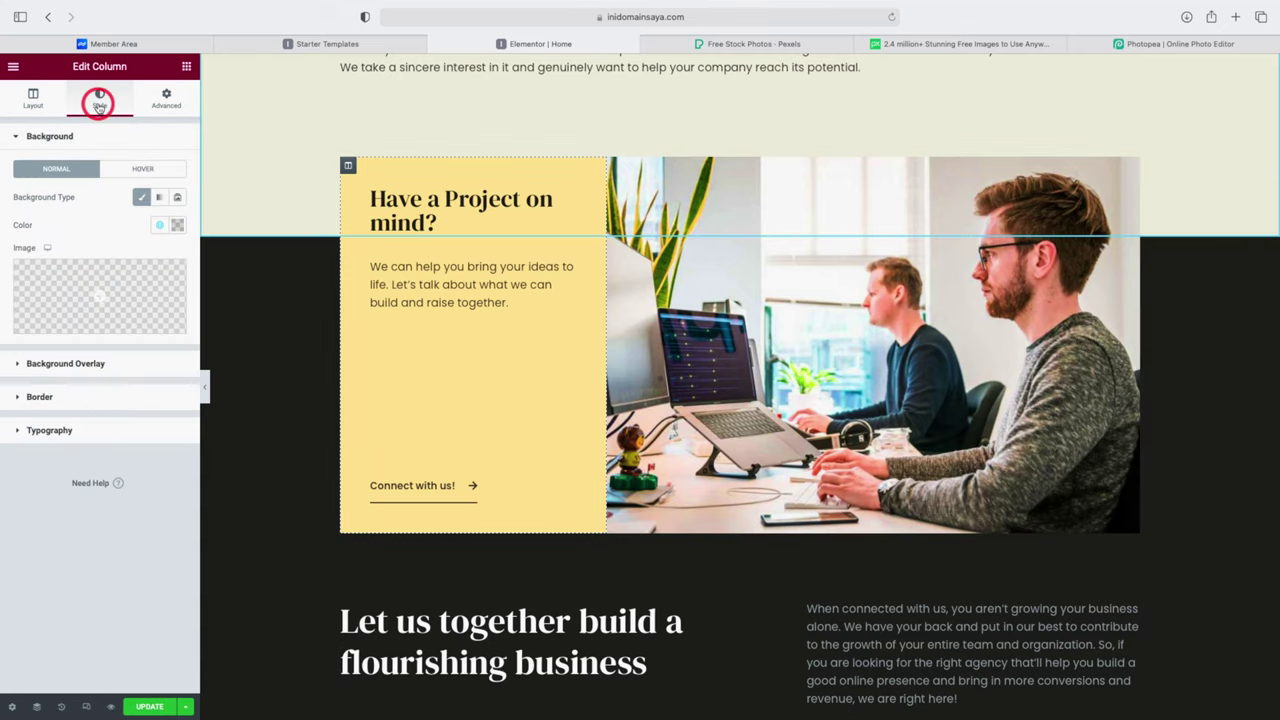
click(175, 226)
mouse_move(110, 292)
mouse_down()
mouse_move(74, 277)
mouse_move(43, 318)
mouse_move(166, 330)
mouse_move(170, 301)
mouse_up()
drag(43, 396, 100, 403)
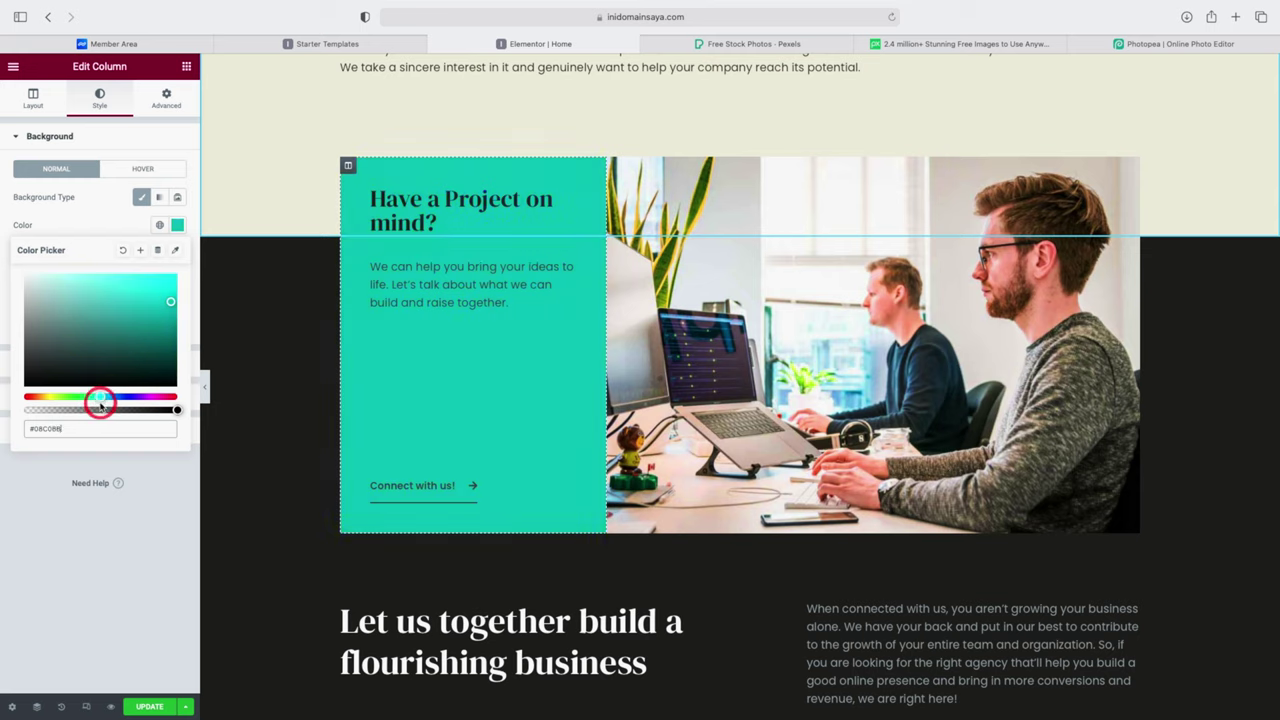
click(519, 421)
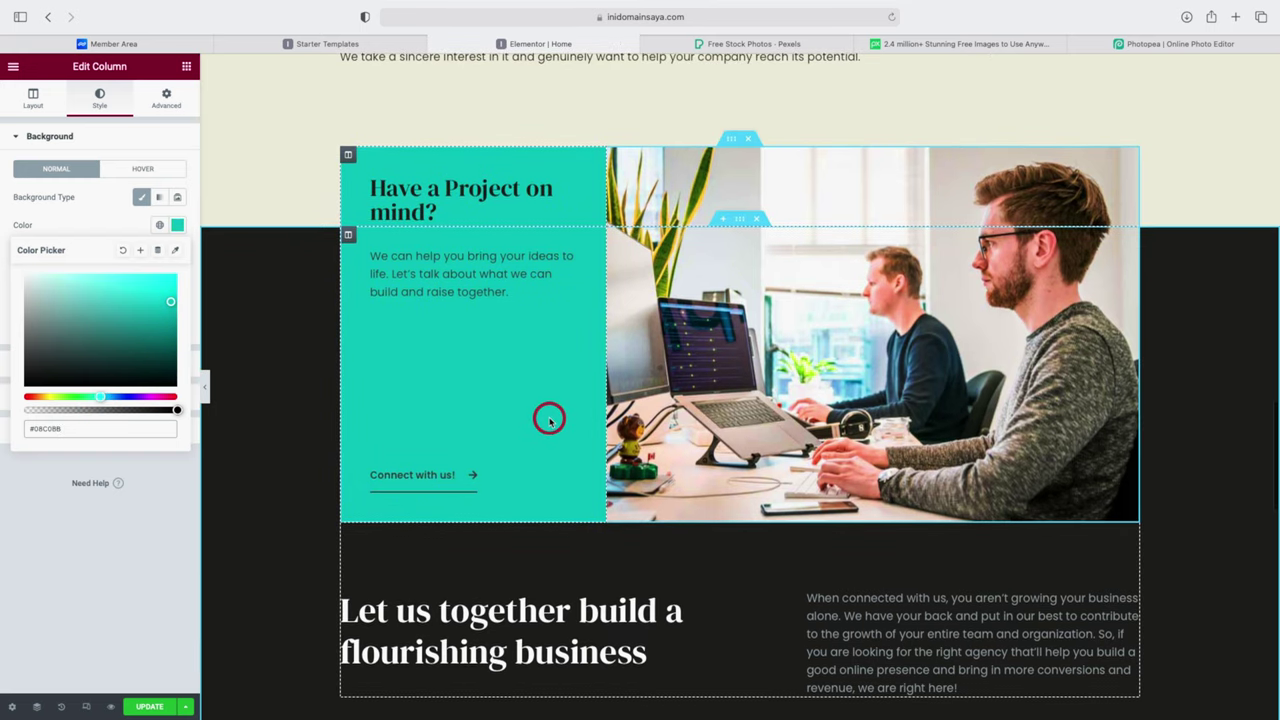
scroll(549, 420, down, 1)
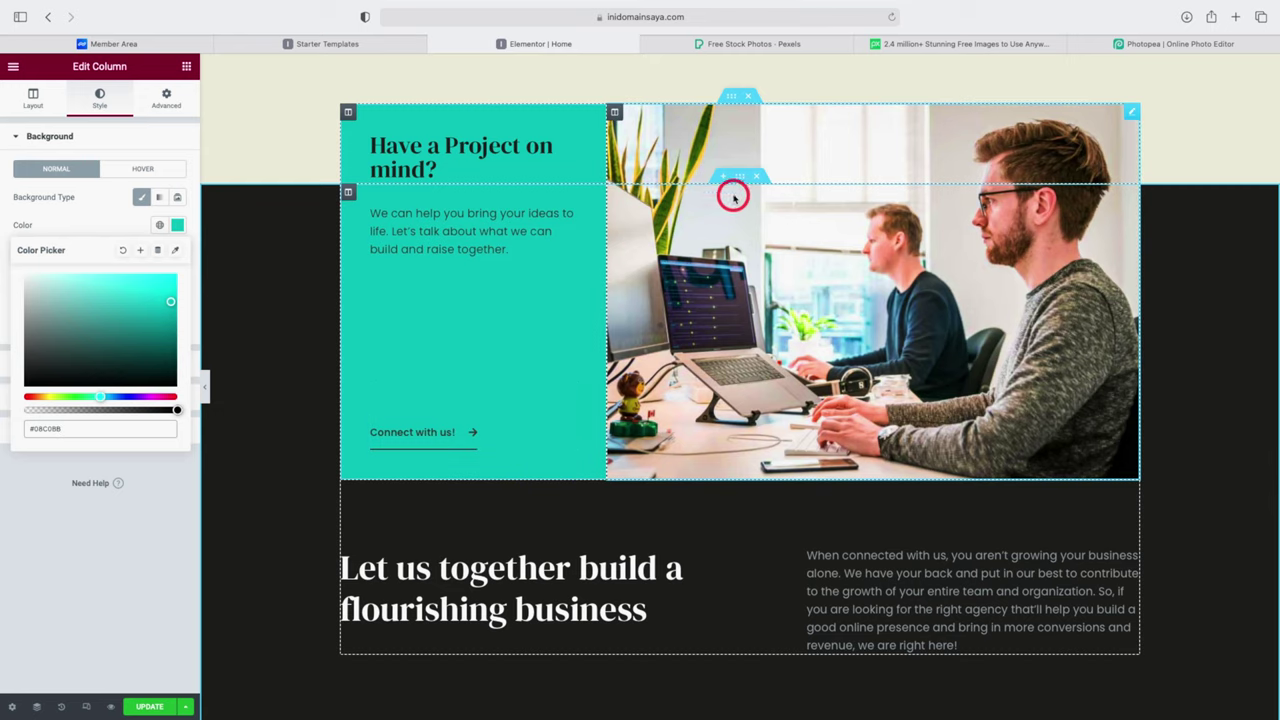
click(739, 178)
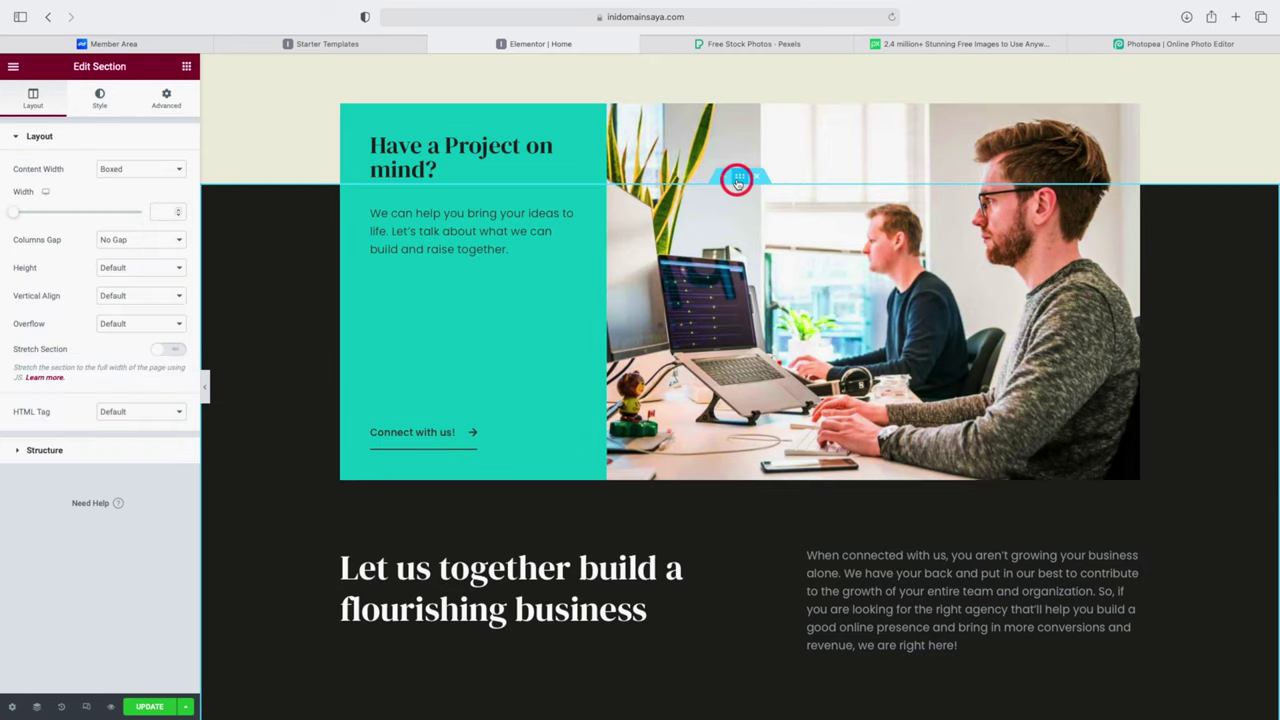
Step: Paste #0D4754 as the call-to-action section's dark teal background colour
click(98, 106)
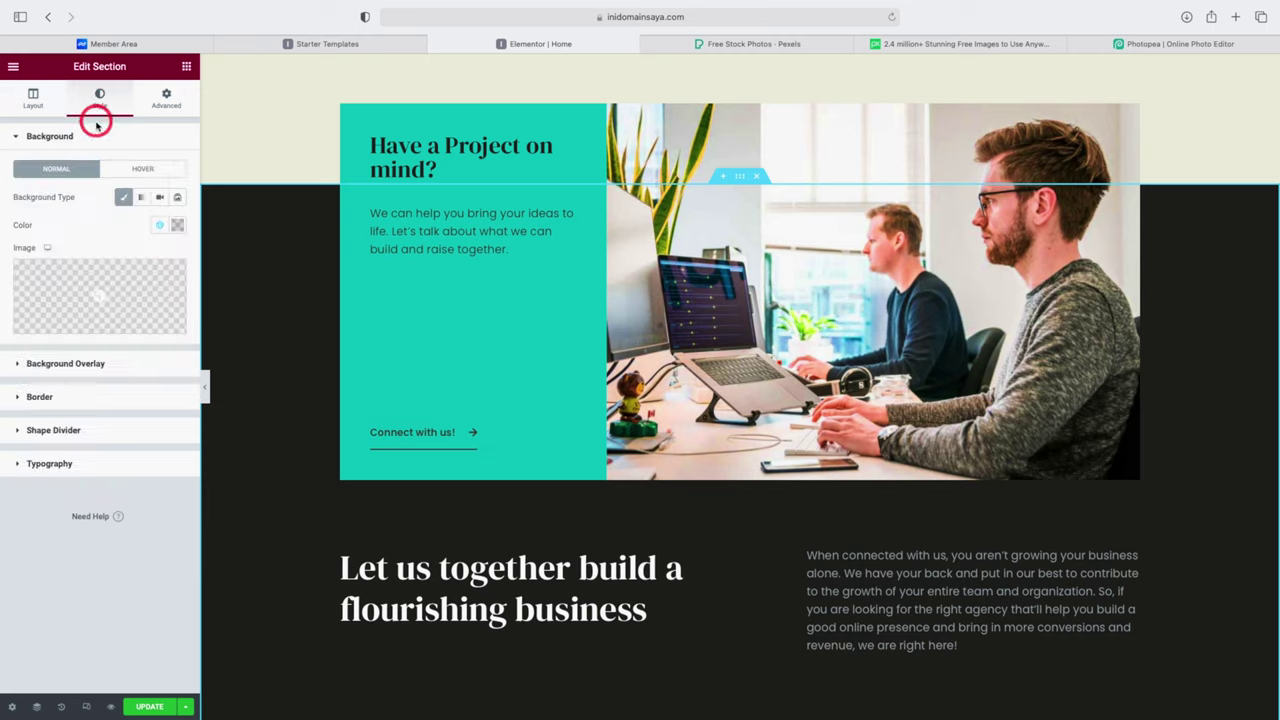
click(177, 224)
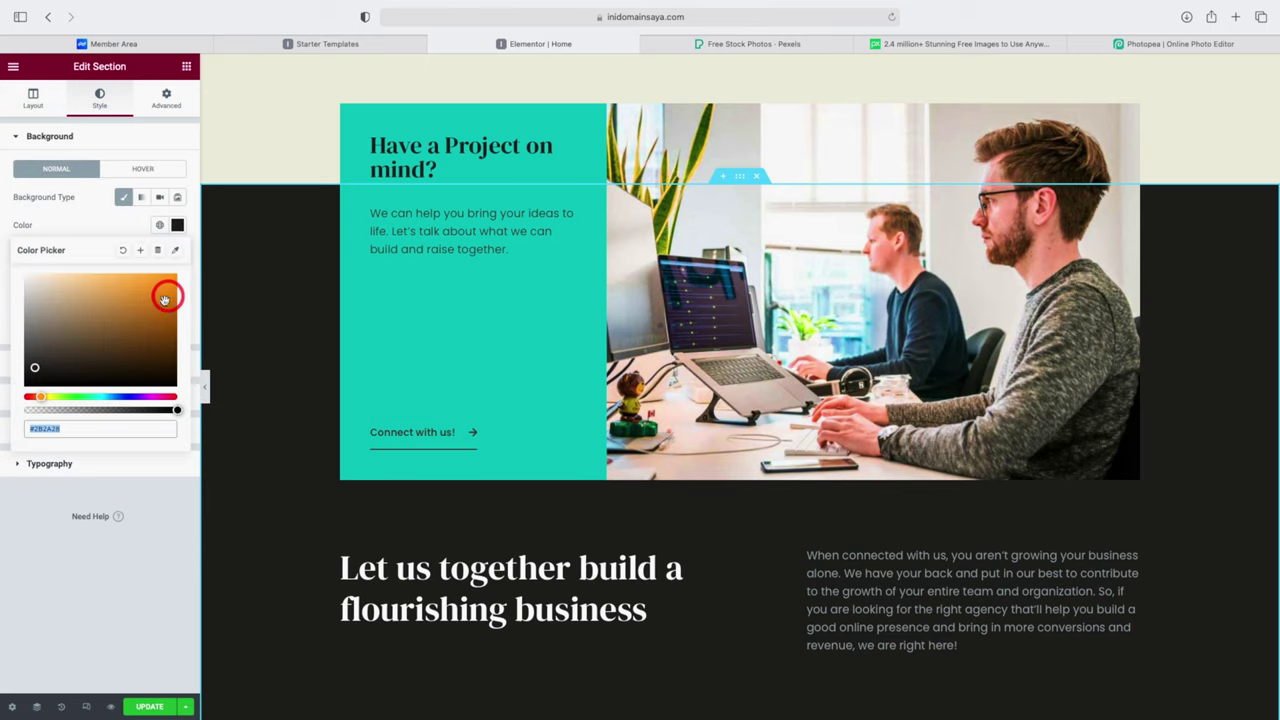
text(#0D4754)
scroll(491, 434, up, 3)
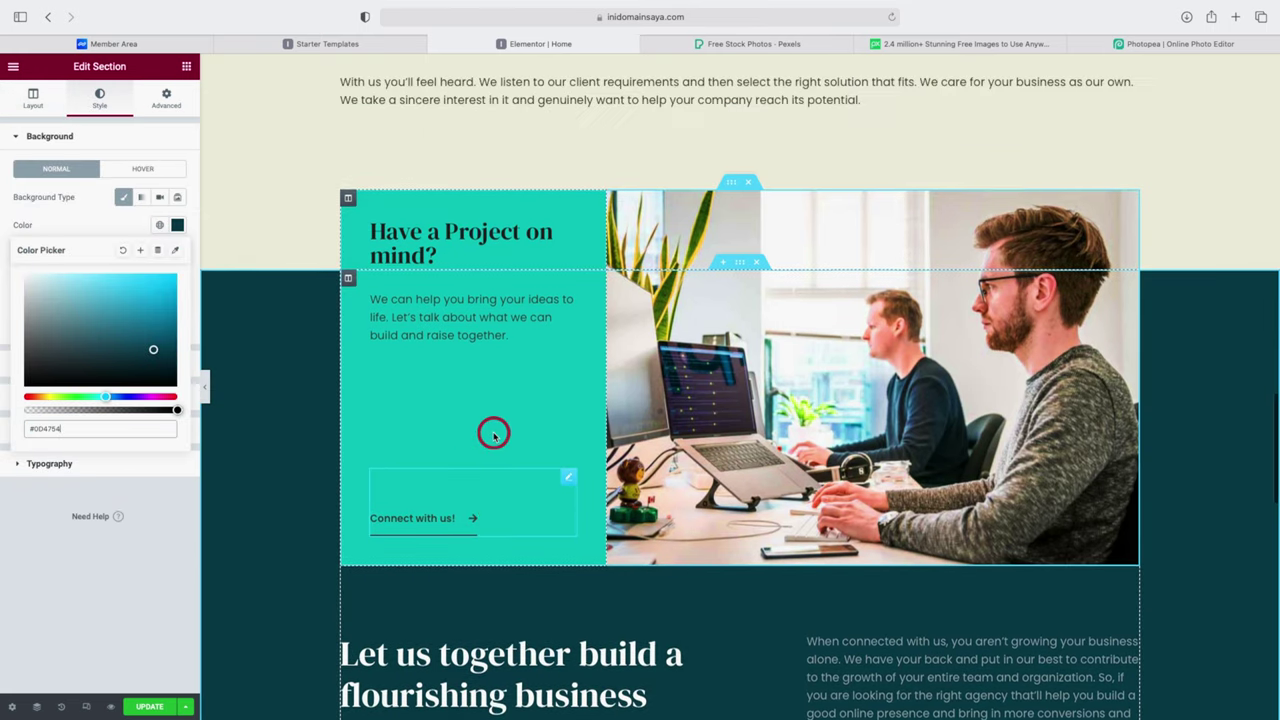
scroll(493, 434, up, 12)
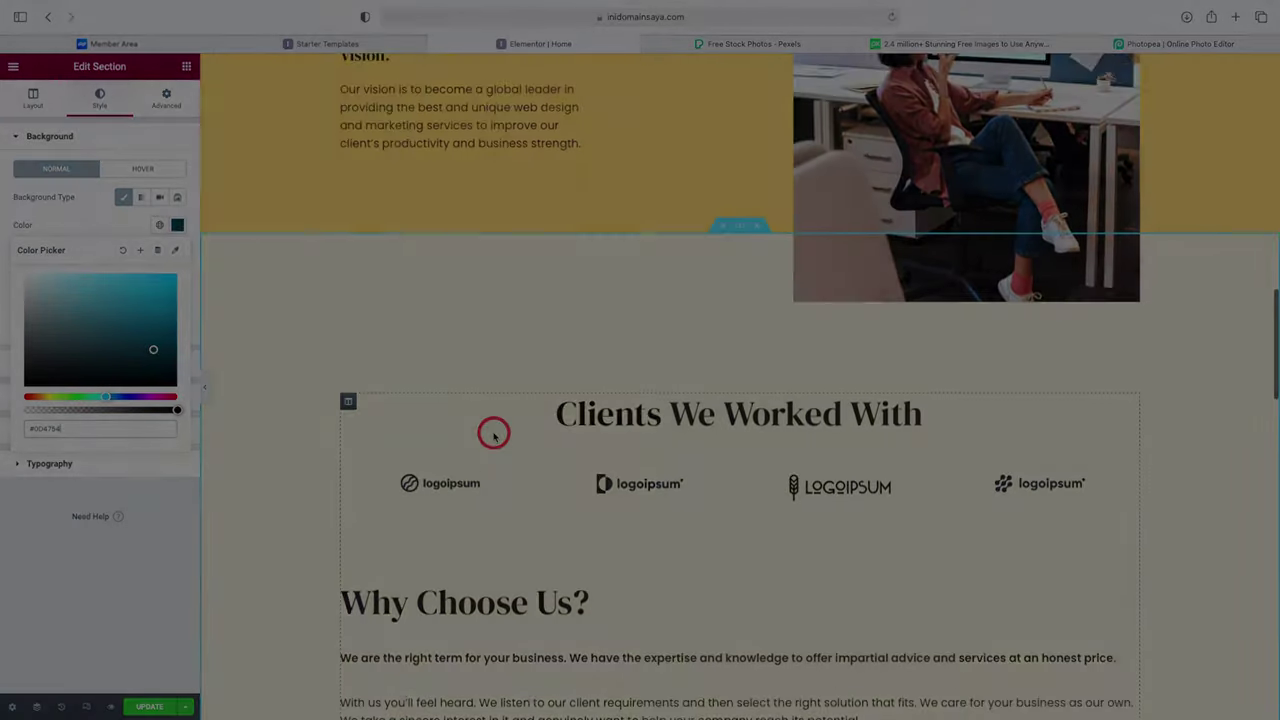
scroll(493, 434, up, 15)
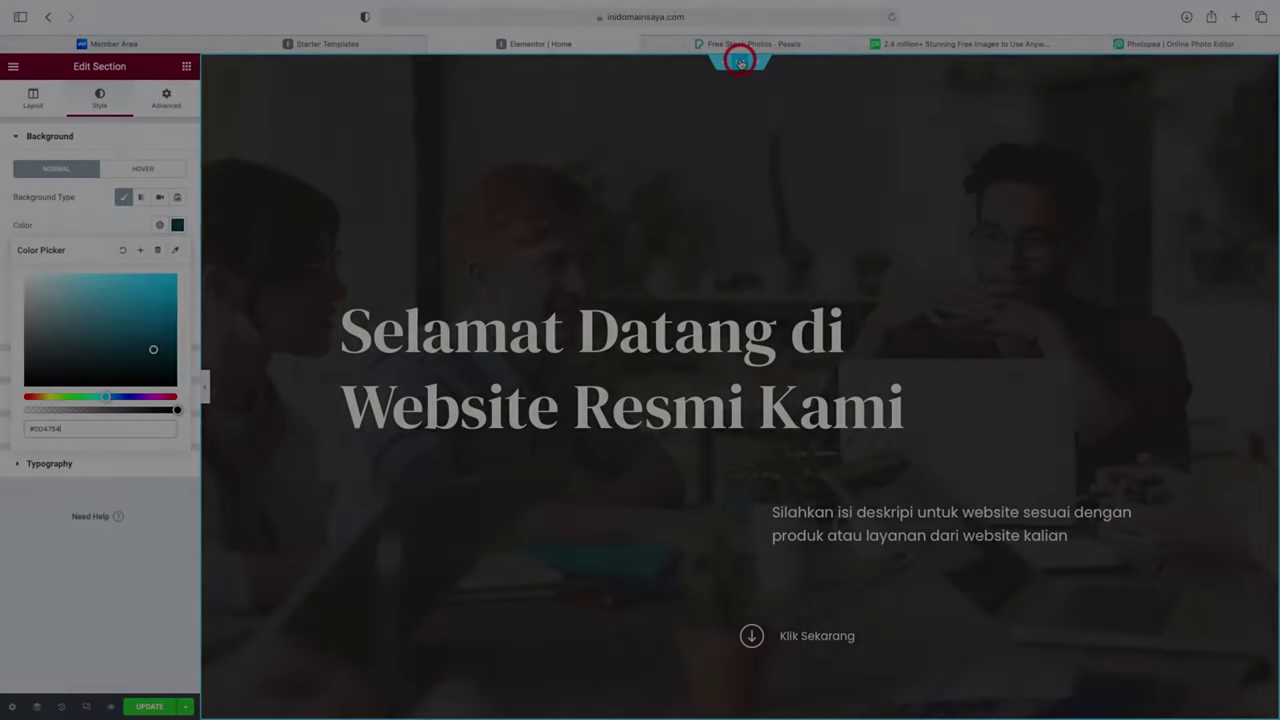
click(740, 62)
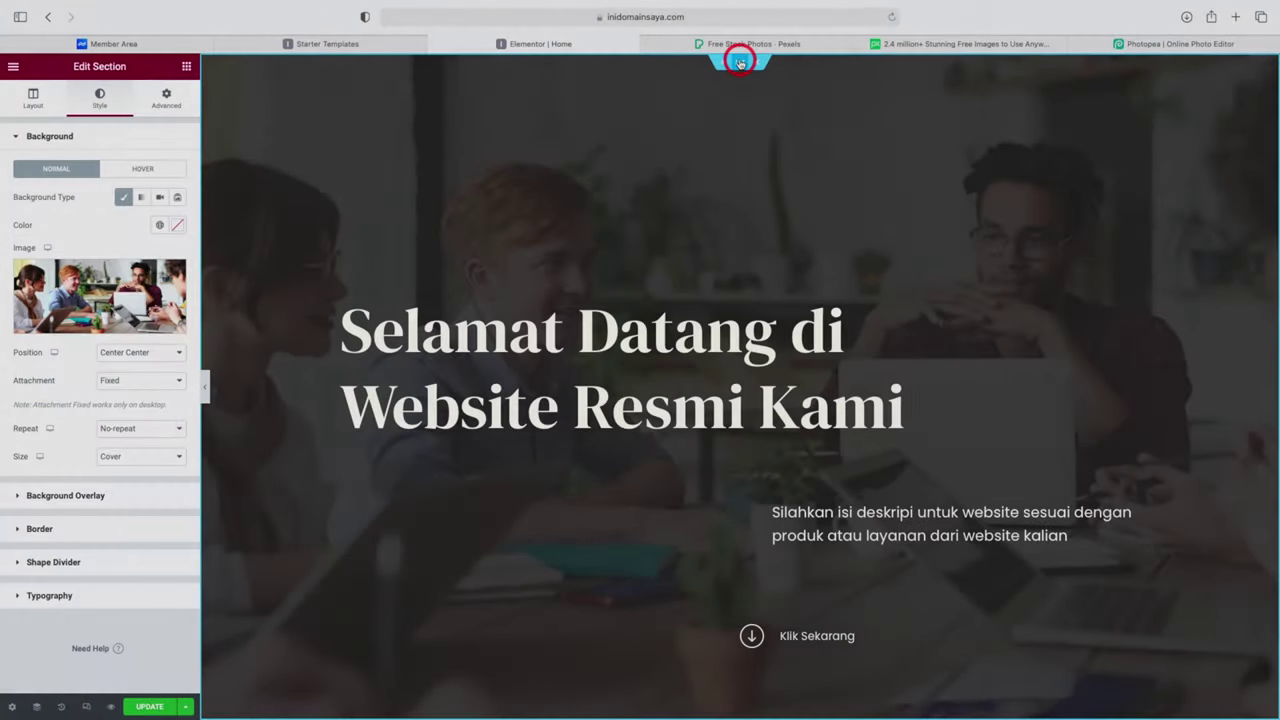
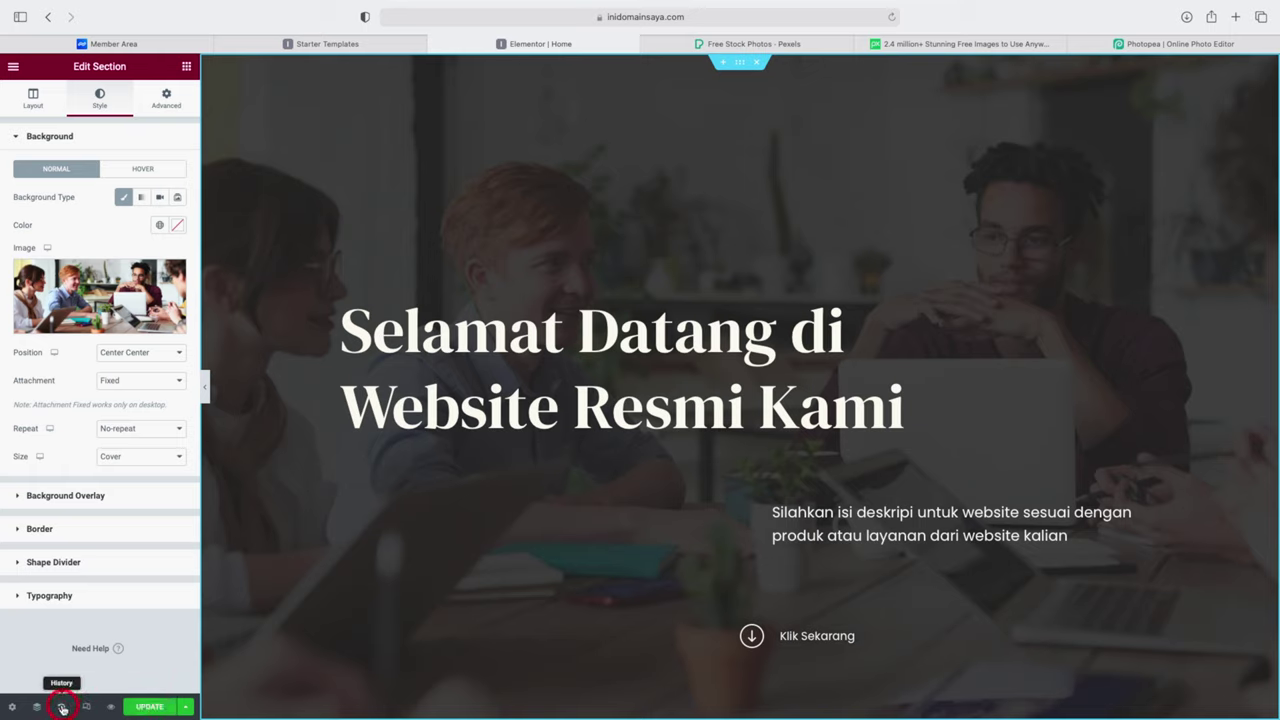
Step: Step back through the History actions to 'Column Global Color Disabled', restoring the earlier section and column colours
click(62, 707)
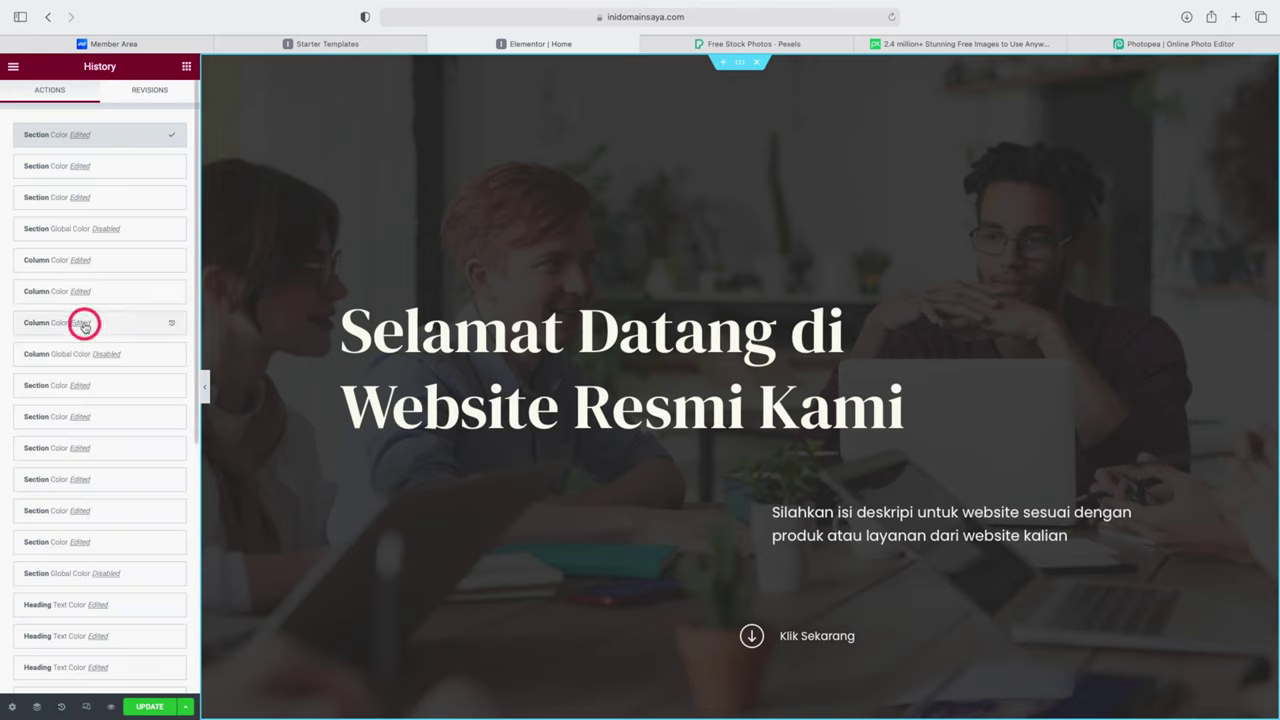
click(65, 166)
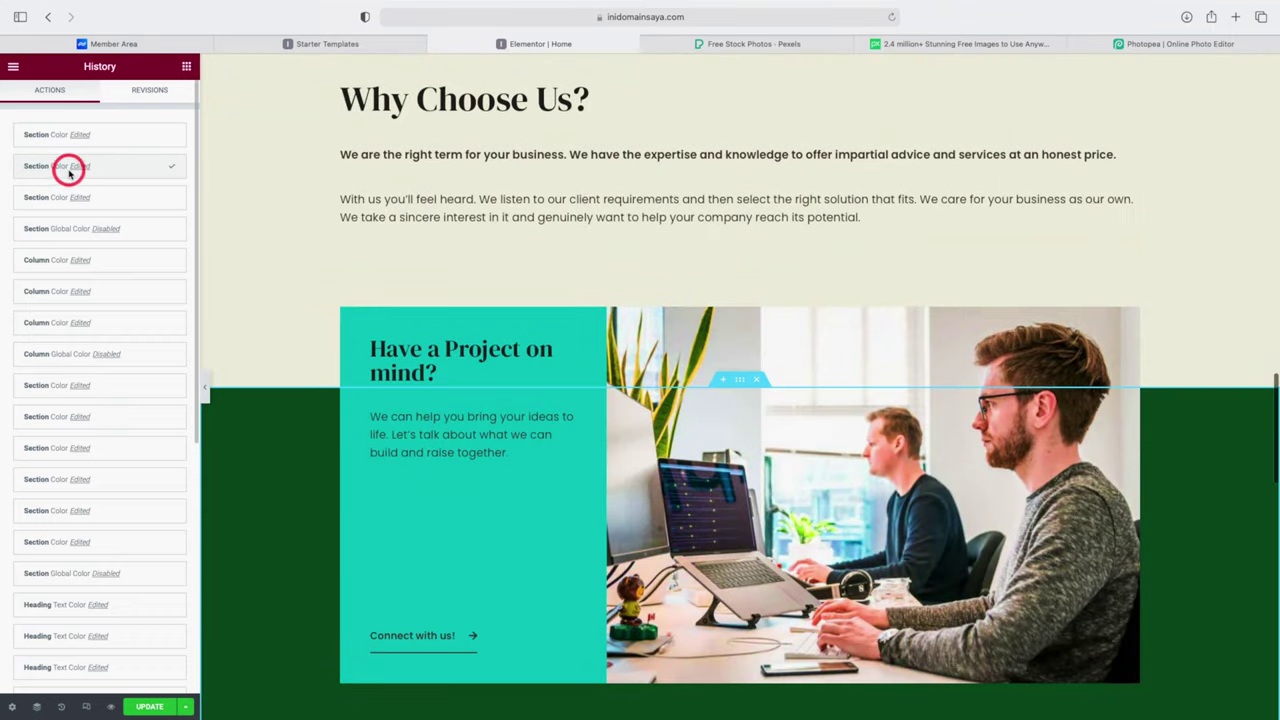
click(61, 195)
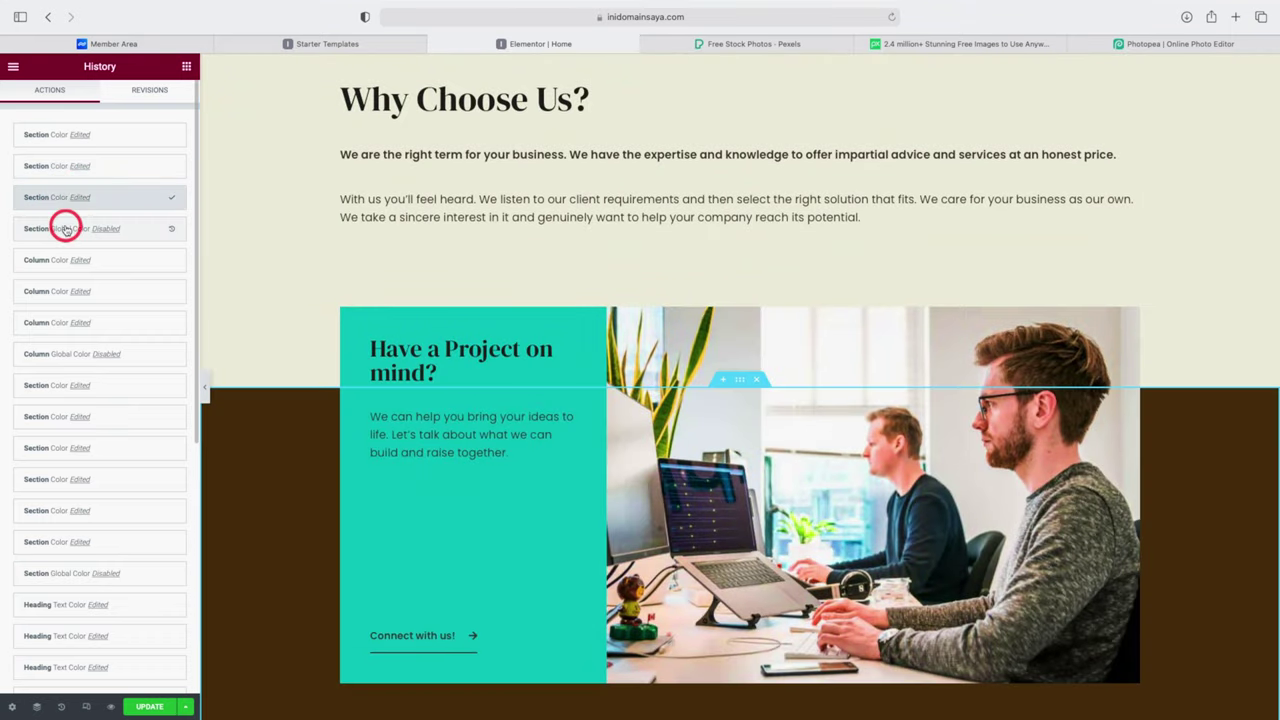
click(63, 226)
click(65, 260)
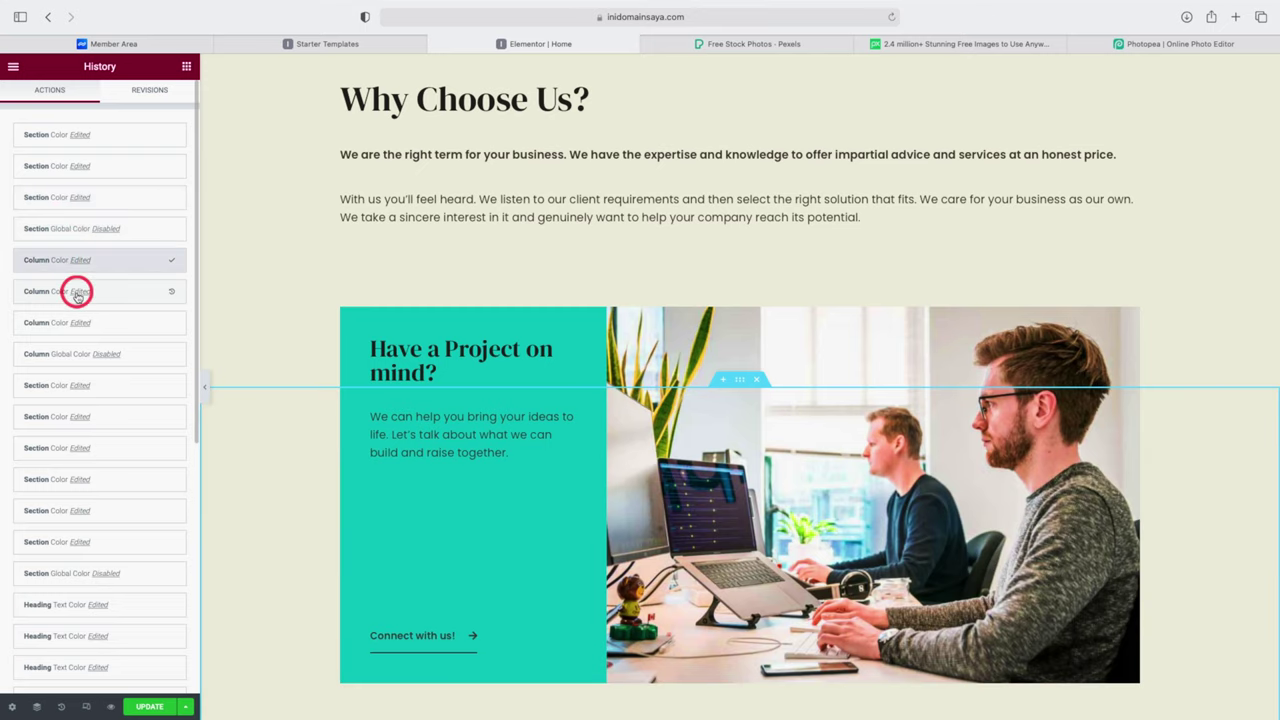
click(77, 293)
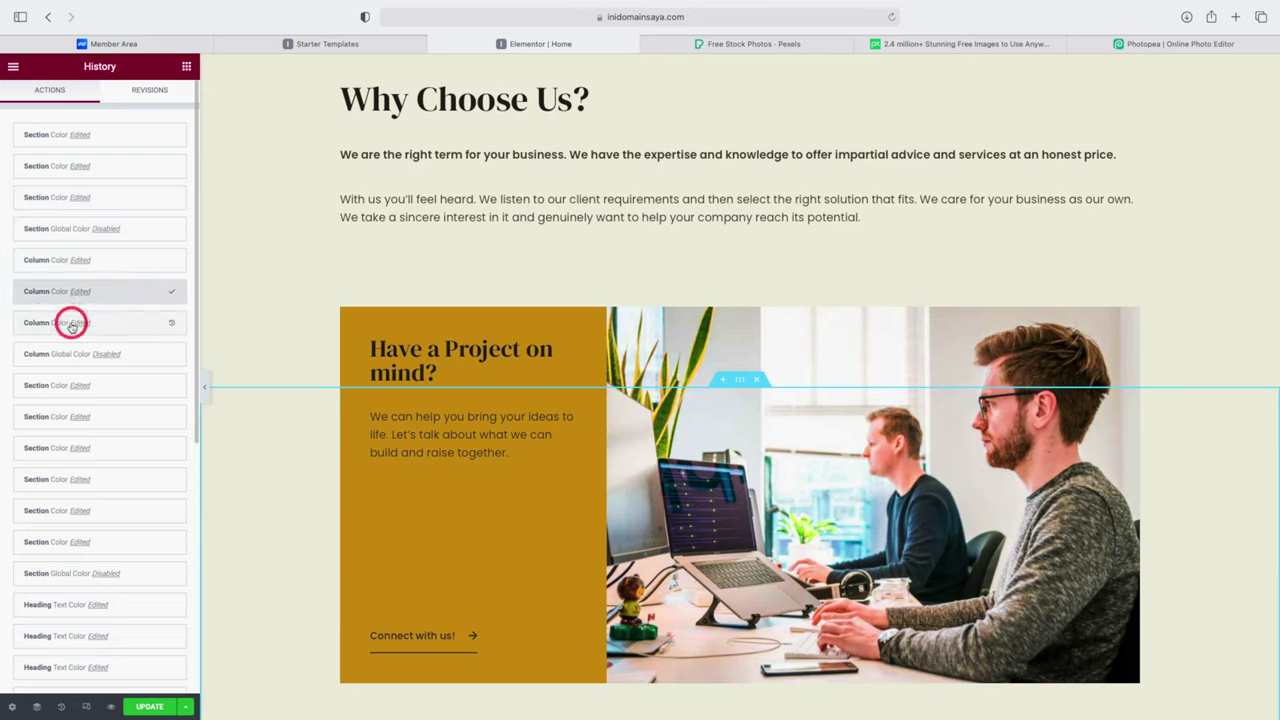
click(71, 323)
click(62, 354)
click(144, 707)
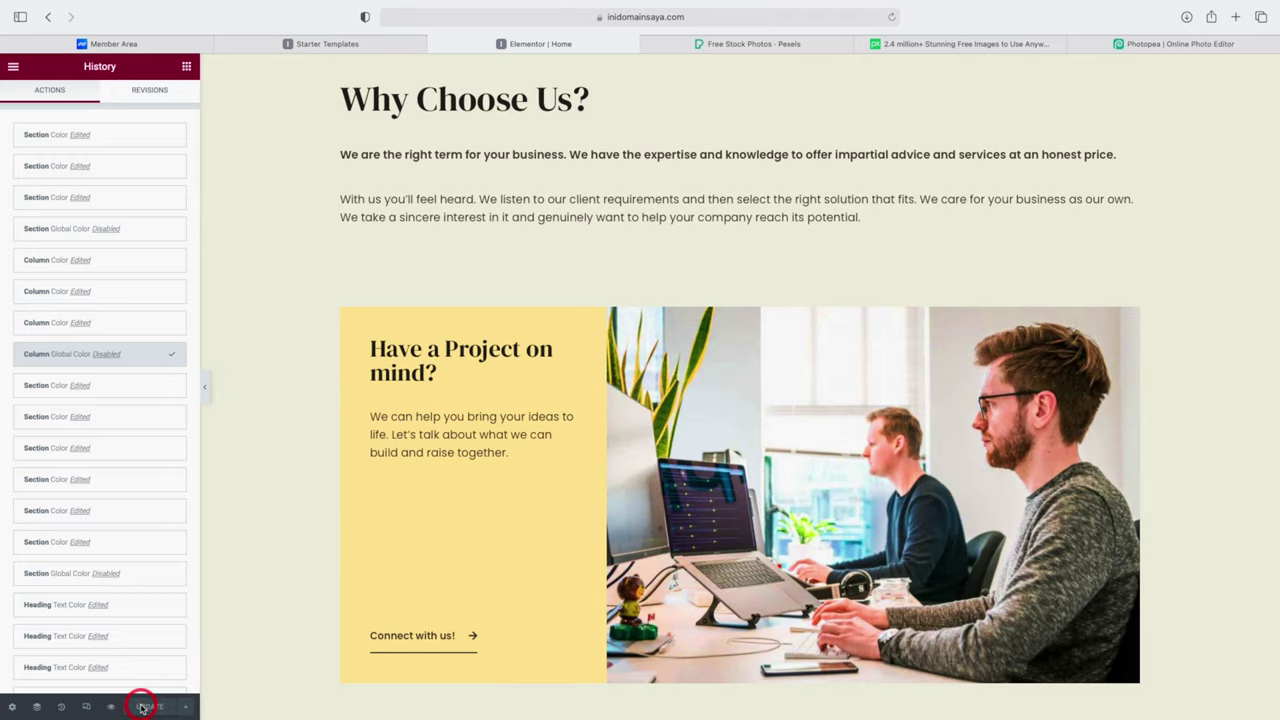
scroll(343, 651, up, 10)
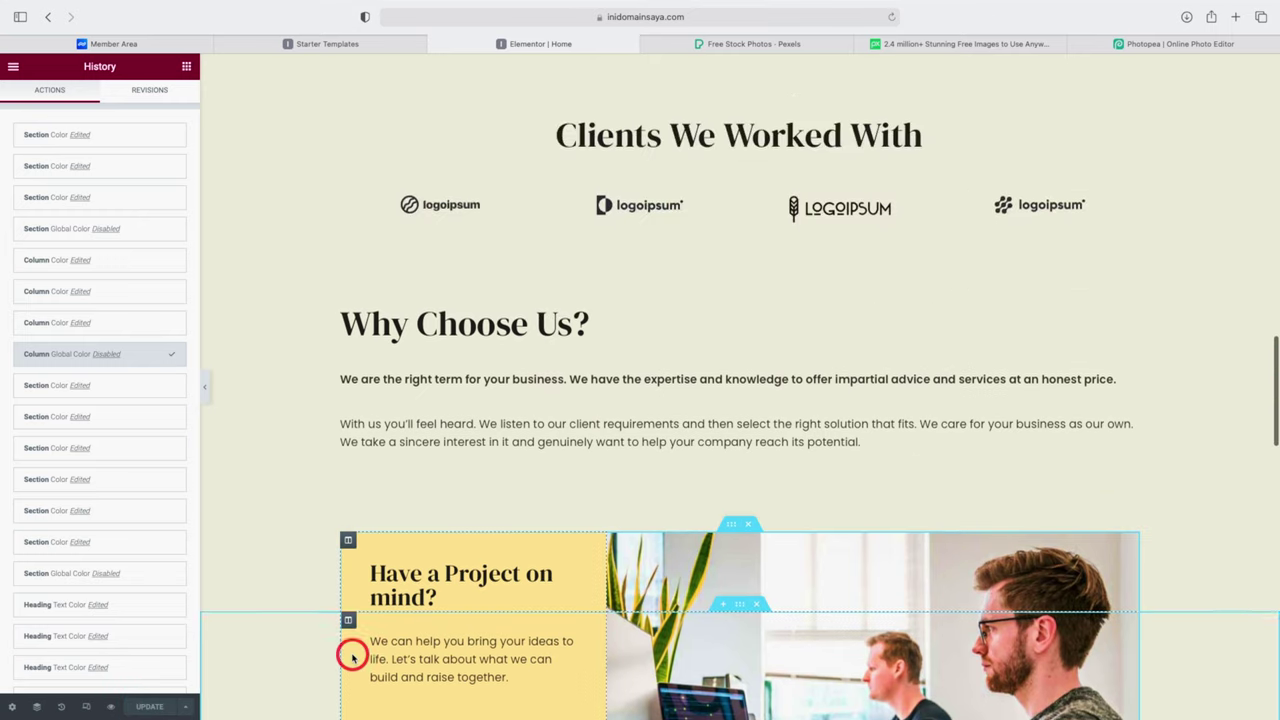
scroll(352, 655, up, 5)
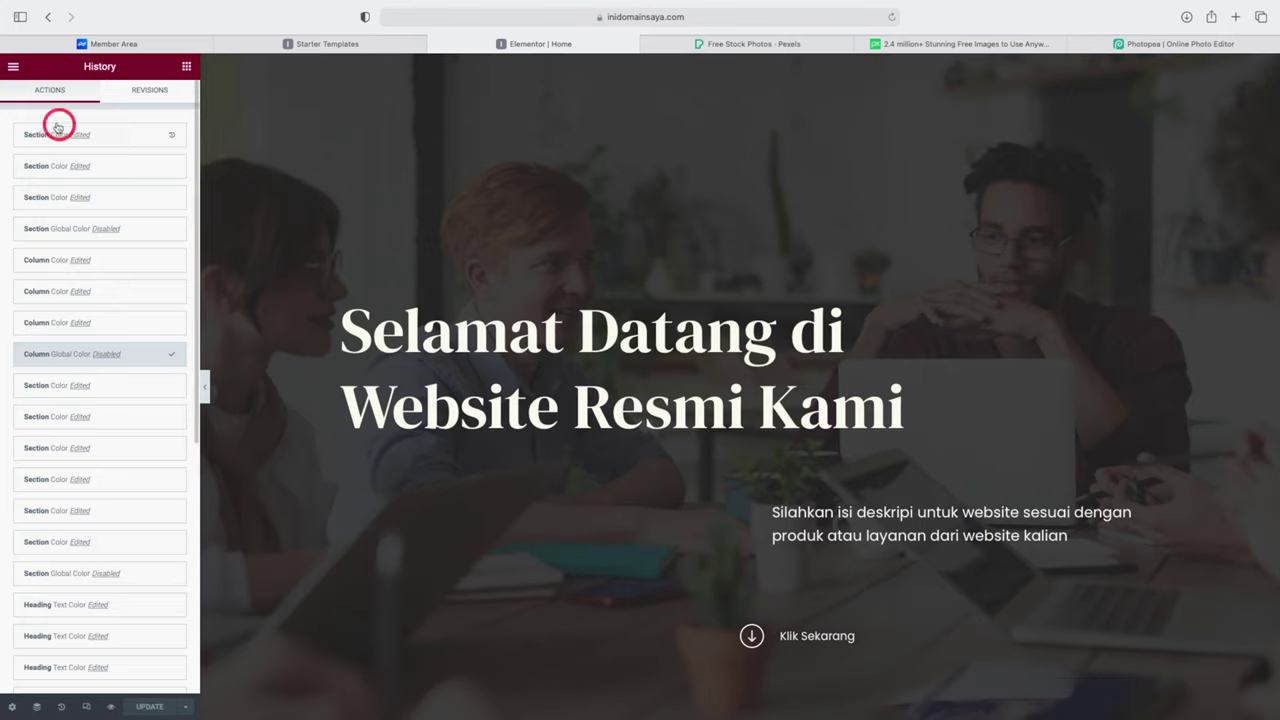
Step: Exit the Elementor editor to the WordPress dashboard and bring up the + New menu
click(14, 67)
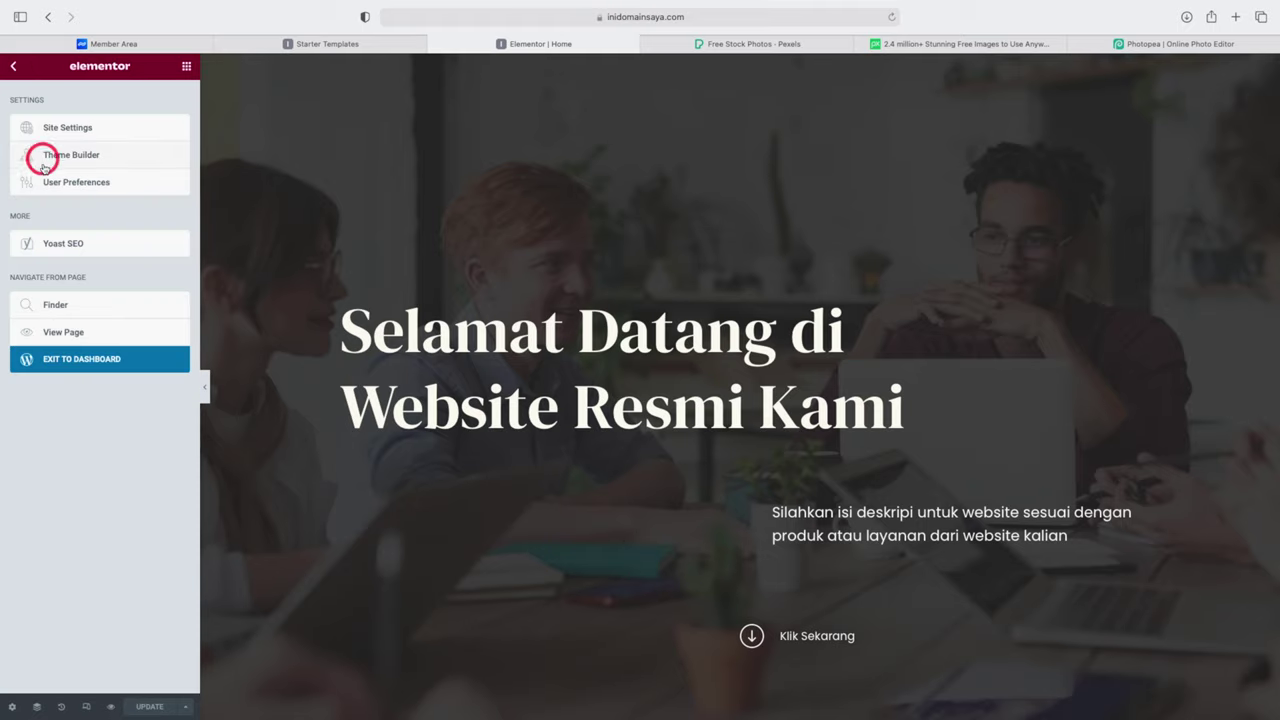
click(73, 361)
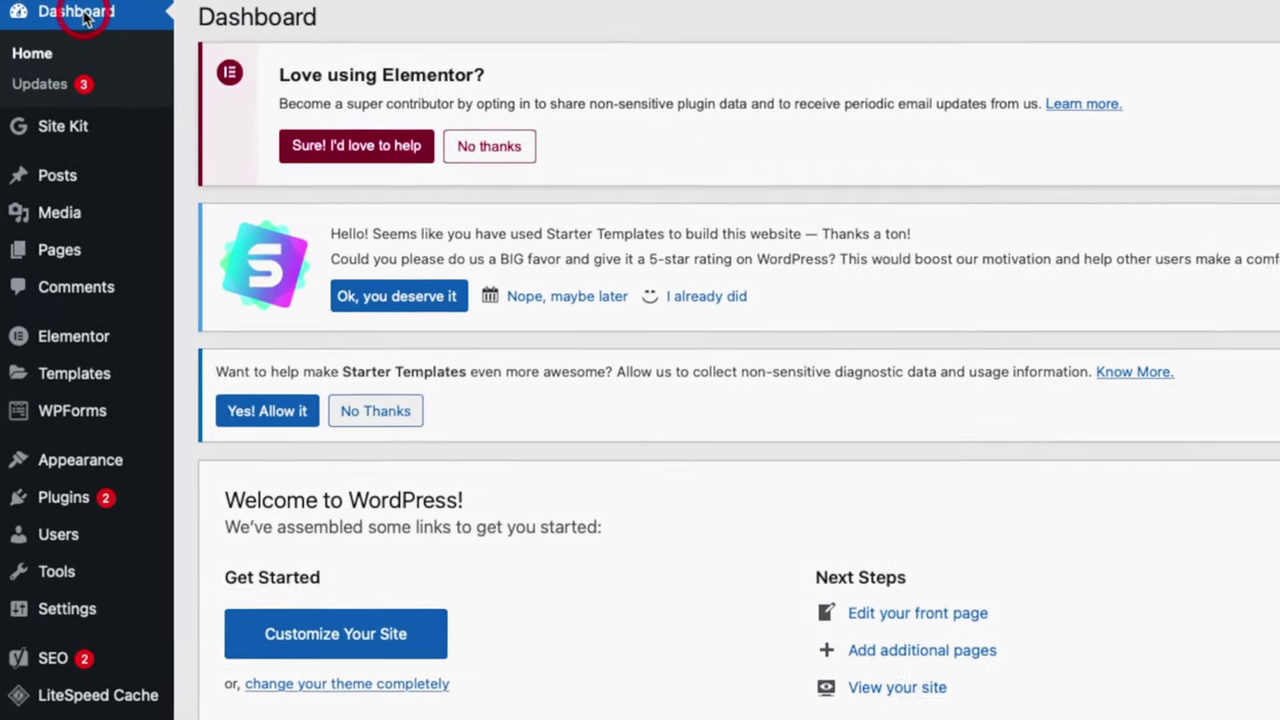
mouse_move(60, 252)
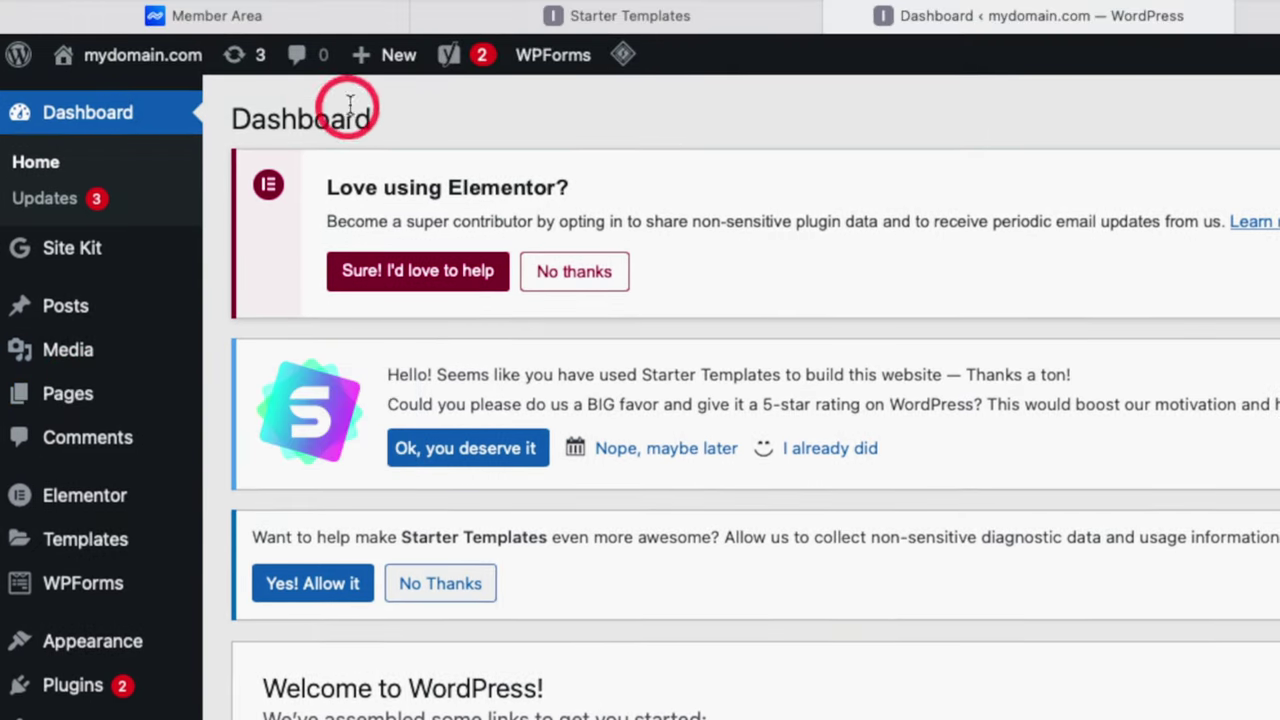
mouse_move(363, 50)
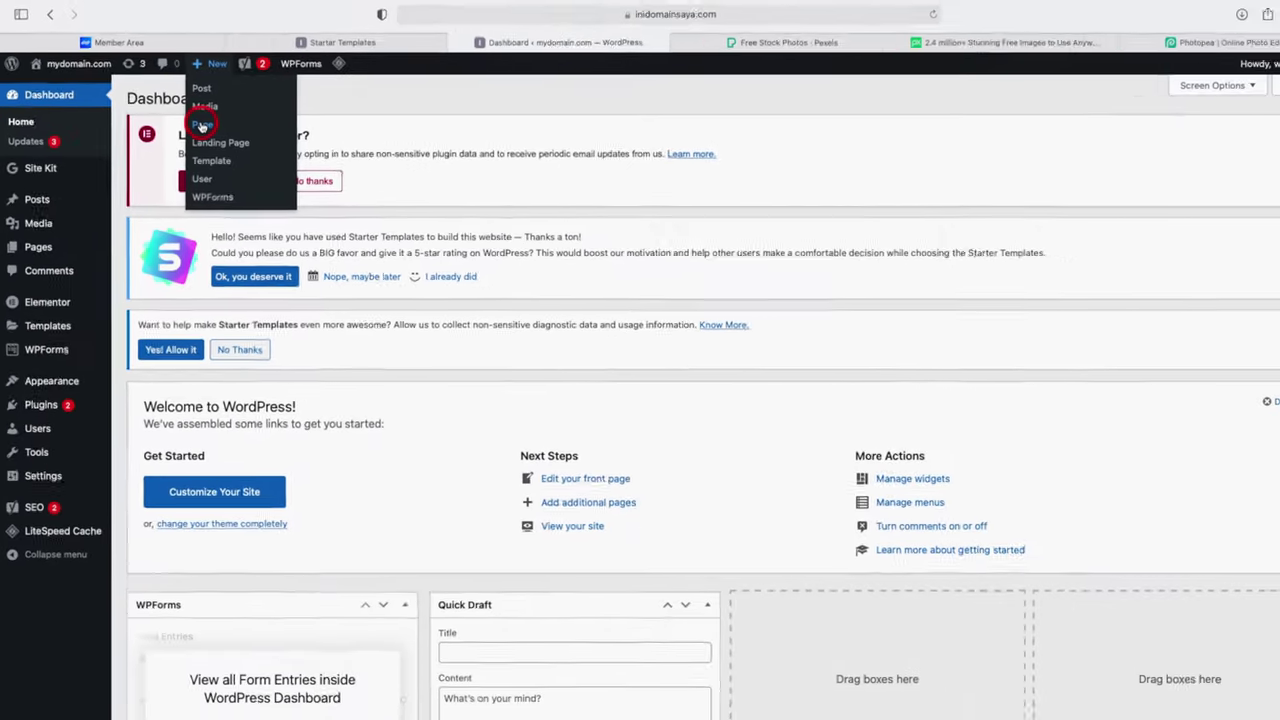
Step: Create a page titled 'Portfolio' with the default template and Transparent Header Enabled, and publish it
click(201, 126)
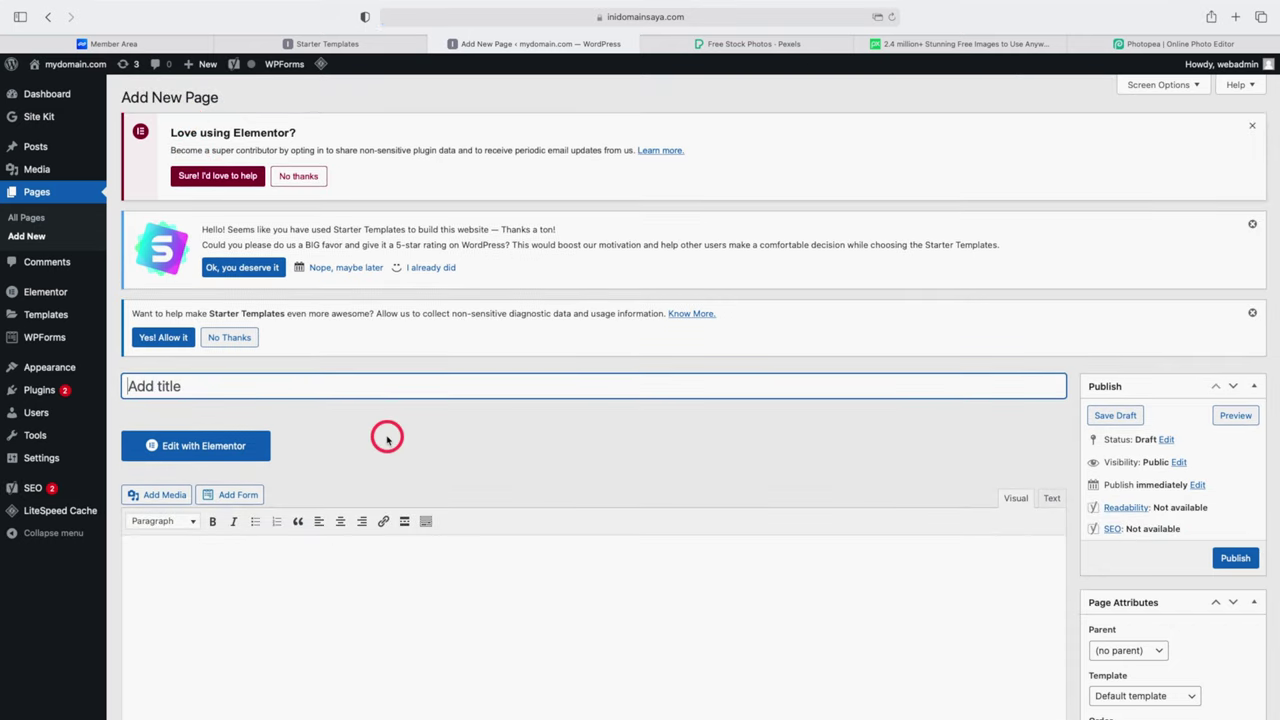
text(Por)
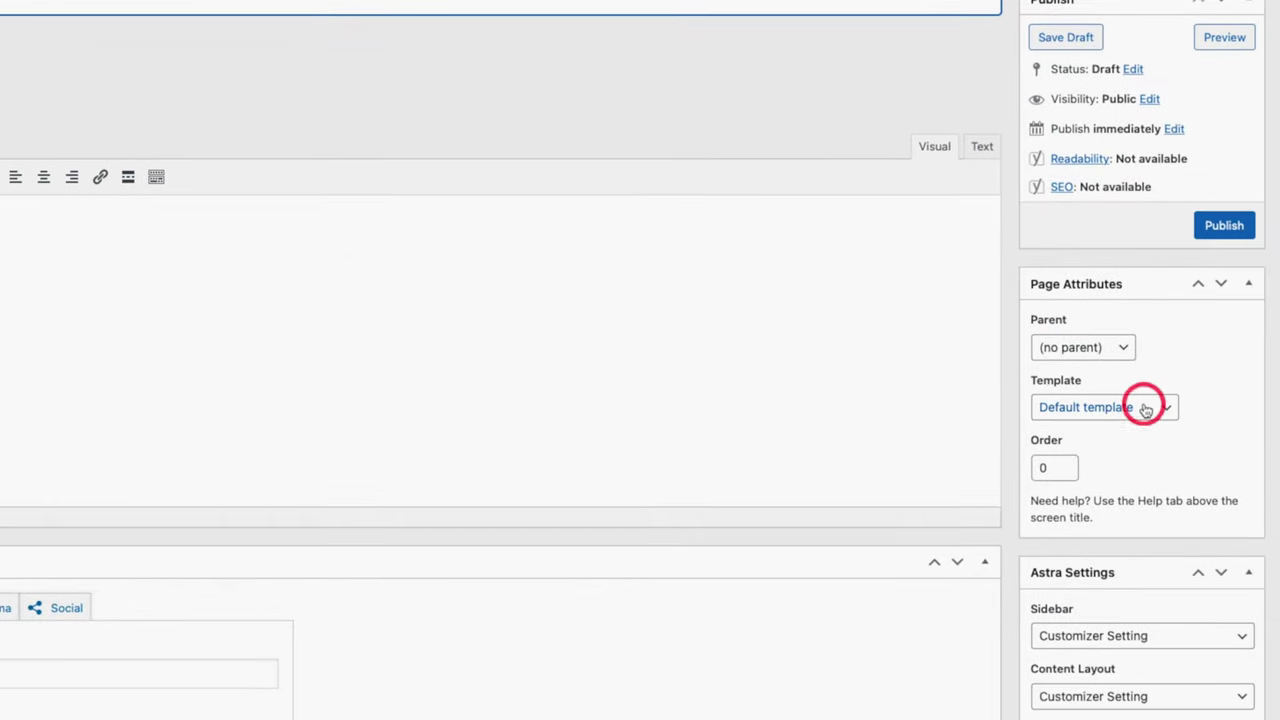
click(1148, 412)
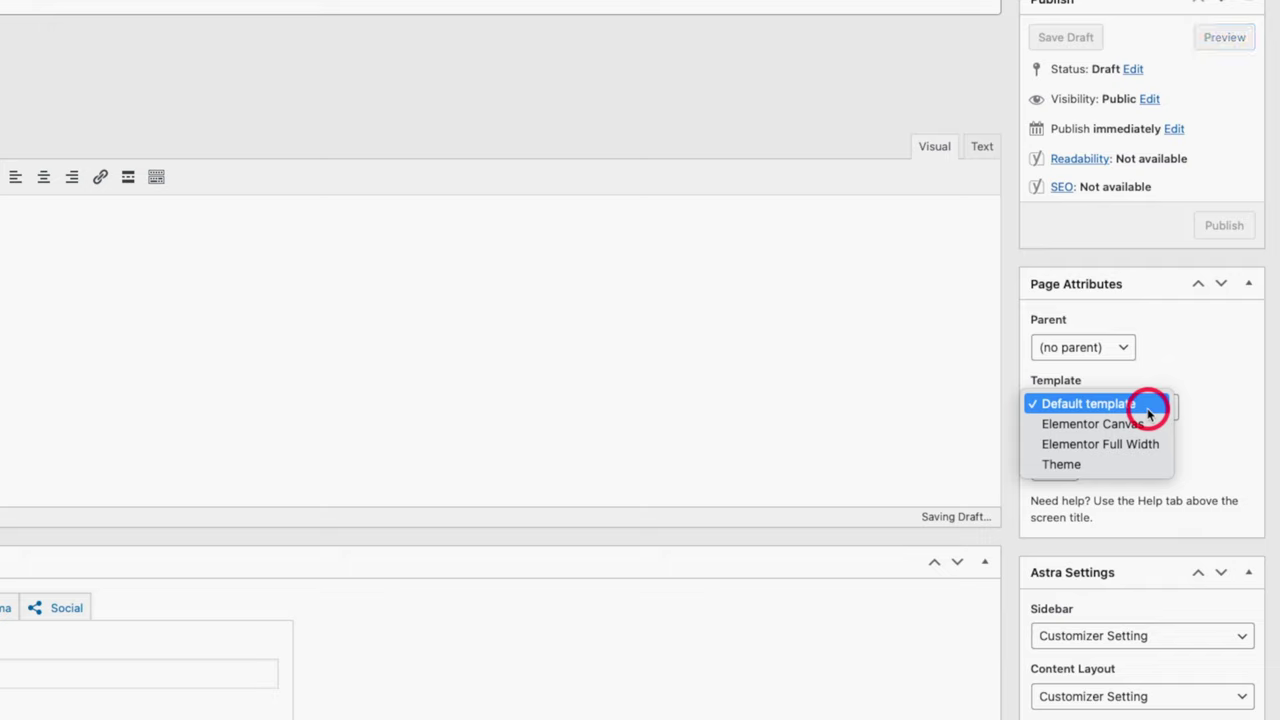
click(1196, 433)
scroll(1195, 445, down, 4)
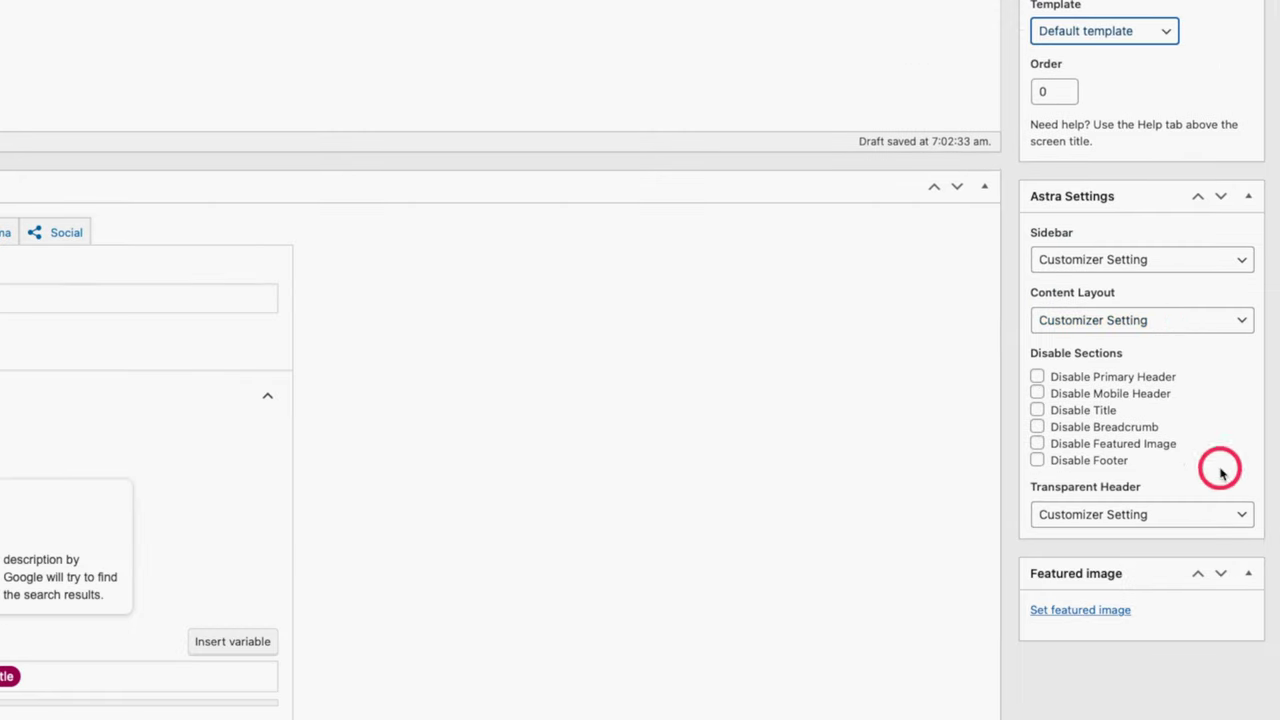
click(1224, 516)
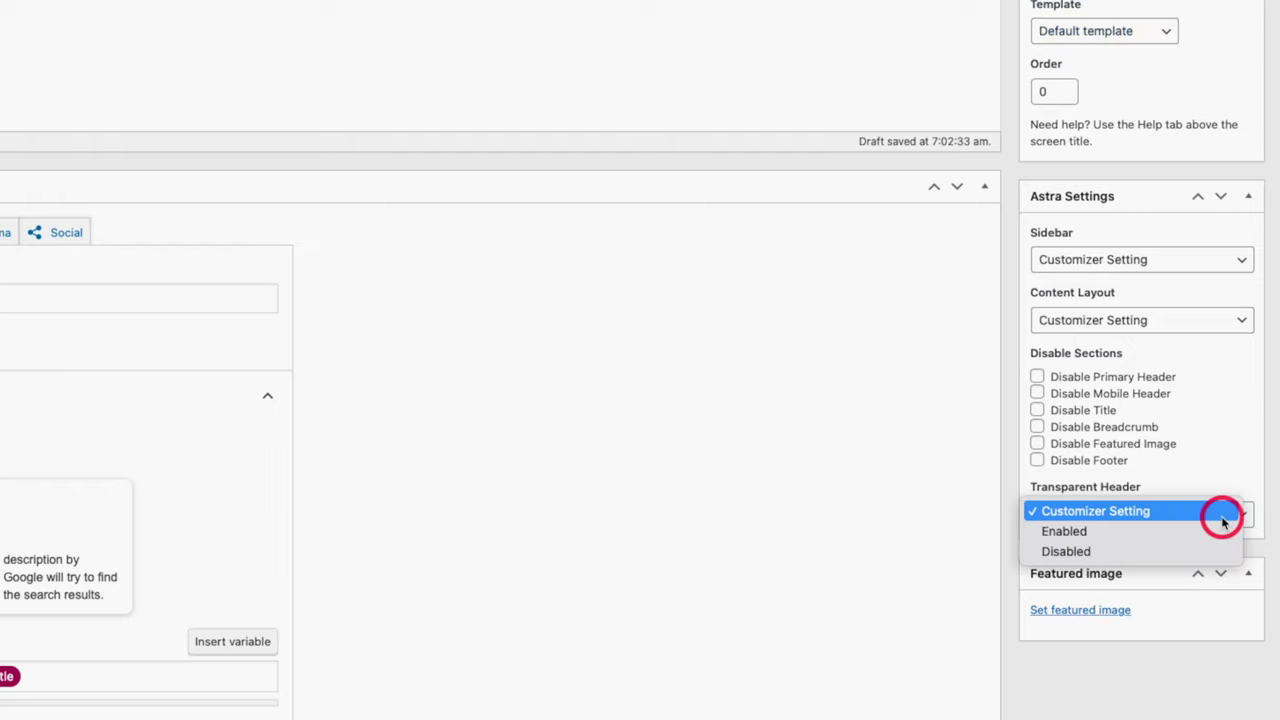
click(1086, 533)
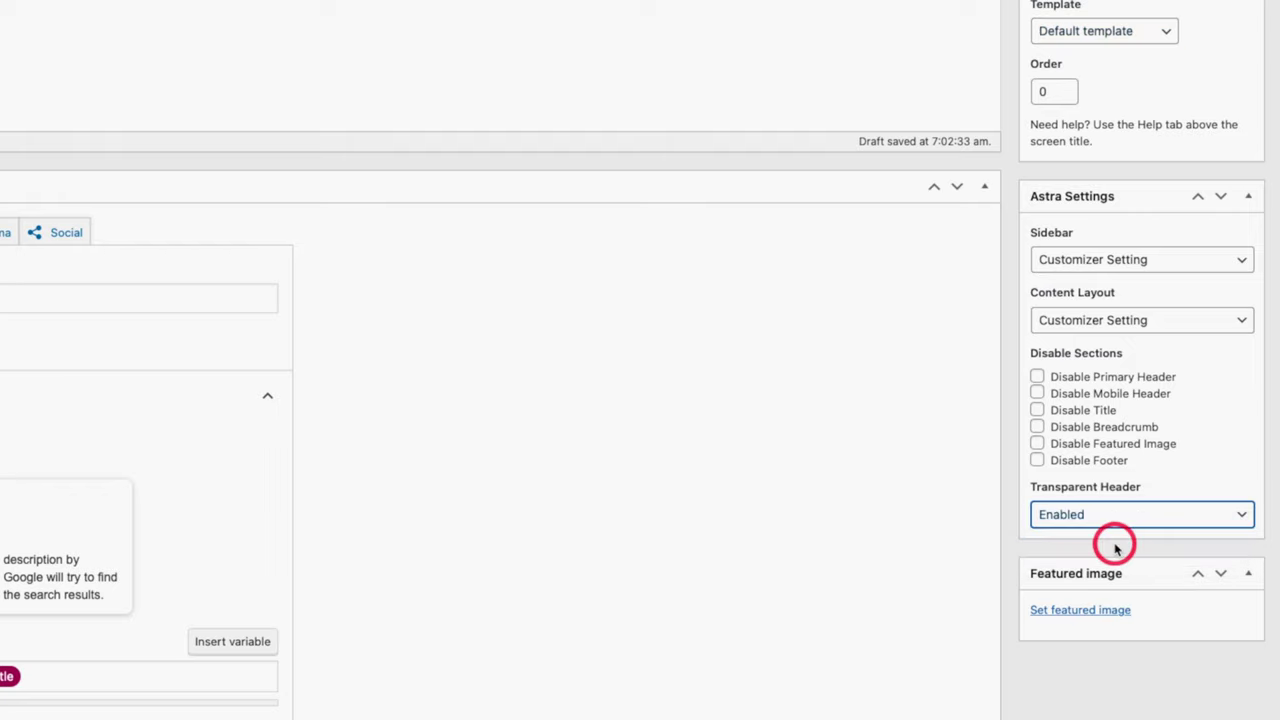
scroll(869, 551, up, 10)
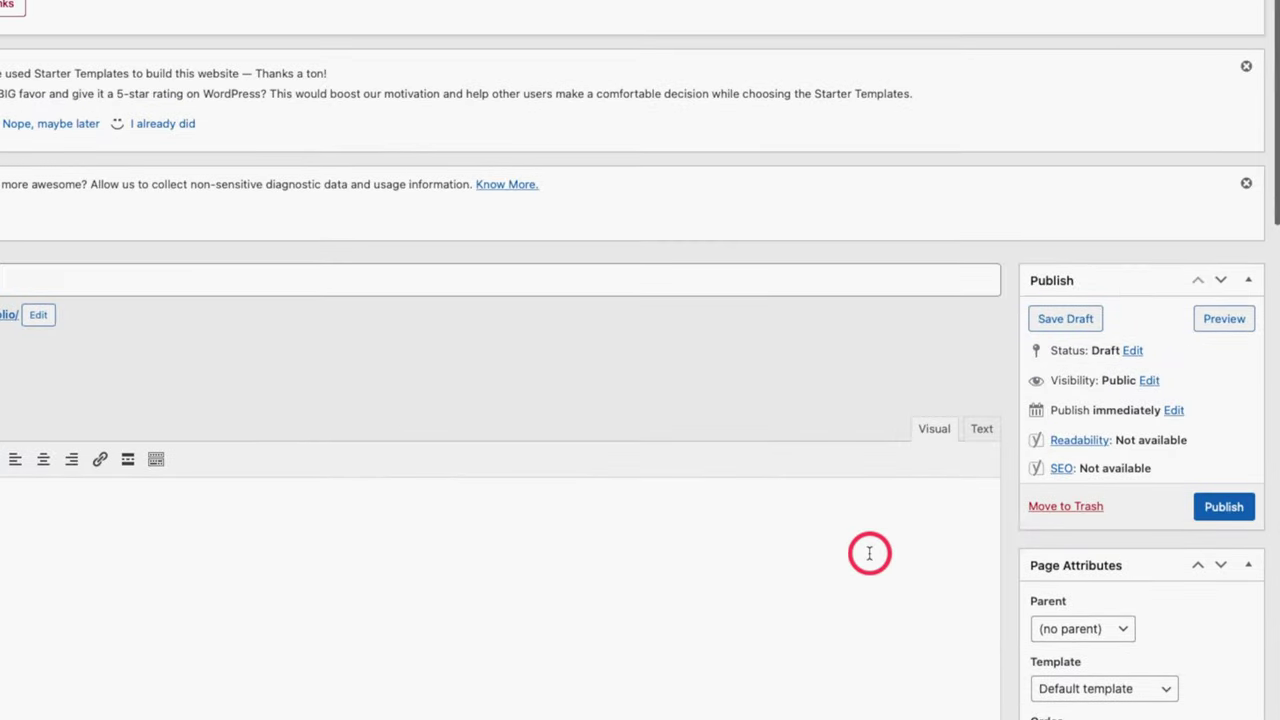
click(1226, 508)
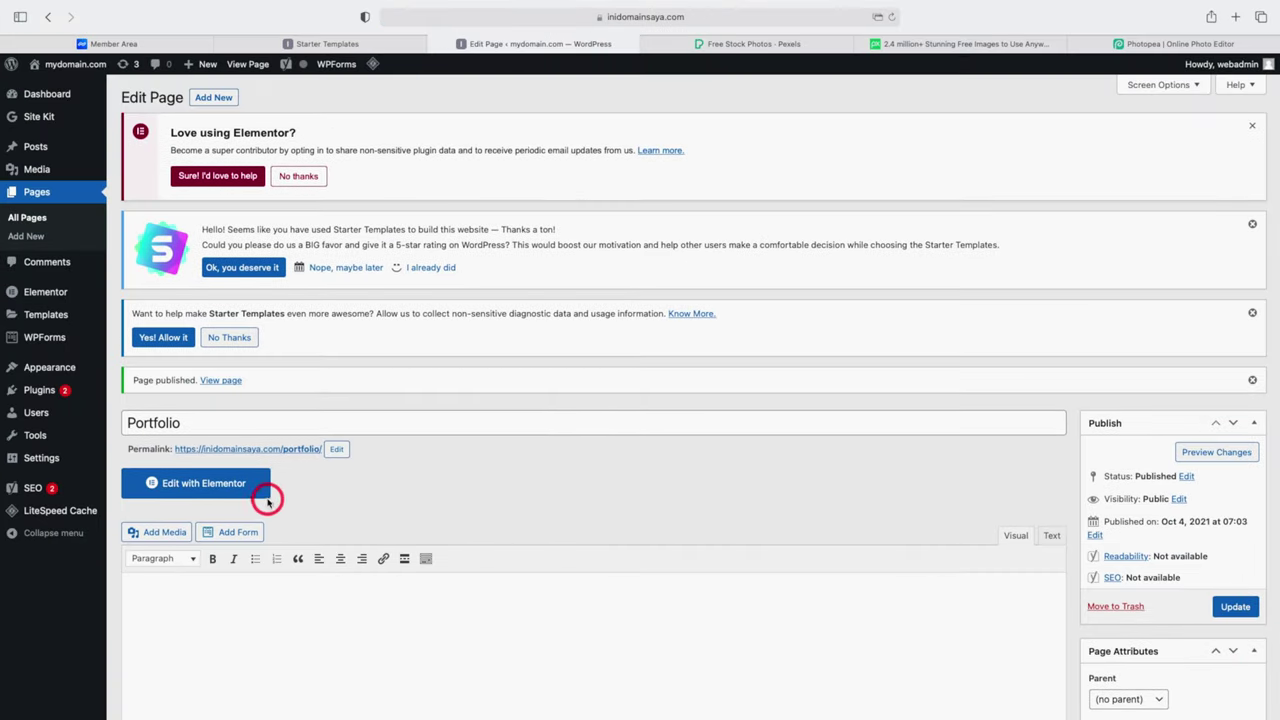
Step: Open the Portfolio page in Elementor and dismiss the section structure picker without choosing a layout
click(193, 487)
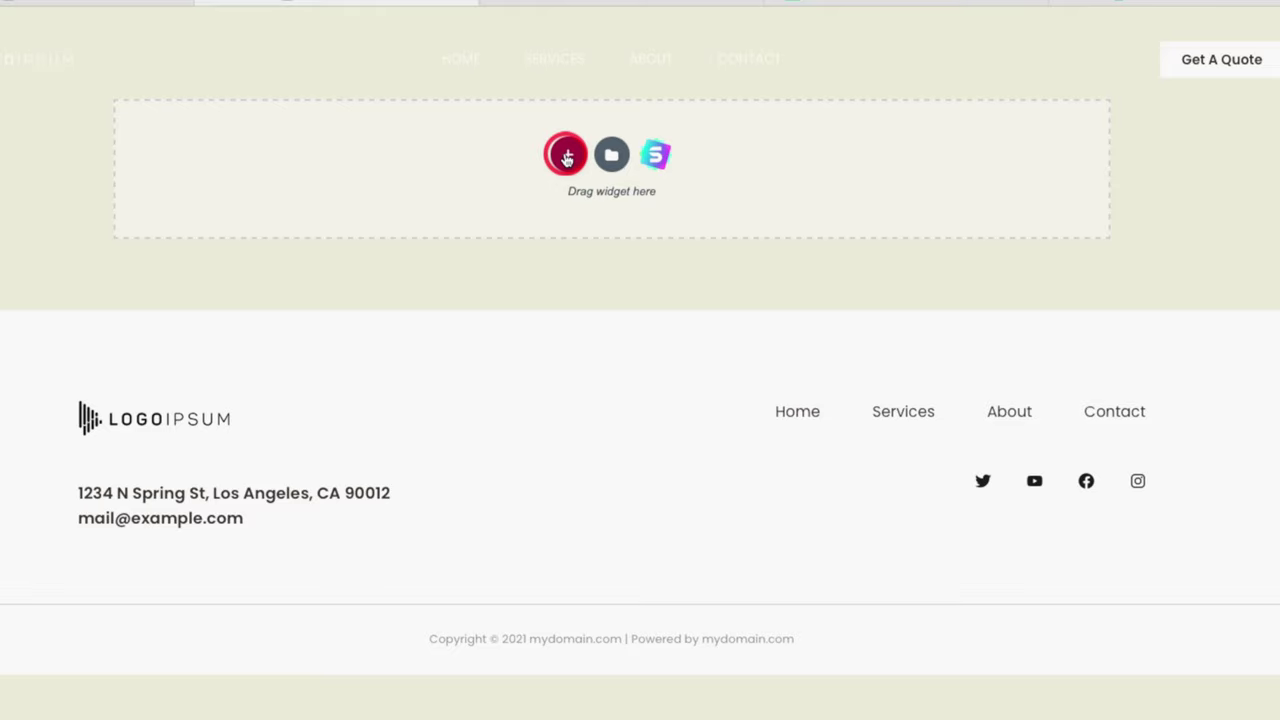
click(566, 157)
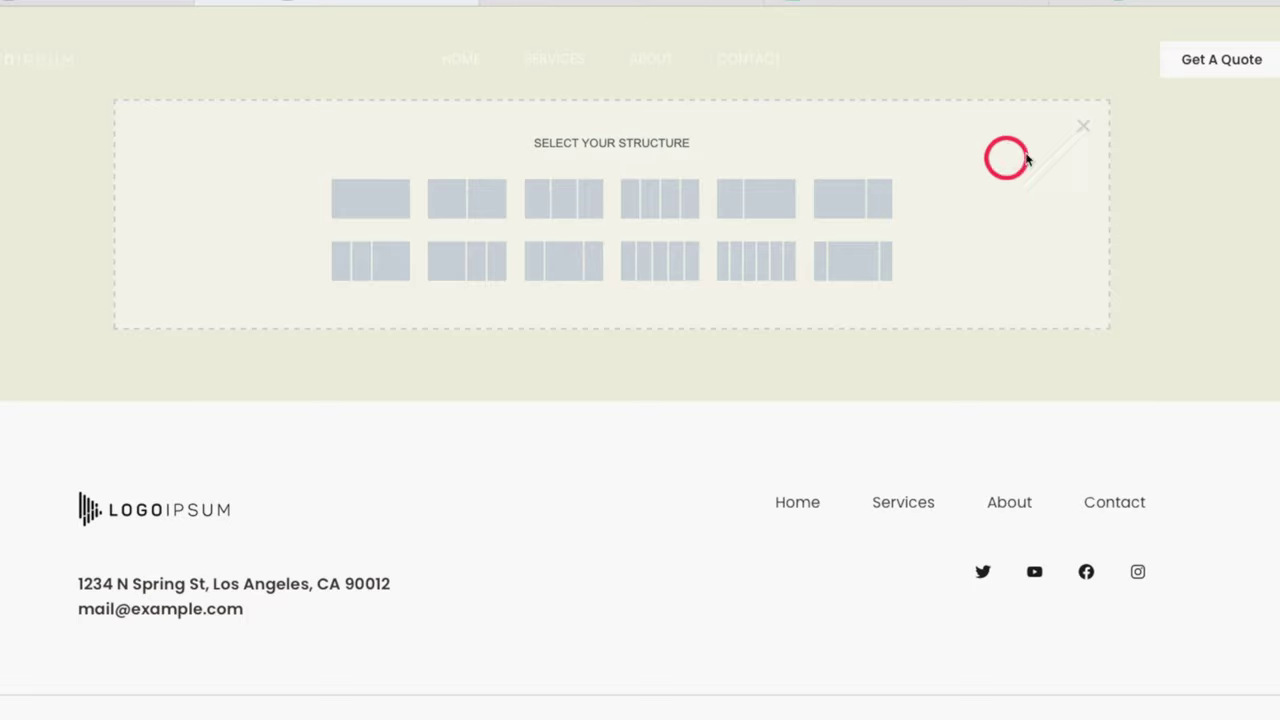
click(1081, 135)
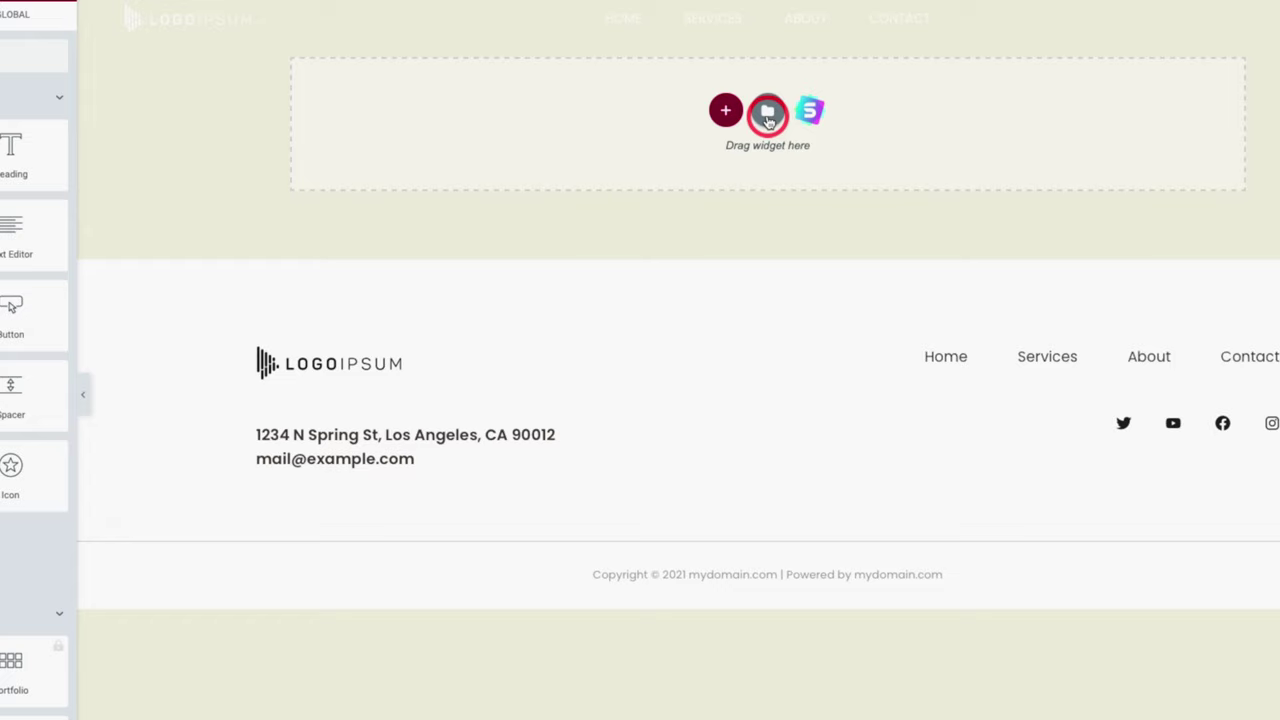
Step: Browse the Elementor template library's page and block templates, then close it without inserting anything
click(768, 116)
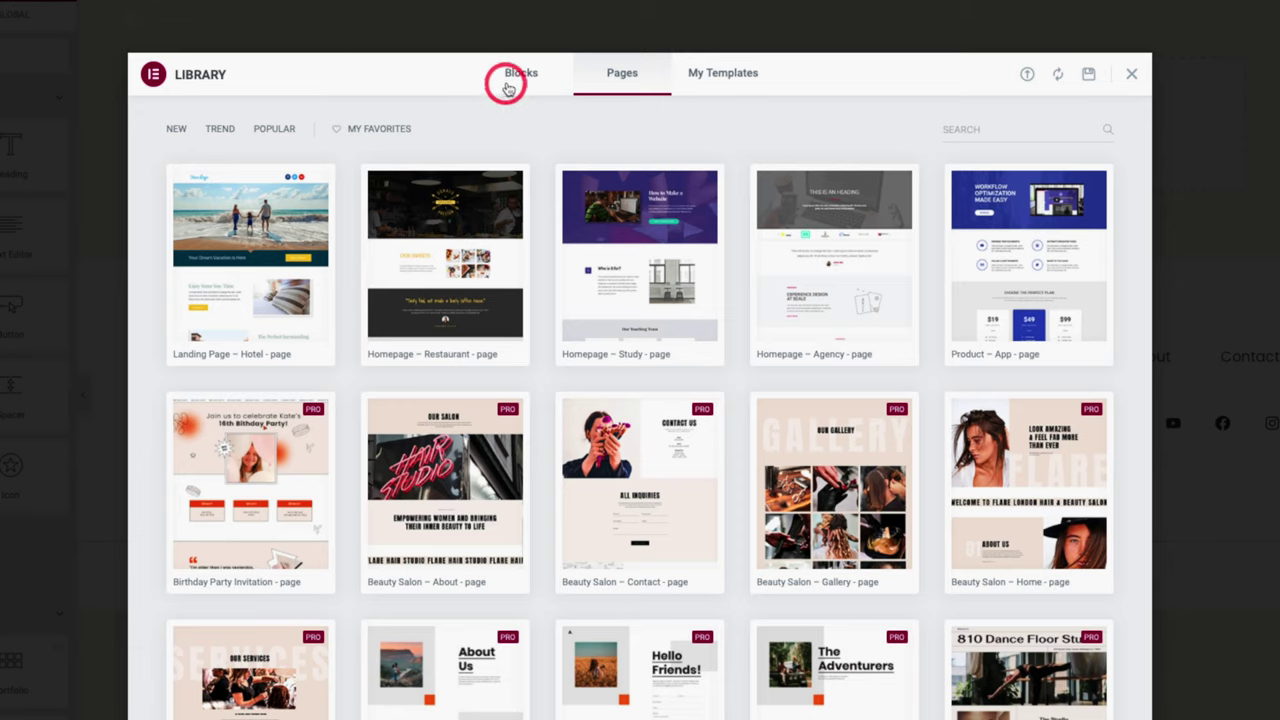
mouse_move(493, 241)
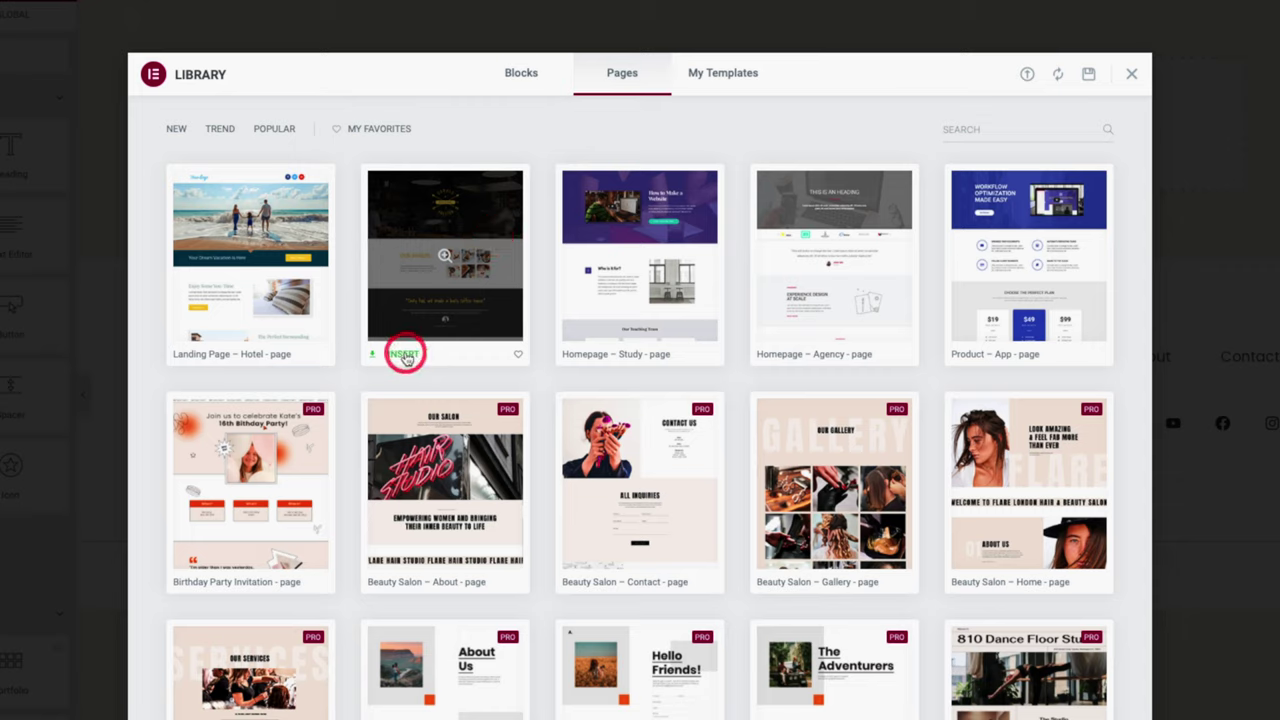
mouse_move(443, 450)
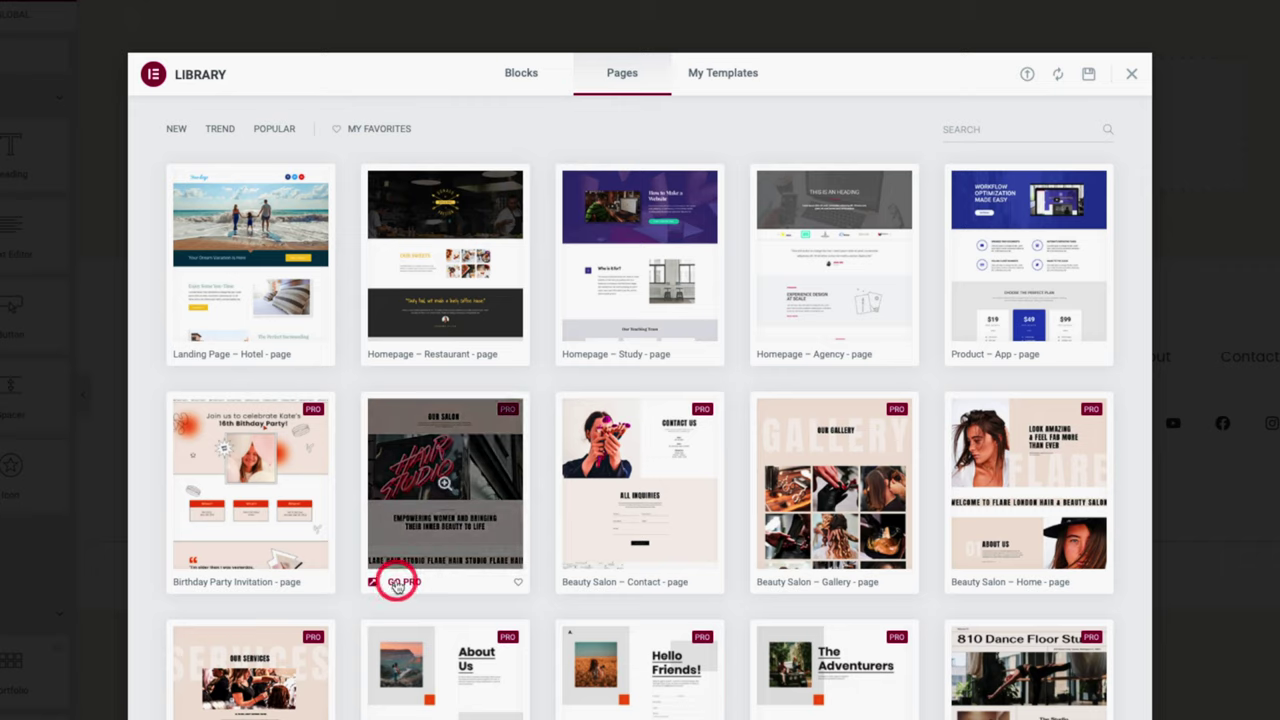
mouse_move(617, 560)
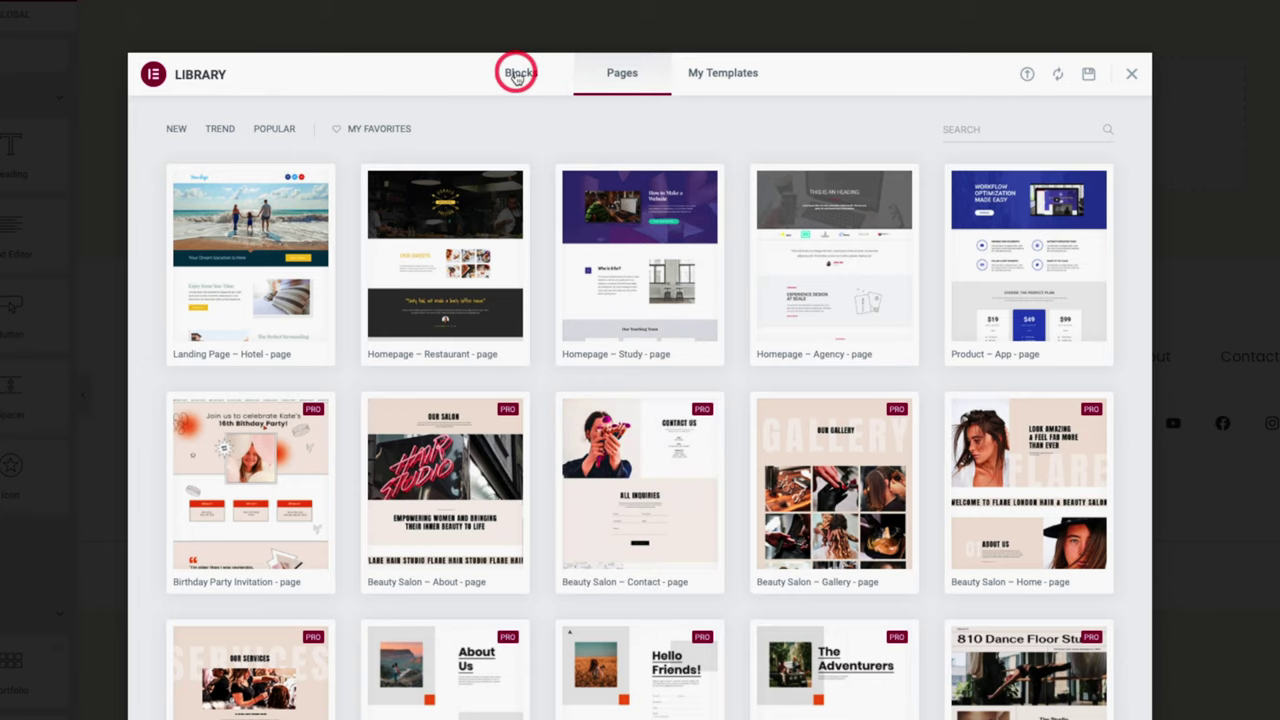
click(517, 77)
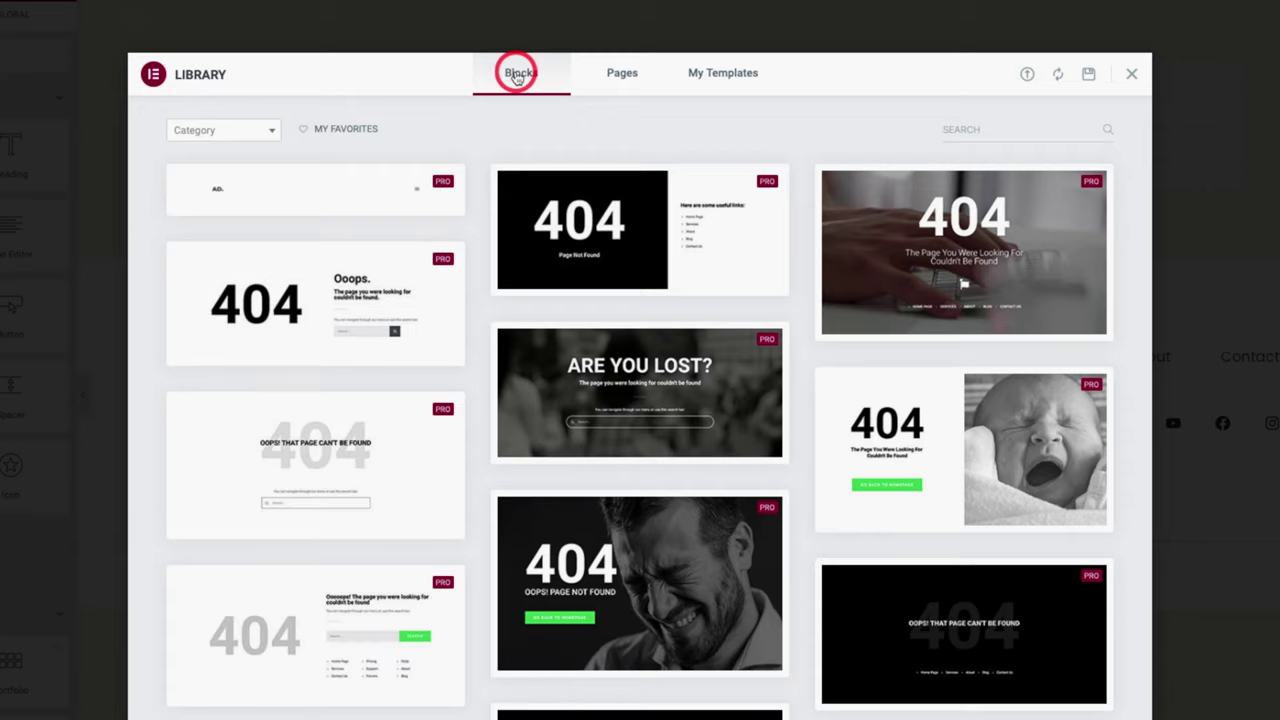
mouse_move(623, 206)
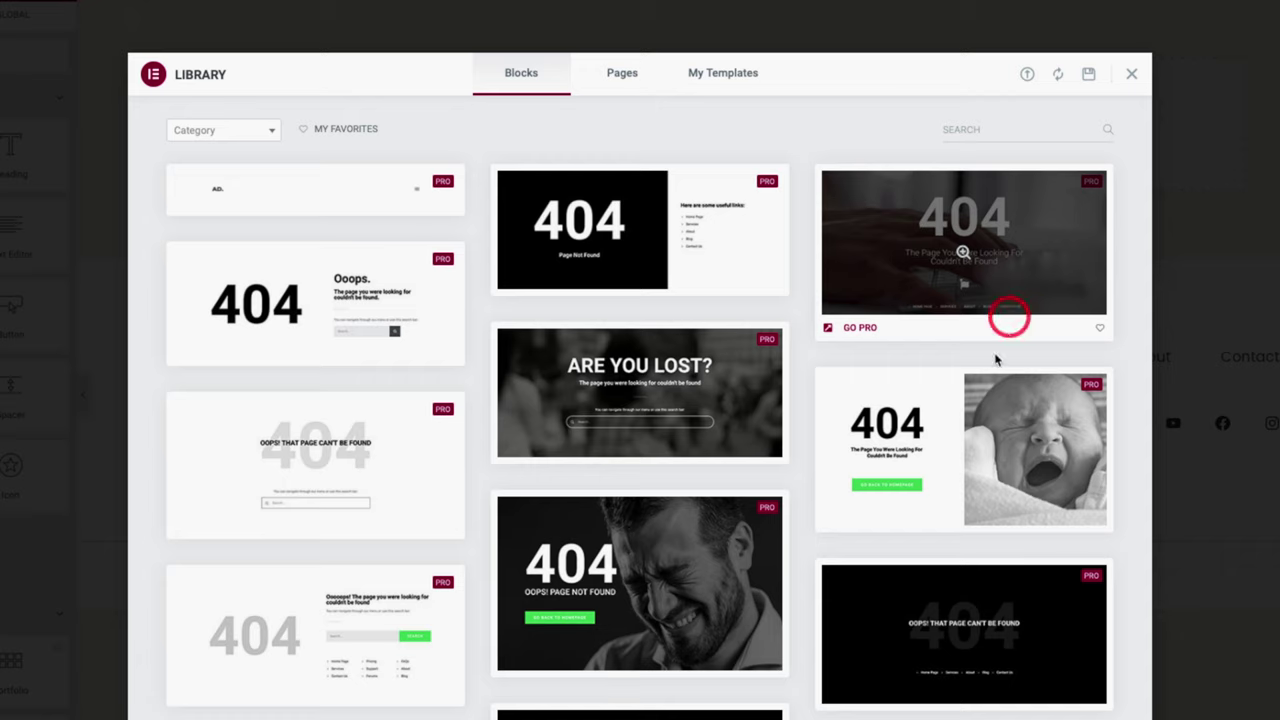
mouse_move(970, 430)
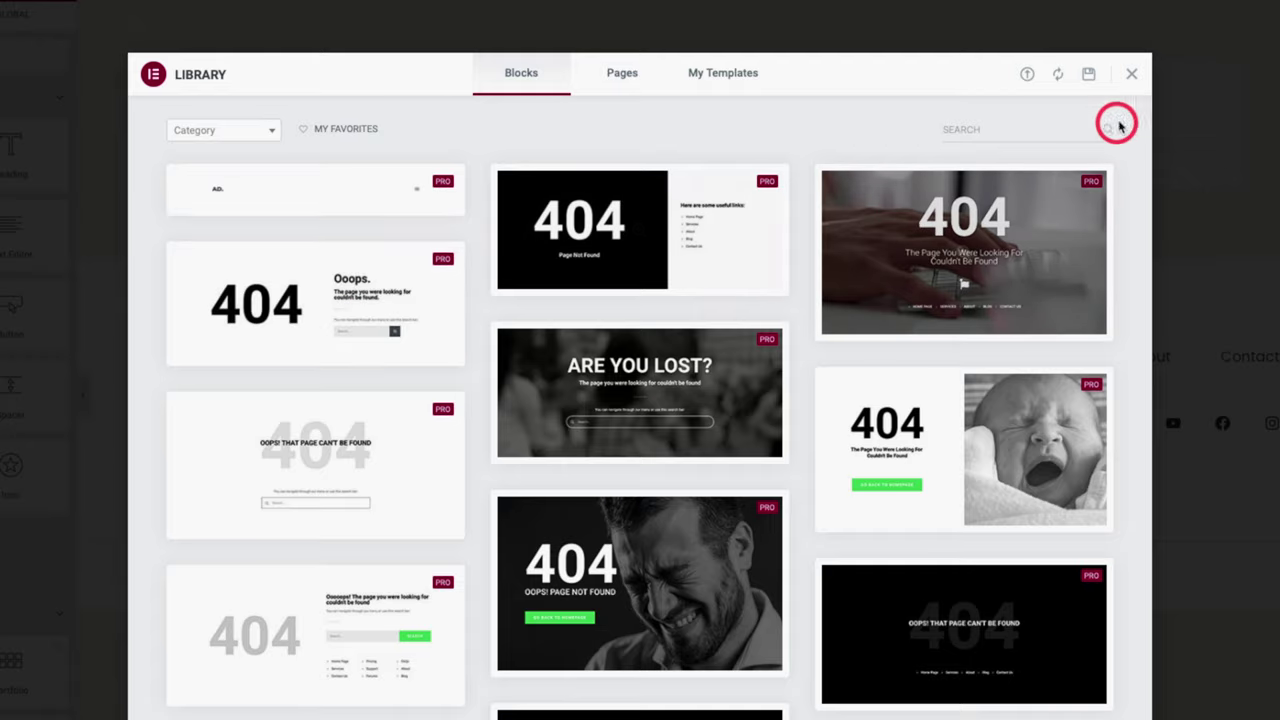
click(1131, 73)
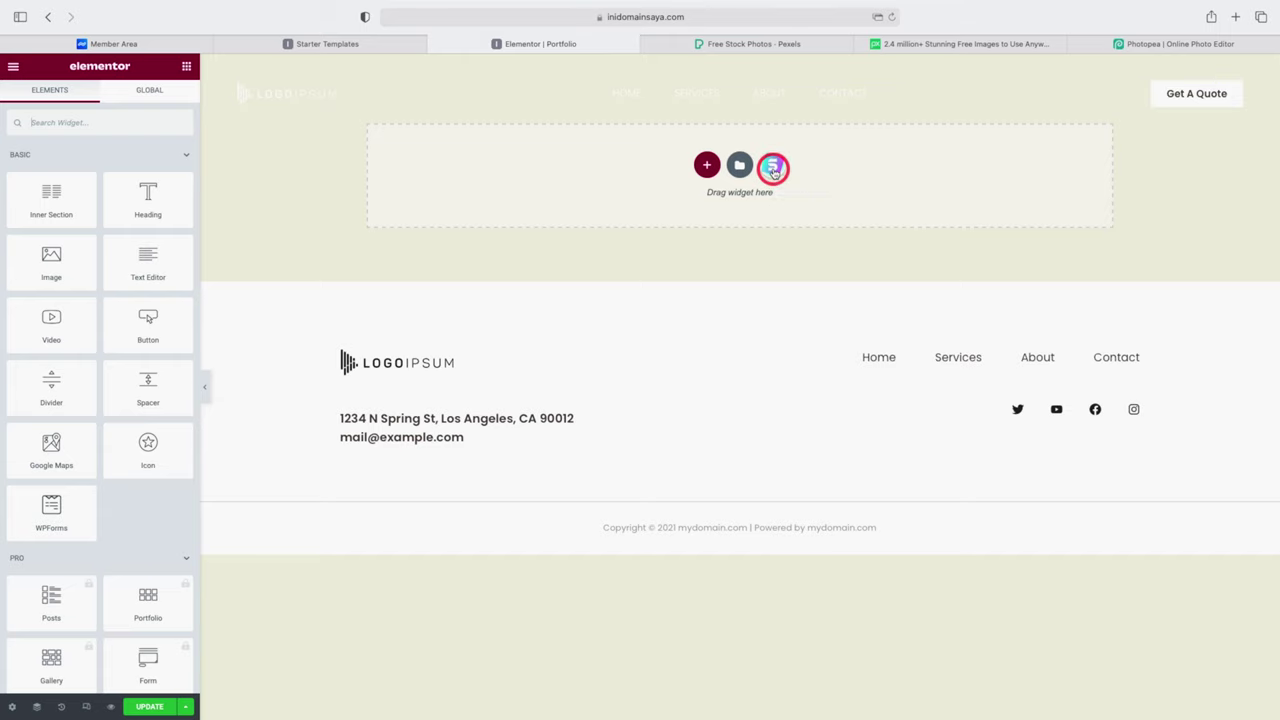
Step: In Starter Templates, filter to Free and browse Portfolio blocks, previewing 'Check out our work'
click(772, 168)
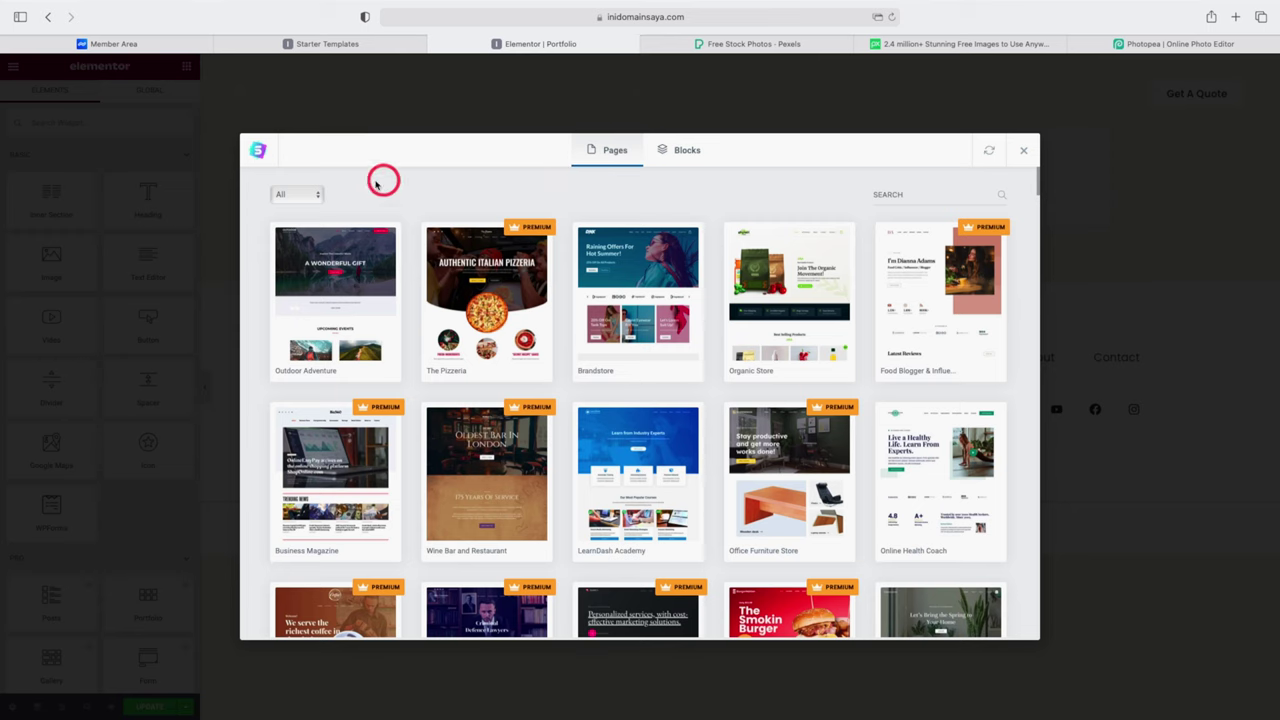
click(300, 196)
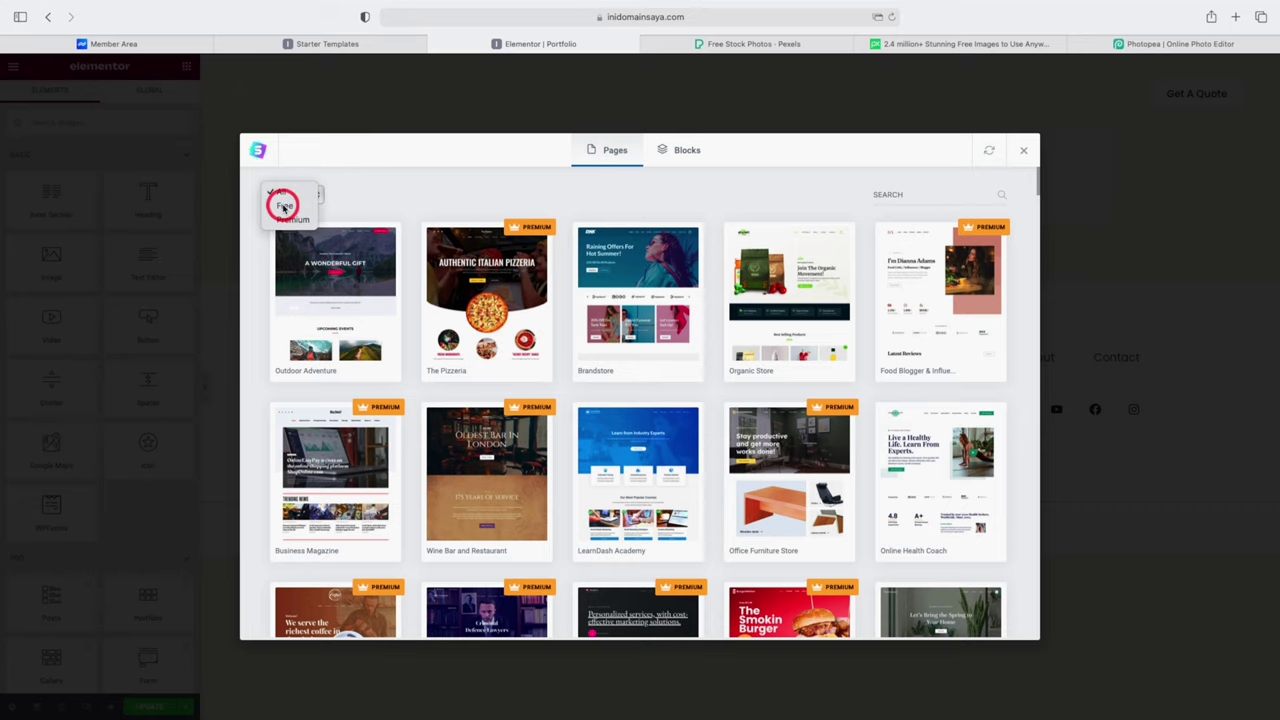
click(285, 205)
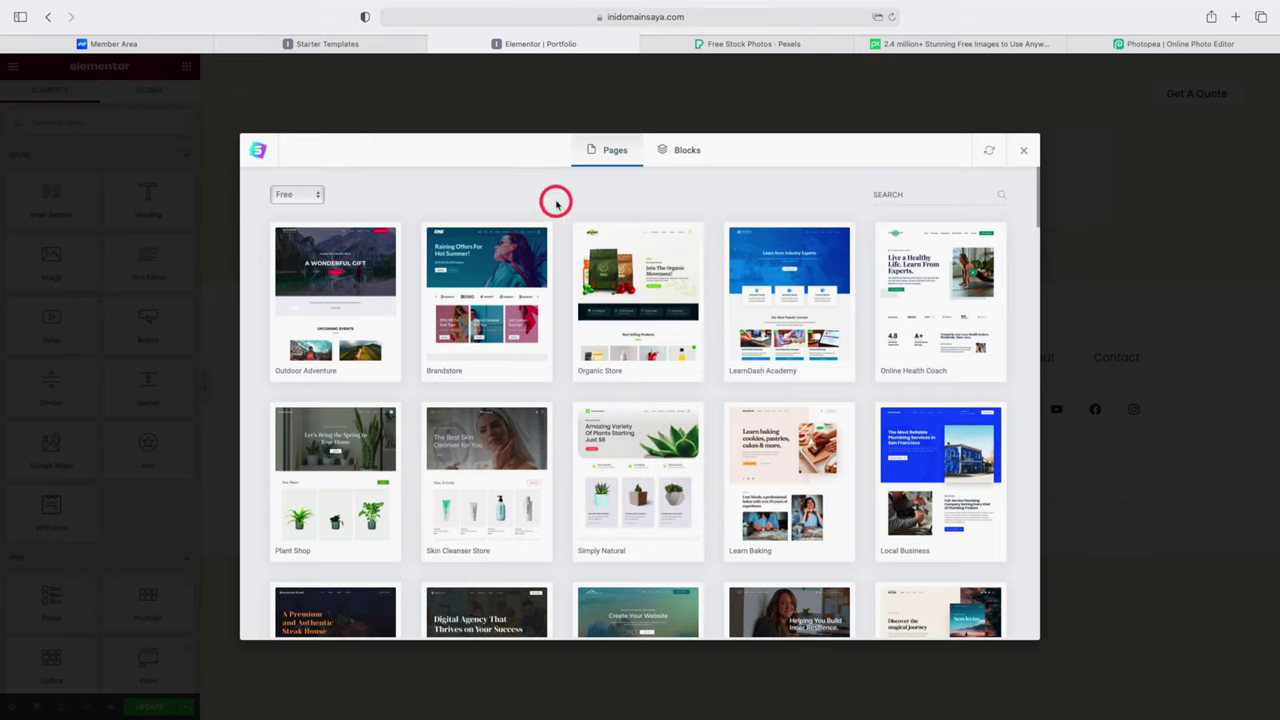
click(682, 152)
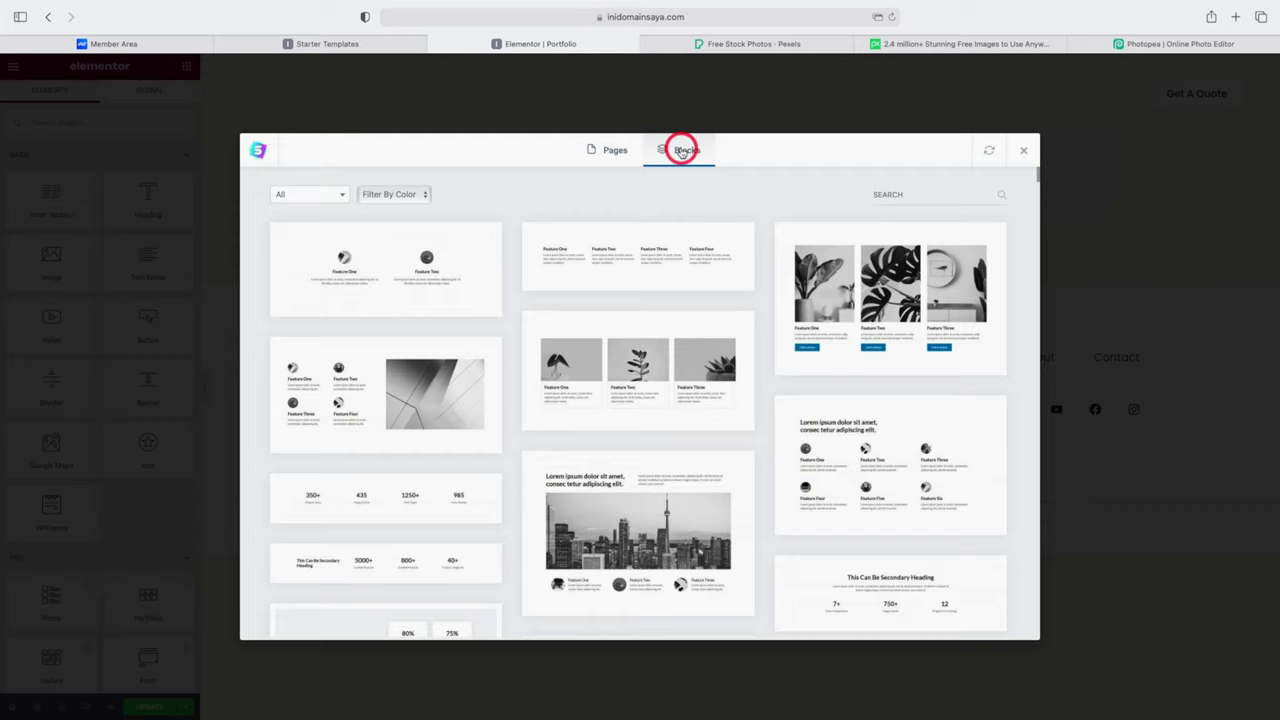
click(338, 195)
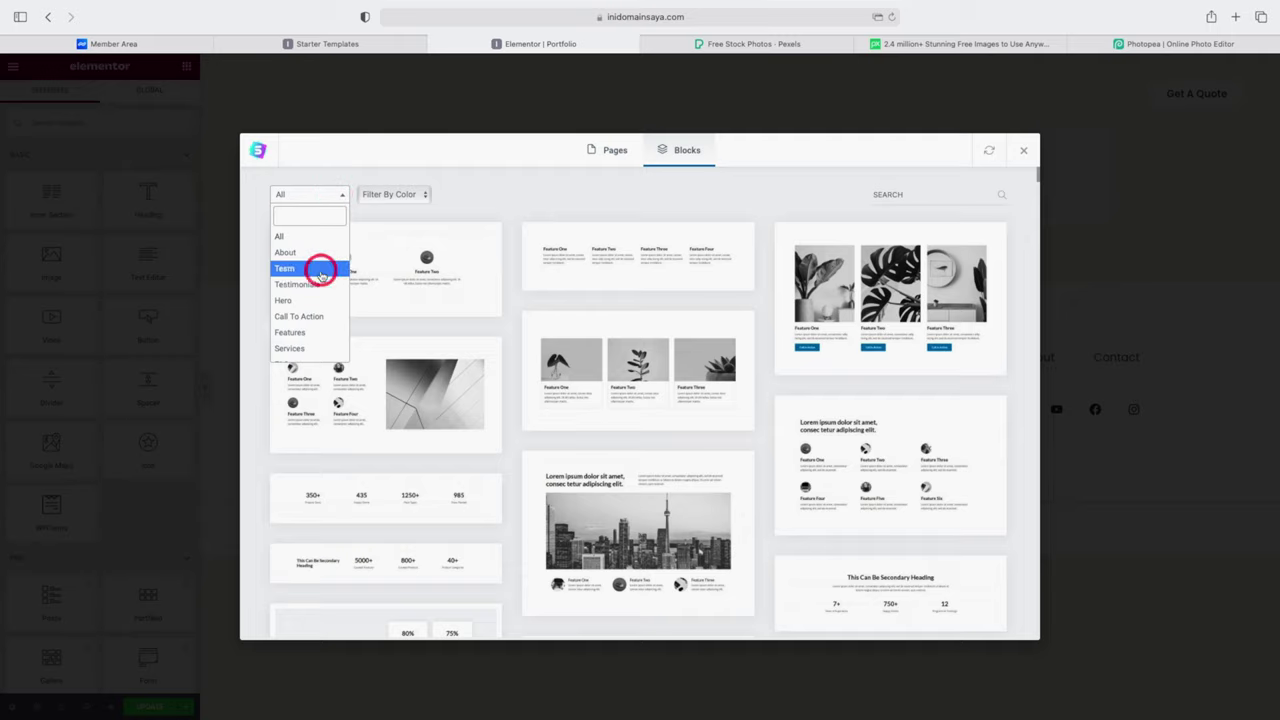
scroll(310, 326, down, 5)
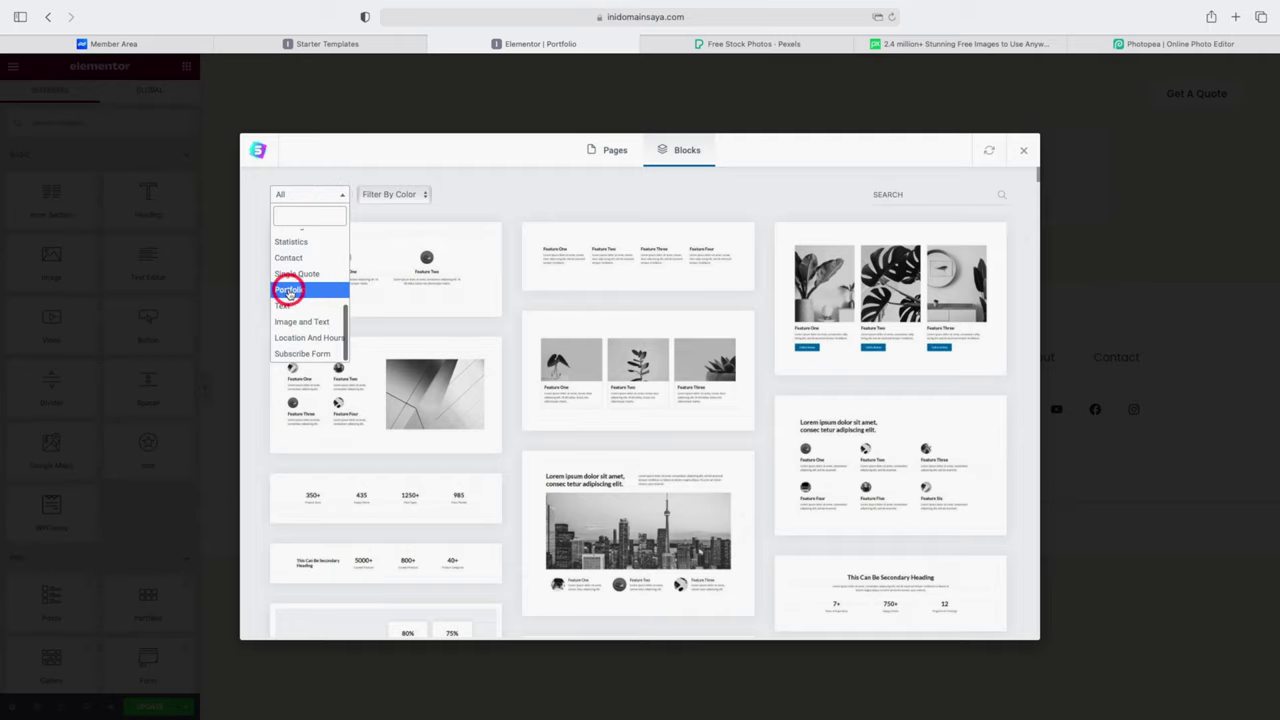
click(289, 291)
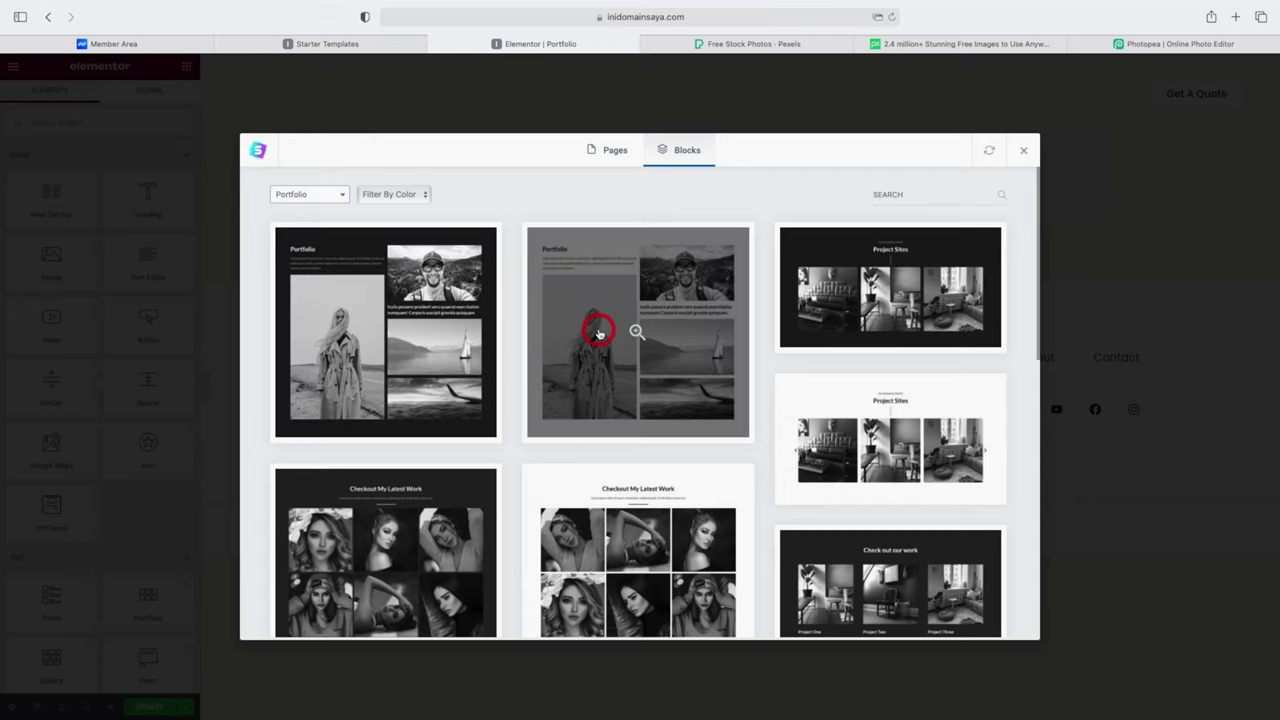
scroll(598, 333, down, 3)
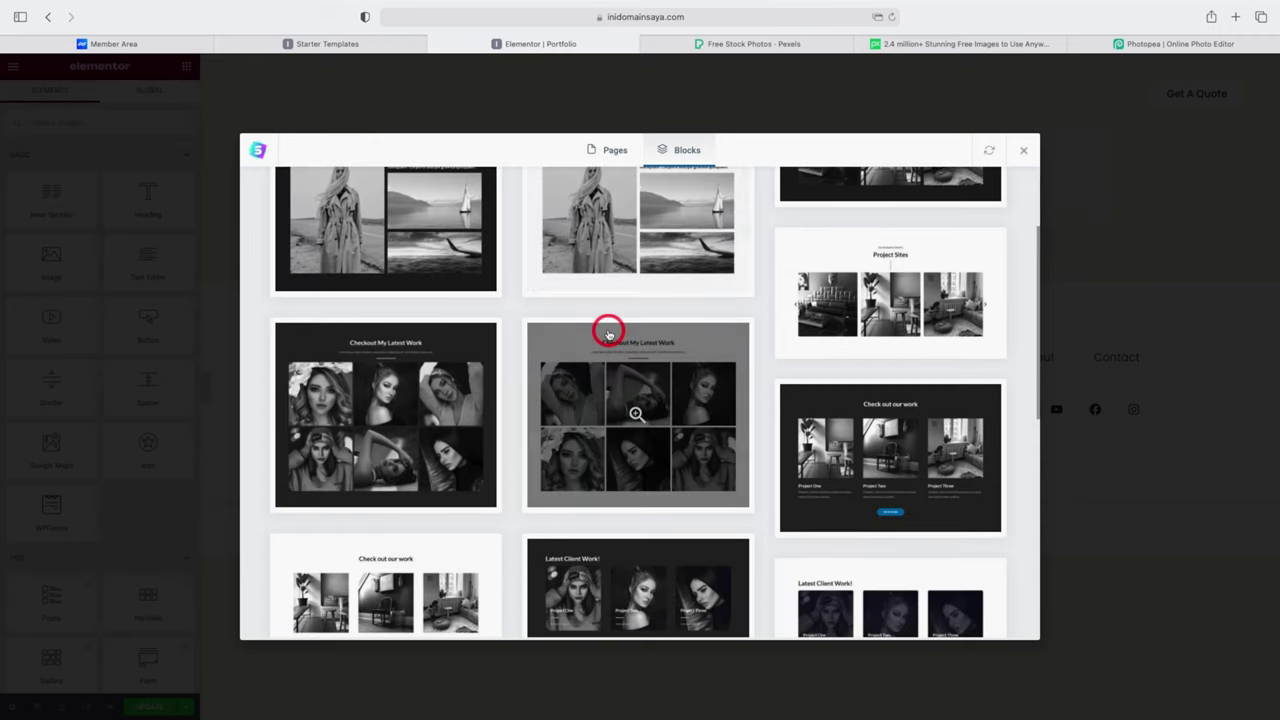
click(887, 444)
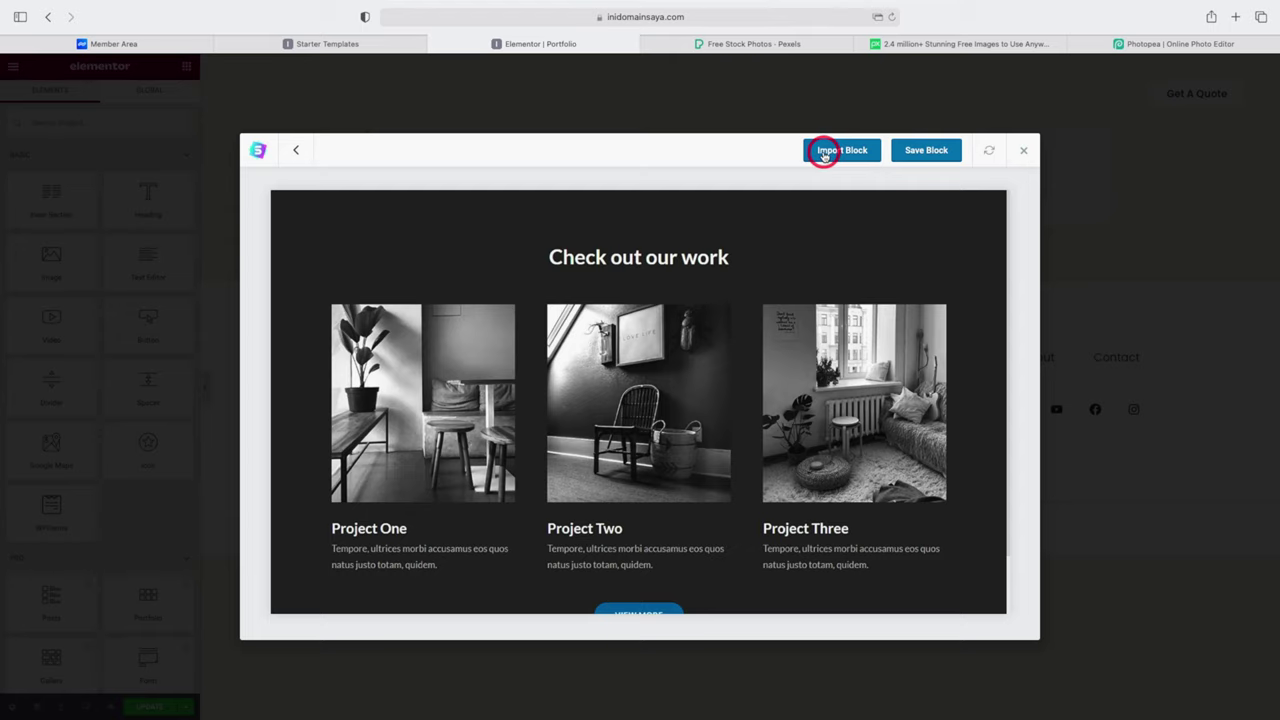
click(298, 151)
click(393, 194)
click(391, 180)
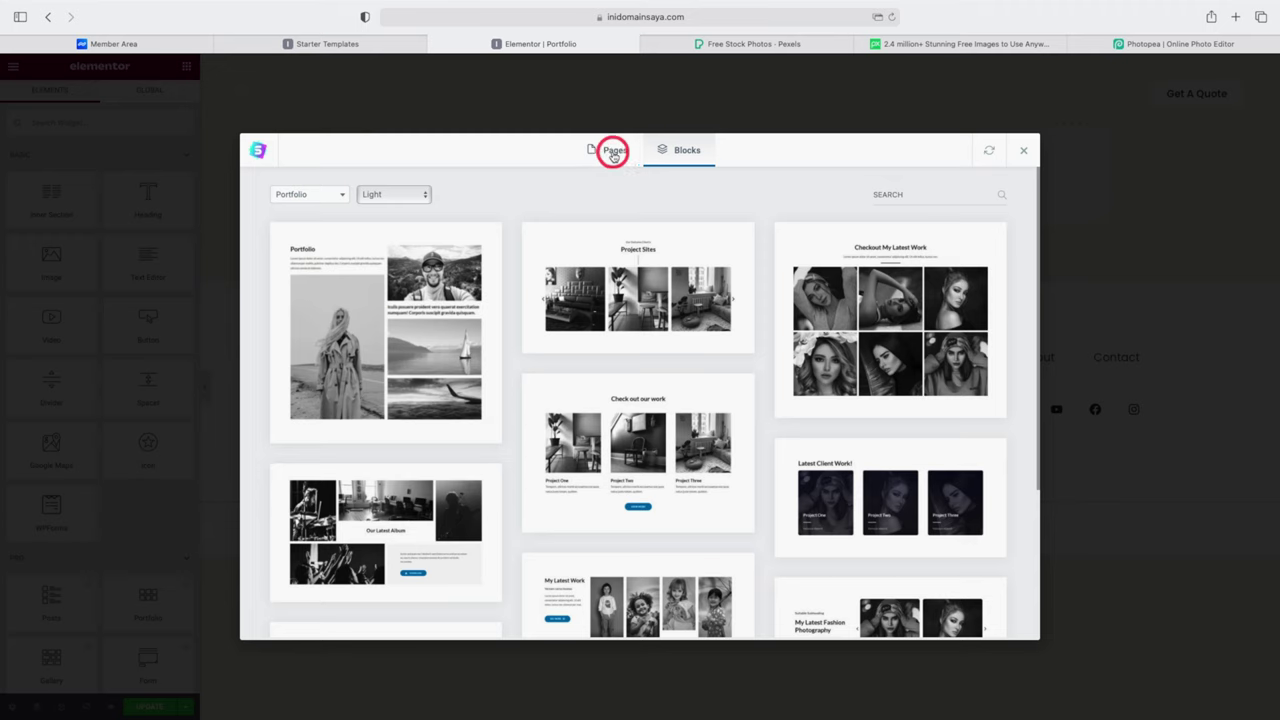
Step: Preview the Portfolio page from the free Portfolio & CV page kit
click(613, 155)
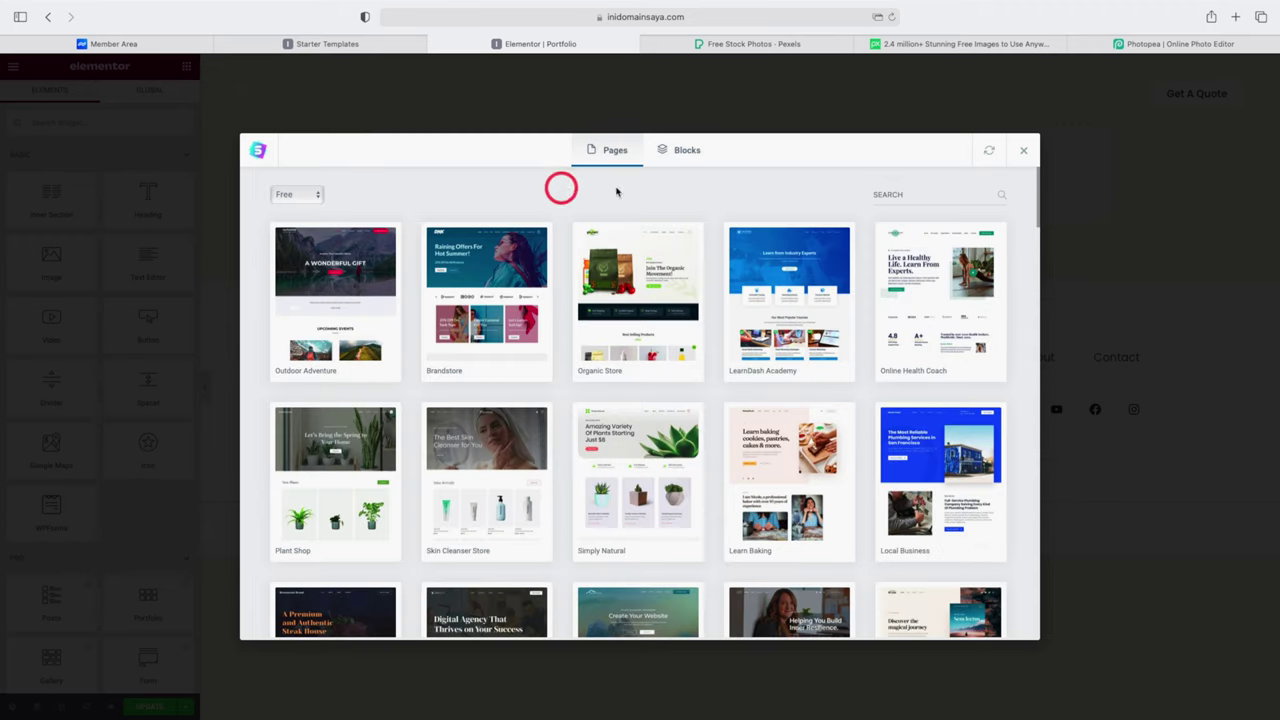
scroll(1029, 220, down, 5)
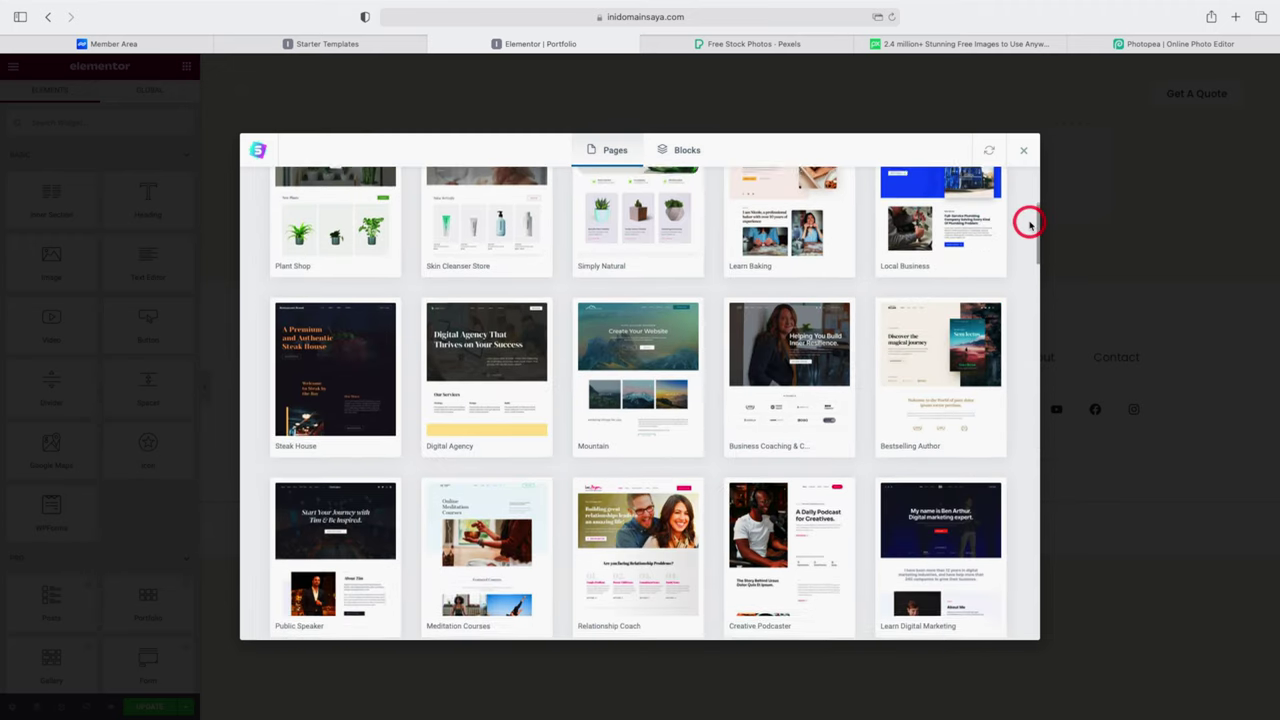
scroll(1029, 224, down, 10)
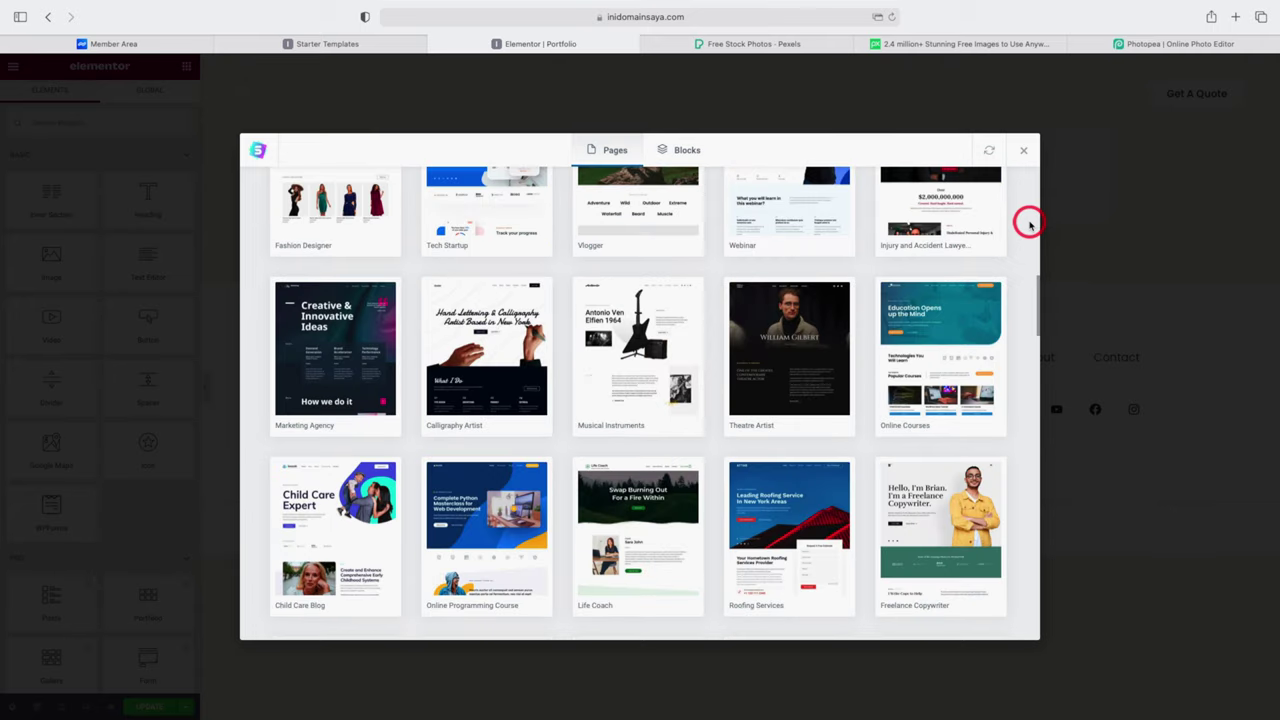
scroll(1029, 224, down, 10)
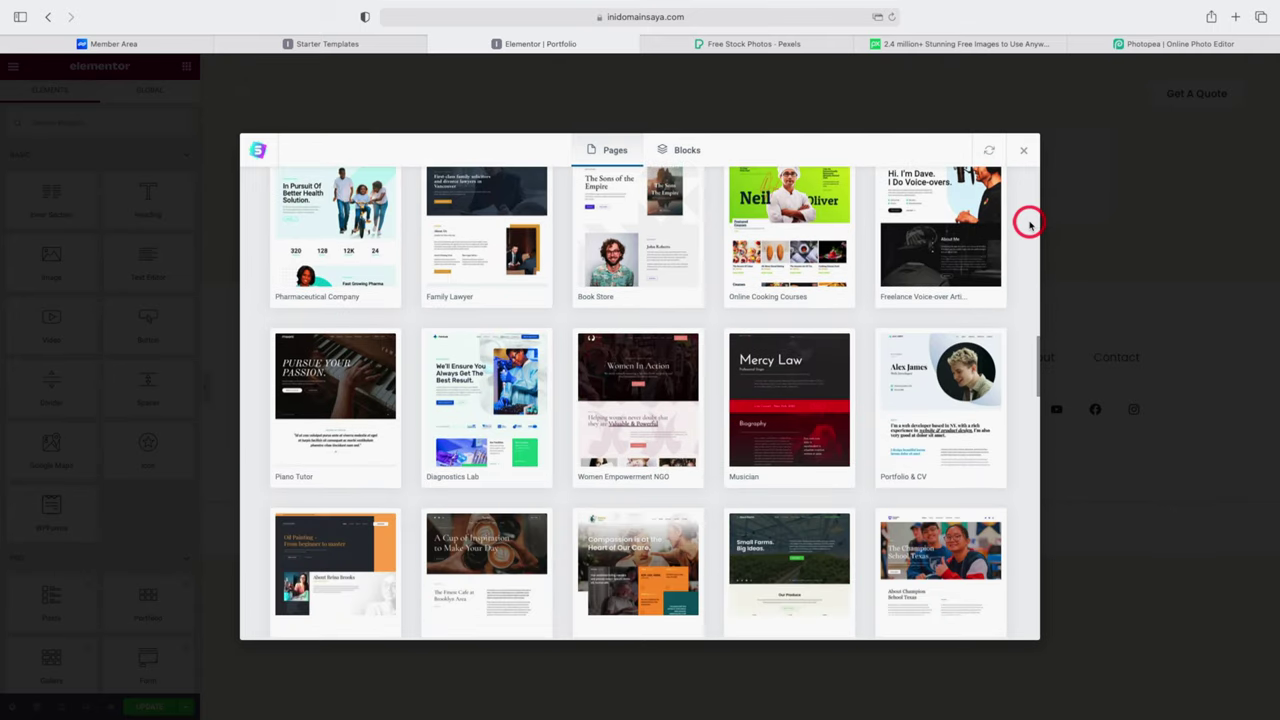
click(933, 401)
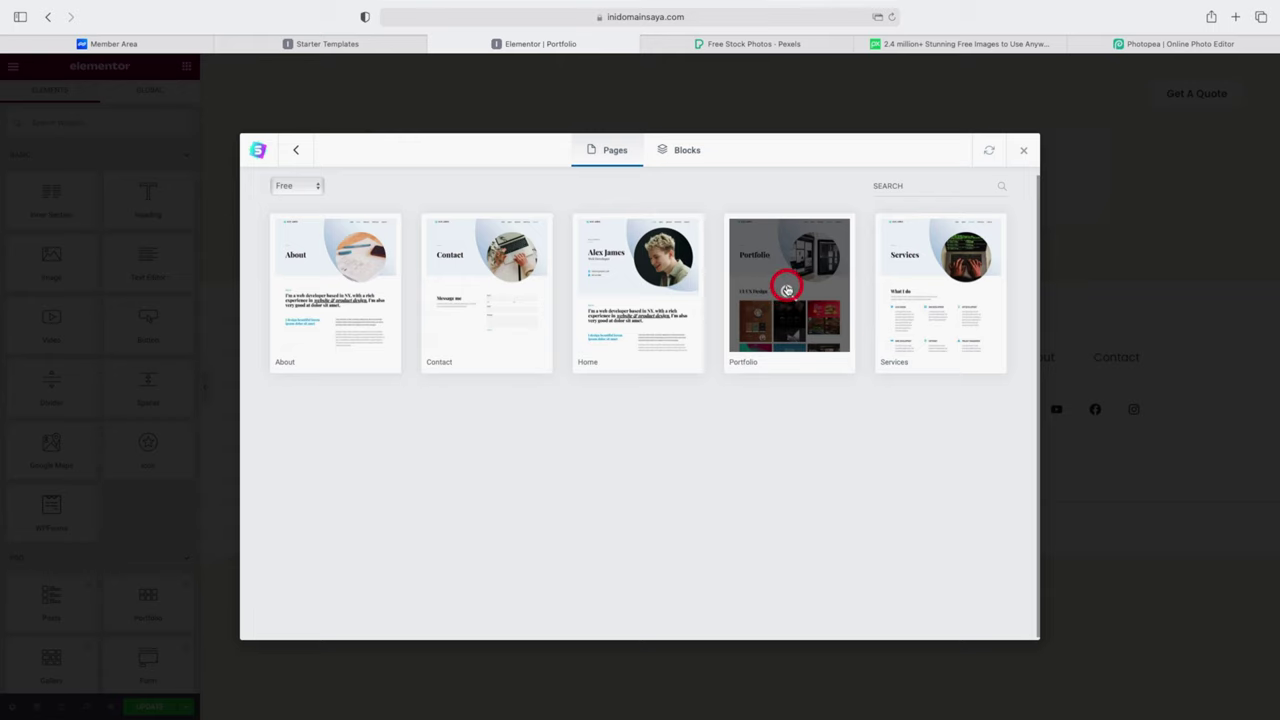
click(787, 290)
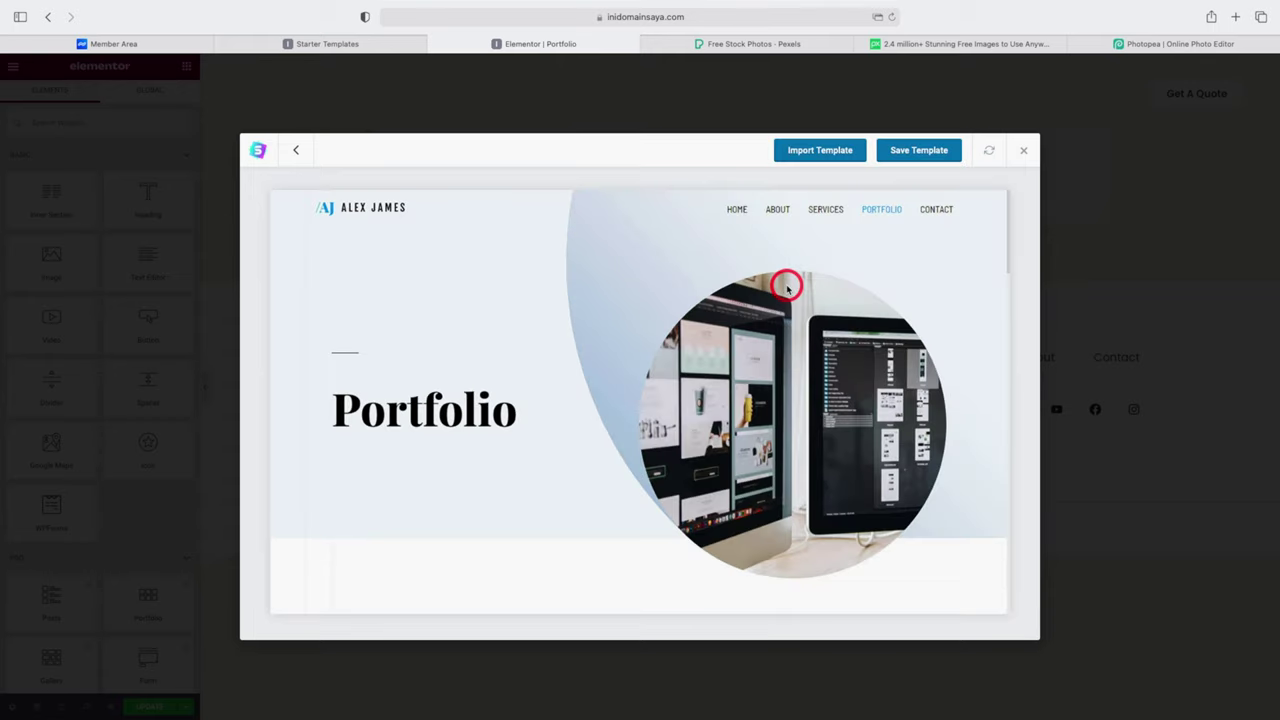
scroll(985, 308, down, 10)
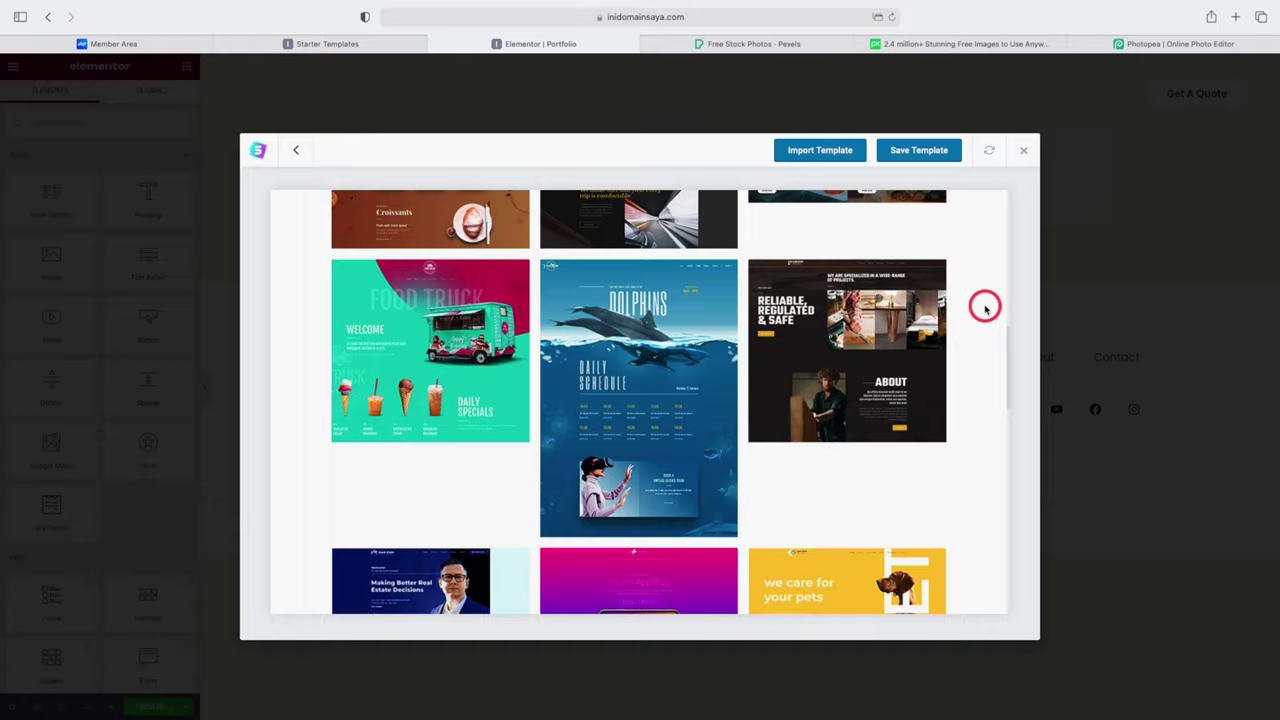
scroll(985, 308, down, 5)
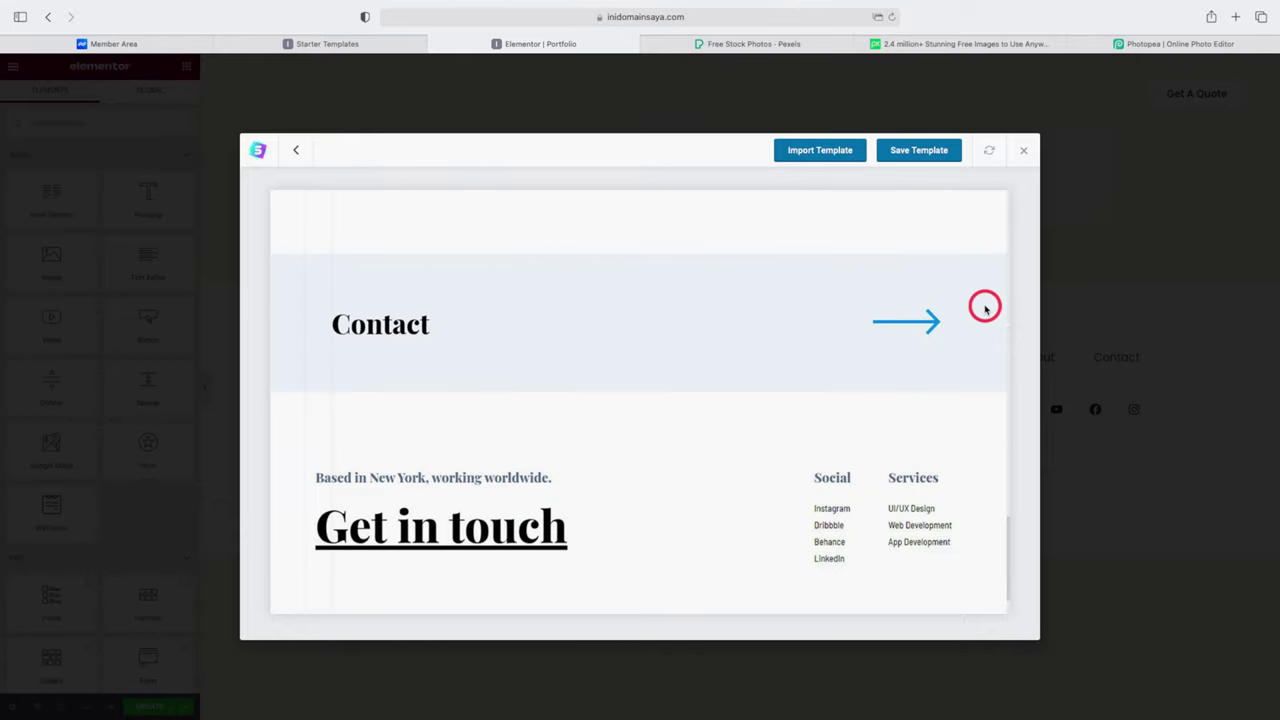
scroll(985, 309, up, 15)
scroll(985, 309, up, 5)
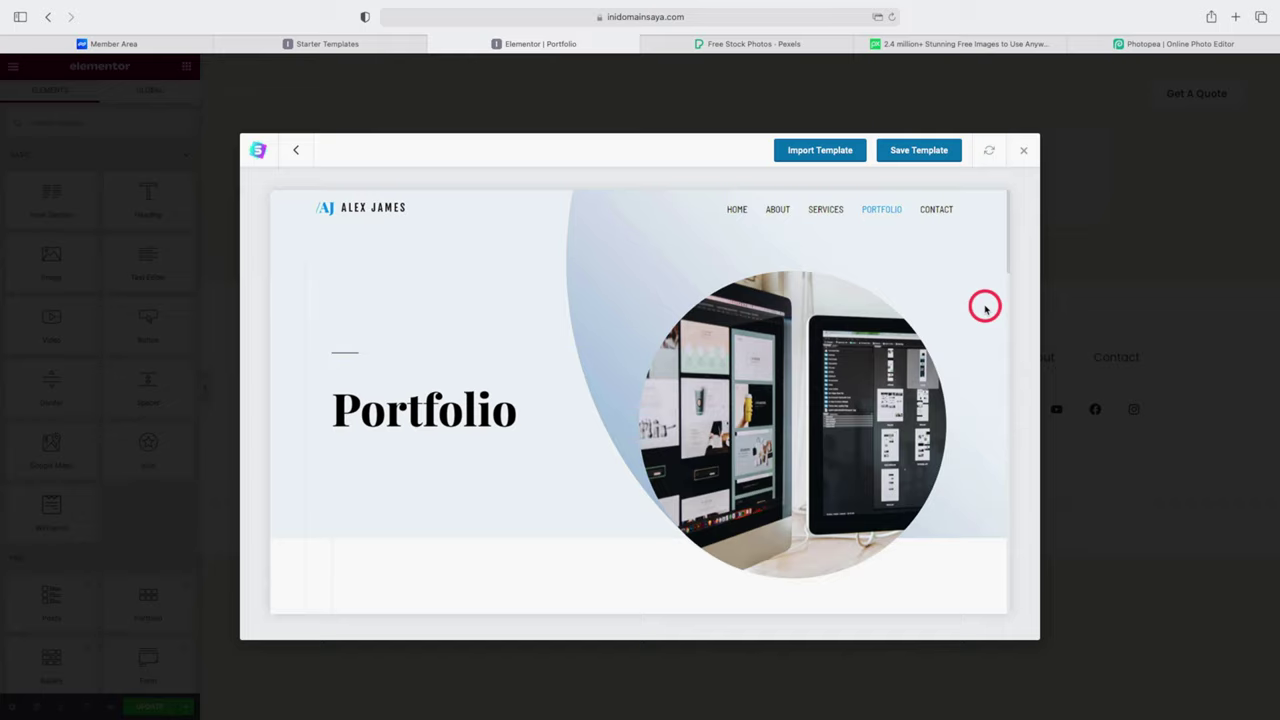
Step: Import the Portfolio page template and hide the editor panel to preview the result
click(816, 152)
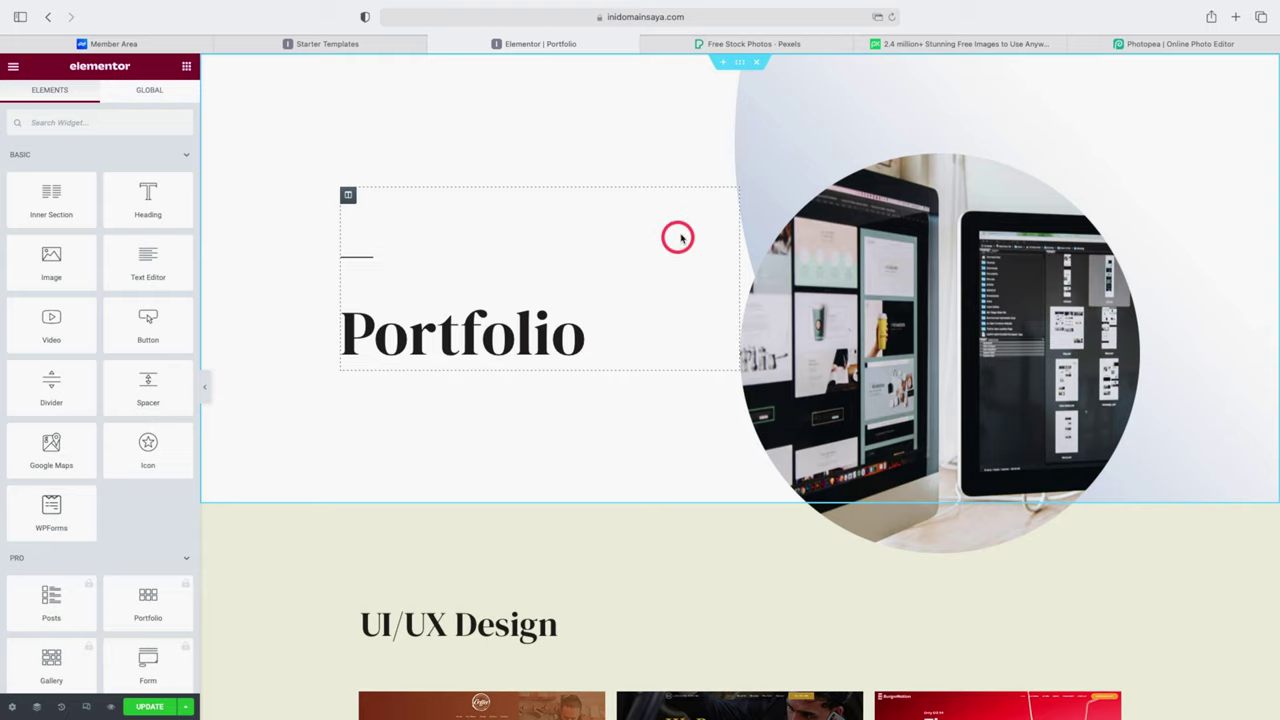
click(204, 387)
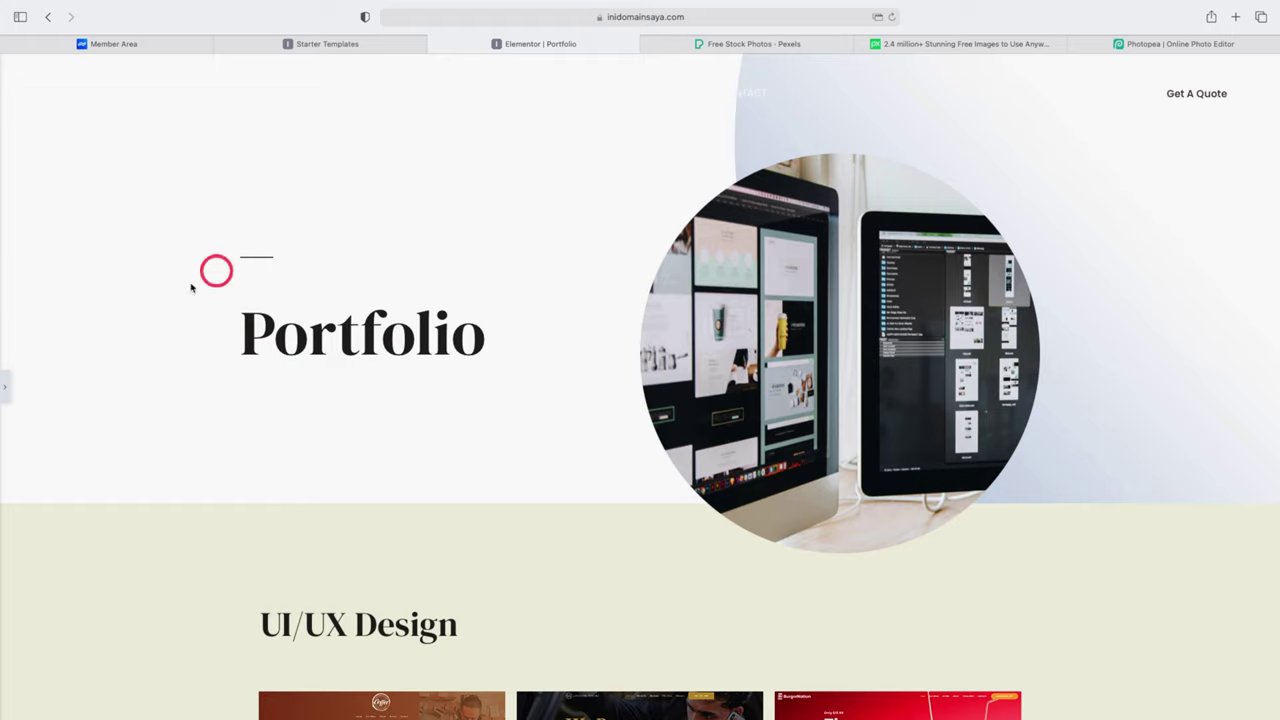
Step: Change the Portfolio hero section's background colour to light blue #7AD6F6
click(5, 383)
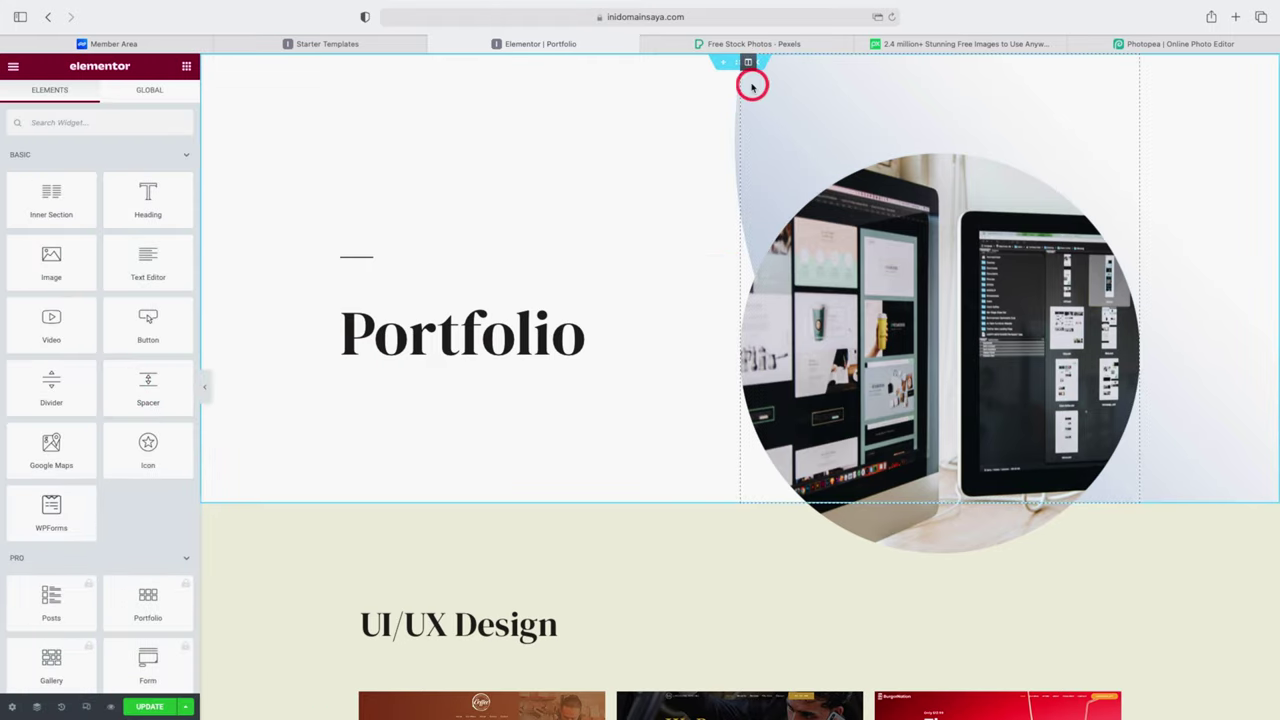
click(737, 63)
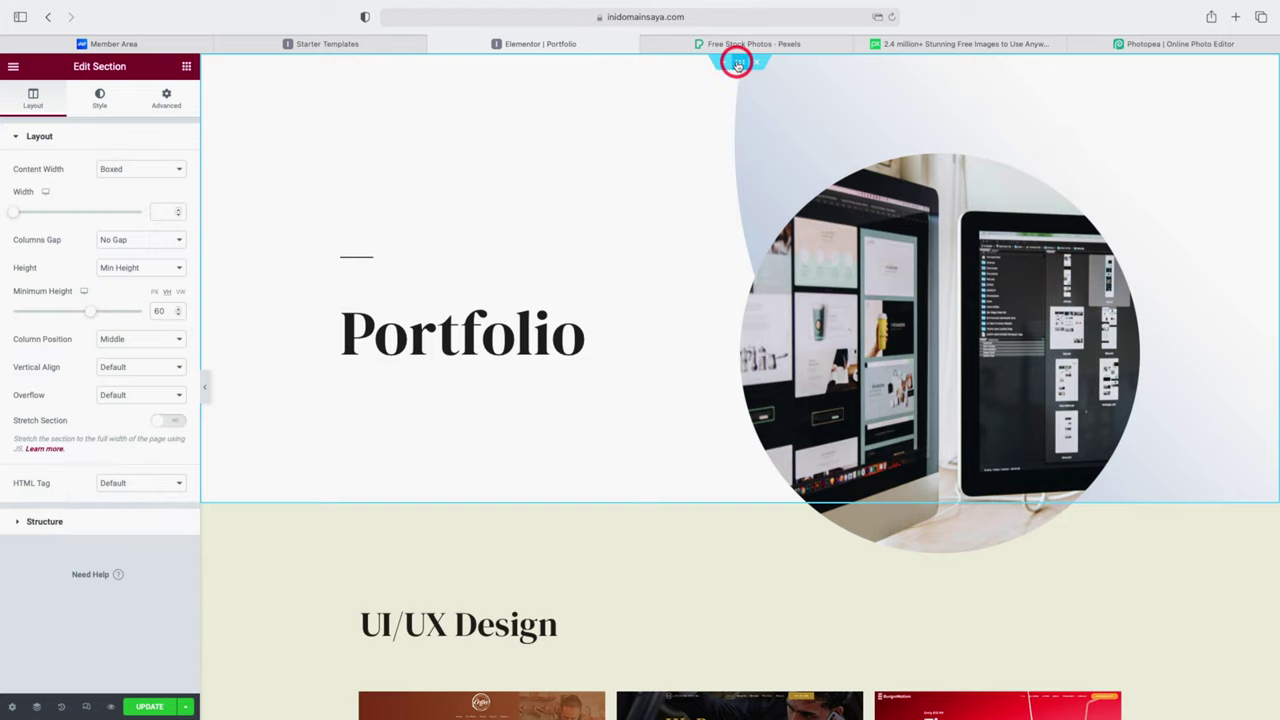
click(100, 103)
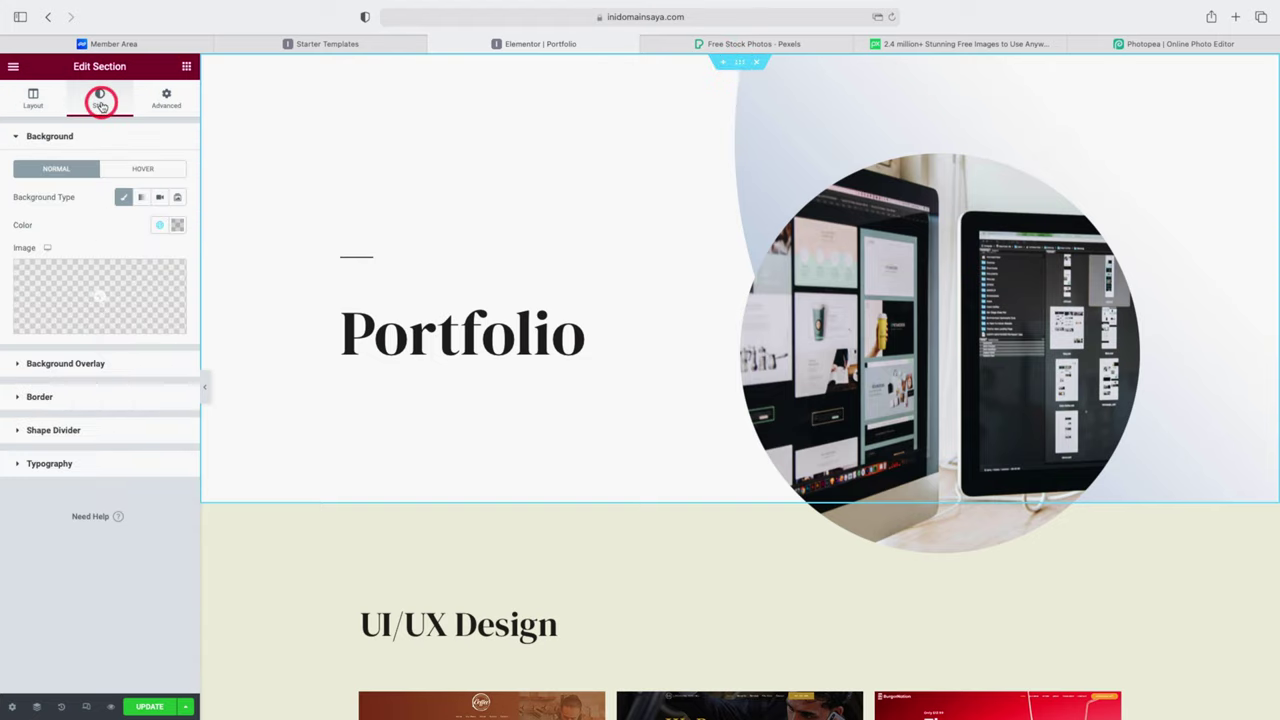
click(181, 228)
drag(30, 397, 89, 397)
drag(26, 277, 101, 279)
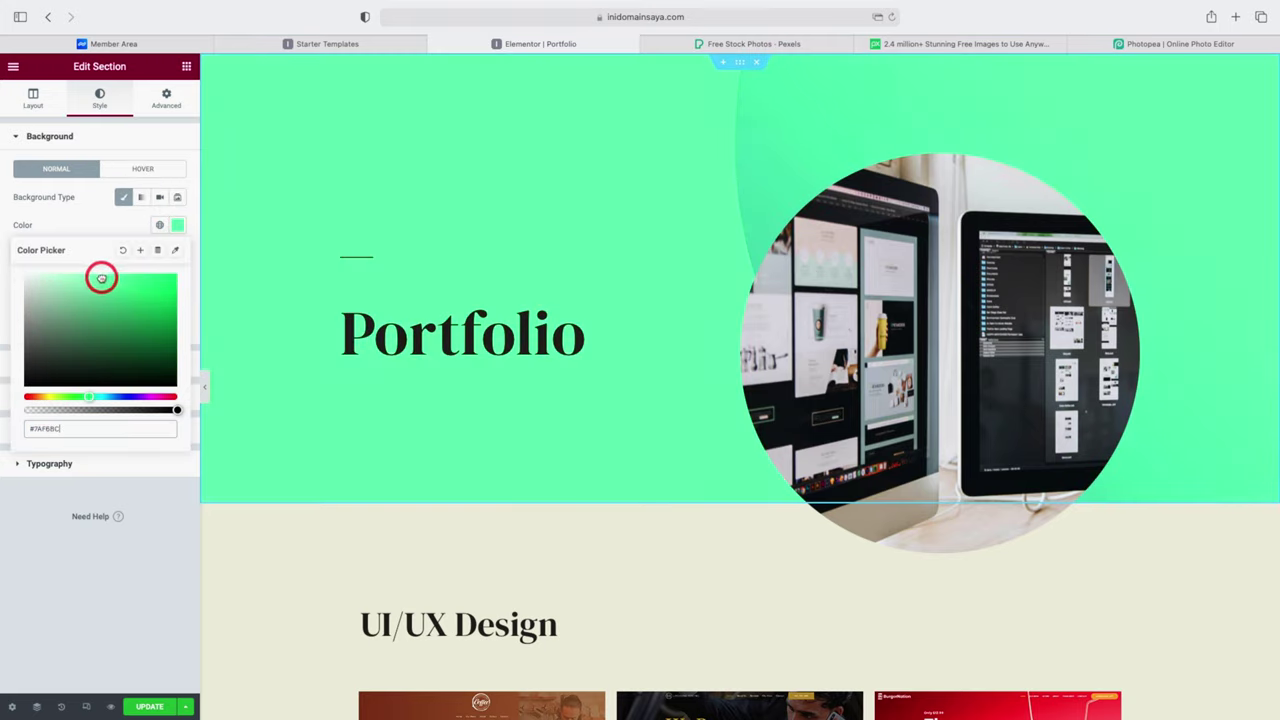
drag(90, 397, 106, 396)
click(97, 280)
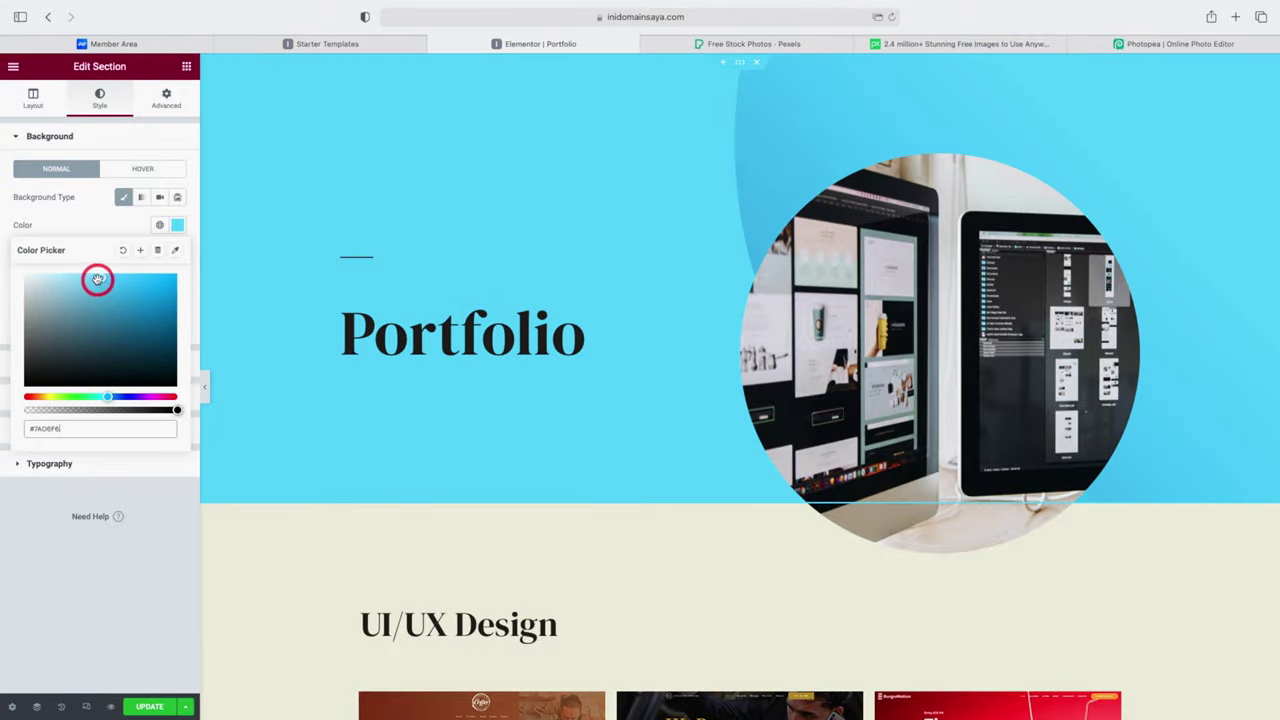
click(142, 519)
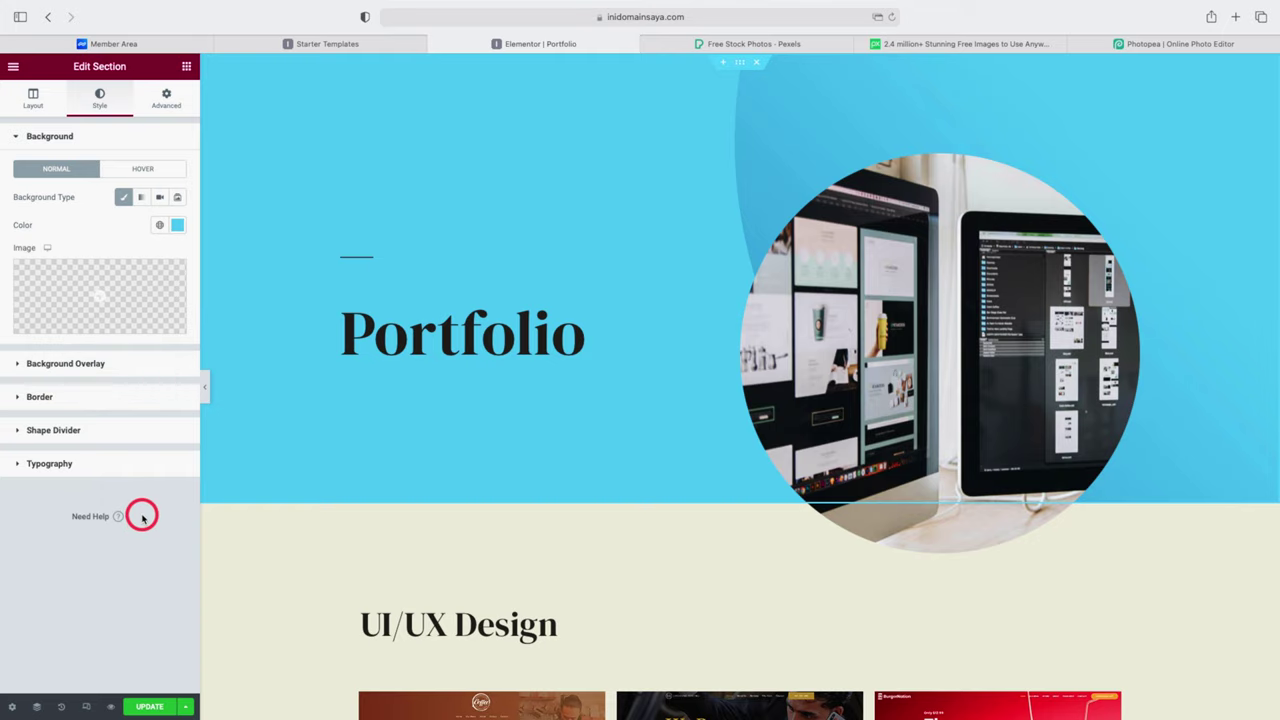
click(205, 389)
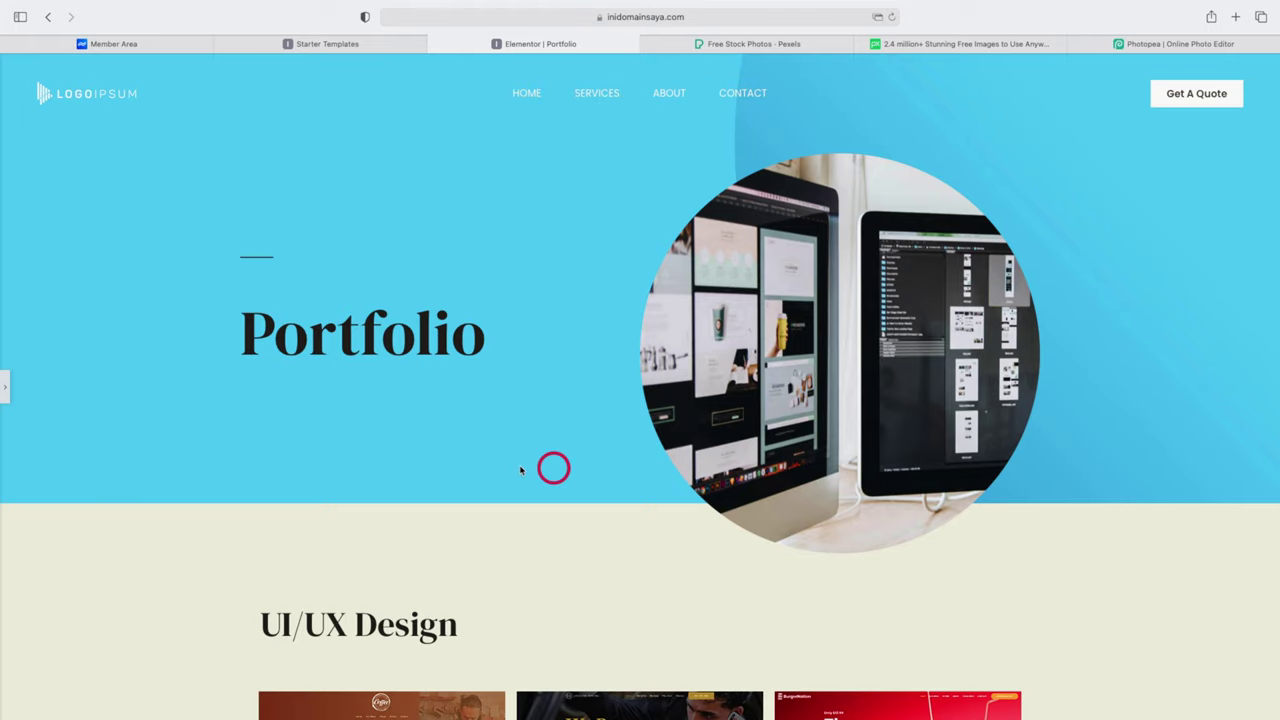
Step: Add a Text Editor block with lorem-ipsum text below the Portfolio heading
click(7, 385)
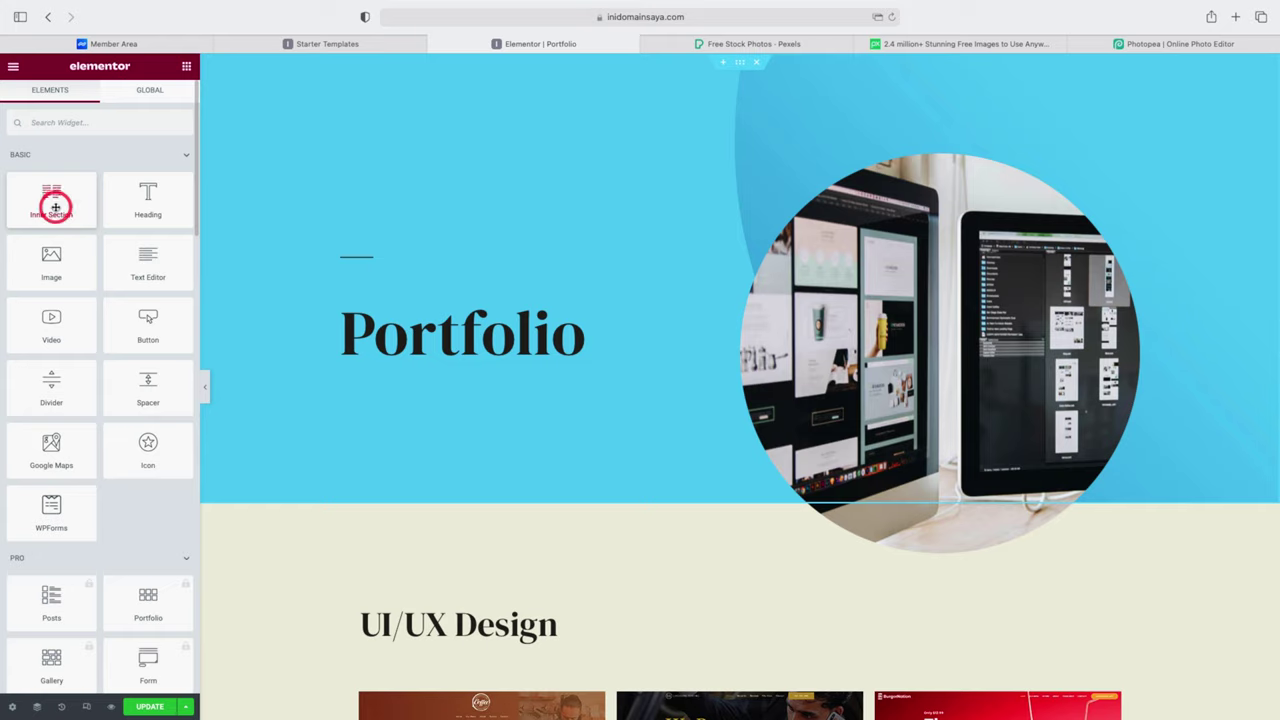
drag(138, 278, 400, 369)
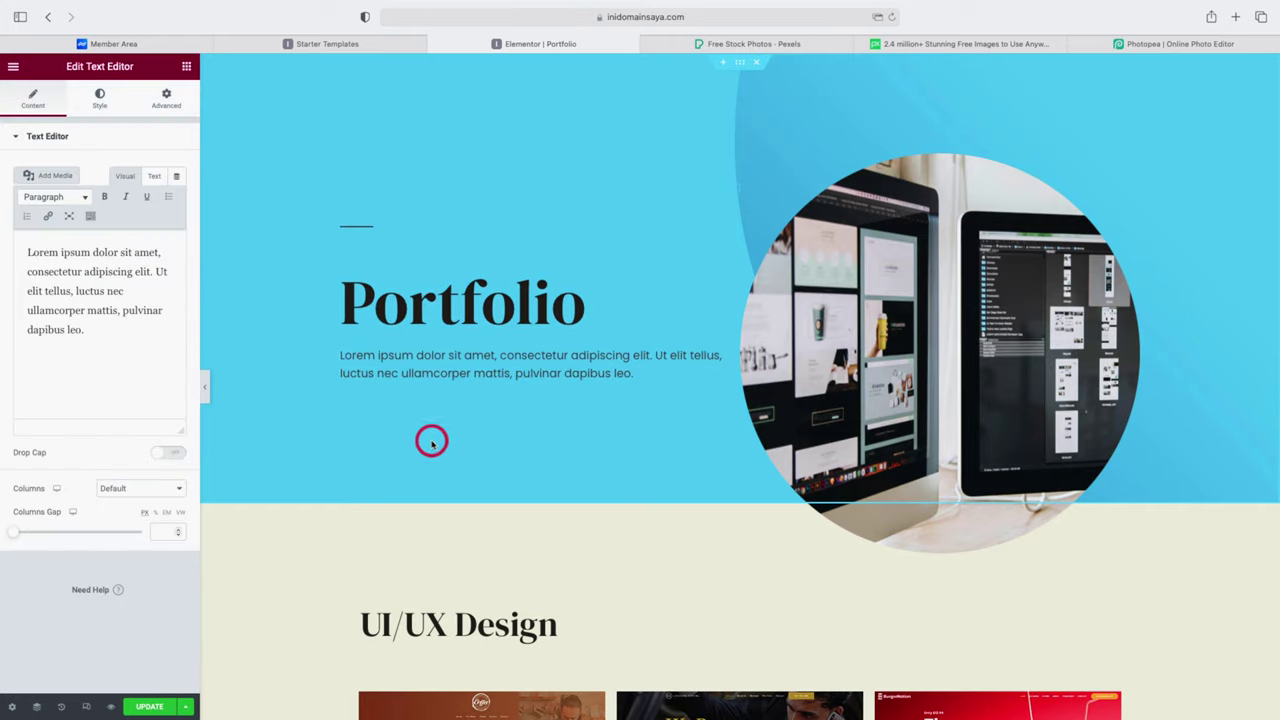
click(545, 307)
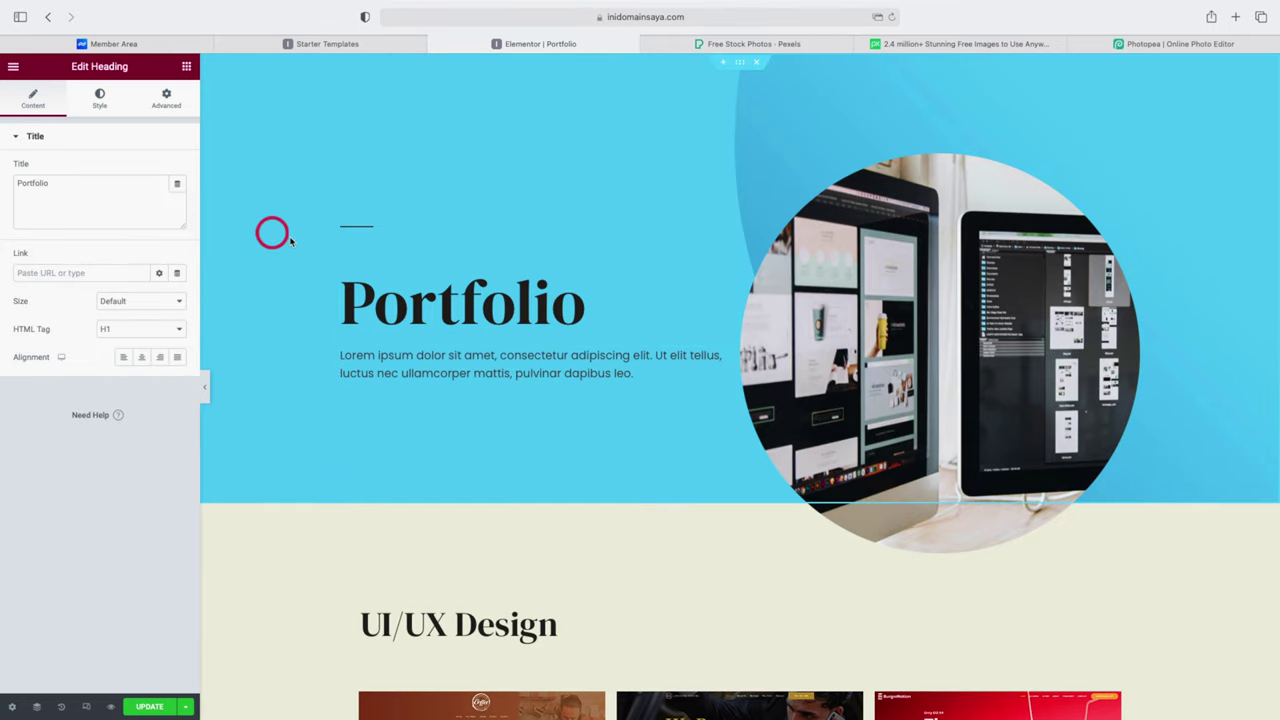
Step: Rename the 'UI/UX Design' heading to 'Website Klien'
scroll(398, 450, down, 3)
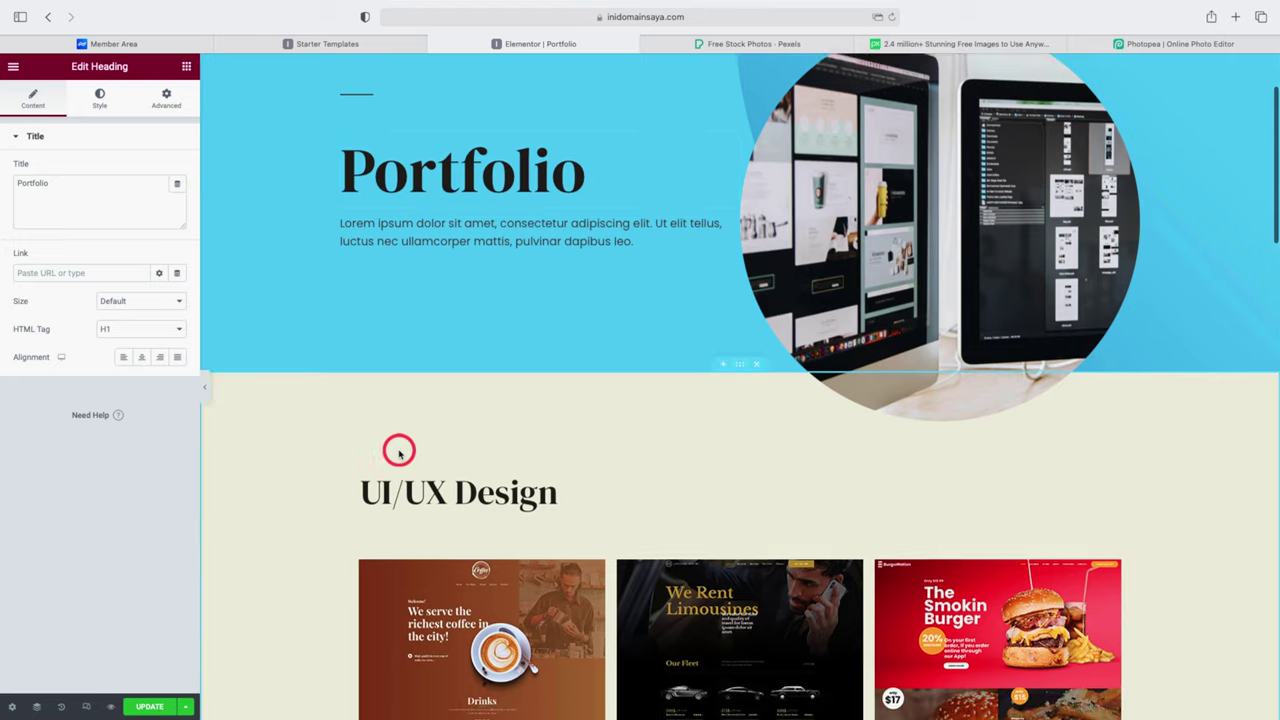
scroll(398, 450, down, 3)
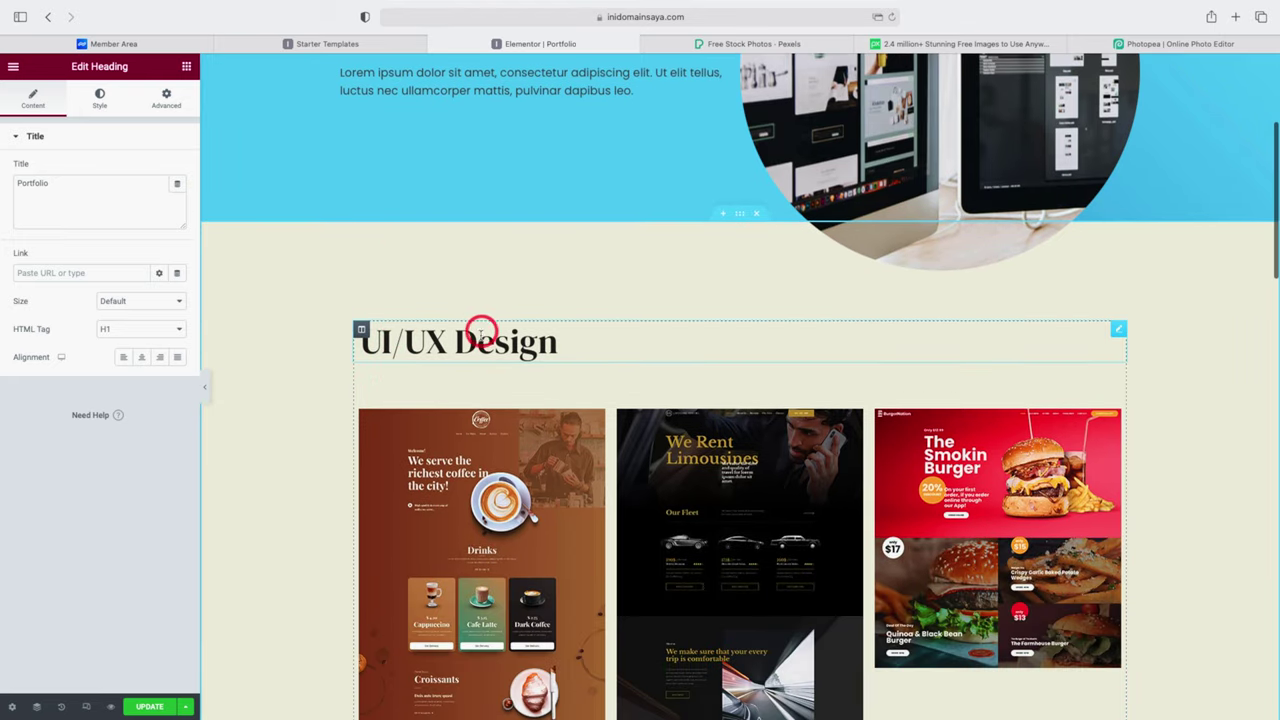
click(481, 340)
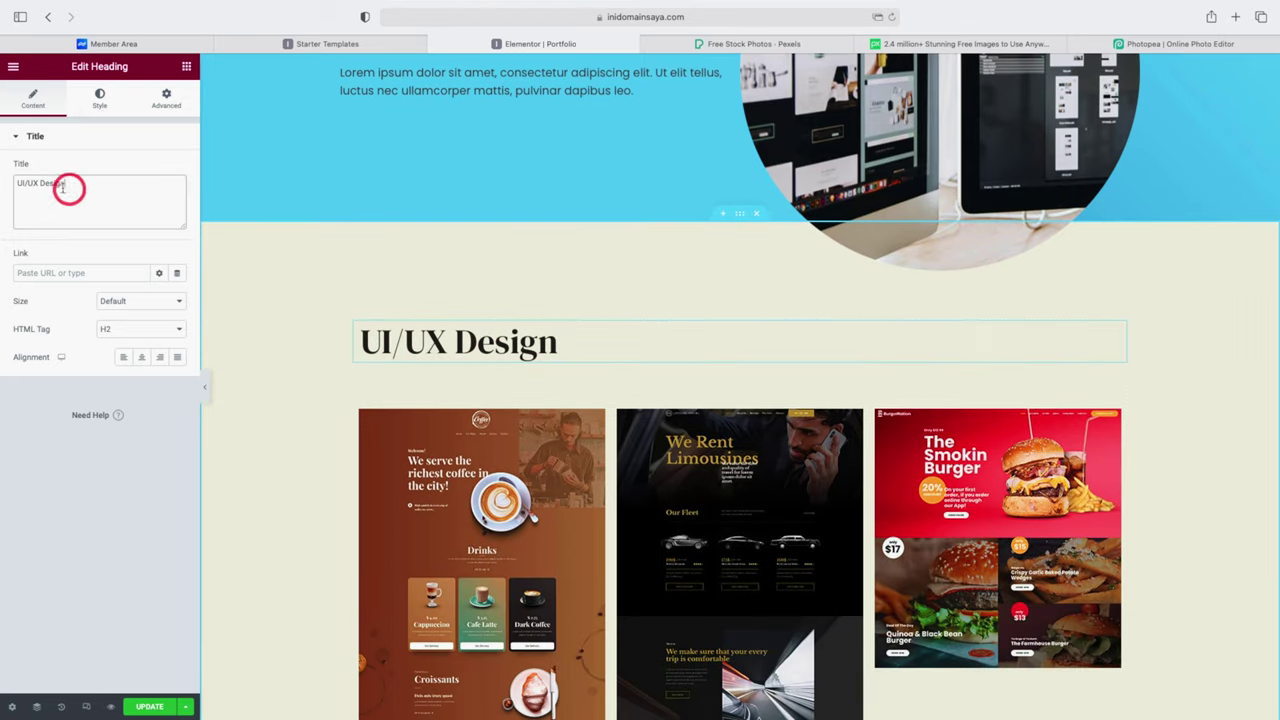
drag(69, 189, 5, 181)
text(Website Klien)
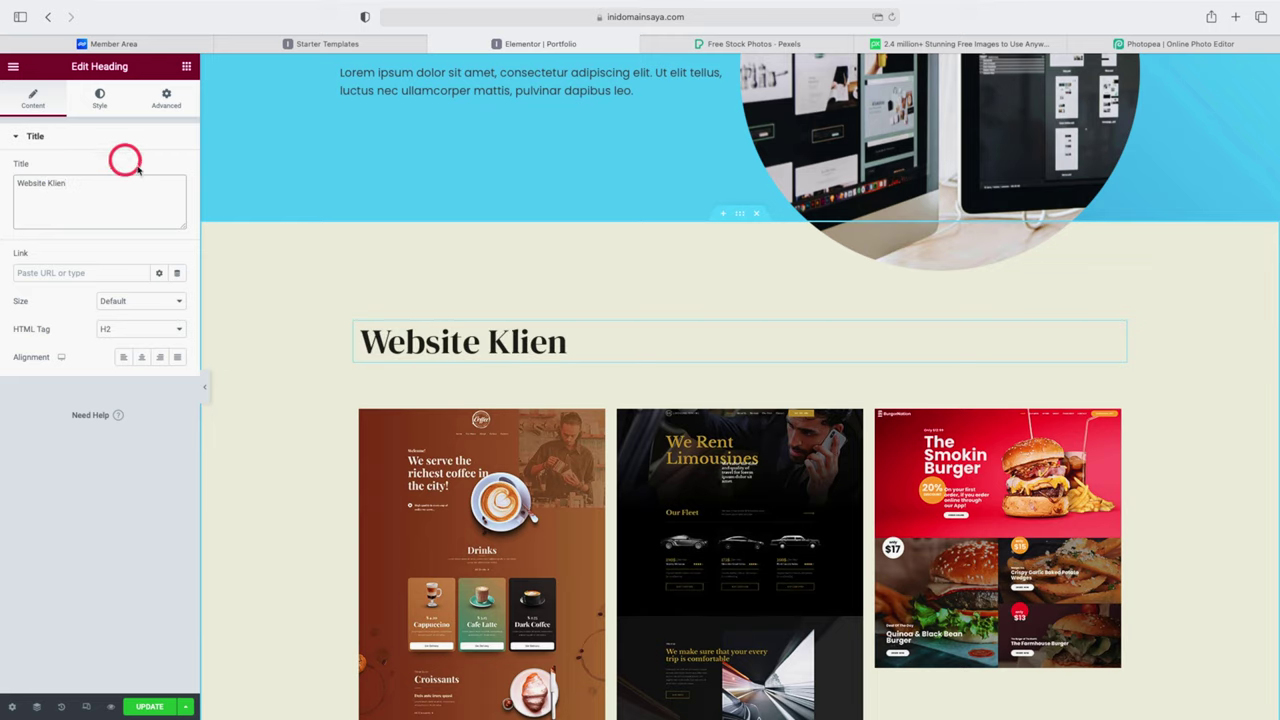
scroll(263, 376, down, 5)
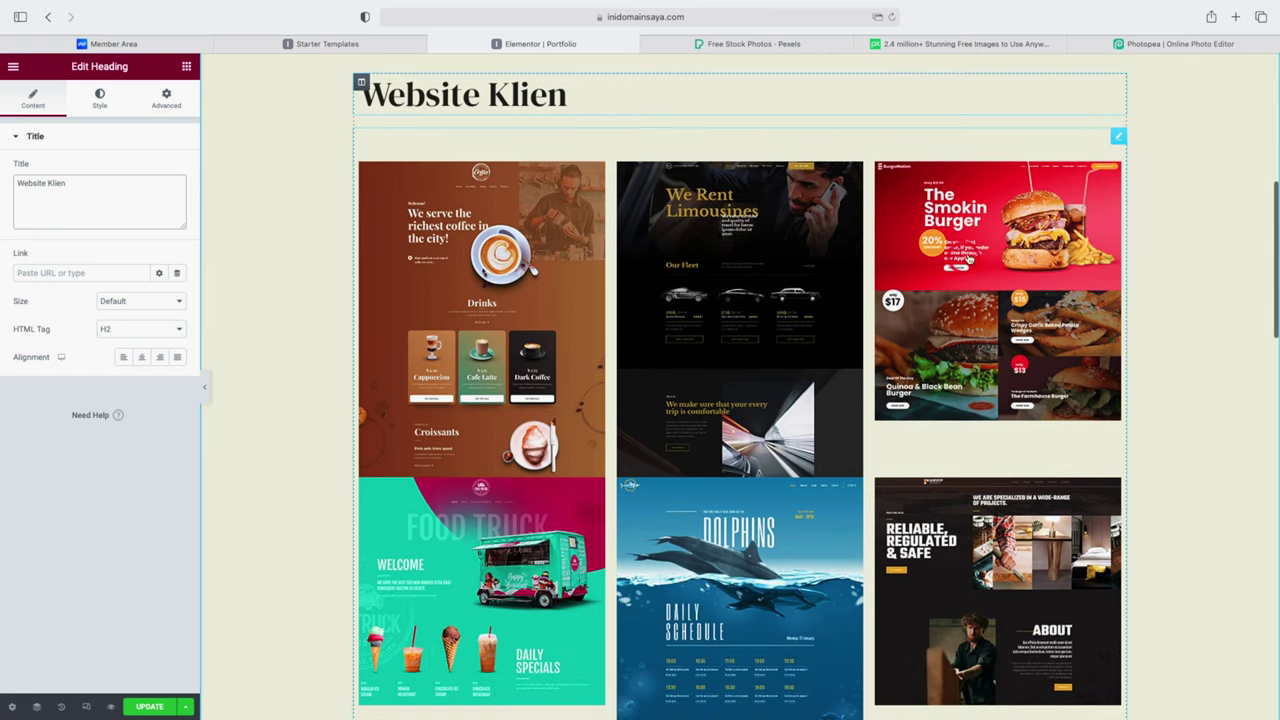
Step: Inspect the Website Klien gallery's image set and upload options, closing without adding images
click(1121, 139)
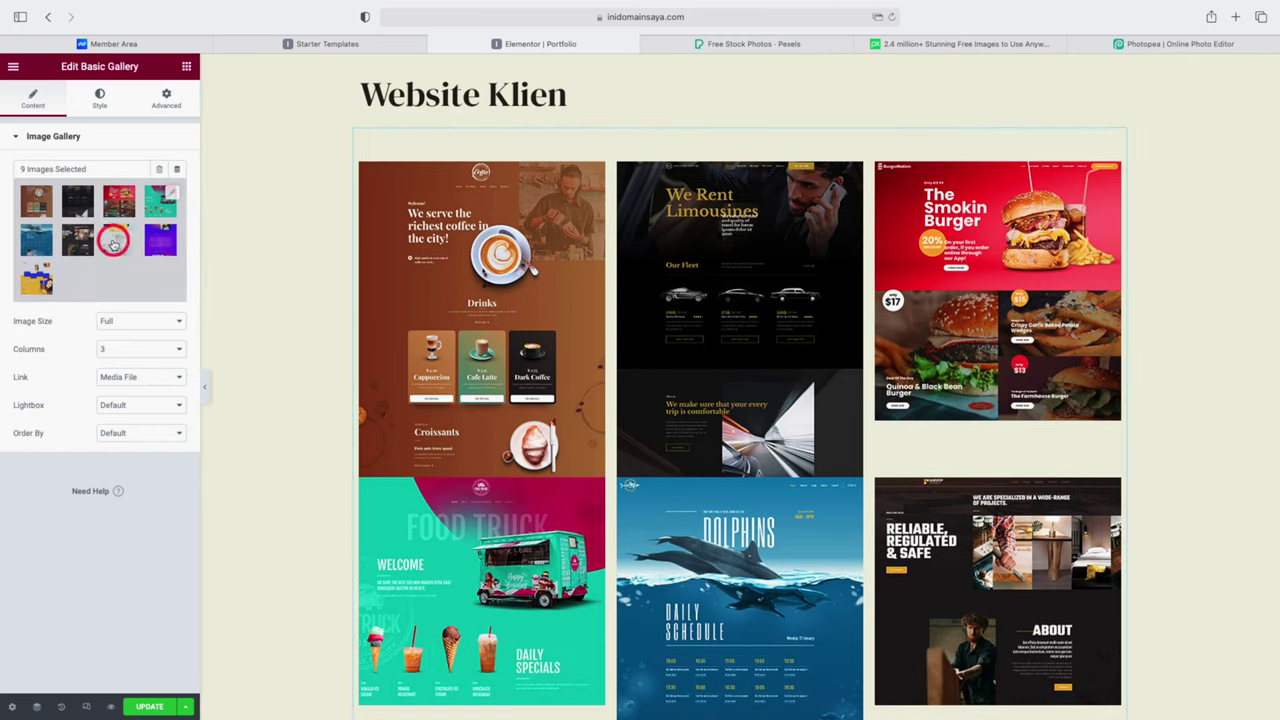
click(93, 230)
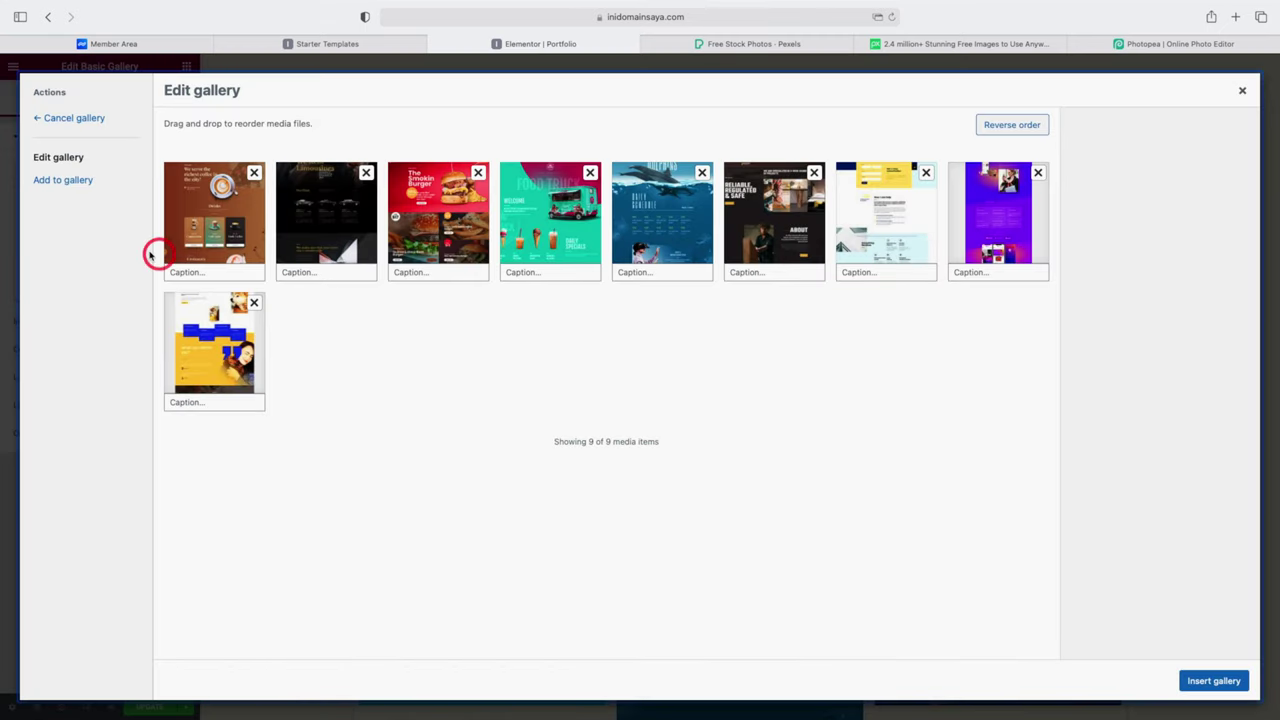
click(76, 183)
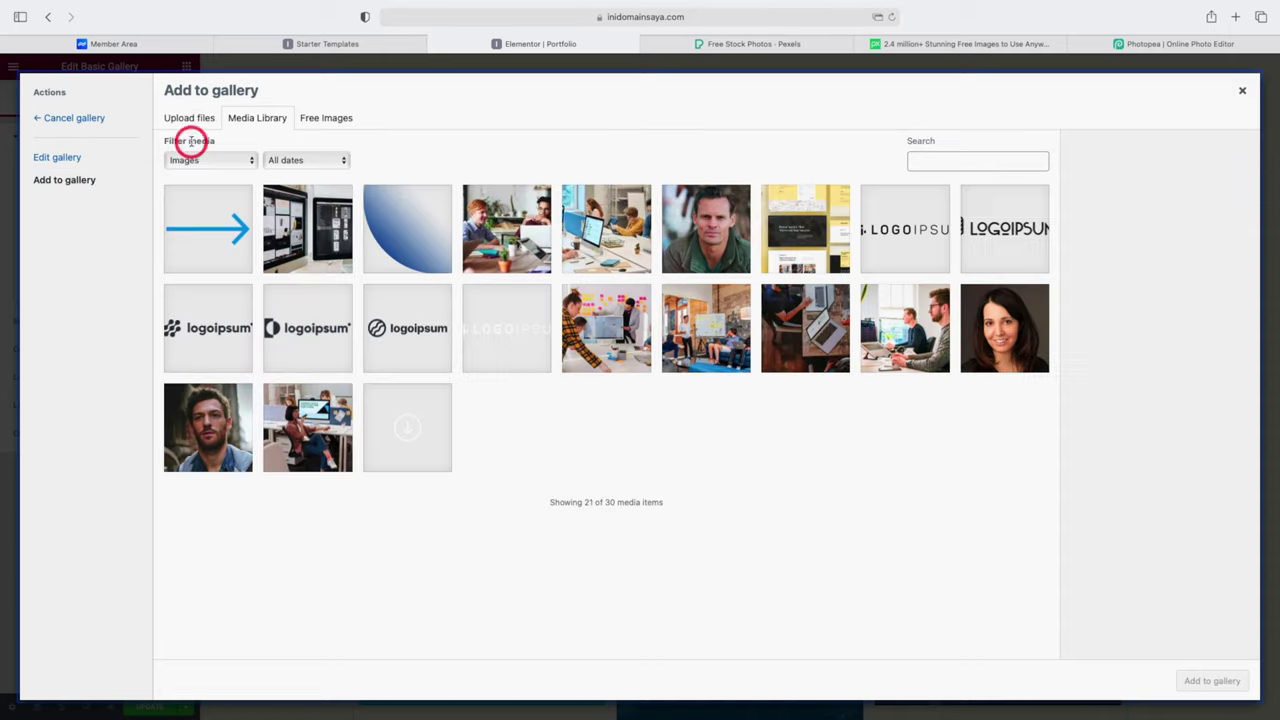
click(192, 120)
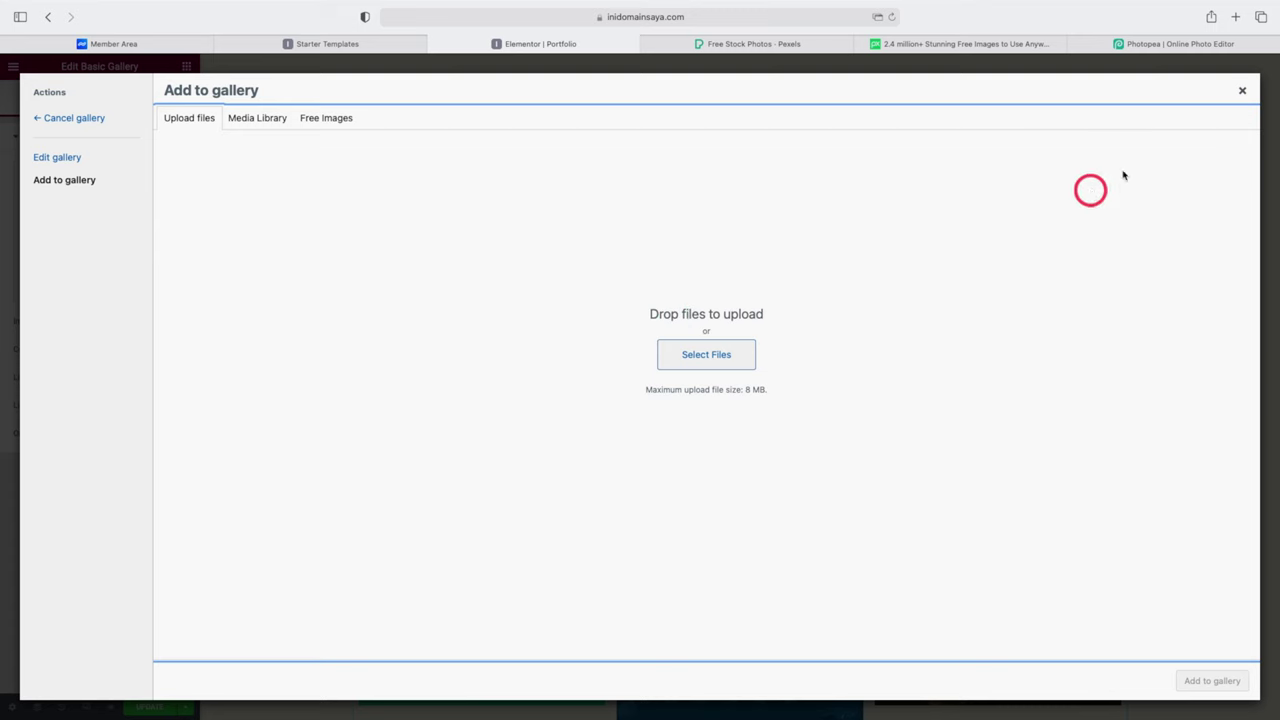
click(1243, 92)
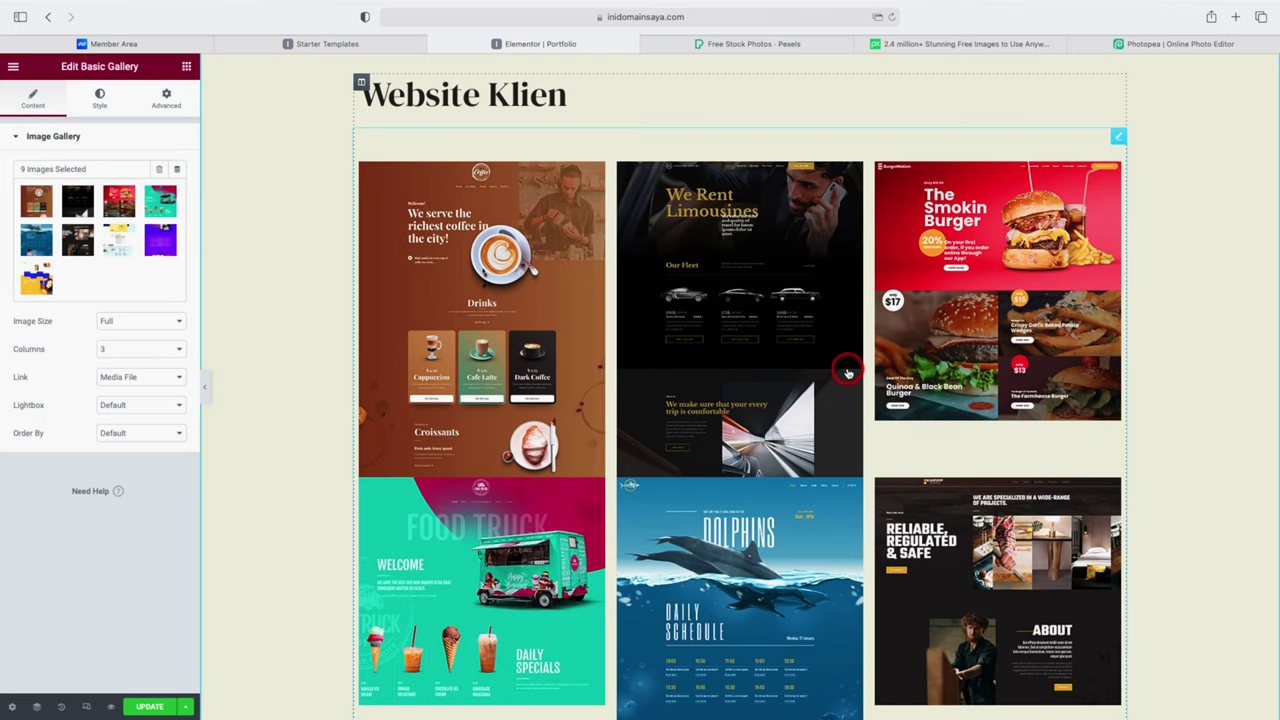
scroll(847, 372, down, 10)
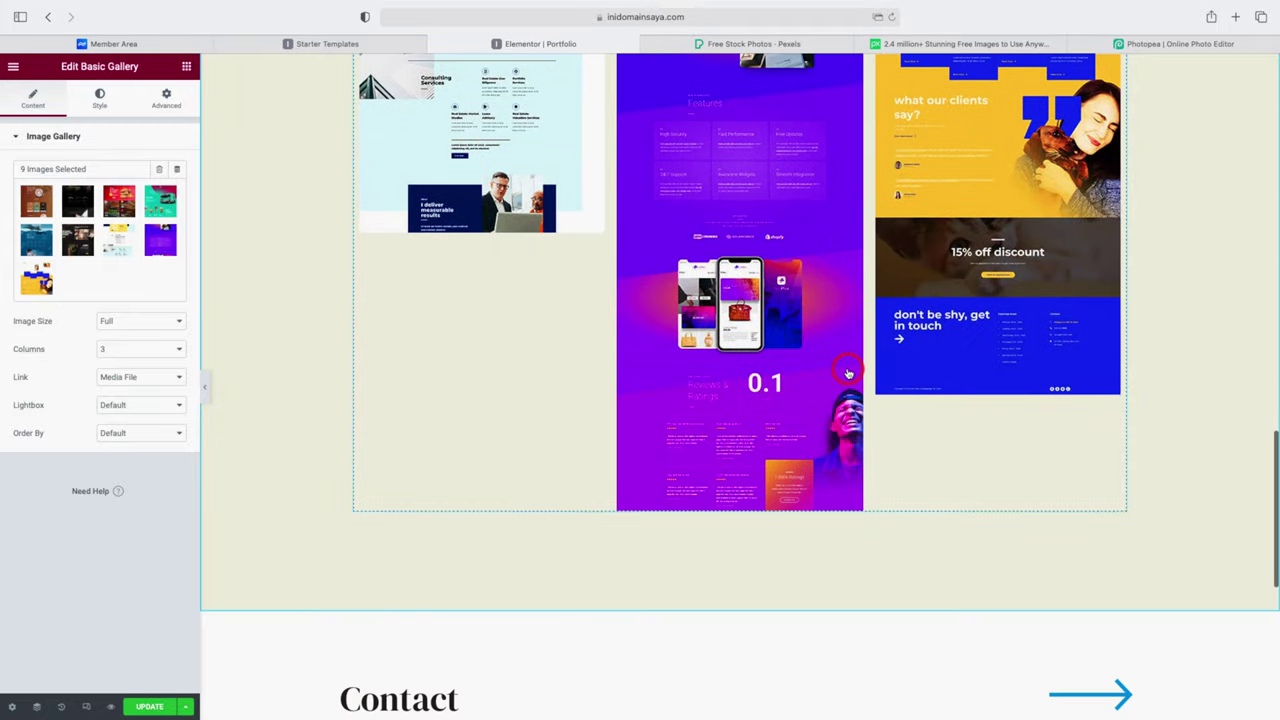
scroll(847, 372, down, 5)
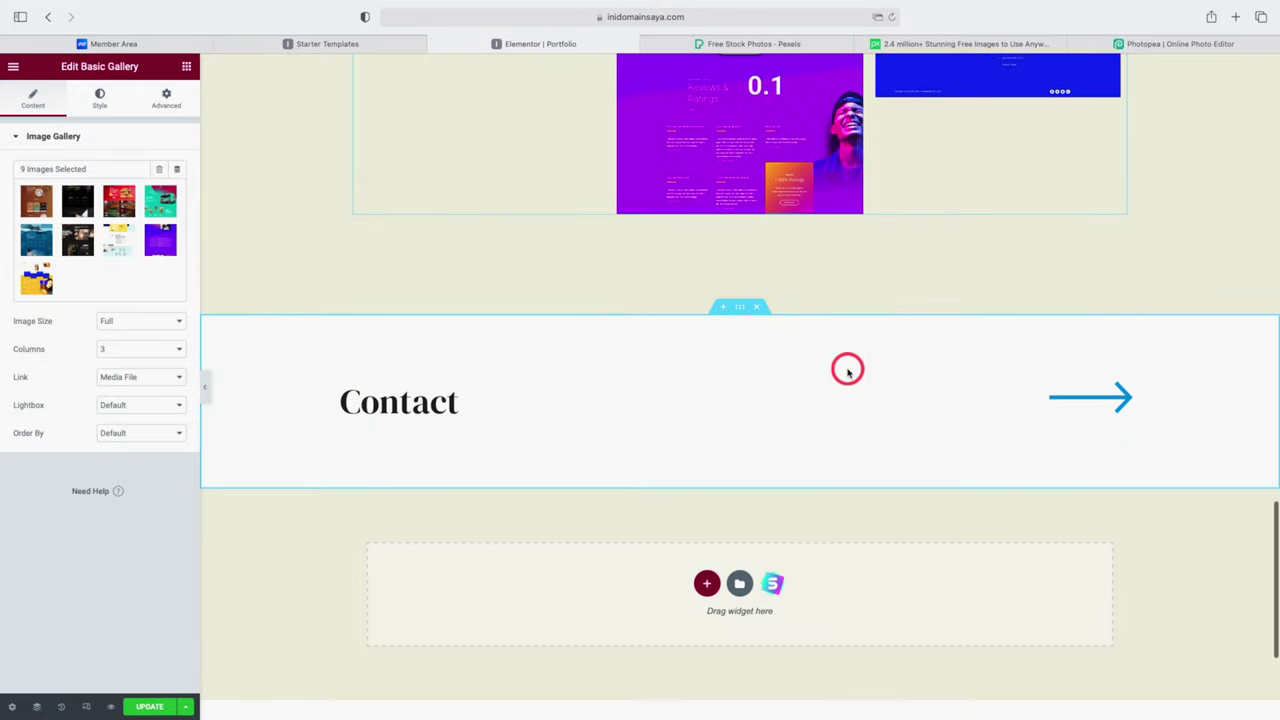
scroll(847, 372, down, 1)
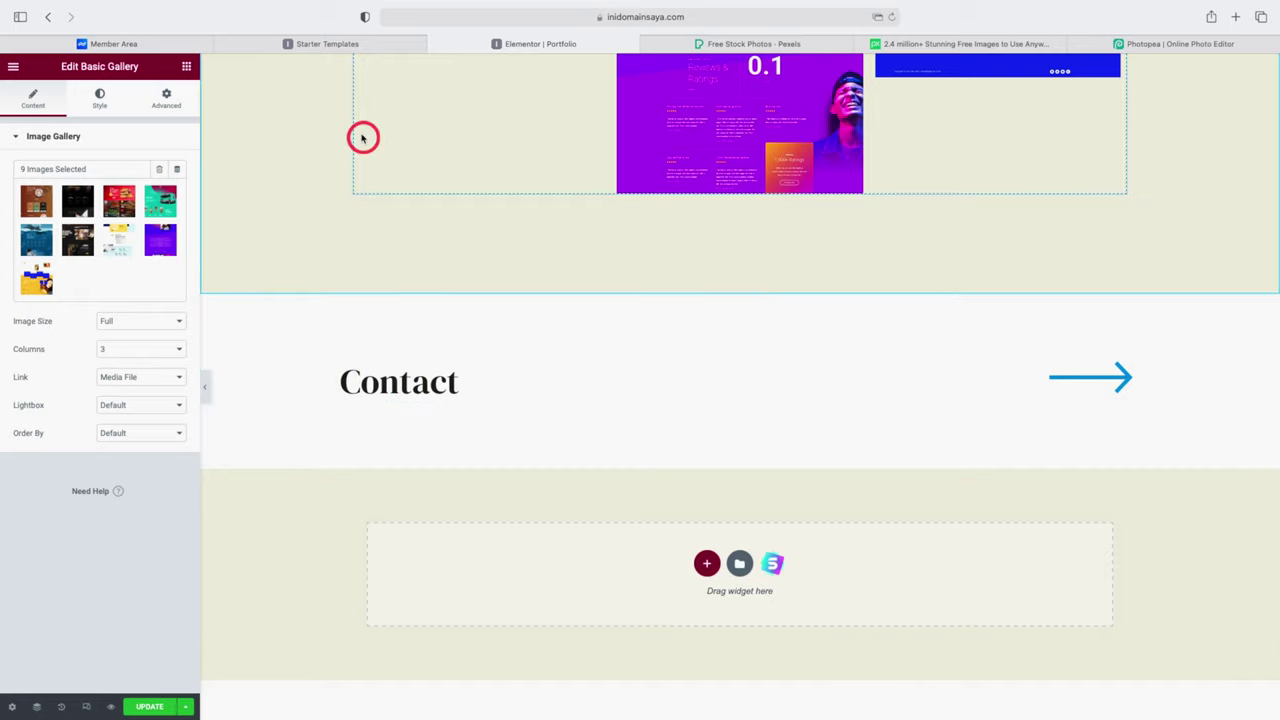
Step: Visit the live site from the admin, open its Contact page, and copy the page URL
click(316, 44)
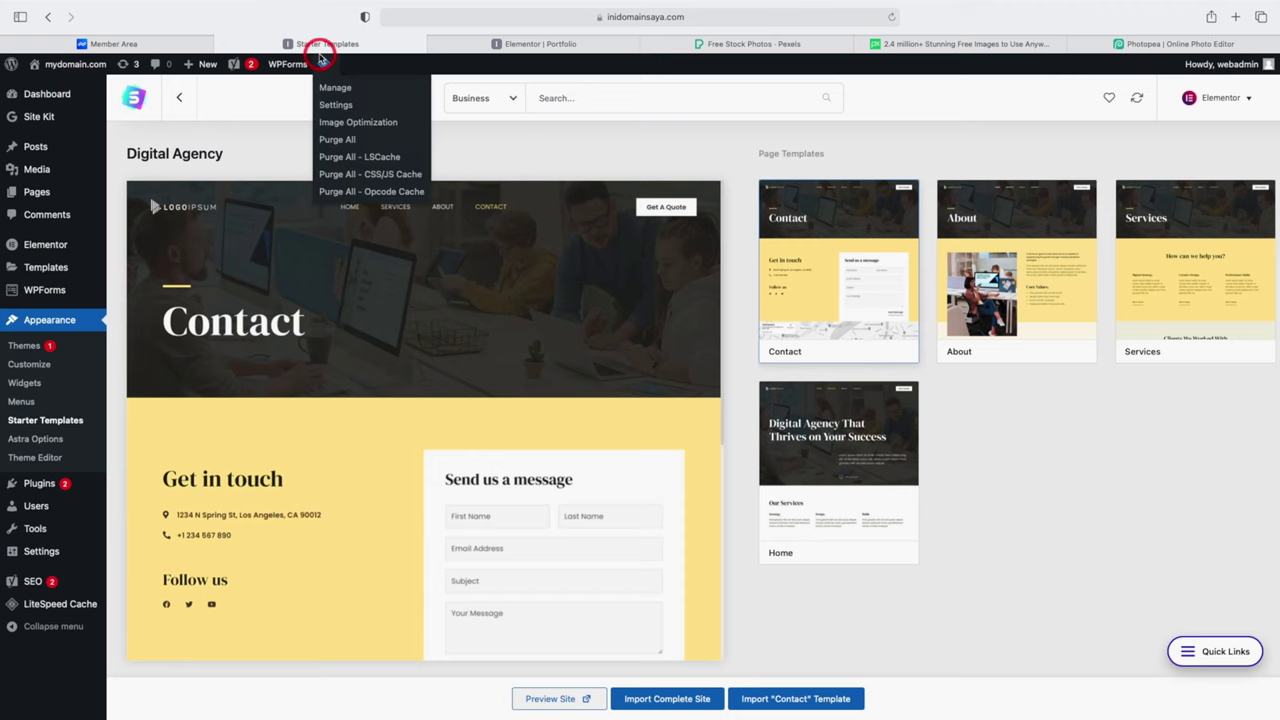
mouse_move(76, 70)
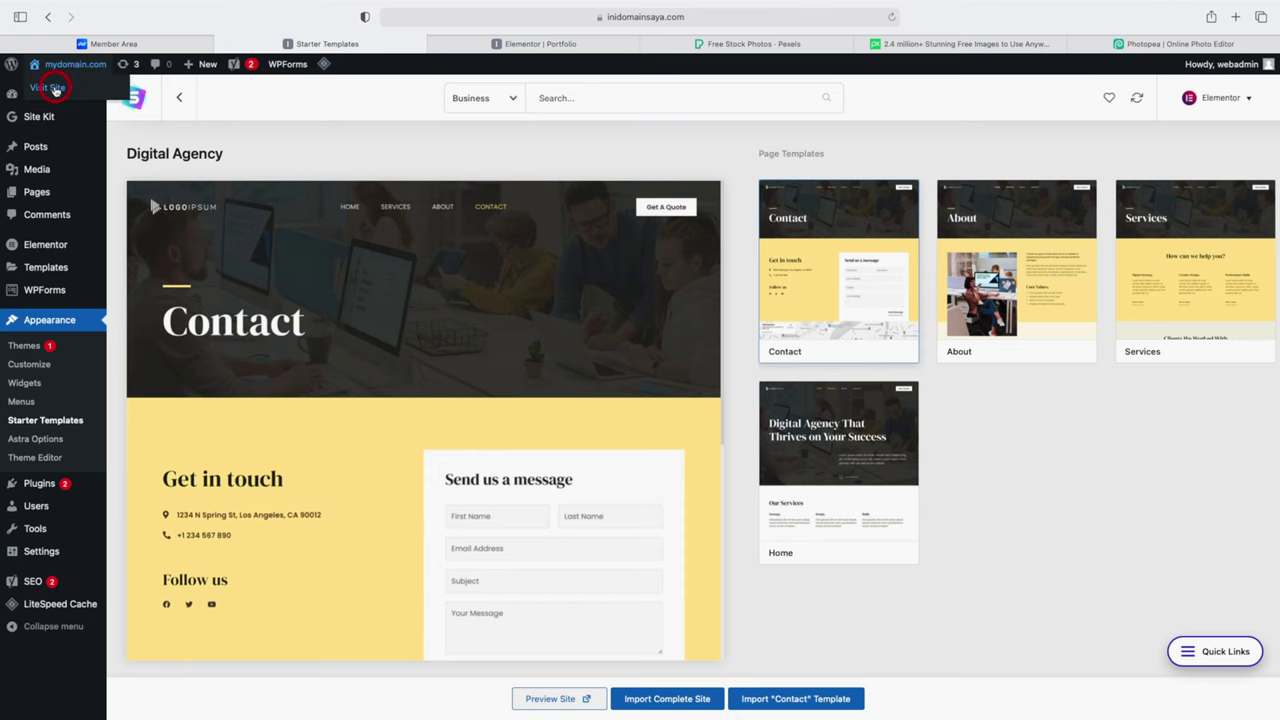
click(50, 88)
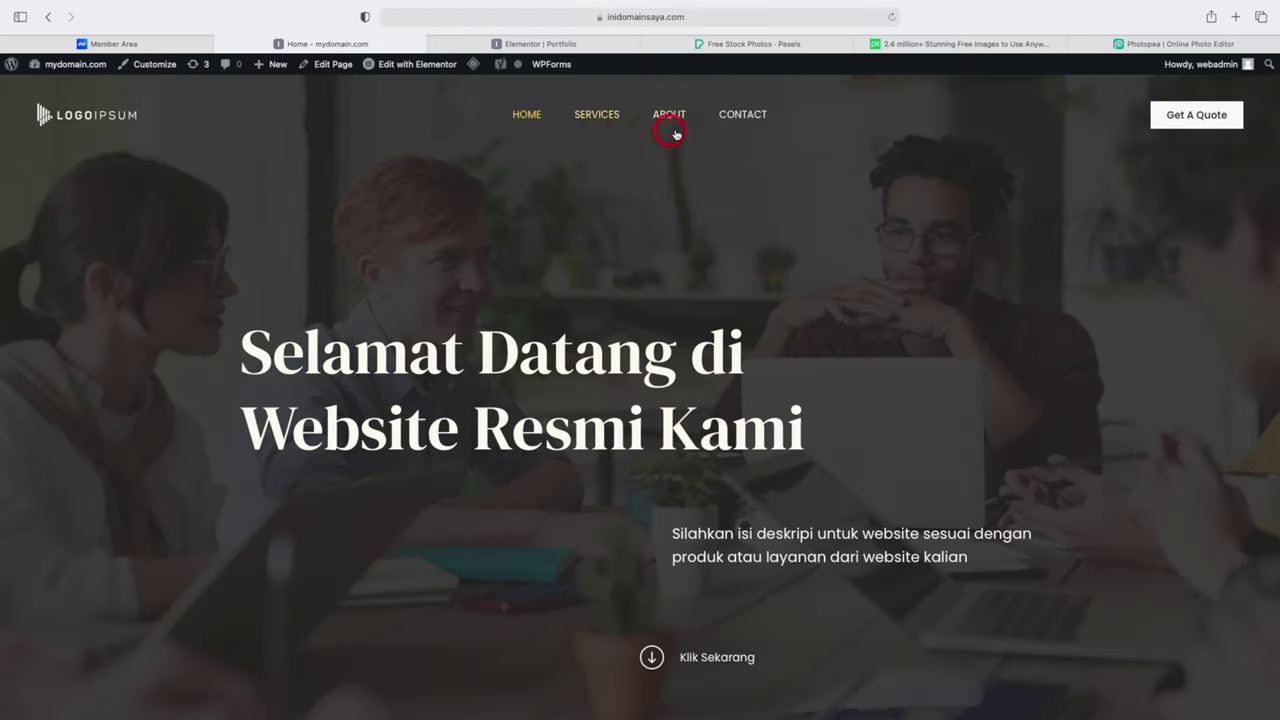
click(729, 116)
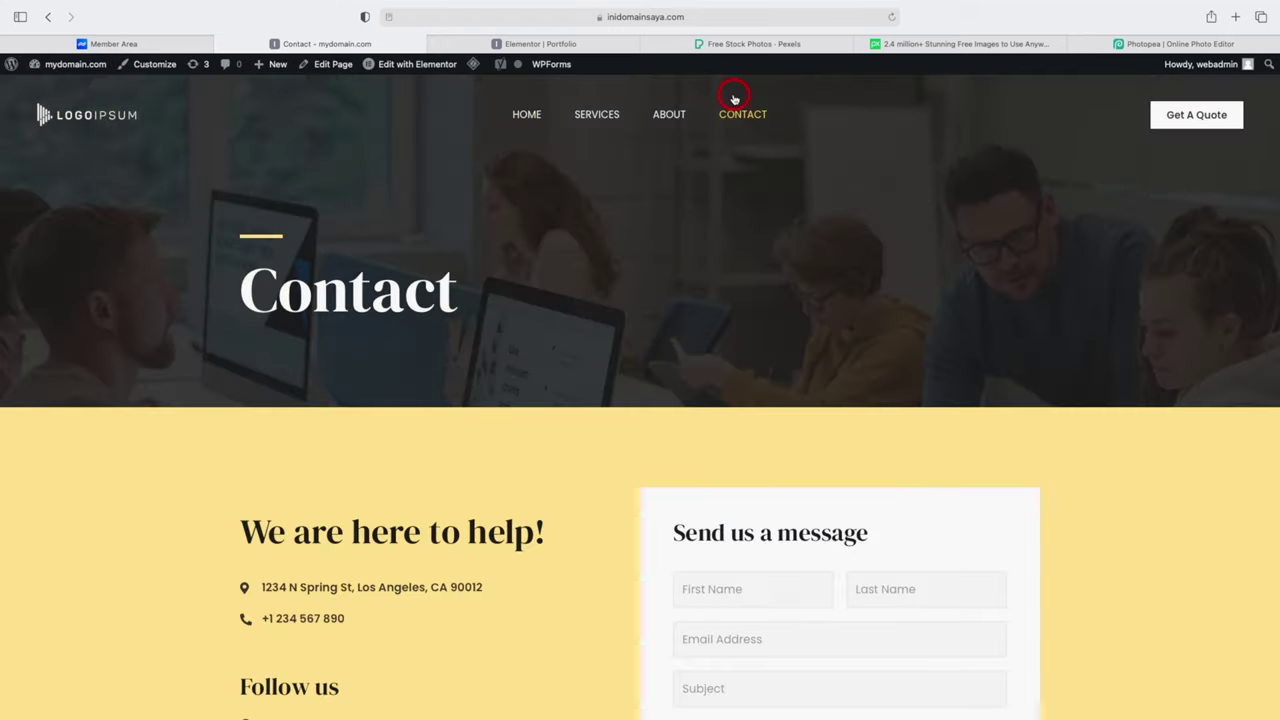
click(707, 18)
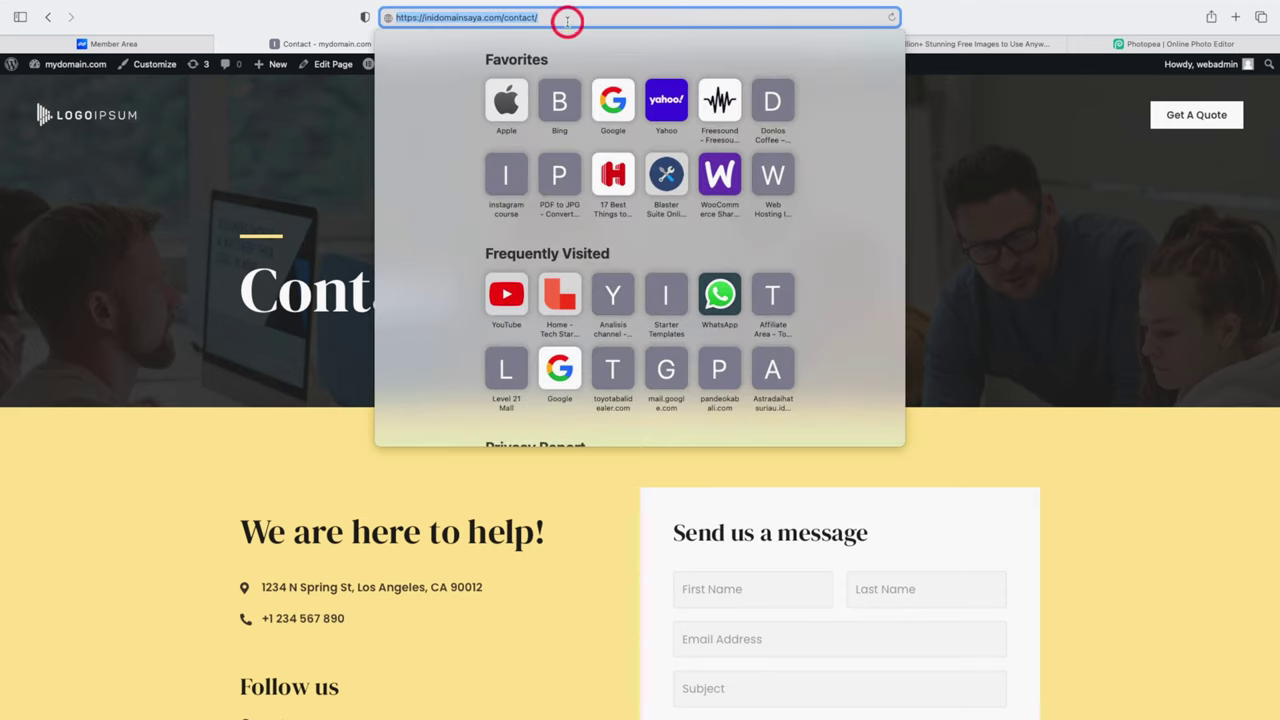
click(374, 98)
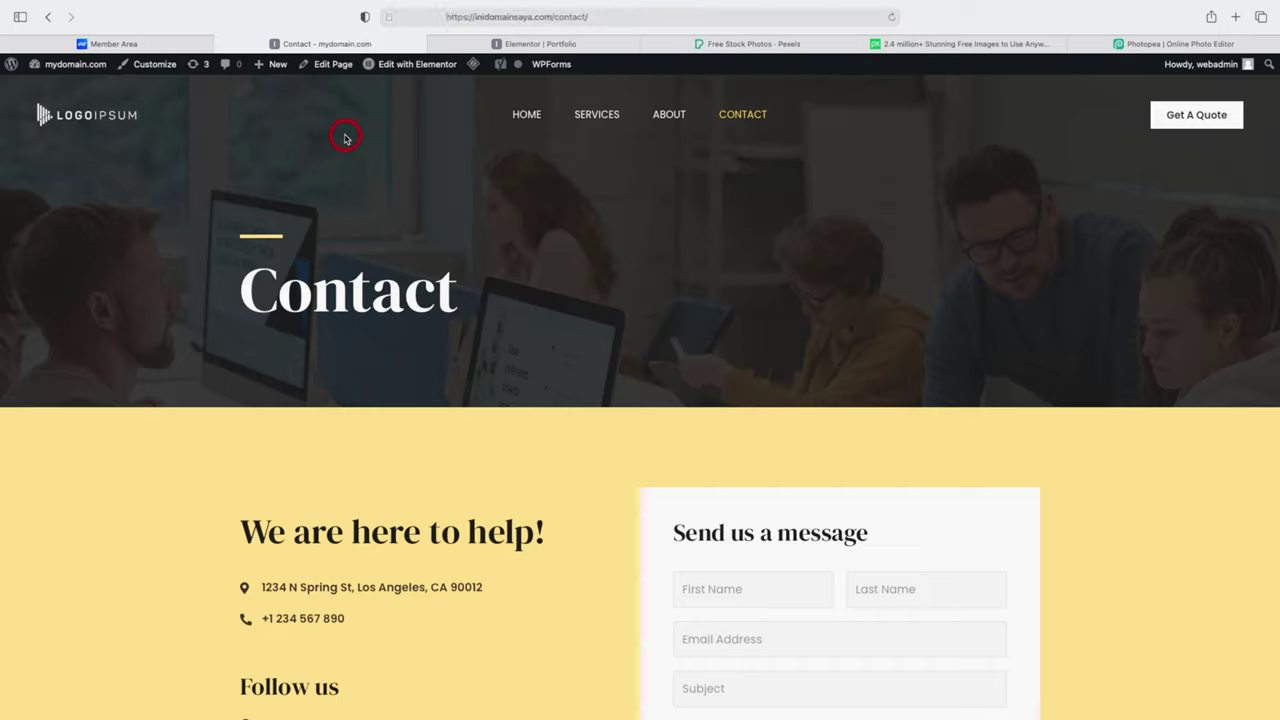
click(529, 47)
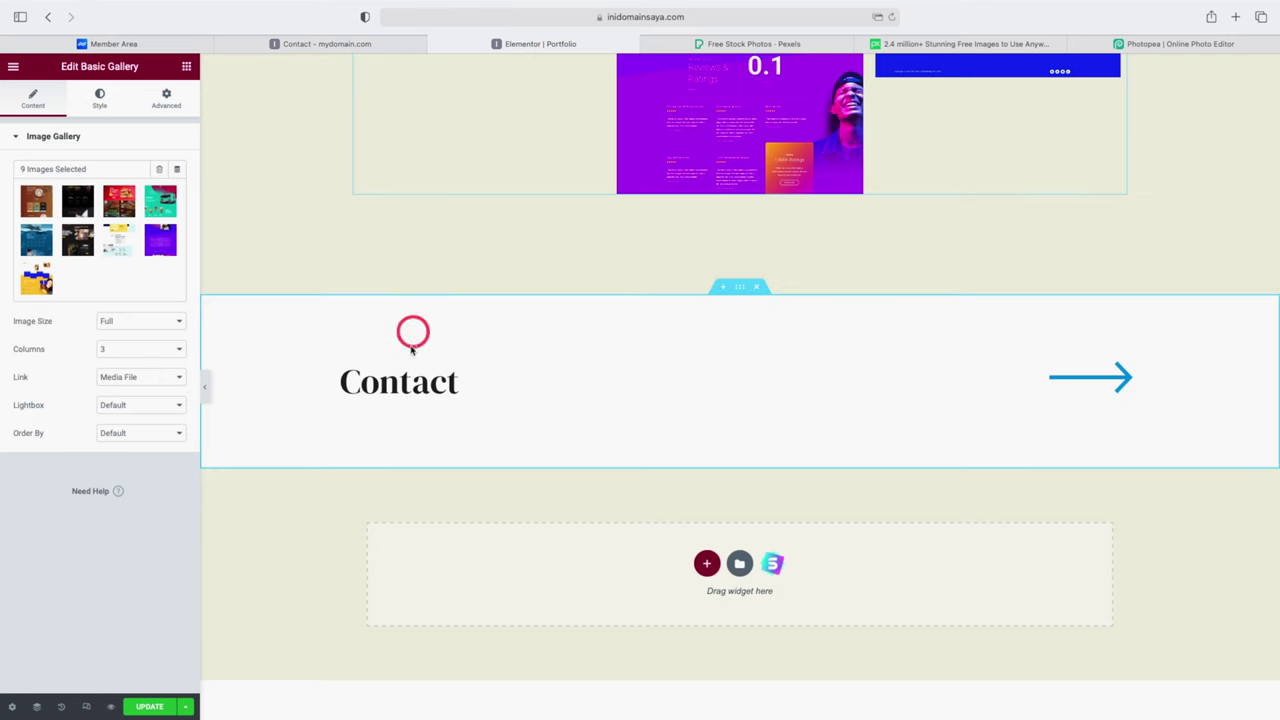
click(1107, 380)
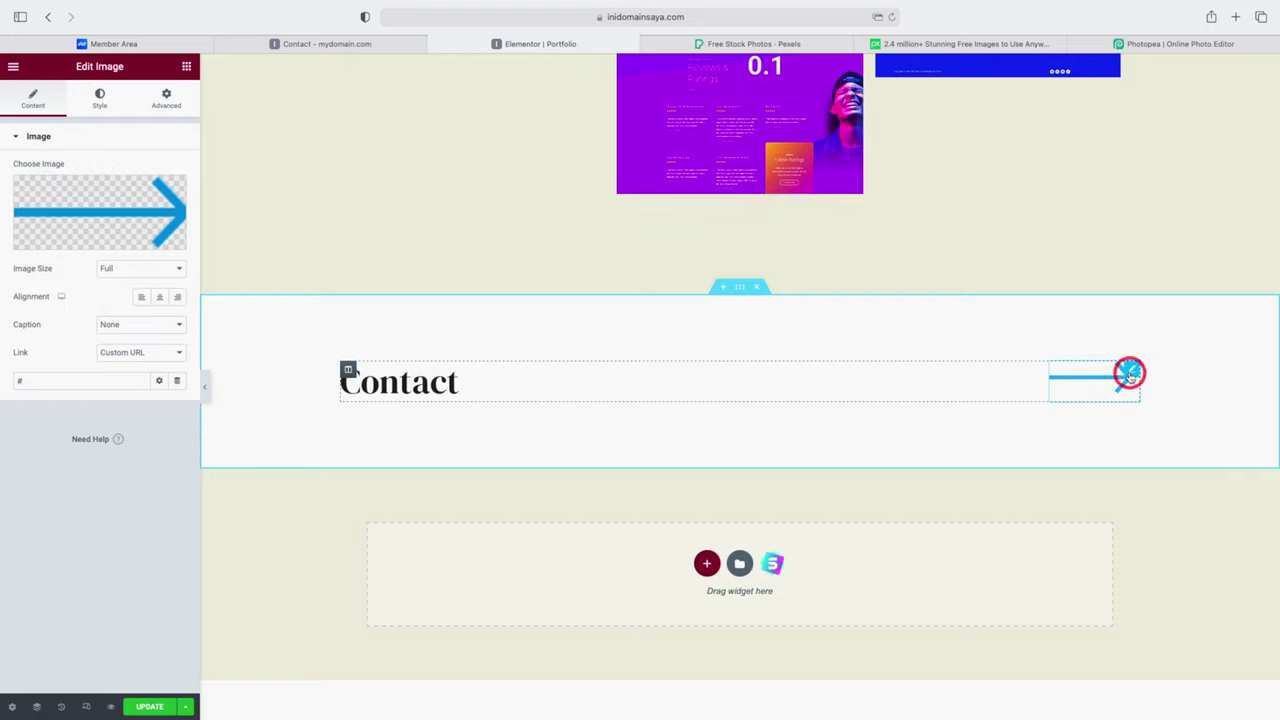
click(47, 381)
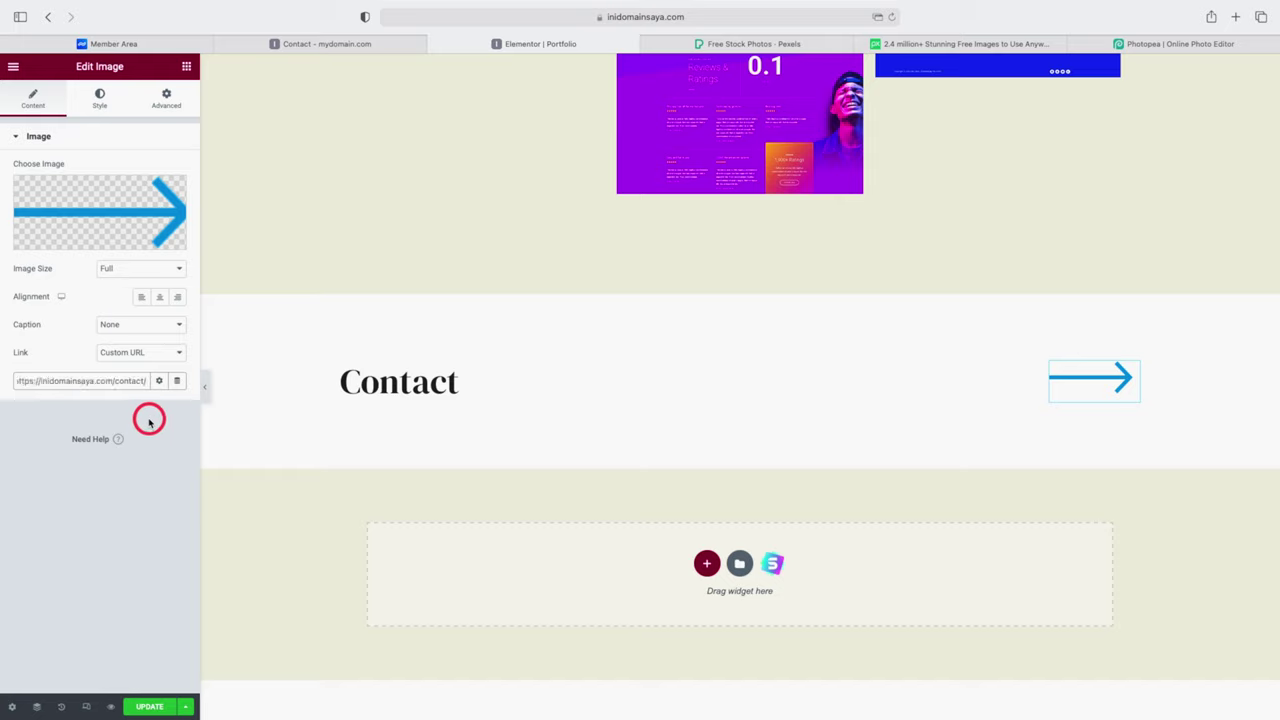
click(159, 382)
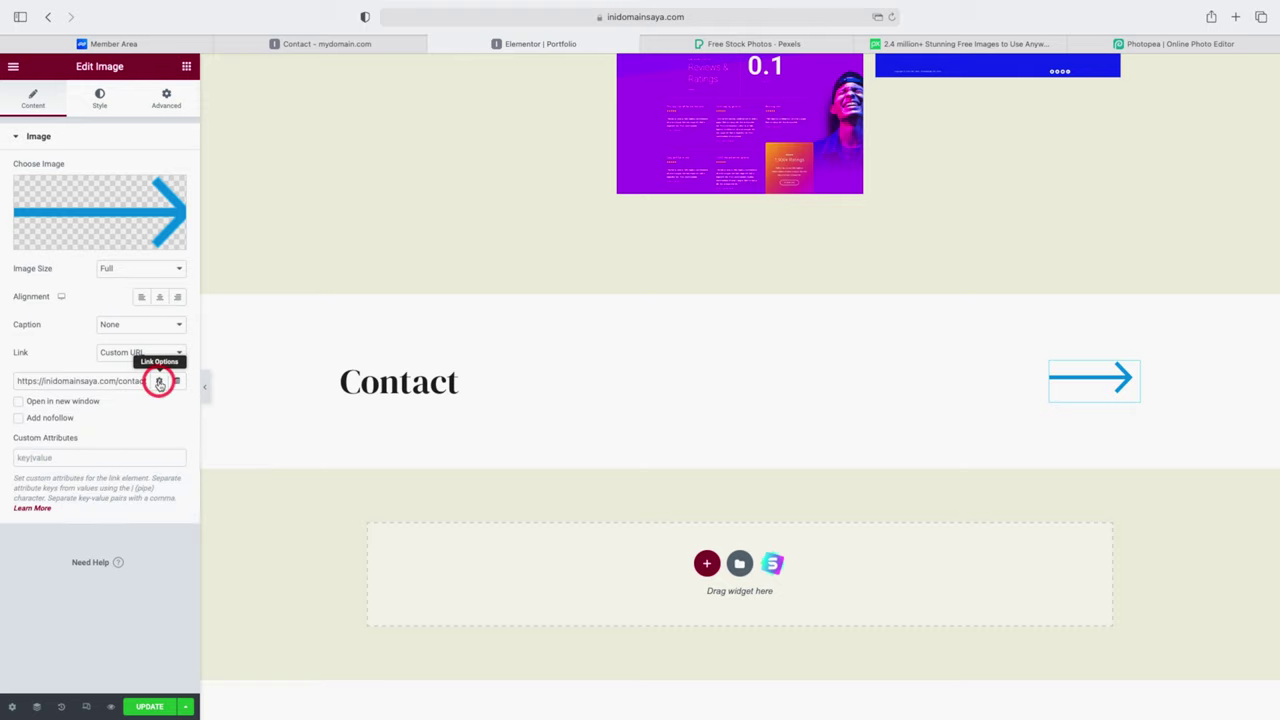
click(19, 401)
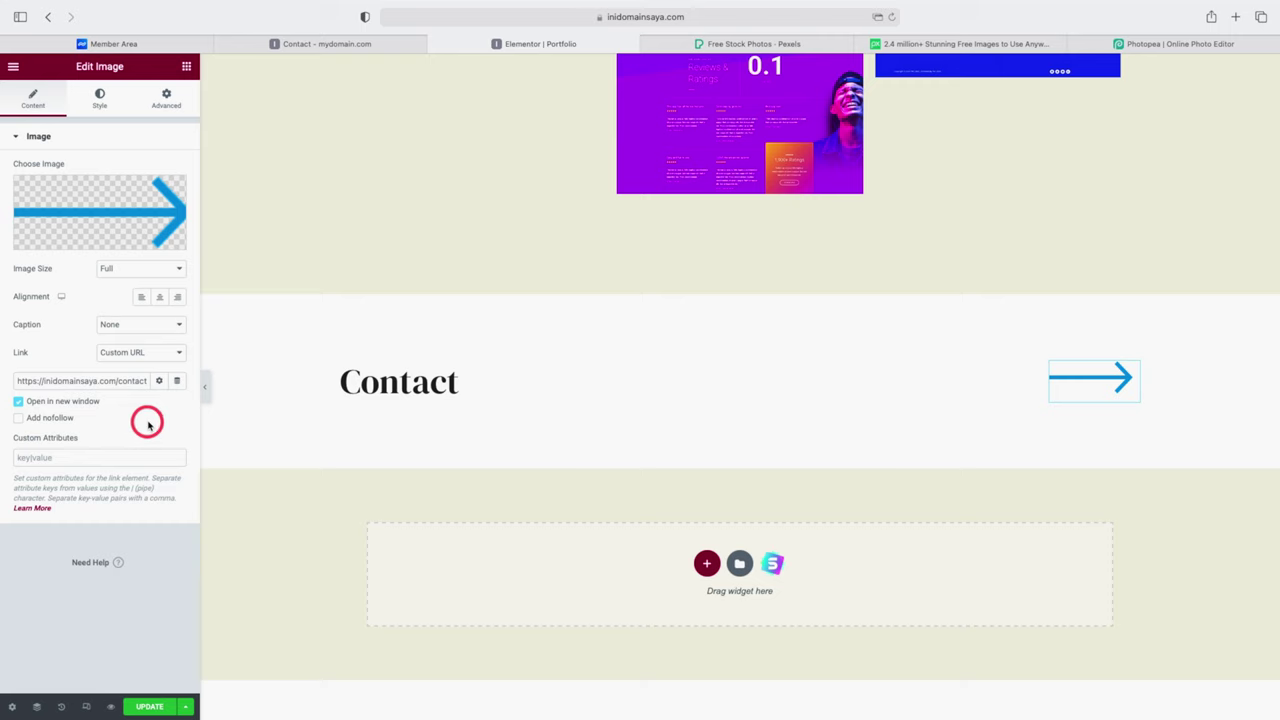
click(205, 386)
Step: Reopen the Elementor widget panel and scroll down to the empty drop area below Contact
scroll(314, 408, up, 6)
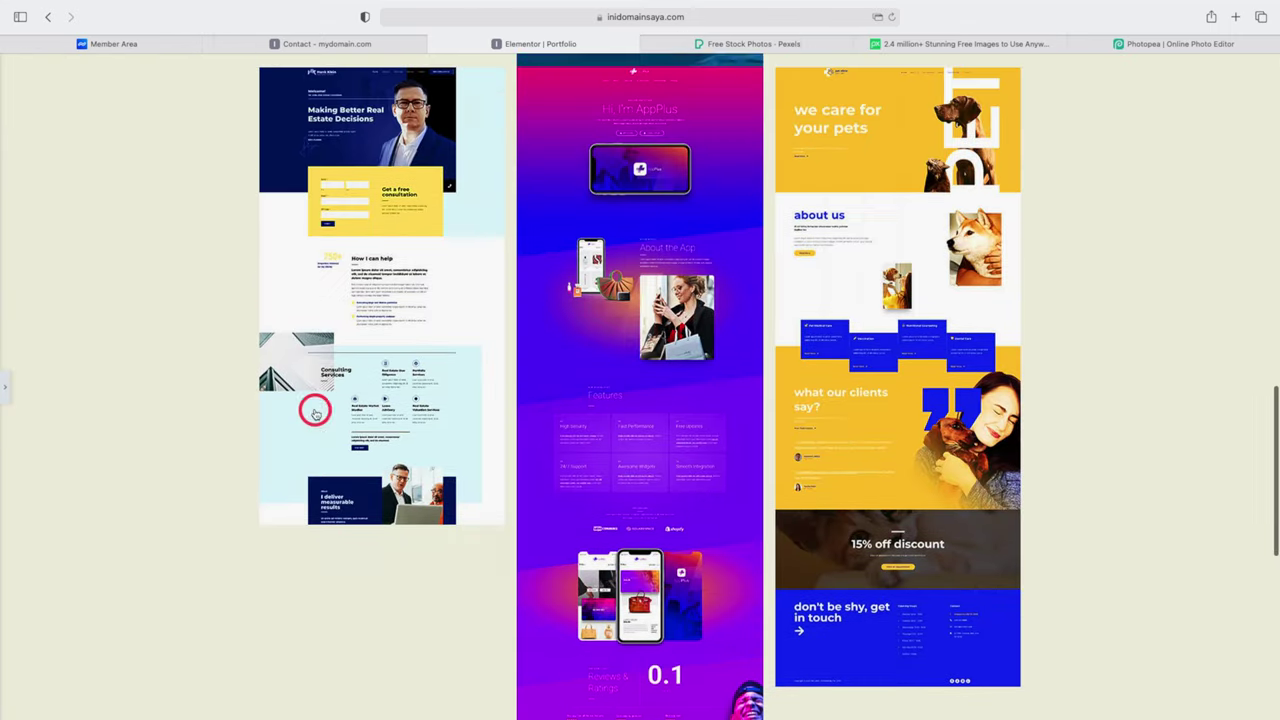
scroll(314, 410, up, 10)
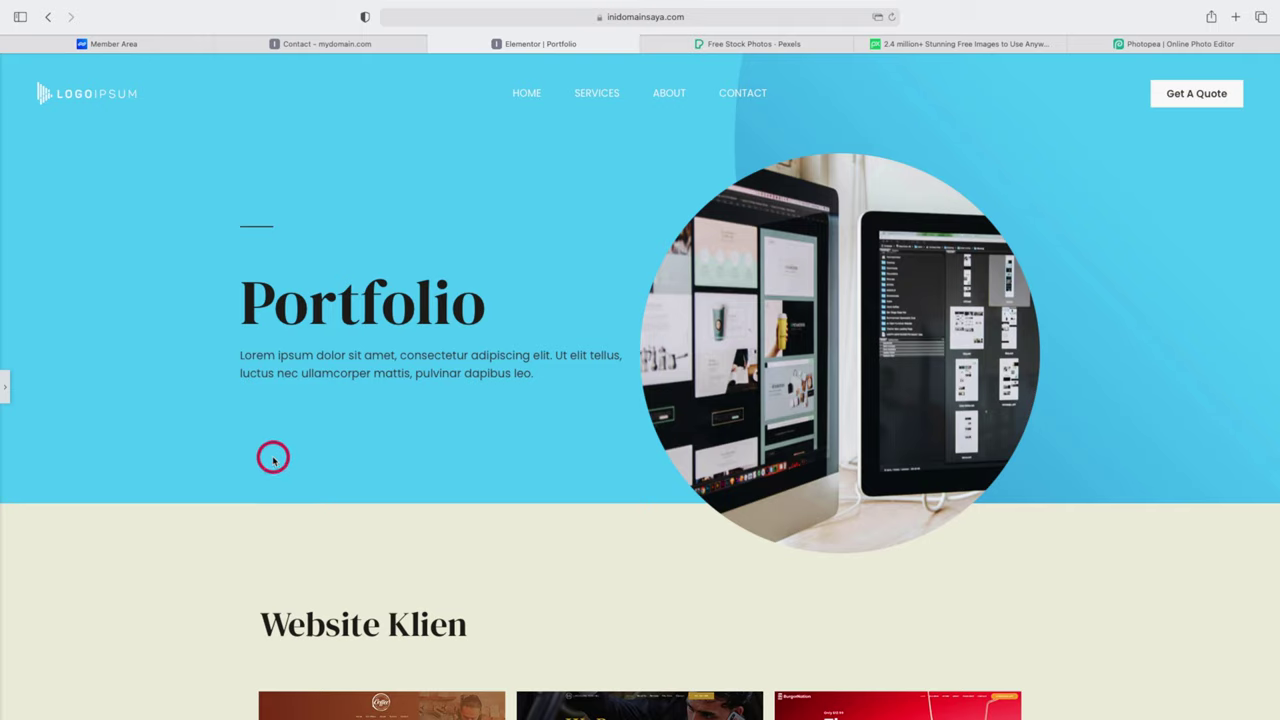
scroll(268, 474, down, 10)
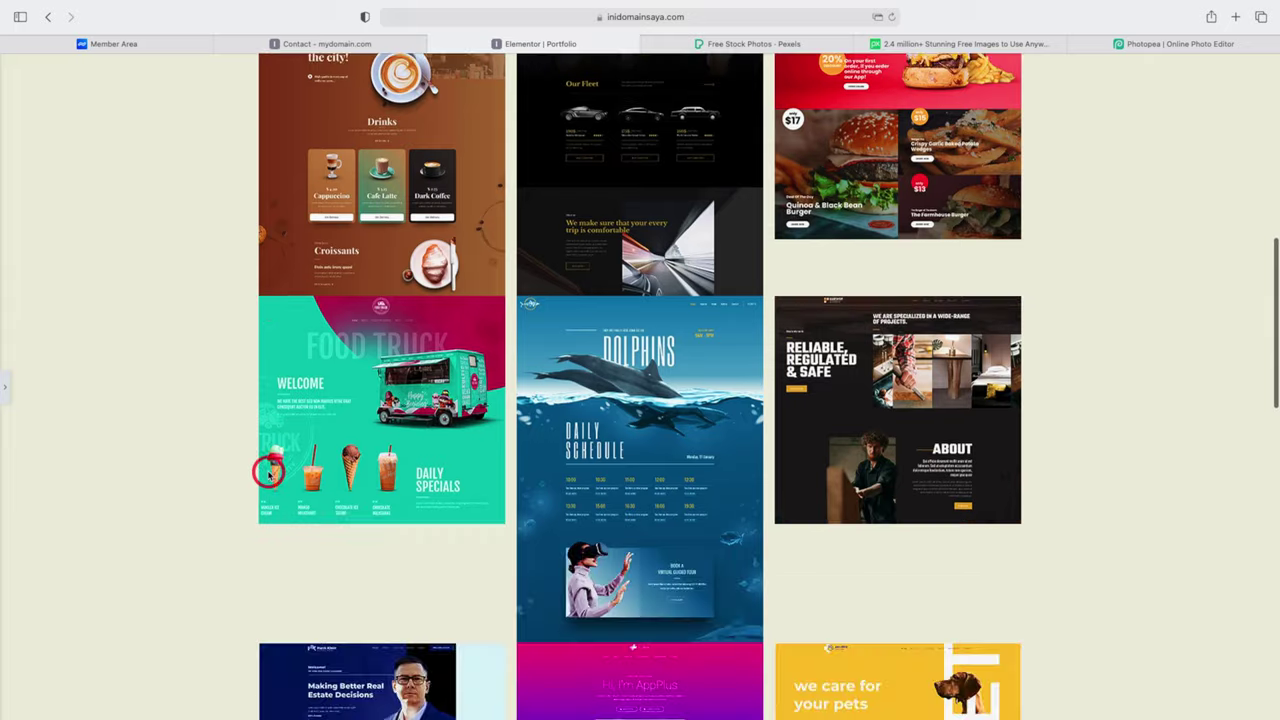
scroll(268, 474, down, 10)
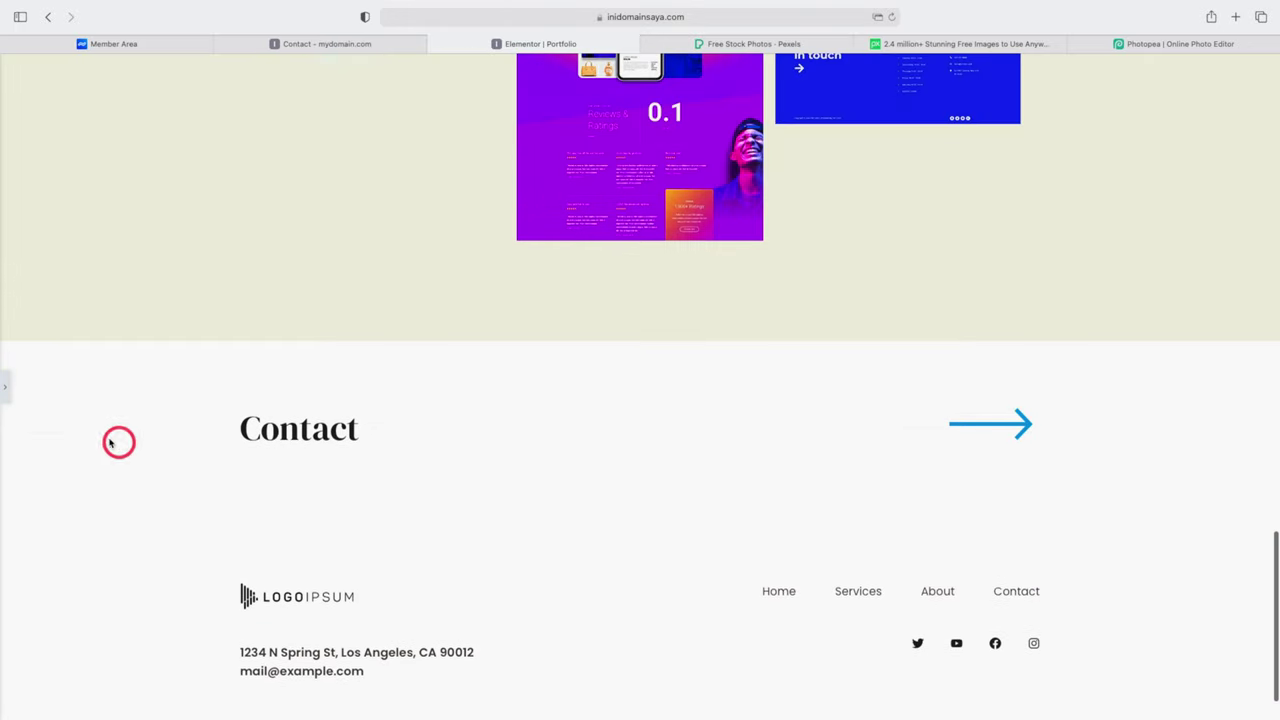
click(7, 388)
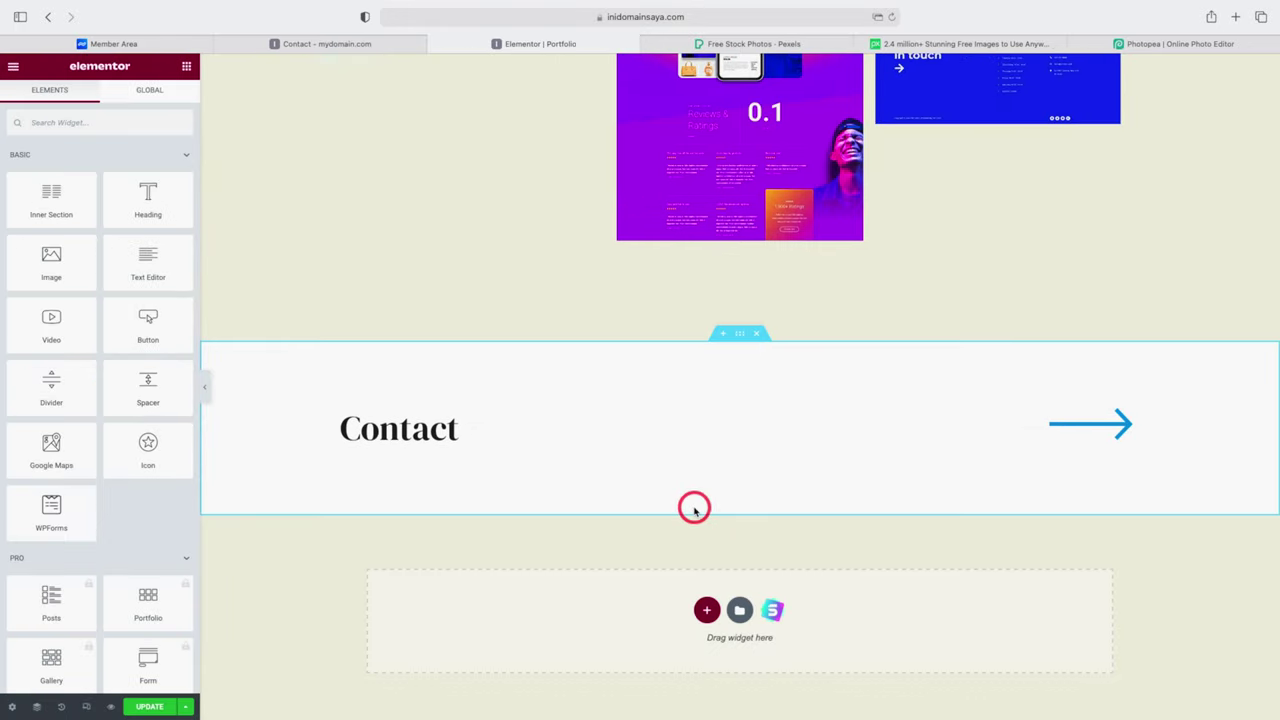
scroll(692, 510, down, 3)
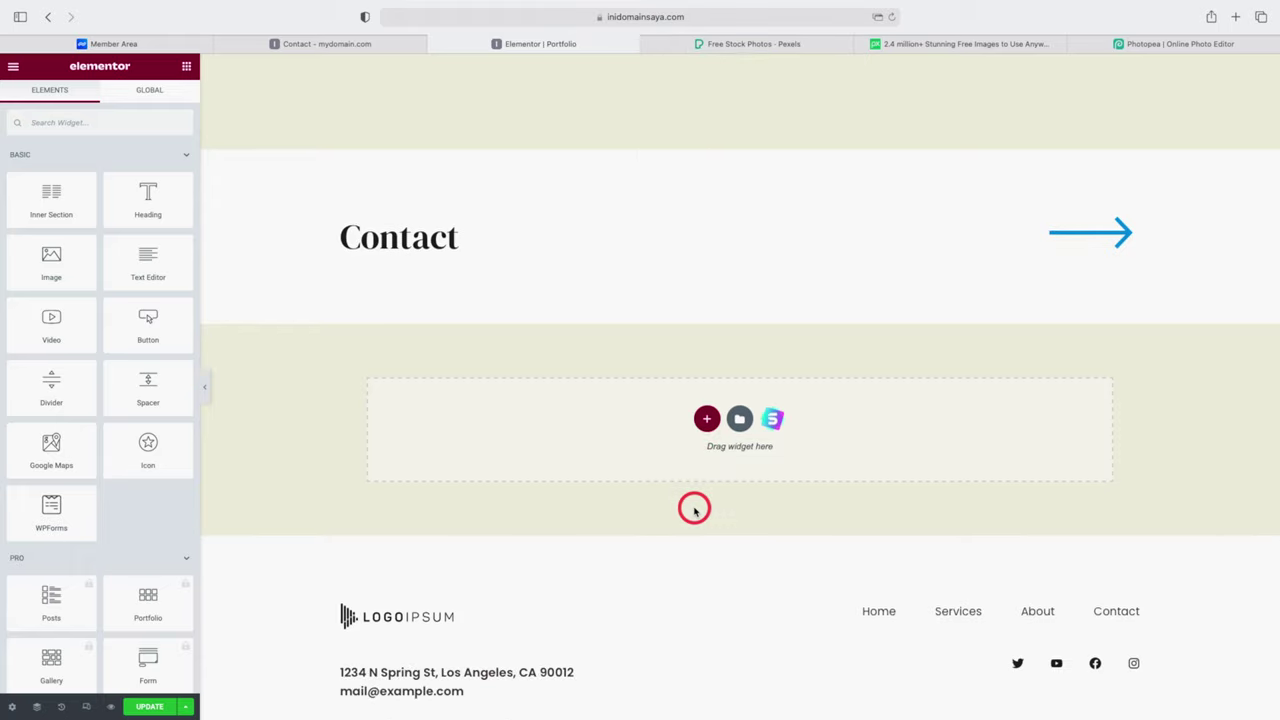
scroll(660, 510, down, 1)
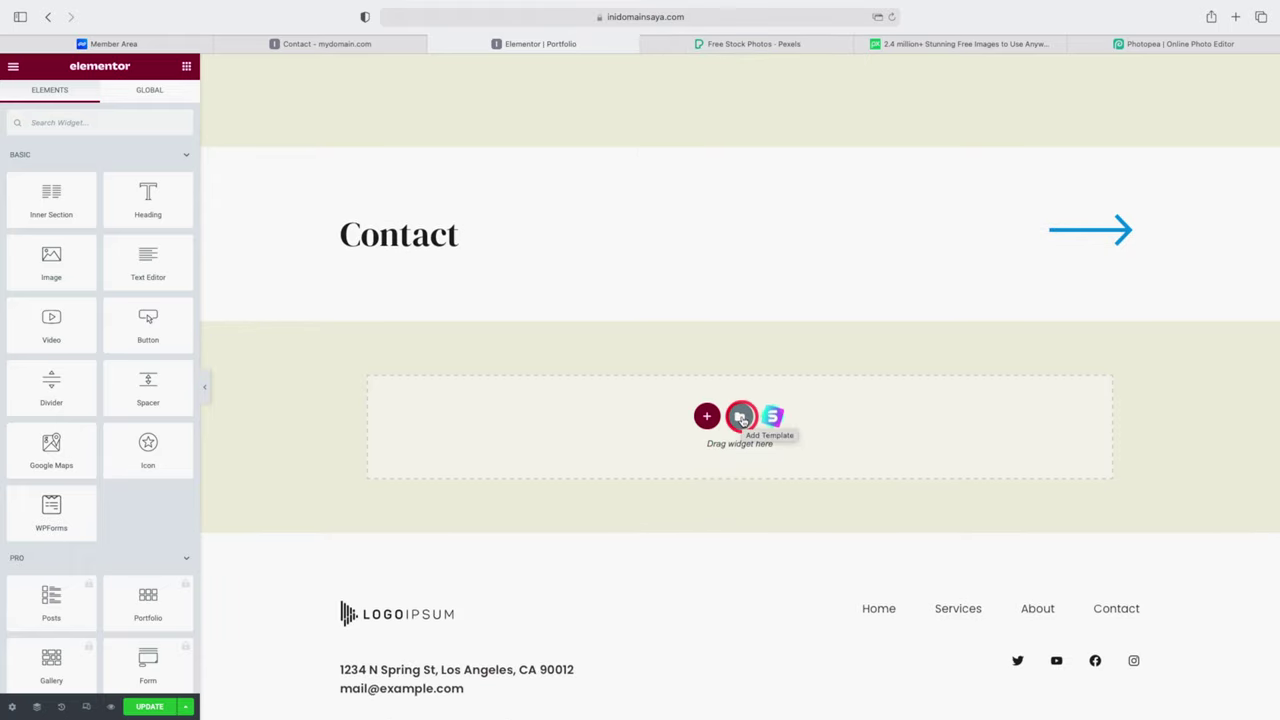
Step: Preview the Workflow Optimization template from the library's Pages templates and insert it
click(741, 418)
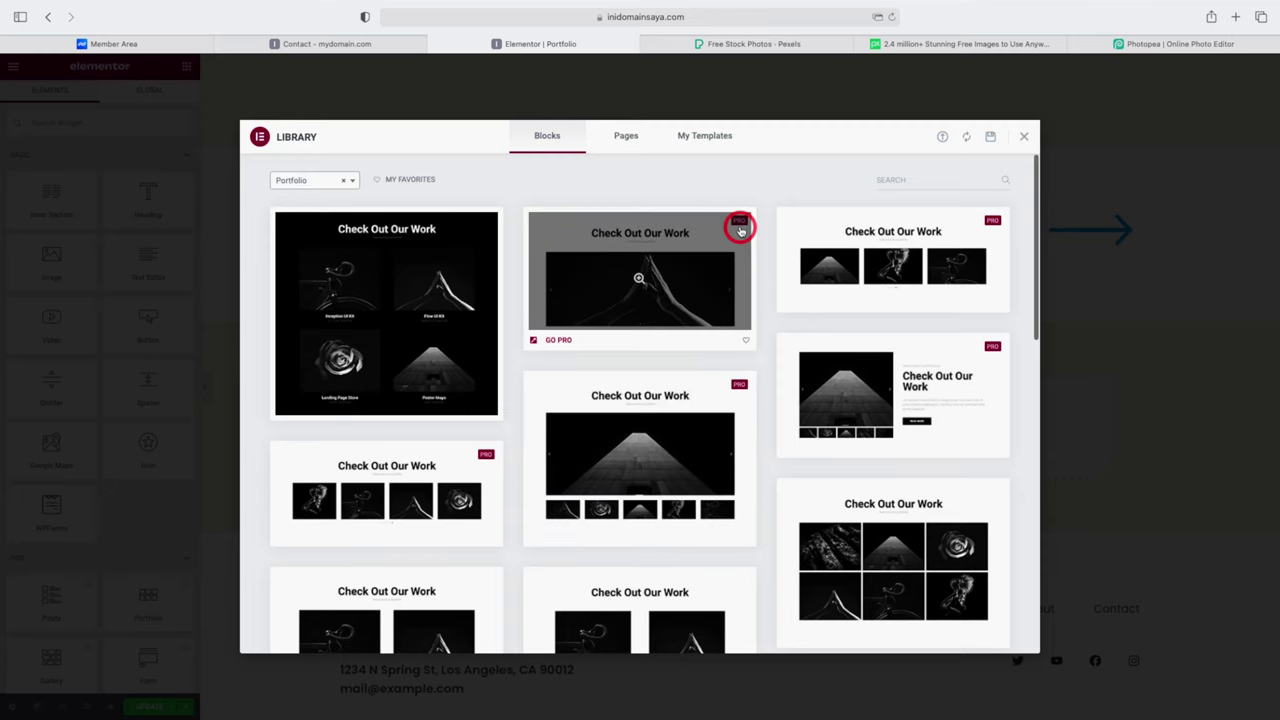
click(628, 139)
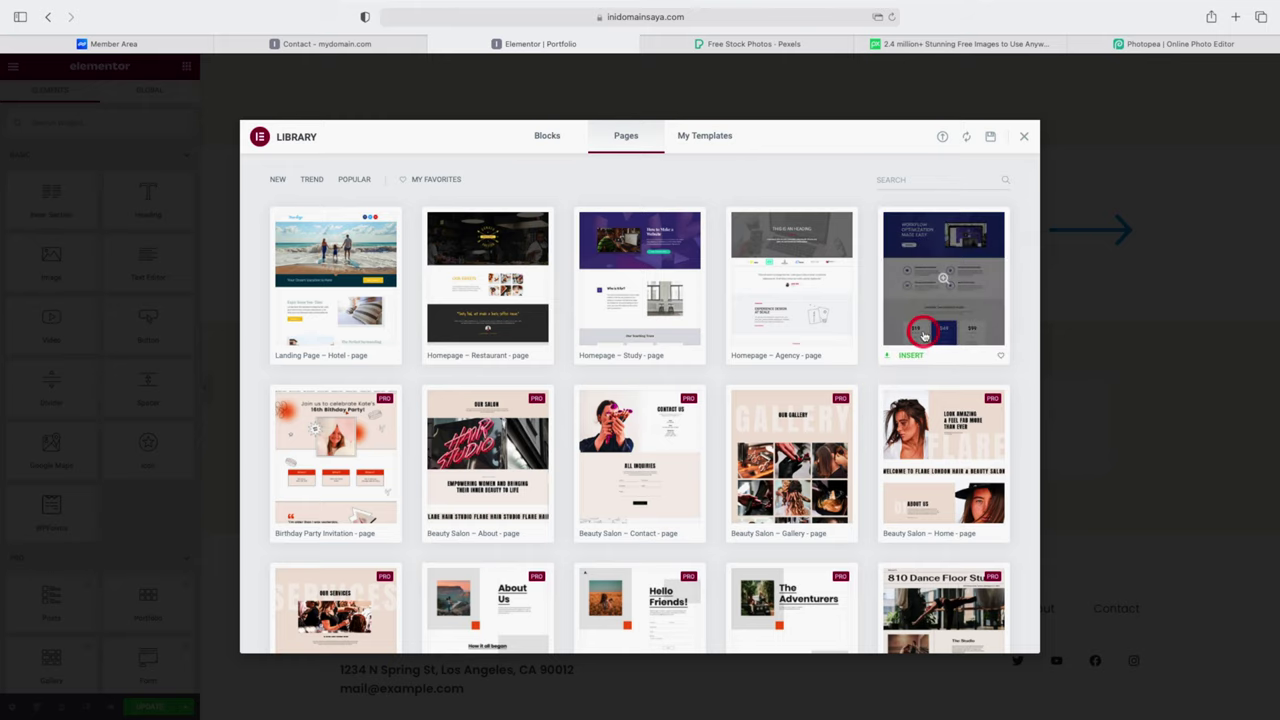
click(923, 335)
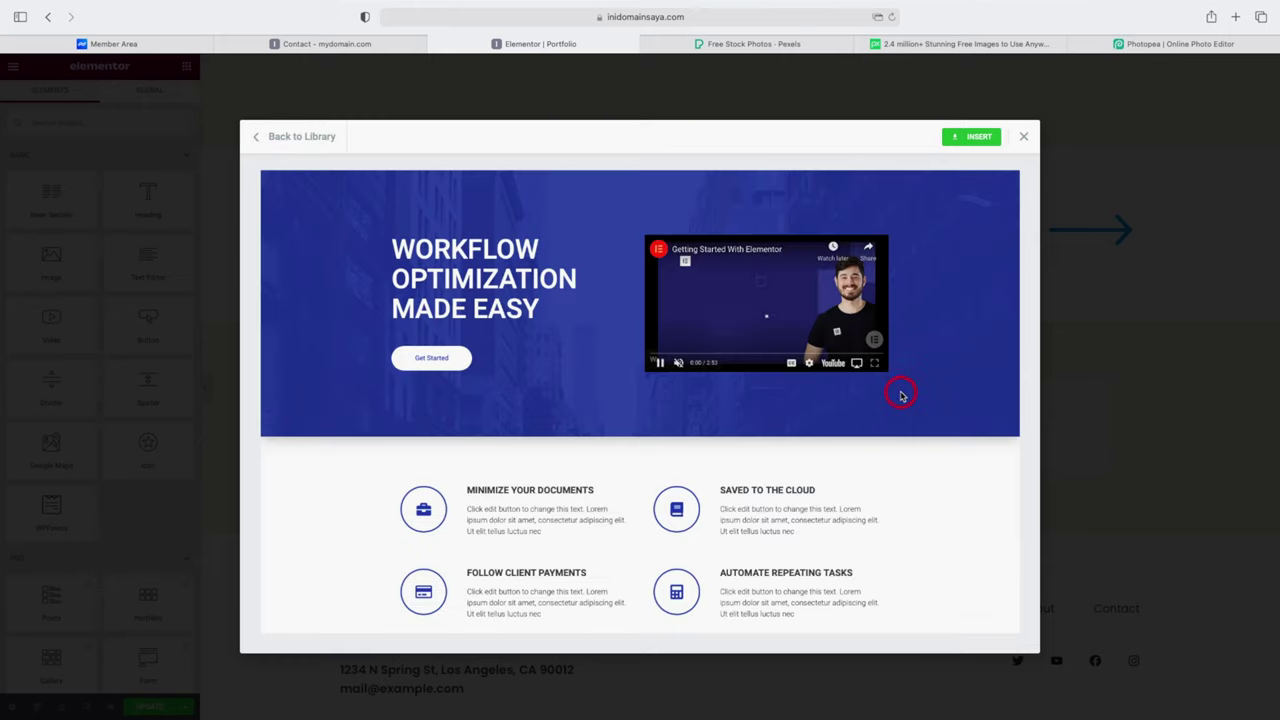
scroll(900, 385, down, 5)
scroll(900, 393, down, 6)
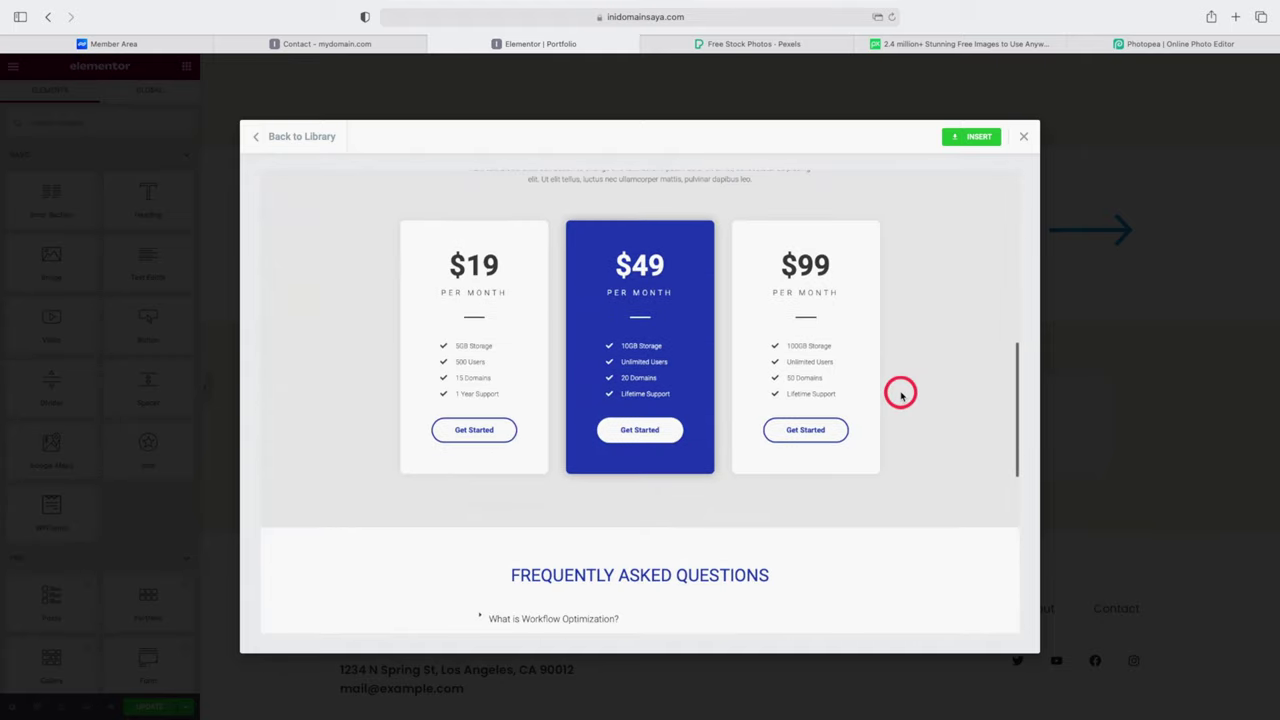
scroll(900, 393, up, 10)
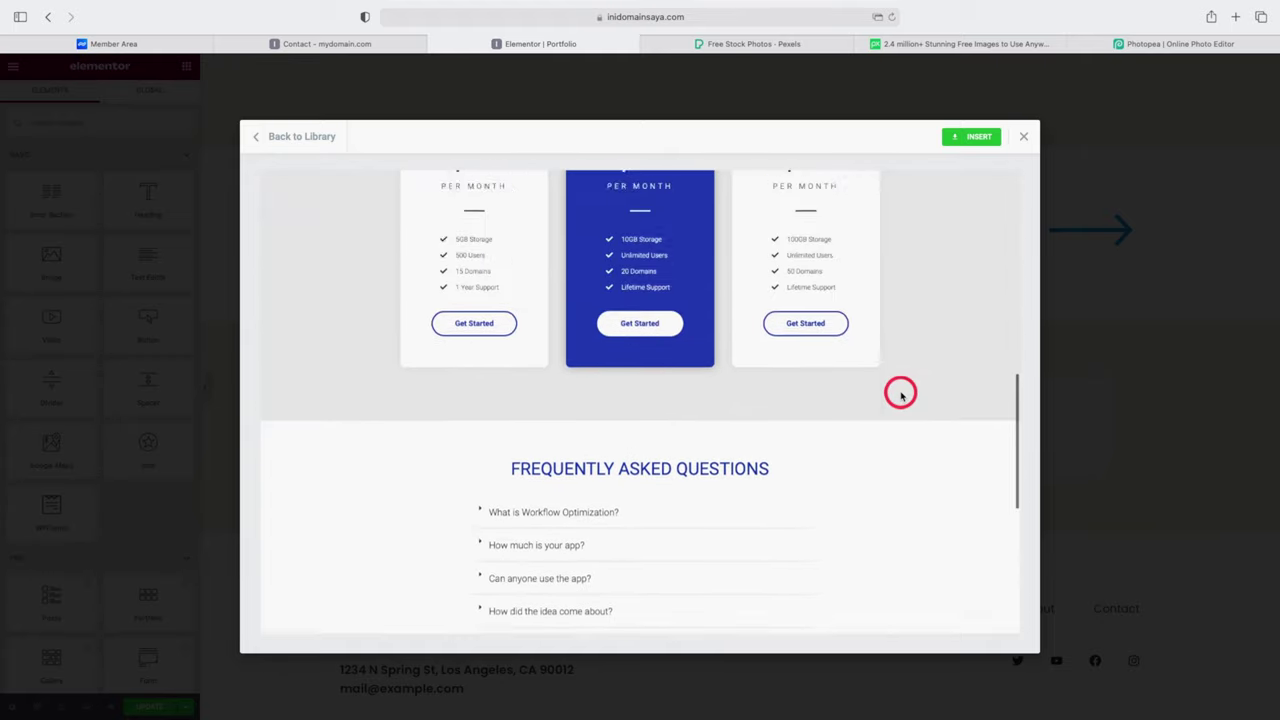
click(966, 138)
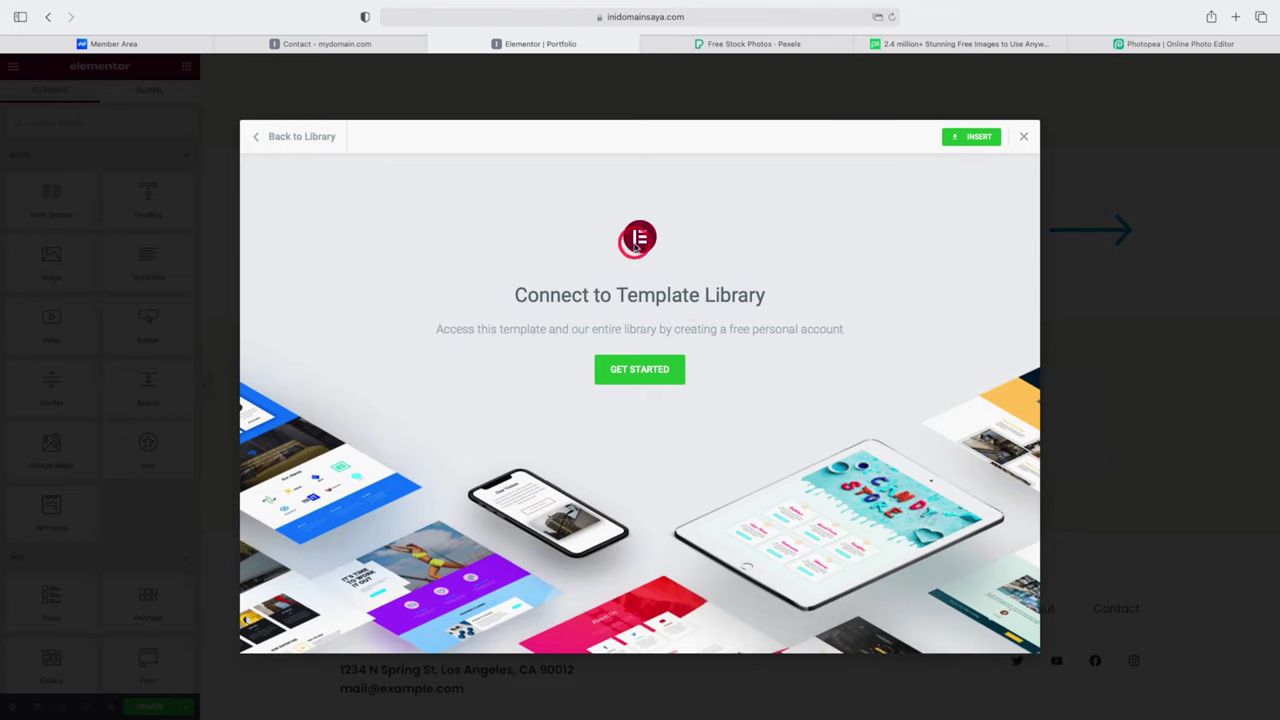
Step: Start creating a free Elementor account, entering the account e-mail address
click(636, 369)
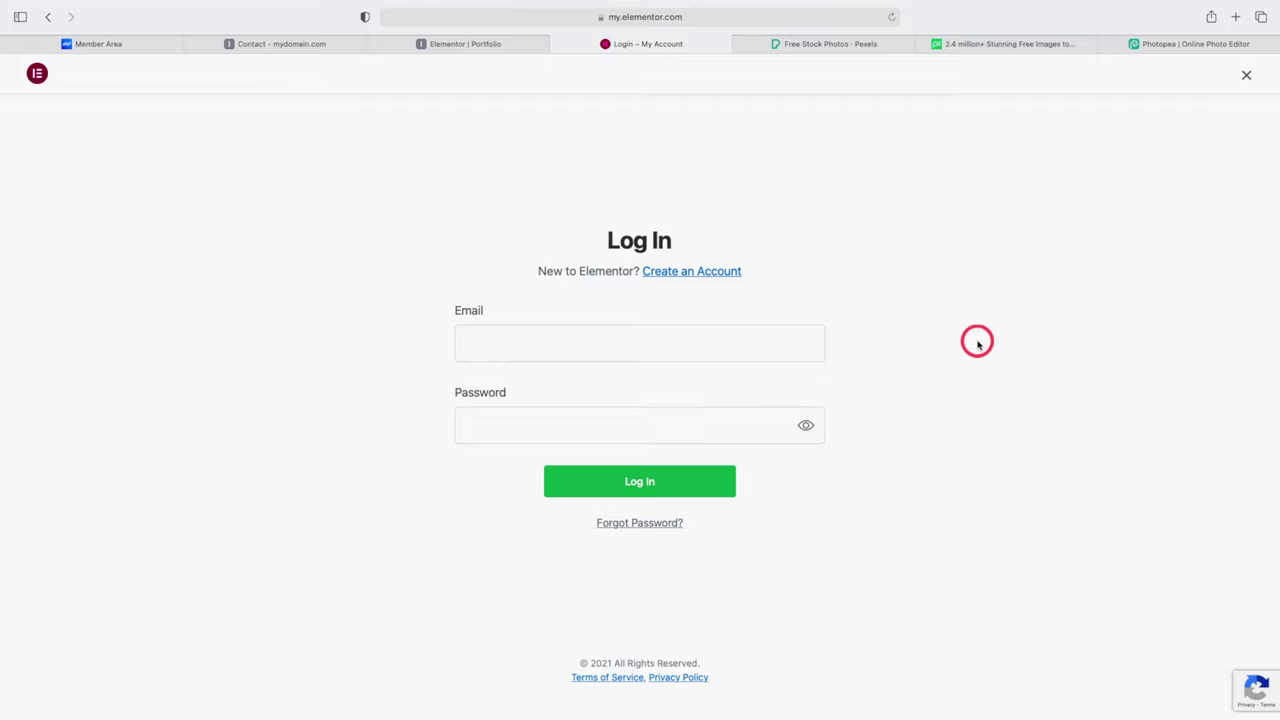
click(697, 271)
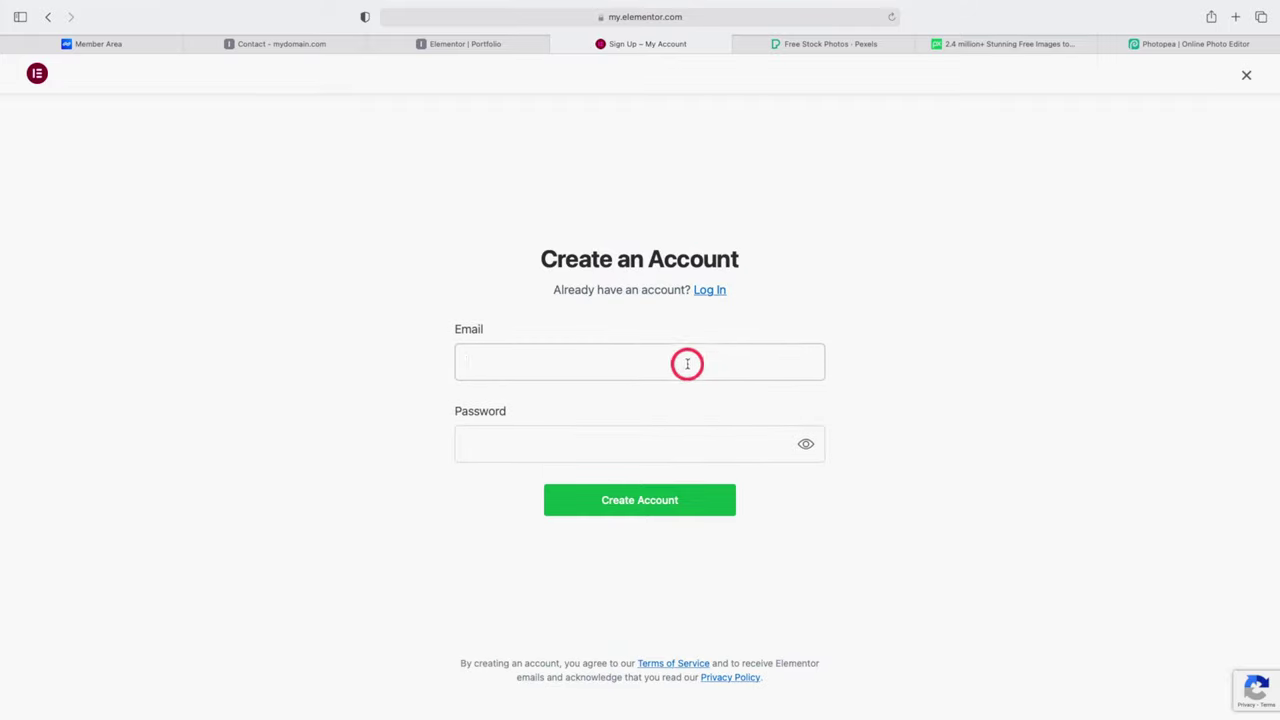
click(686, 363)
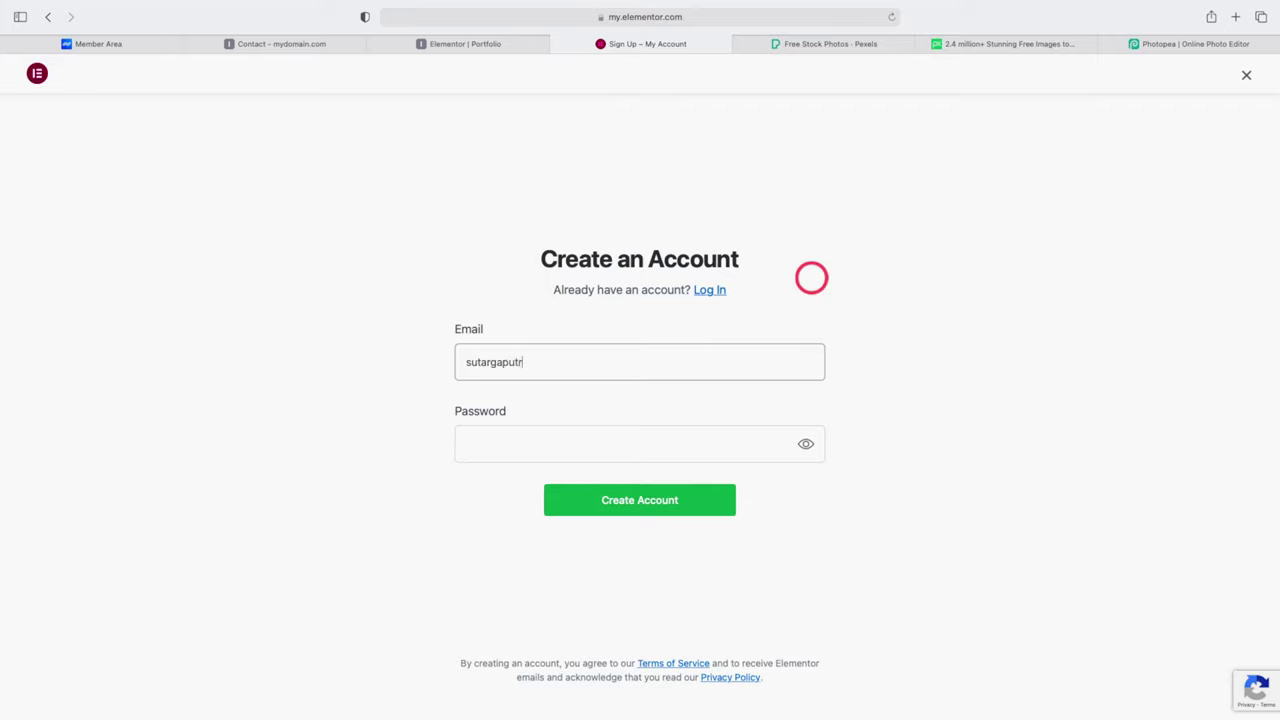
key(Tab)
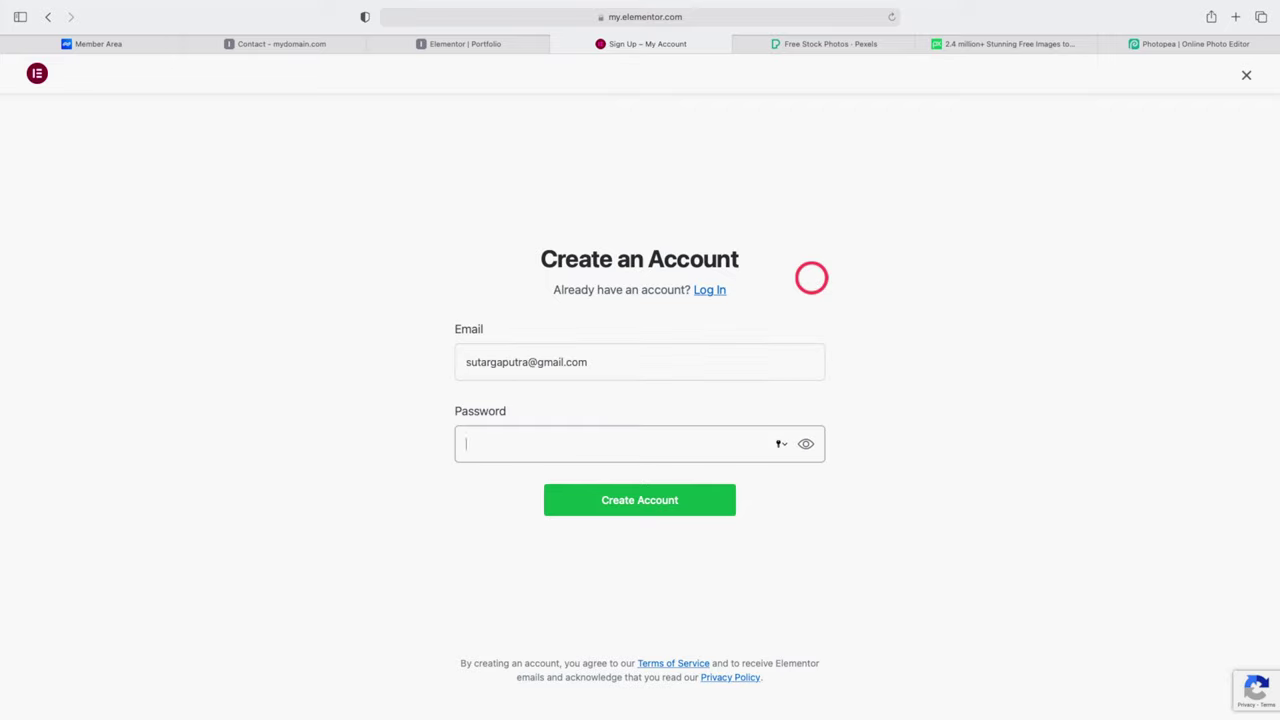
Step: Replace the rejected password with a stronger one, save it, and connect the Template Library
click(645, 510)
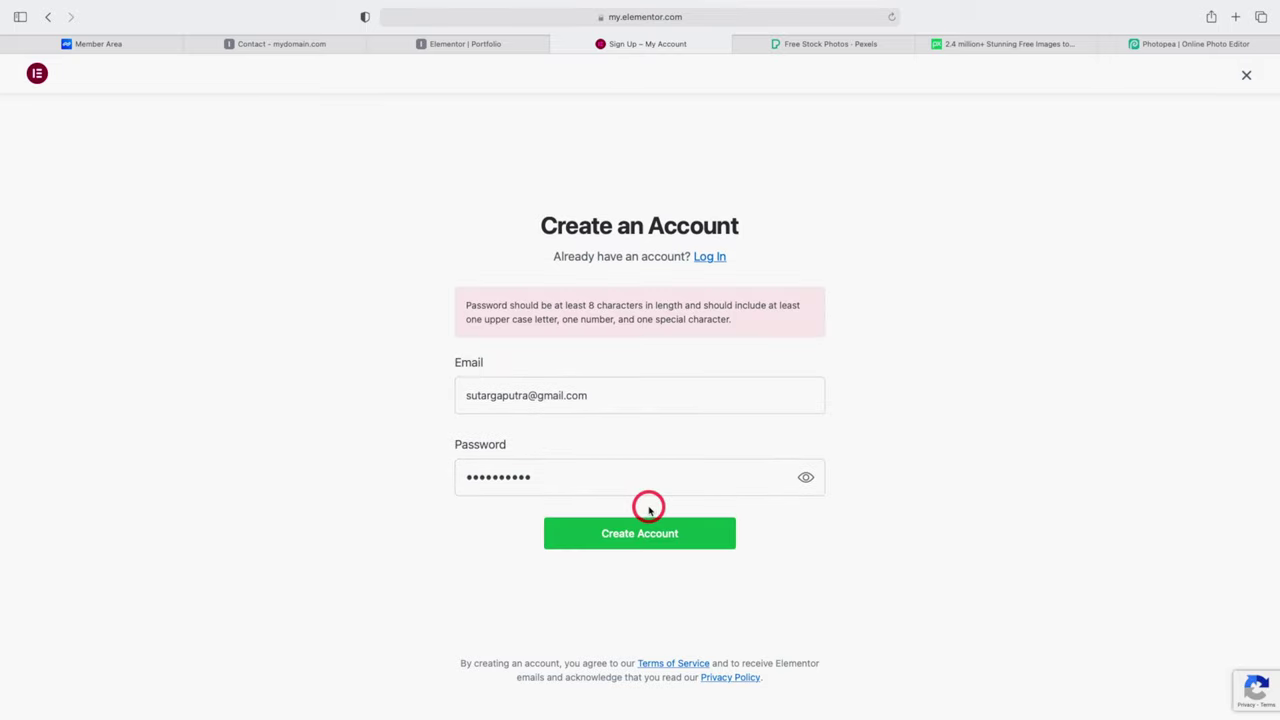
click(526, 477)
key(super+a)
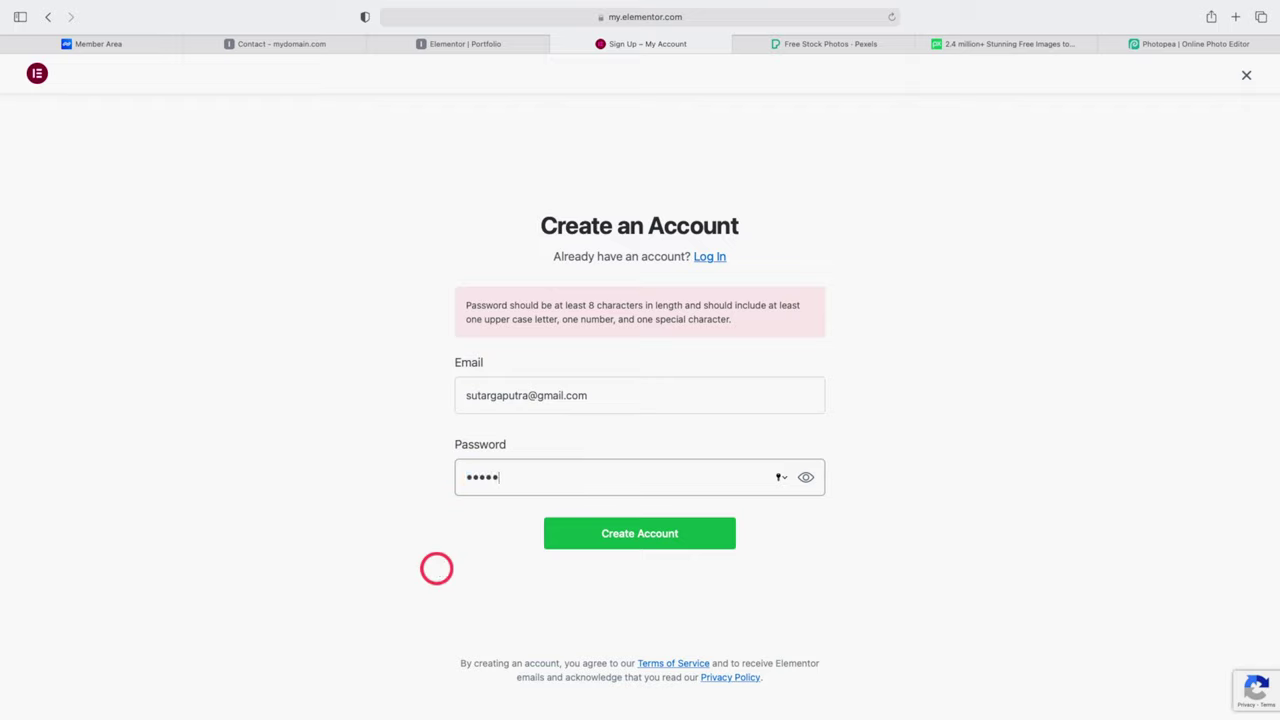
click(668, 534)
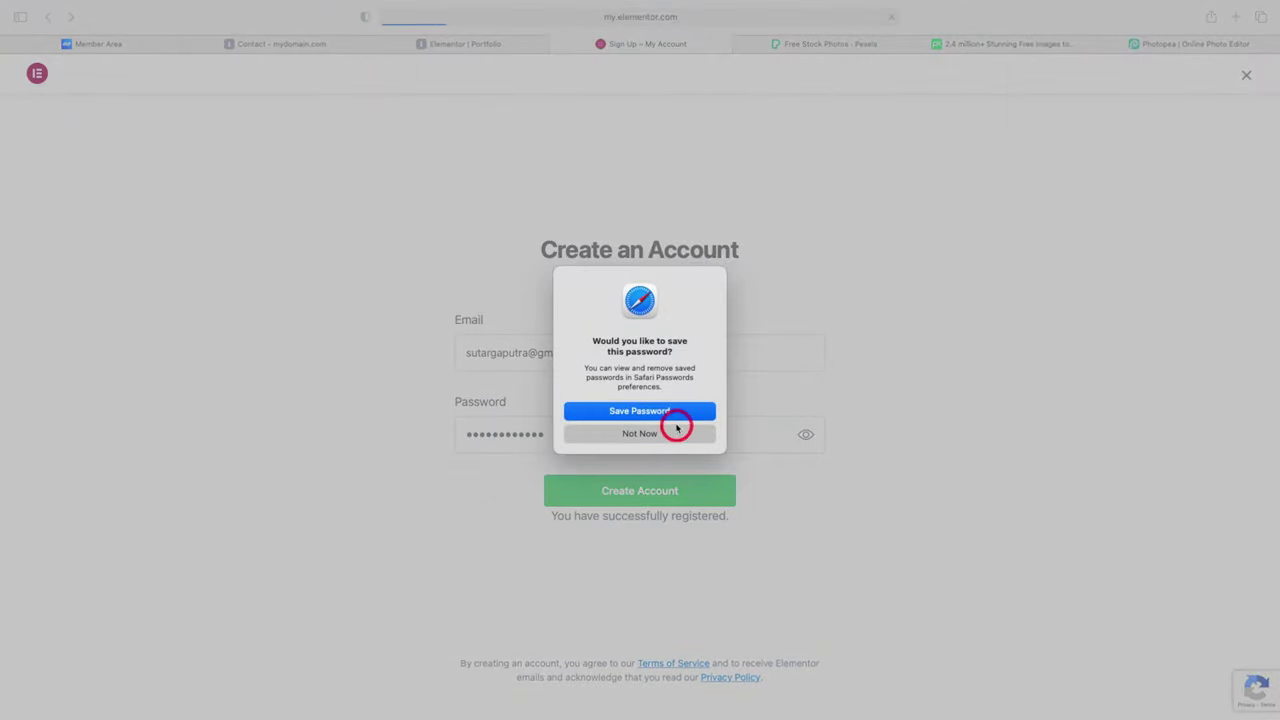
click(662, 411)
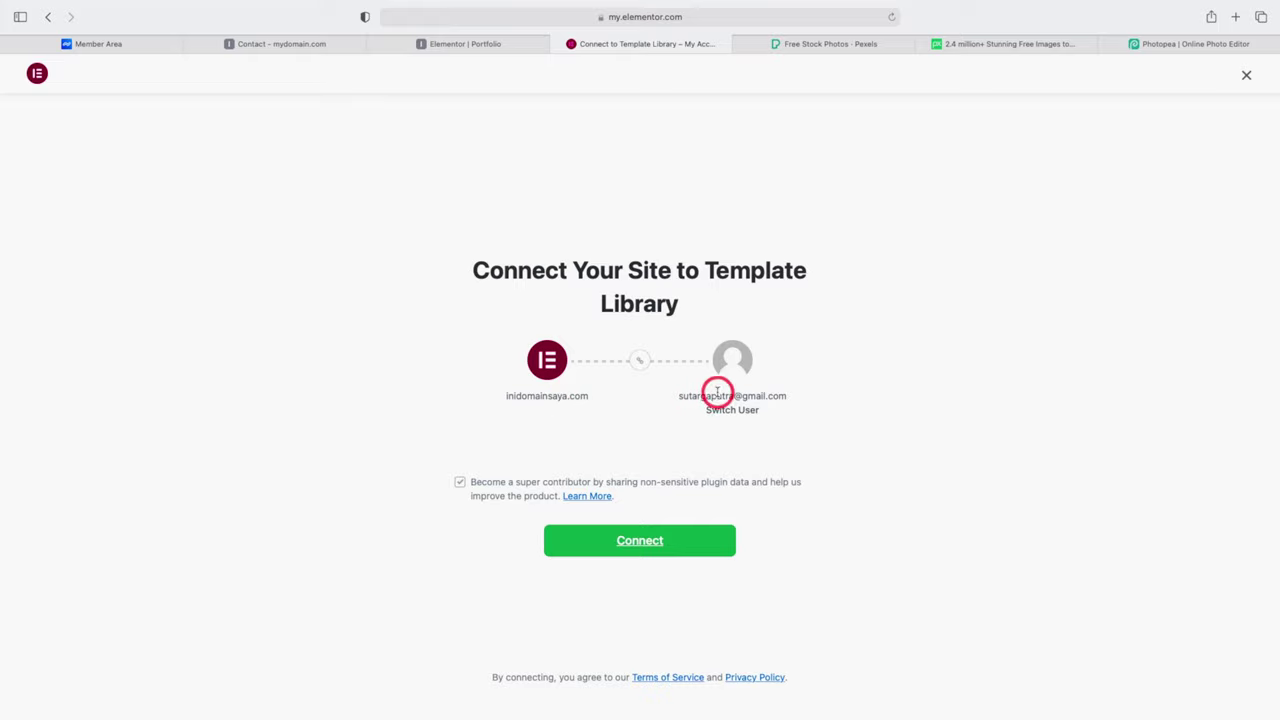
click(648, 541)
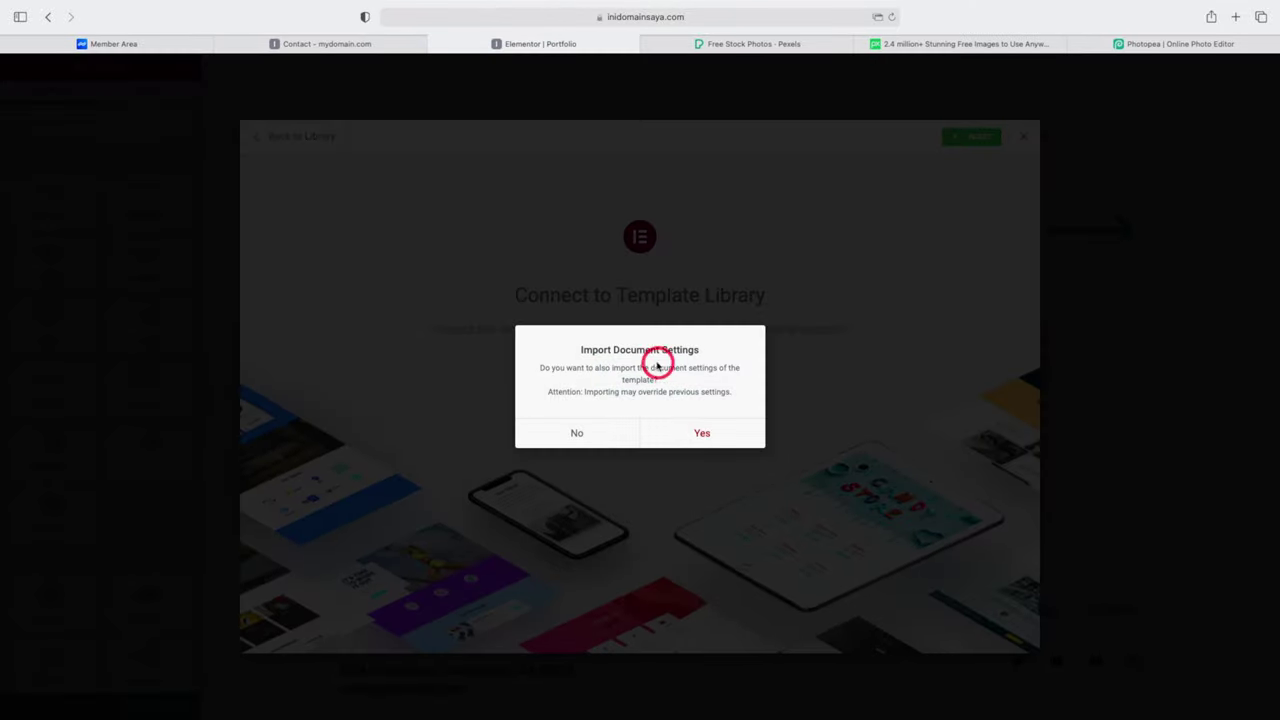
Step: Accept importing document settings, then review the inserted hero, features, pricing, FAQ and testimonials sections
click(700, 433)
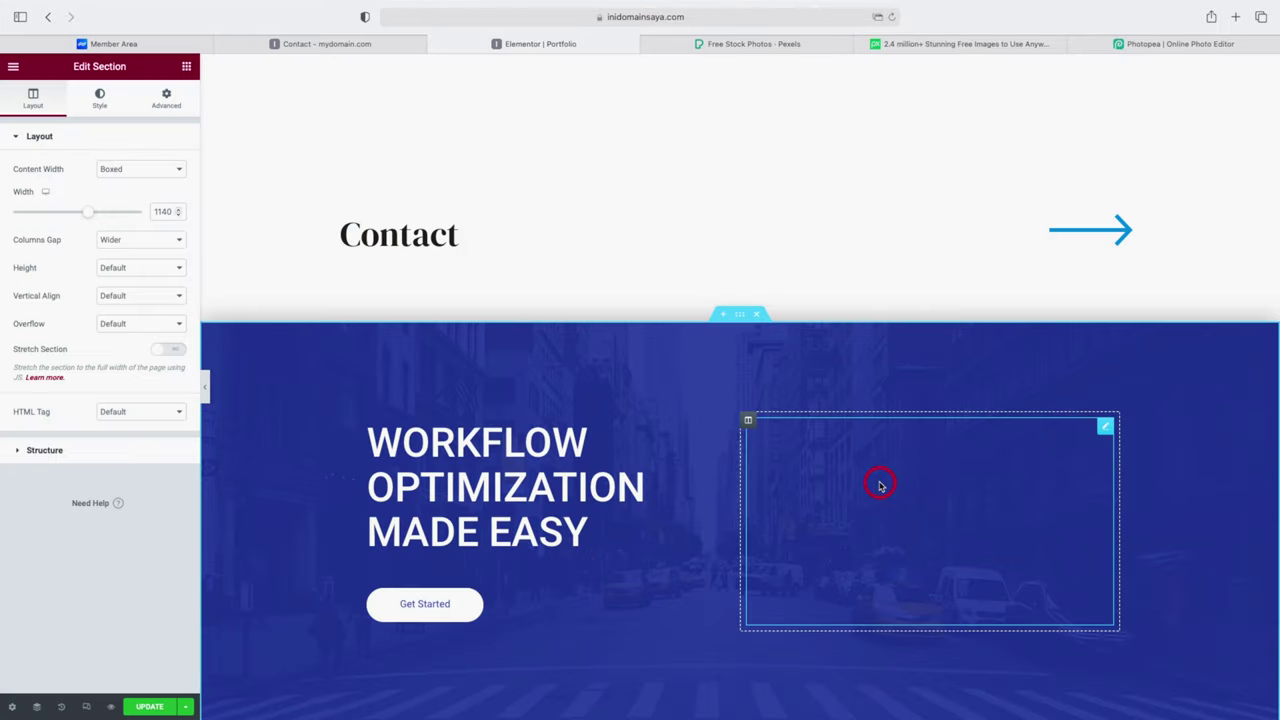
scroll(663, 525, down, 5)
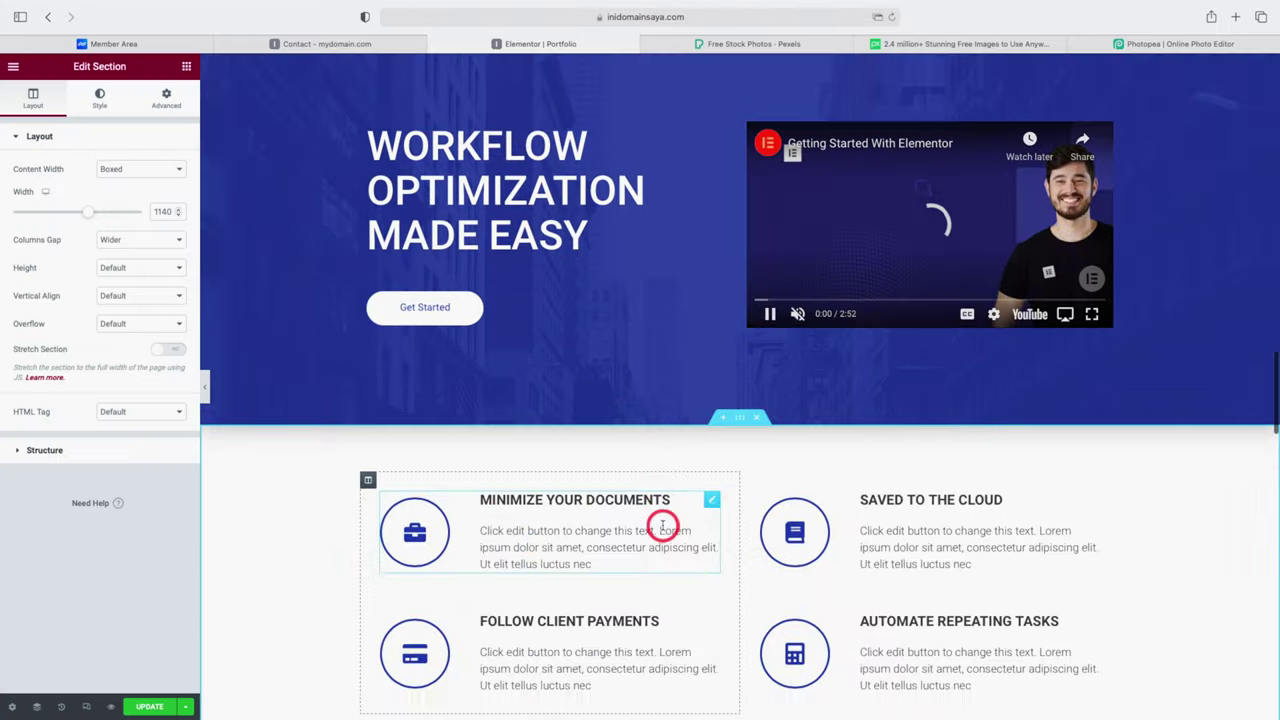
scroll(663, 525, down, 15)
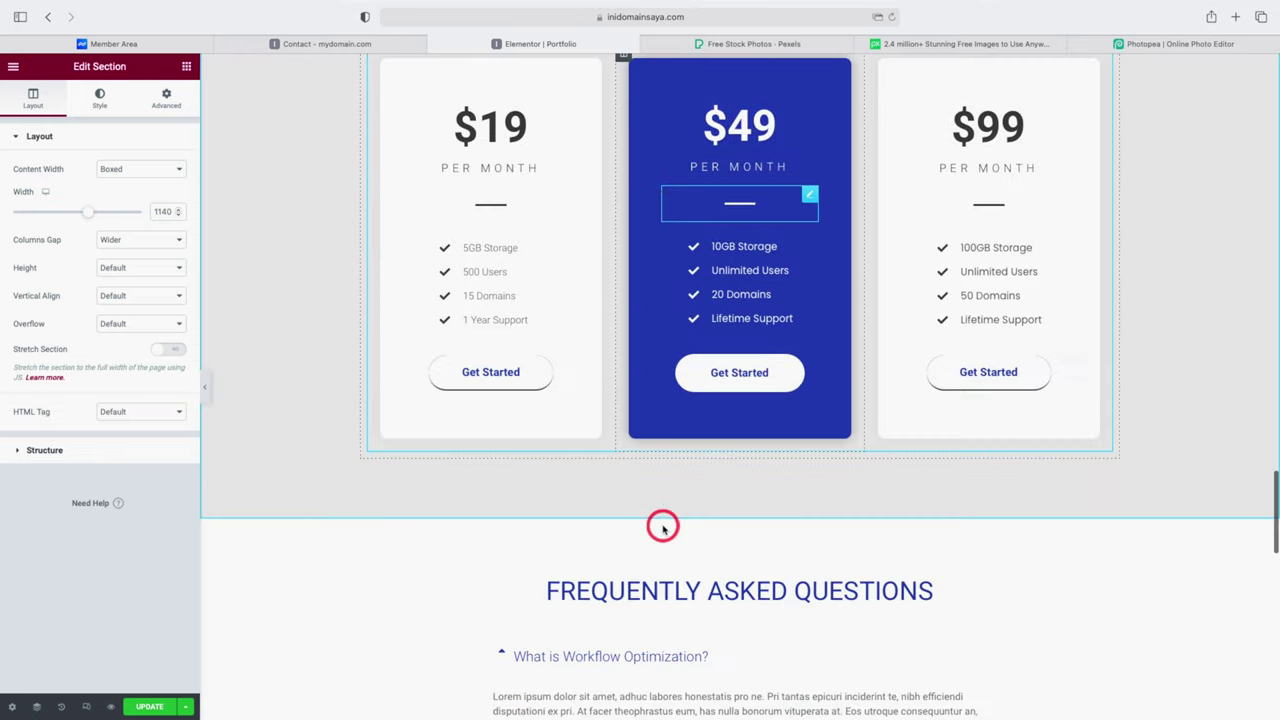
scroll(663, 527, down, 10)
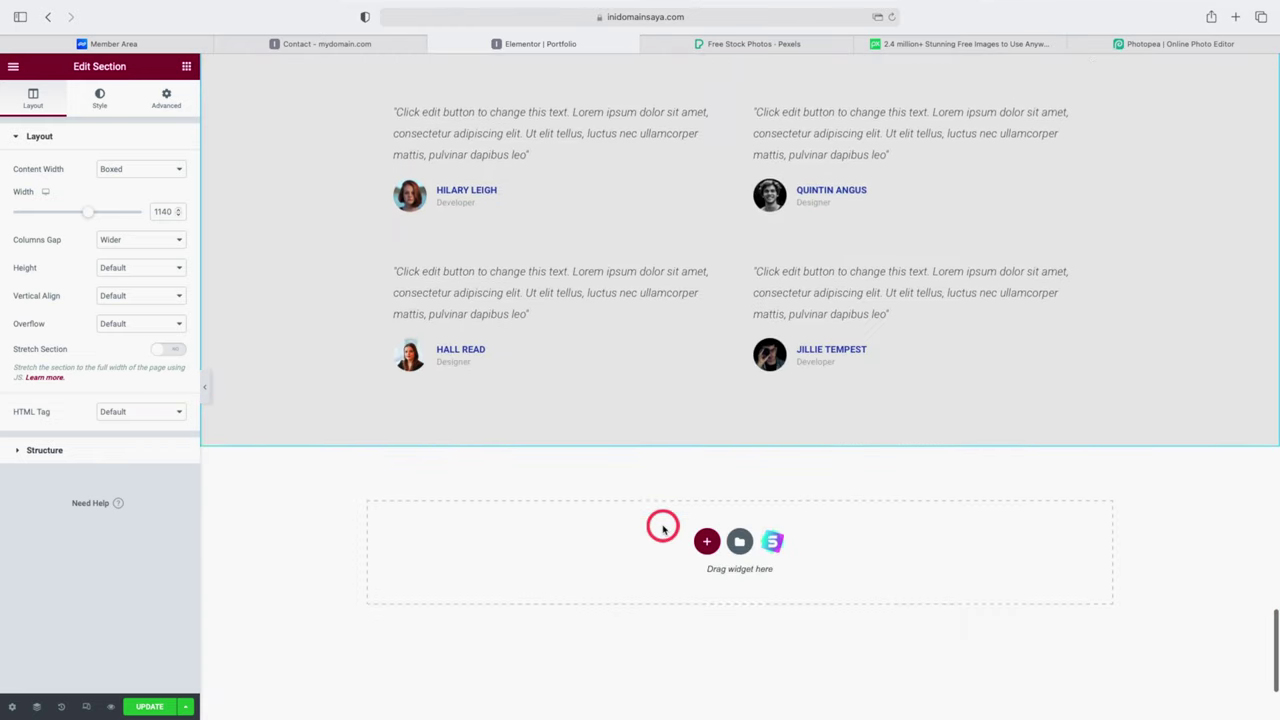
scroll(663, 528, up, 15)
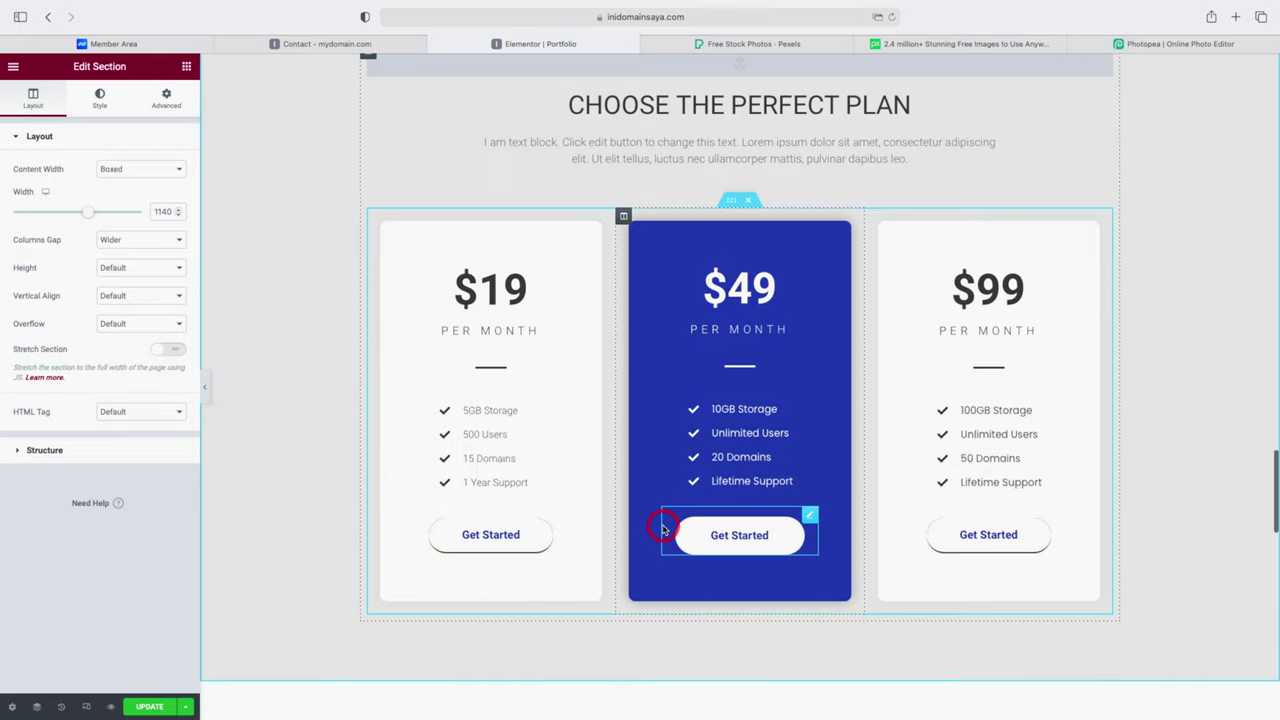
scroll(663, 528, up, 10)
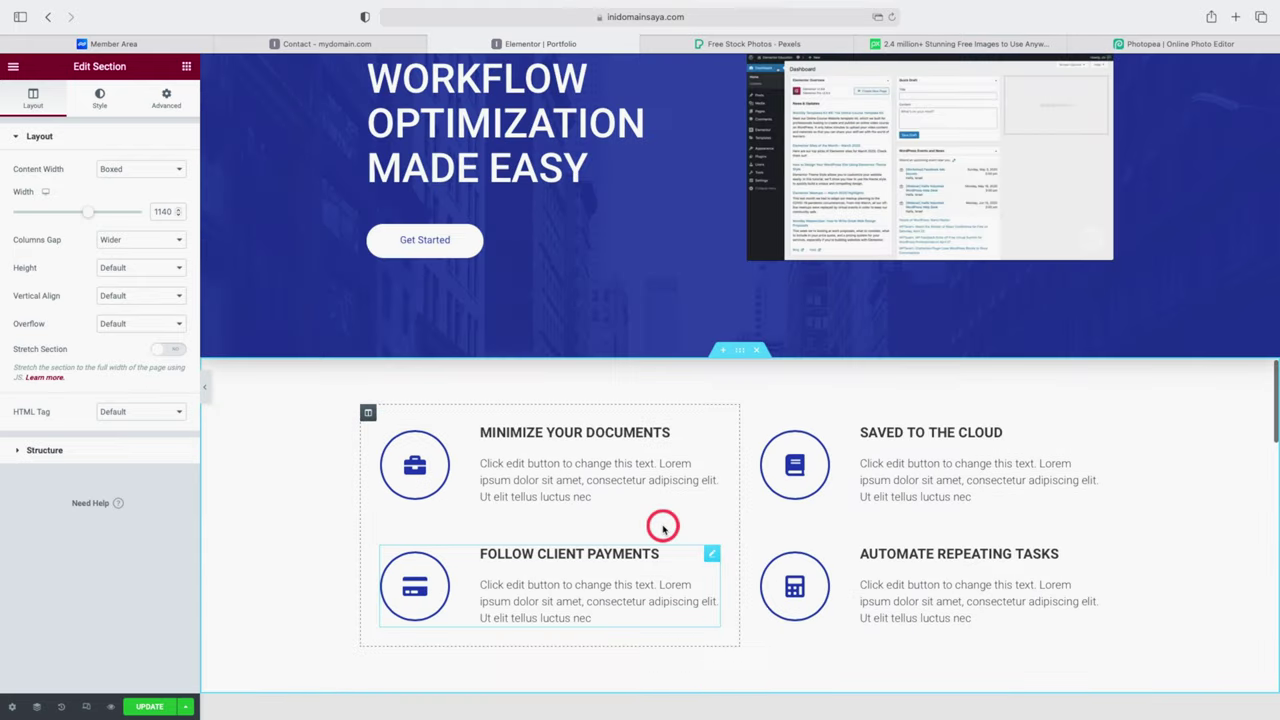
scroll(663, 528, up, 10)
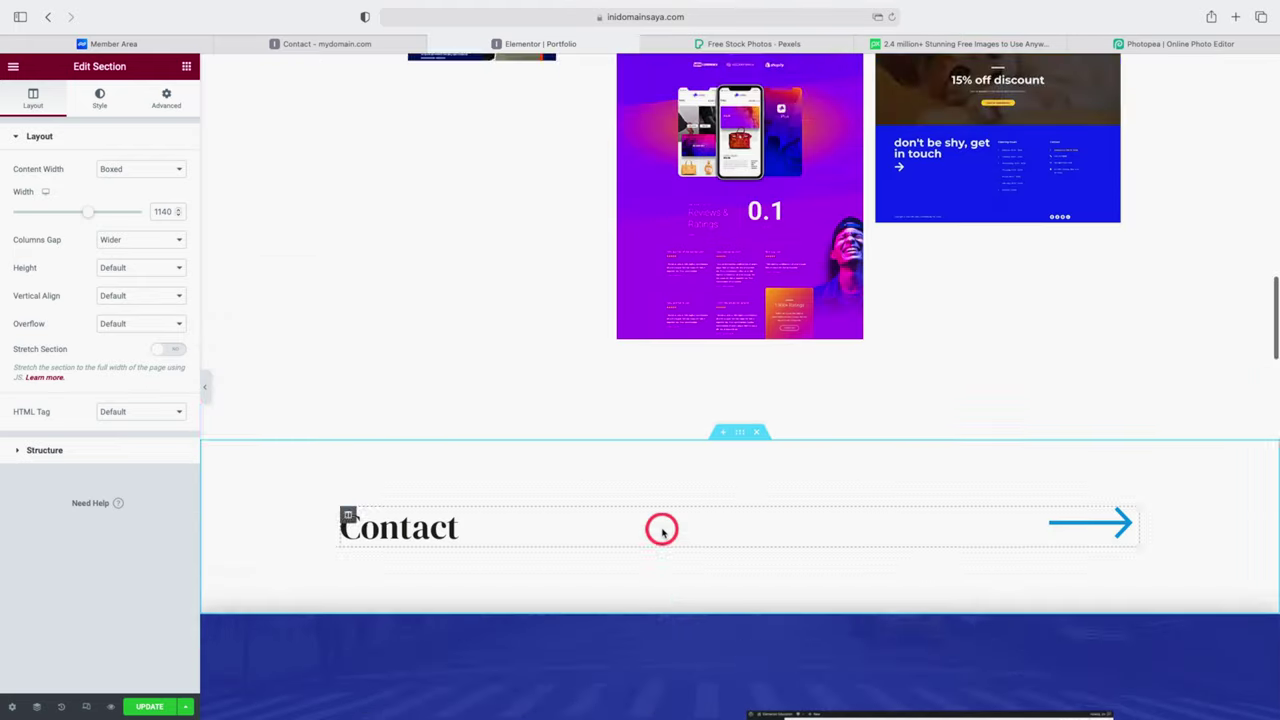
scroll(663, 528, up, 10)
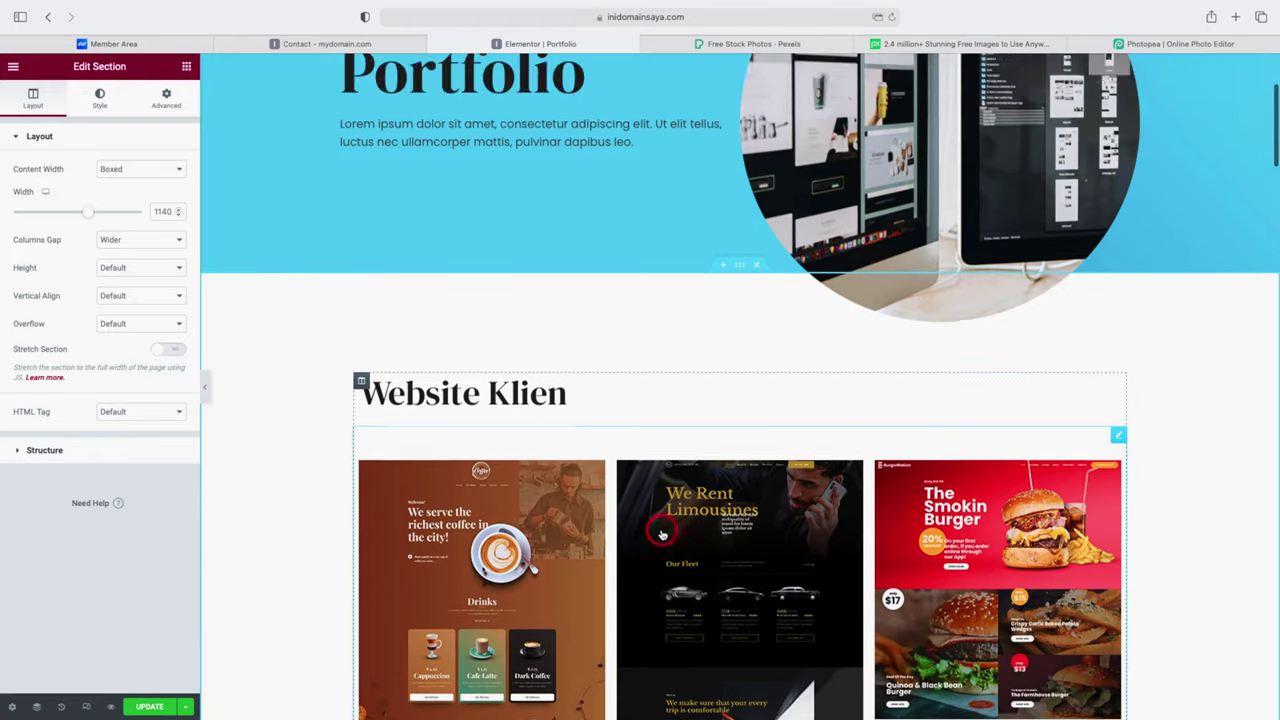
Step: Open the Navigator and collapse the page's first three sections
right_click(840, 307)
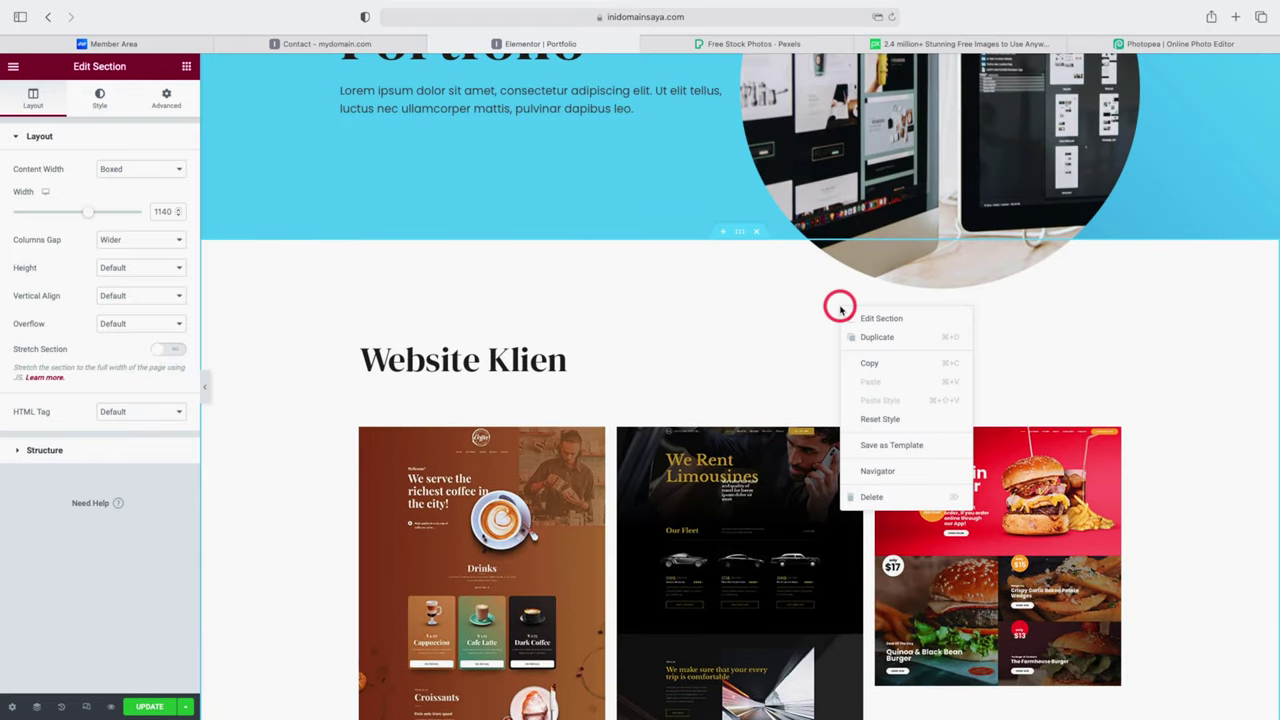
click(893, 473)
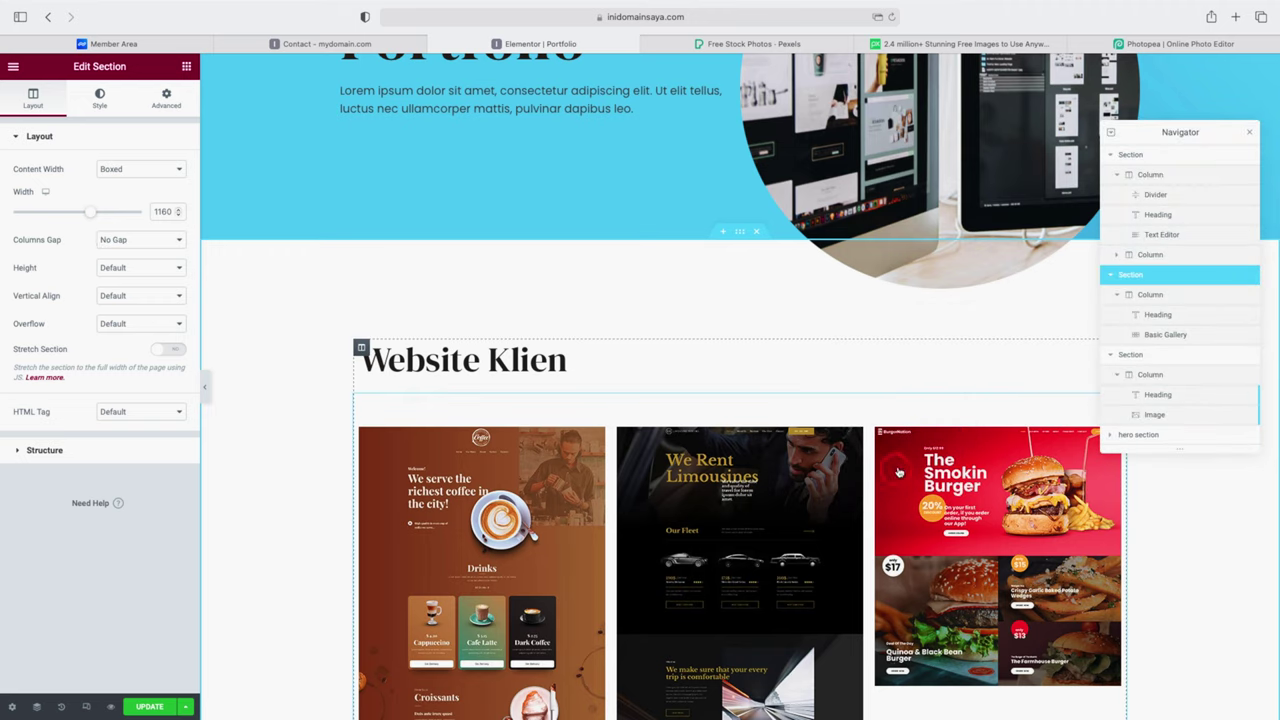
click(1128, 254)
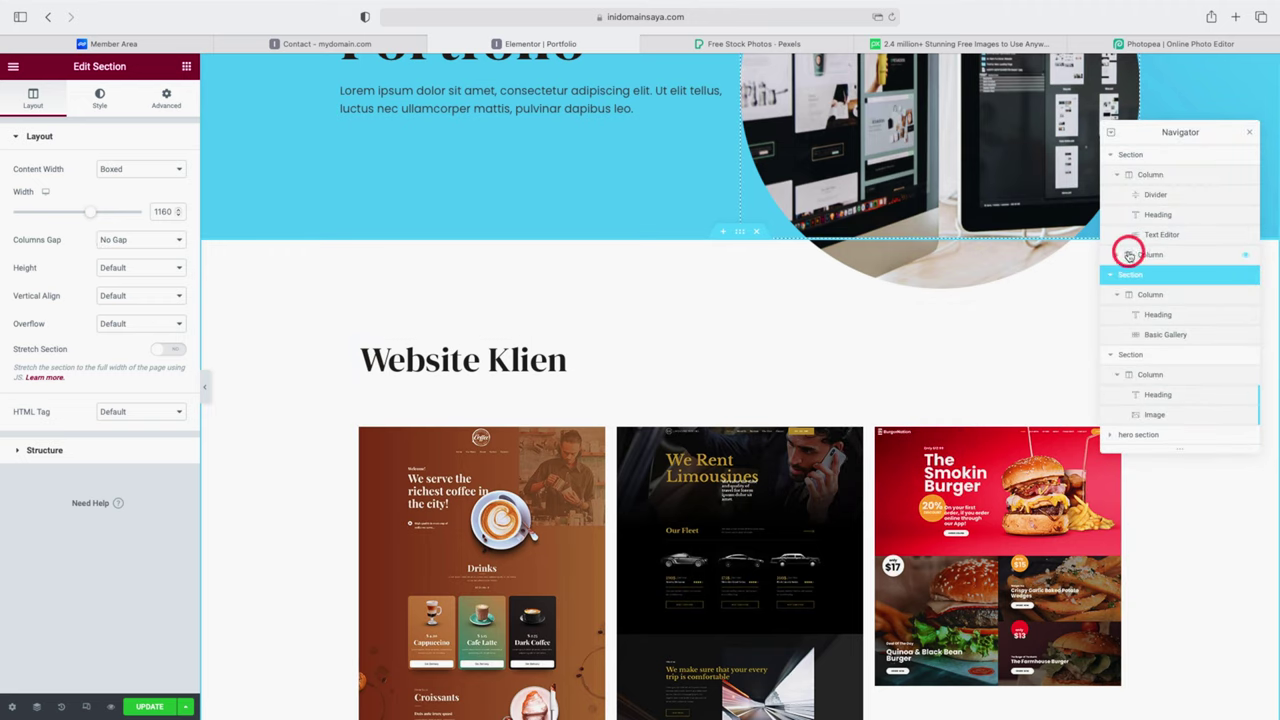
click(1110, 157)
click(1112, 176)
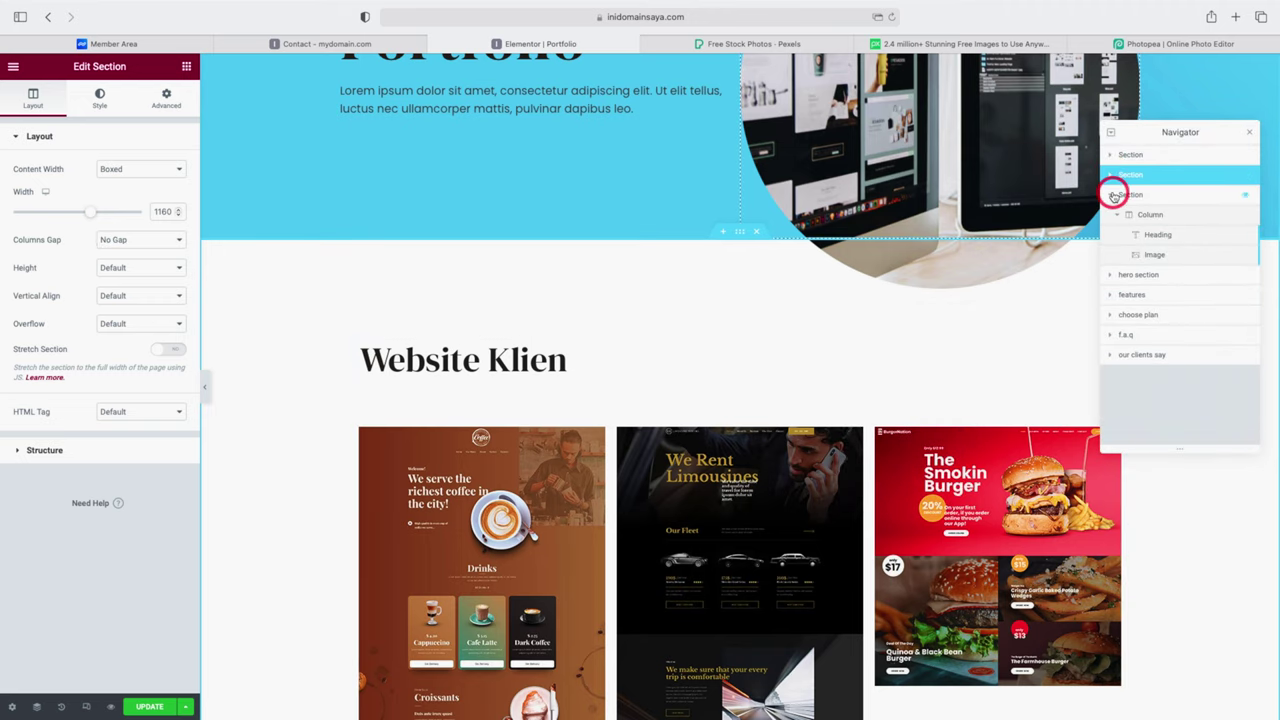
click(1112, 195)
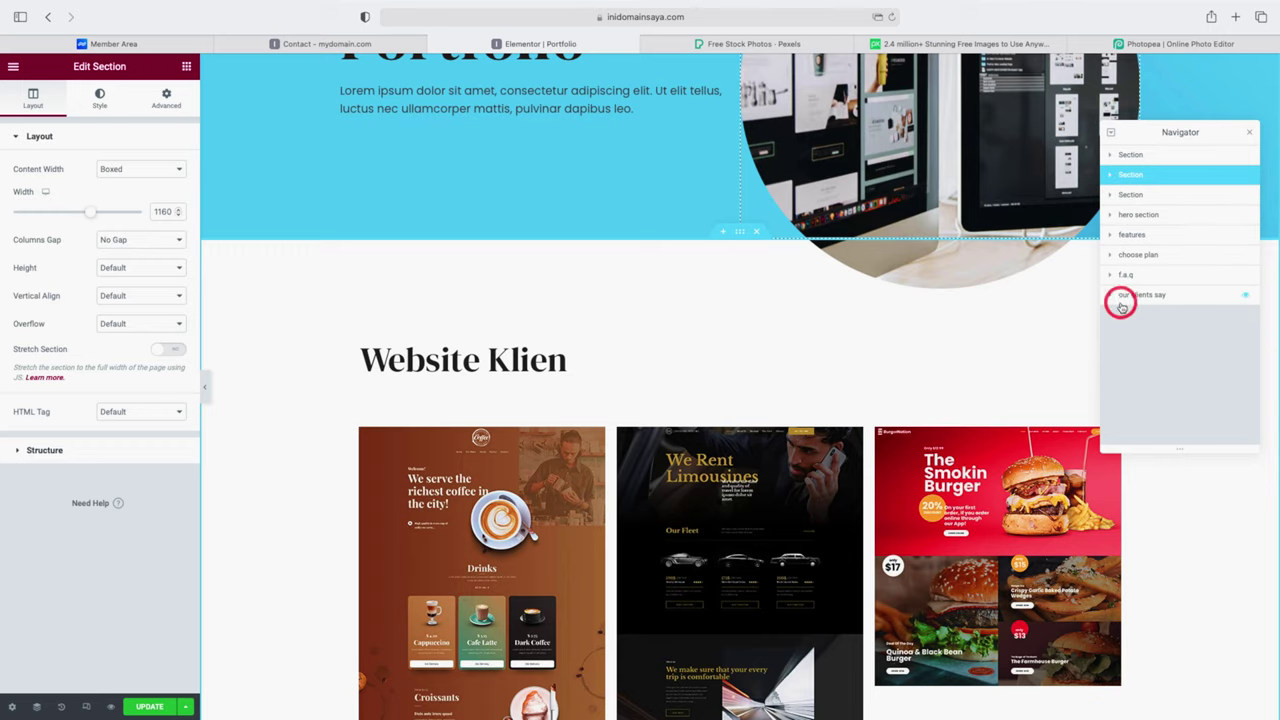
scroll(783, 340, up, 5)
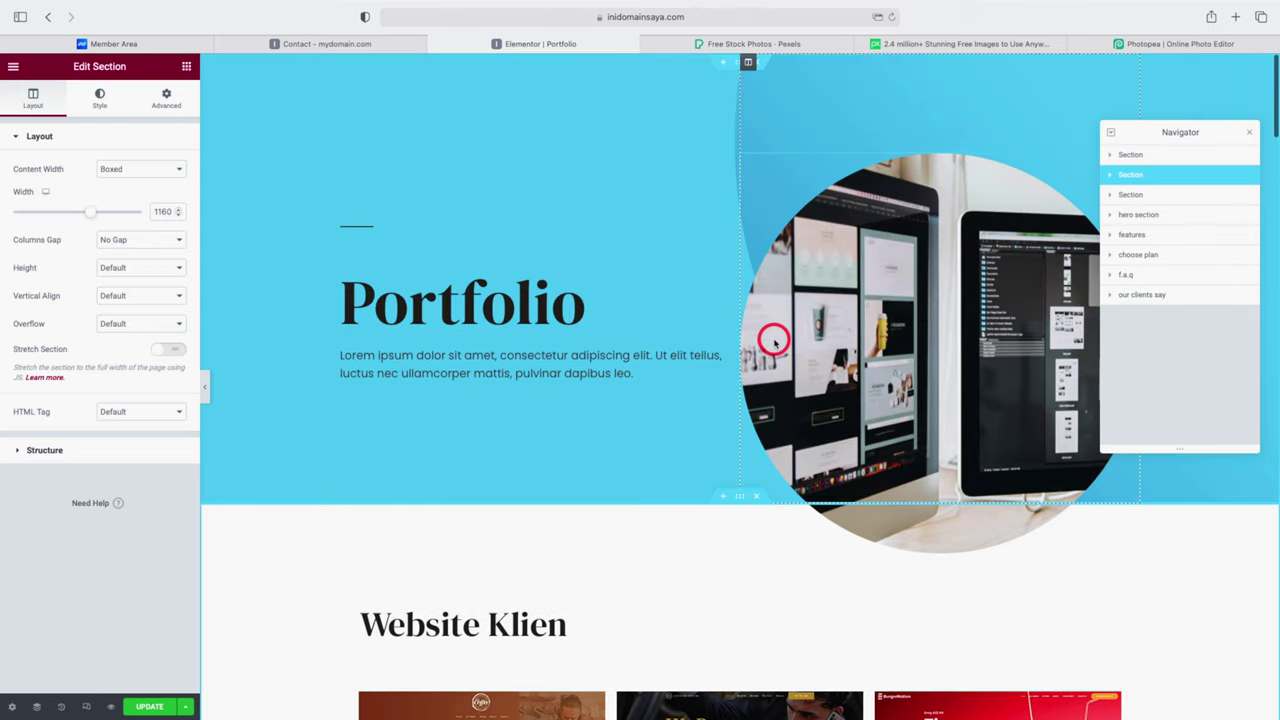
scroll(774, 340, down, 1)
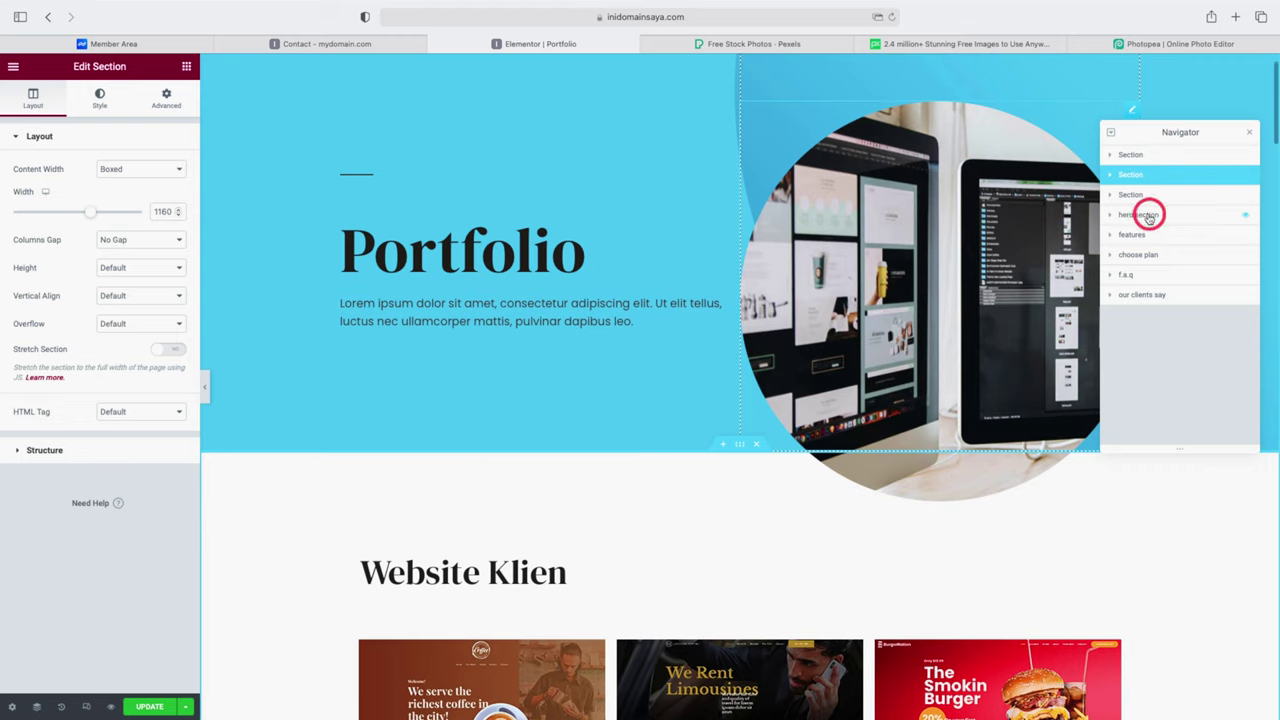
Step: Reorder the Workflow and FAQ sections, then delete the FAQ and features sections
drag(1143, 215, 1189, 240)
scroll(1183, 271, up, 5)
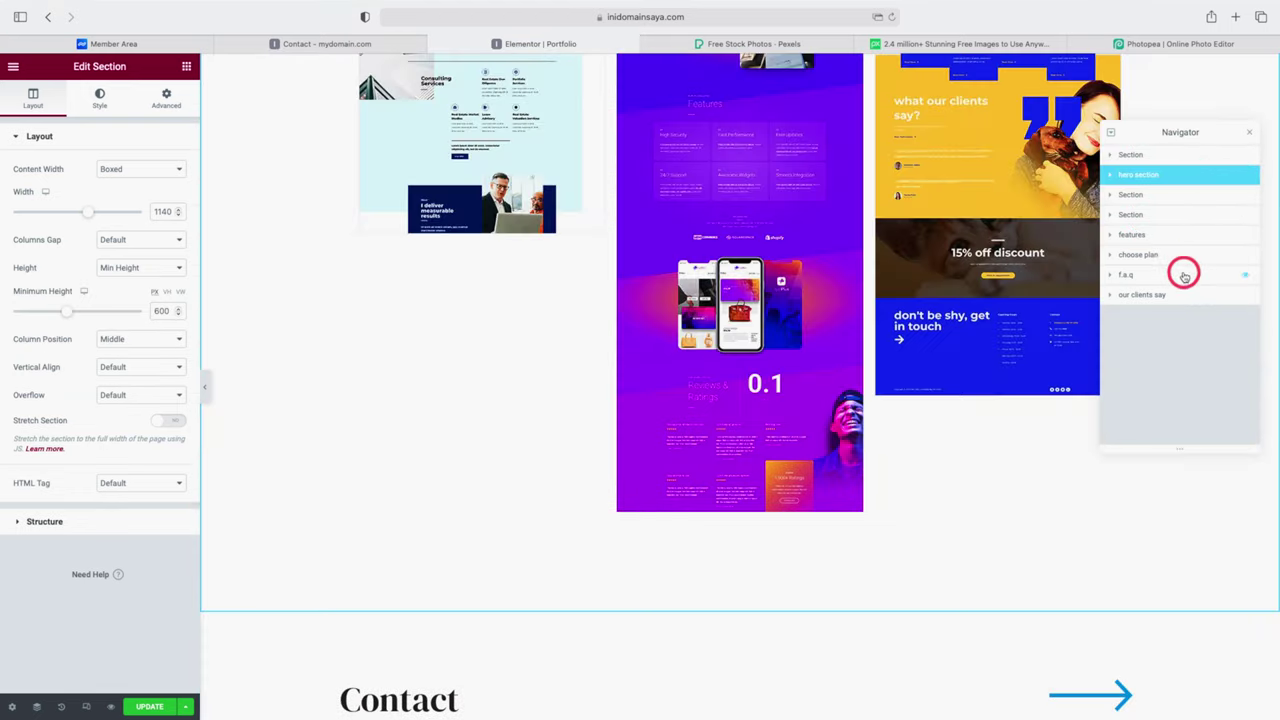
scroll(922, 235, up, 3)
scroll(921, 232, up, 10)
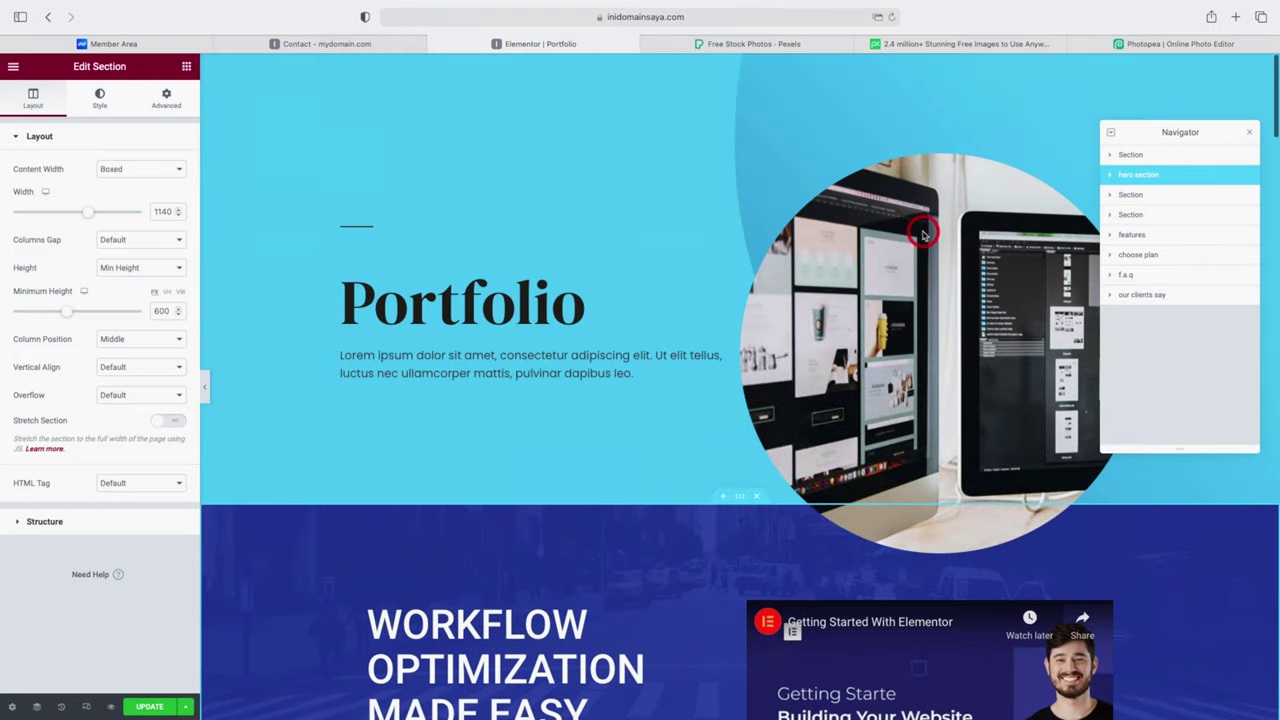
scroll(645, 247, down, 5)
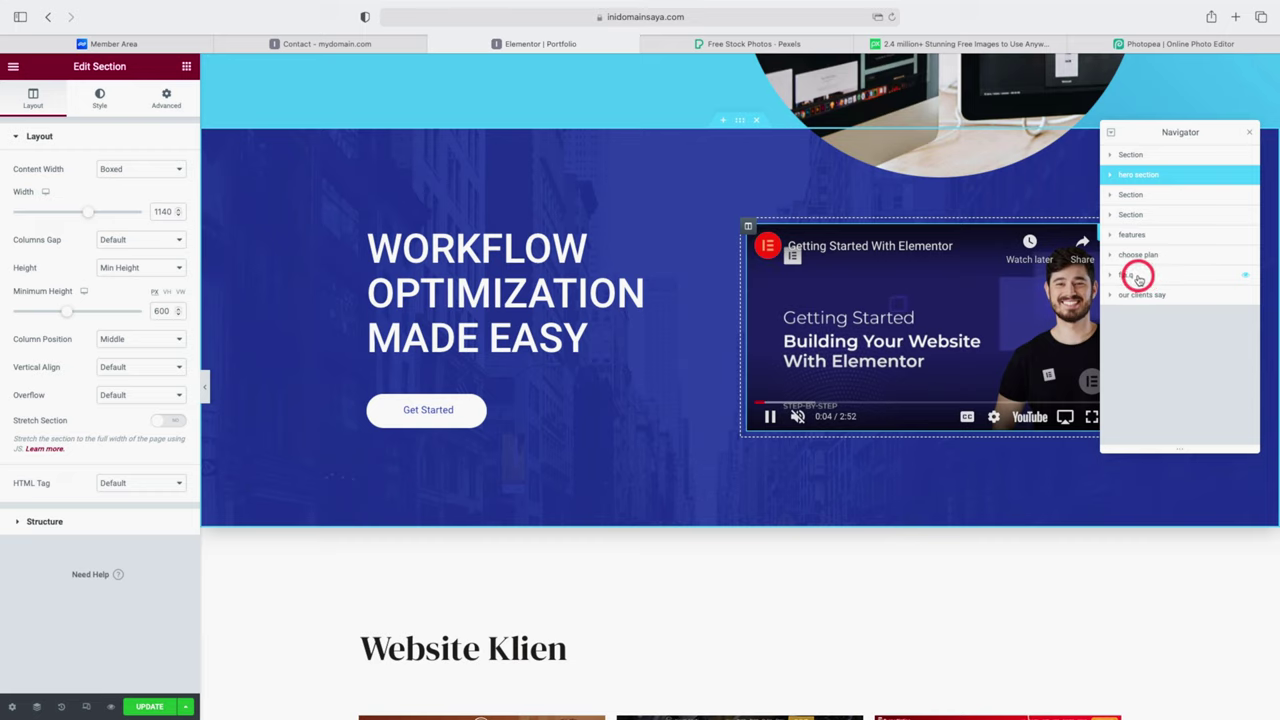
mouse_move(1138, 276)
mouse_down()
mouse_move(1143, 222)
mouse_move(1120, 290)
mouse_up()
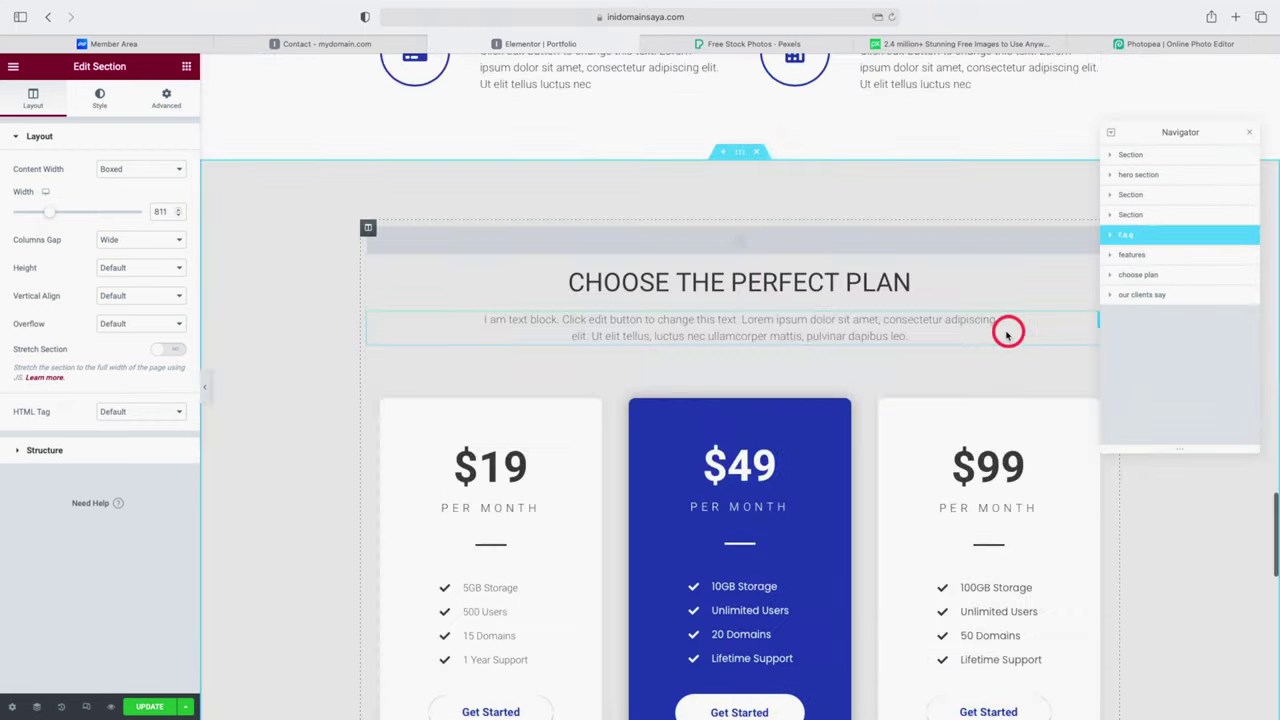
scroll(954, 323, up, 5)
scroll(878, 316, up, 5)
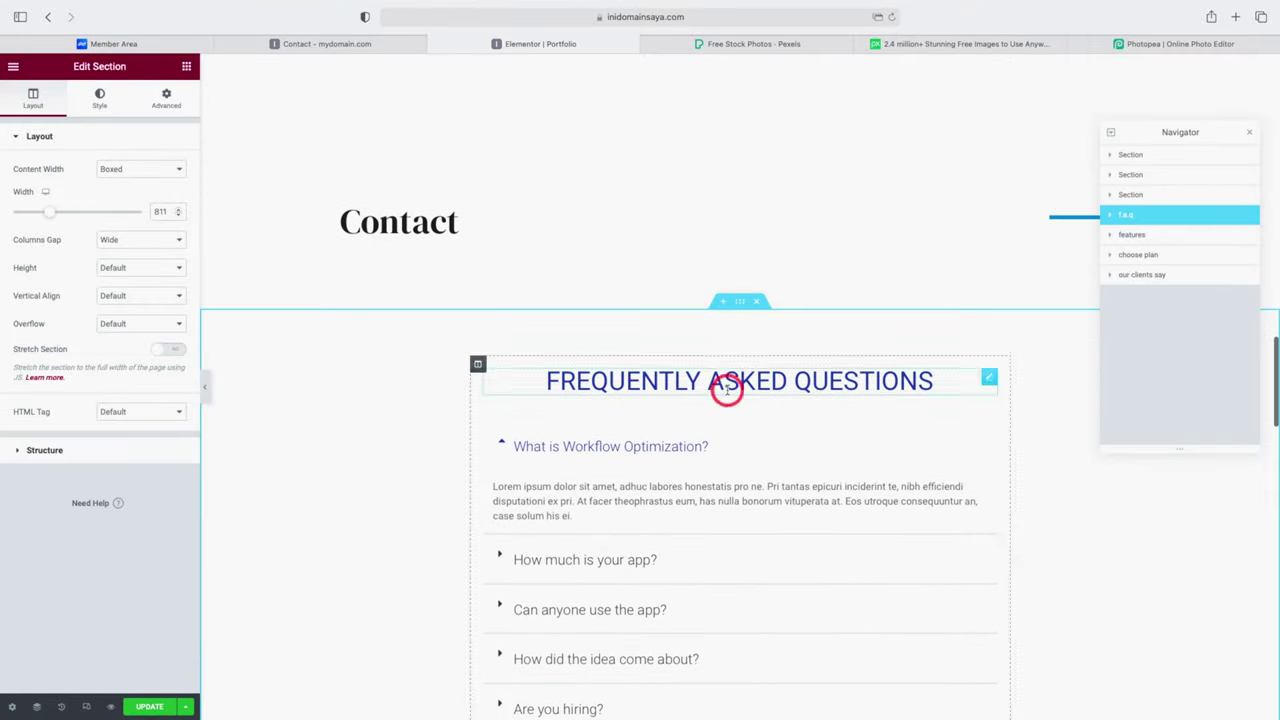
click(757, 303)
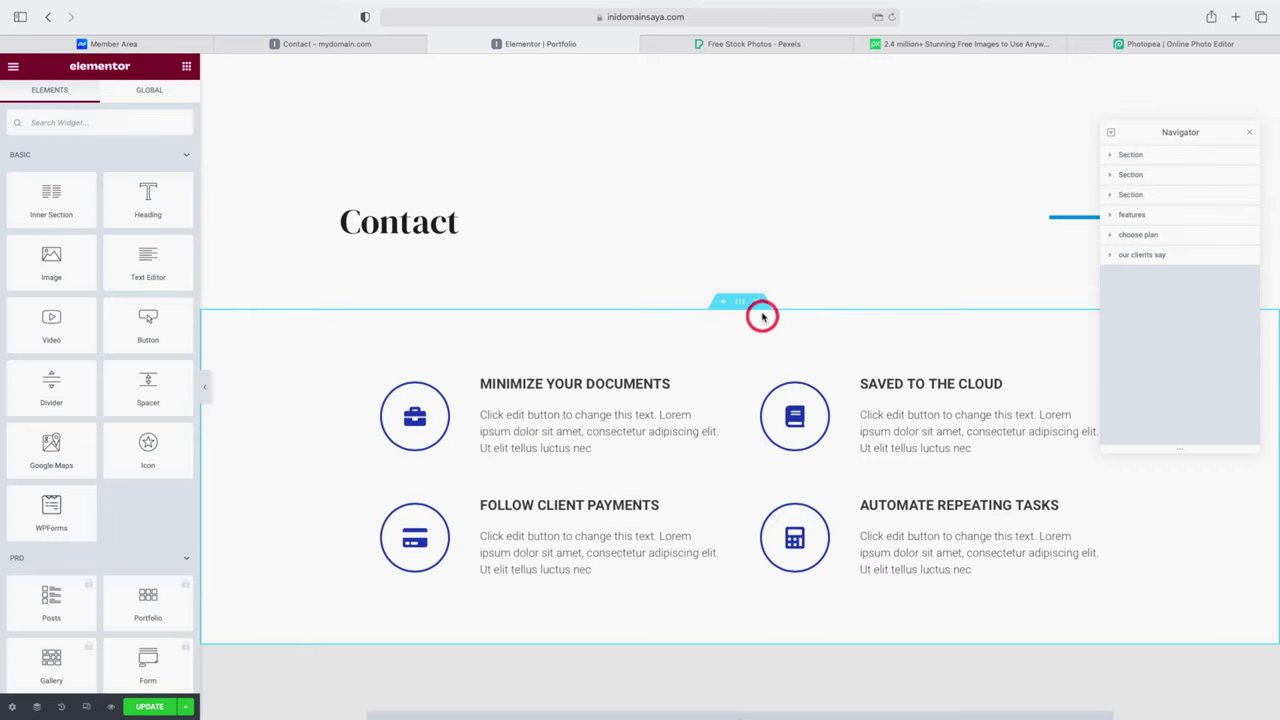
click(757, 301)
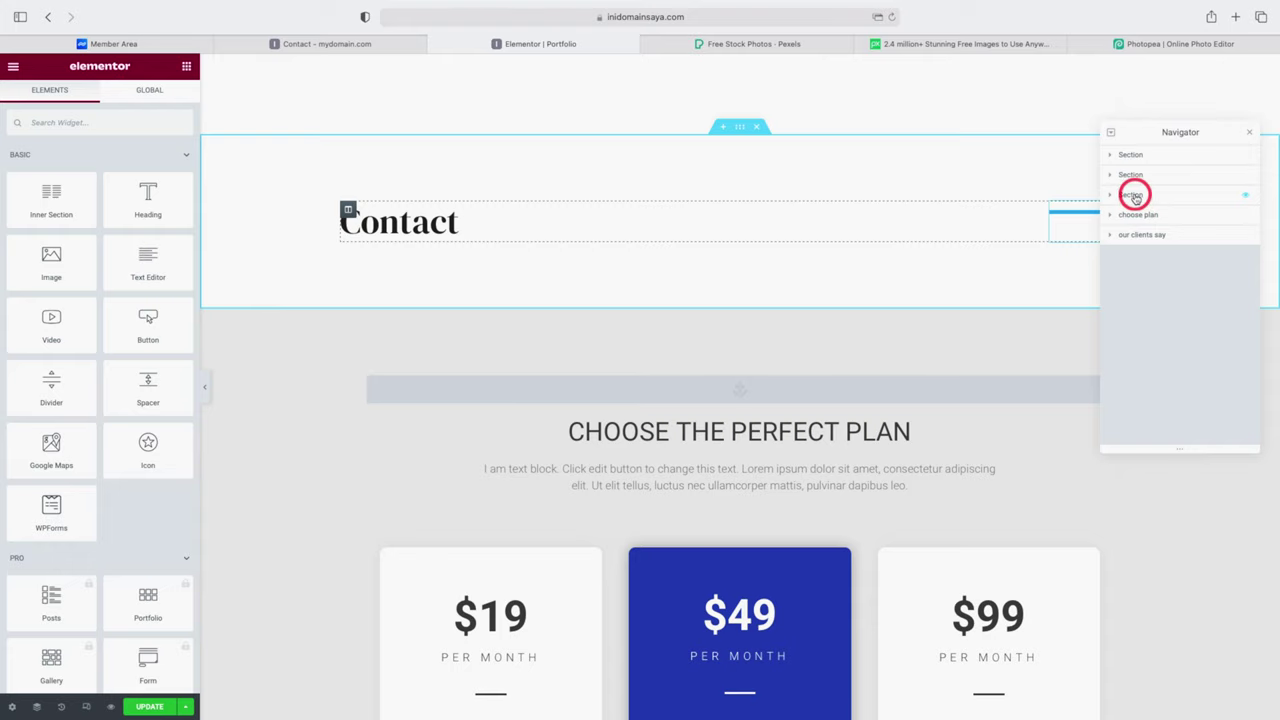
Step: Move the Contact section below the Our Clients Say testimonials and close the Navigator
click(1135, 197)
drag(1135, 195, 1131, 268)
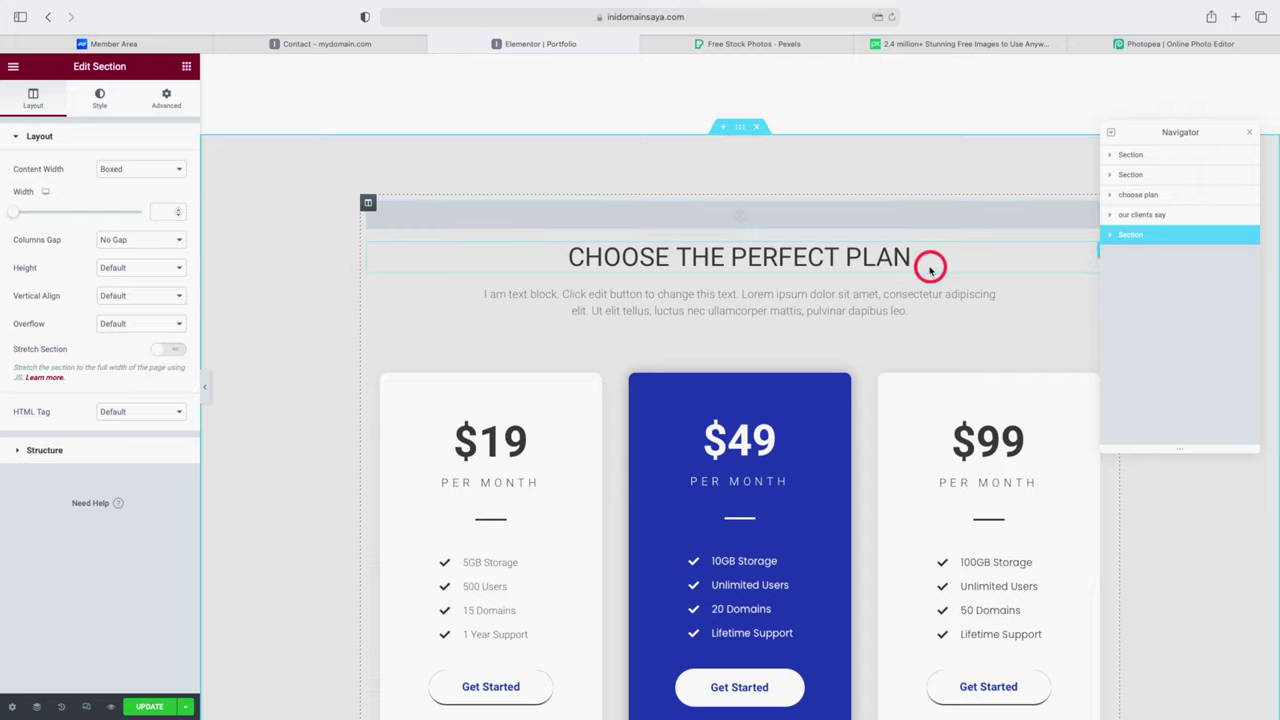
scroll(929, 266, up, 2)
scroll(929, 266, down, 10)
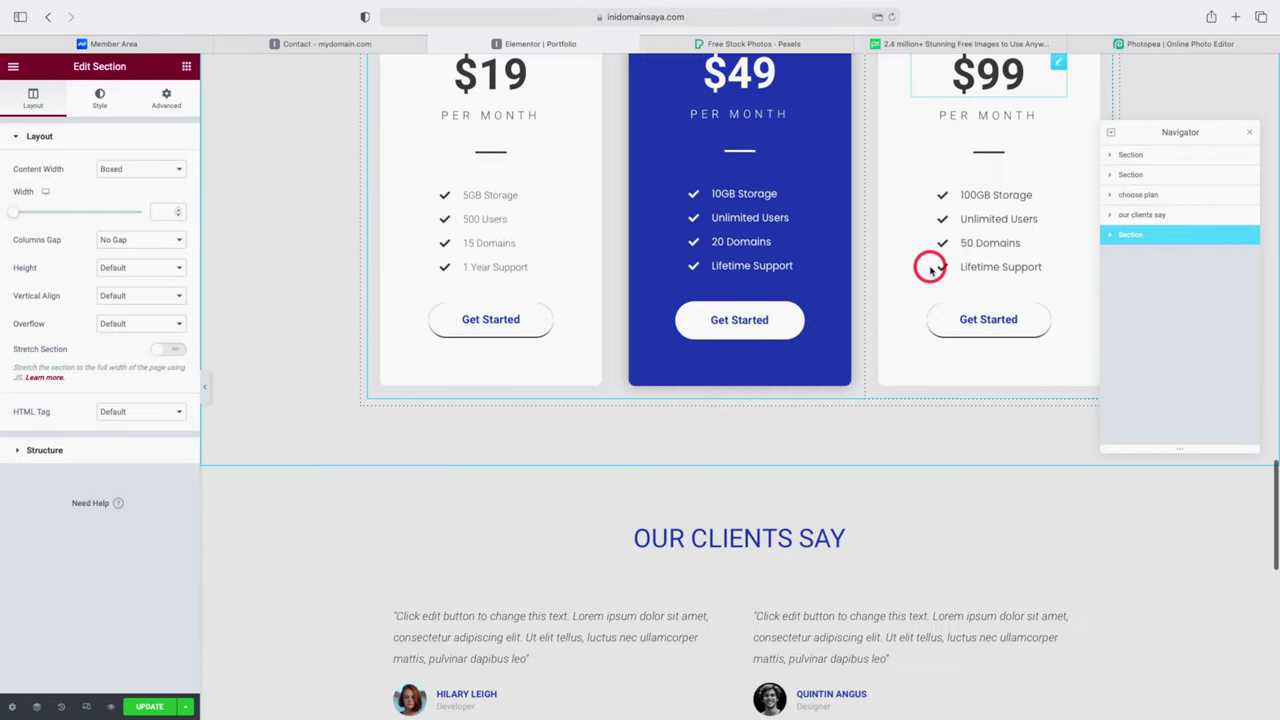
scroll(929, 266, down, 3)
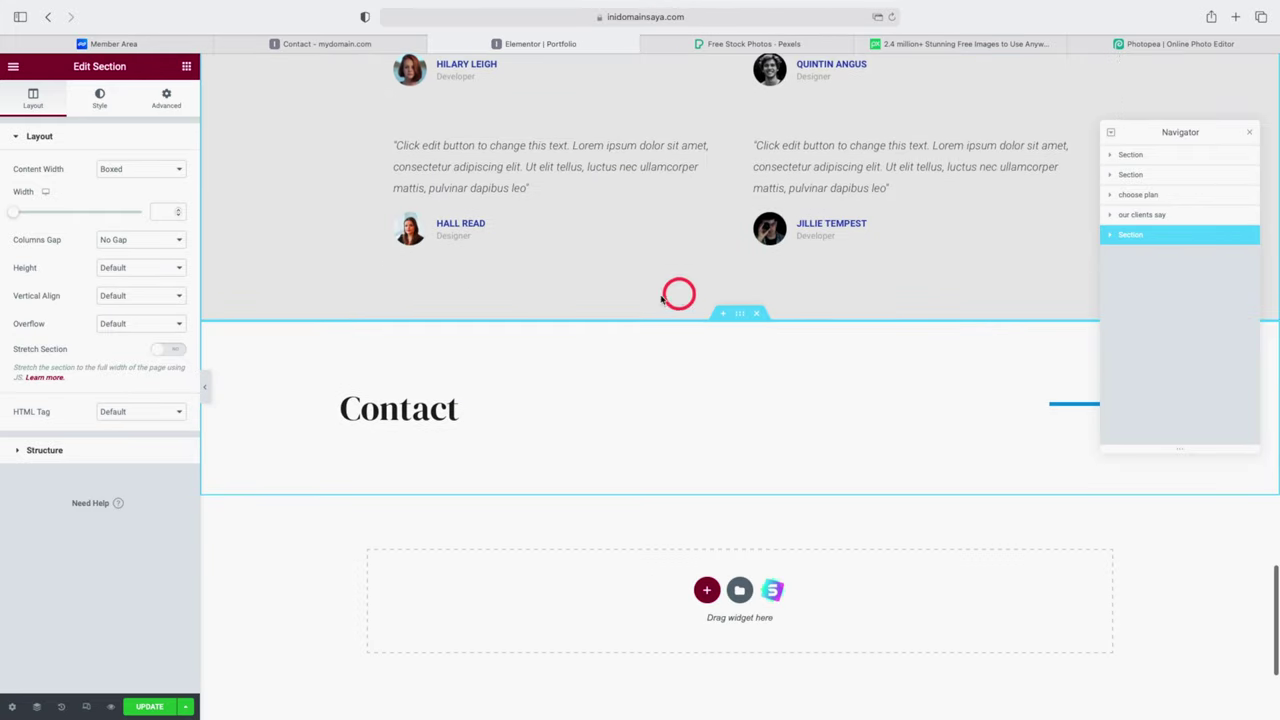
click(1249, 132)
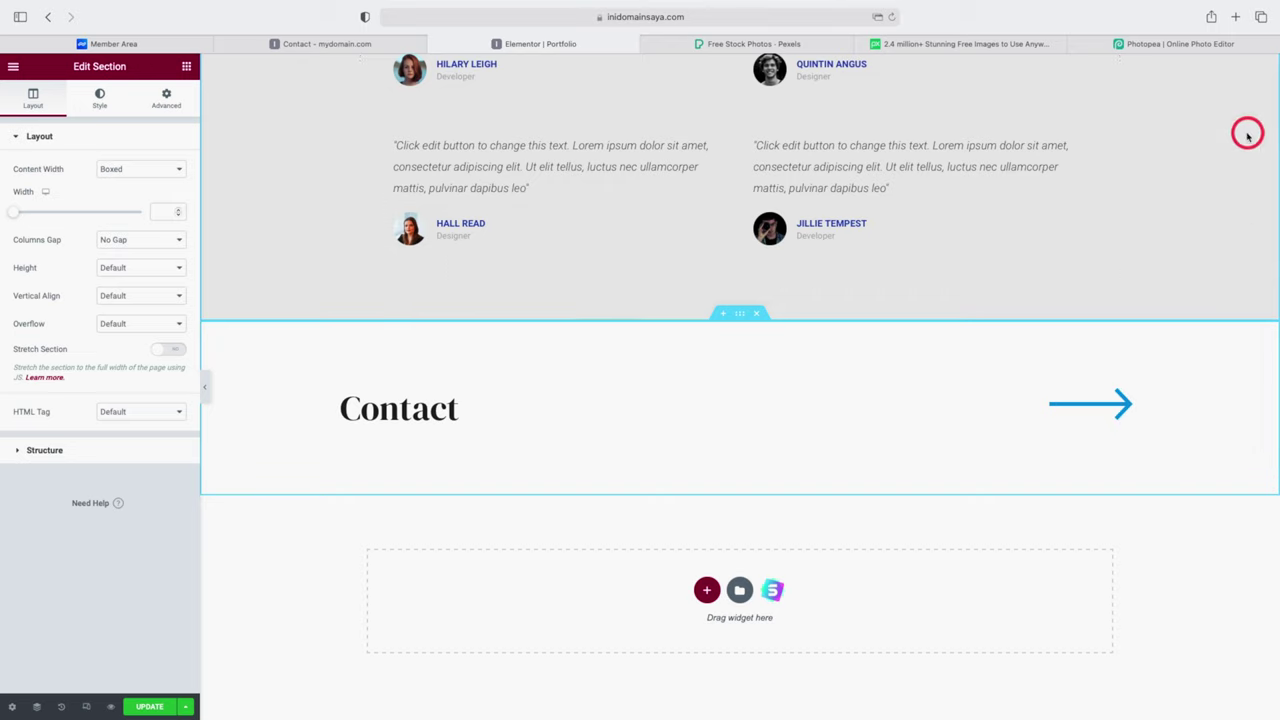
scroll(371, 376, up, 3)
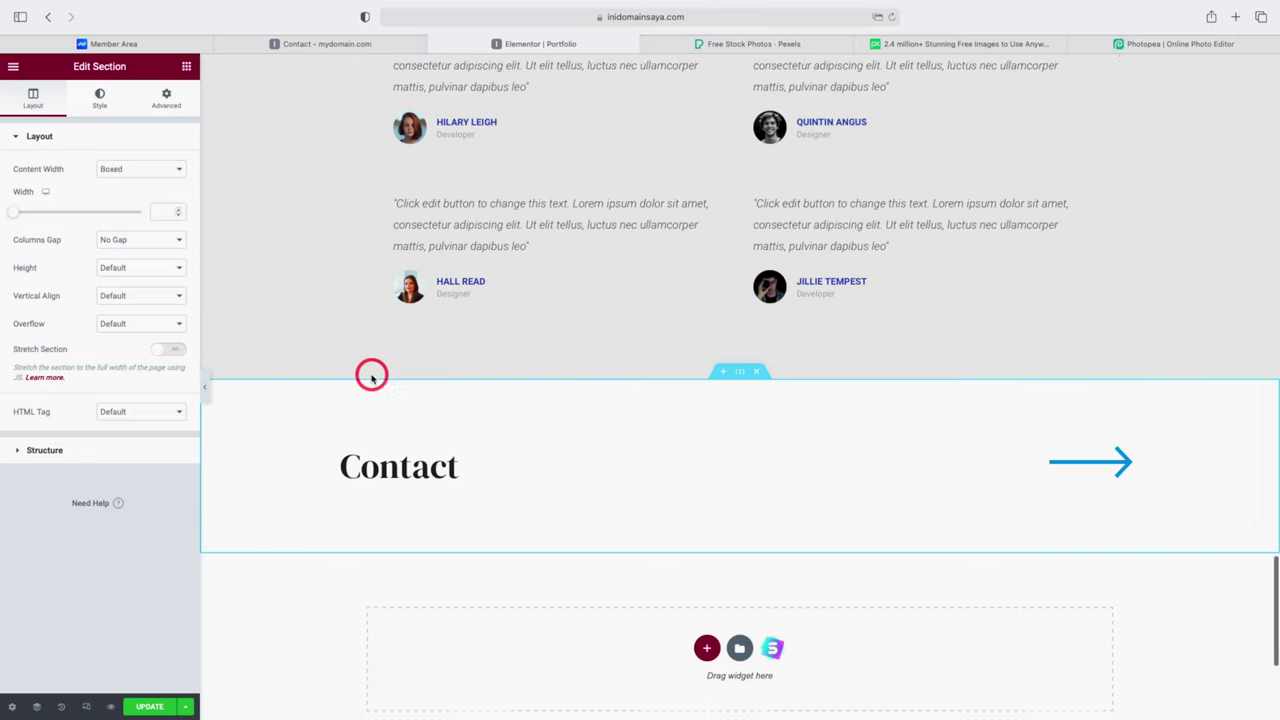
scroll(371, 376, up, 15)
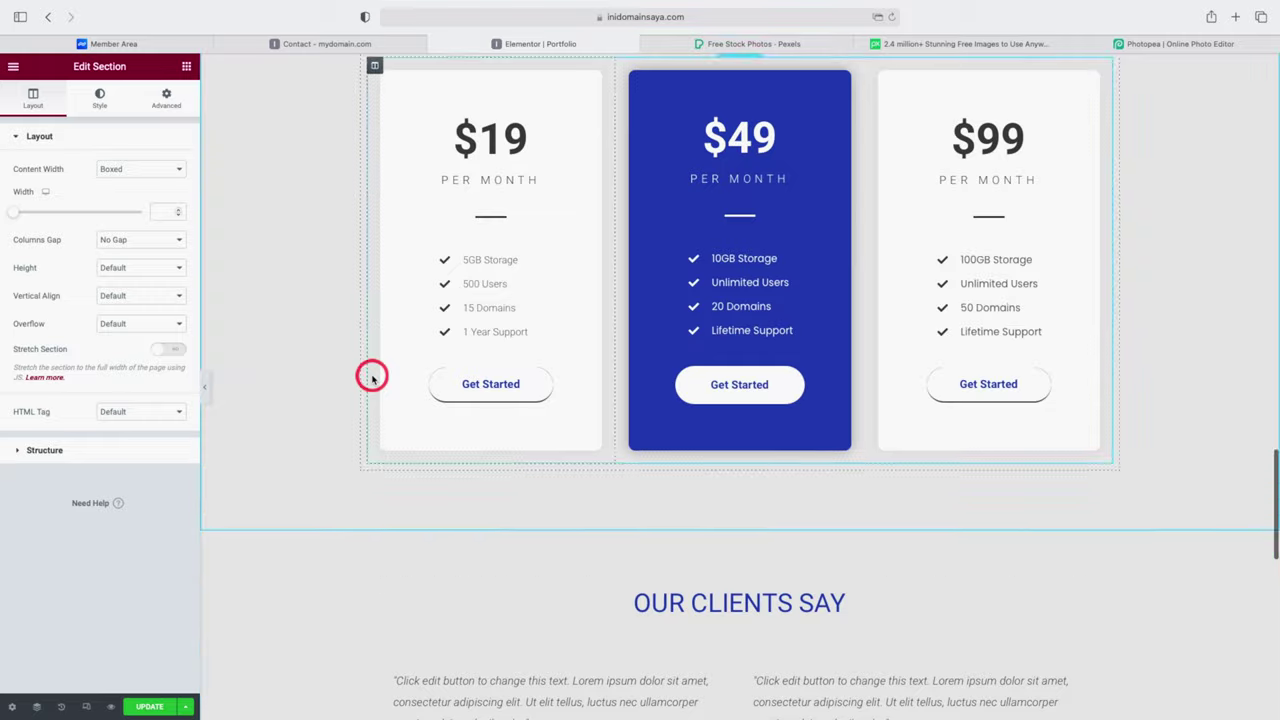
scroll(371, 376, up, 10)
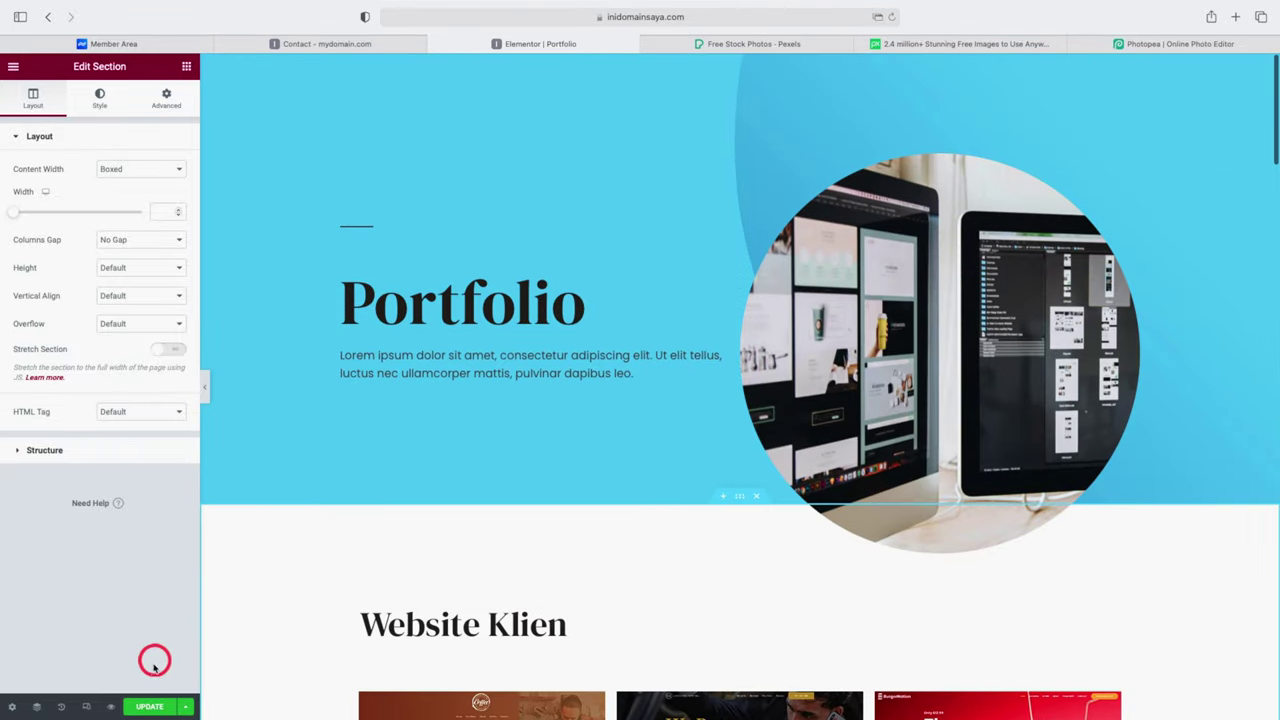
Step: Update the Portfolio page, preview it live, and follow its Contact arrow to the Contact page
click(146, 707)
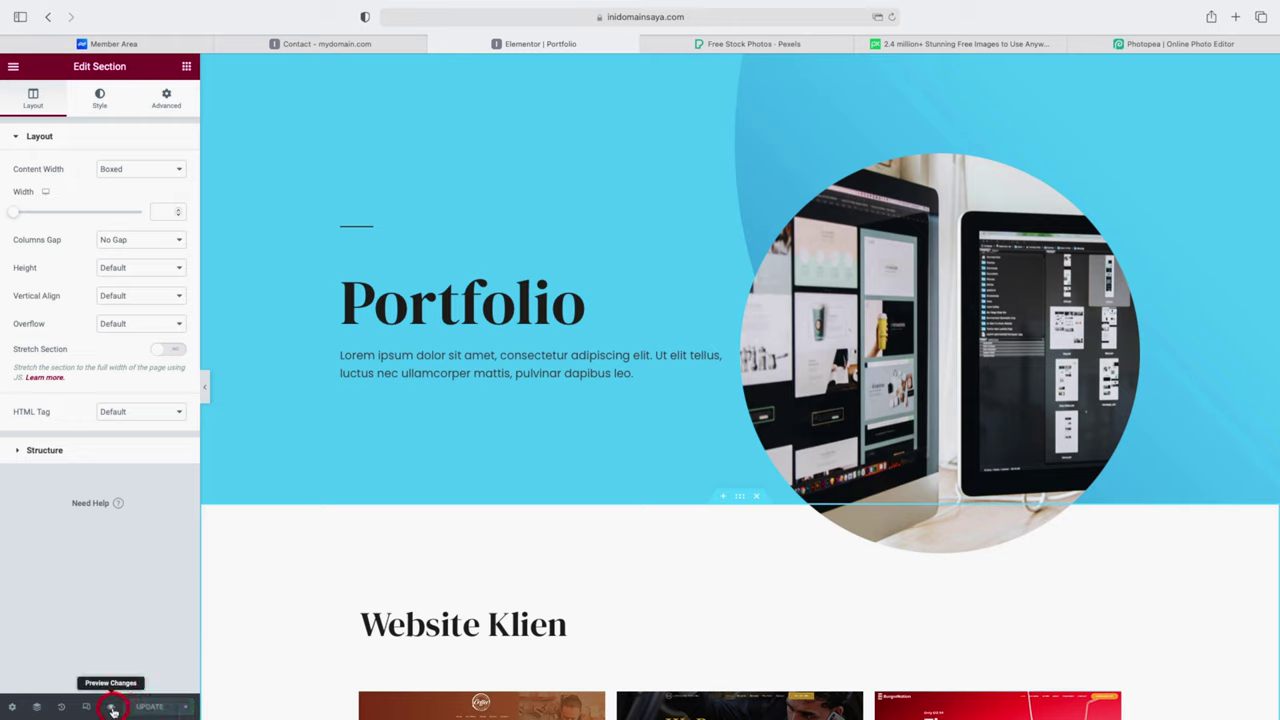
click(110, 707)
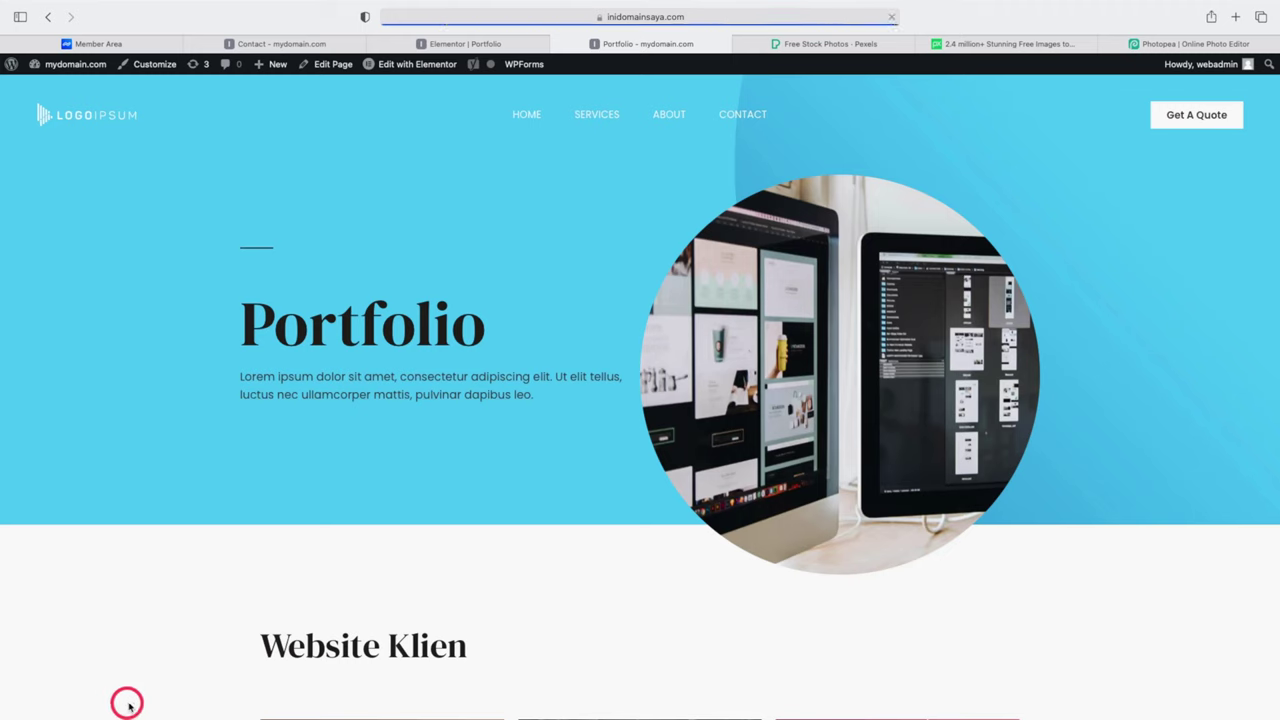
scroll(443, 648, down, 15)
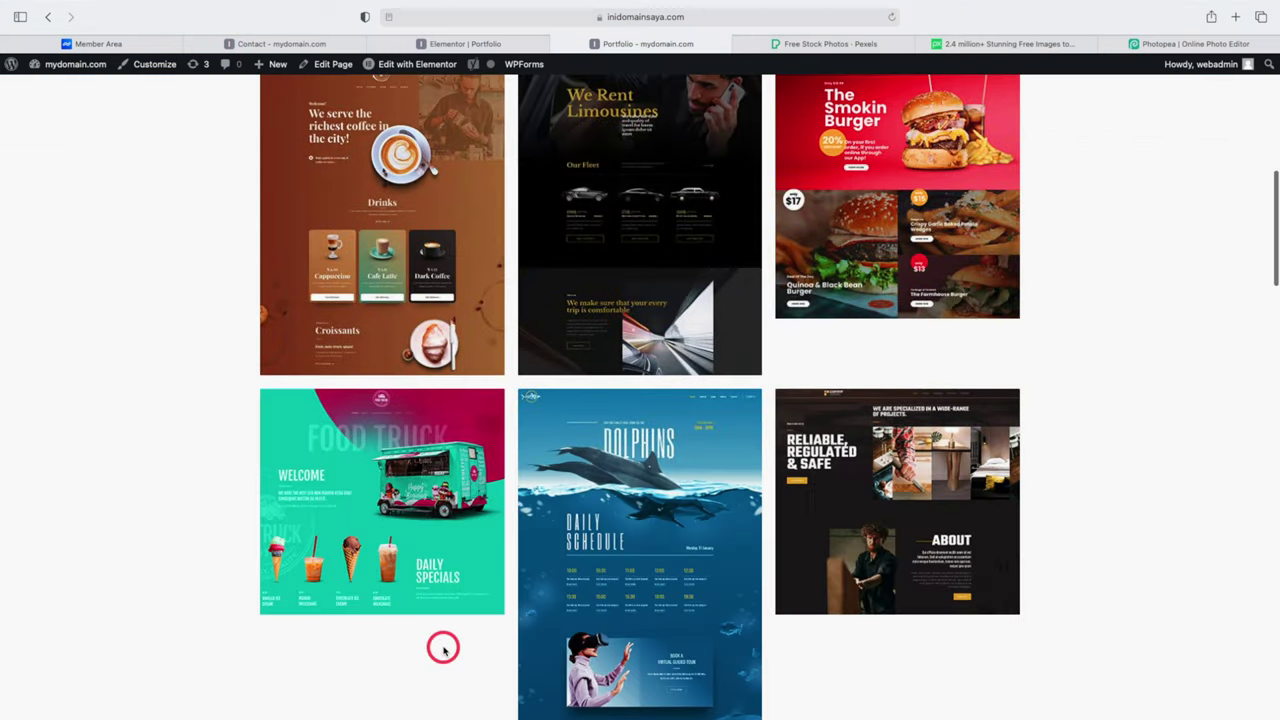
scroll(443, 648, down, 10)
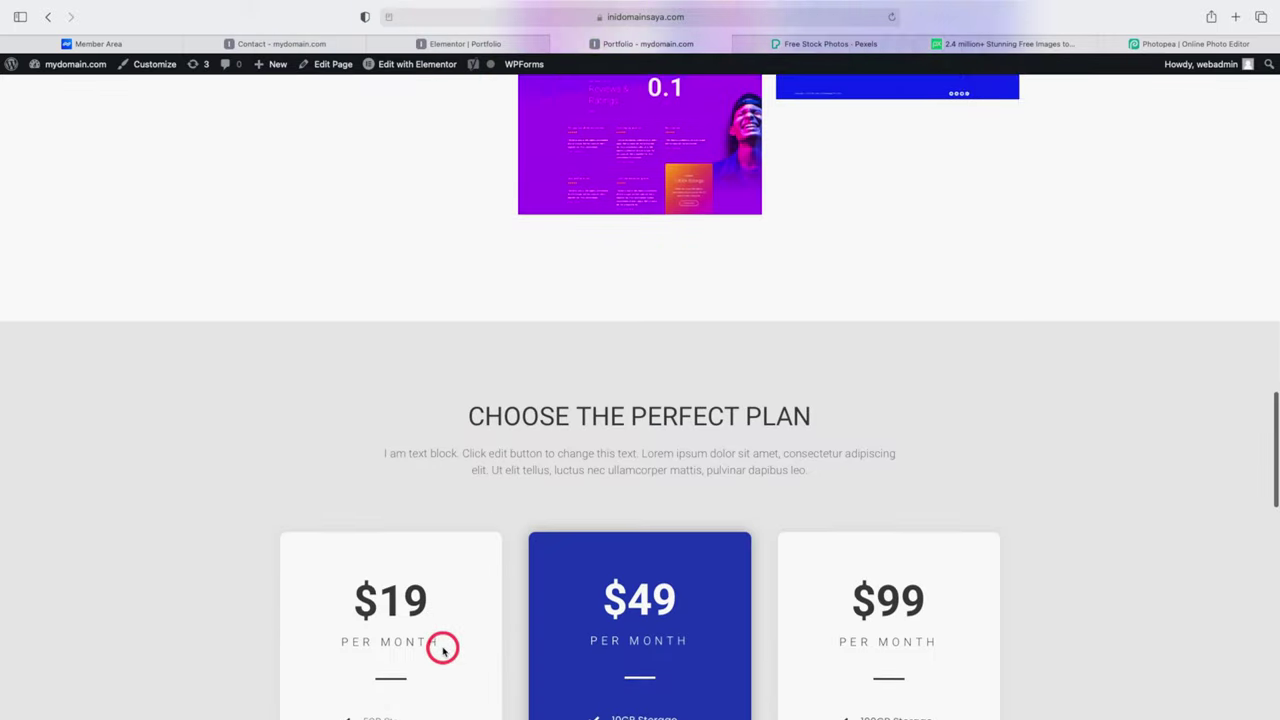
scroll(443, 650, down, 7)
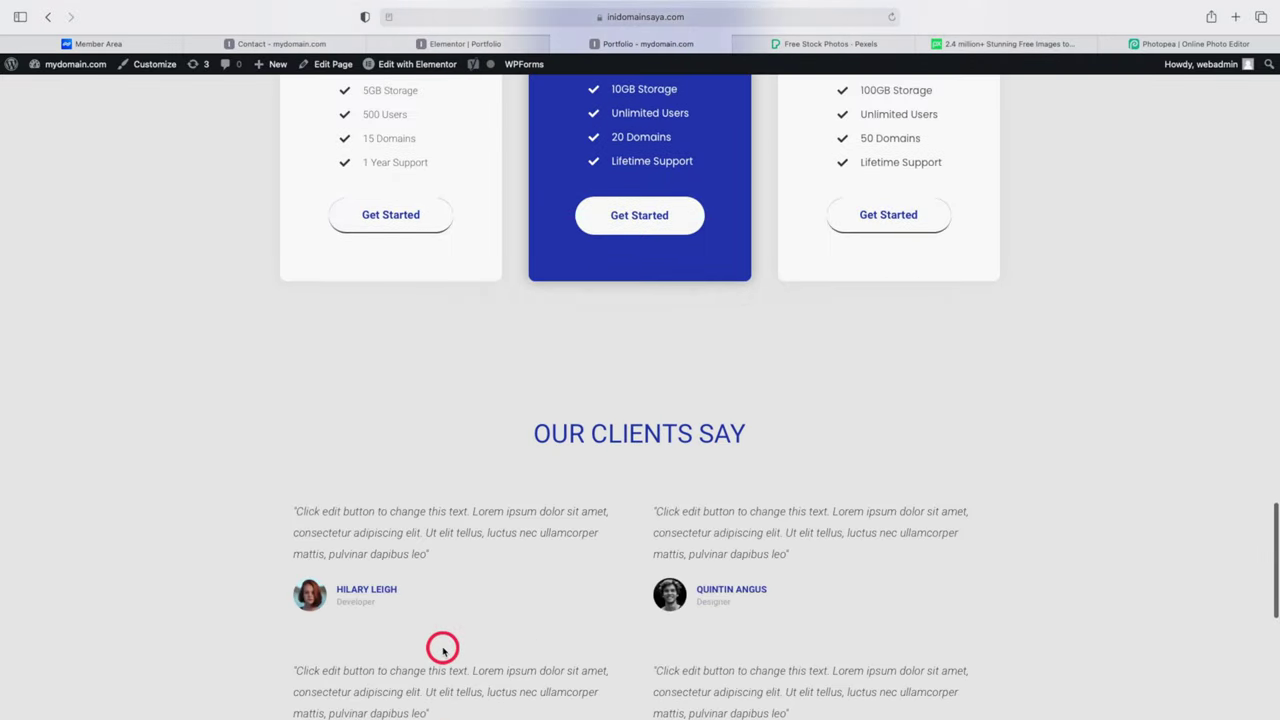
scroll(443, 649, down, 3)
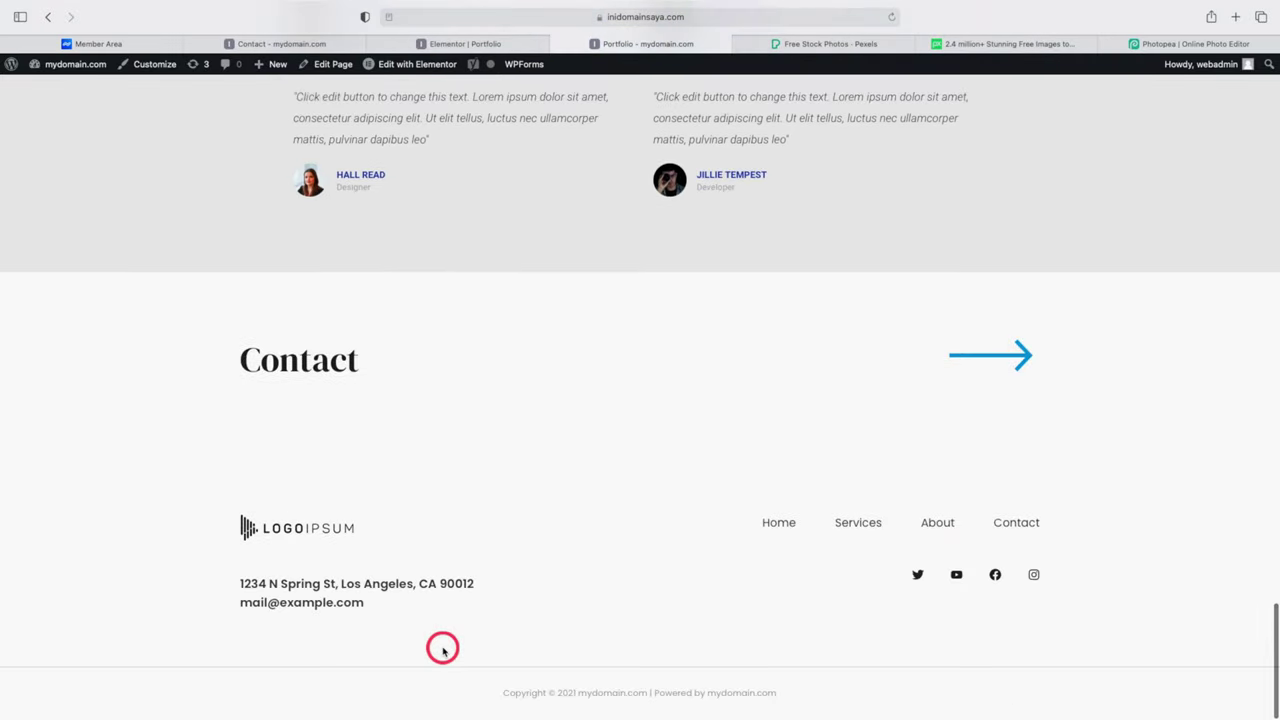
click(980, 352)
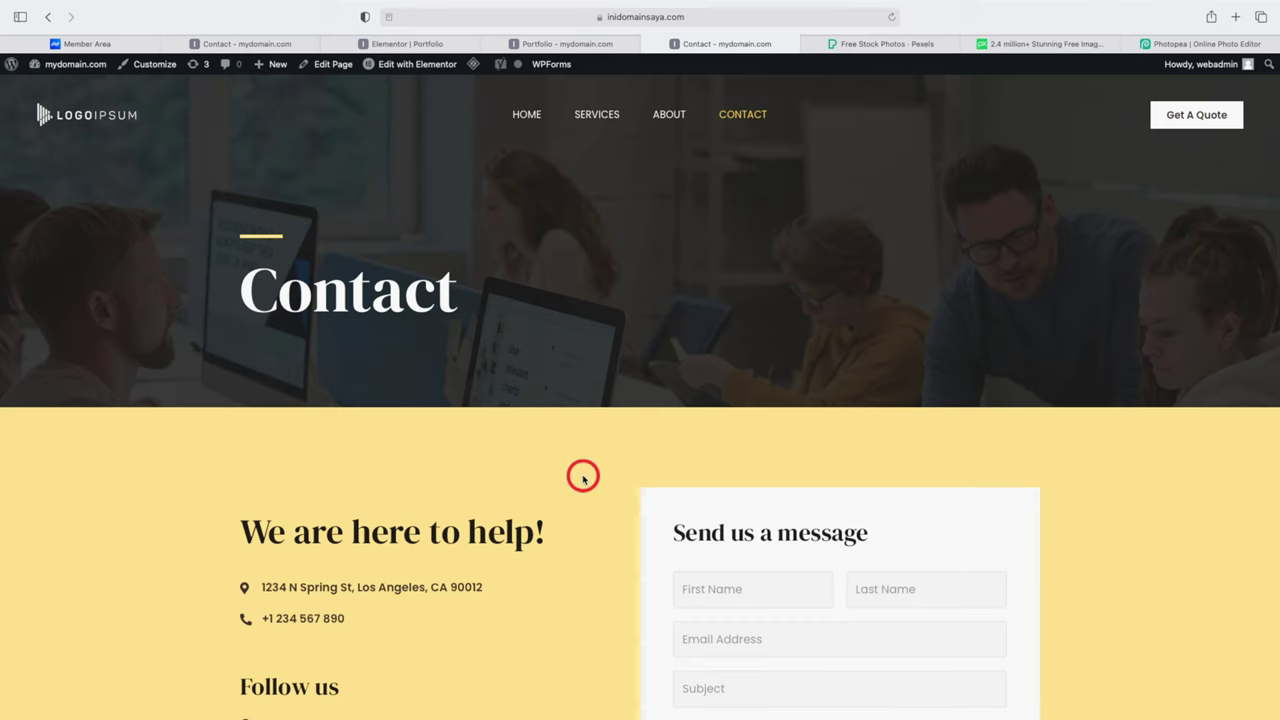
Step: Close the Photopea, free images, team photos, live preview and Elementor editor tabs
scroll(583, 477, down, 6)
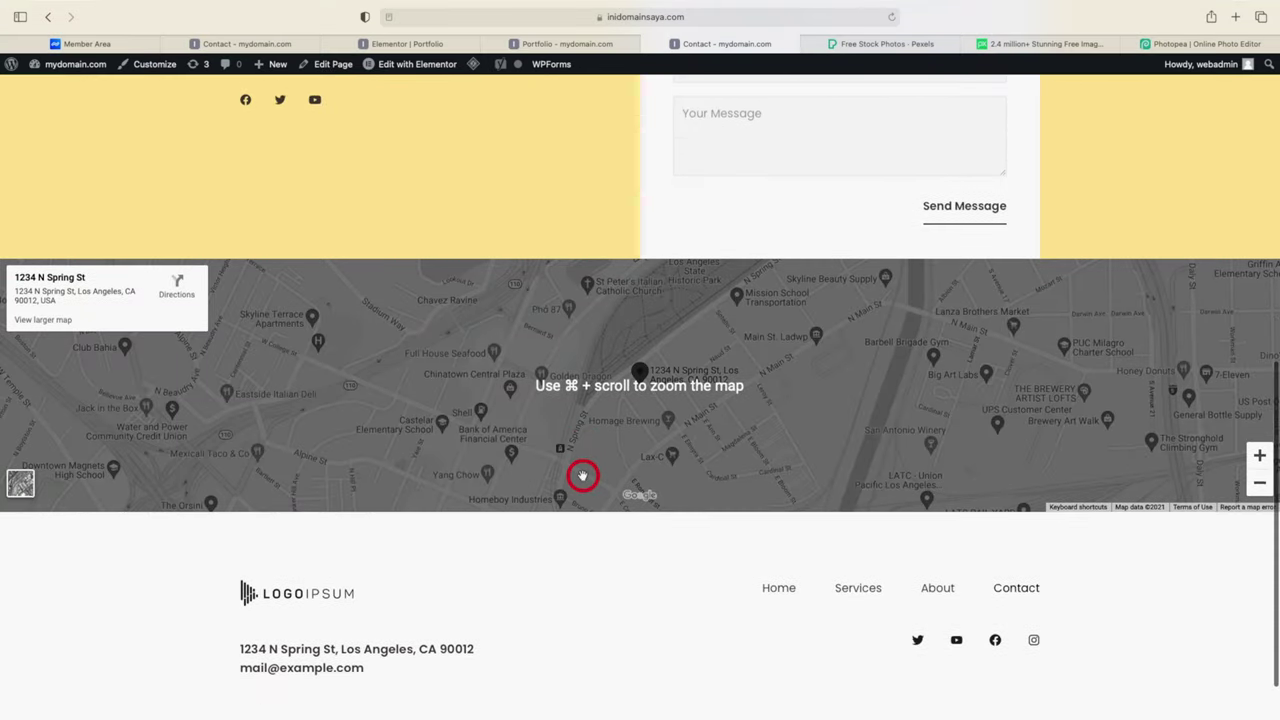
scroll(583, 477, up, 7)
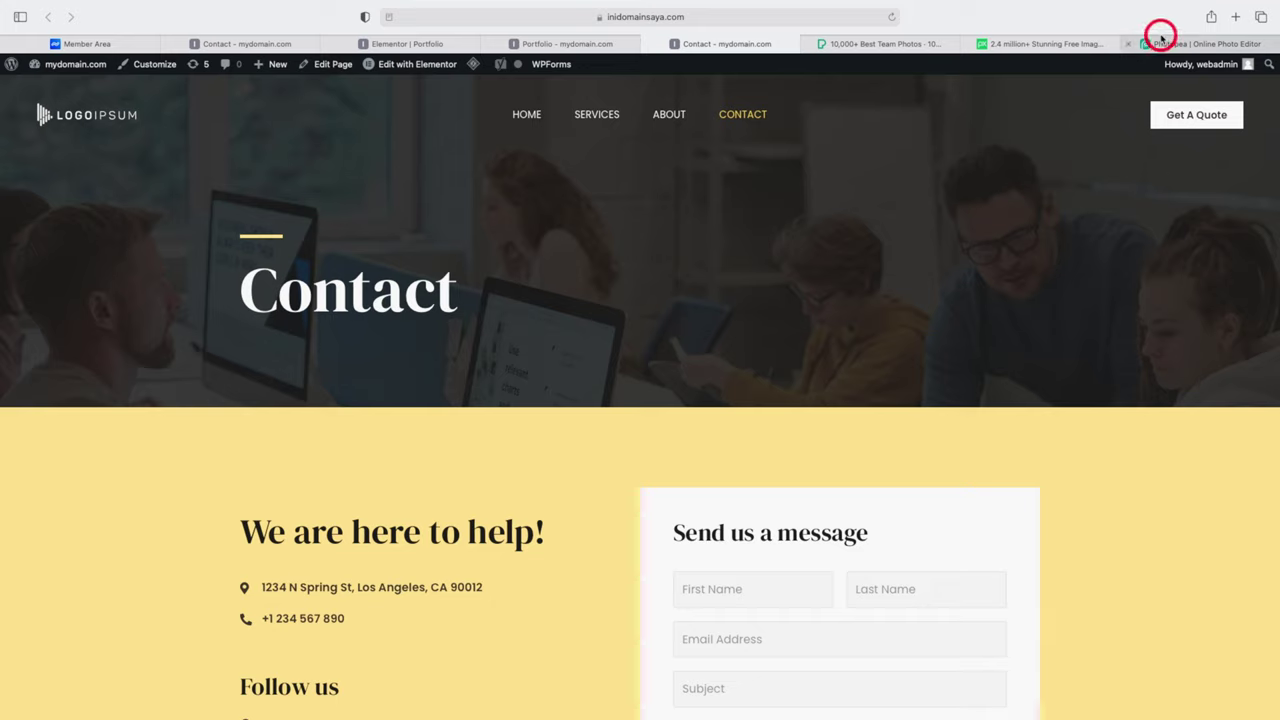
click(1127, 43)
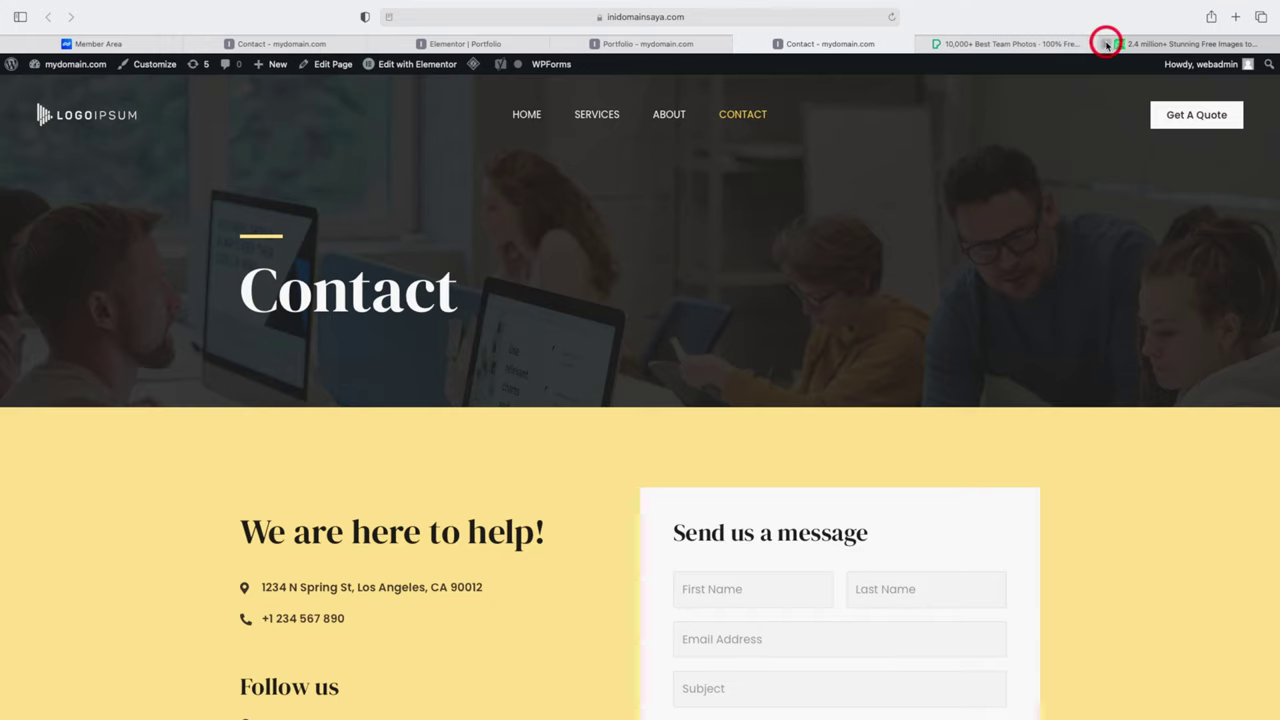
click(1094, 43)
click(1077, 43)
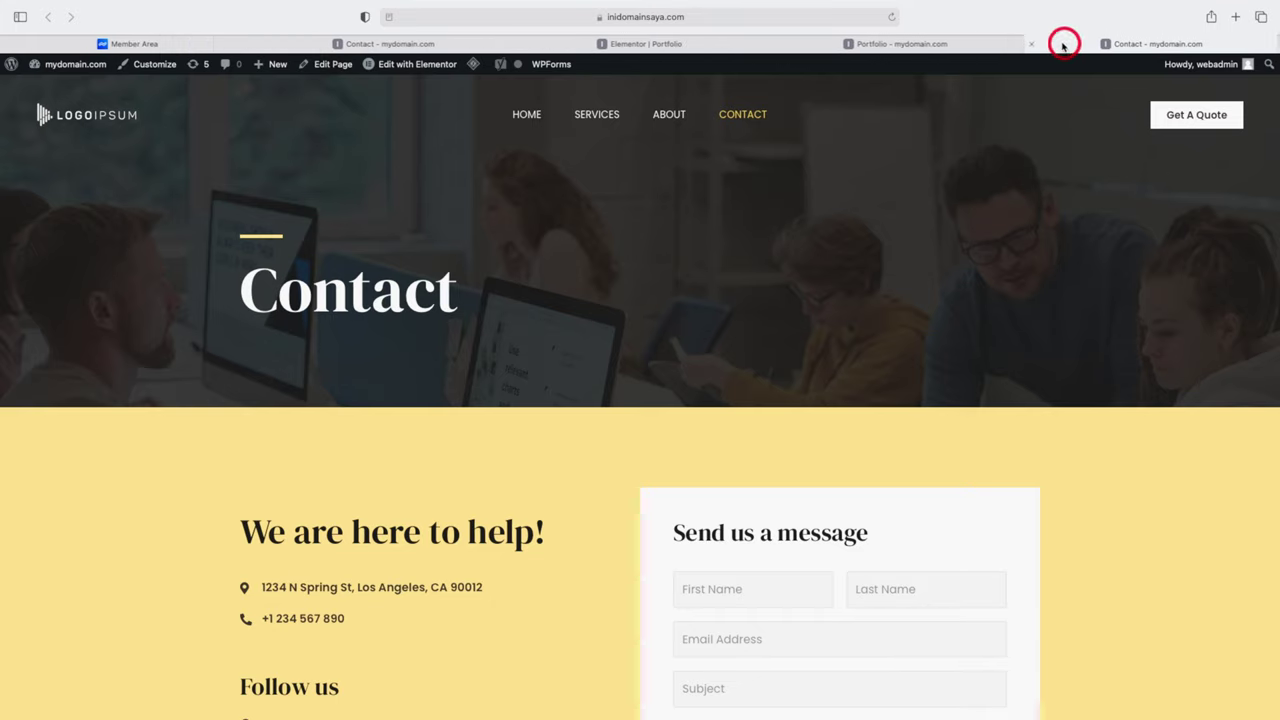
click(1034, 44)
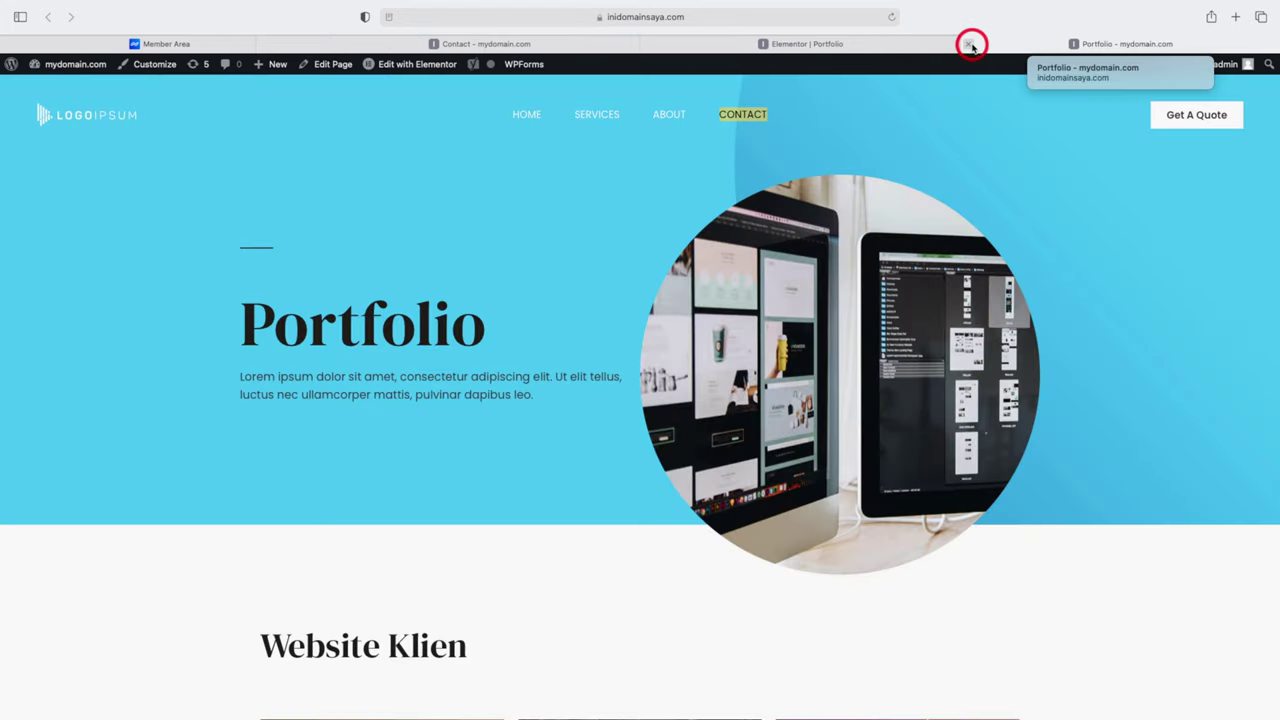
click(969, 44)
click(858, 45)
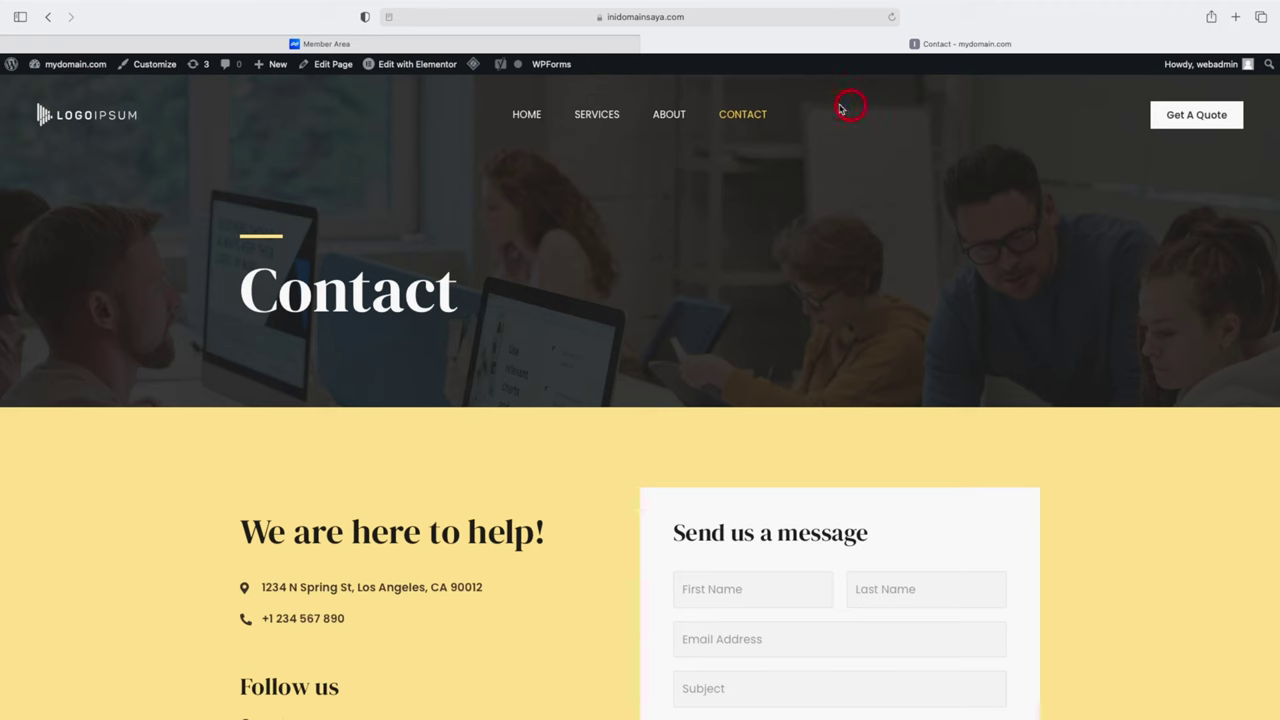
mouse_move(72, 75)
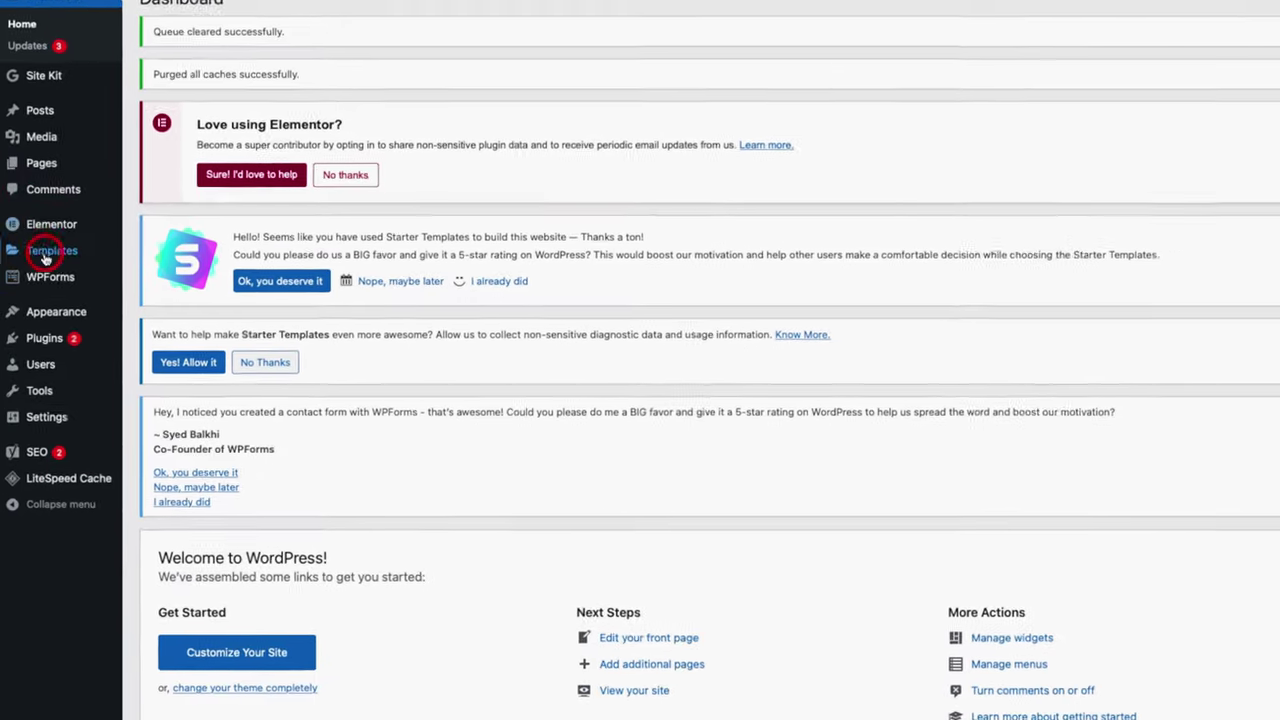
Step: Add Portfolio as a top-level menu item between Services and About, and save the Navigation menu
mouse_move(38, 368)
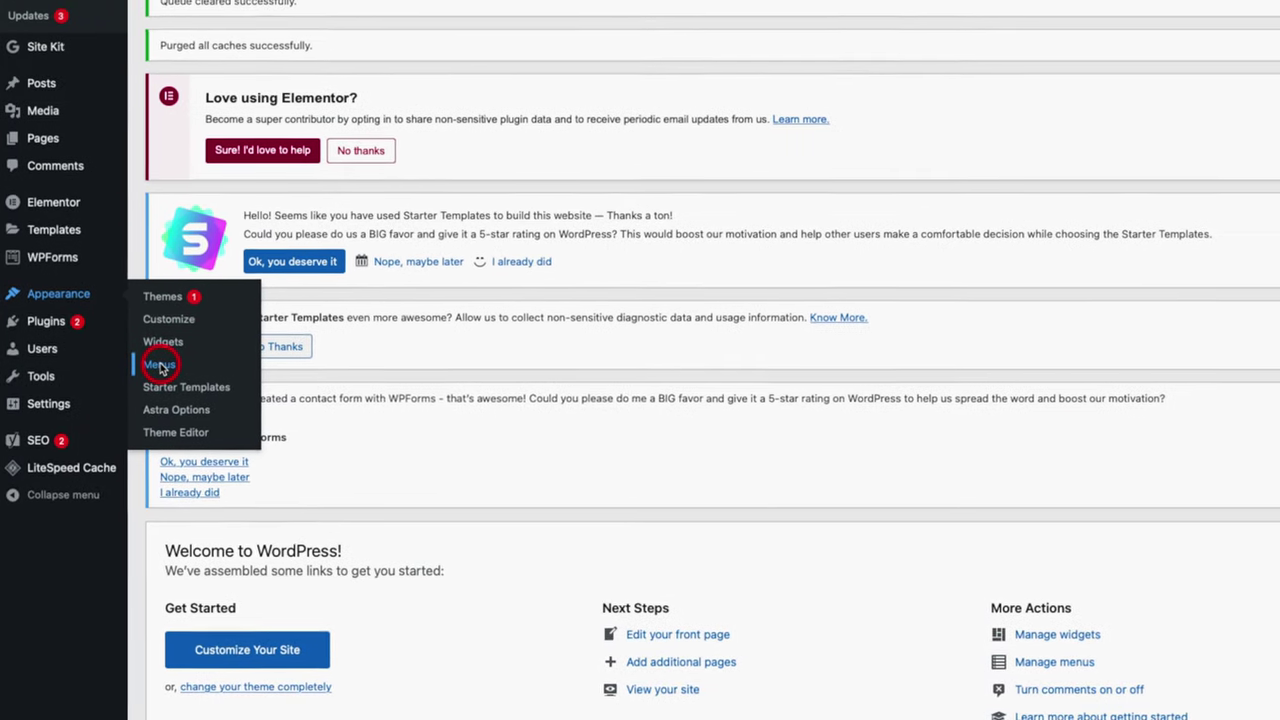
click(160, 366)
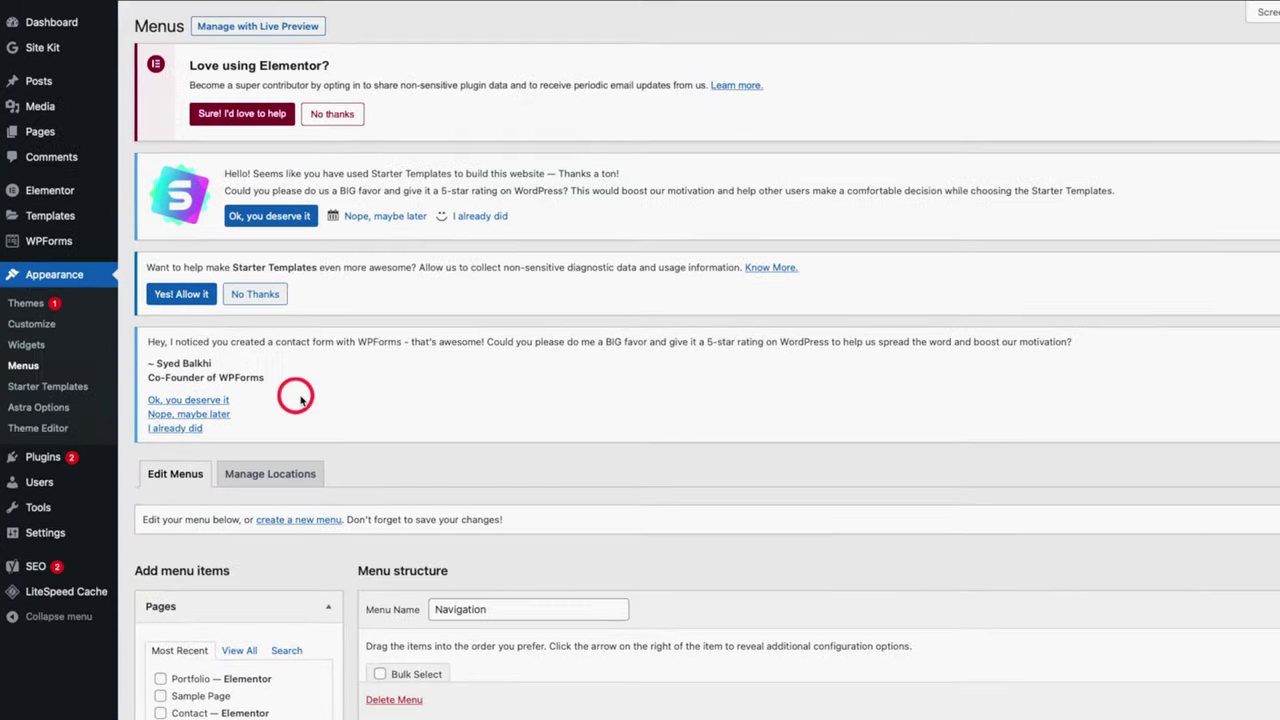
scroll(300, 400, down, 5)
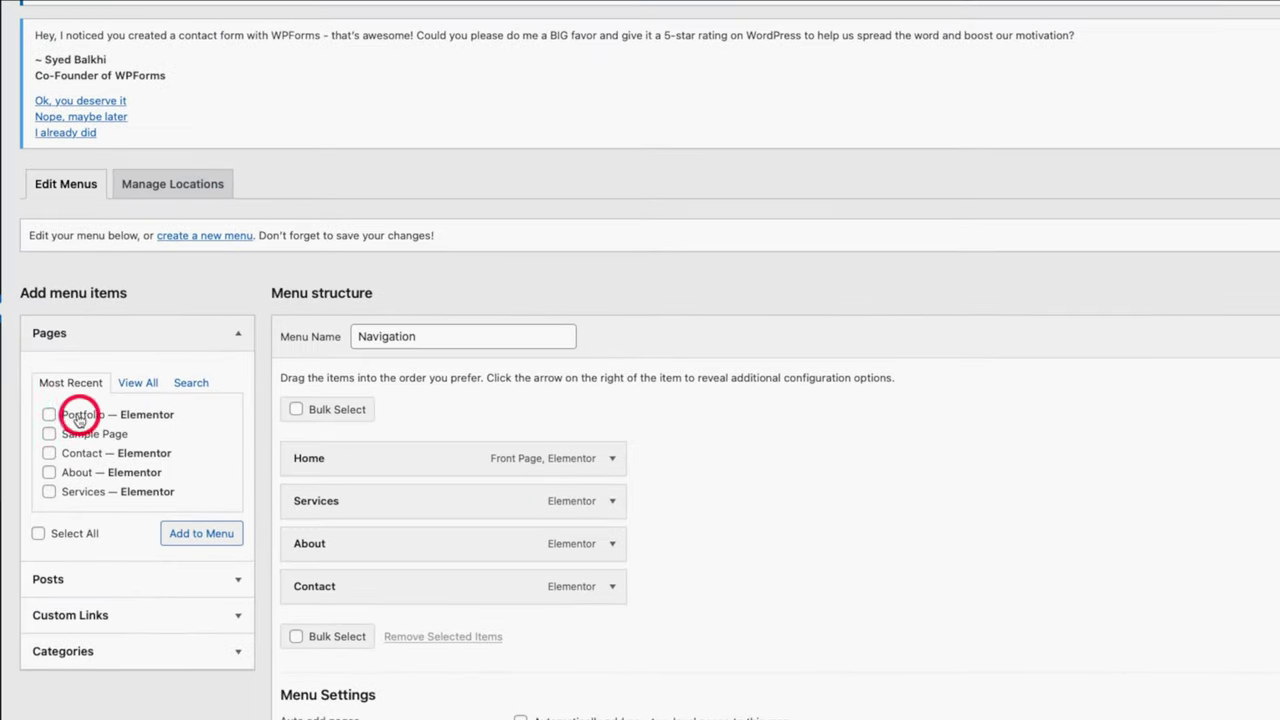
click(49, 415)
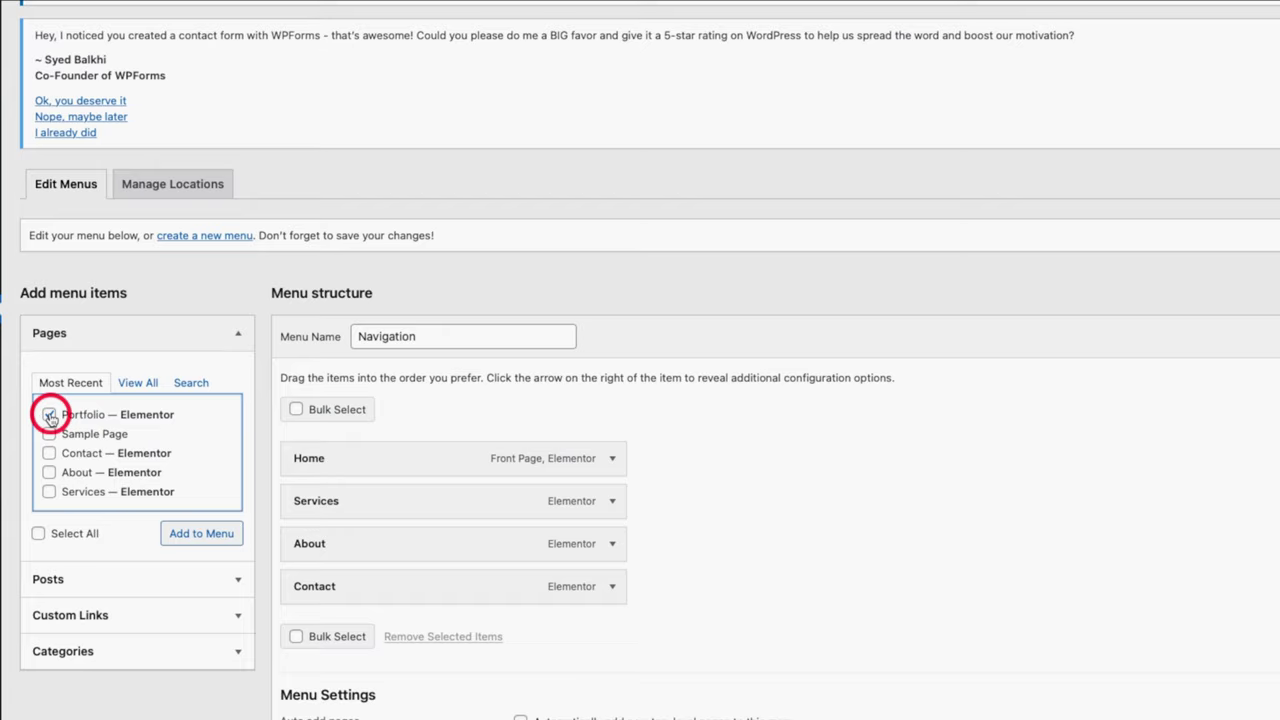
click(201, 535)
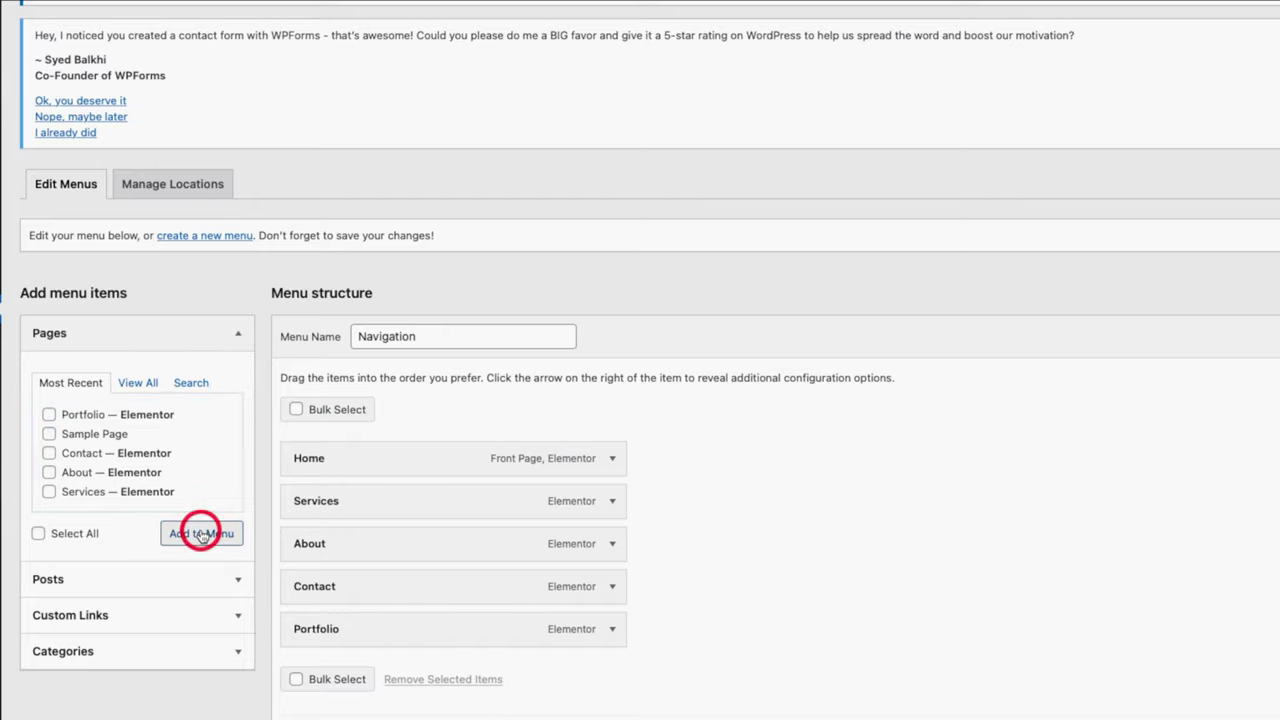
drag(326, 631, 417, 549)
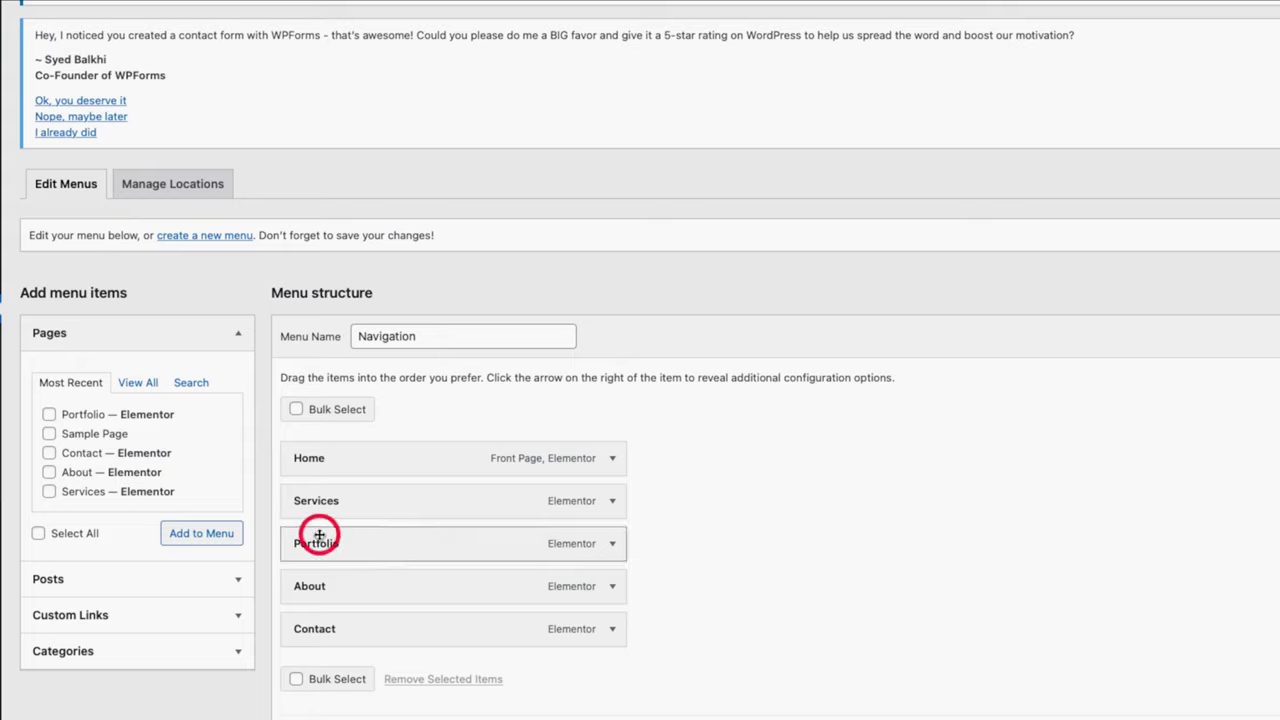
drag(320, 543, 395, 552)
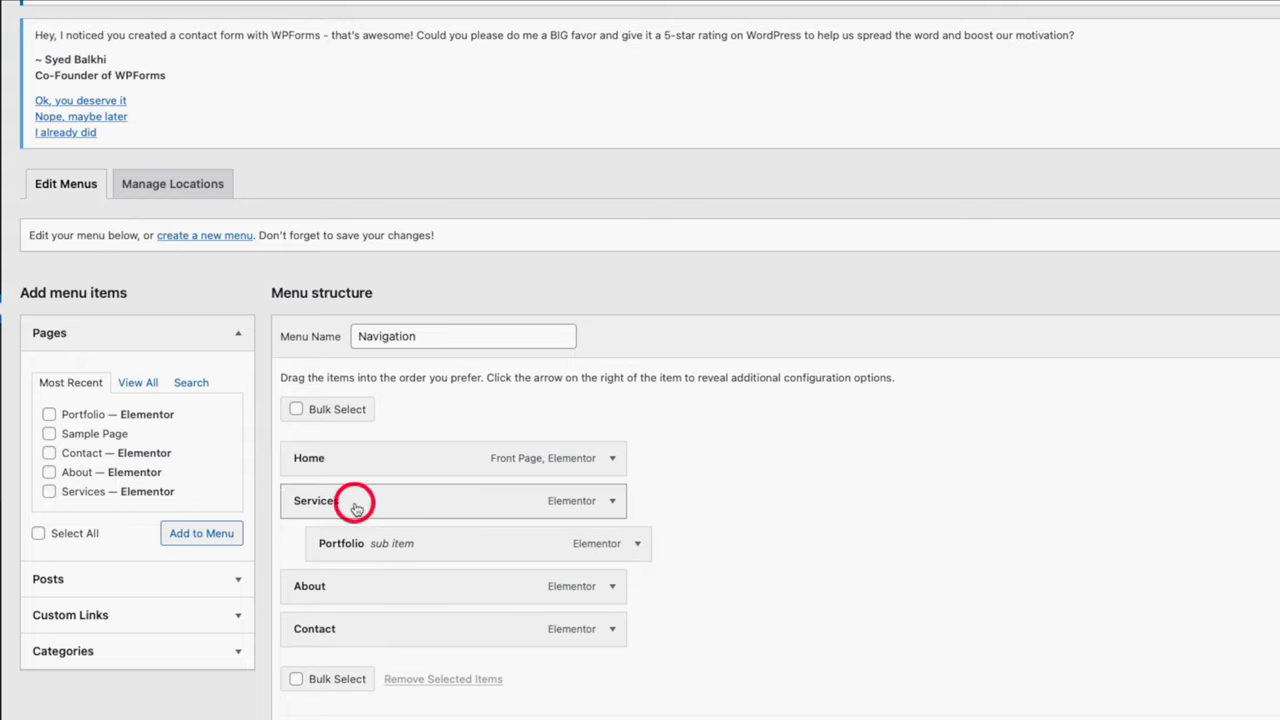
drag(376, 548, 350, 548)
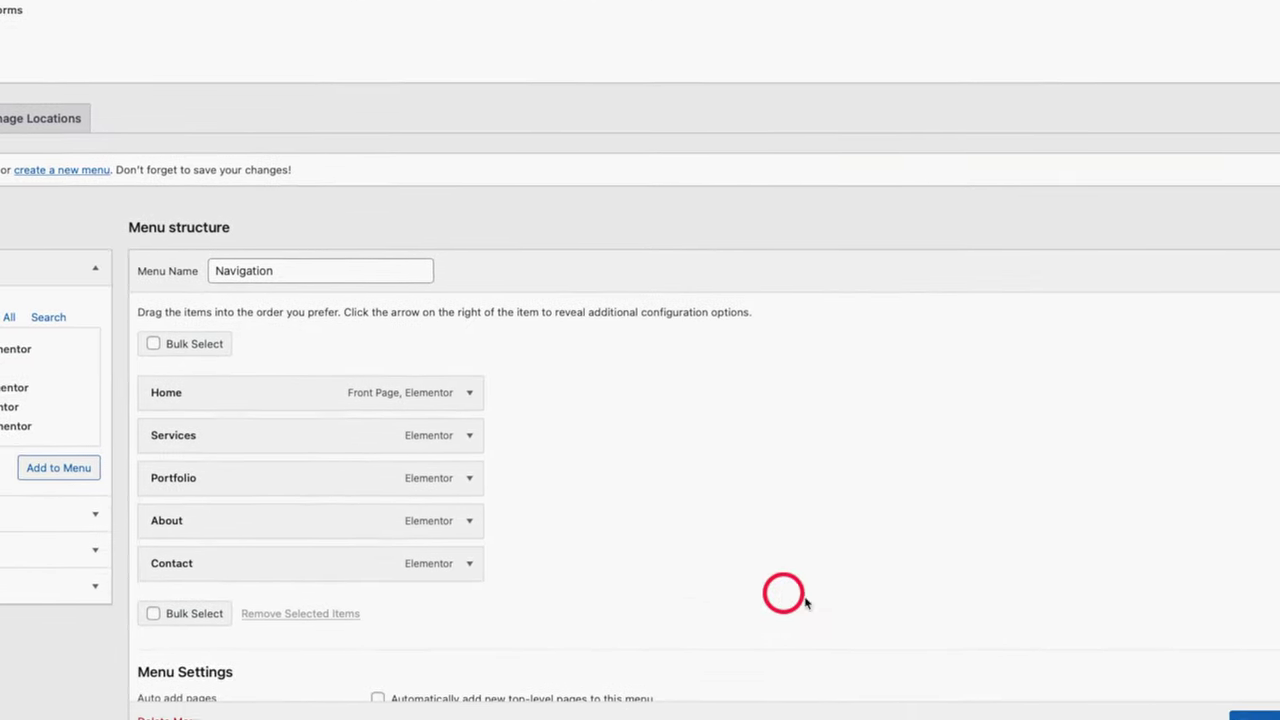
scroll(1160, 684, down, 3)
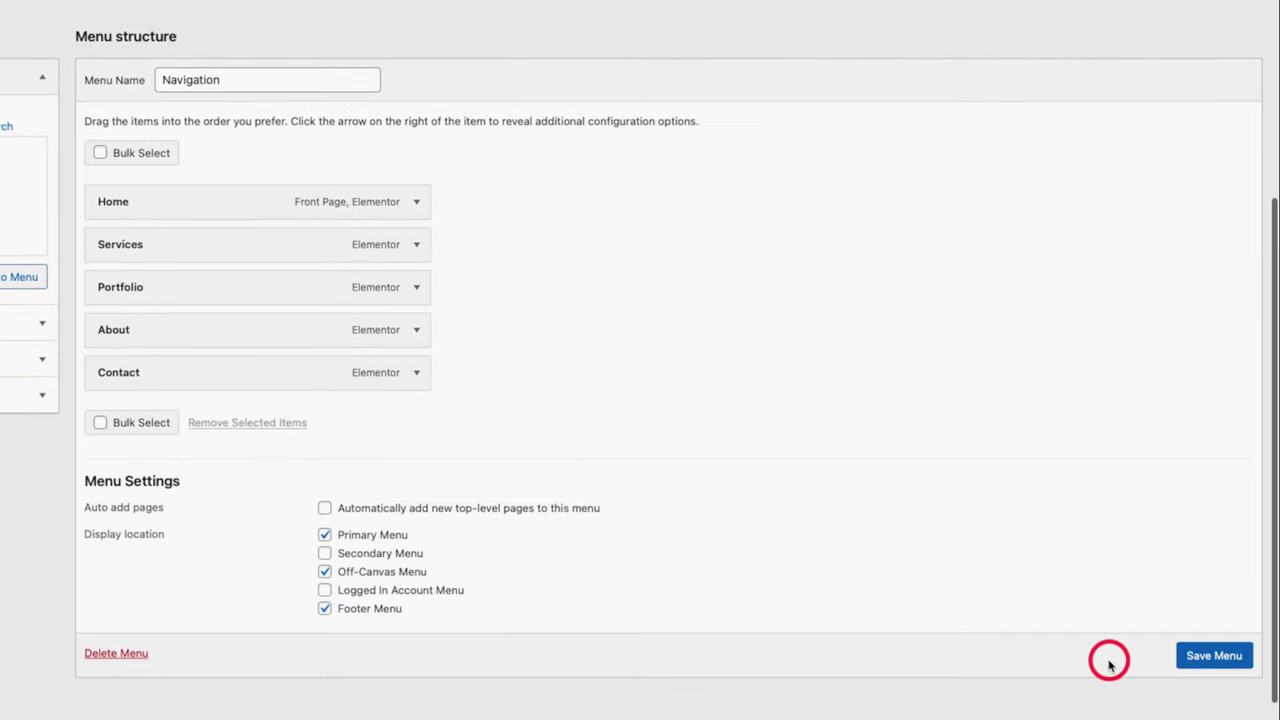
click(1201, 660)
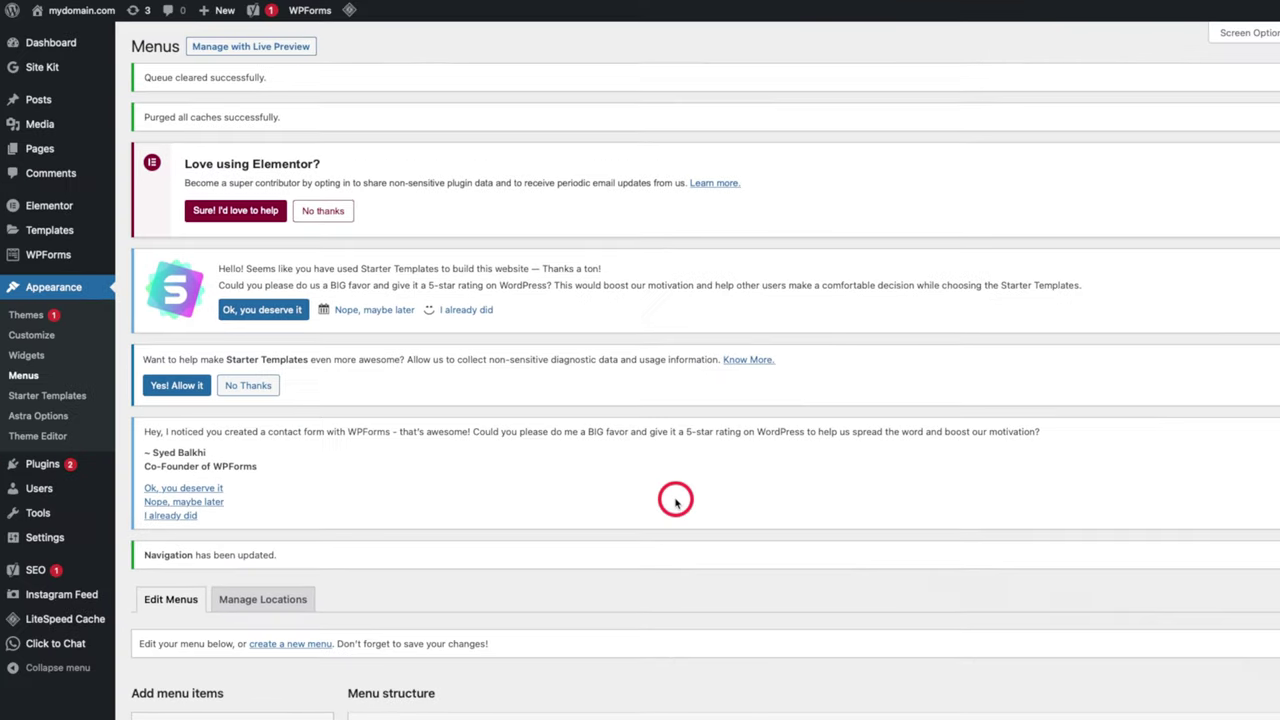
Step: Visit the live site, check the new Portfolio page from the header nav, and return home
mouse_move(79, 18)
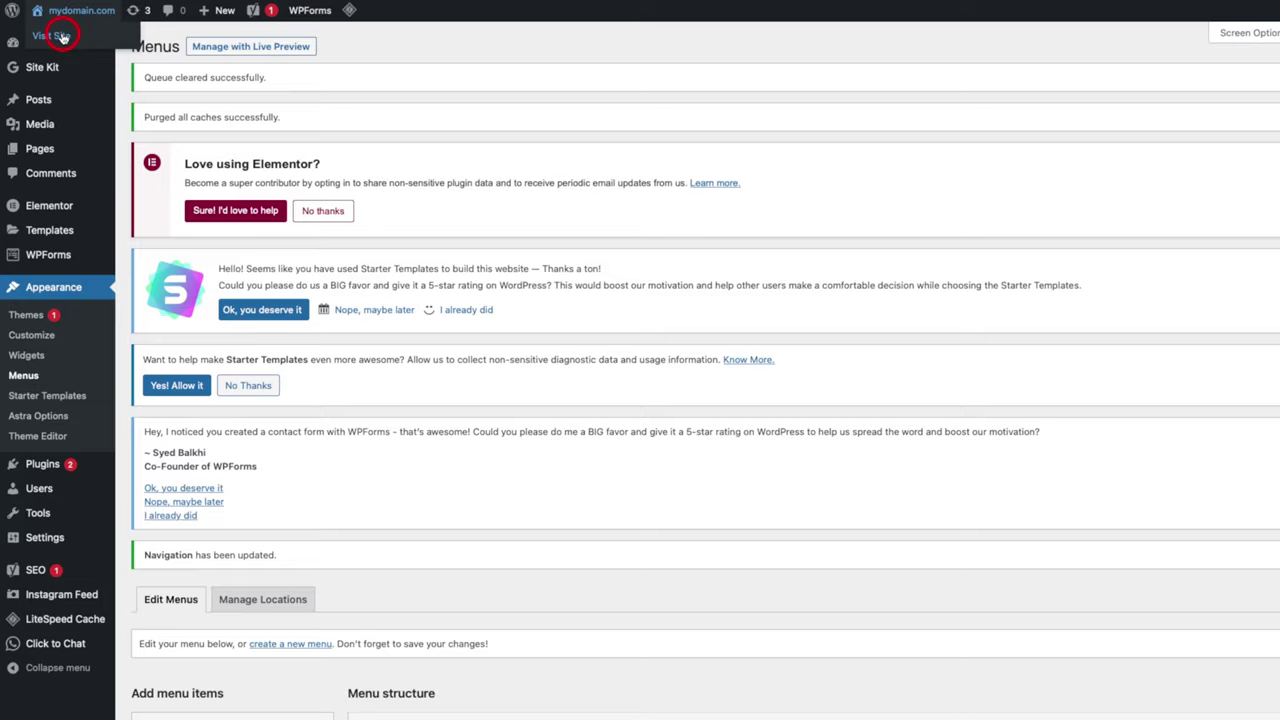
click(60, 36)
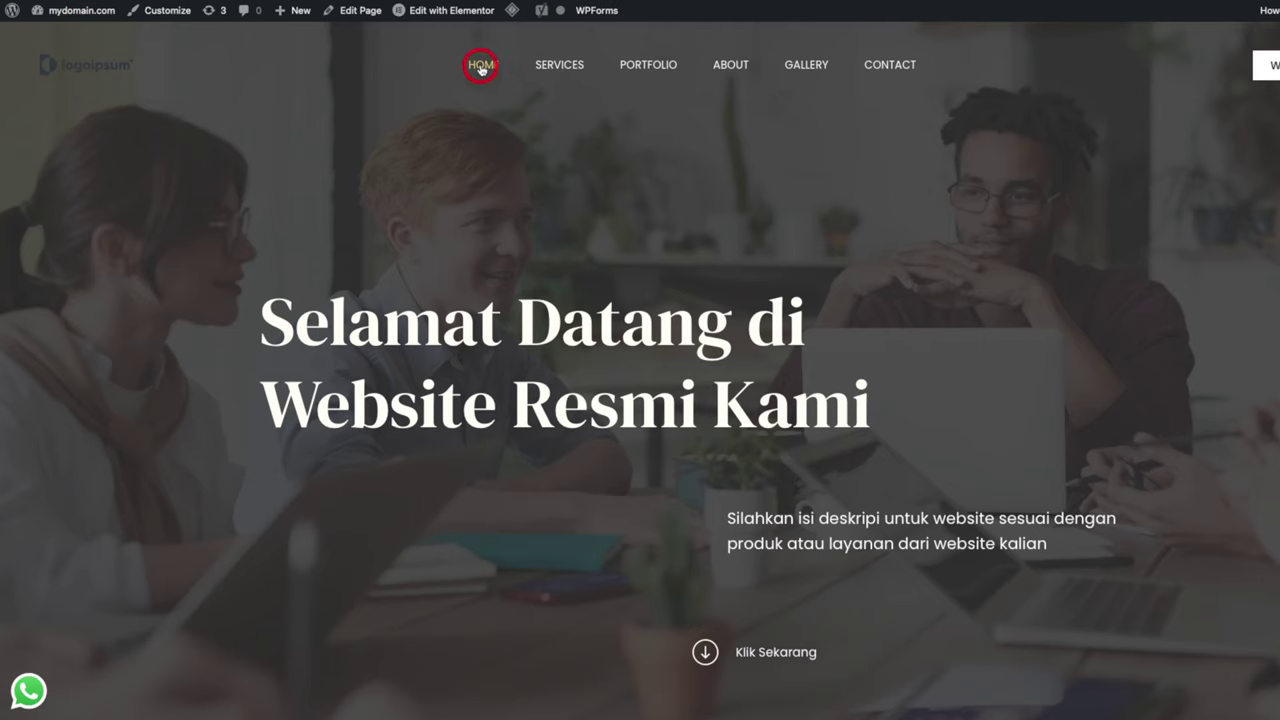
click(653, 68)
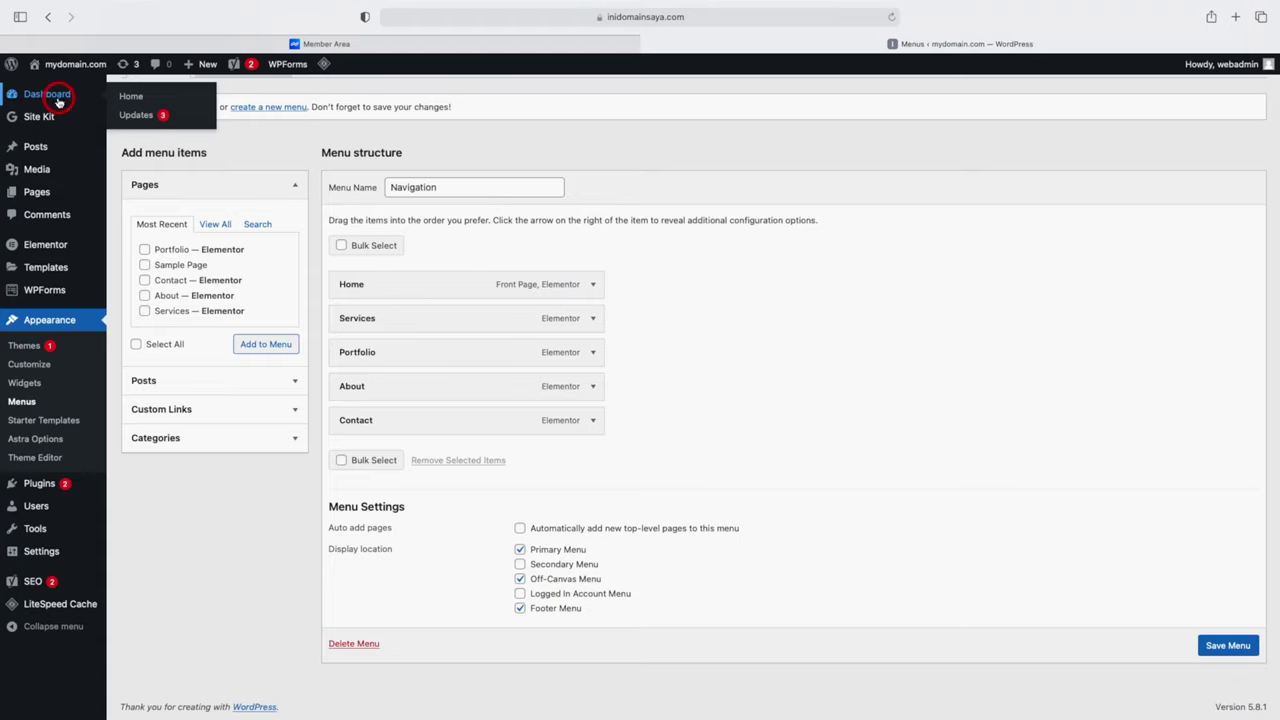
click(40, 347)
click(33, 359)
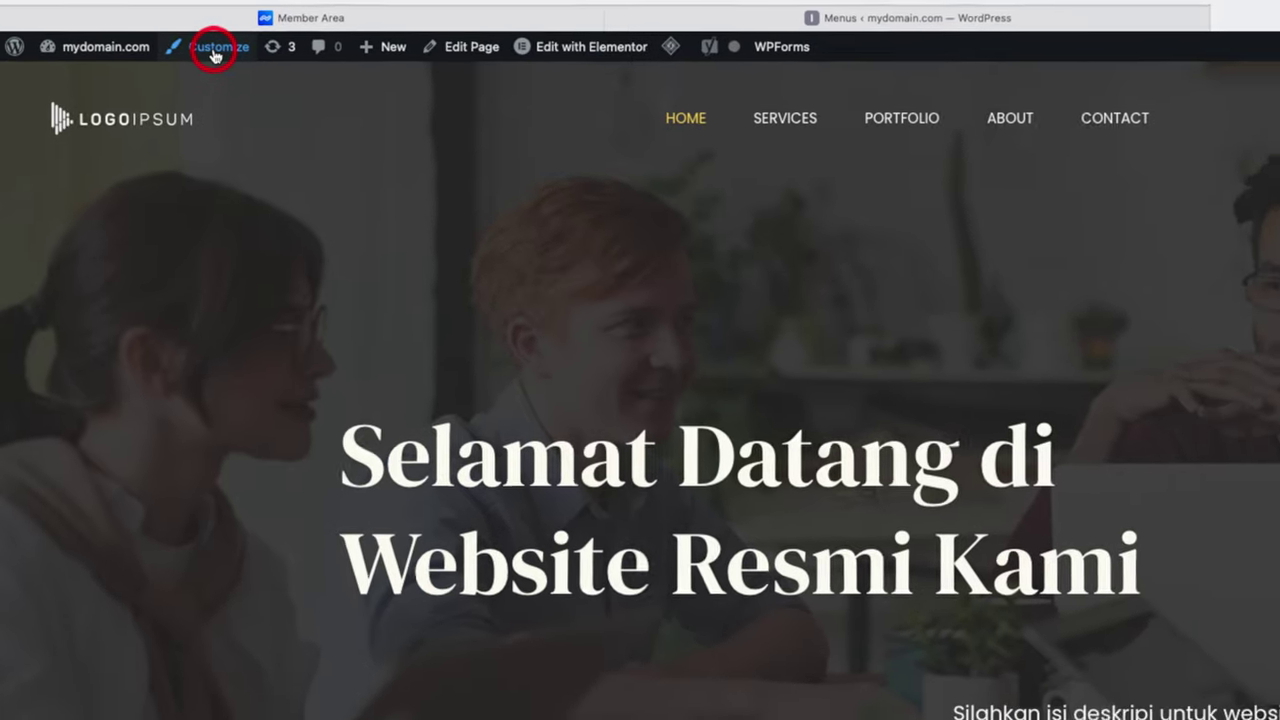
Step: Open the Astra Customizer from the admin bar with the homepage in the live preview
click(203, 55)
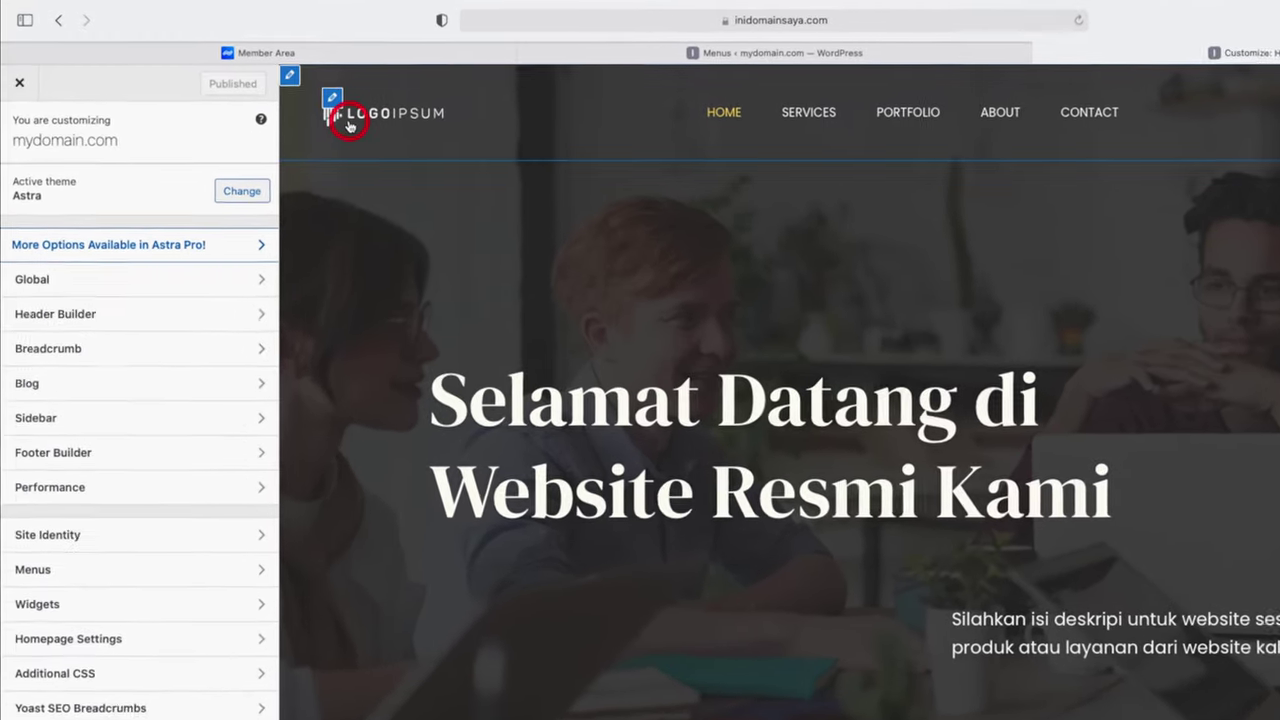
mouse_move(272, 87)
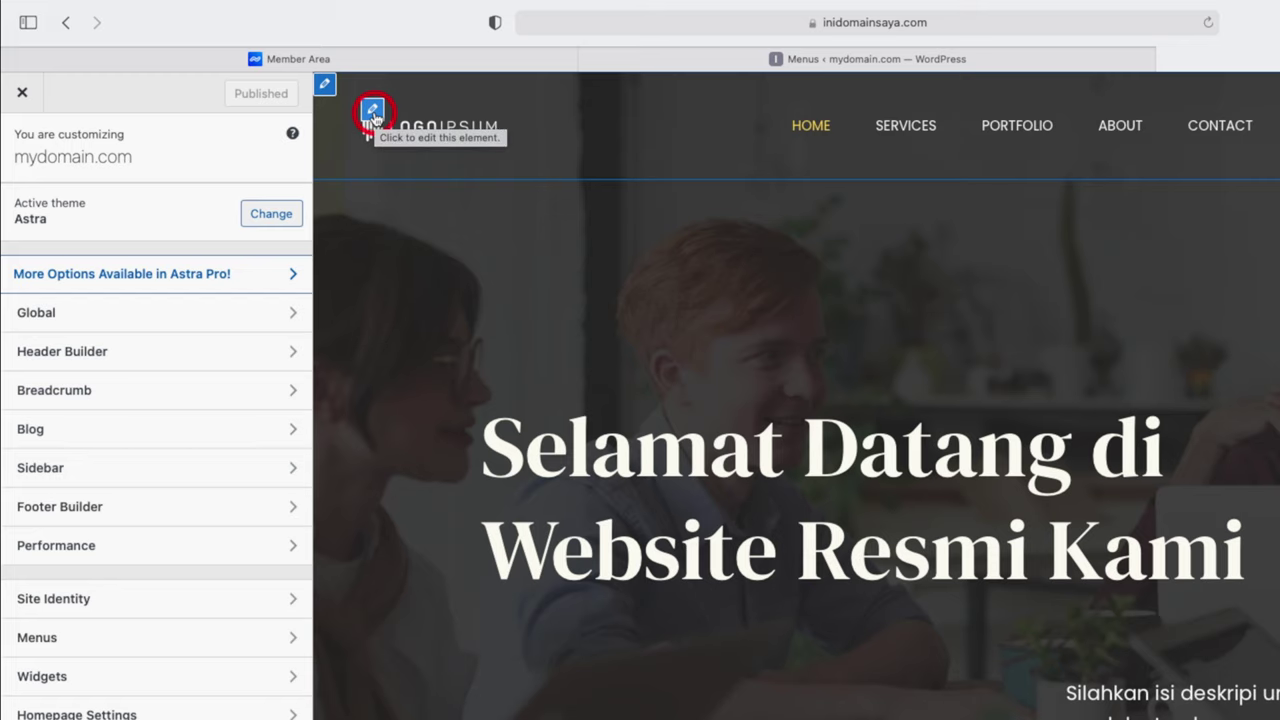
mouse_move(666, 117)
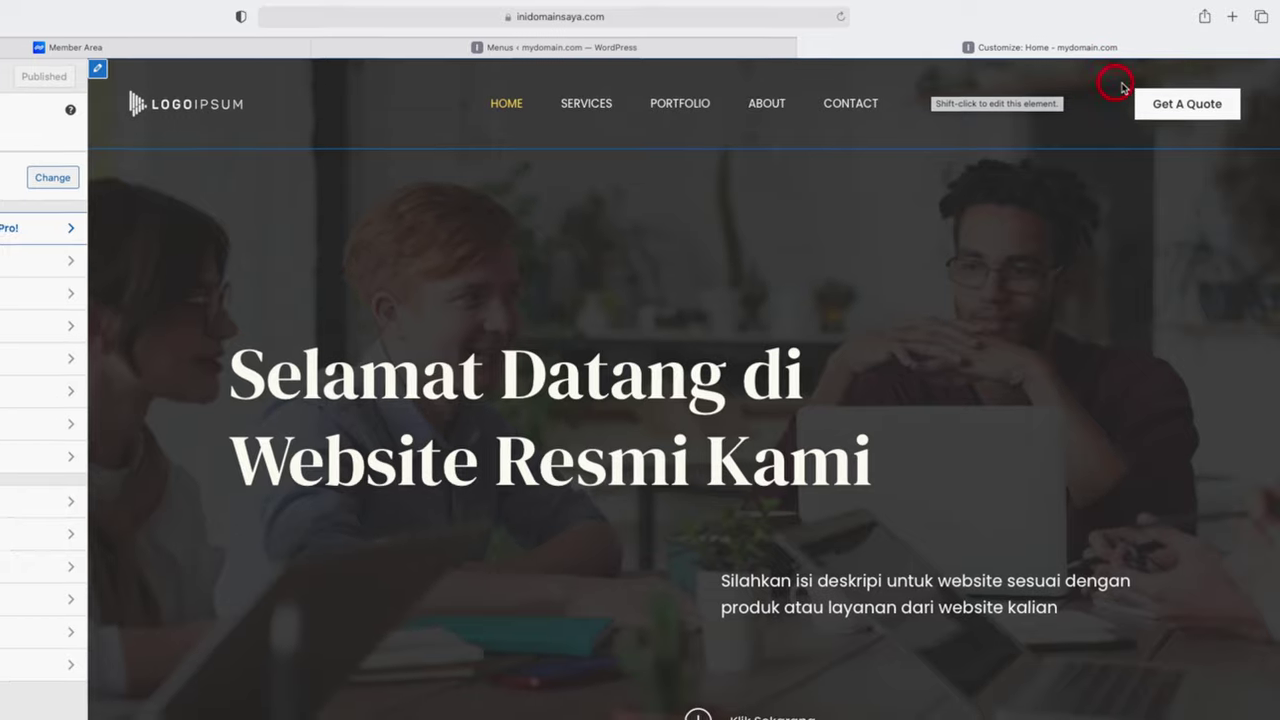
mouse_move(1162, 103)
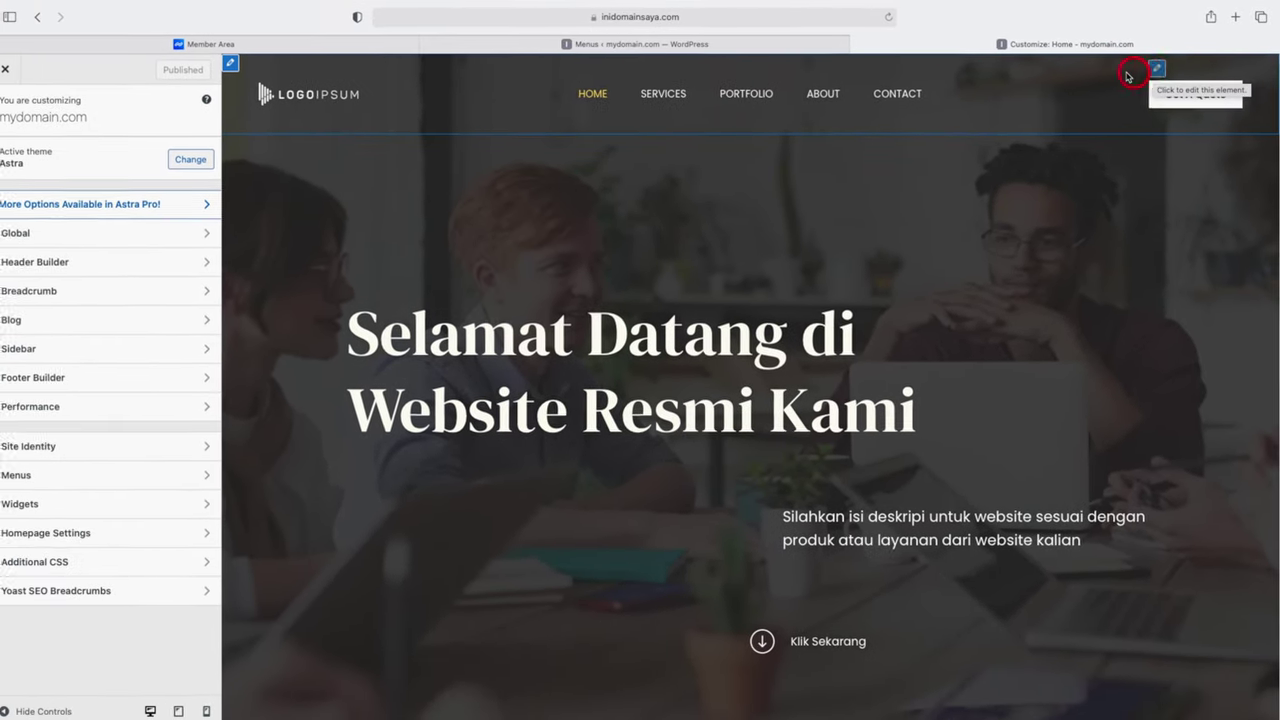
Step: Change the header button text from Get A Quote to Whatsapp and bring up Primary Menu settings
click(1157, 68)
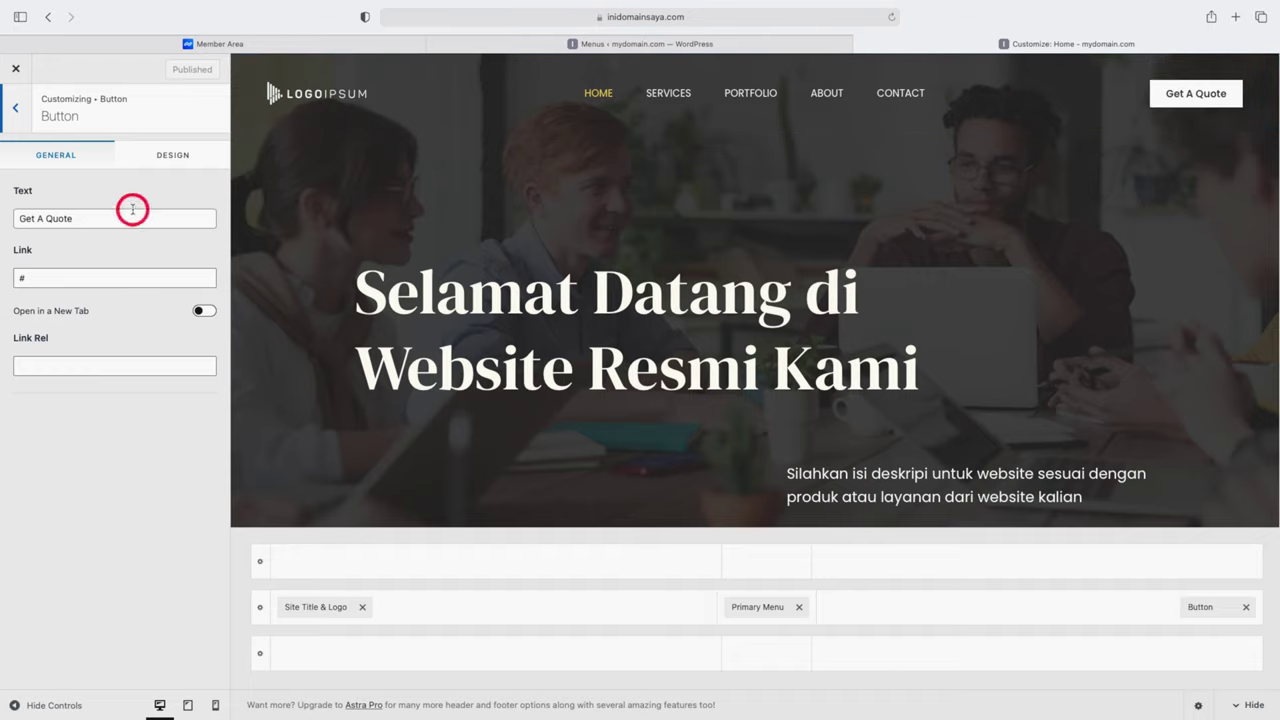
mouse_move(82, 218)
mouse_down()
mouse_move(2, 215)
mouse_move(80, 203)
mouse_up()
text(Whatsapp)
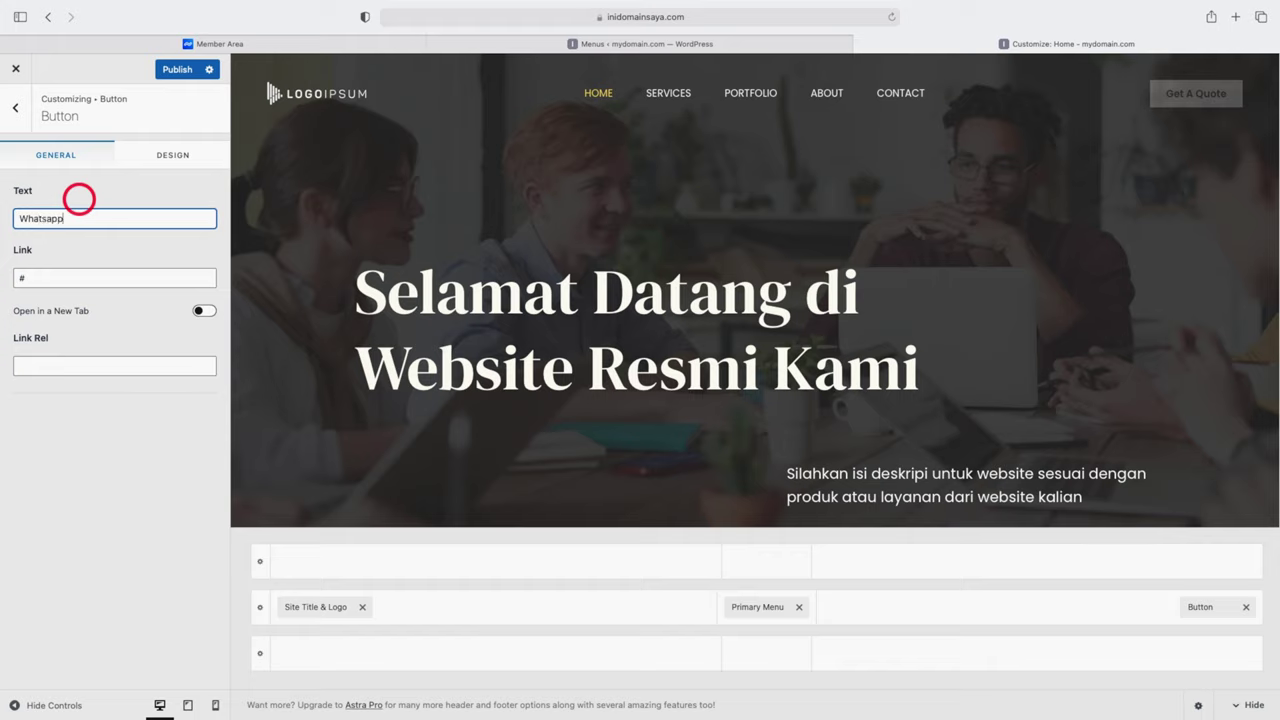
click(176, 190)
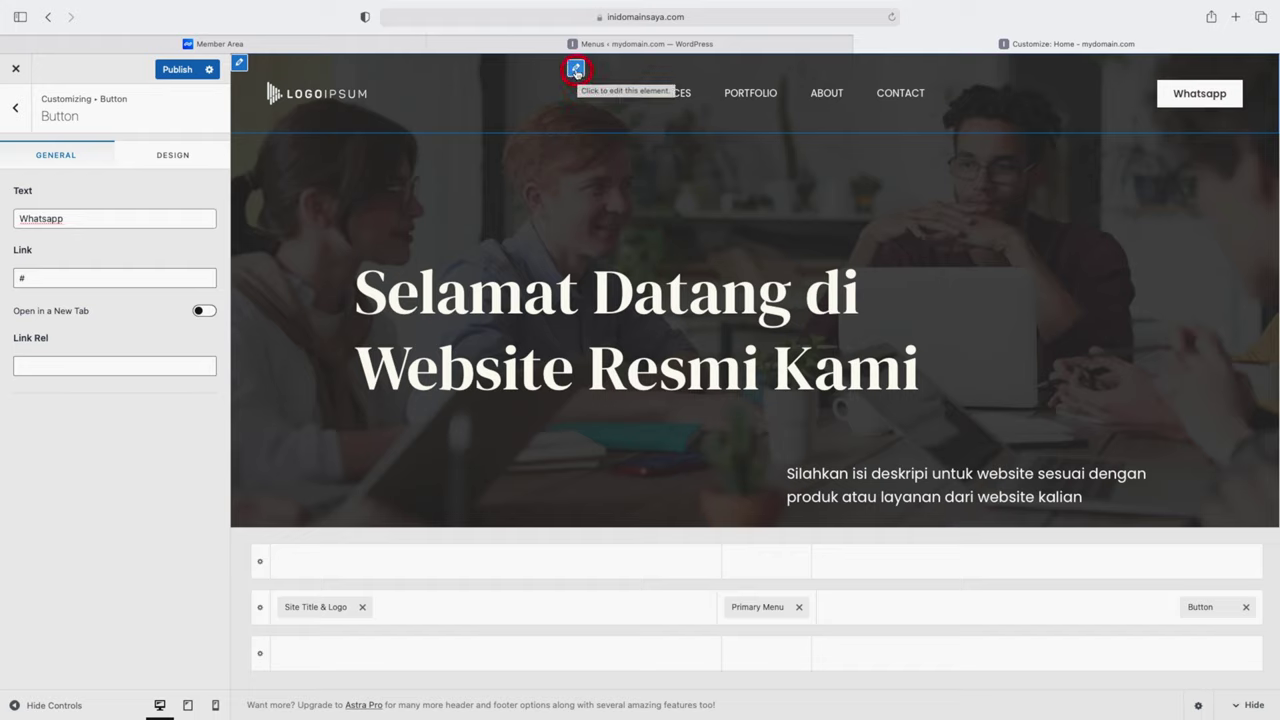
click(576, 70)
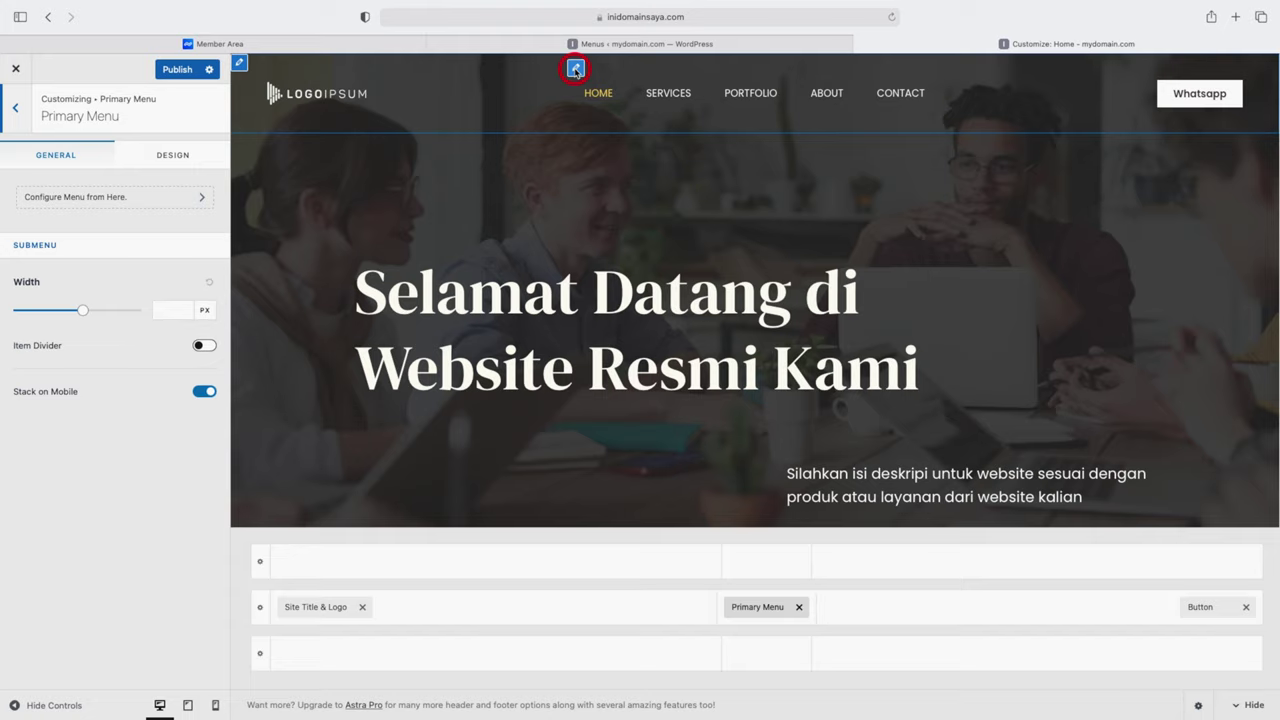
Step: Choose the client-logo-2 logoipsum image from the Media Library as the new site logo
click(157, 198)
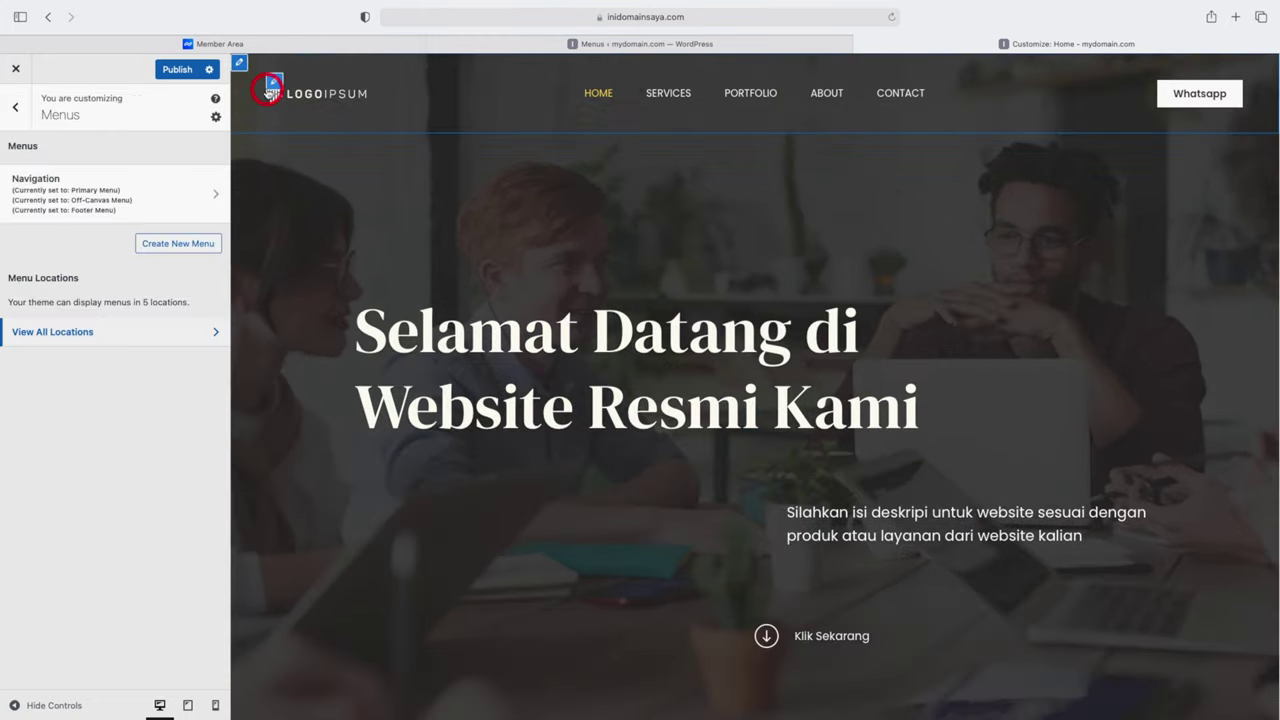
click(274, 82)
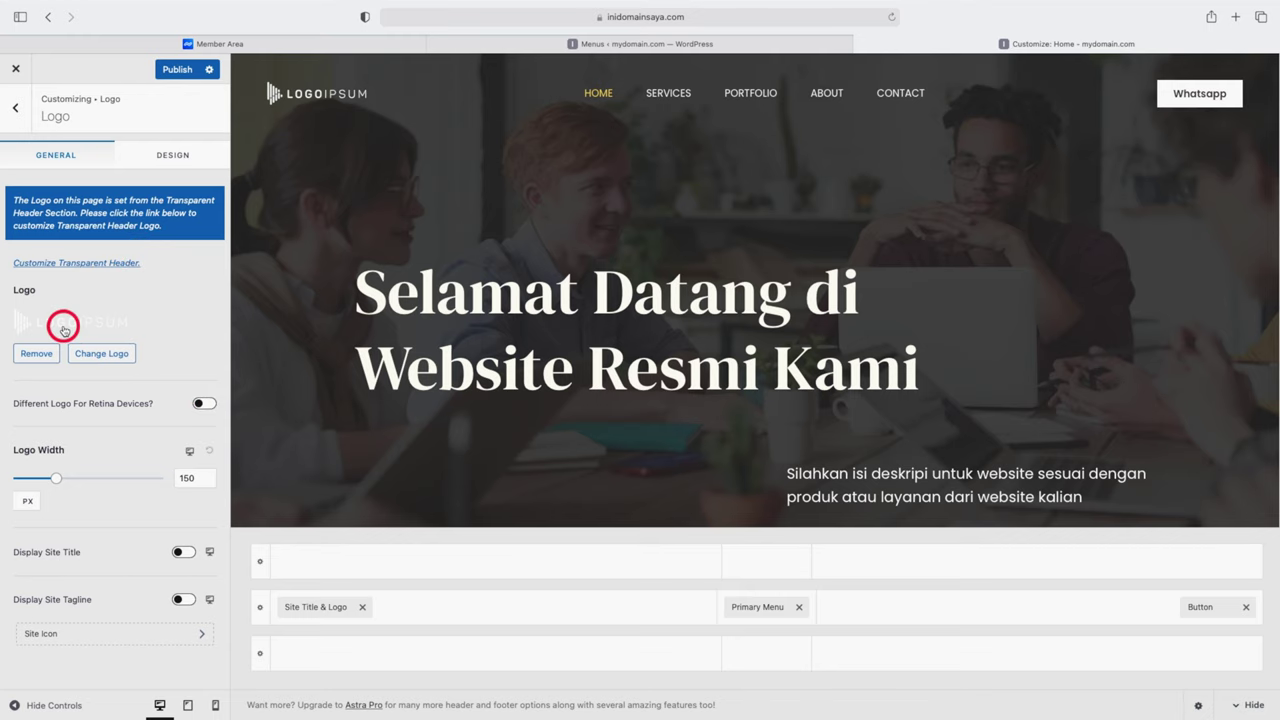
click(63, 330)
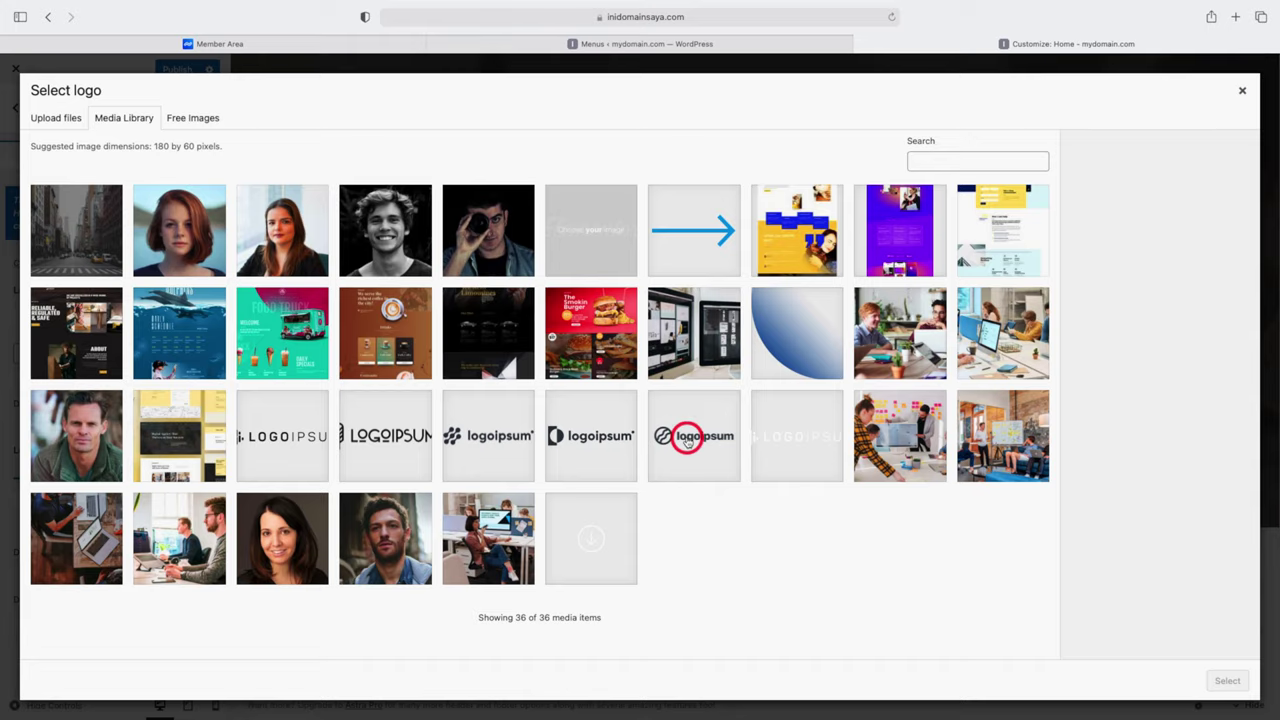
click(62, 118)
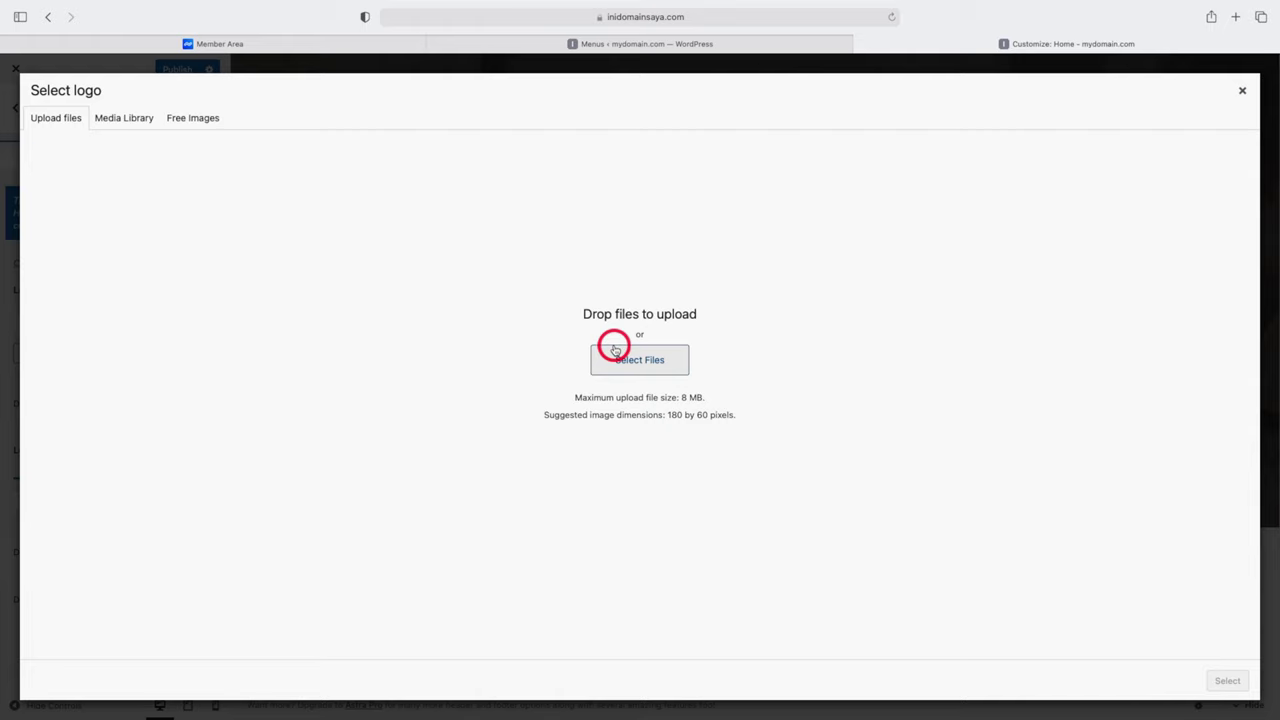
click(139, 122)
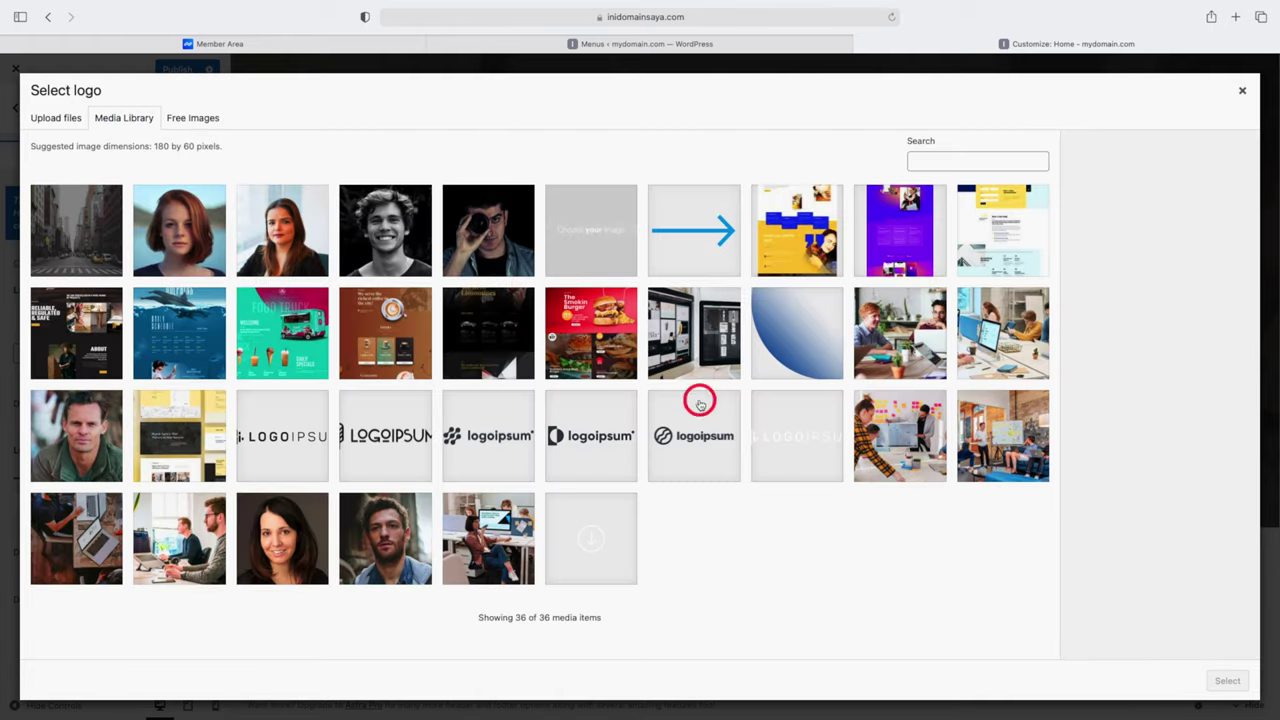
click(603, 423)
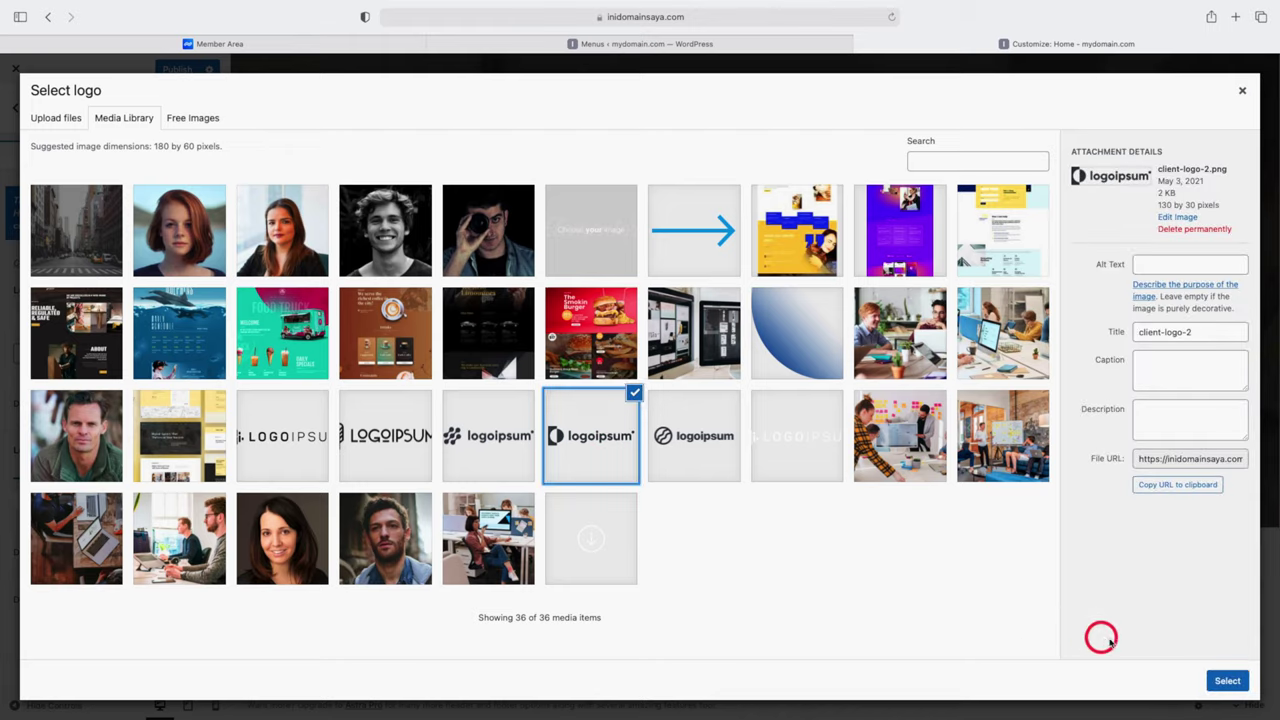
click(1227, 678)
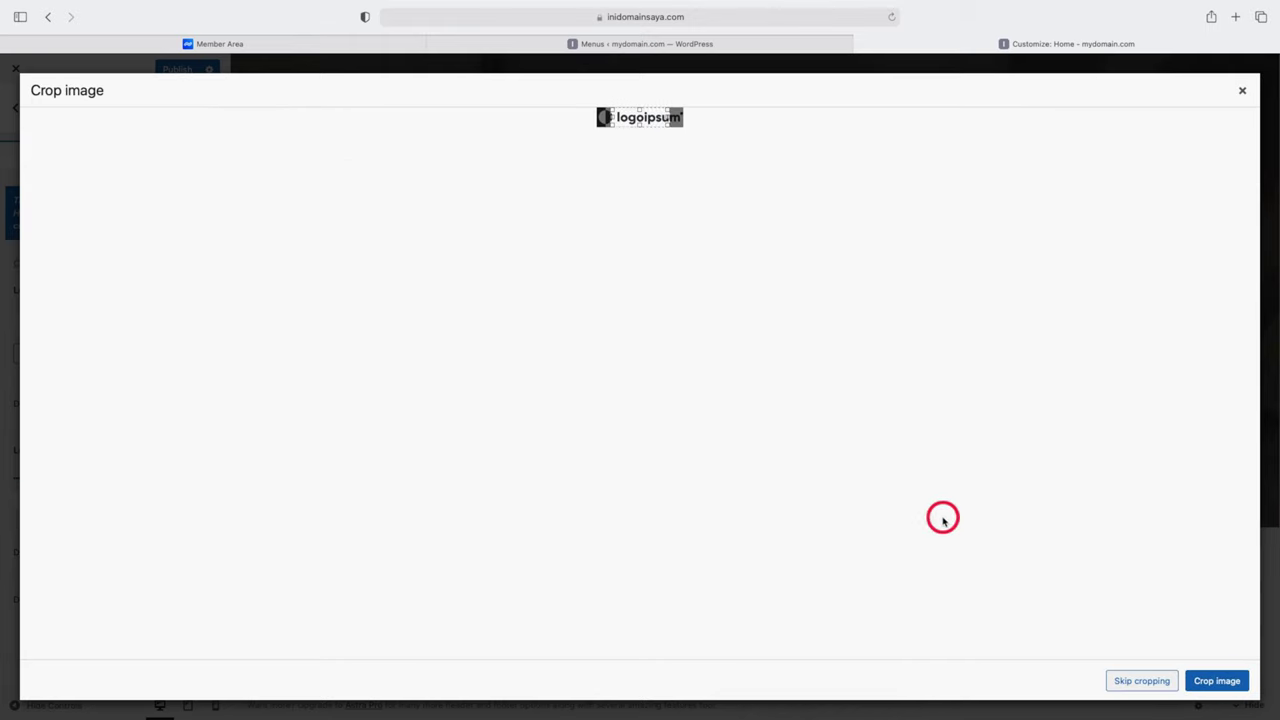
Step: Crop the logo so the box frames the whole logoipsum image, and apply it
click(604, 118)
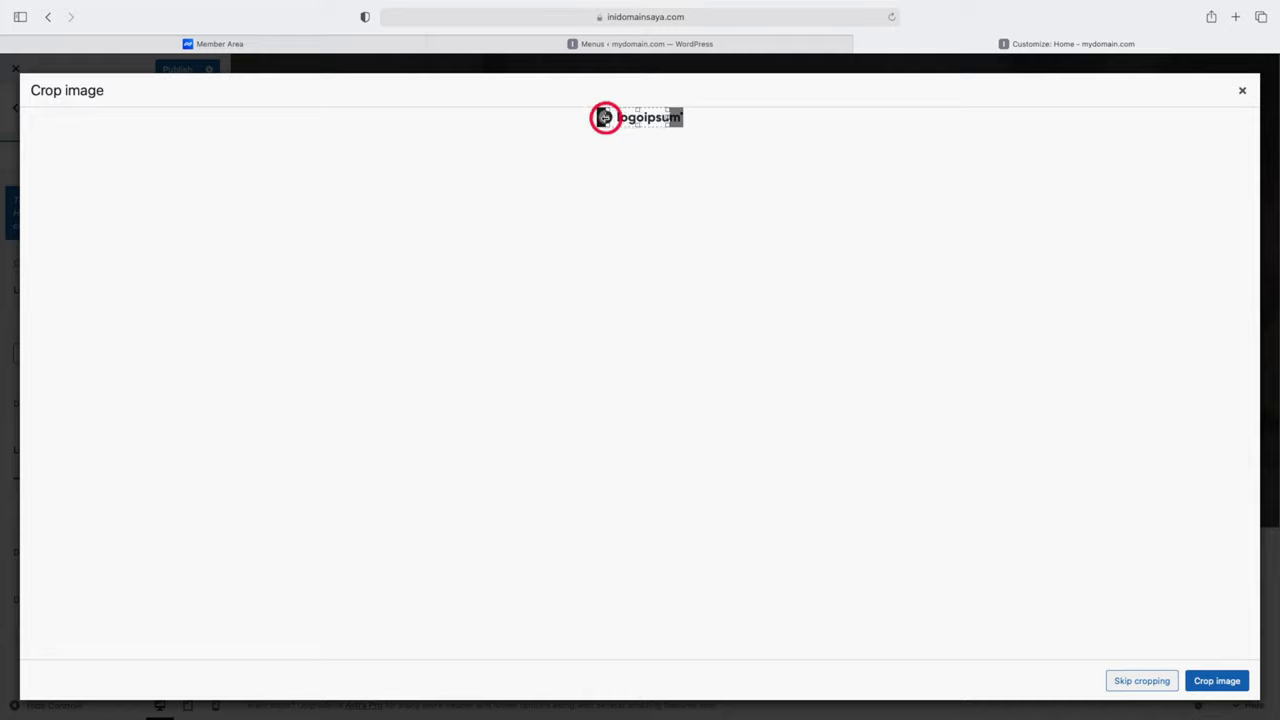
drag(604, 118, 686, 118)
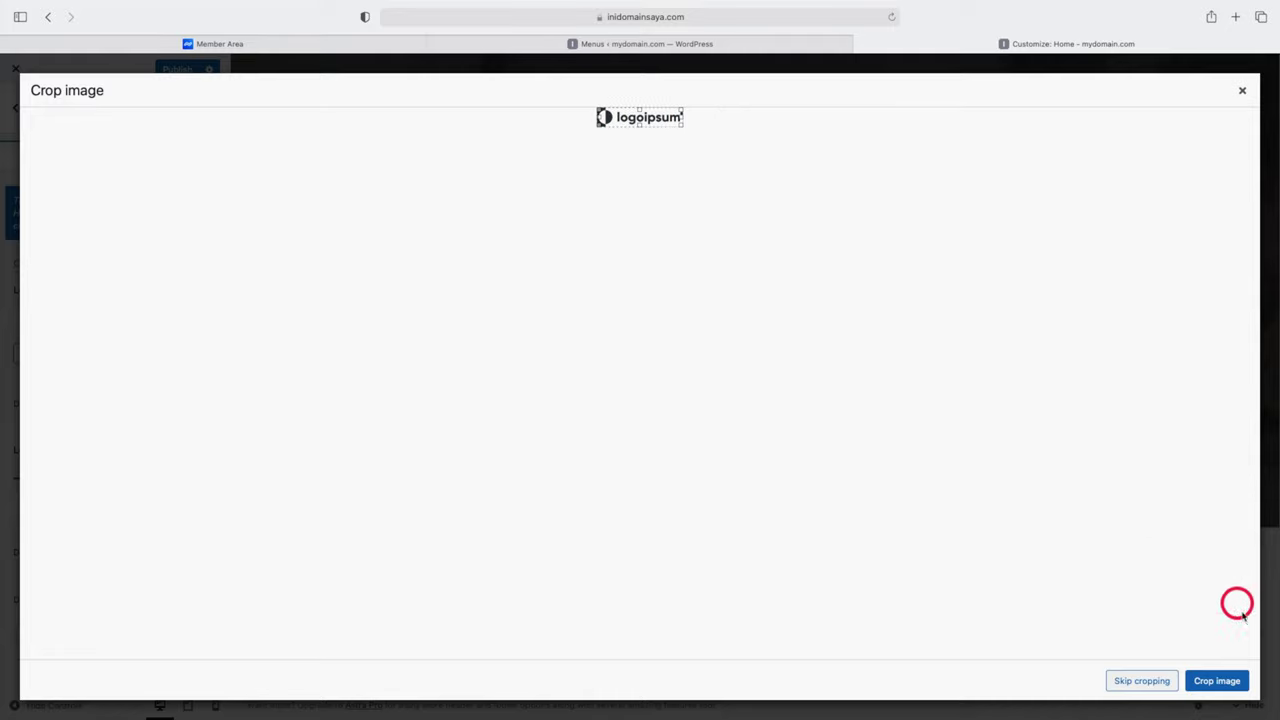
click(1222, 682)
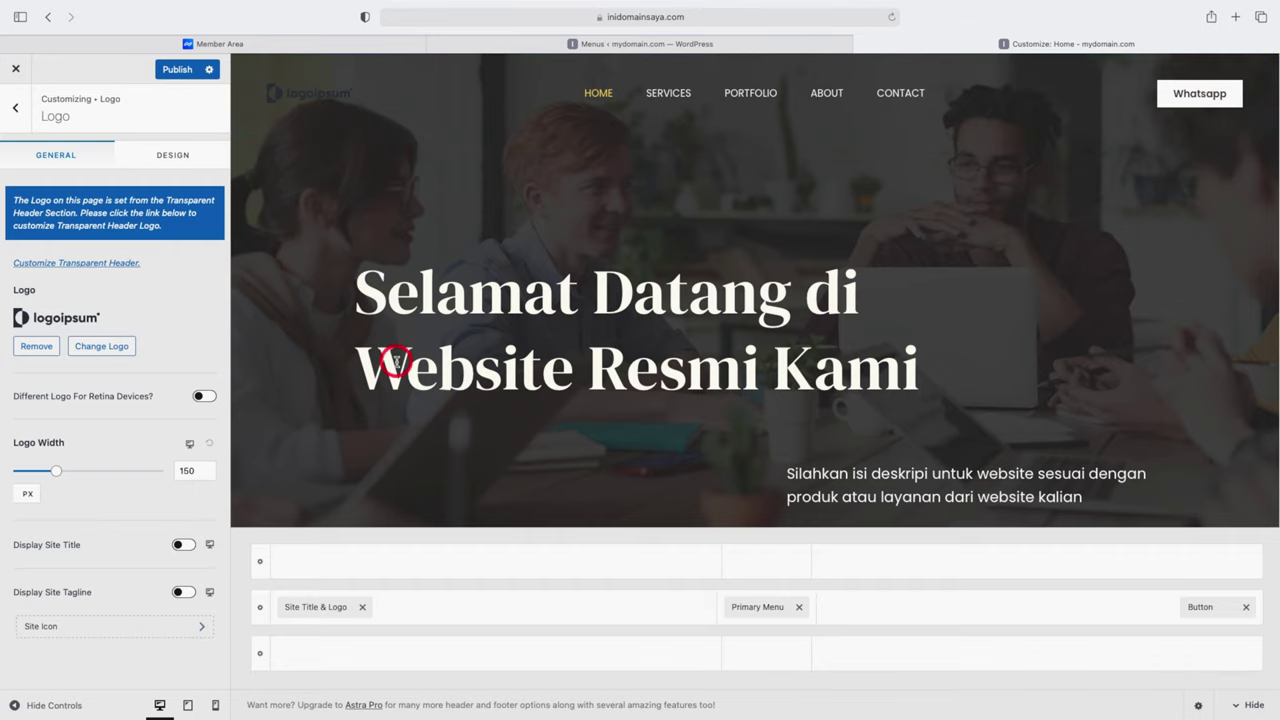
scroll(397, 362, down, 3)
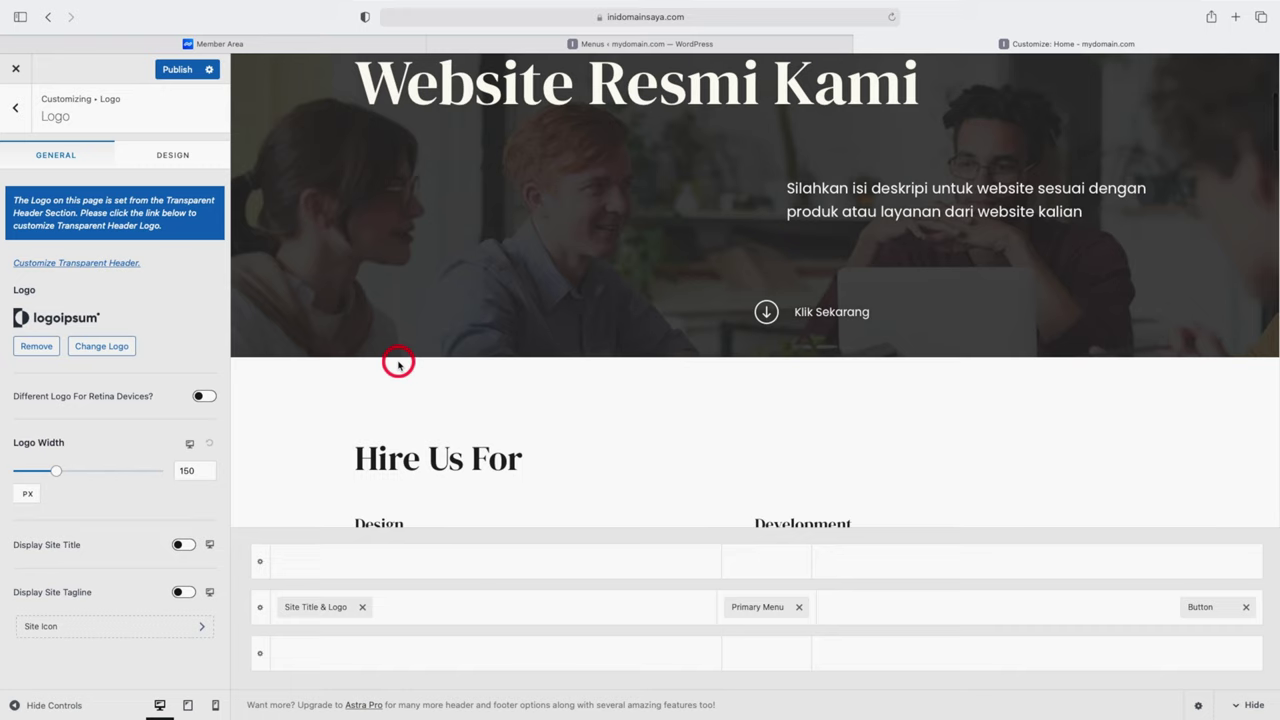
scroll(397, 362, up, 3)
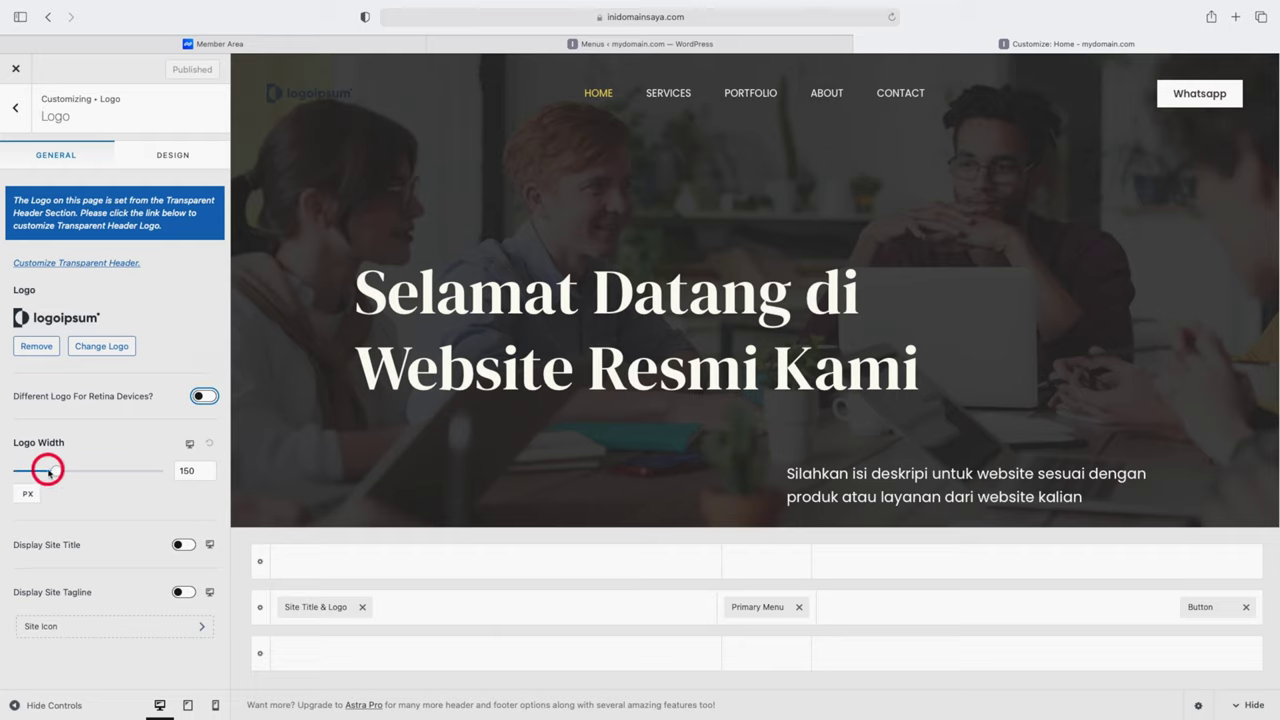
drag(49, 472, 57, 474)
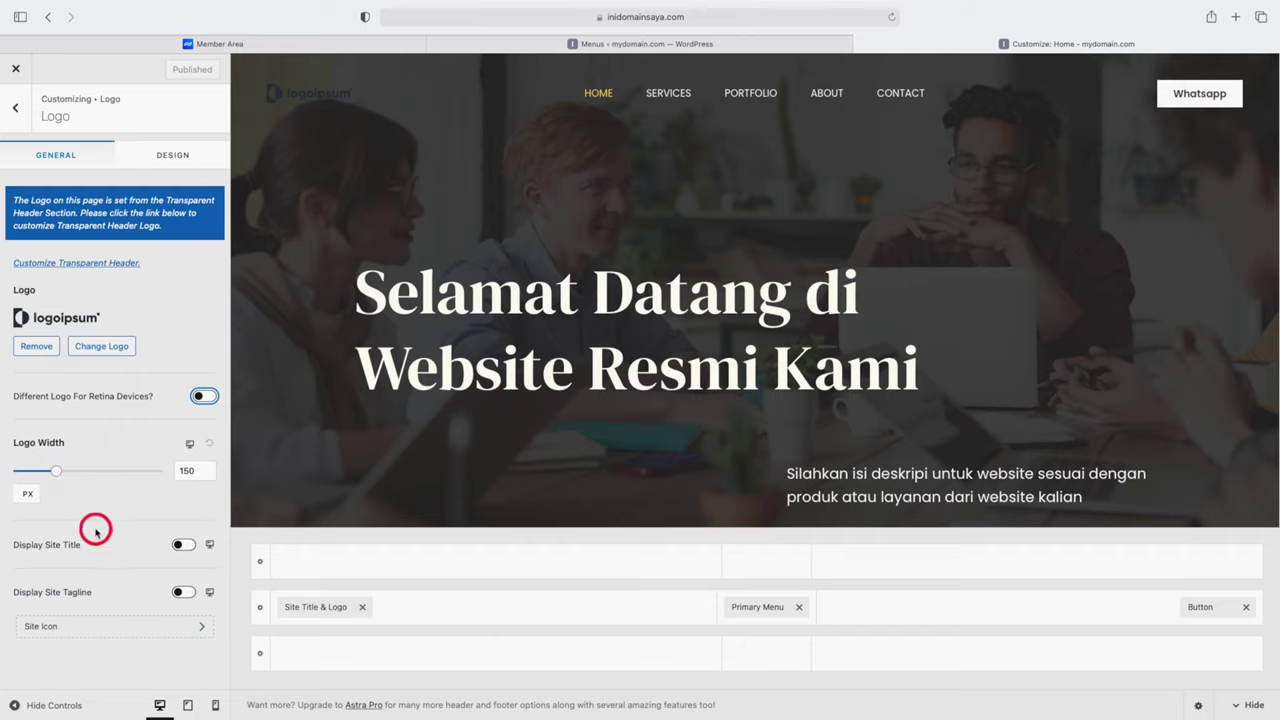
click(184, 545)
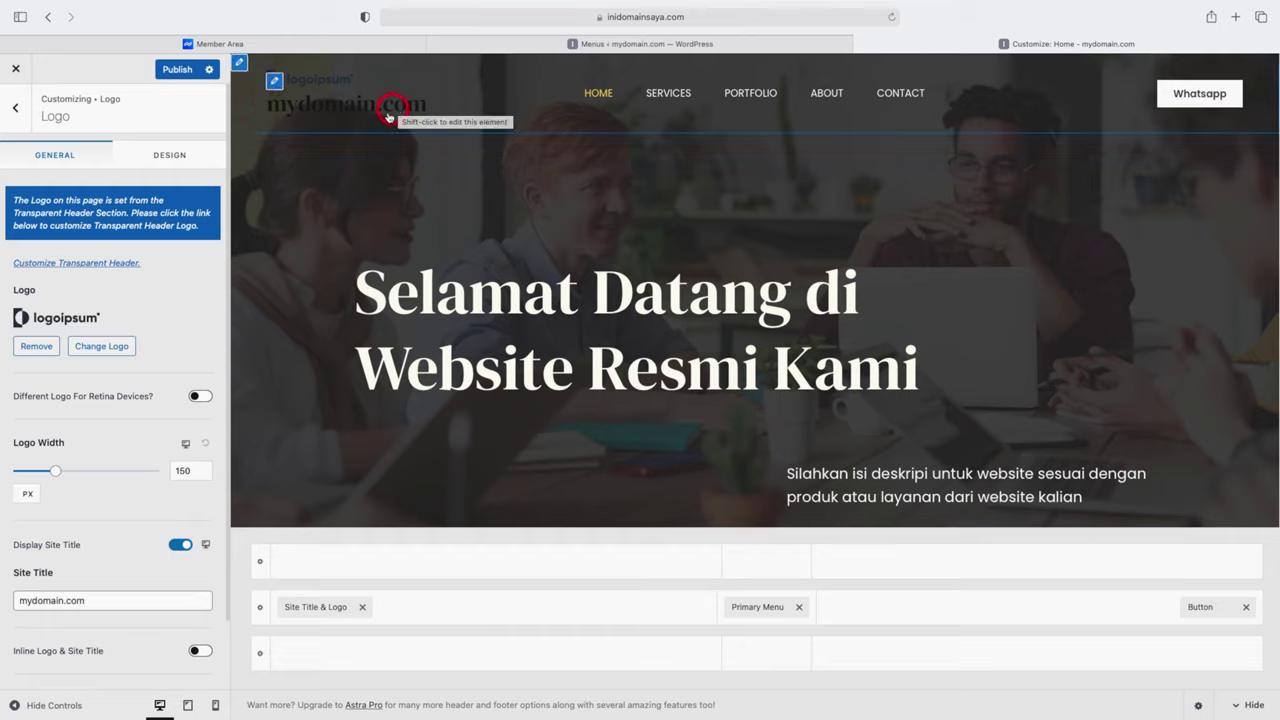
click(180, 545)
click(178, 592)
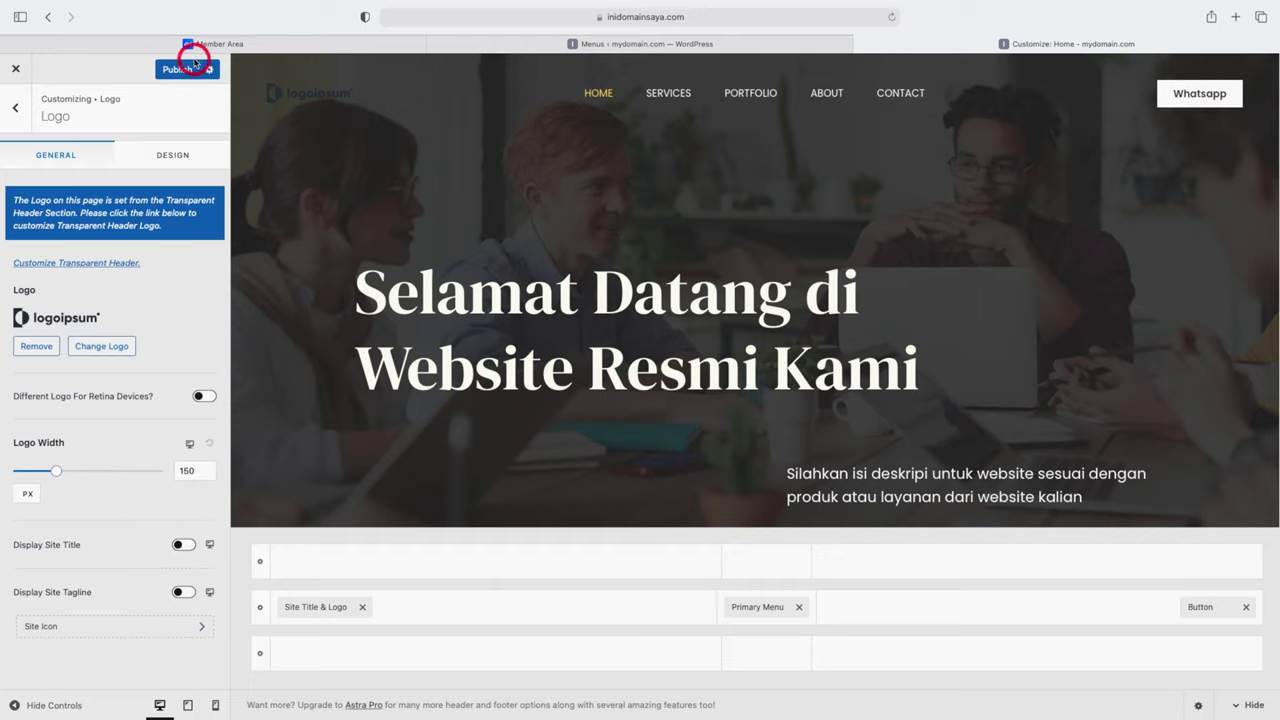
mouse_move(185, 46)
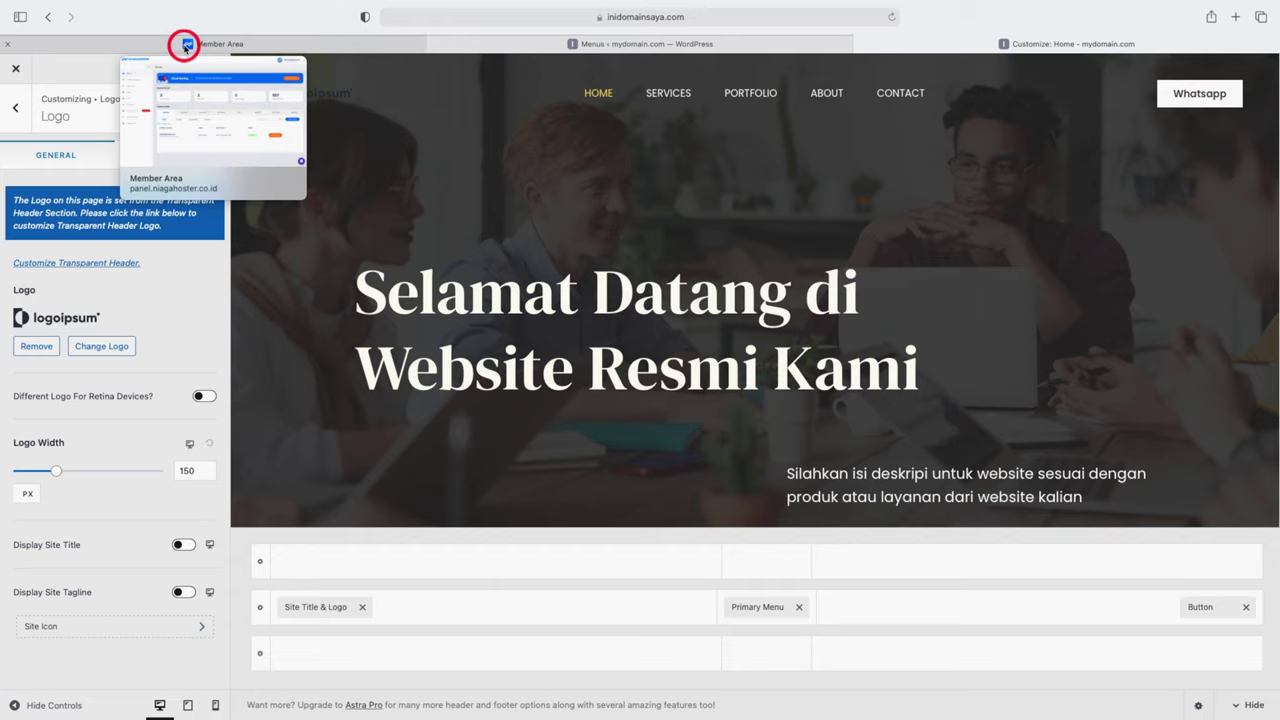
Step: Set the Site Icon to the logoipsum image from the Media Library, cropped
click(57, 628)
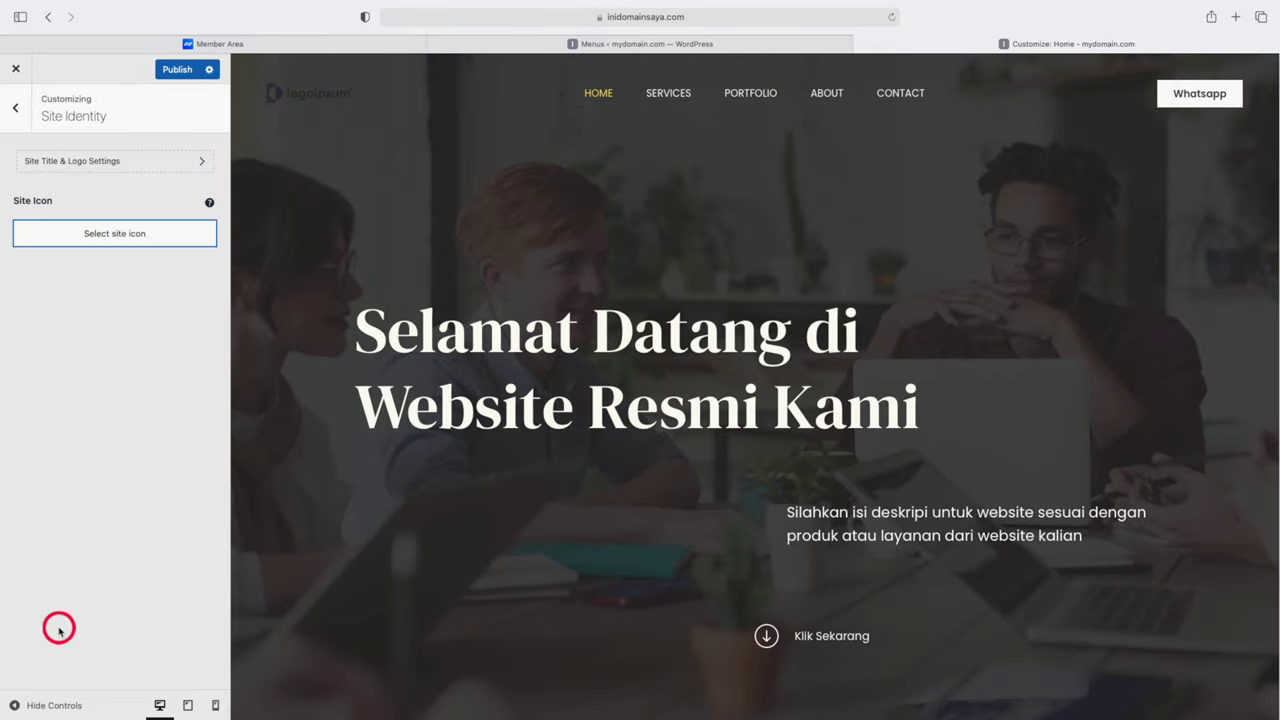
click(114, 234)
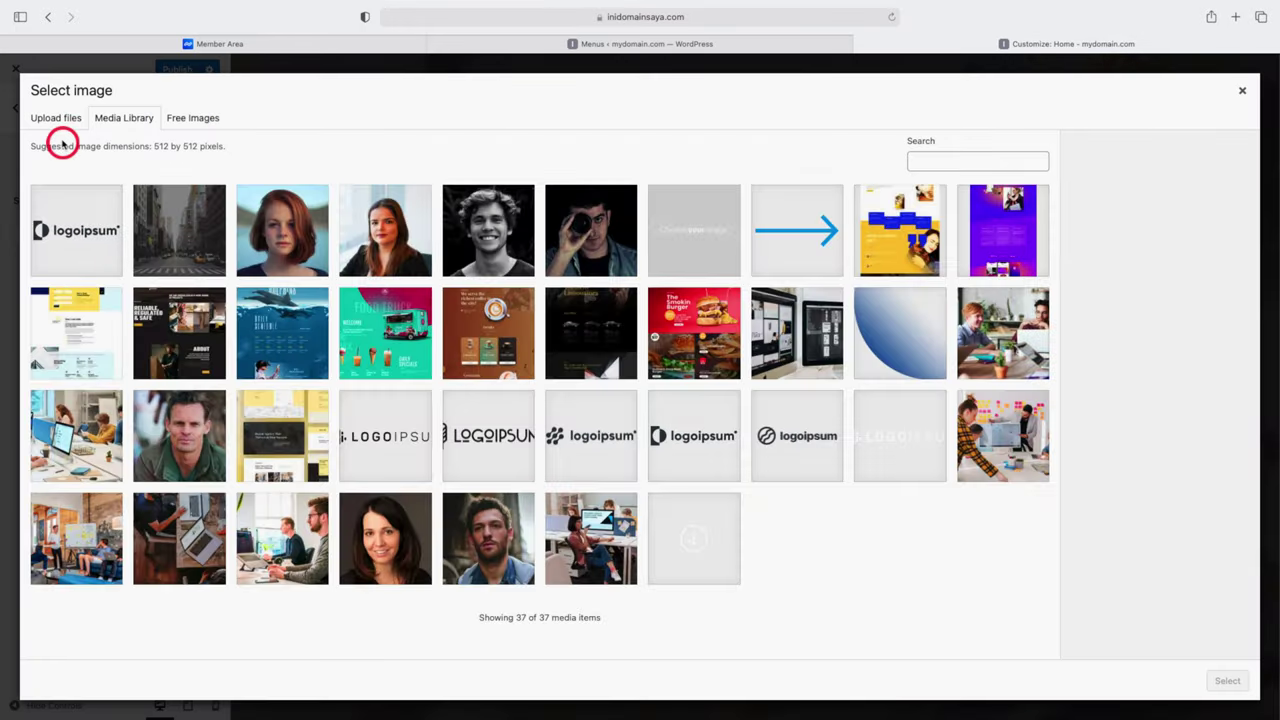
click(58, 120)
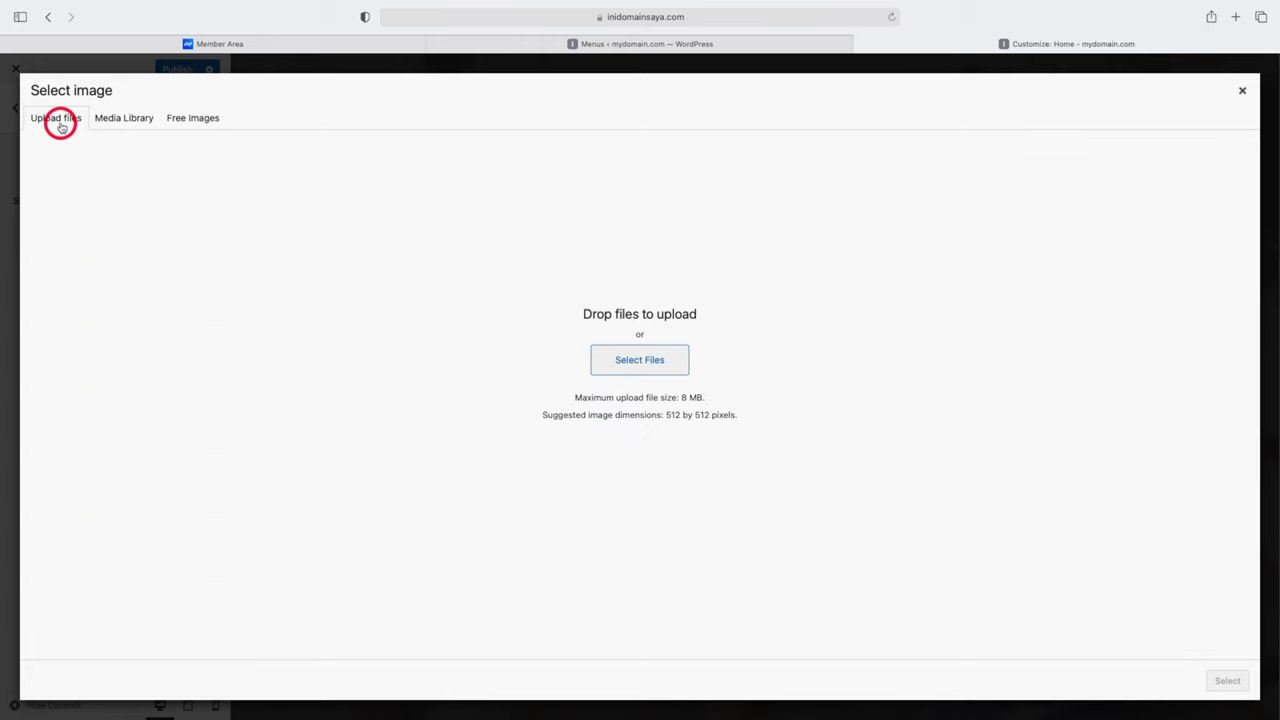
click(110, 120)
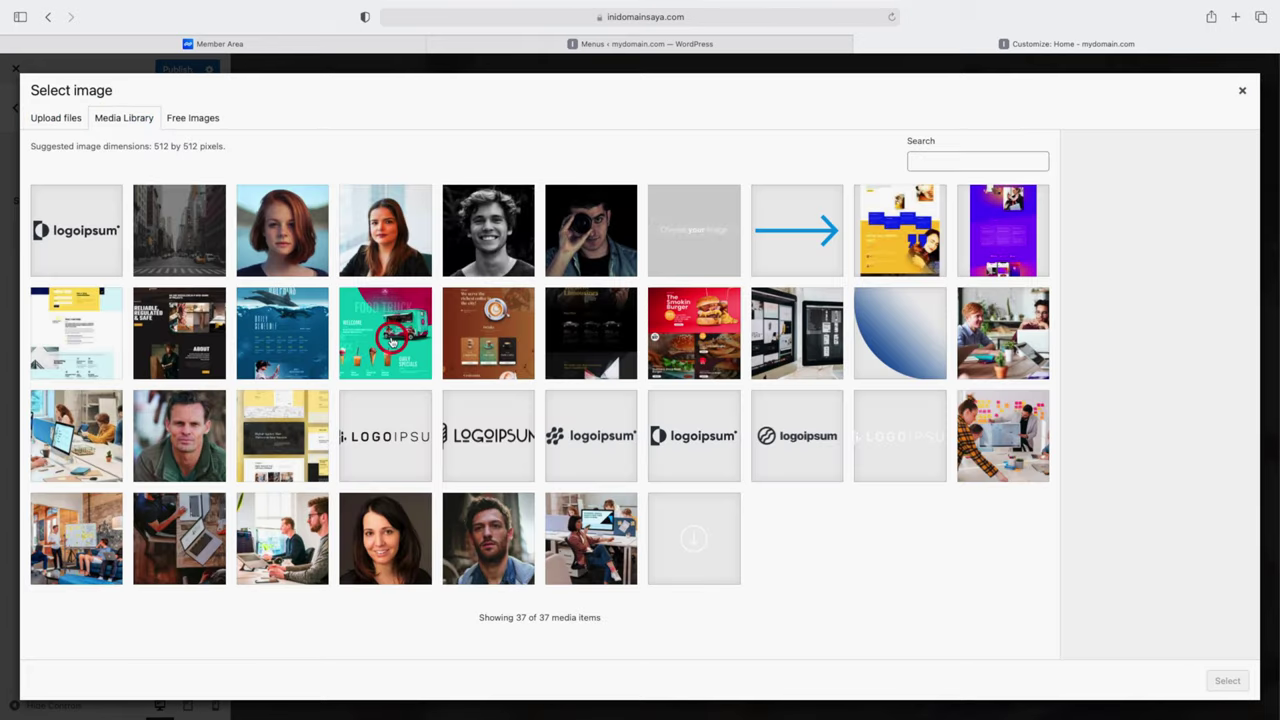
click(651, 441)
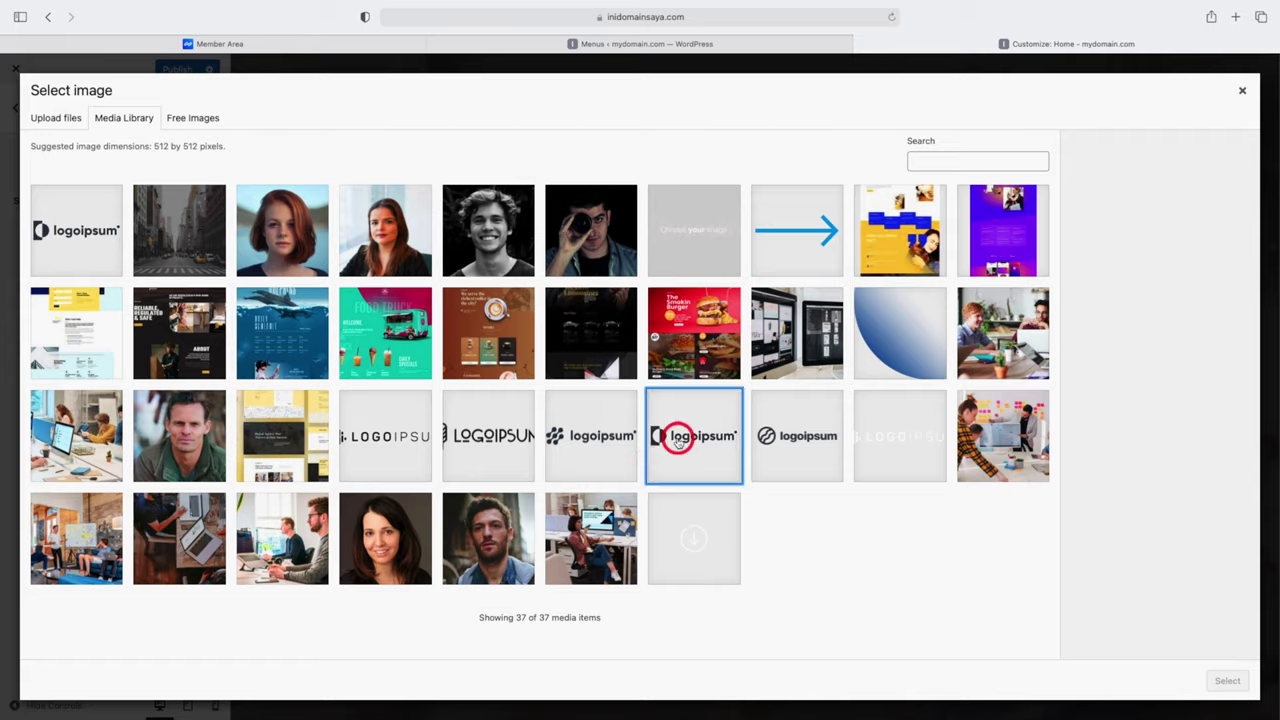
click(1226, 680)
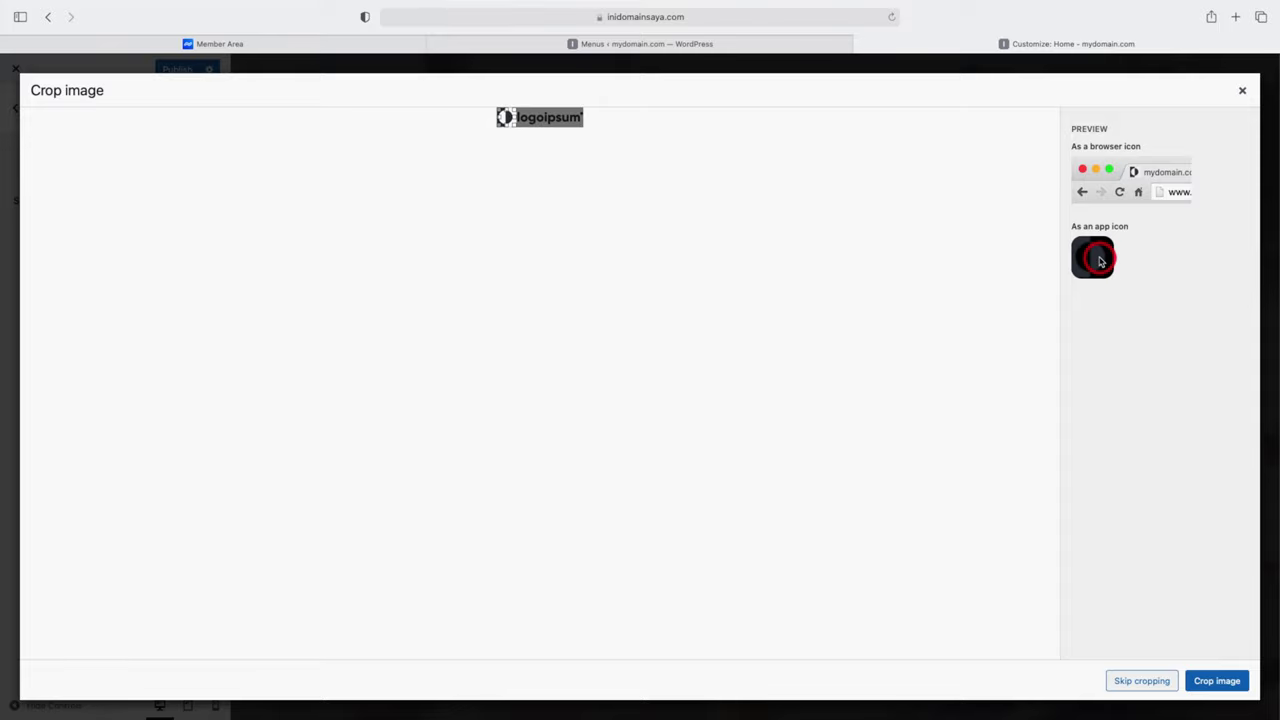
click(1219, 684)
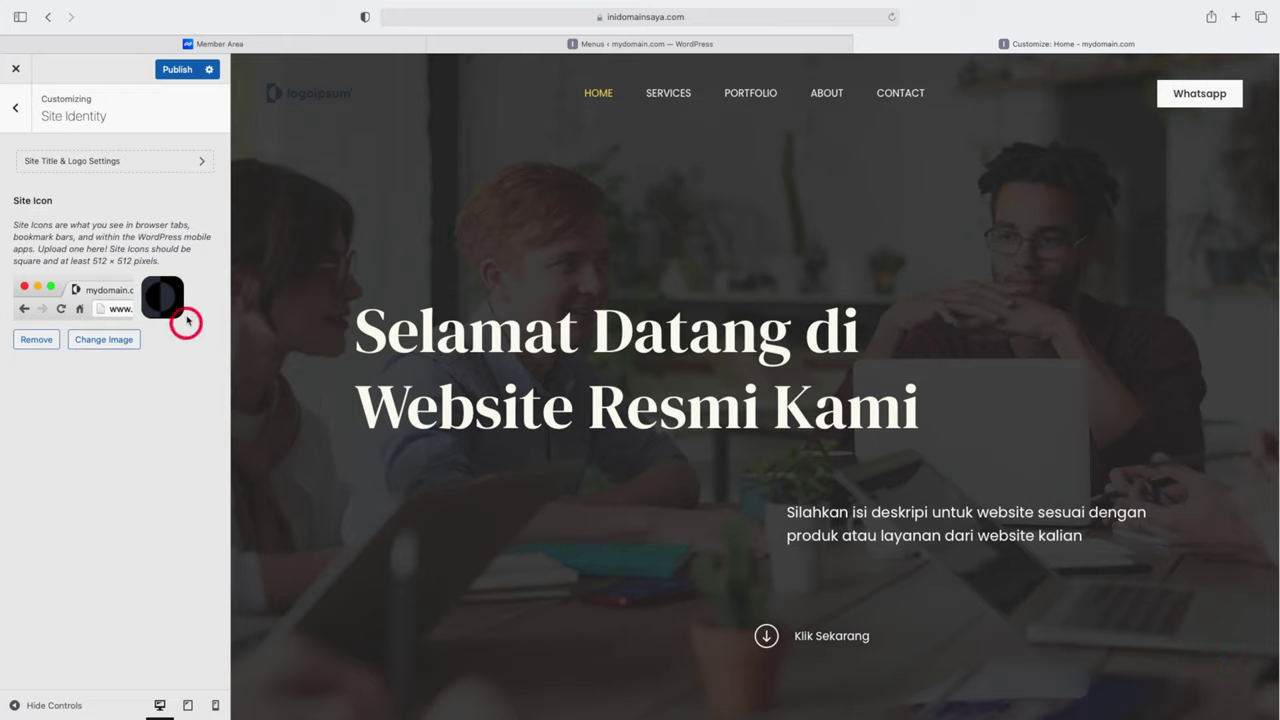
Step: Open the Footer Builder's widget editor and dismiss the block widgets welcome notice
click(22, 107)
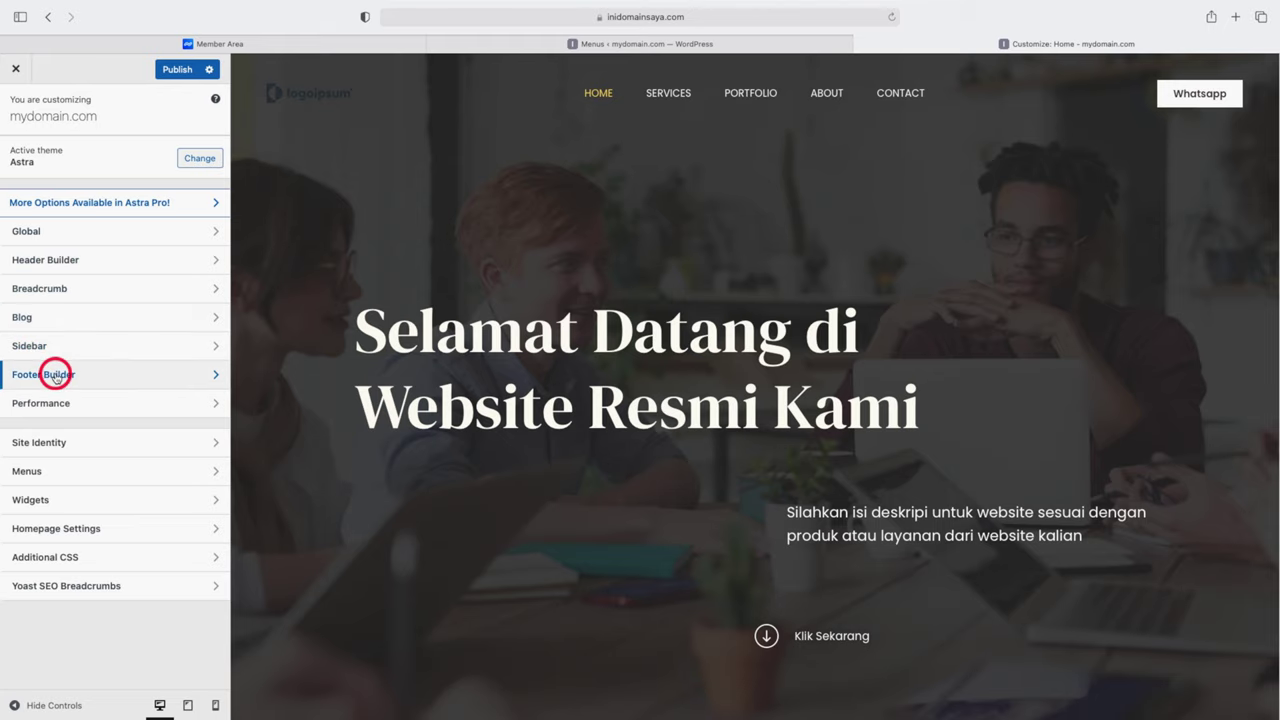
click(55, 376)
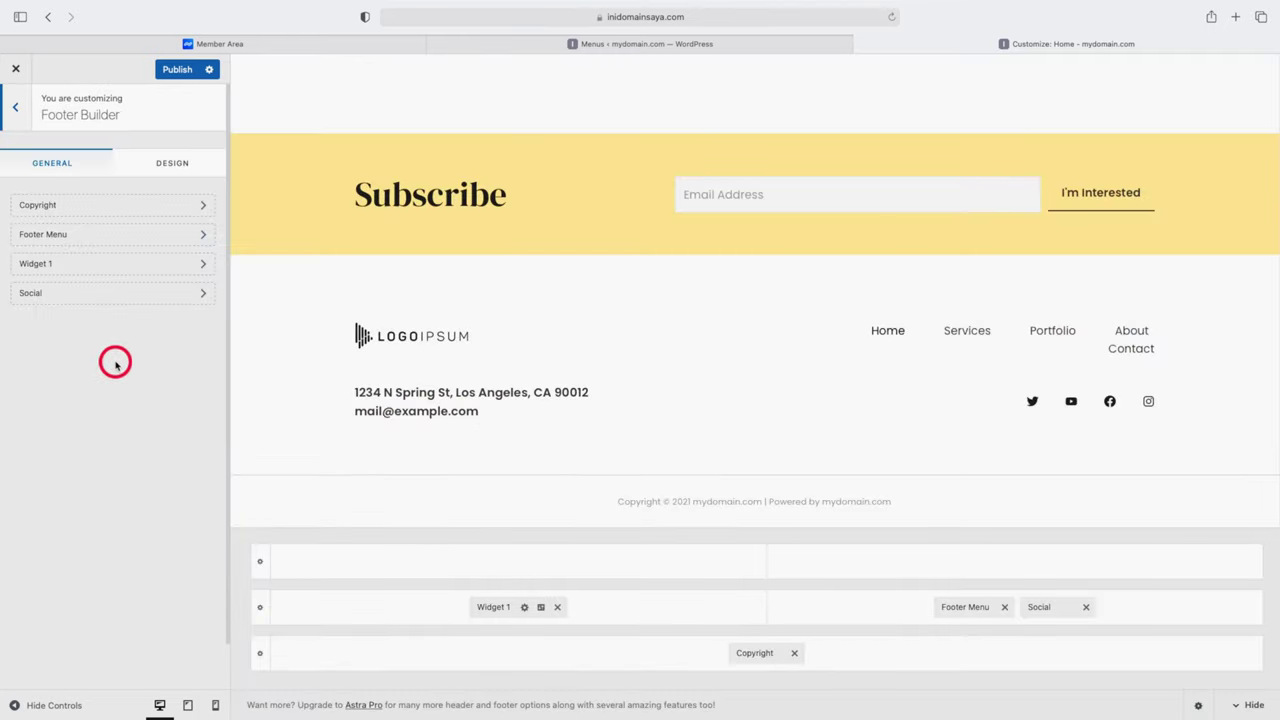
scroll(328, 355, up, 5)
scroll(328, 355, up, 10)
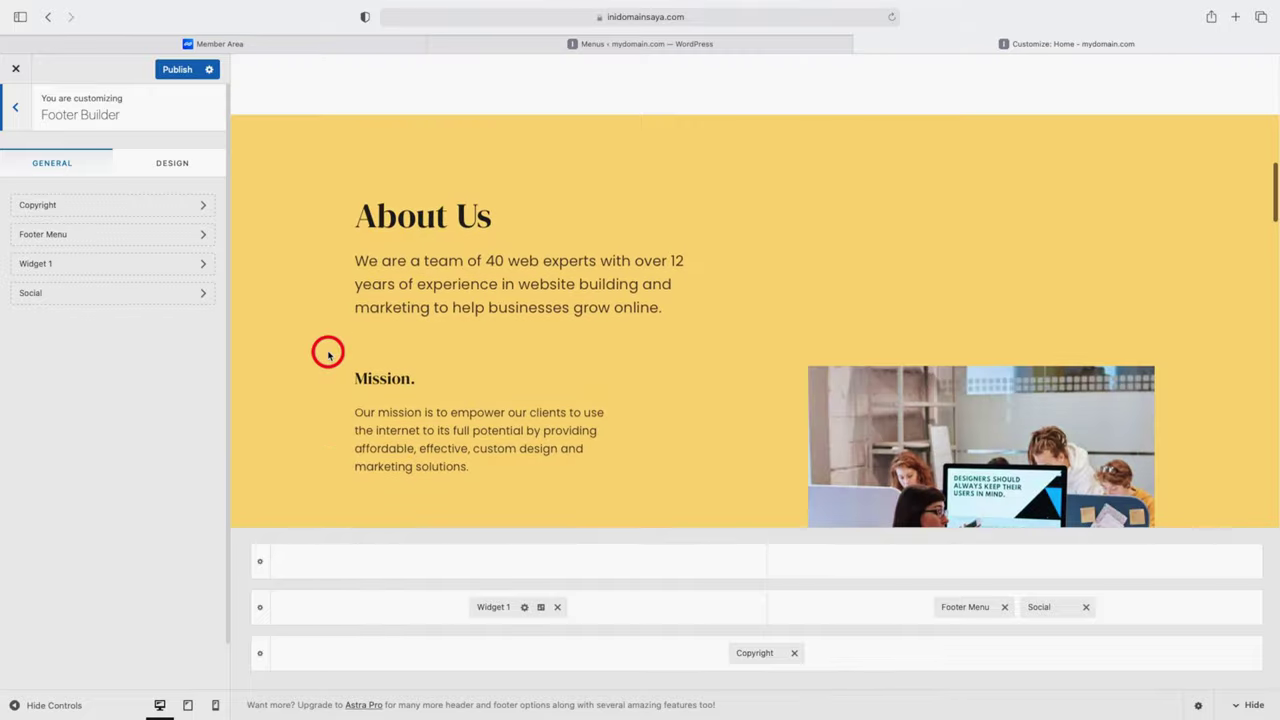
scroll(328, 355, down, 15)
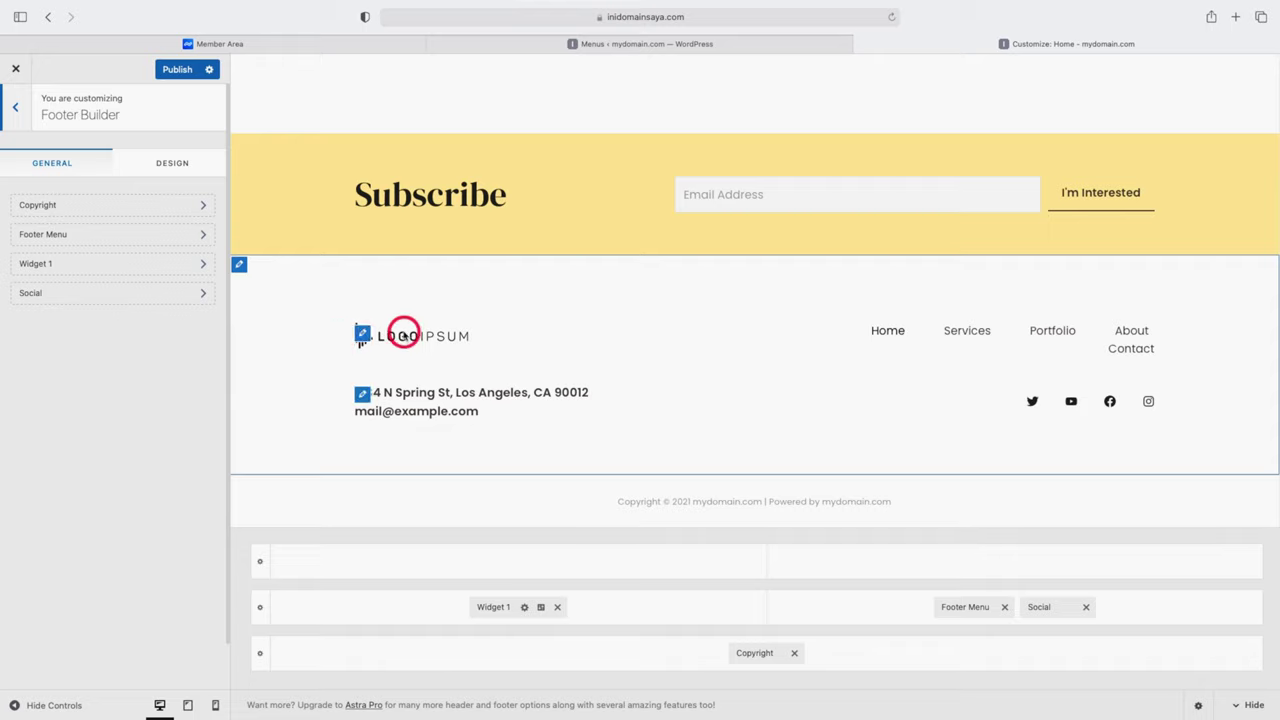
click(362, 333)
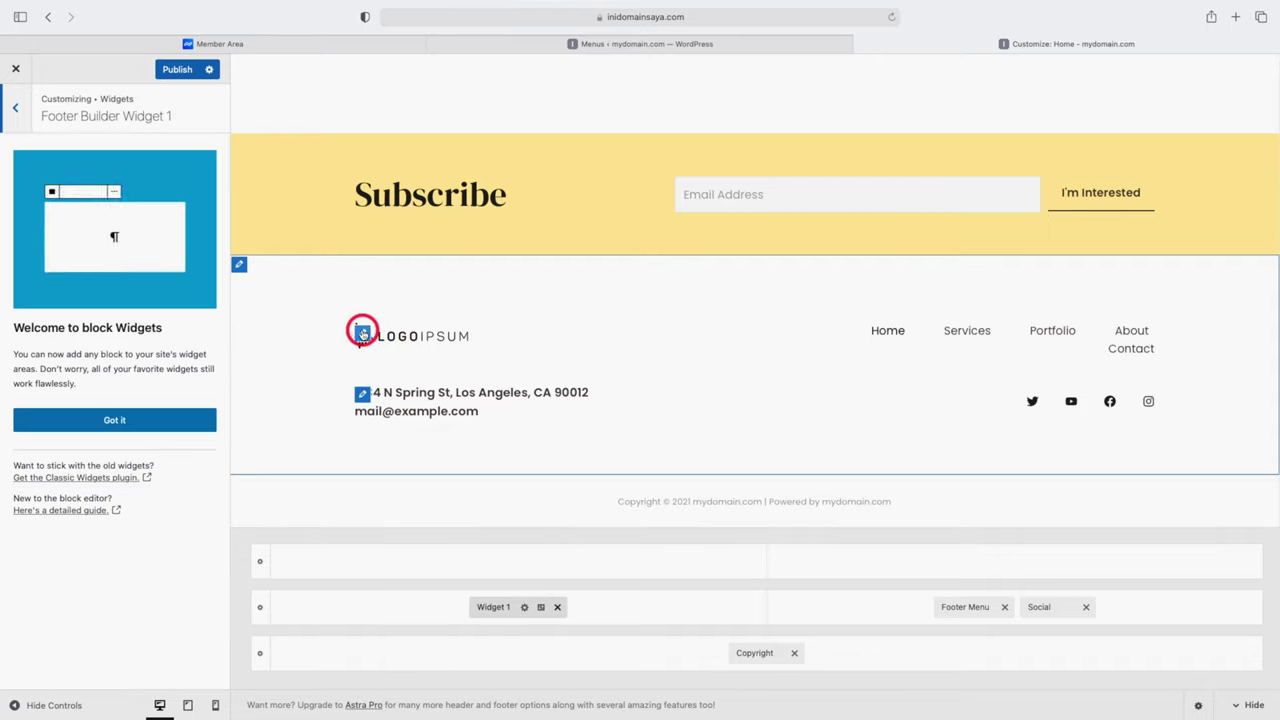
click(119, 421)
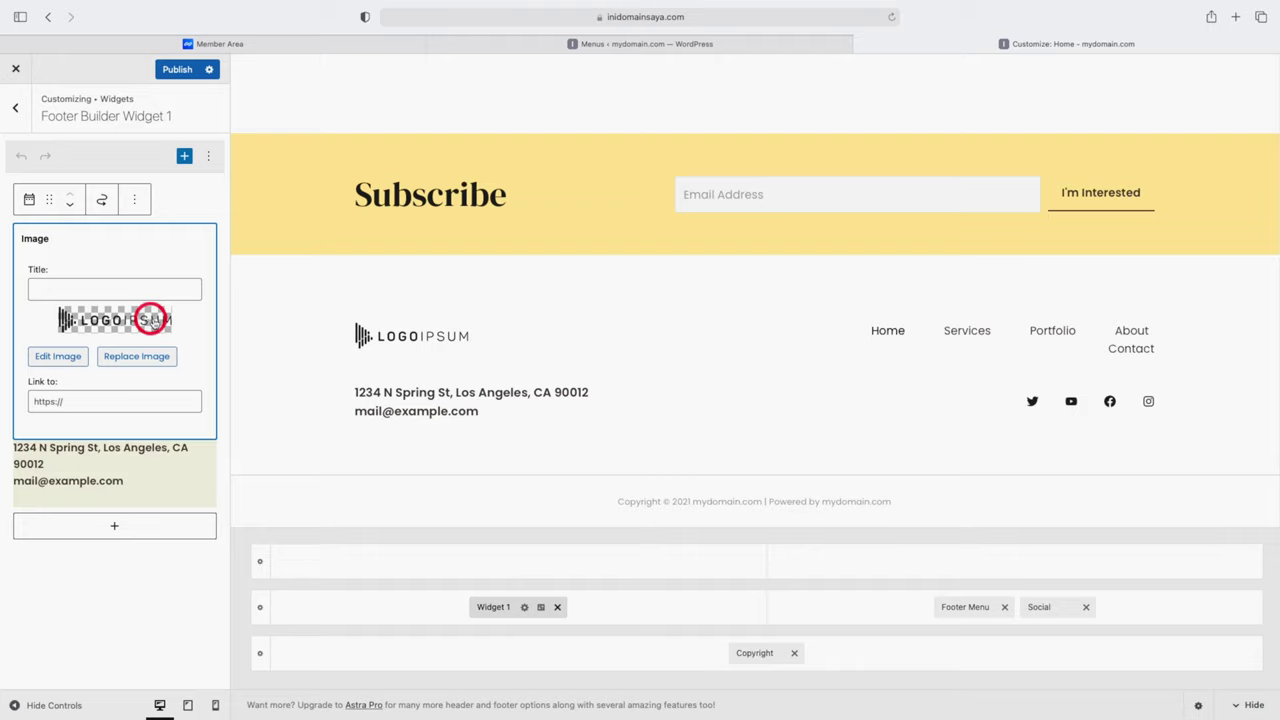
Step: Replace the footer's sample address and e-mail with the new single-line street address
click(363, 394)
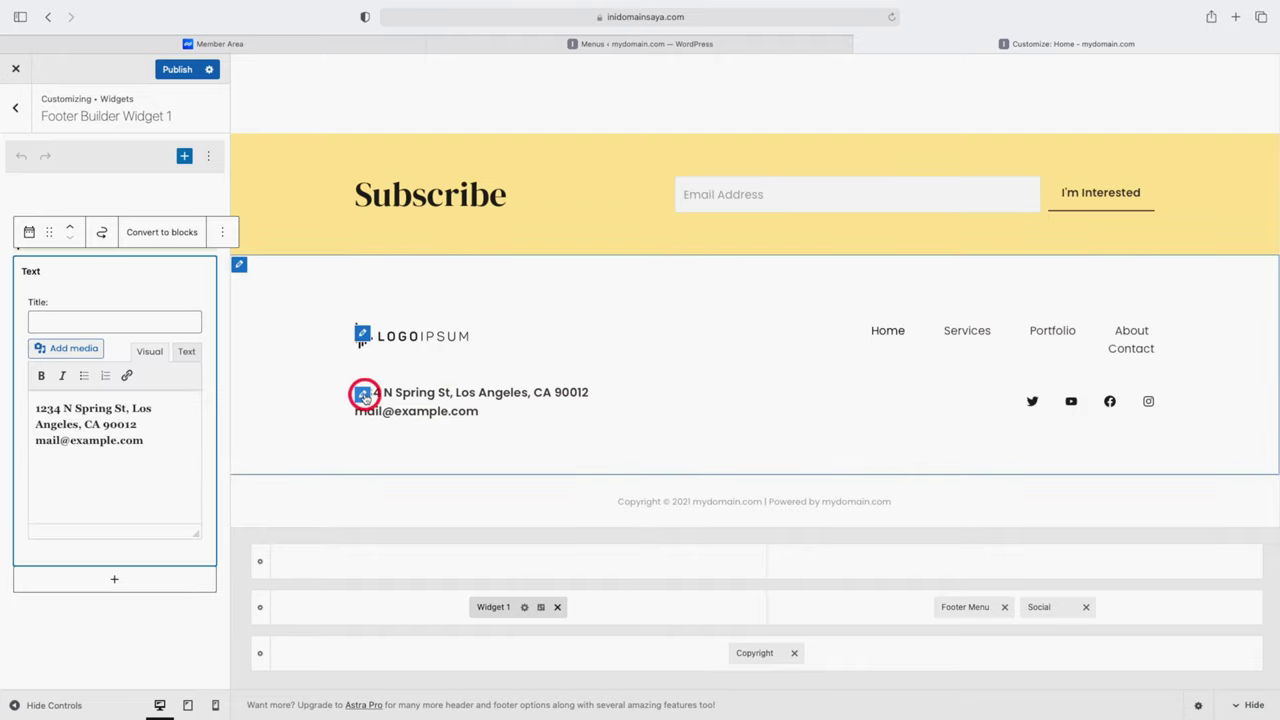
drag(189, 443, 29, 410)
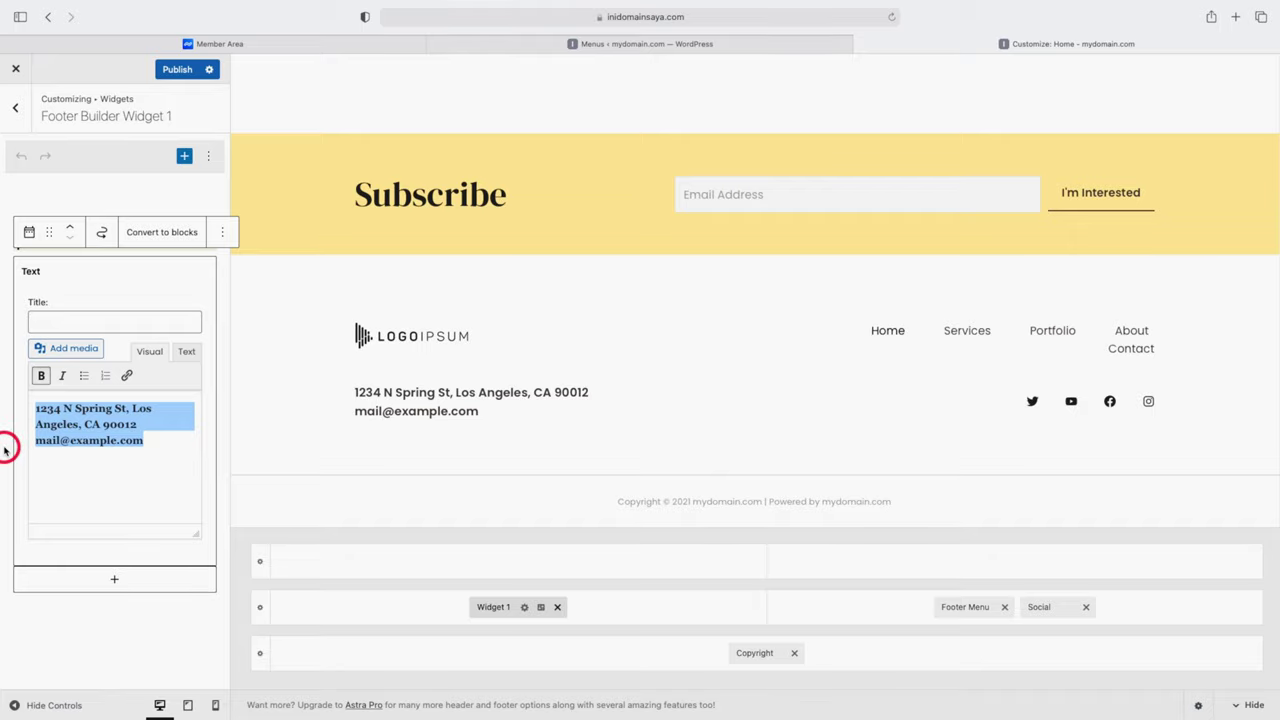
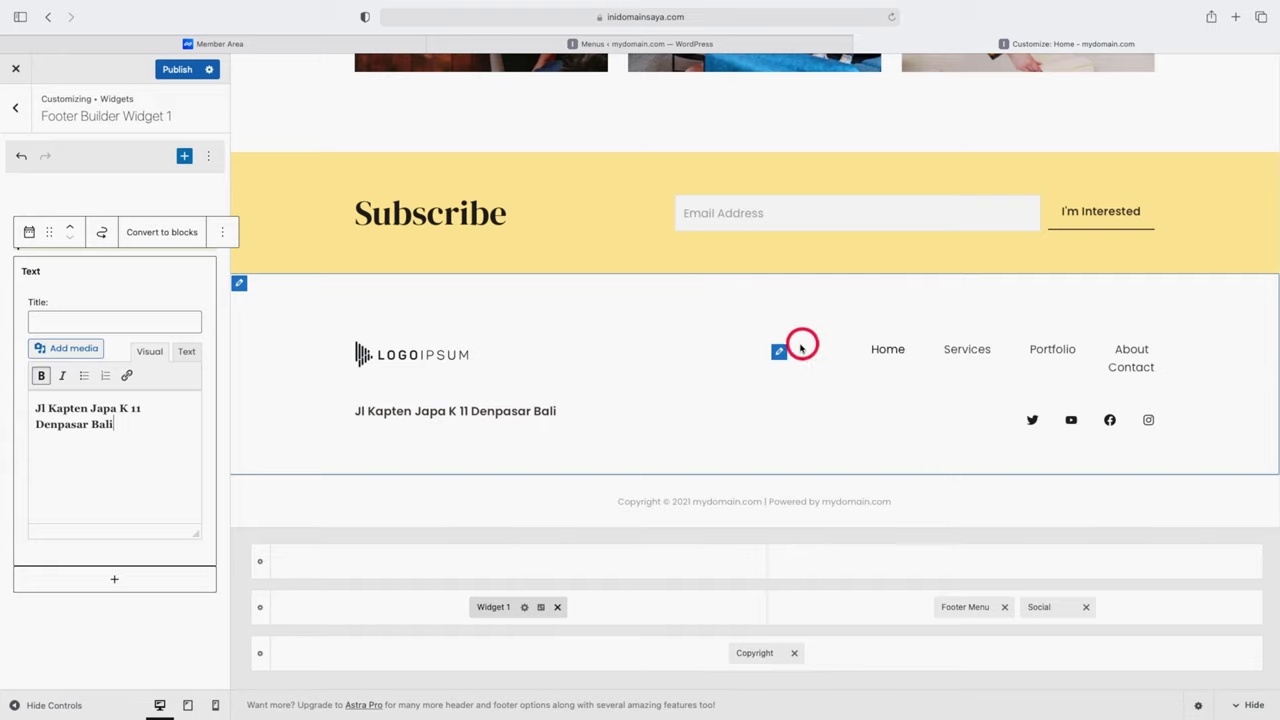
click(779, 351)
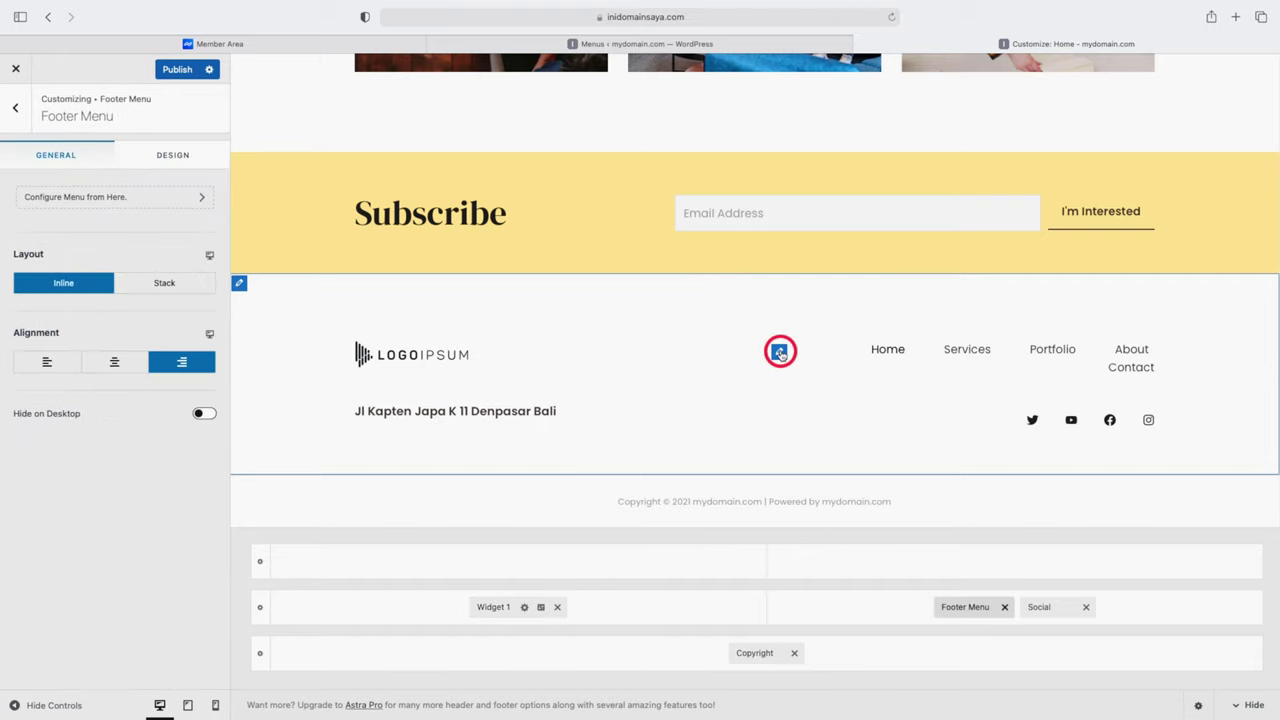
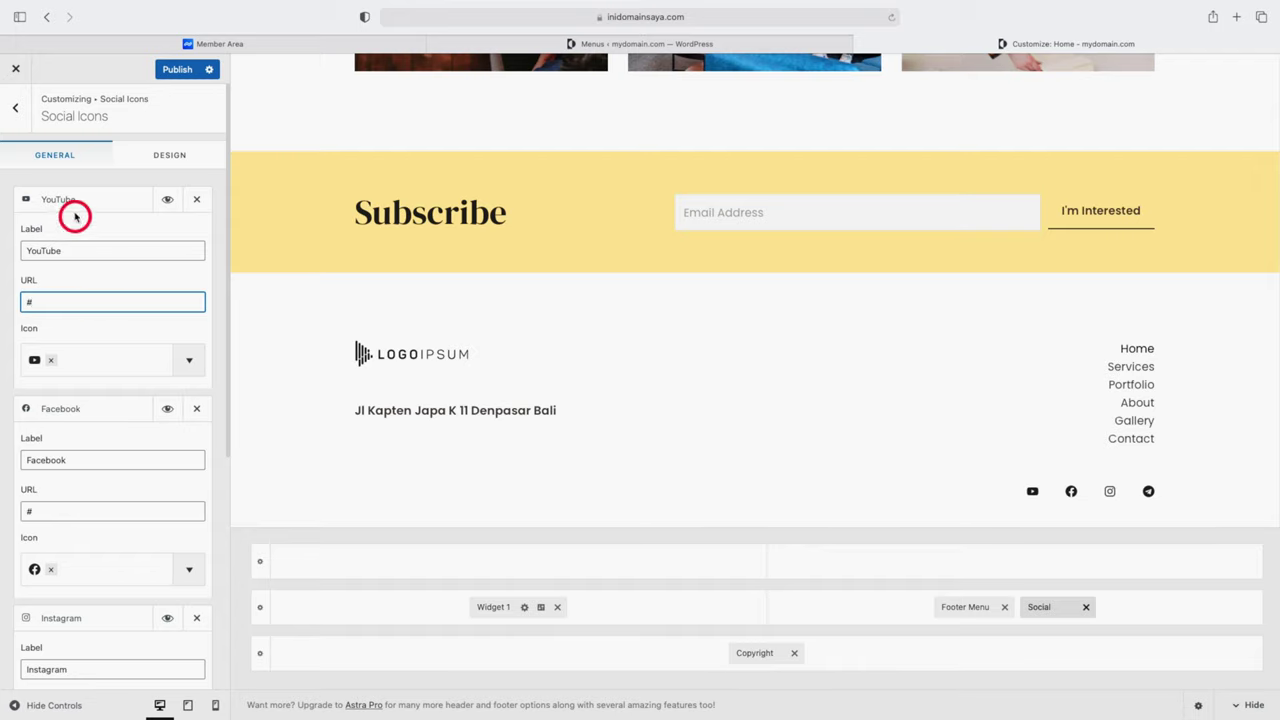
Step: Collapse the YouTube, Facebook and Instagram items and try left, center, then right alignment
click(74, 200)
click(66, 233)
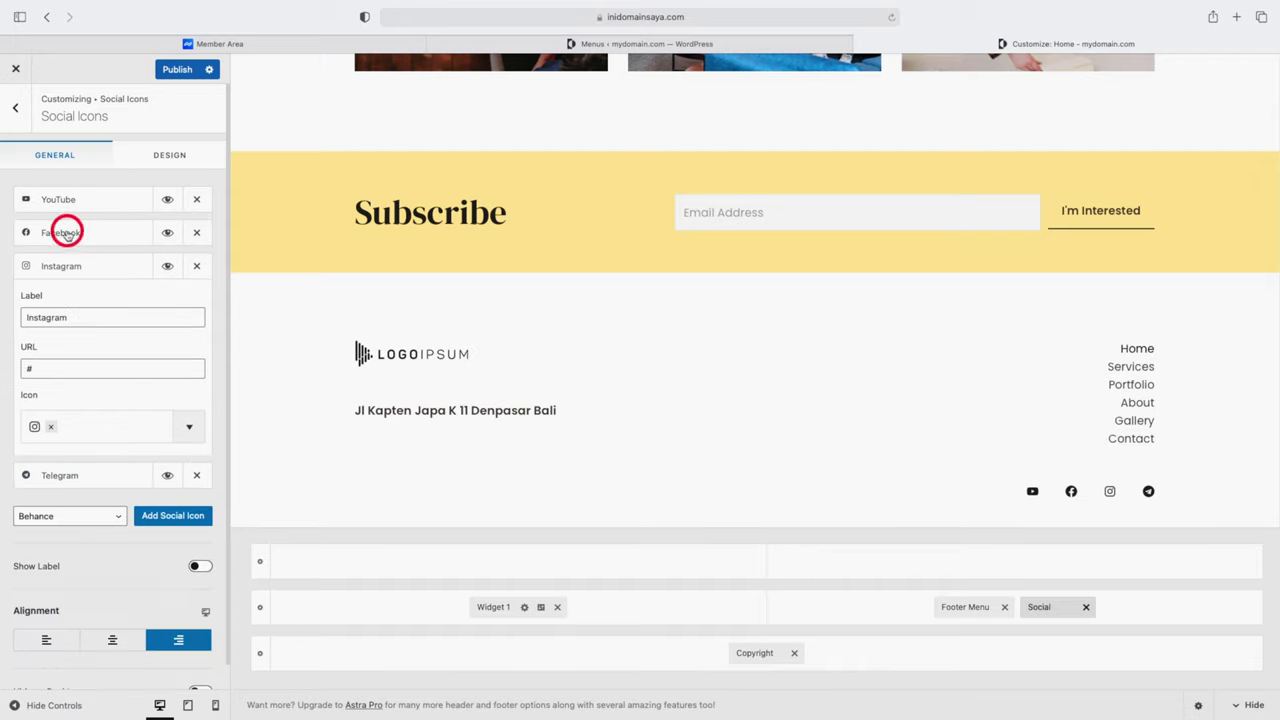
click(62, 267)
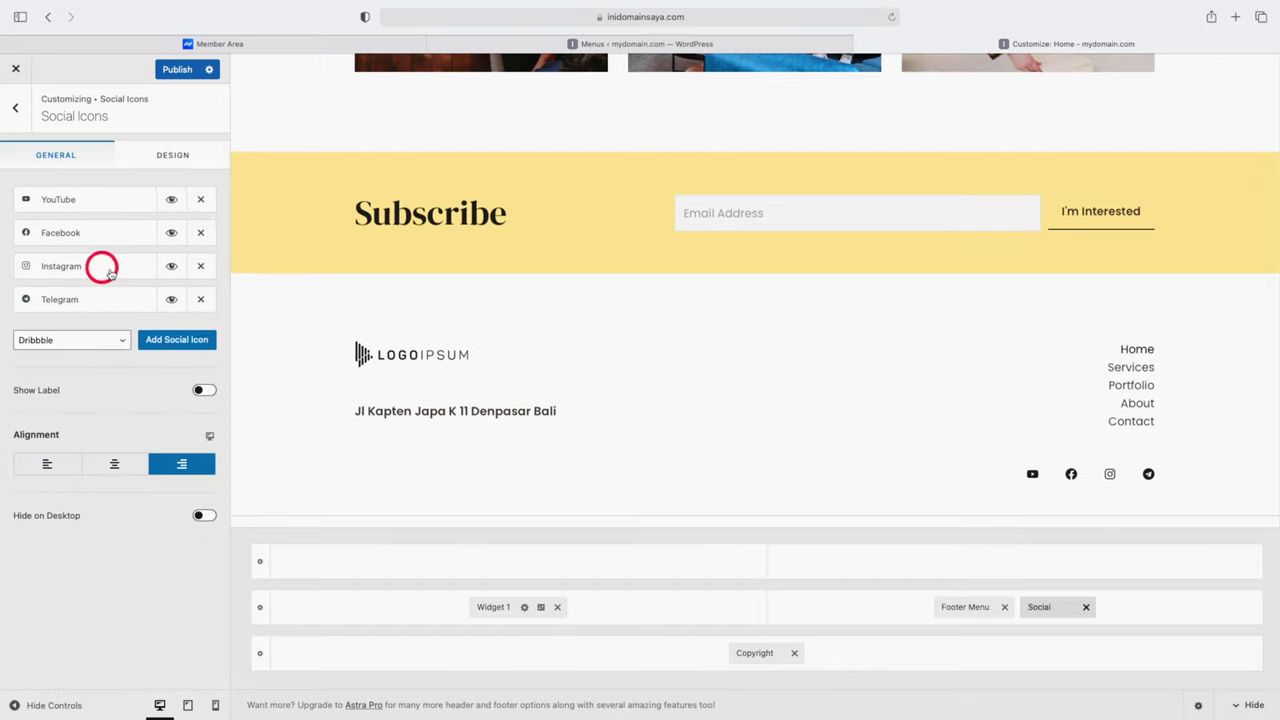
click(145, 339)
click(66, 474)
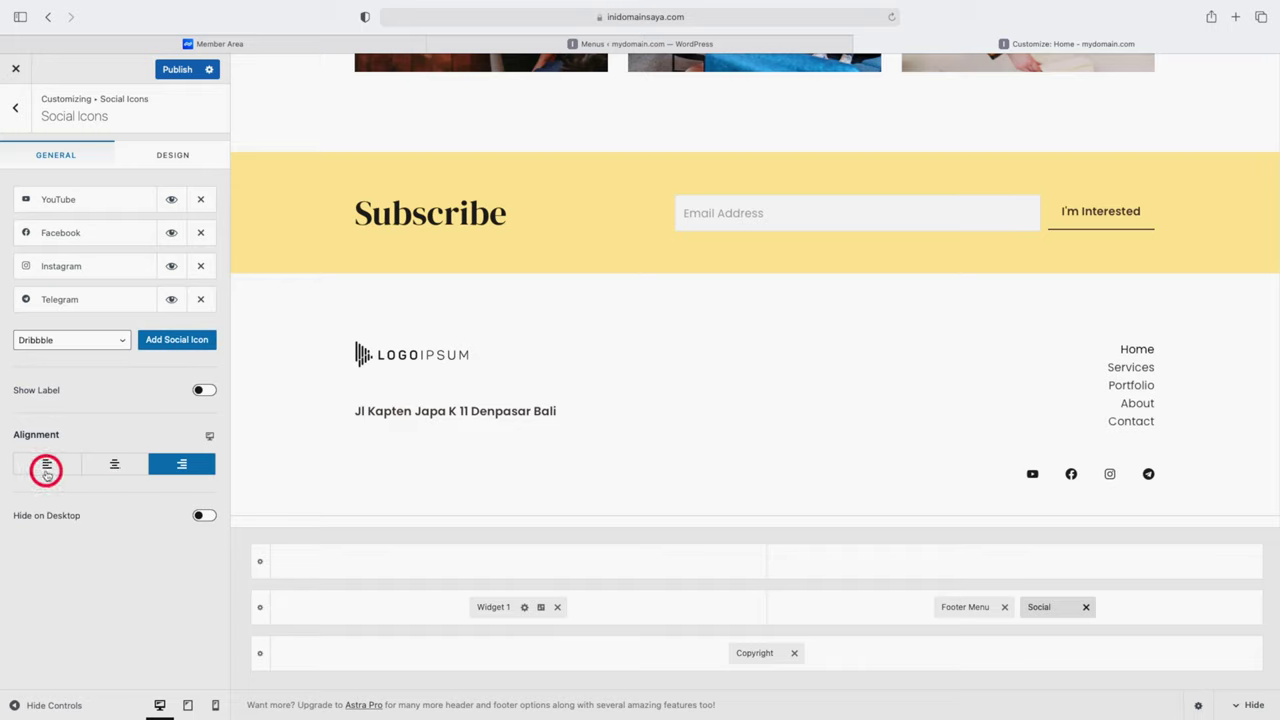
click(114, 465)
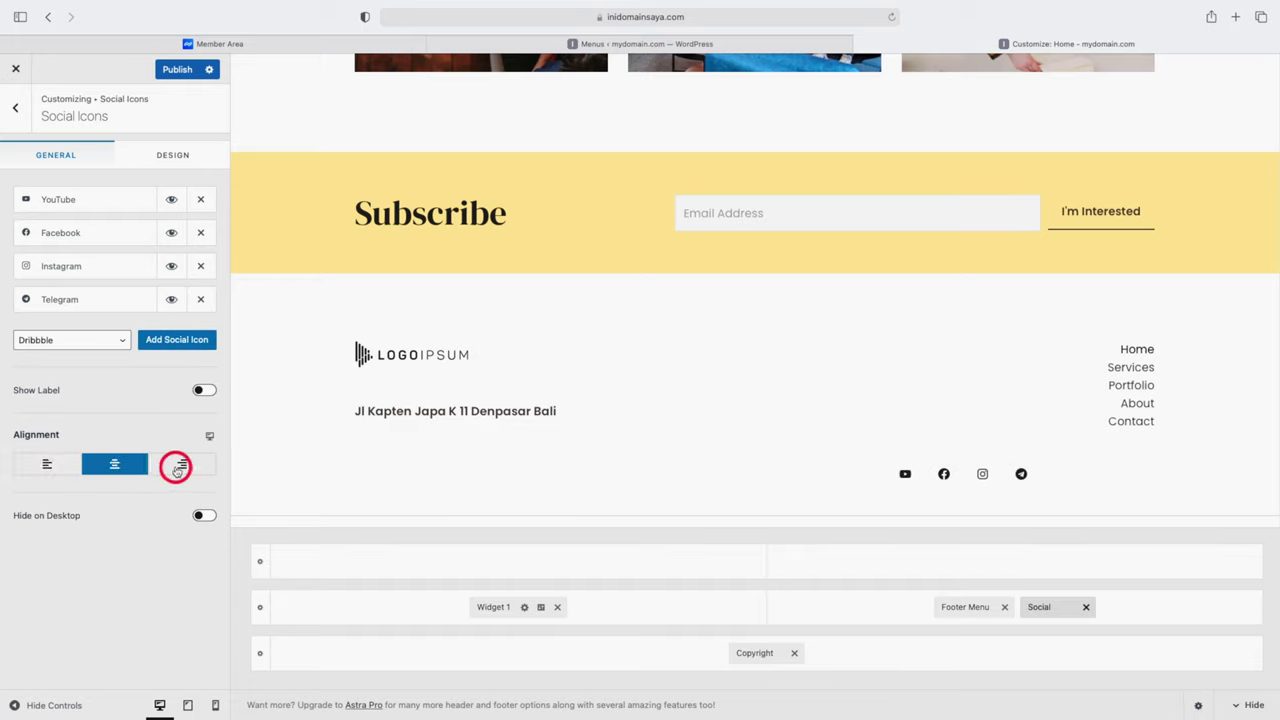
click(176, 467)
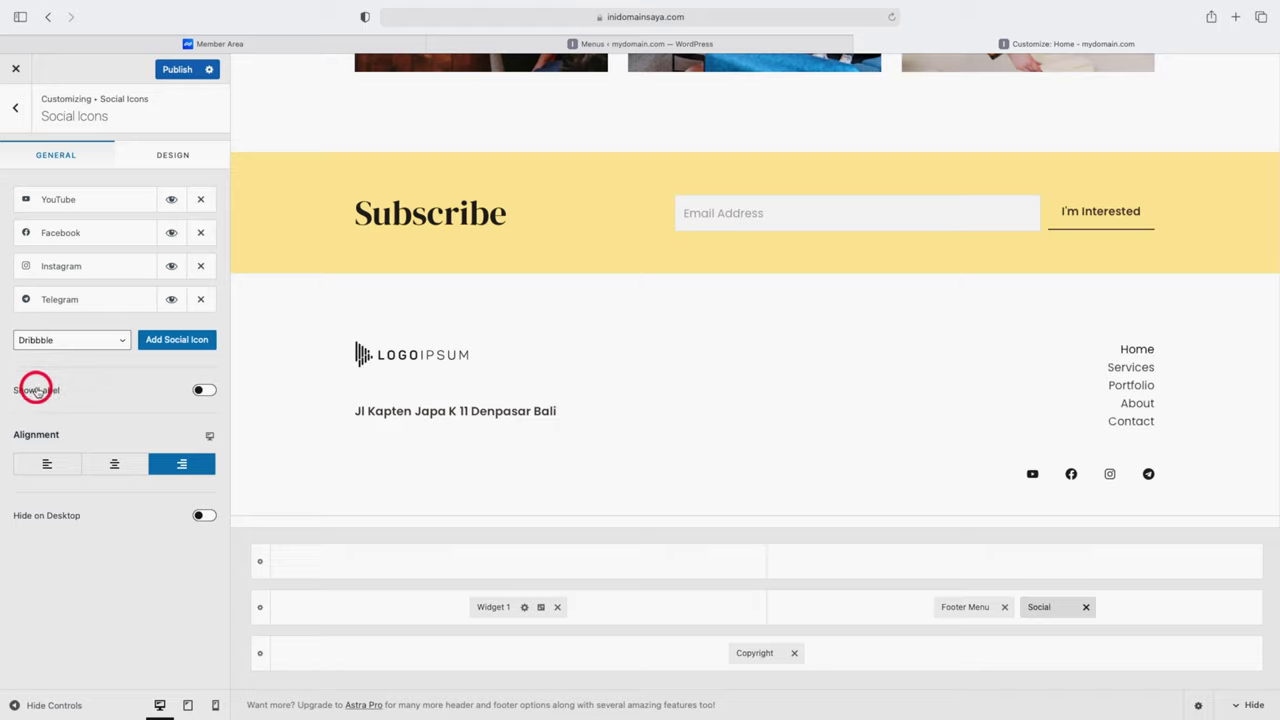
Step: Toggle Show Label and Hide on Desktop on and off, keeping icons only, then go back
click(205, 390)
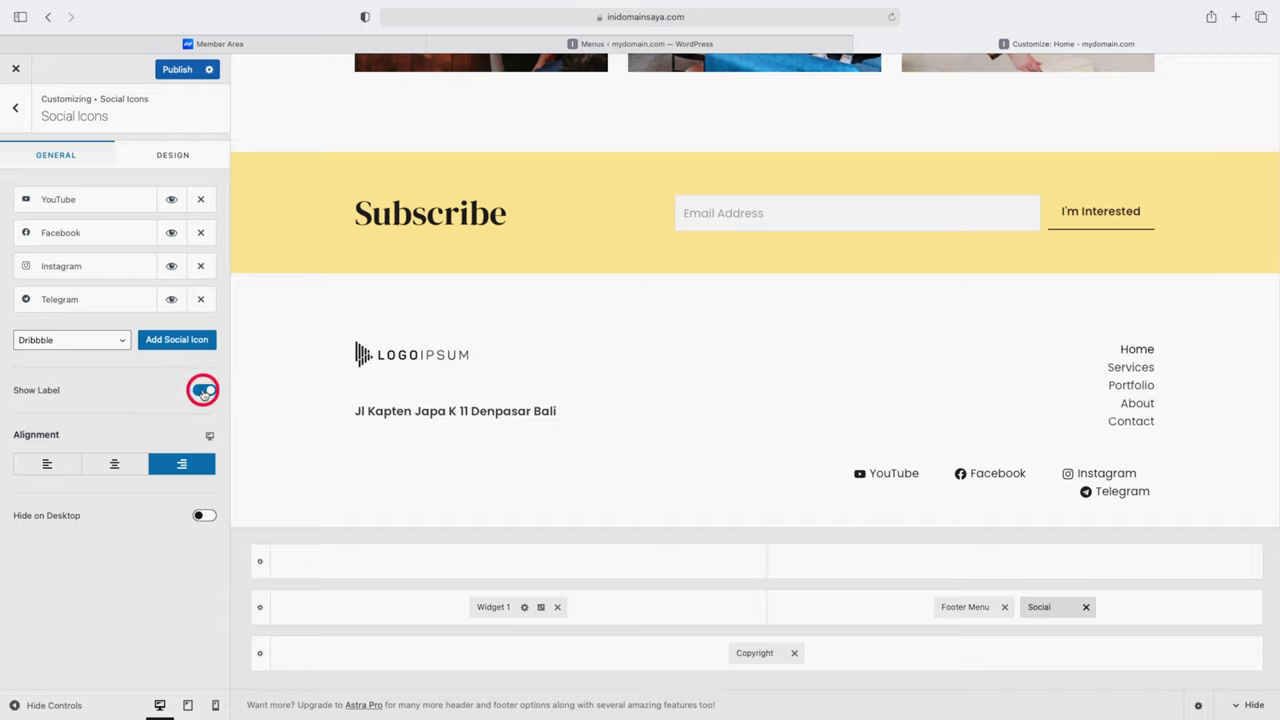
click(203, 391)
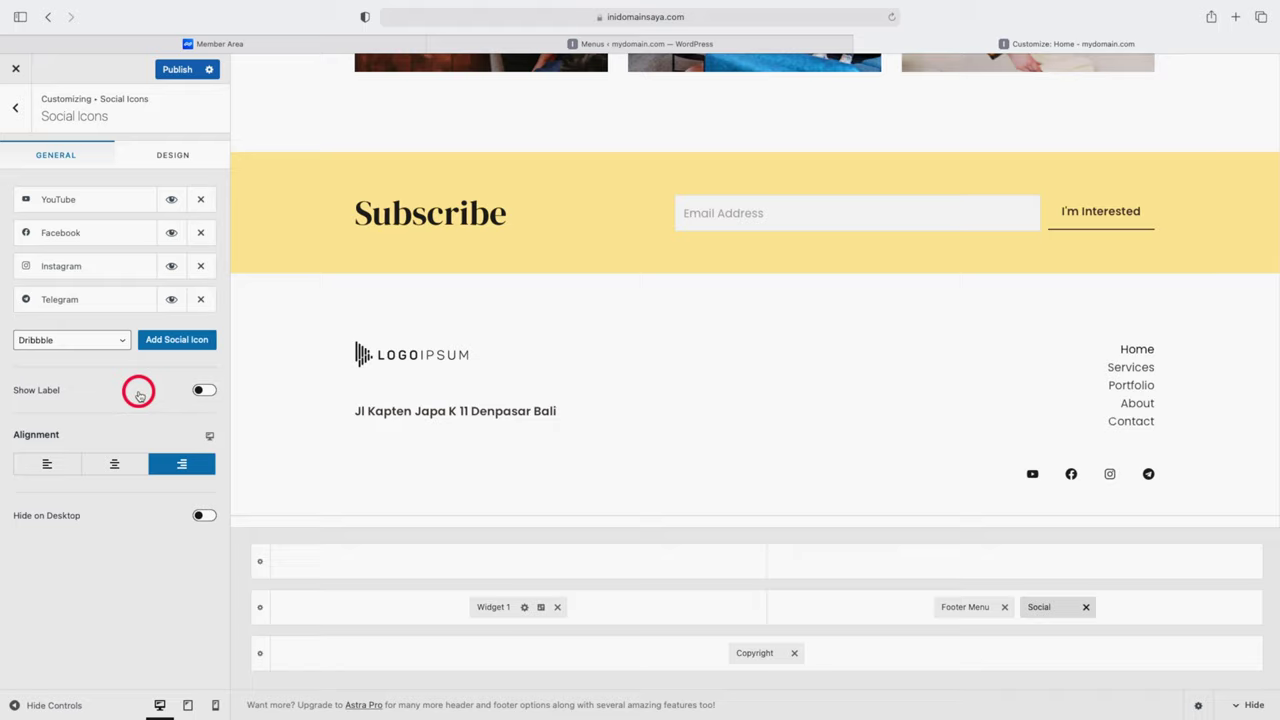
click(204, 516)
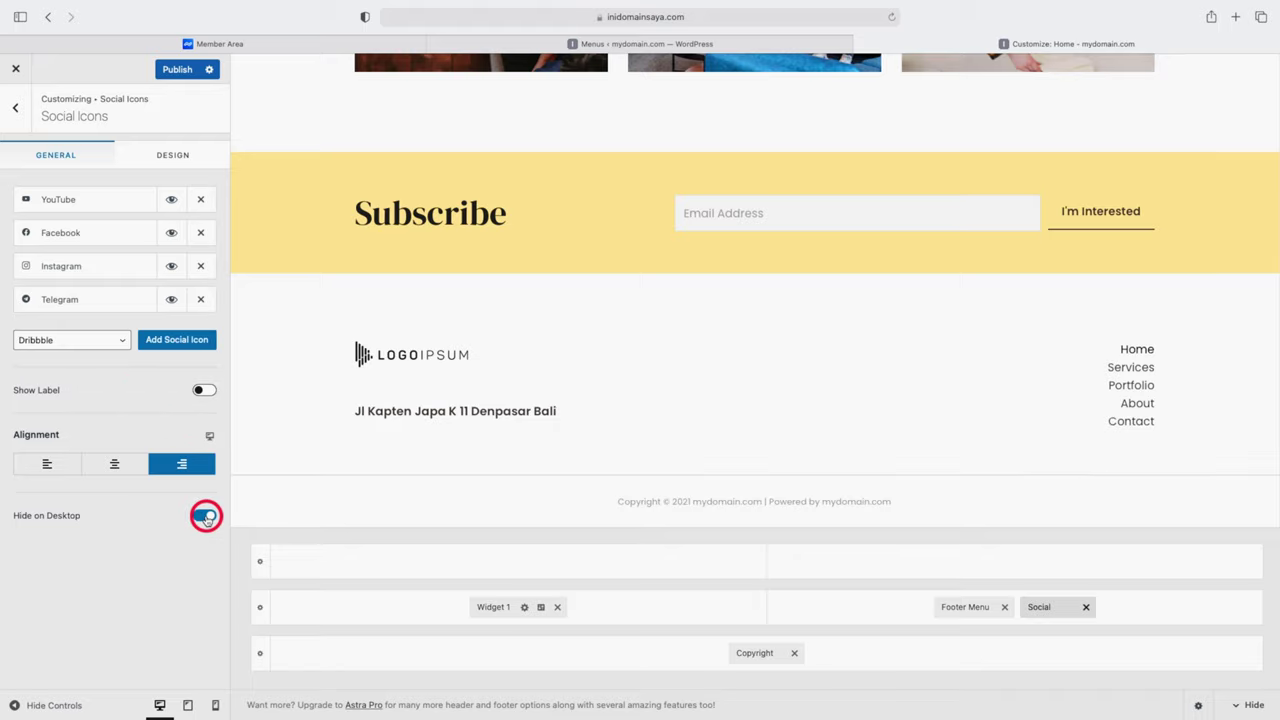
click(200, 517)
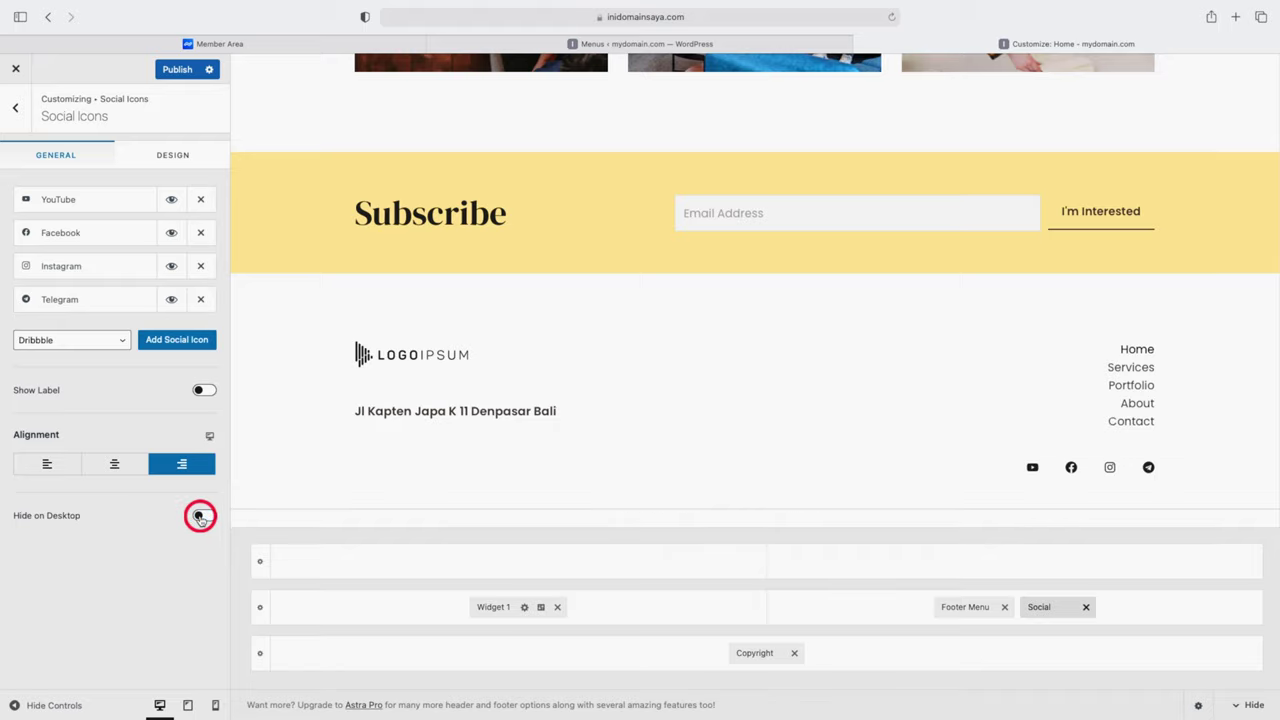
click(18, 118)
Step: Publish the Customizer changes and exit to the live mydomain.com homepage
scroll(903, 425, up, 8)
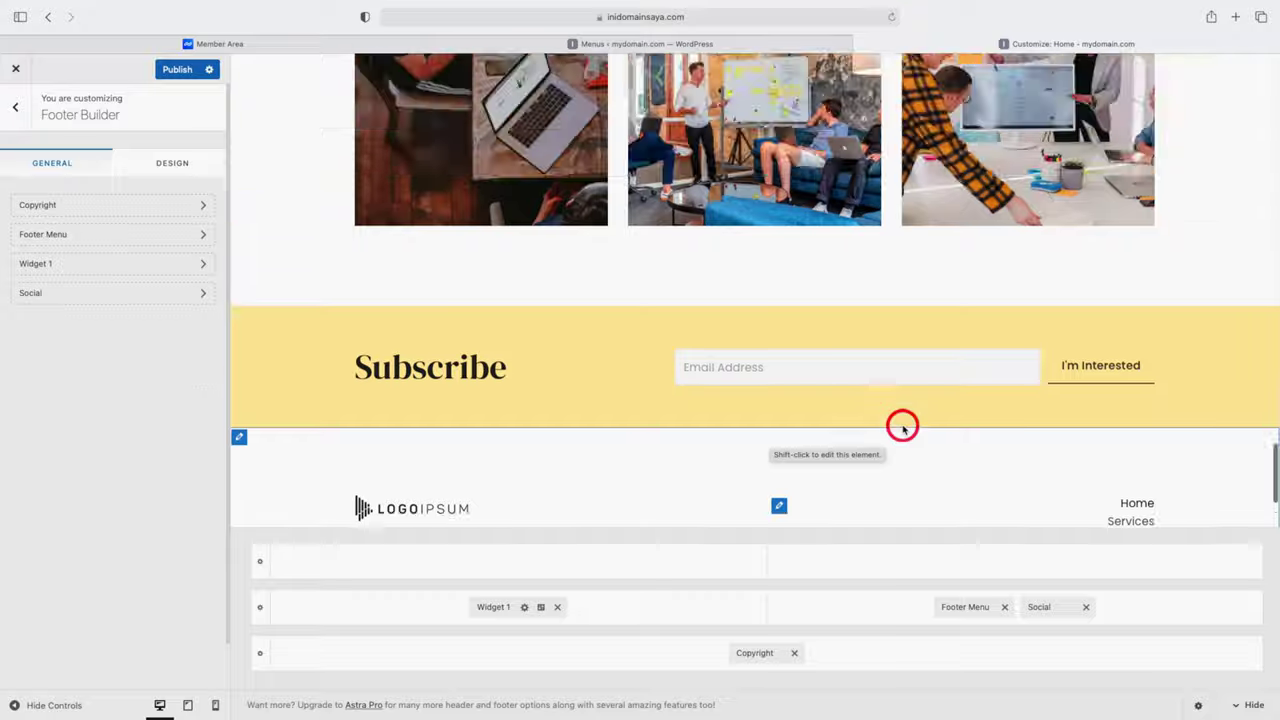
scroll(903, 428, up, 15)
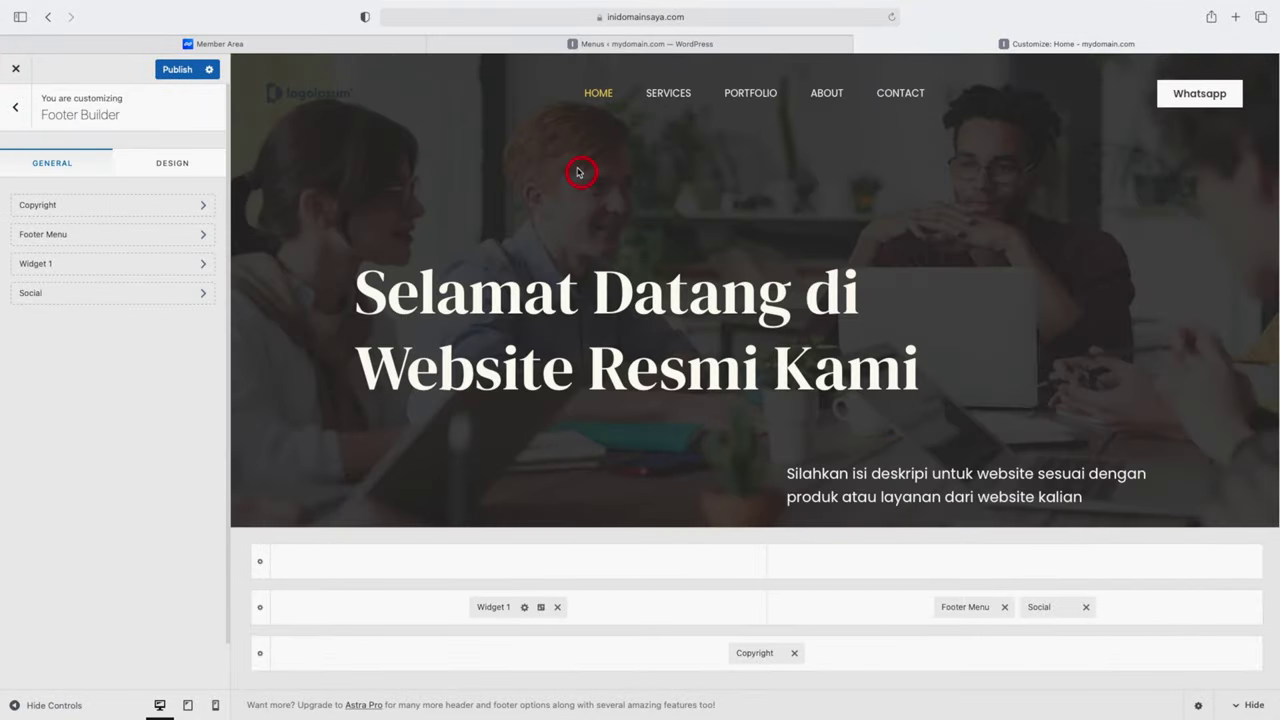
click(177, 70)
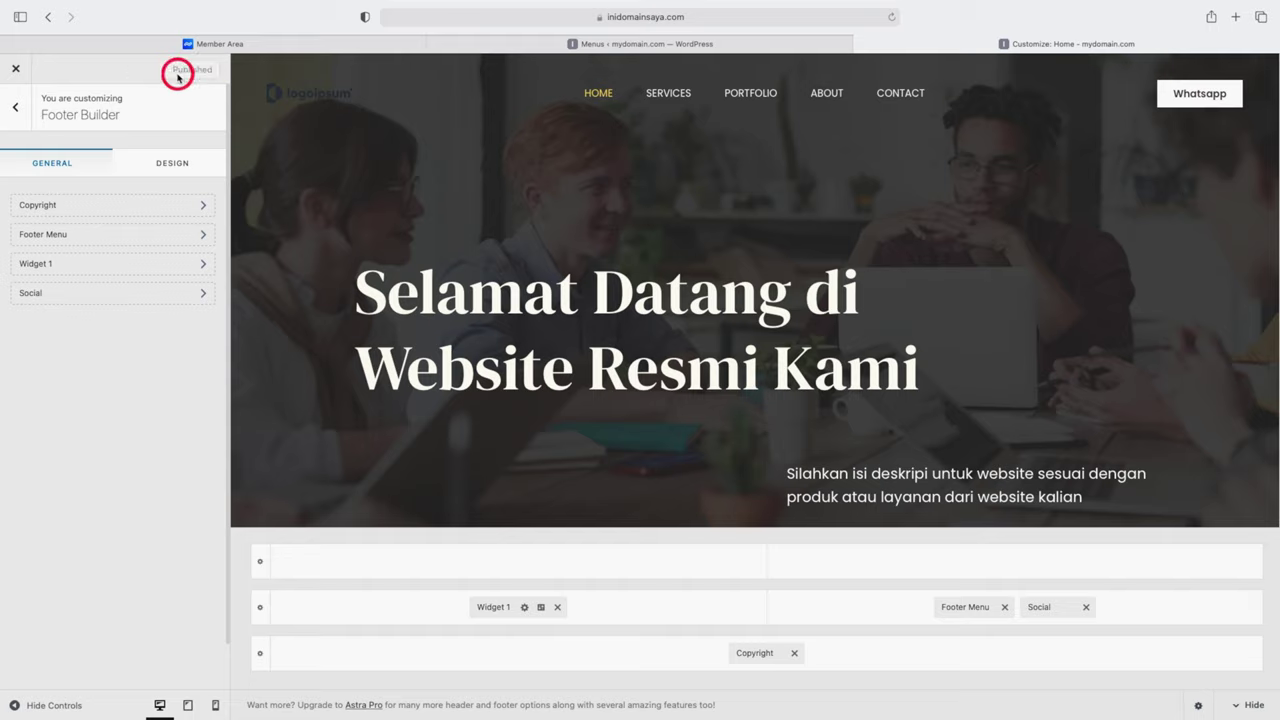
click(15, 69)
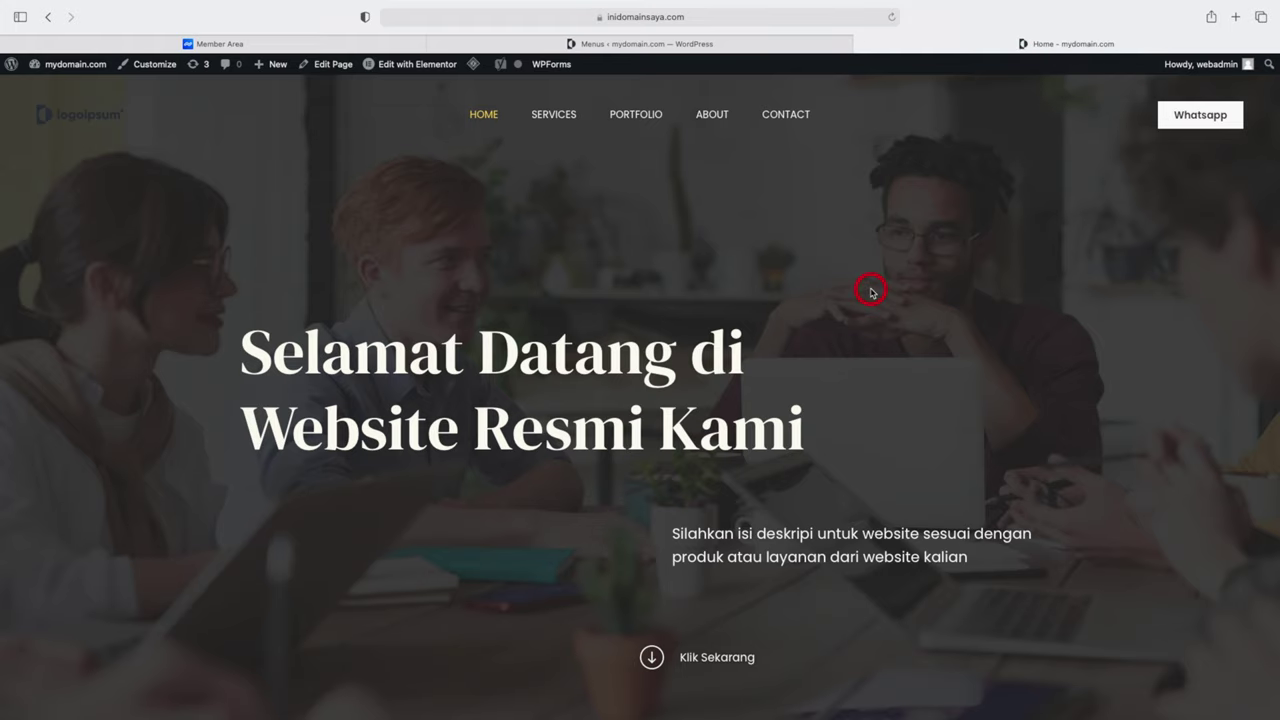
scroll(871, 292, down, 15)
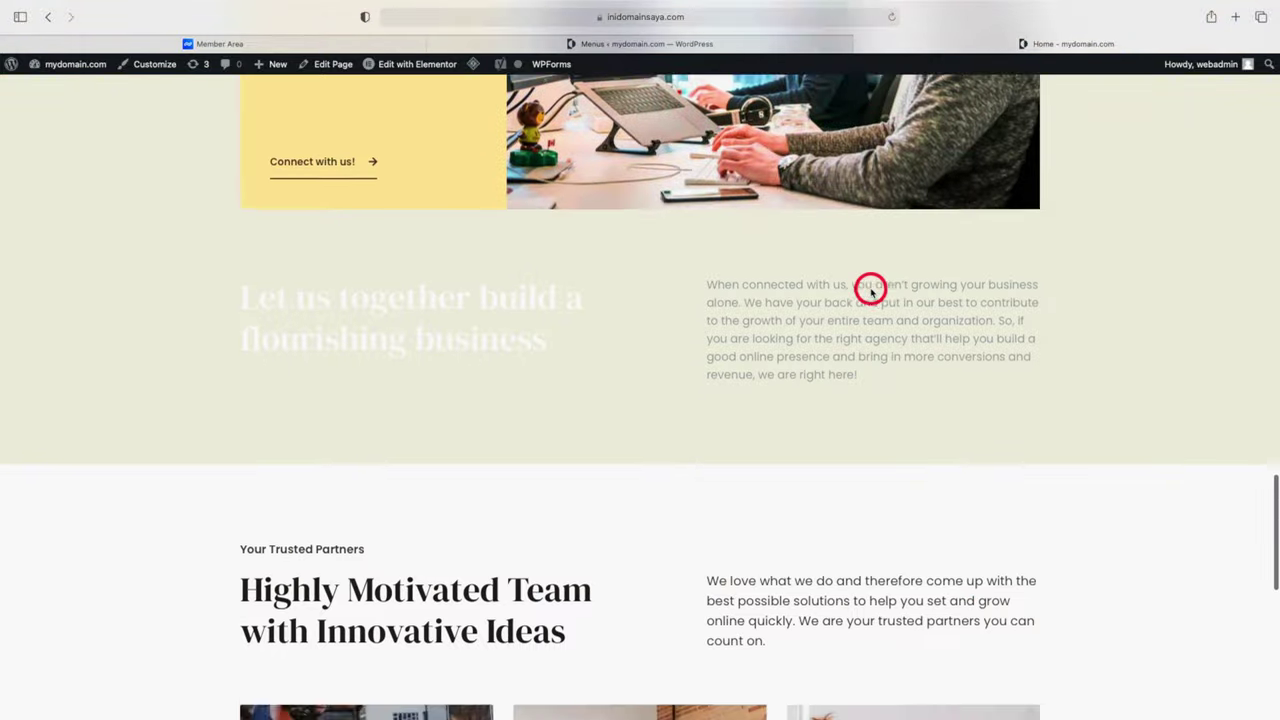
scroll(871, 292, down, 10)
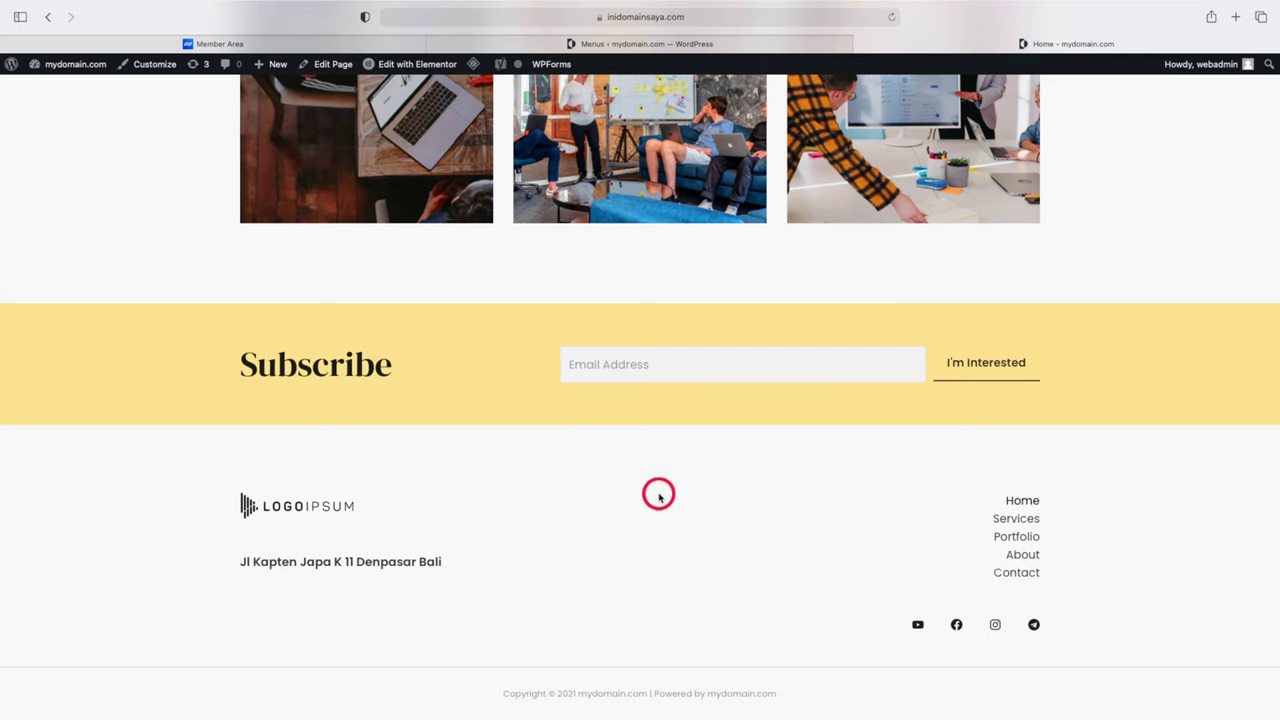
scroll(658, 497, up, 20)
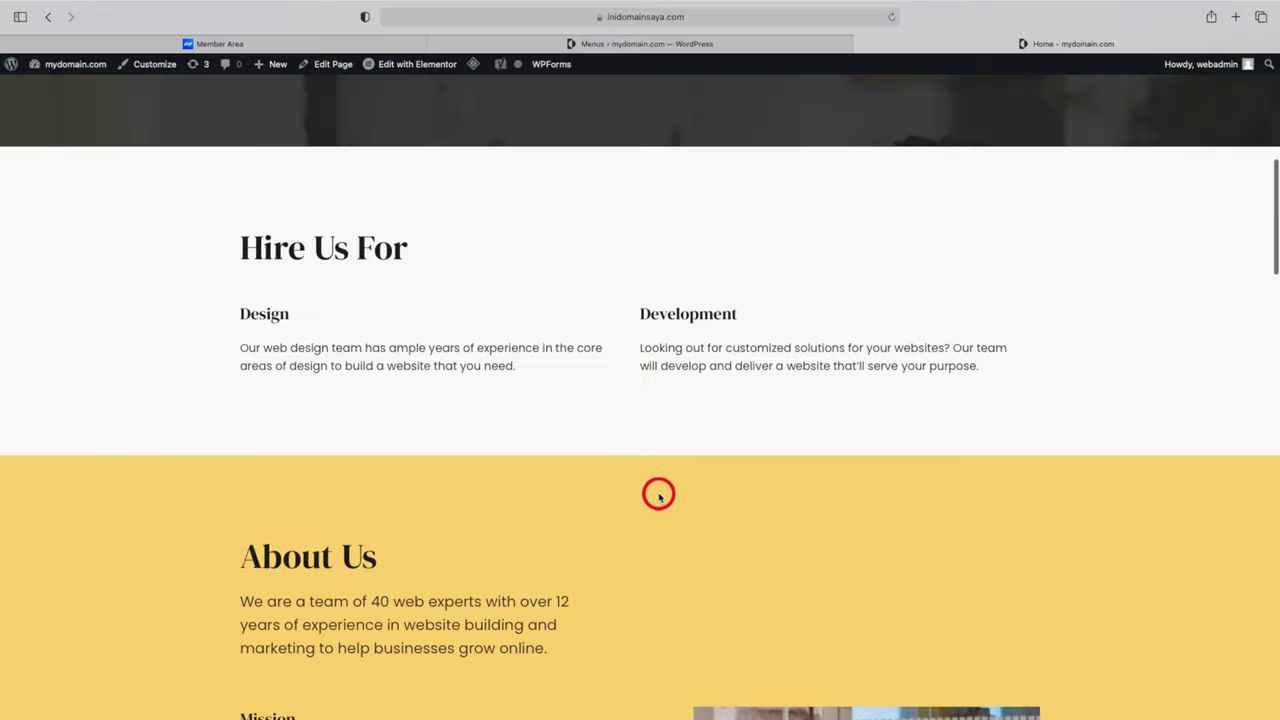
scroll(658, 497, up, 5)
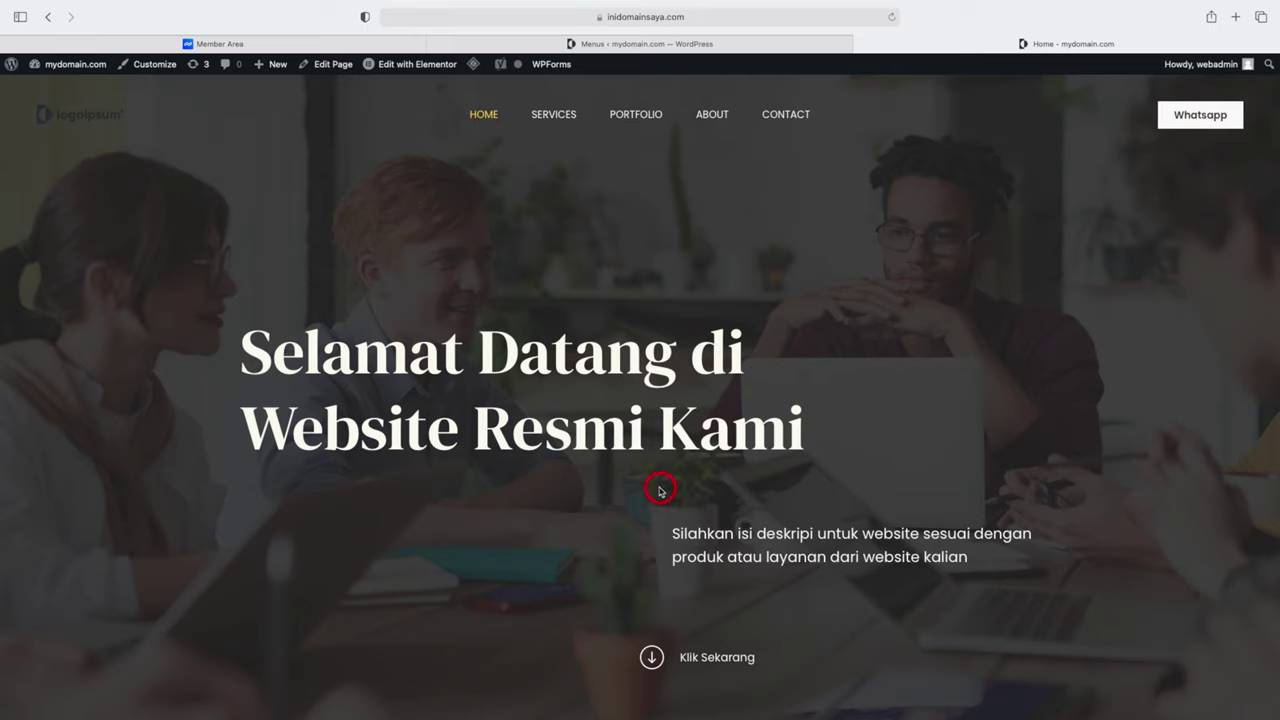
mouse_move(72, 64)
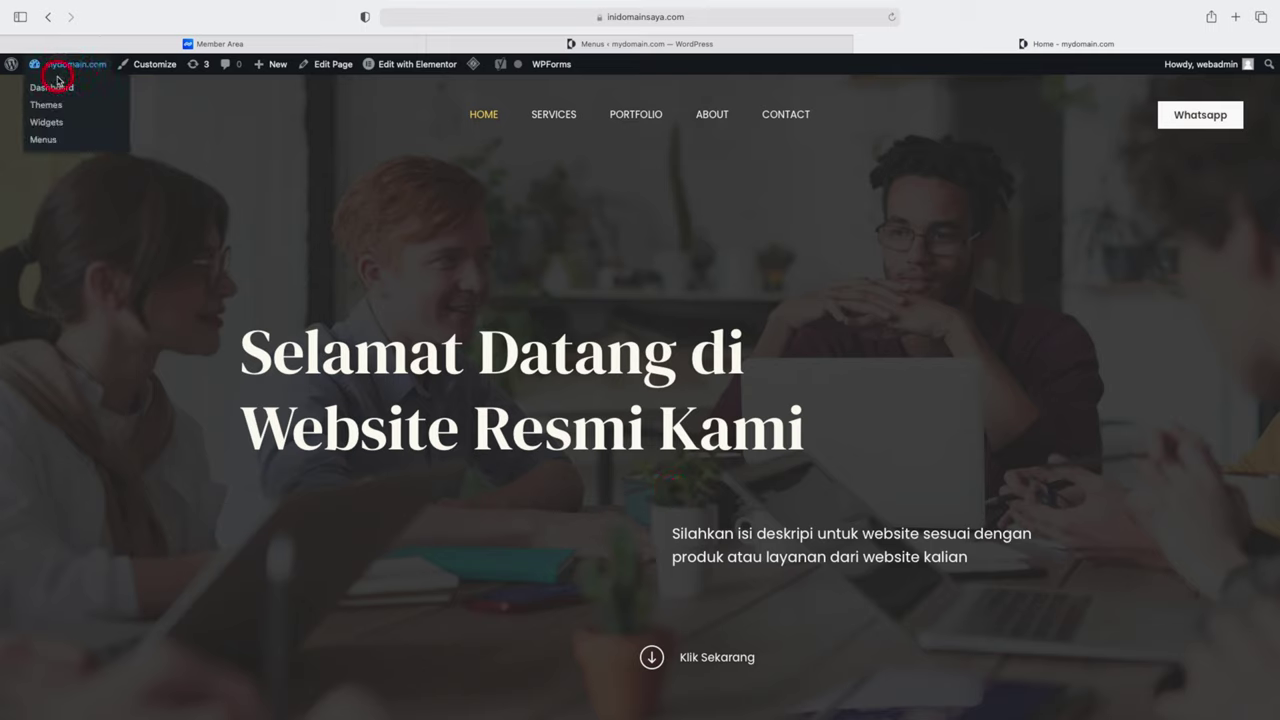
Step: Go from the dashboard to the Installed Plugins list
click(55, 88)
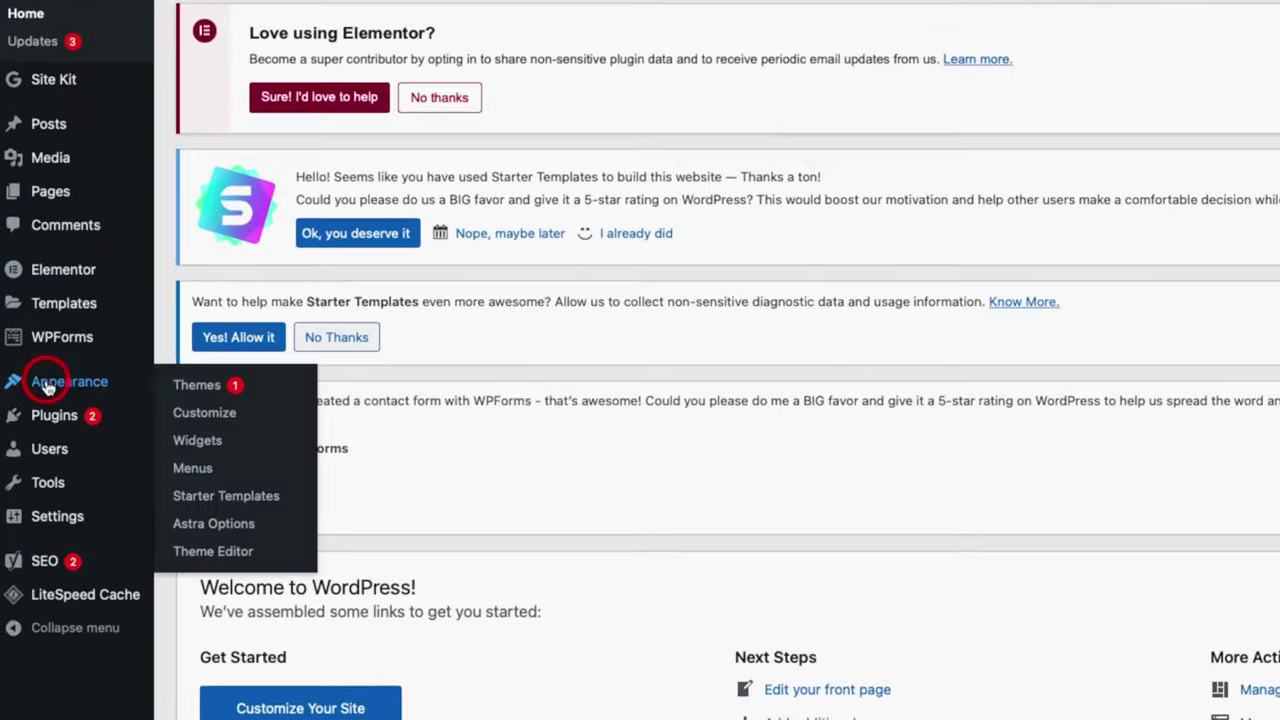
mouse_move(37, 393)
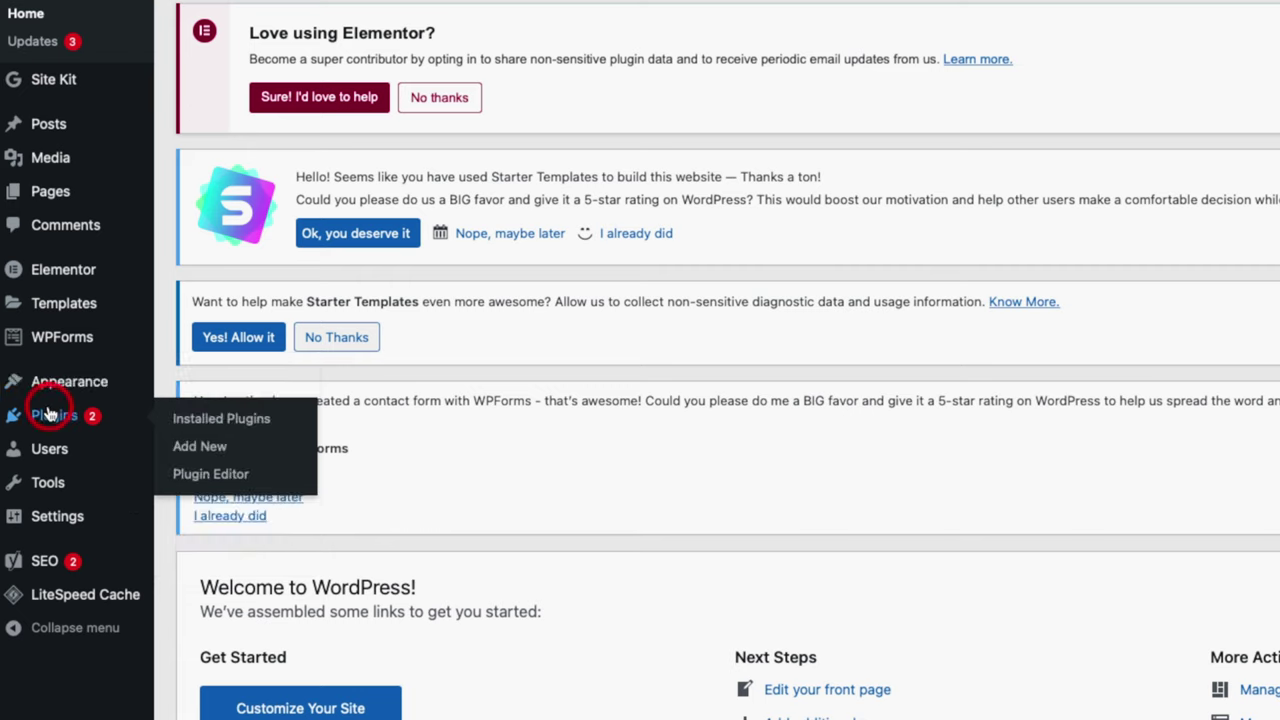
click(50, 415)
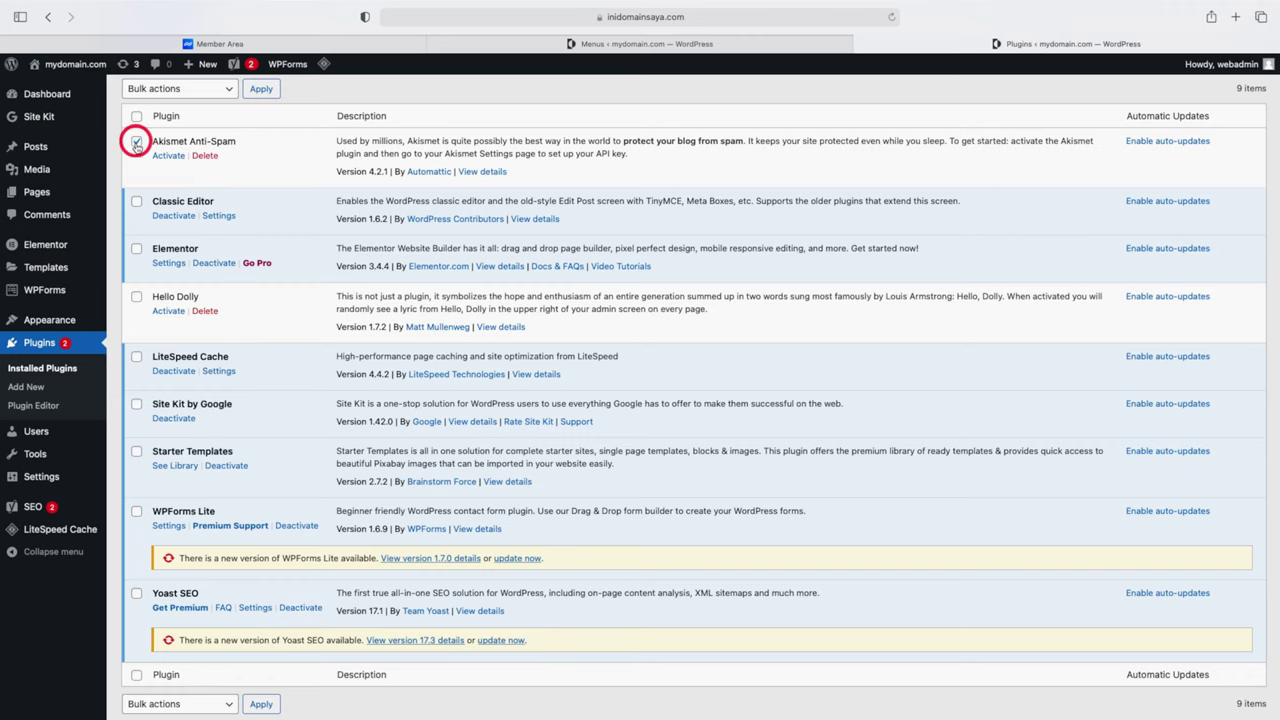
Step: Bulk-delete the selected Akismet Anti-Spam and Hello Dolly plugins and confirm the deletion
click(137, 298)
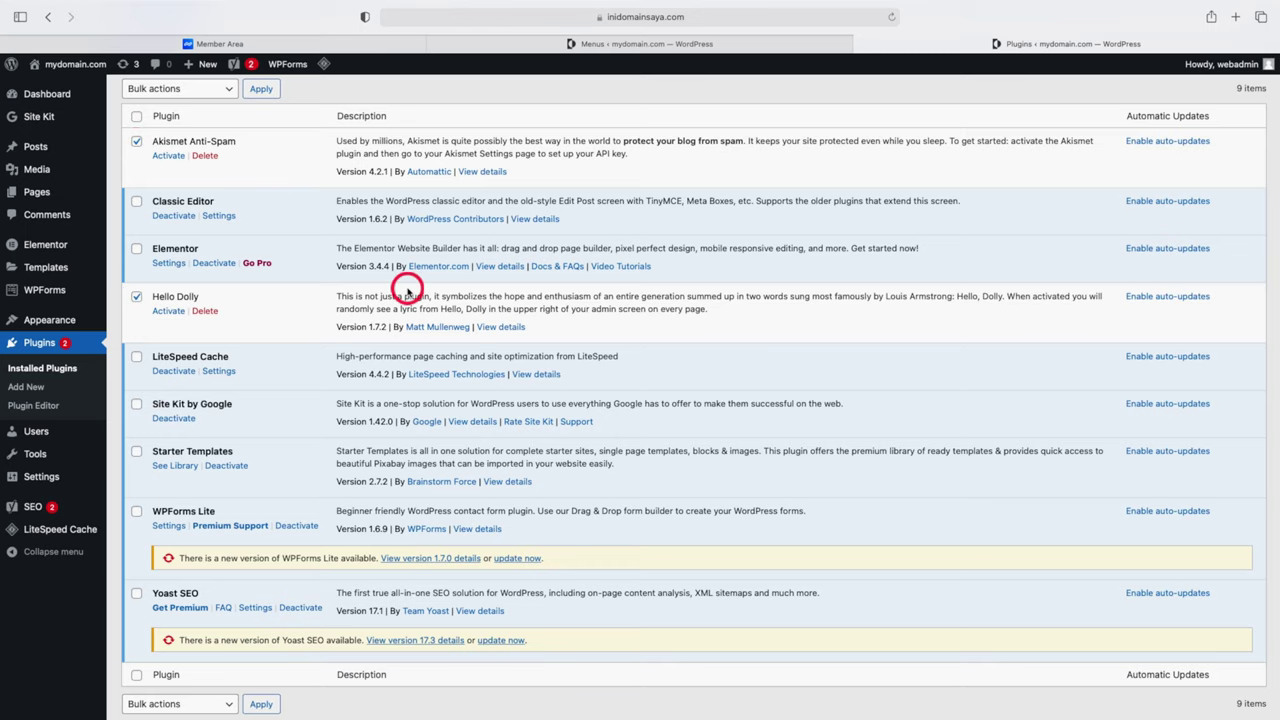
scroll(405, 288, up, 1)
click(218, 106)
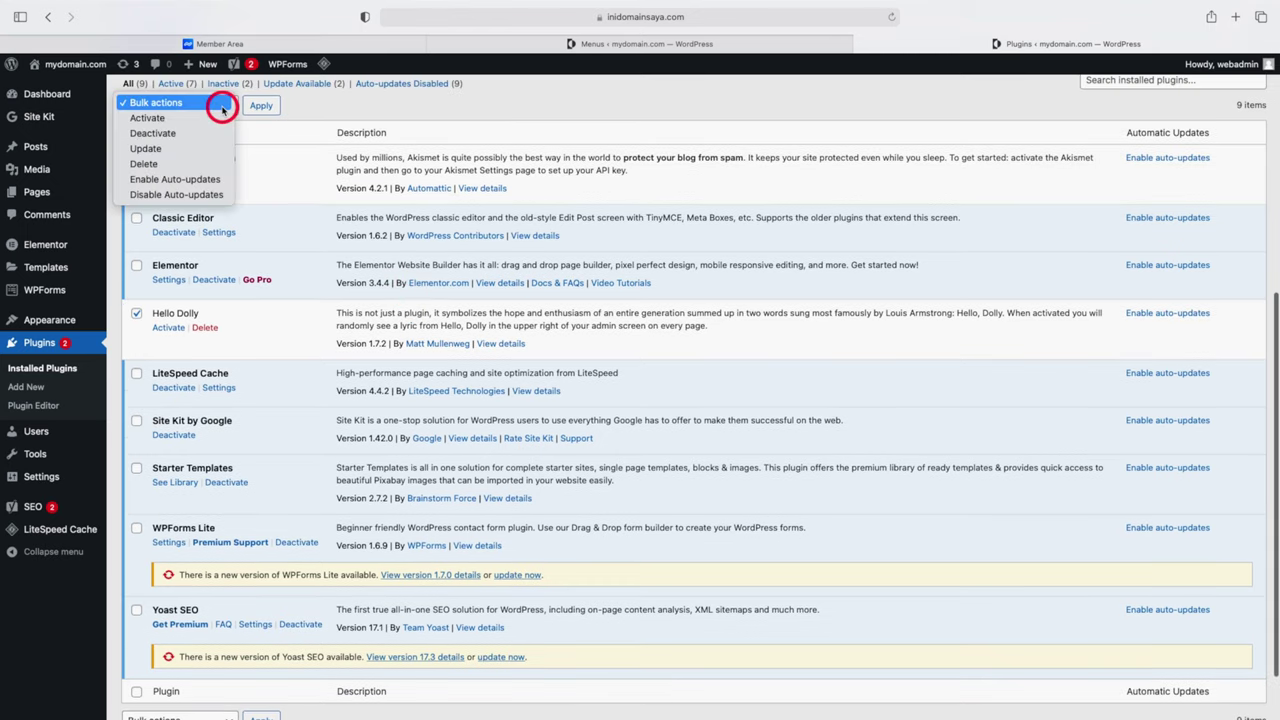
click(177, 163)
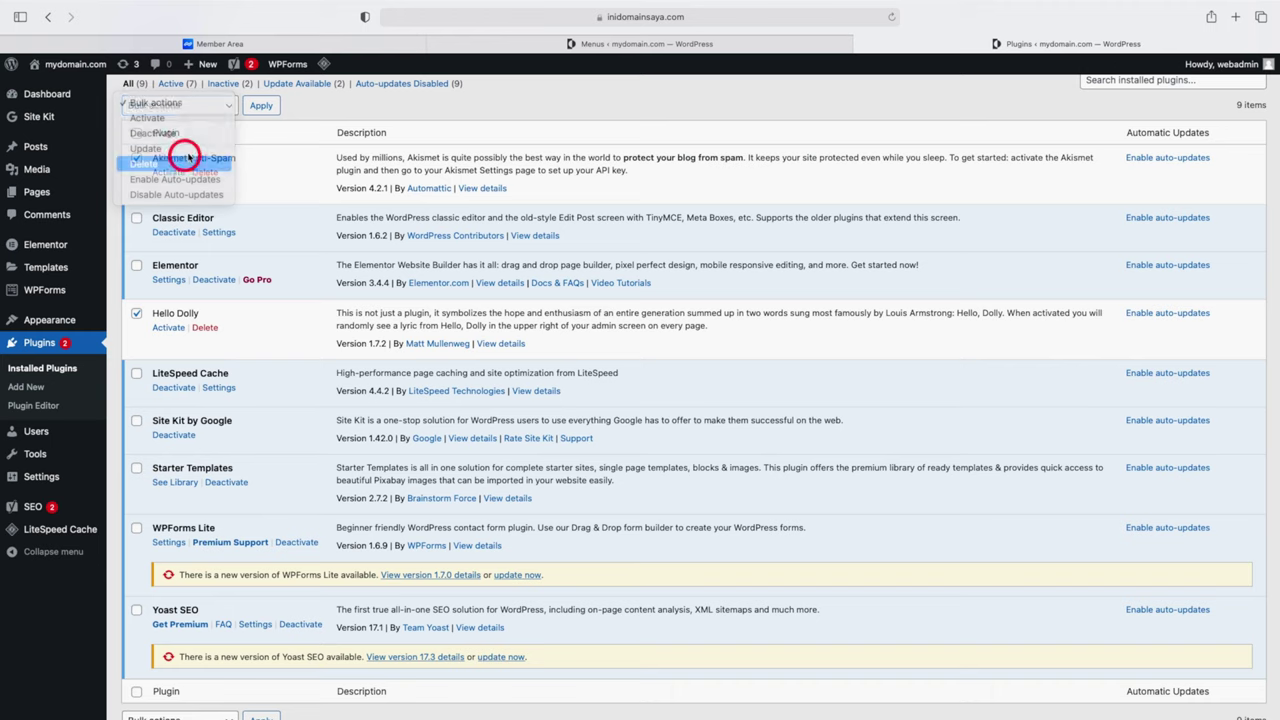
click(262, 108)
click(759, 384)
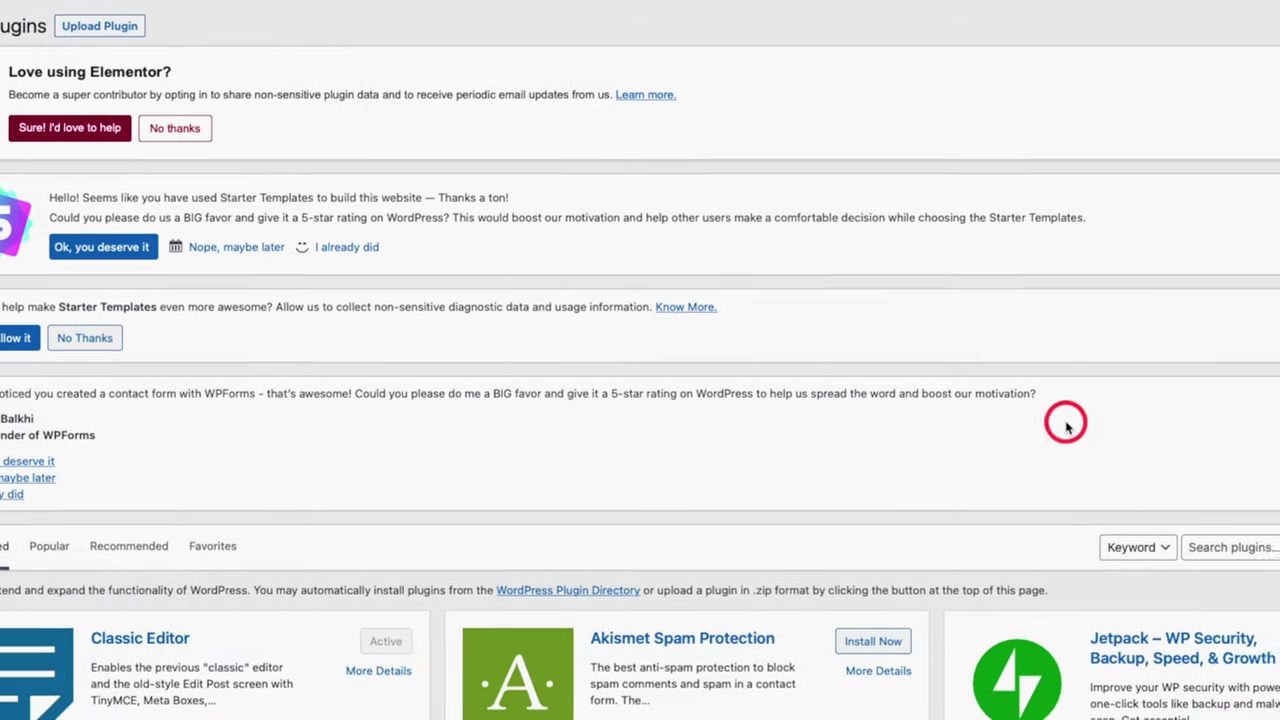
Step: Search the plugin directory for 'click to chat', then install and activate Click to Chat
scroll(1125, 419, down, 5)
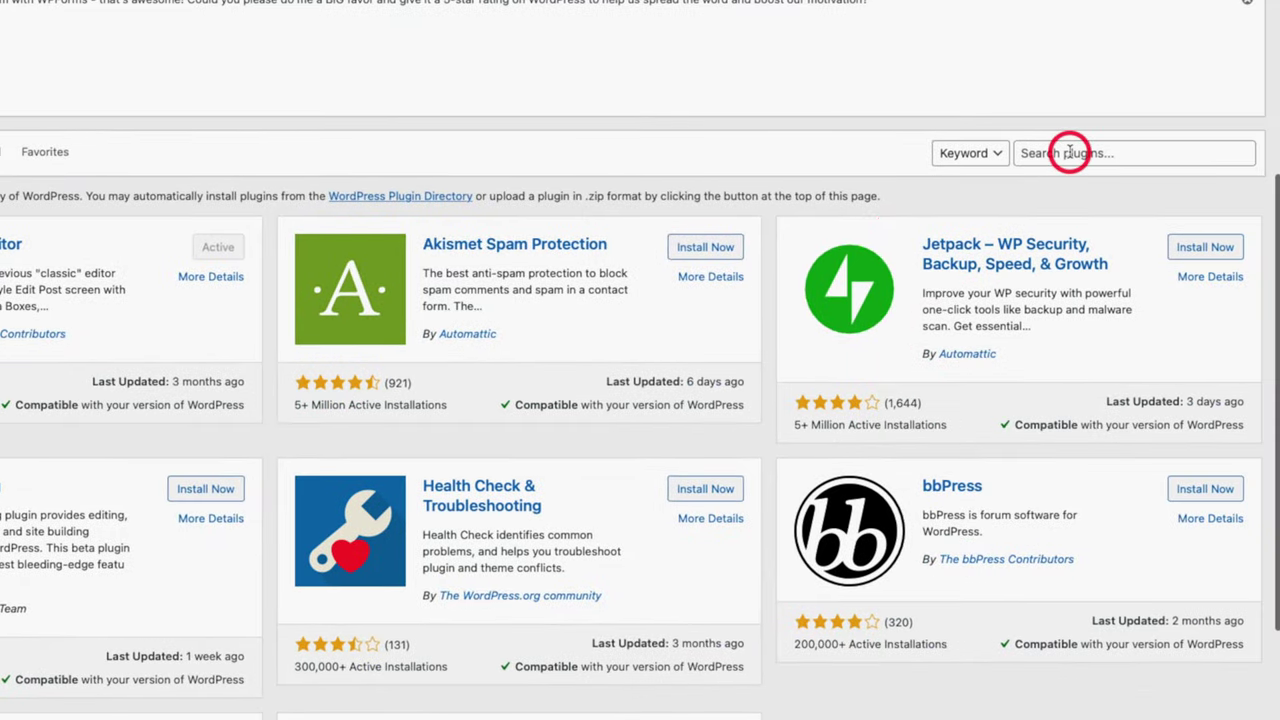
click(1080, 153)
text(cl)
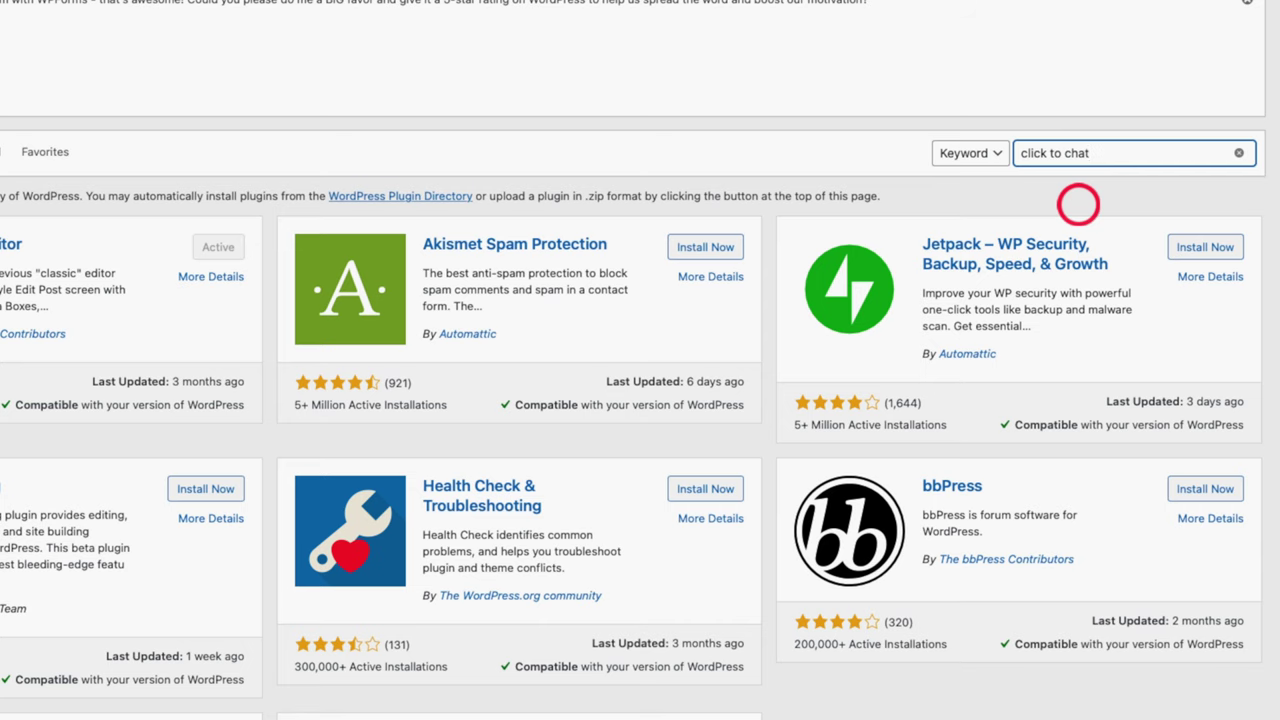
text(ick to chat)
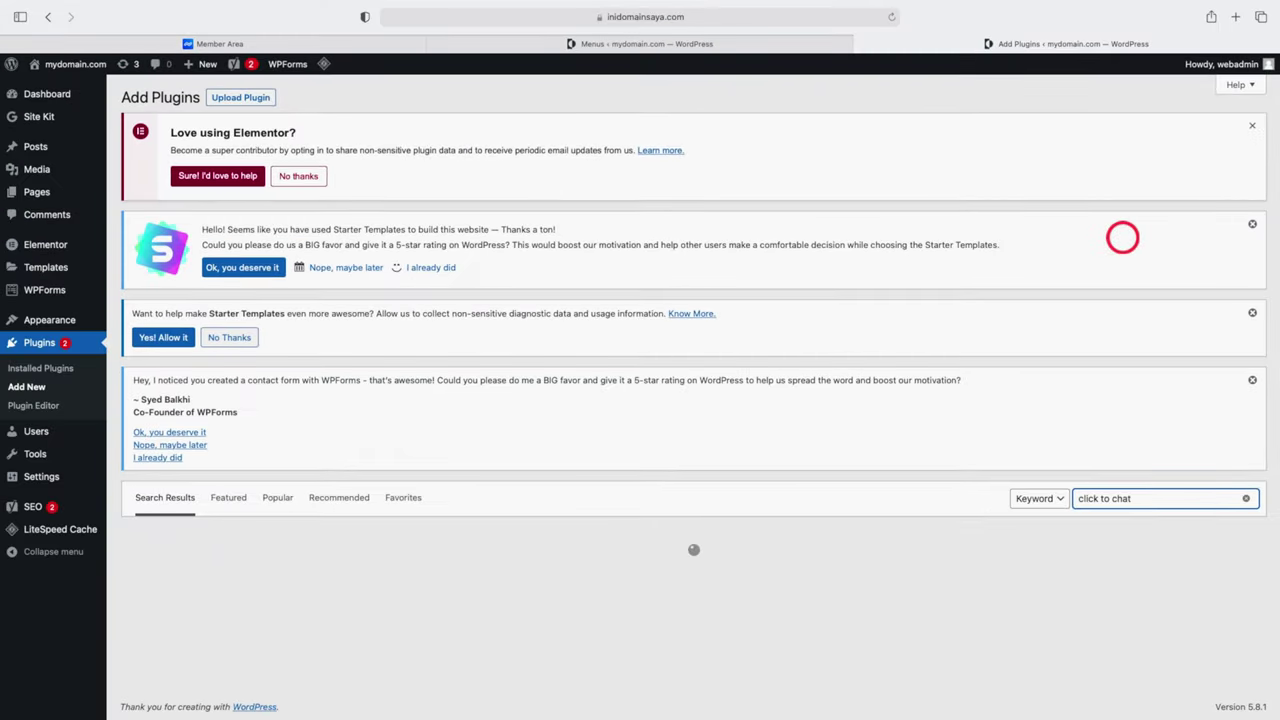
scroll(1090, 255, down, 3)
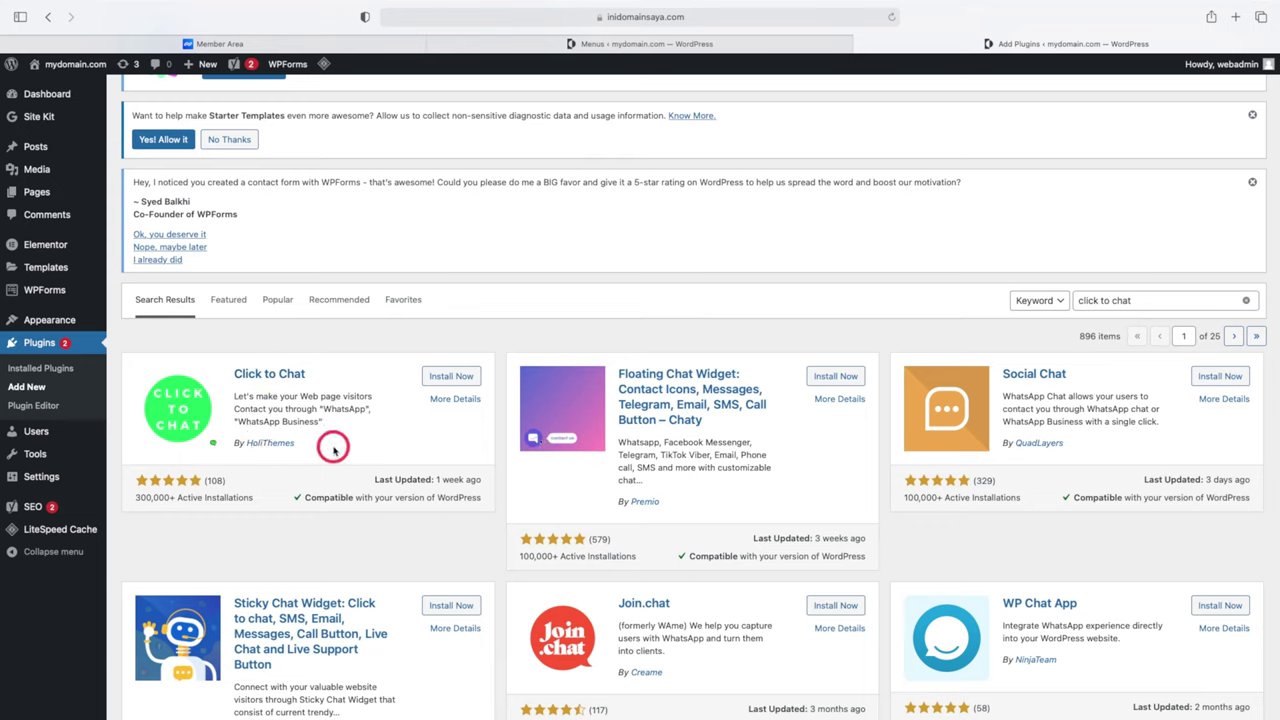
click(452, 377)
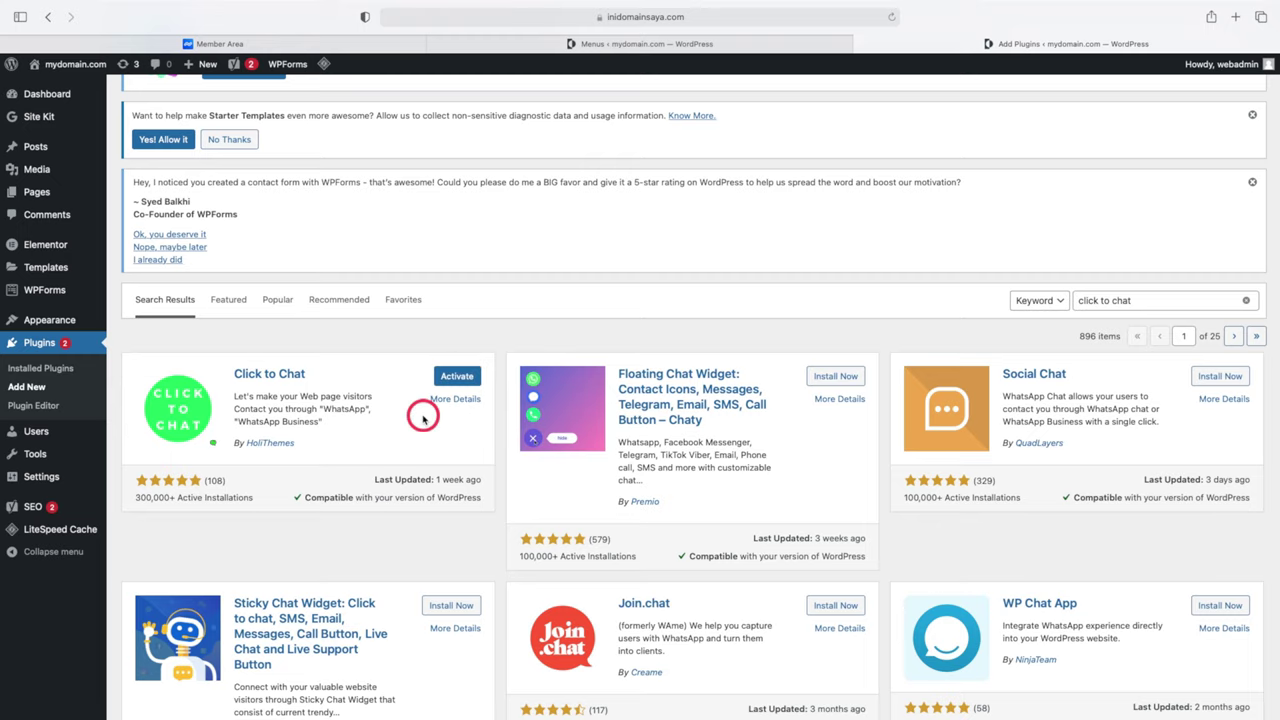
click(455, 377)
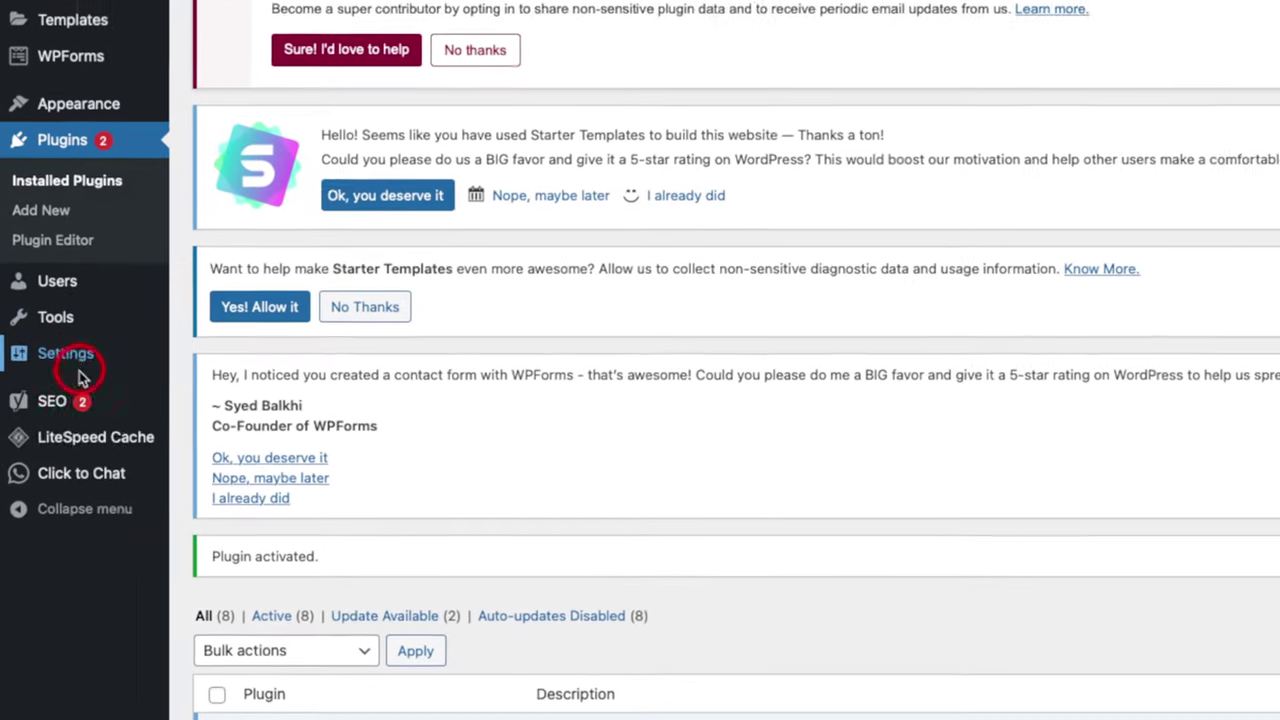
mouse_move(72, 473)
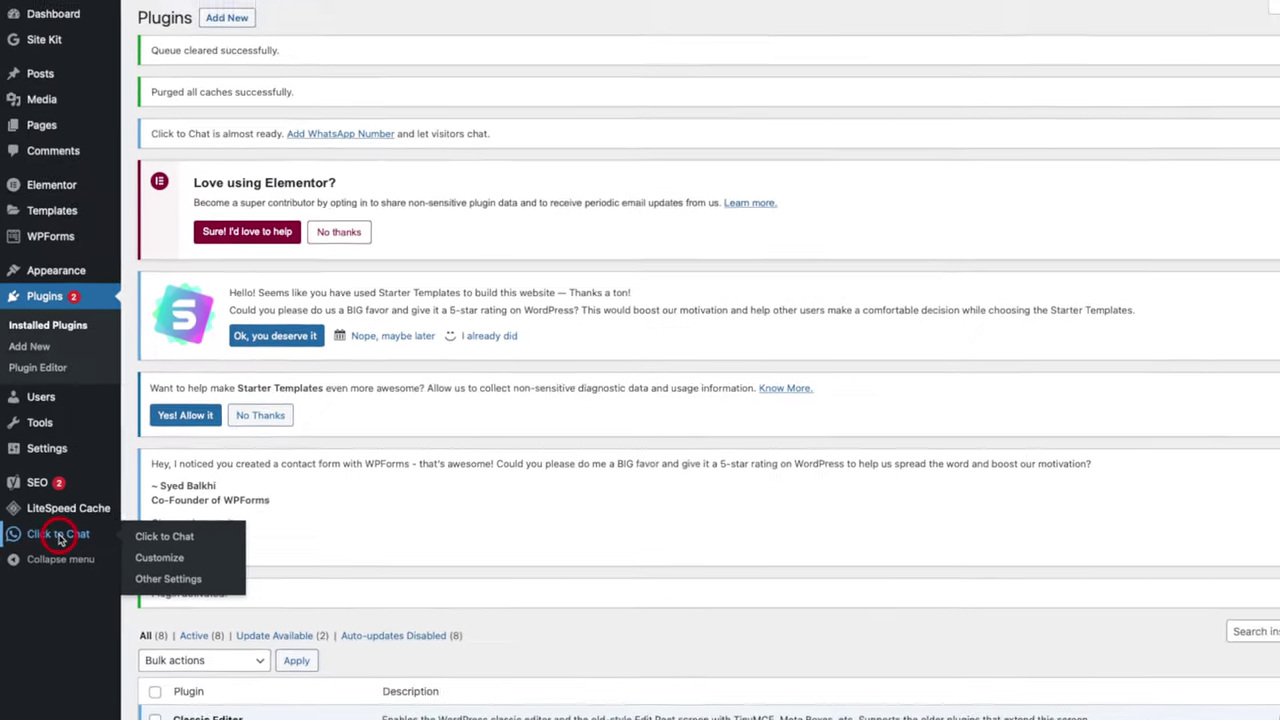
Step: In Click to Chat settings, enter the +62 country code and the WhatsApp phone number
click(84, 472)
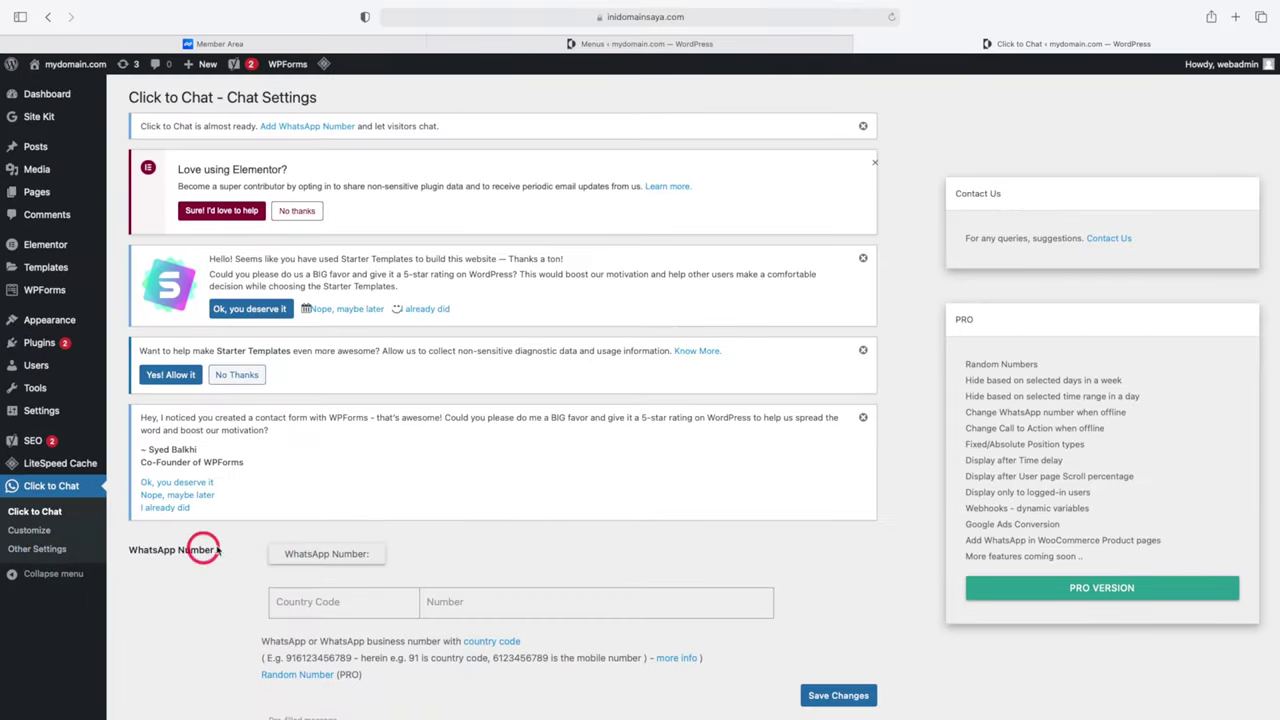
scroll(289, 526, down, 5)
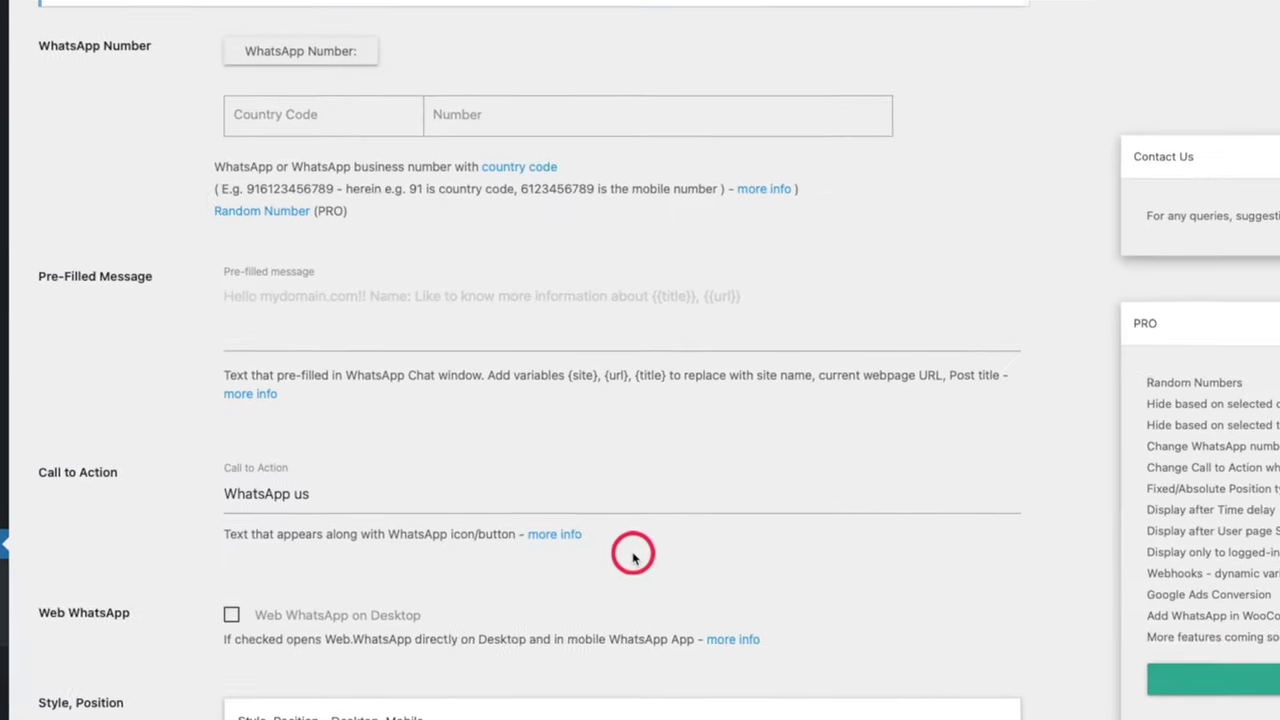
click(294, 109)
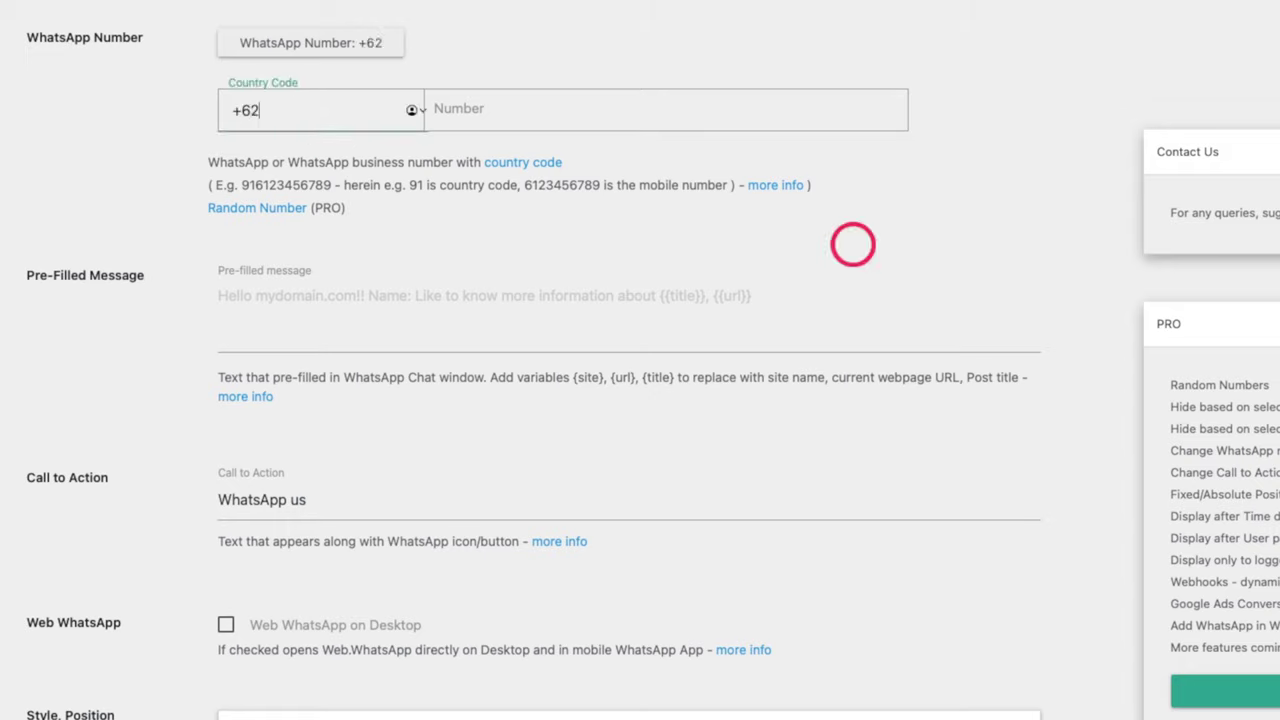
key(Tab)
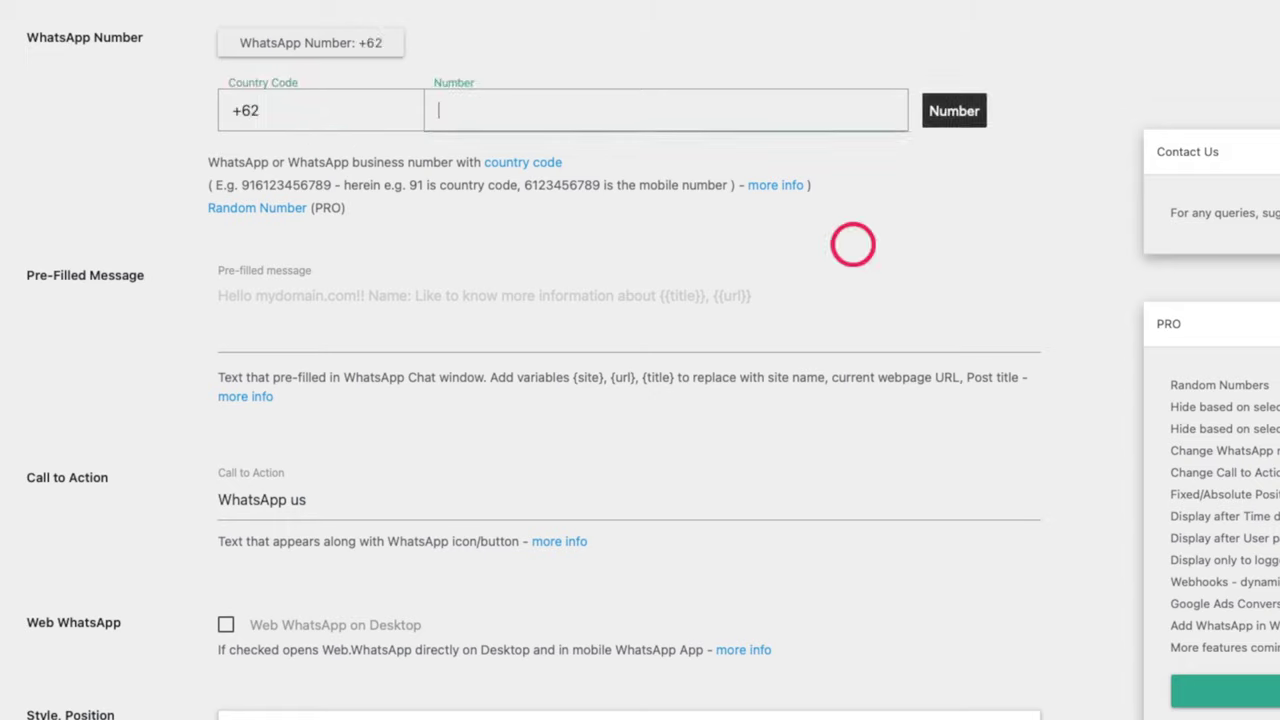
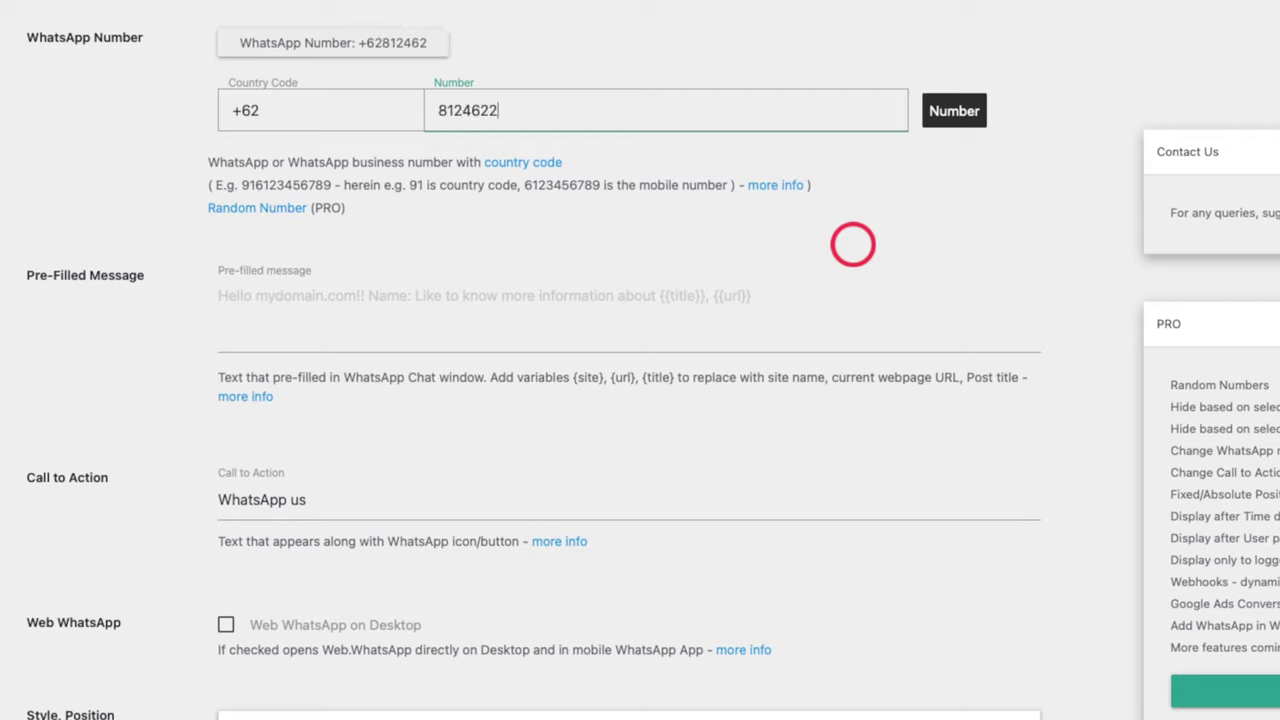
click(853, 245)
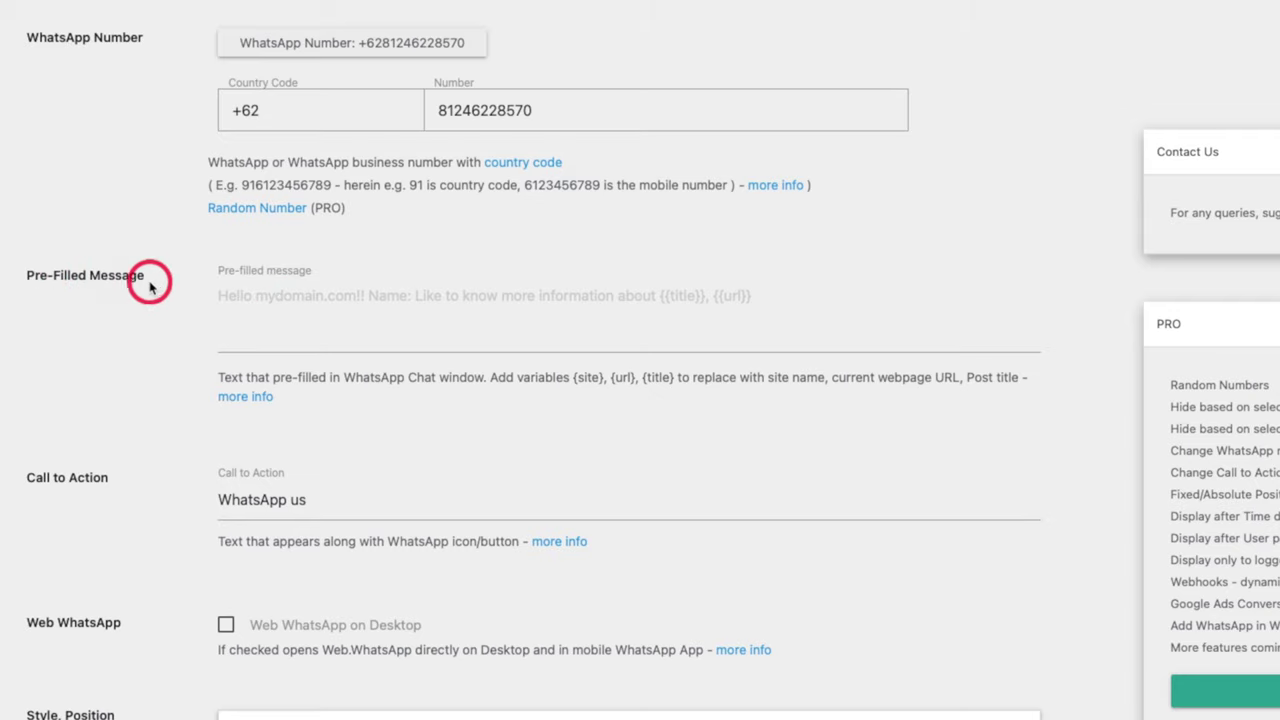
Step: Pre-fill the message 'Silahkan Whatsapp Kami Untuk Info Lebih Lanjut' and enable Web WhatsApp on Desktop
click(230, 285)
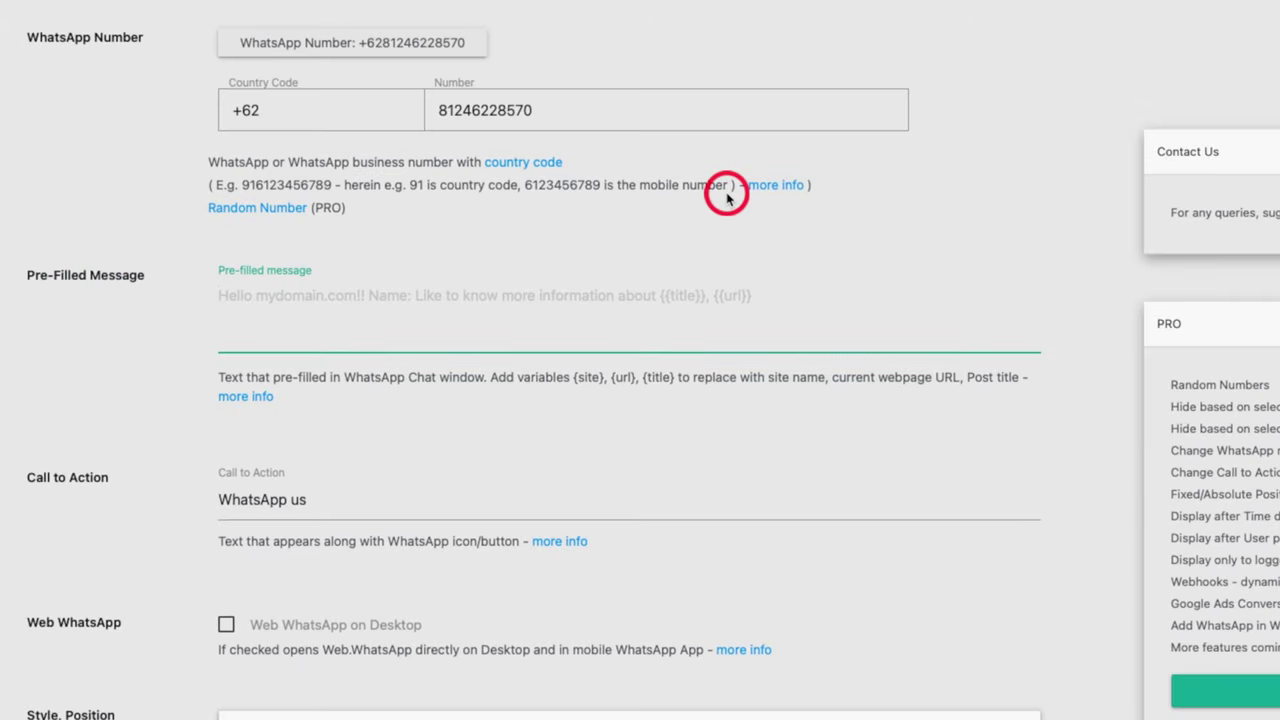
text(Silahkan Whatsapp)
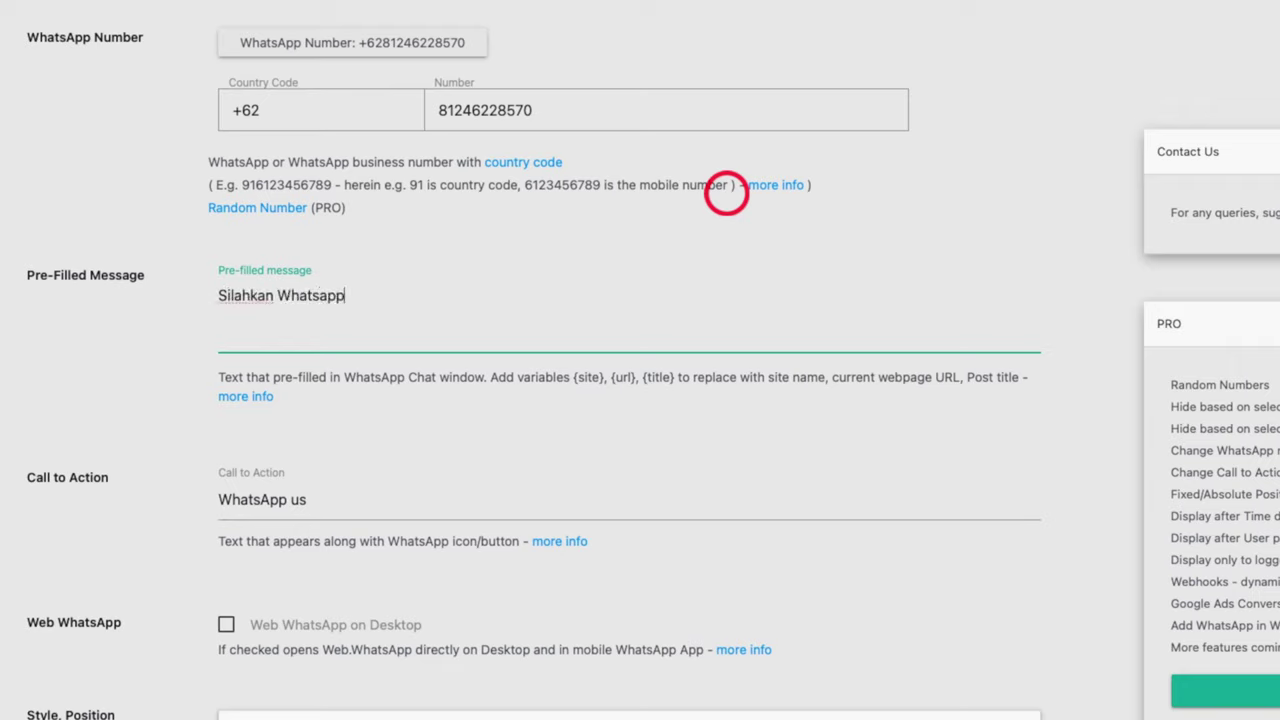
text( Kami Untuk Info Lebih Lanjut)
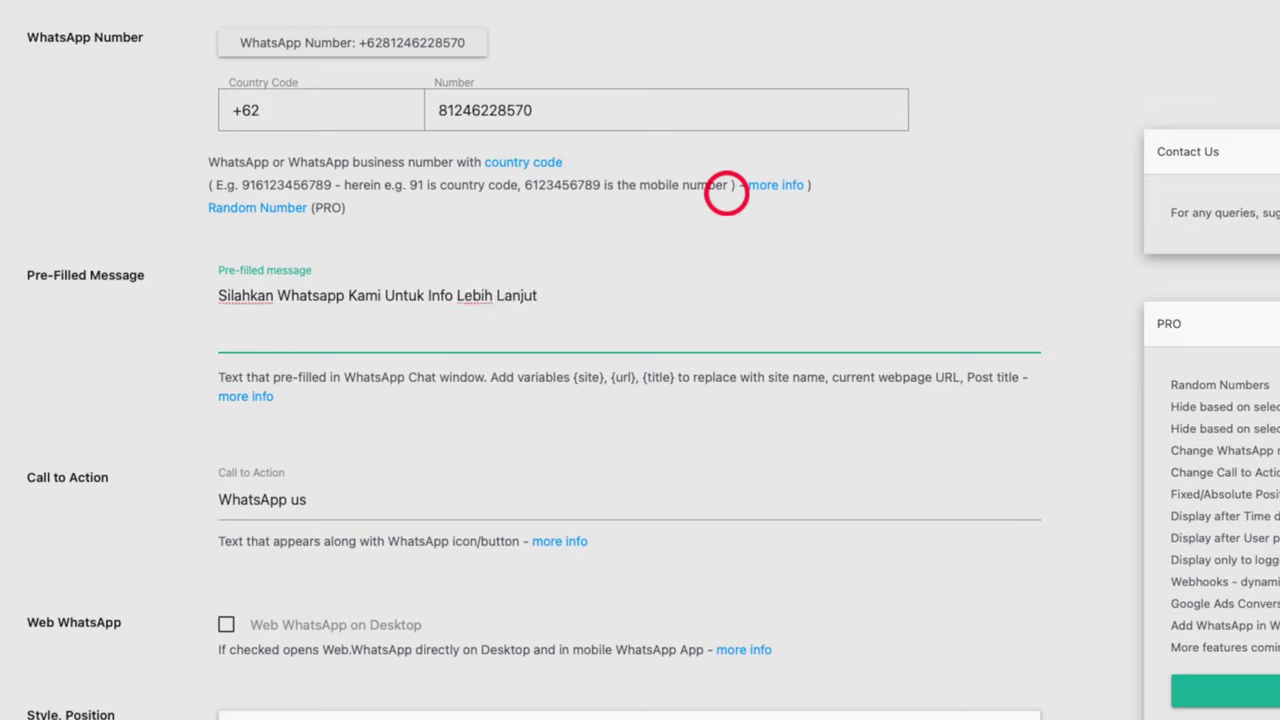
scroll(563, 458, down, 2)
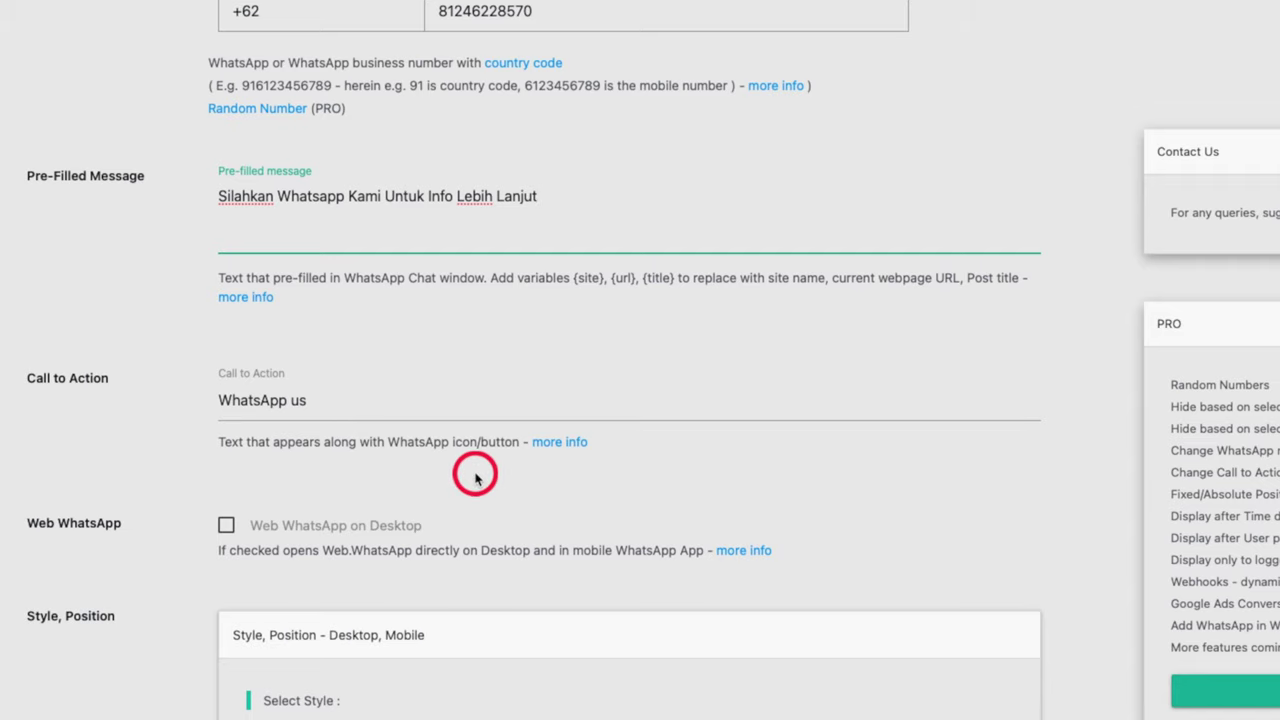
scroll(476, 478, down, 2)
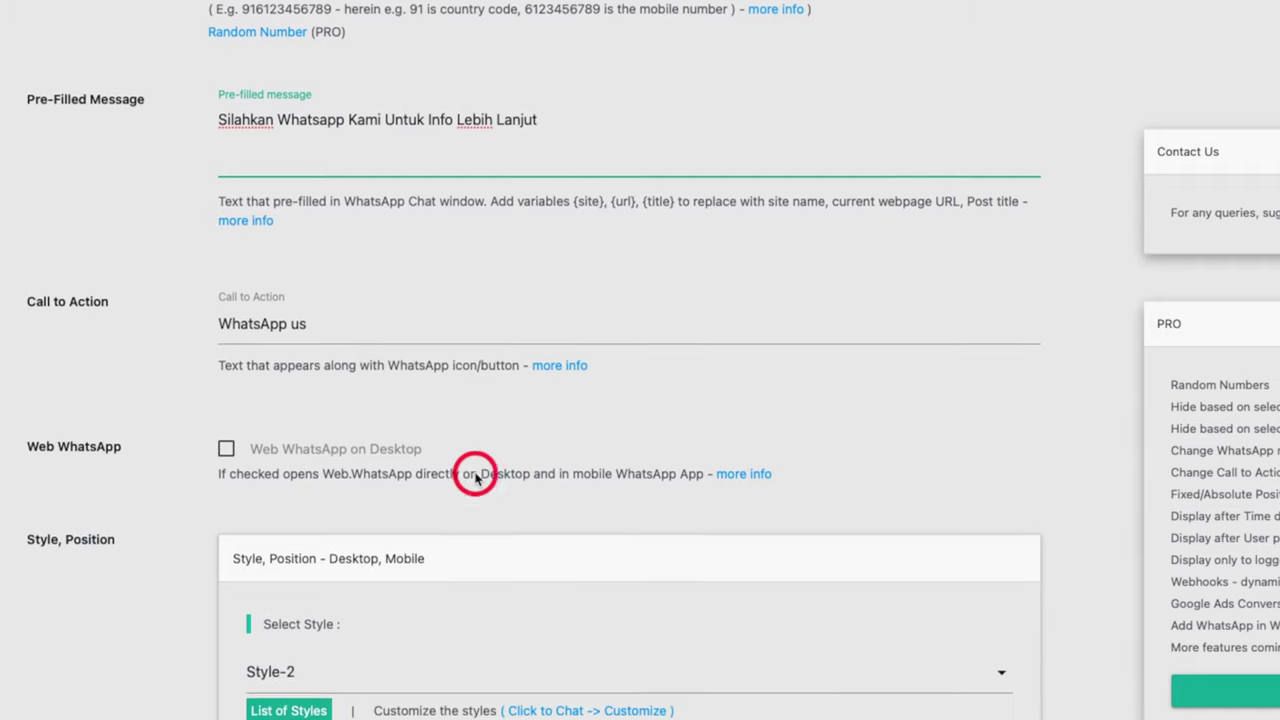
scroll(476, 478, down, 2)
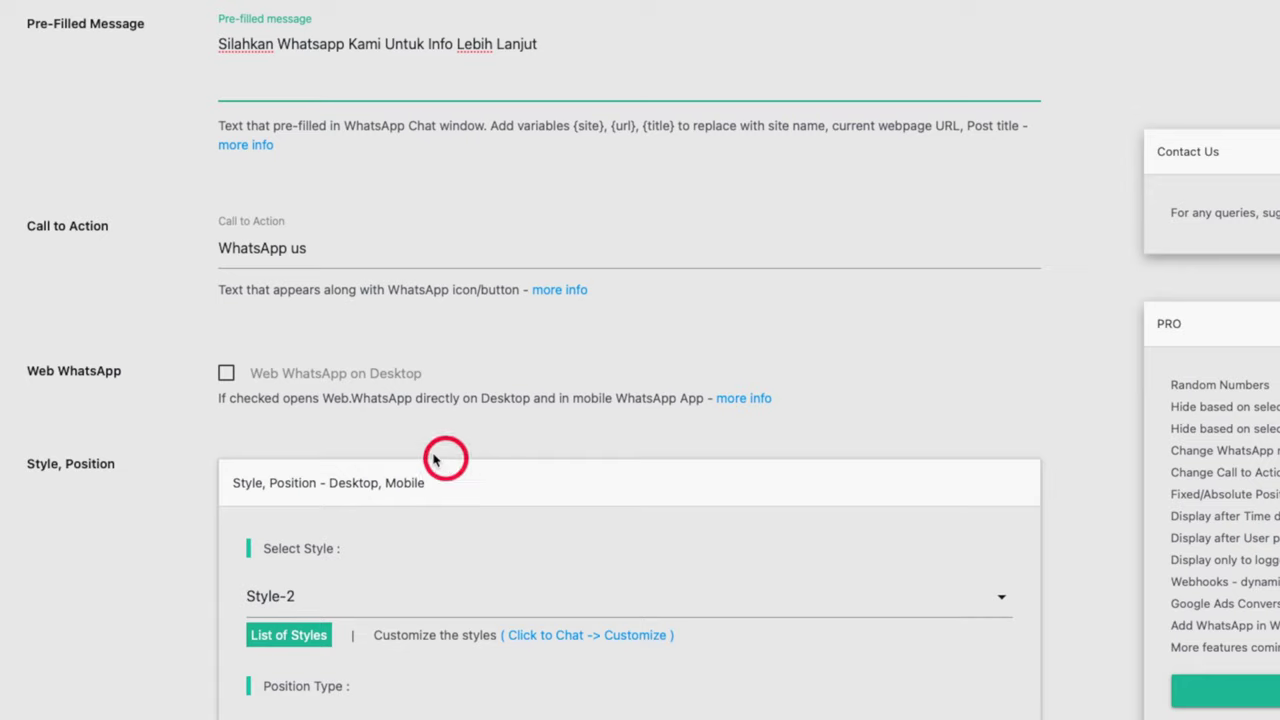
click(226, 374)
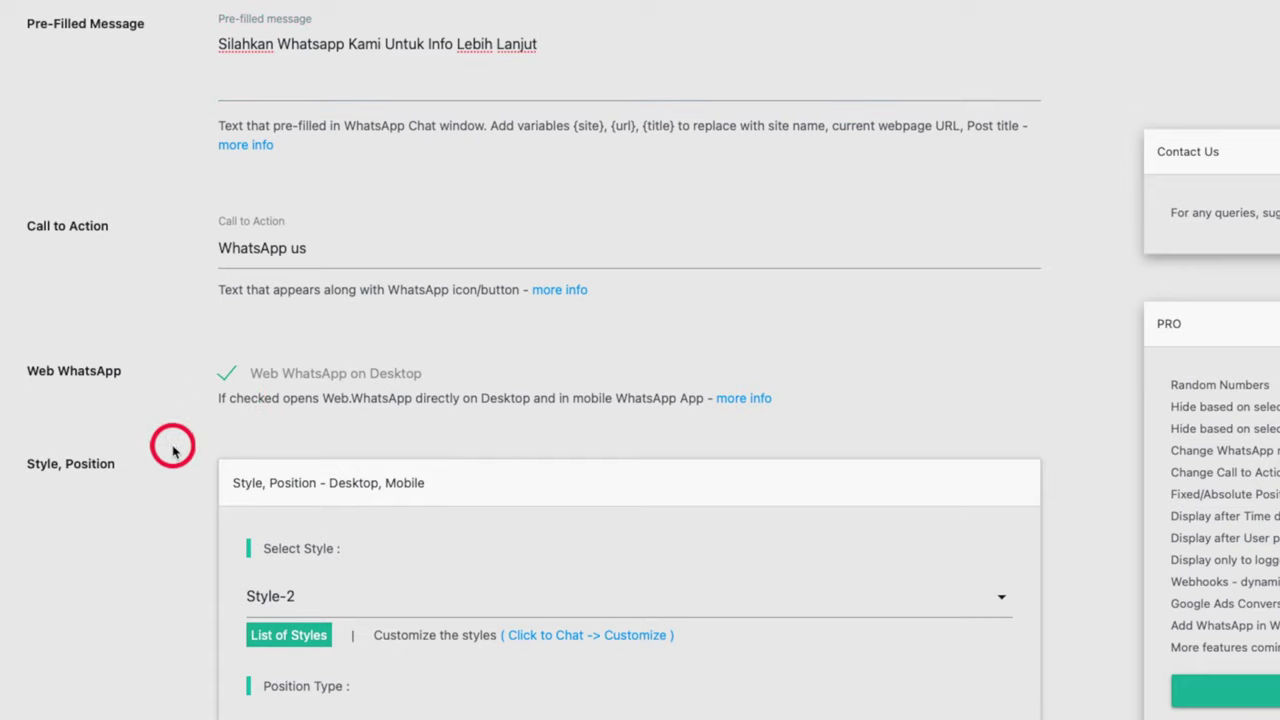
scroll(172, 450, down, 5)
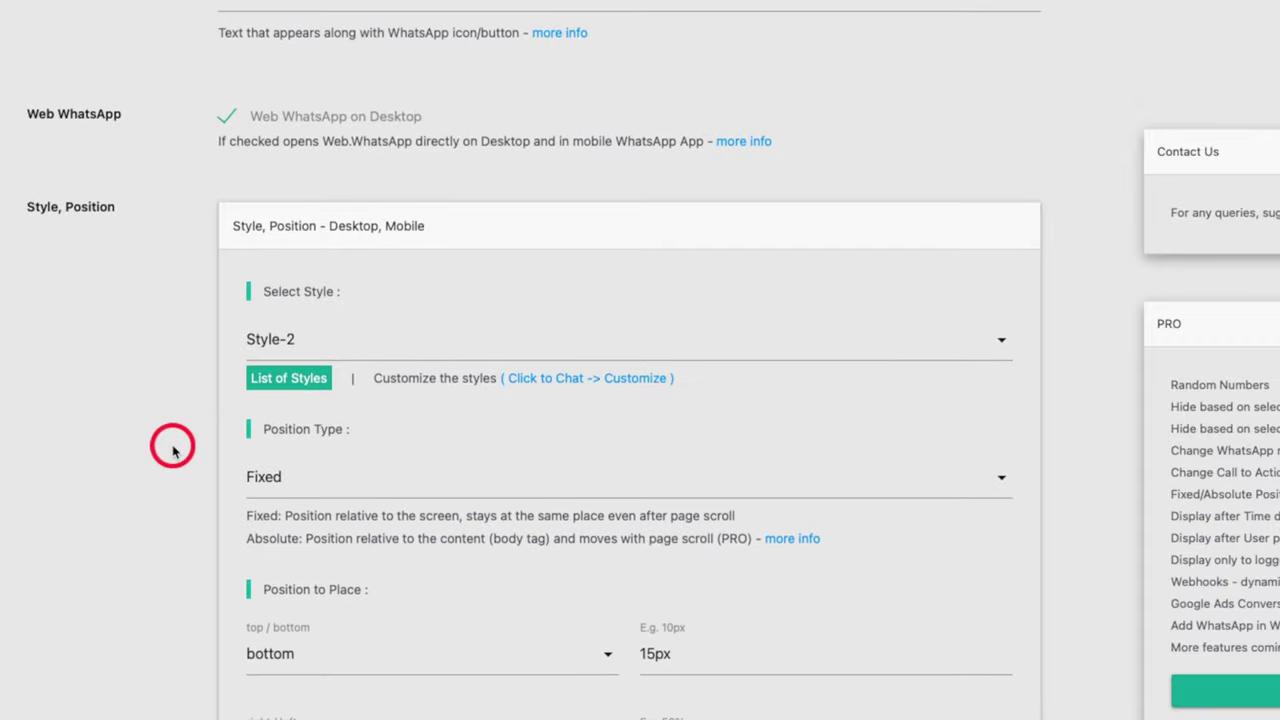
scroll(172, 450, down, 2)
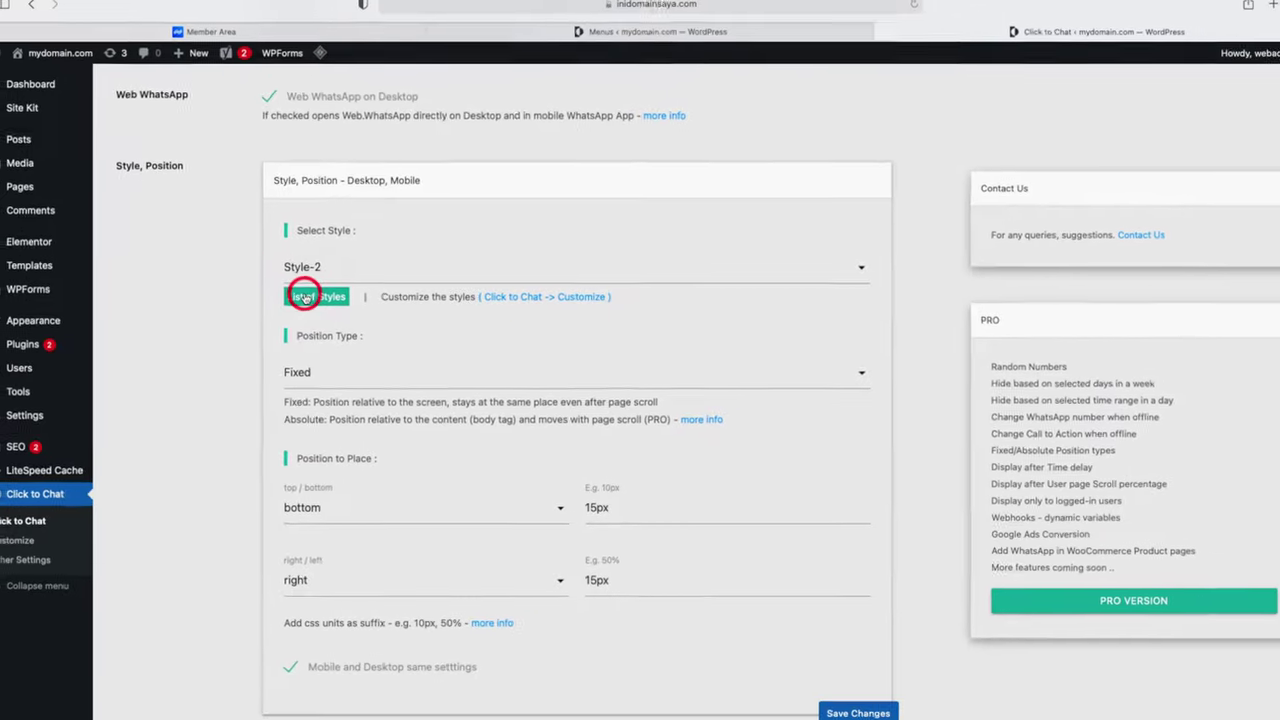
Step: Browse the Click to Chat 'List of Styles' documentation, then return to the plugin settings tab
click(312, 297)
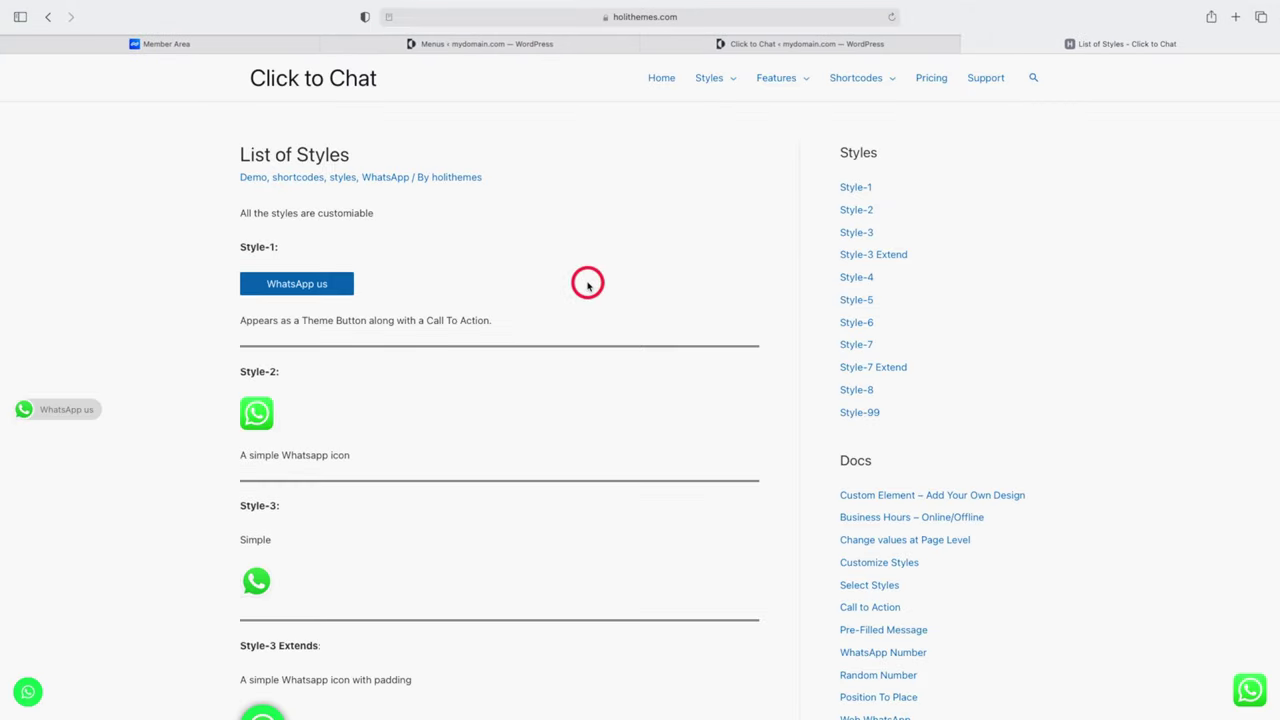
scroll(587, 285, down, 5)
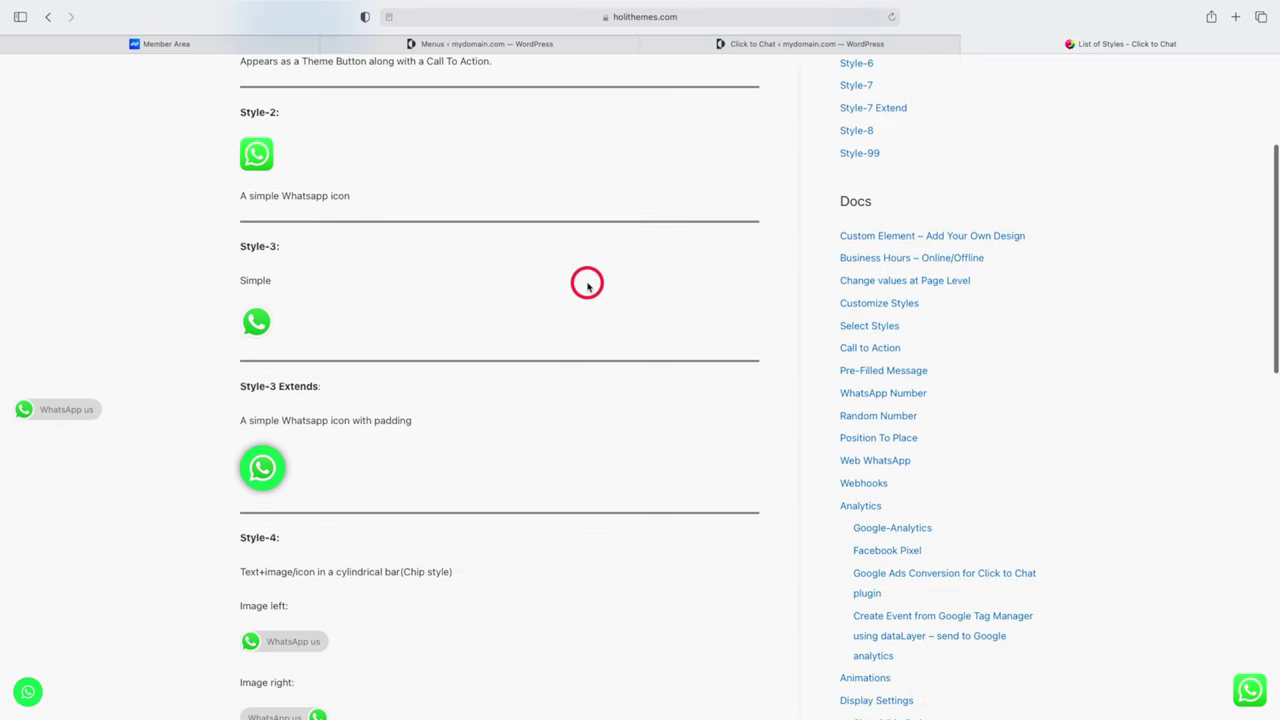
scroll(587, 285, down, 2)
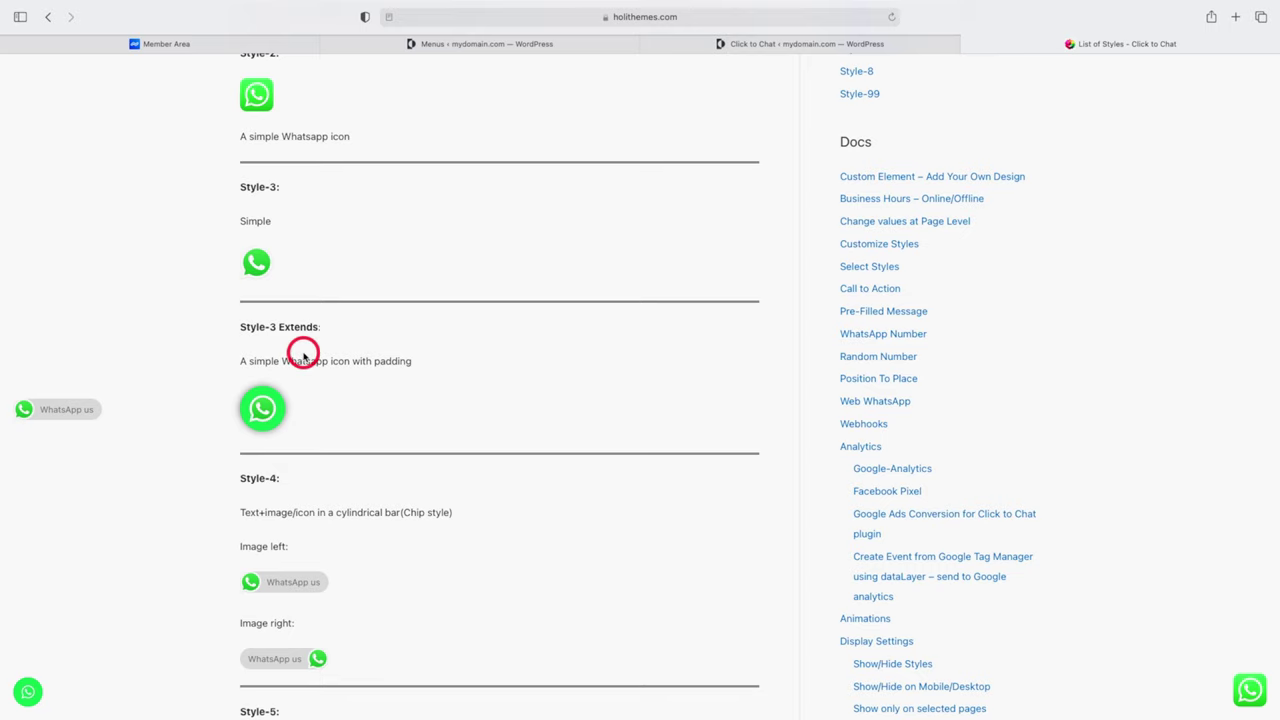
scroll(303, 357, down, 4)
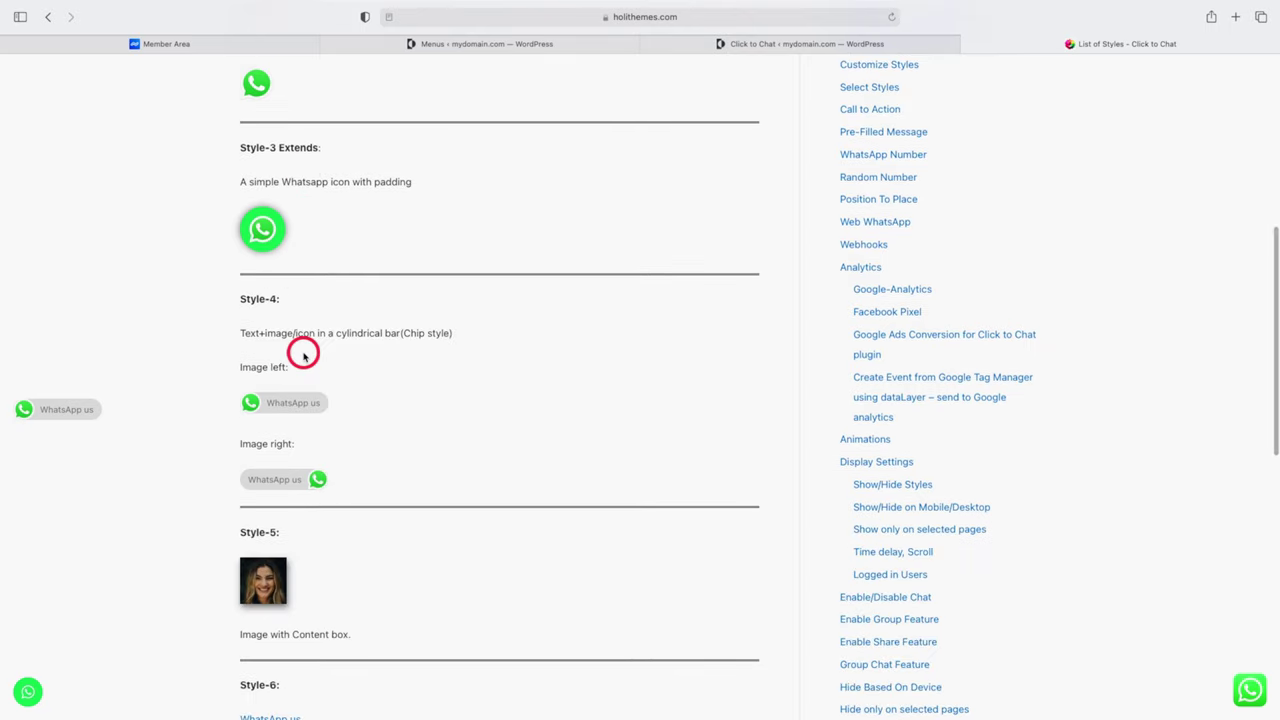
scroll(303, 357, down, 4)
scroll(303, 357, up, 10)
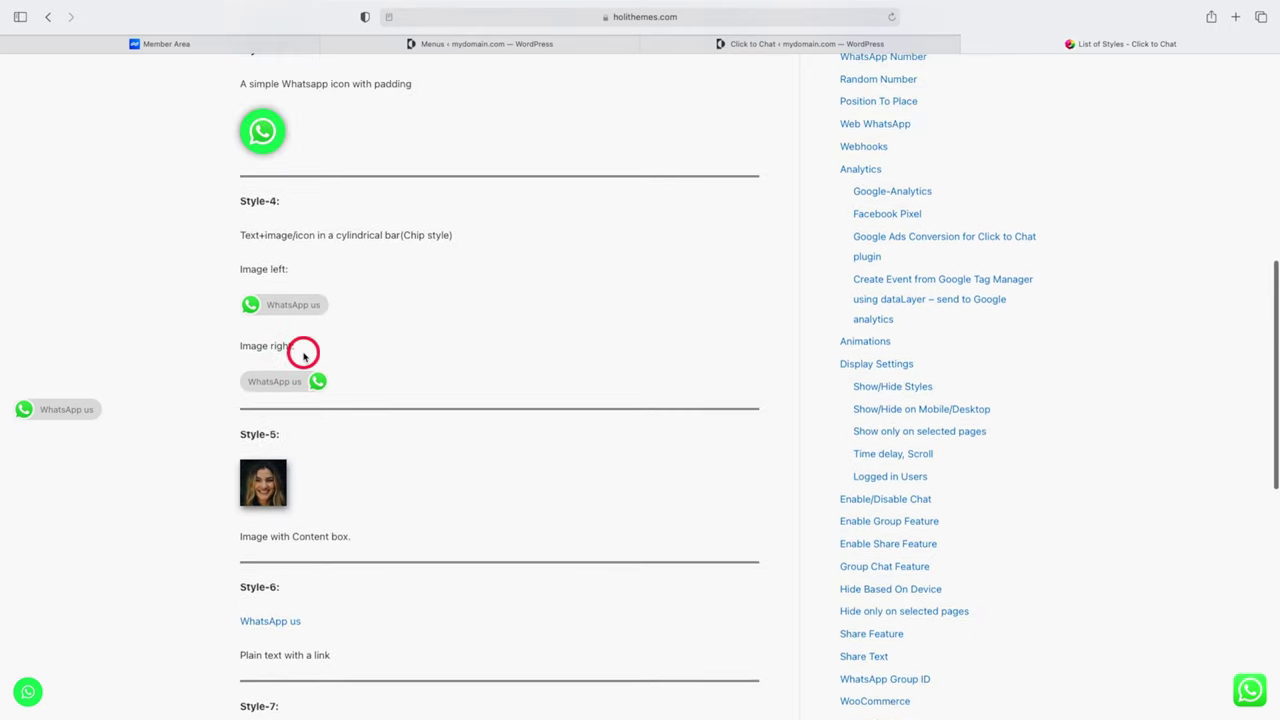
click(744, 42)
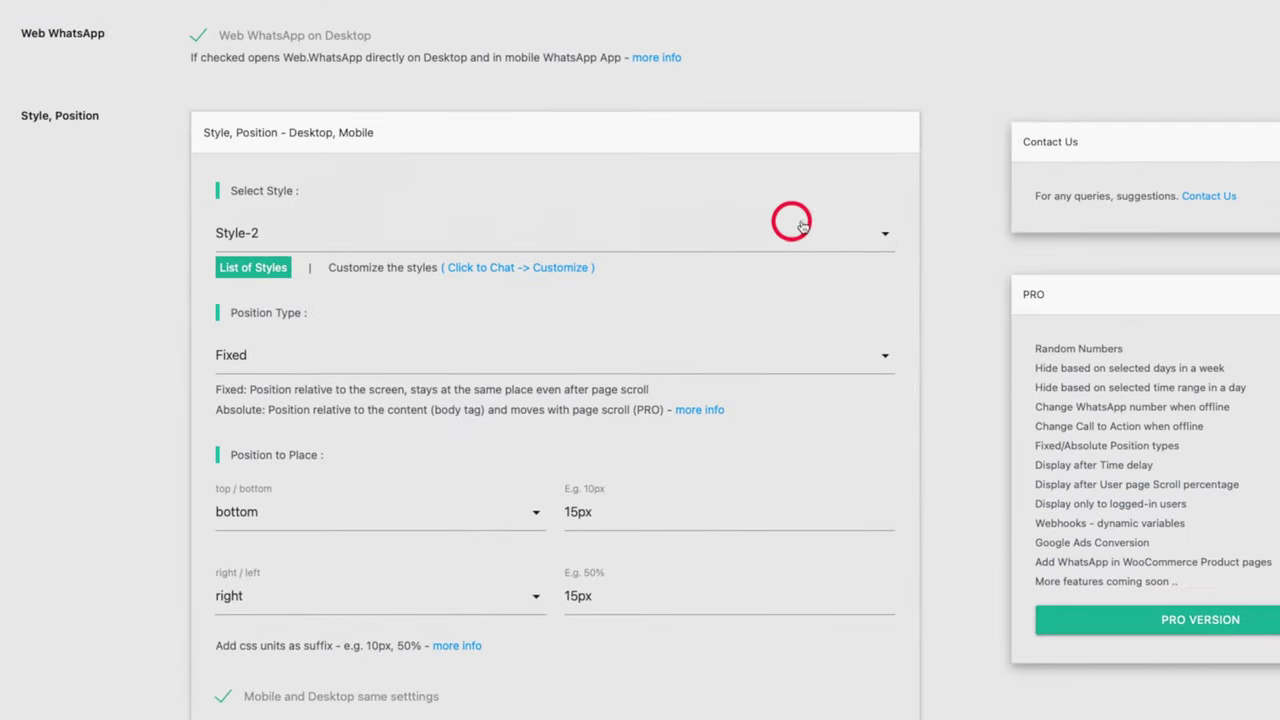
Step: Set the chat button to Style-3 with Fixed position, placed on the left side
click(800, 257)
click(270, 327)
scroll(109, 386, down, 2)
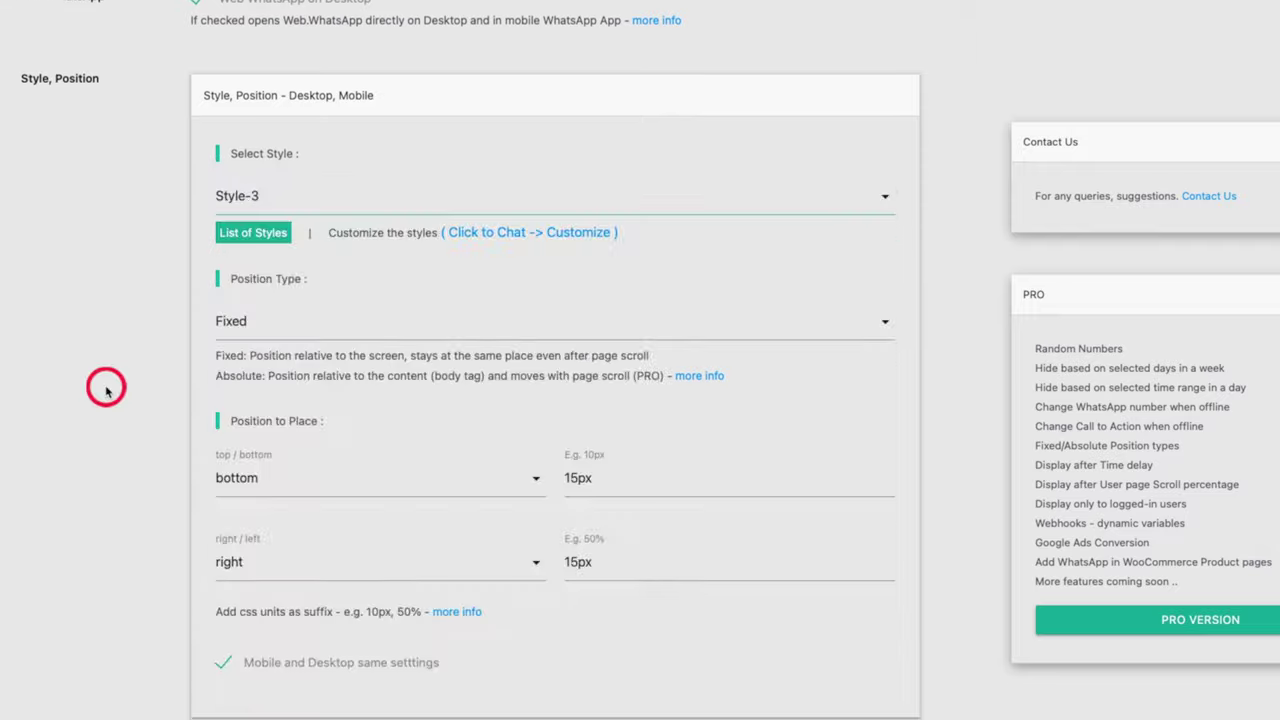
click(293, 289)
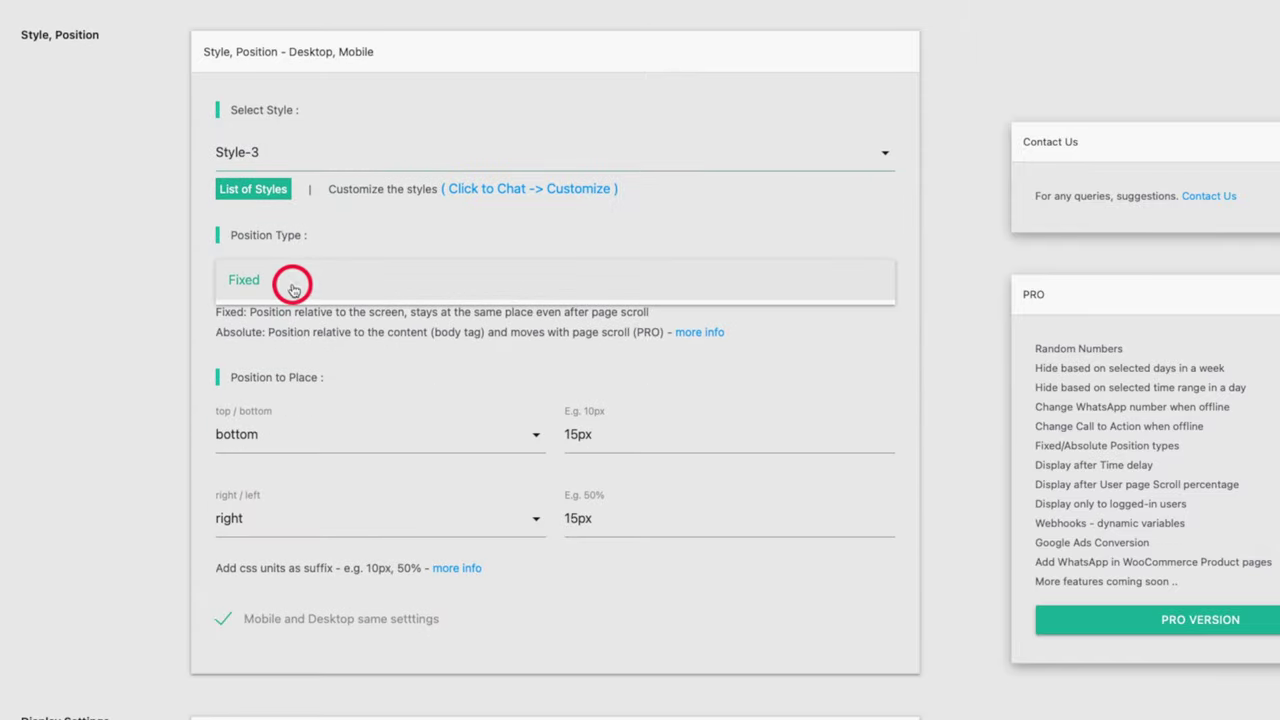
click(151, 313)
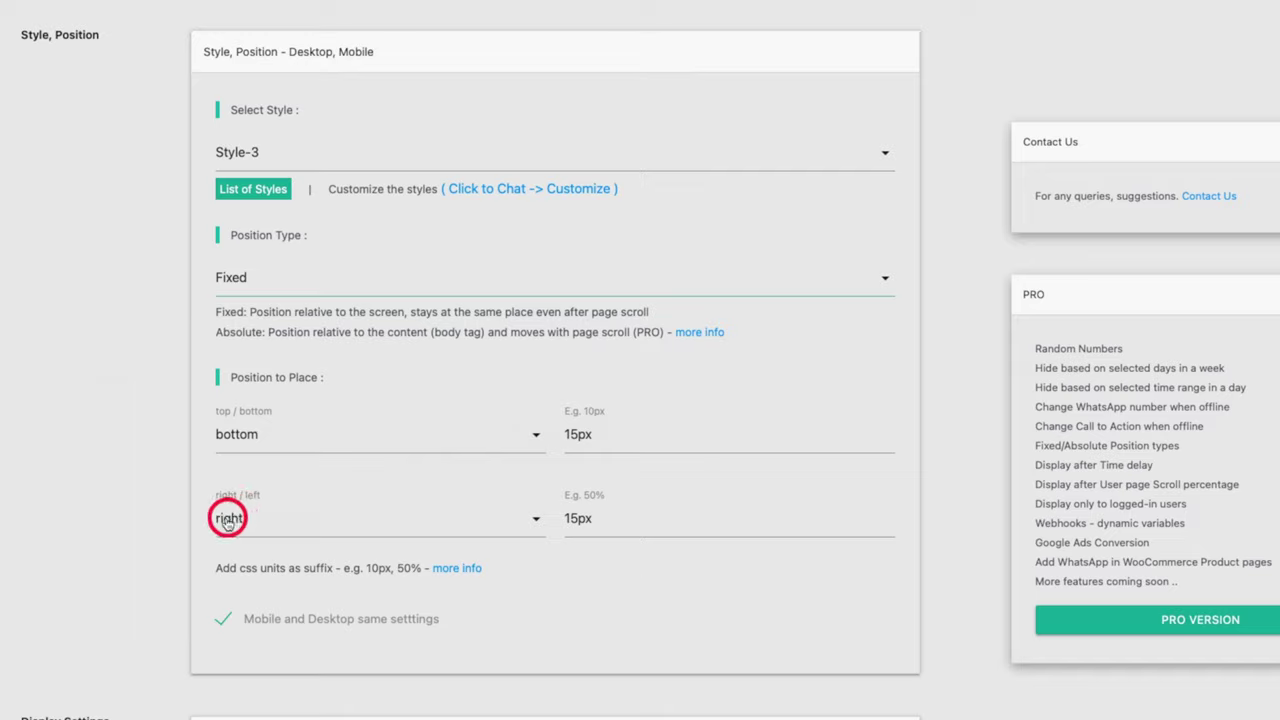
click(523, 517)
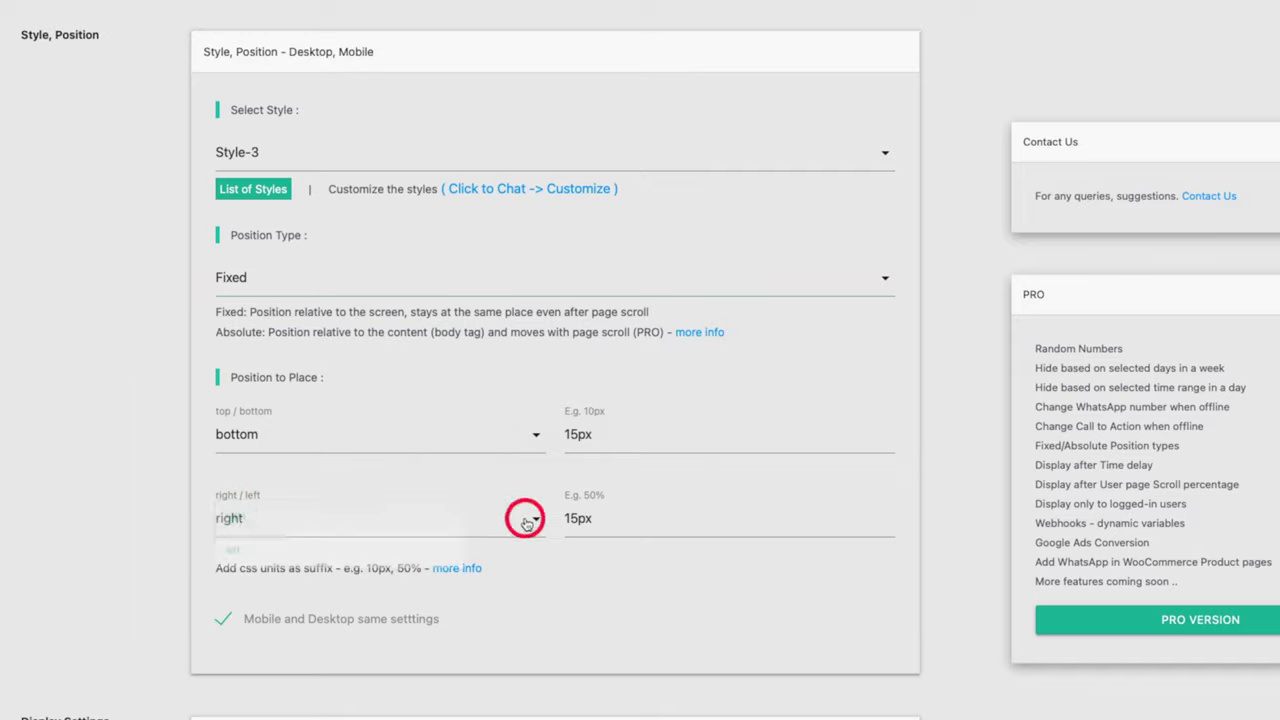
click(346, 568)
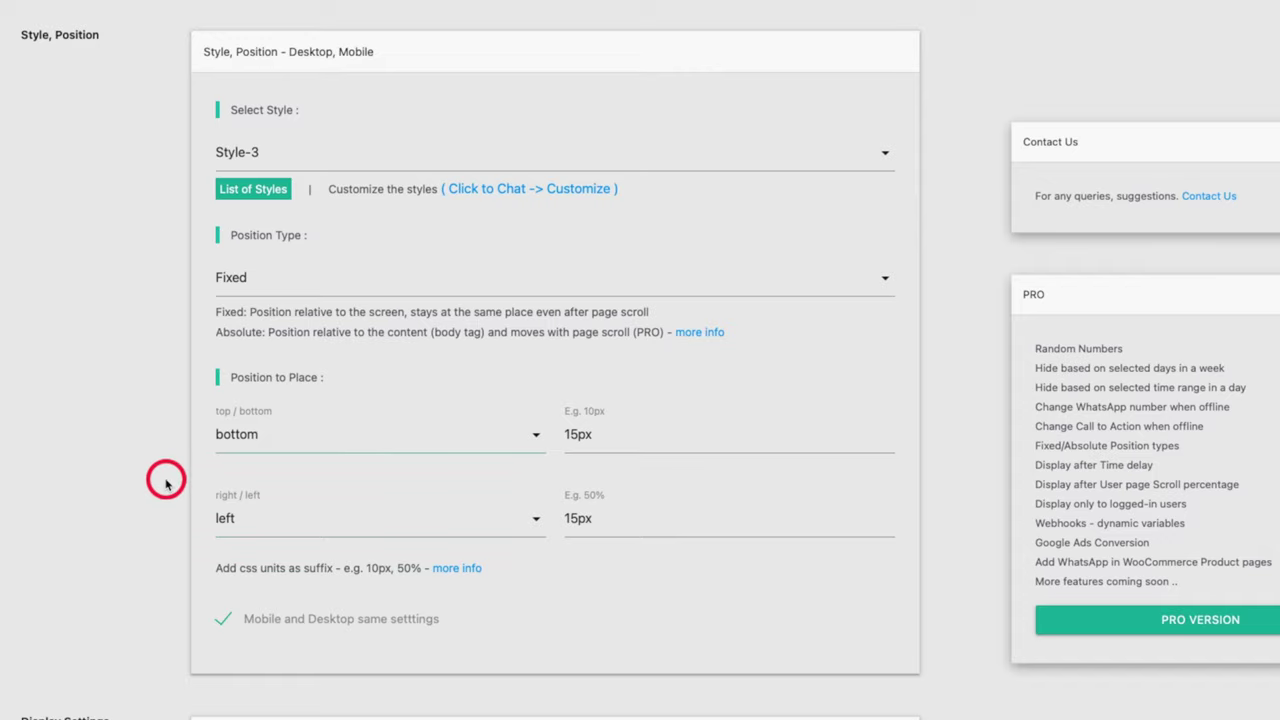
scroll(165, 483, down, 3)
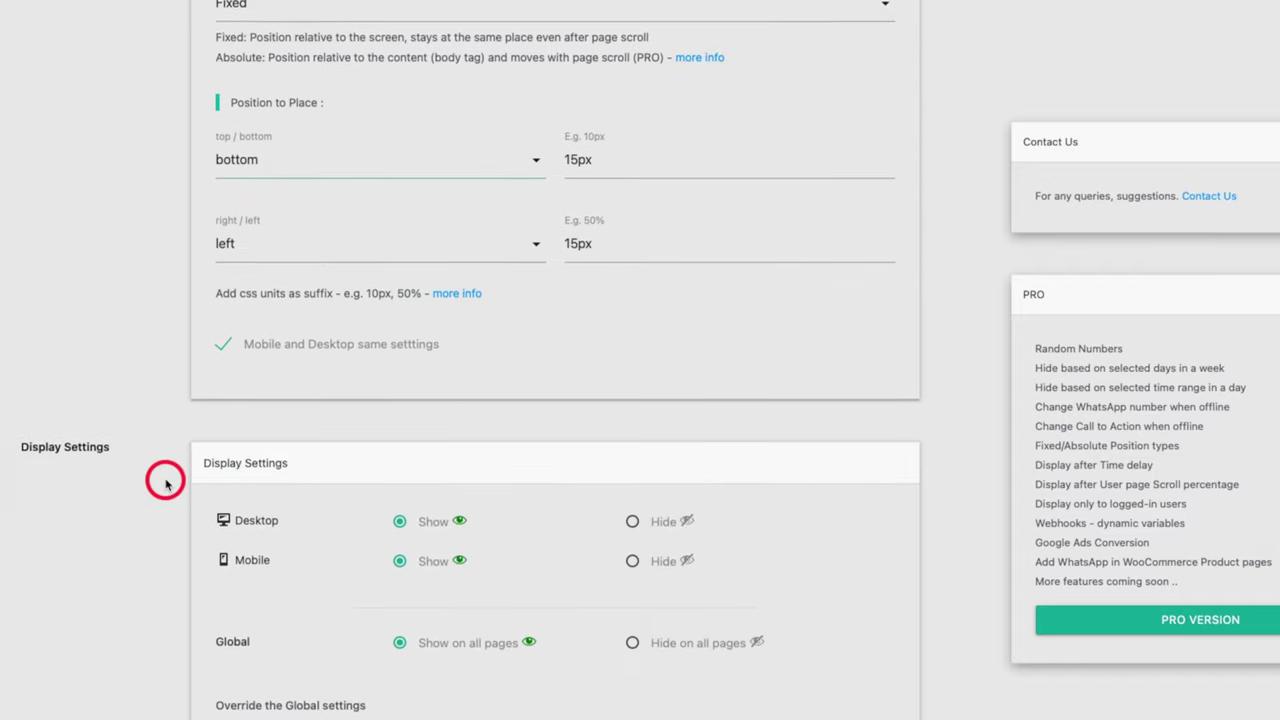
scroll(165, 483, down, 2)
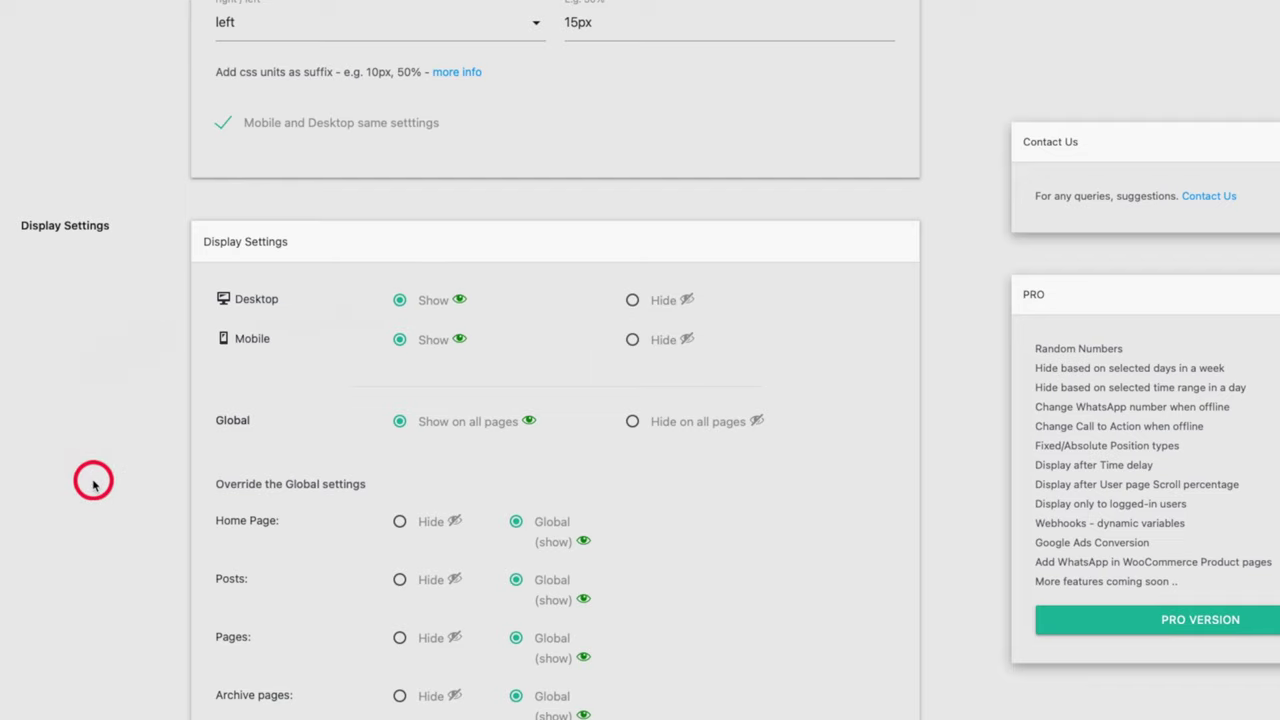
scroll(93, 484, down, 2)
scroll(93, 484, down, 4)
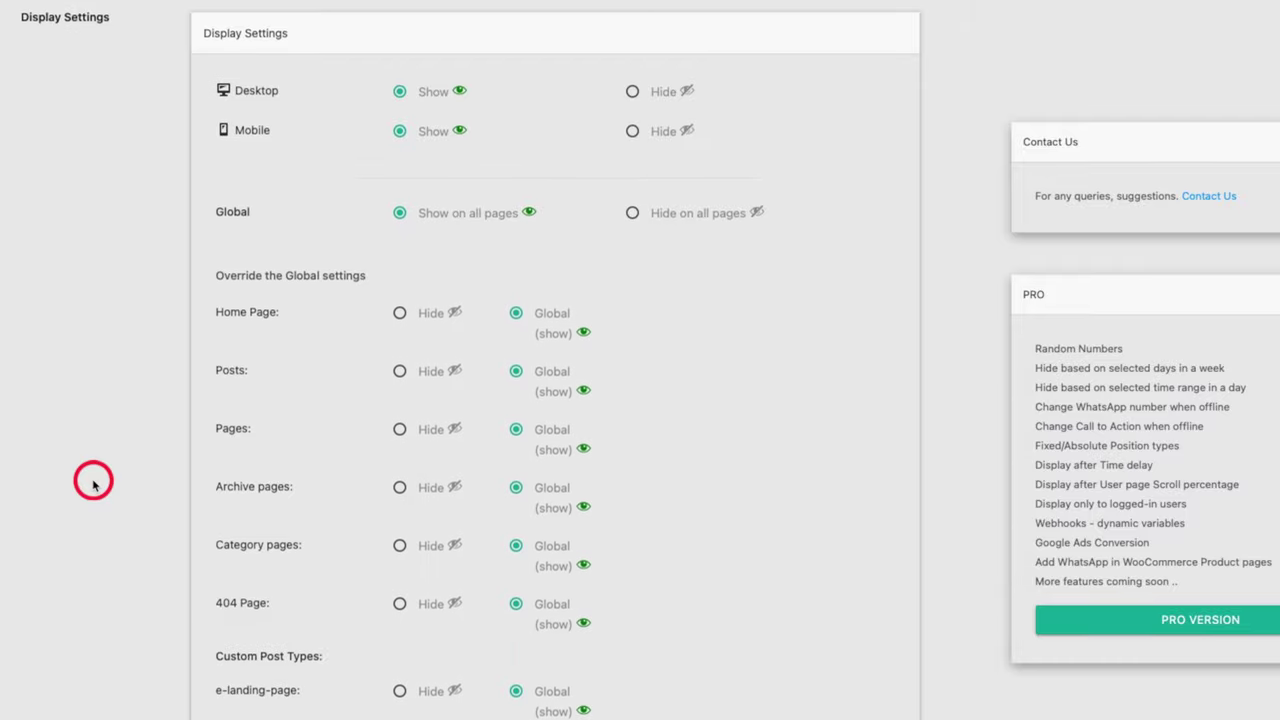
scroll(93, 484, down, 2)
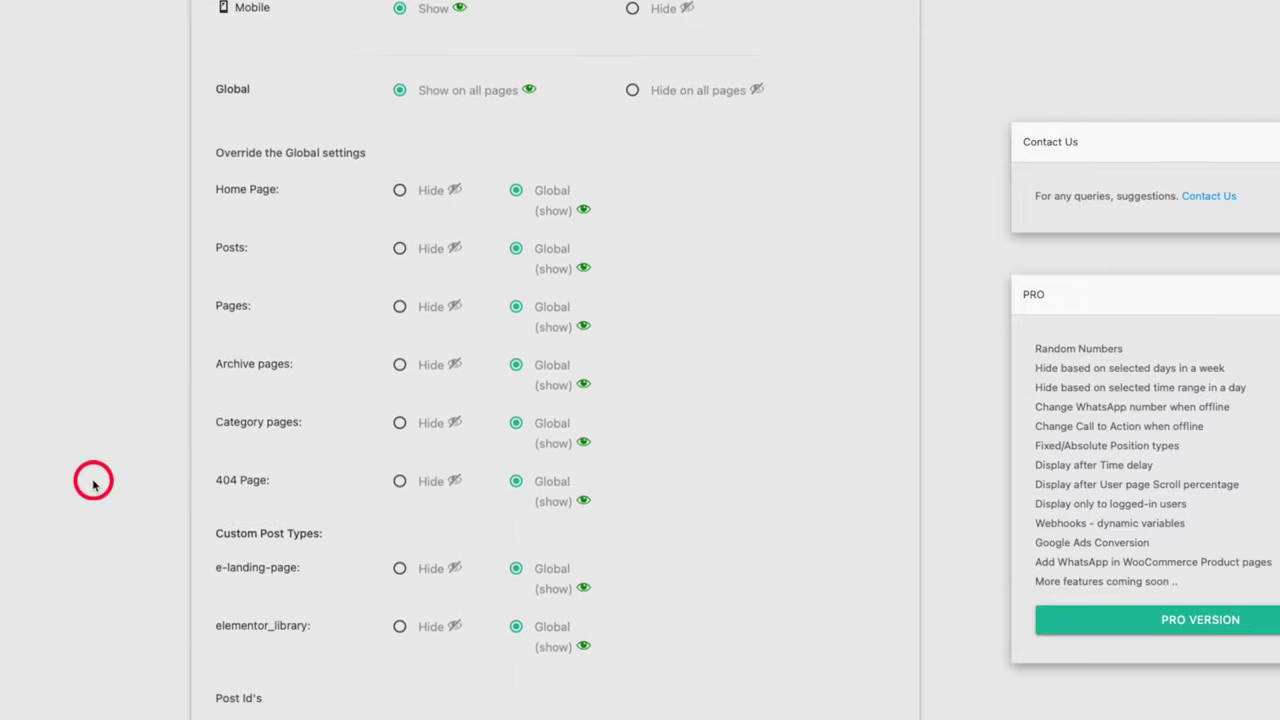
click(399, 191)
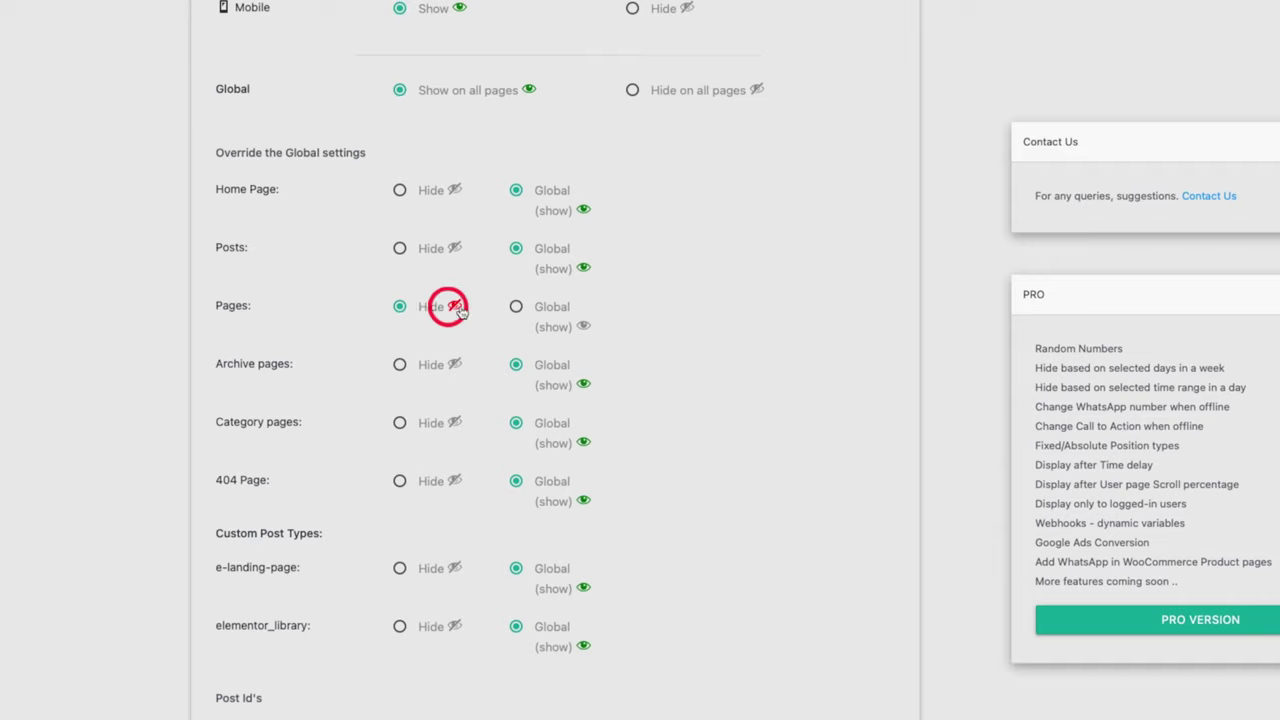
click(516, 307)
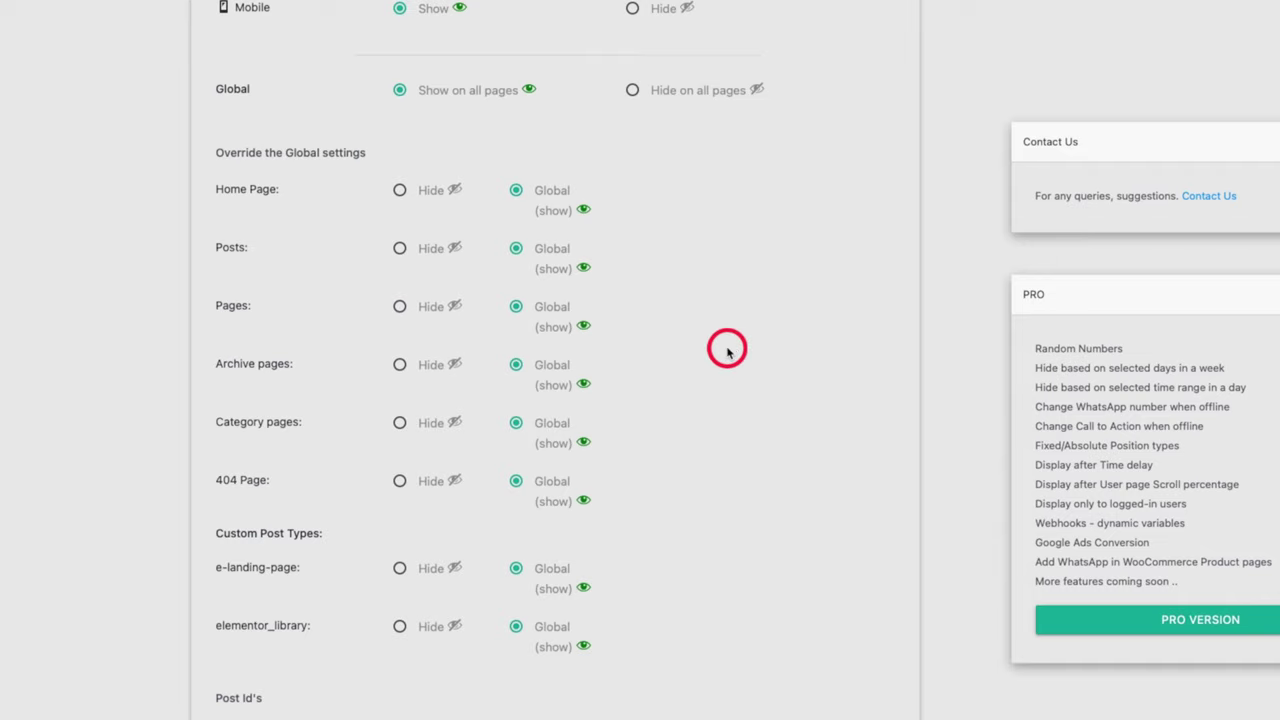
scroll(727, 360, down, 6)
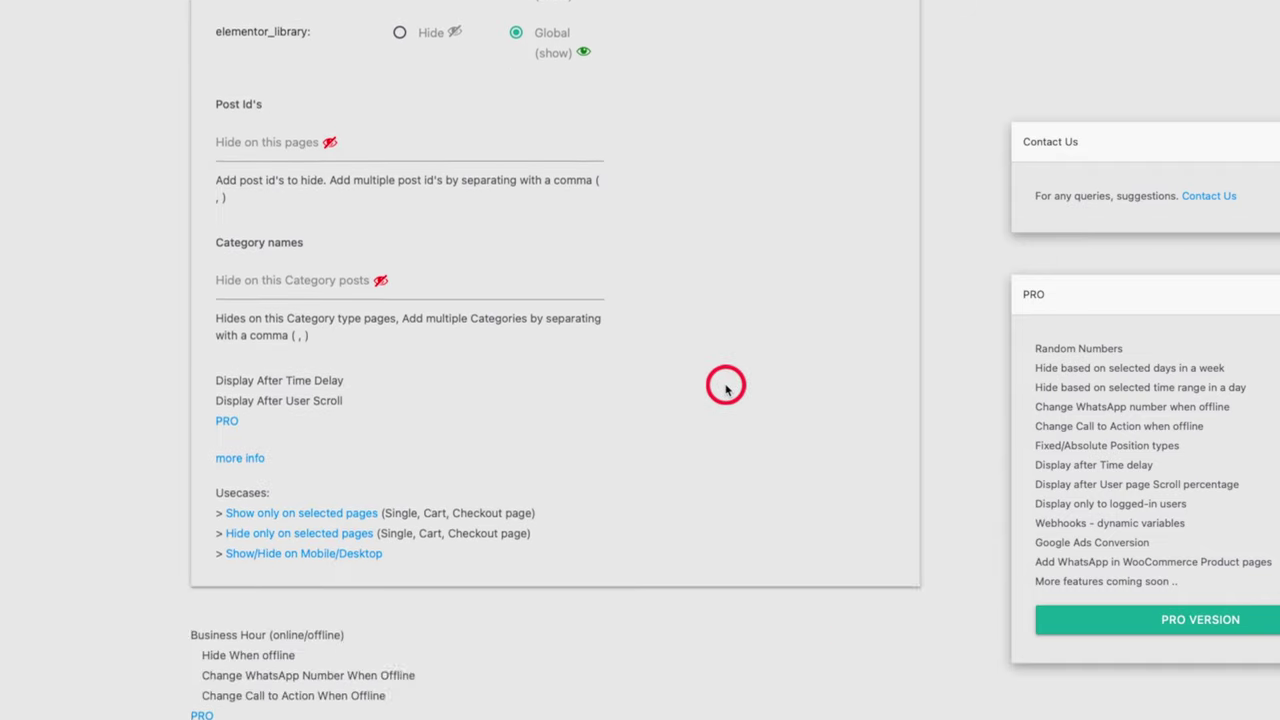
scroll(726, 388, down, 3)
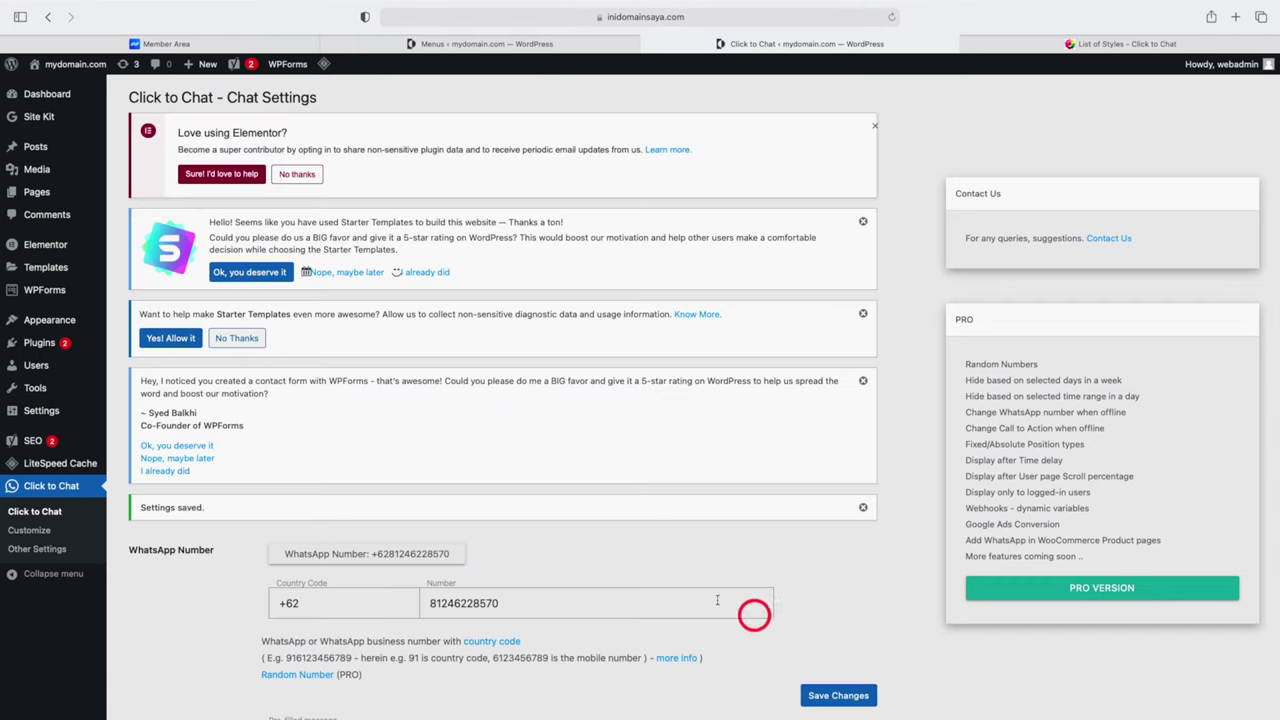
Step: Visit the live site and click the floating WhatsApp button to open a chat
mouse_move(63, 78)
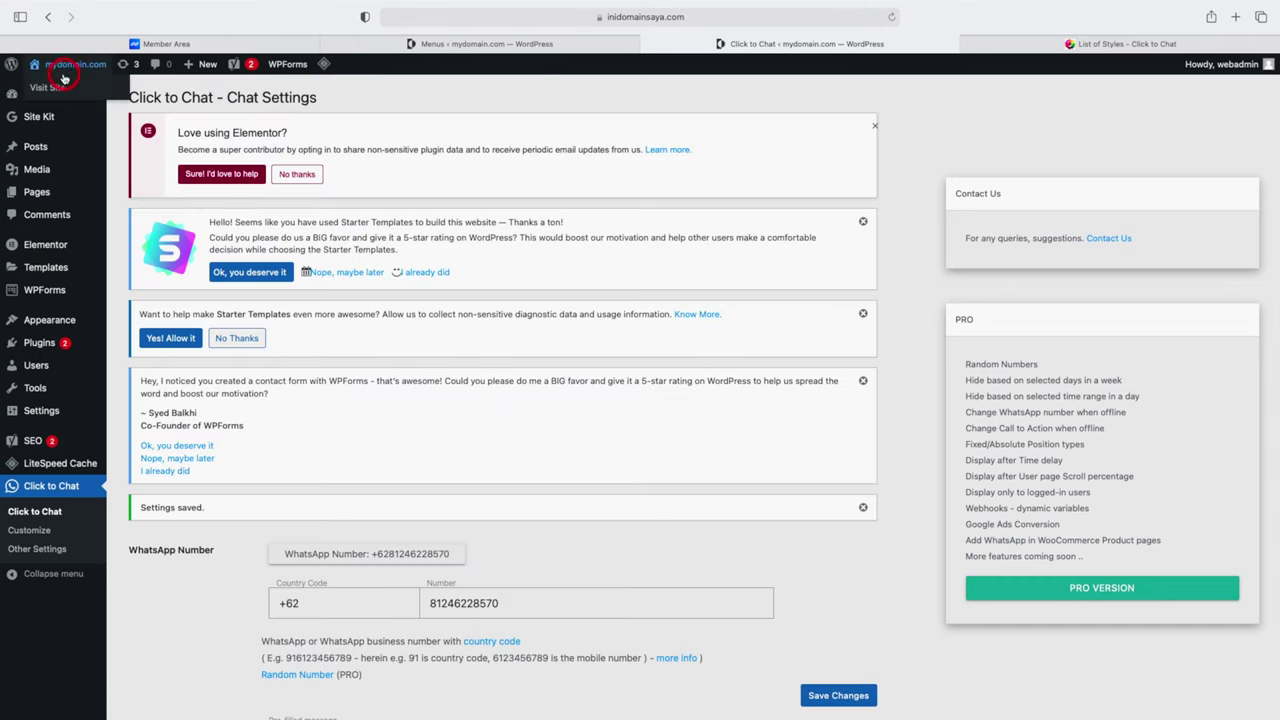
click(52, 88)
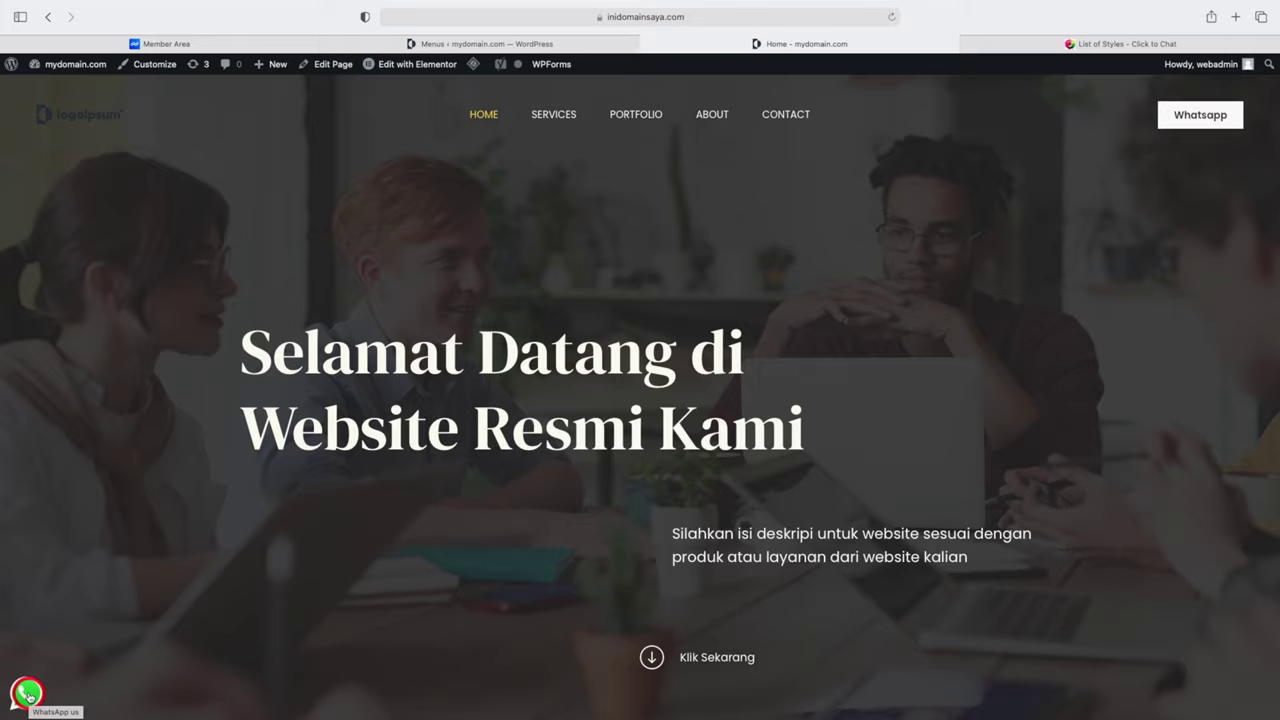
click(27, 692)
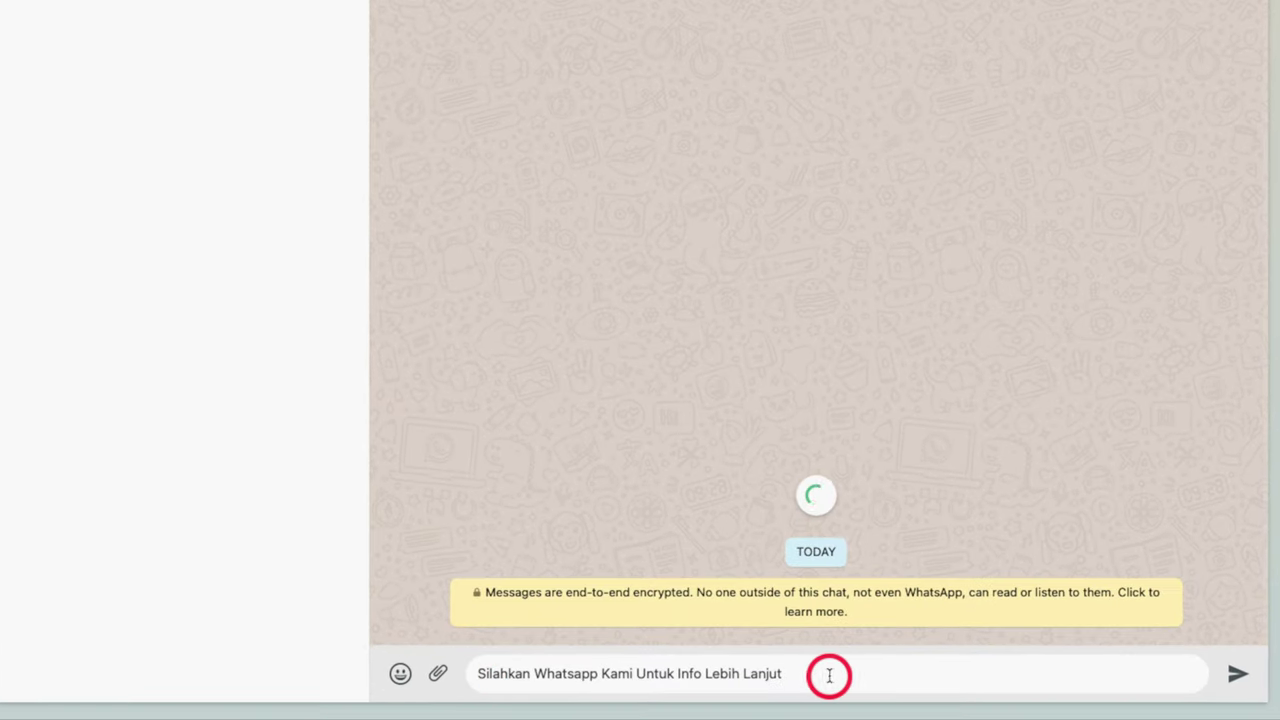
Step: Send the pre-filled message in WhatsApp Web and close the WhatsApp tab
click(1242, 678)
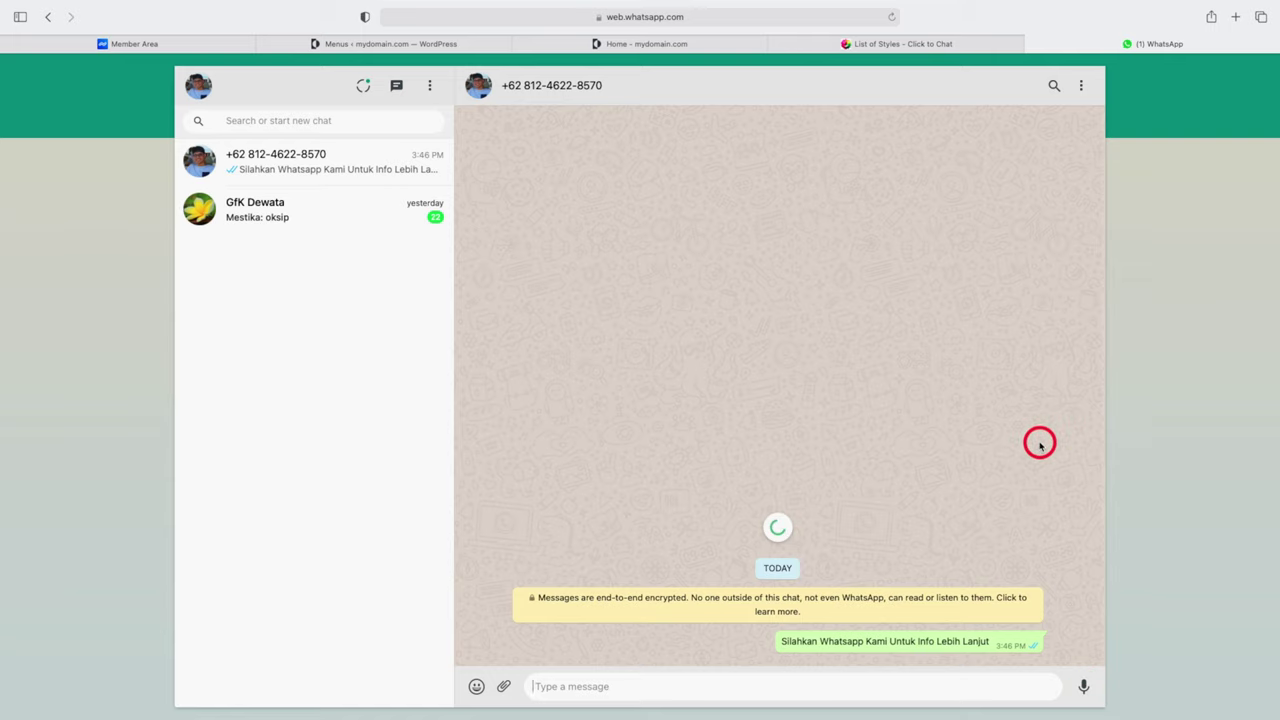
click(1030, 44)
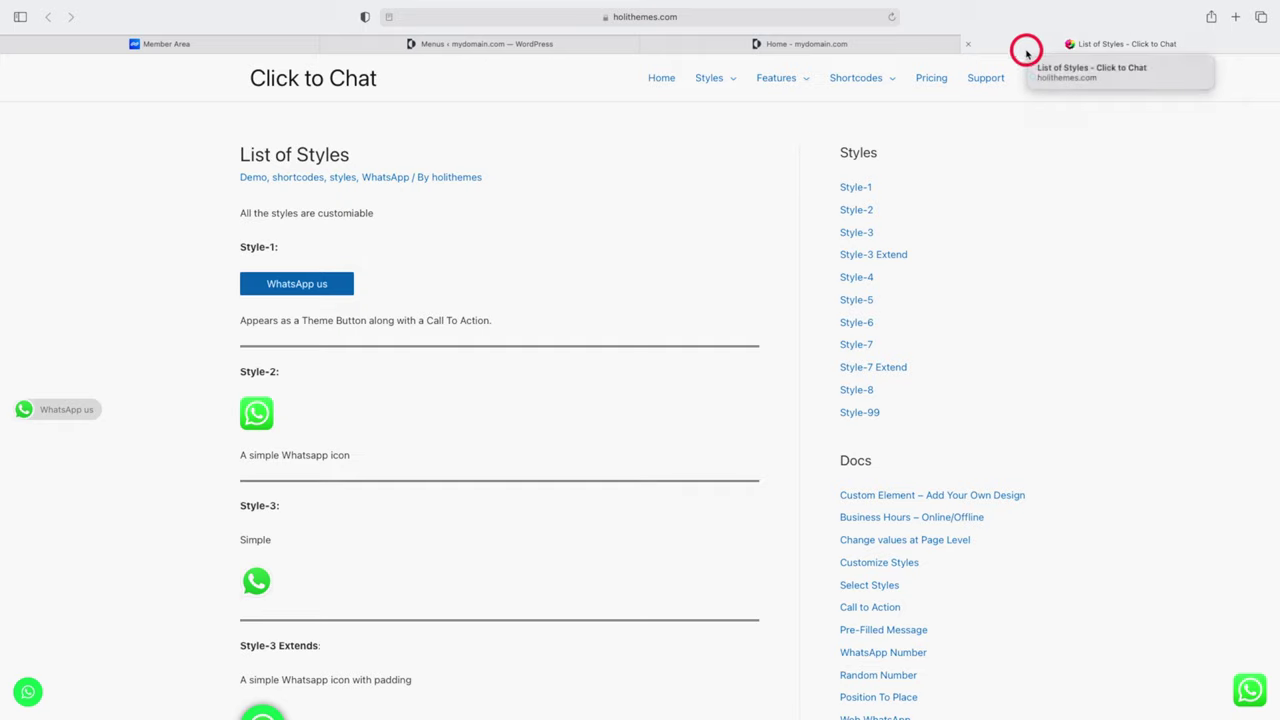
Step: Return to the Click to Chat settings and copy the Custom Element link value #ctc_chat
click(760, 44)
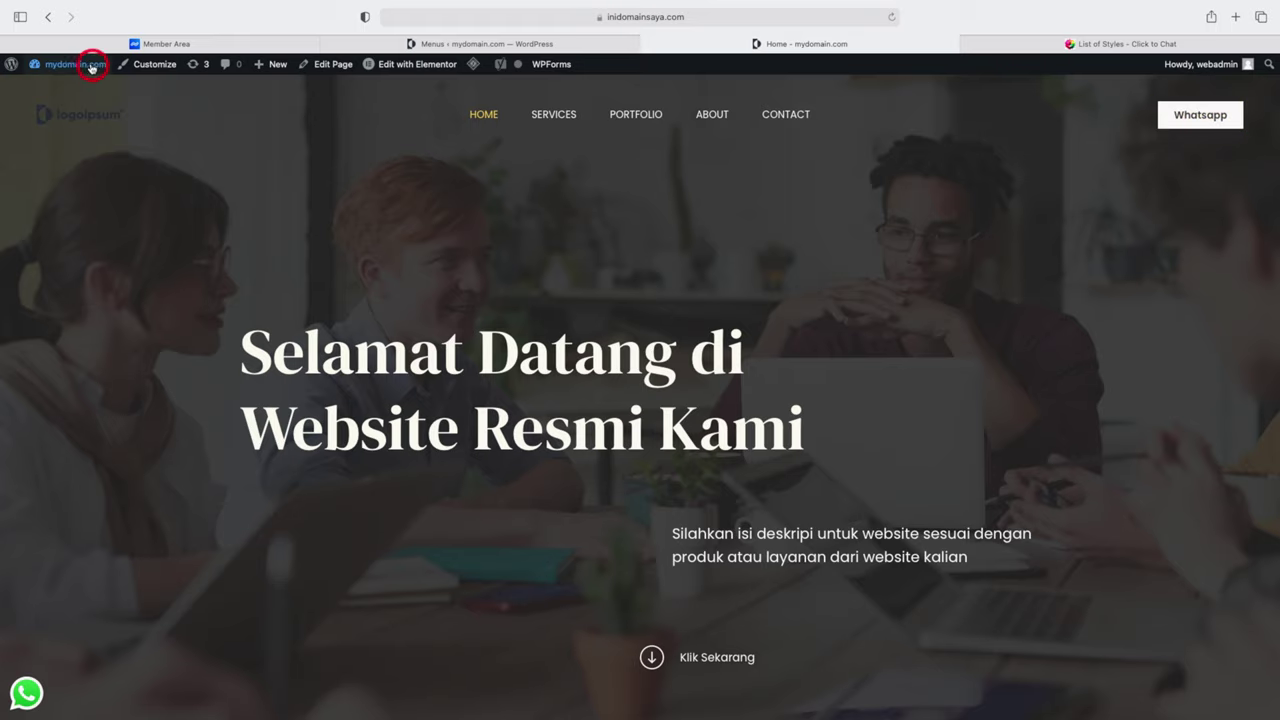
mouse_move(77, 81)
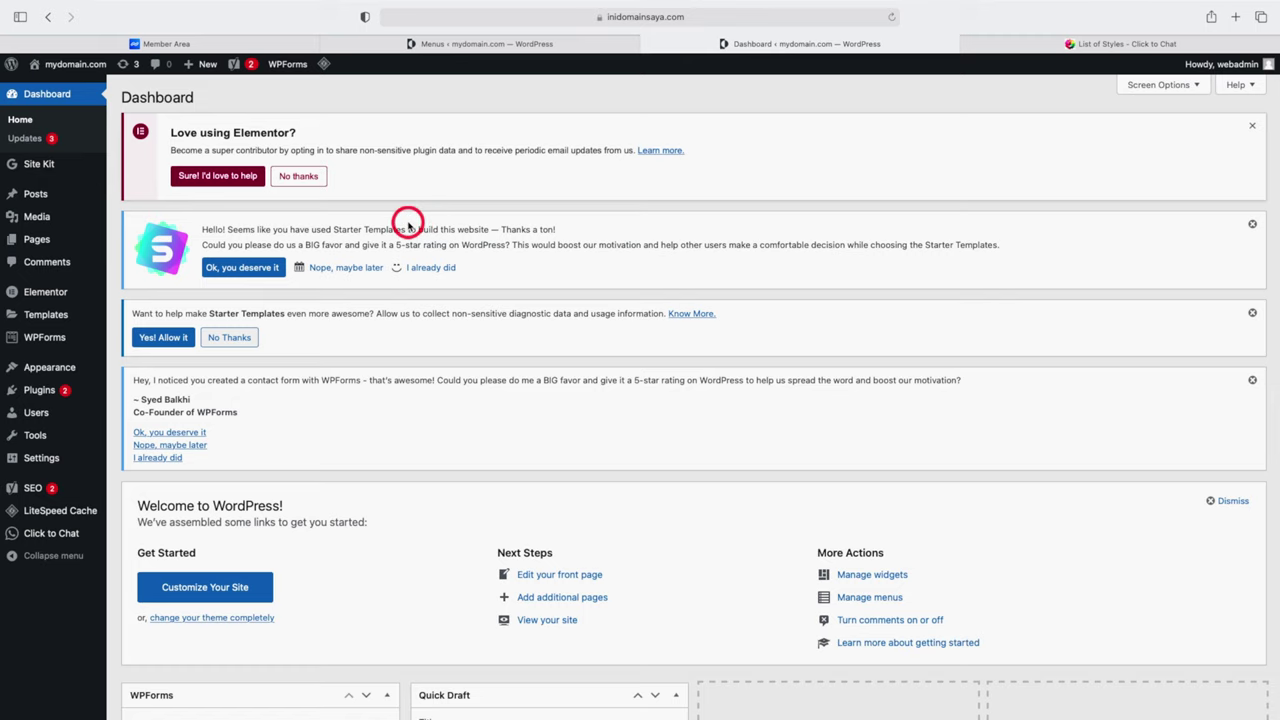
mouse_move(63, 536)
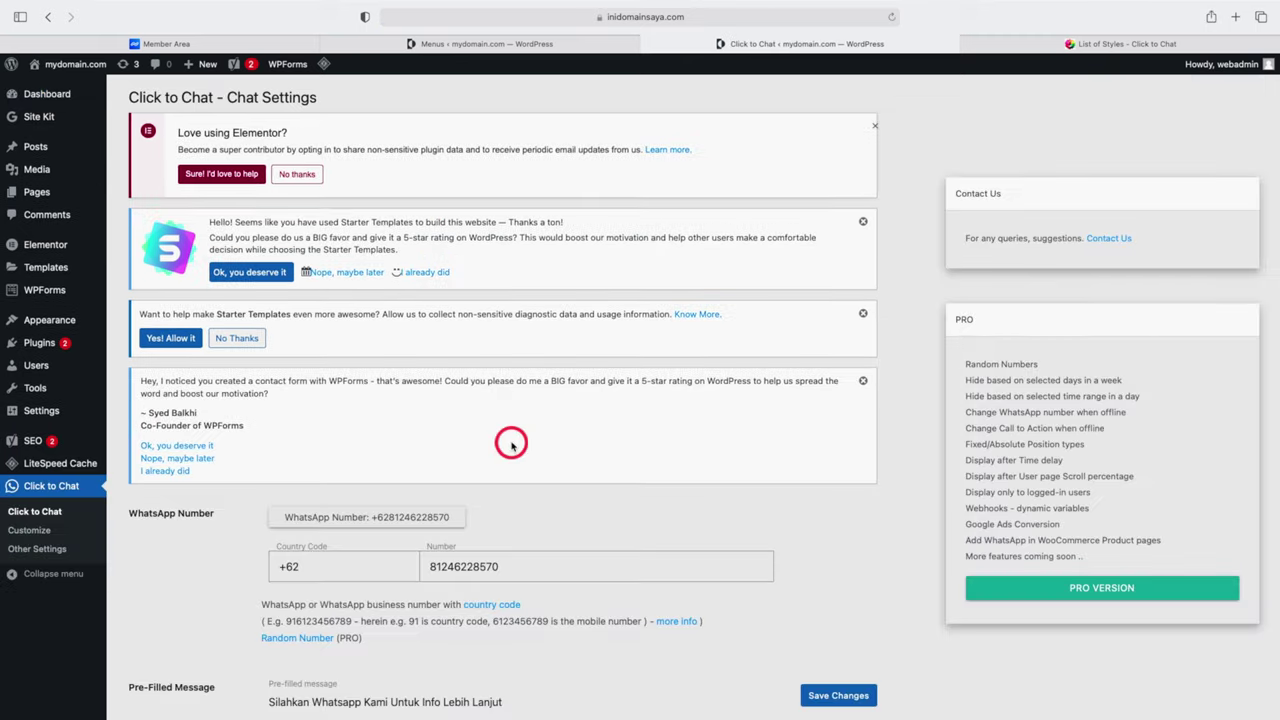
scroll(511, 444, down, 20)
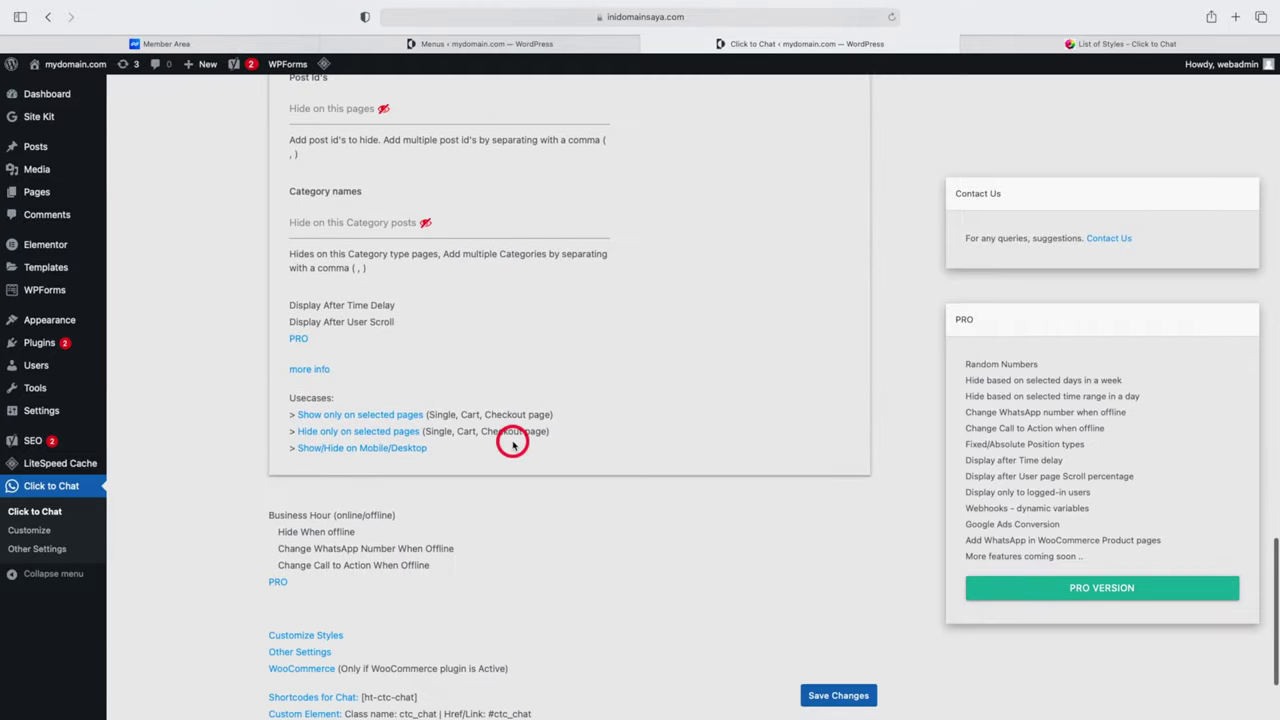
scroll(512, 444, down, 3)
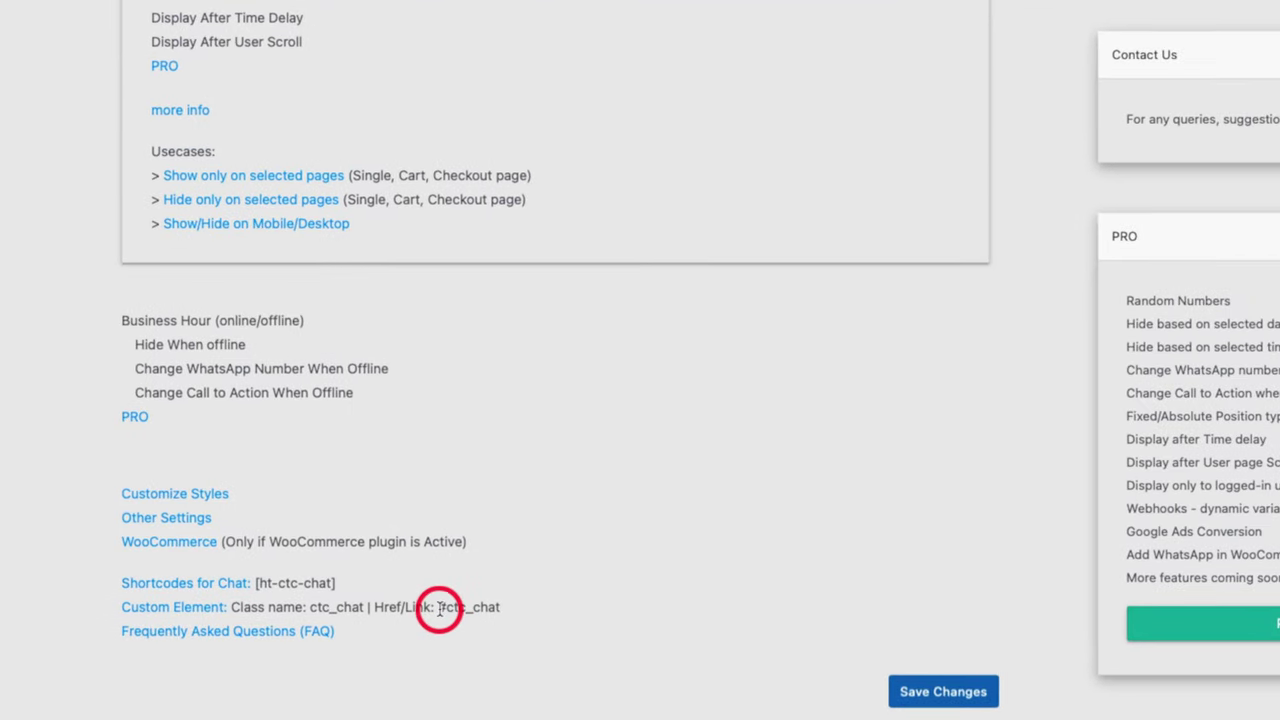
drag(440, 610, 506, 607)
key(super+c)
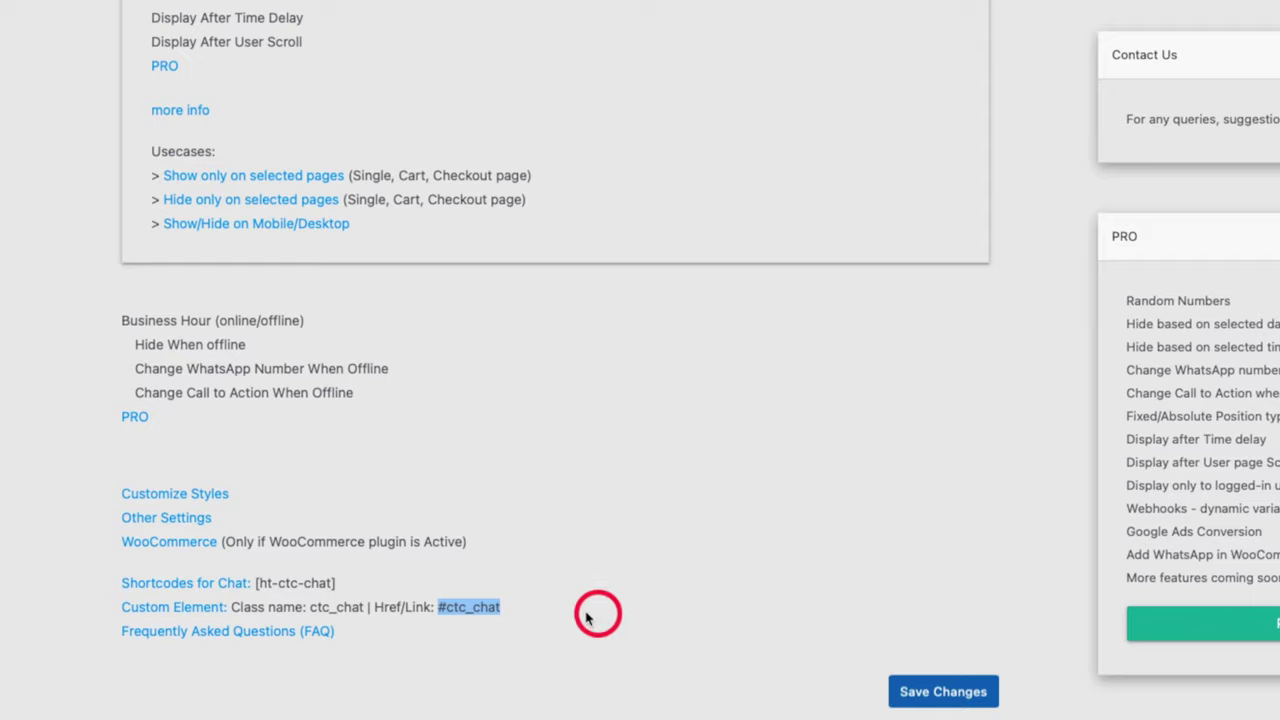
right_click(469, 608)
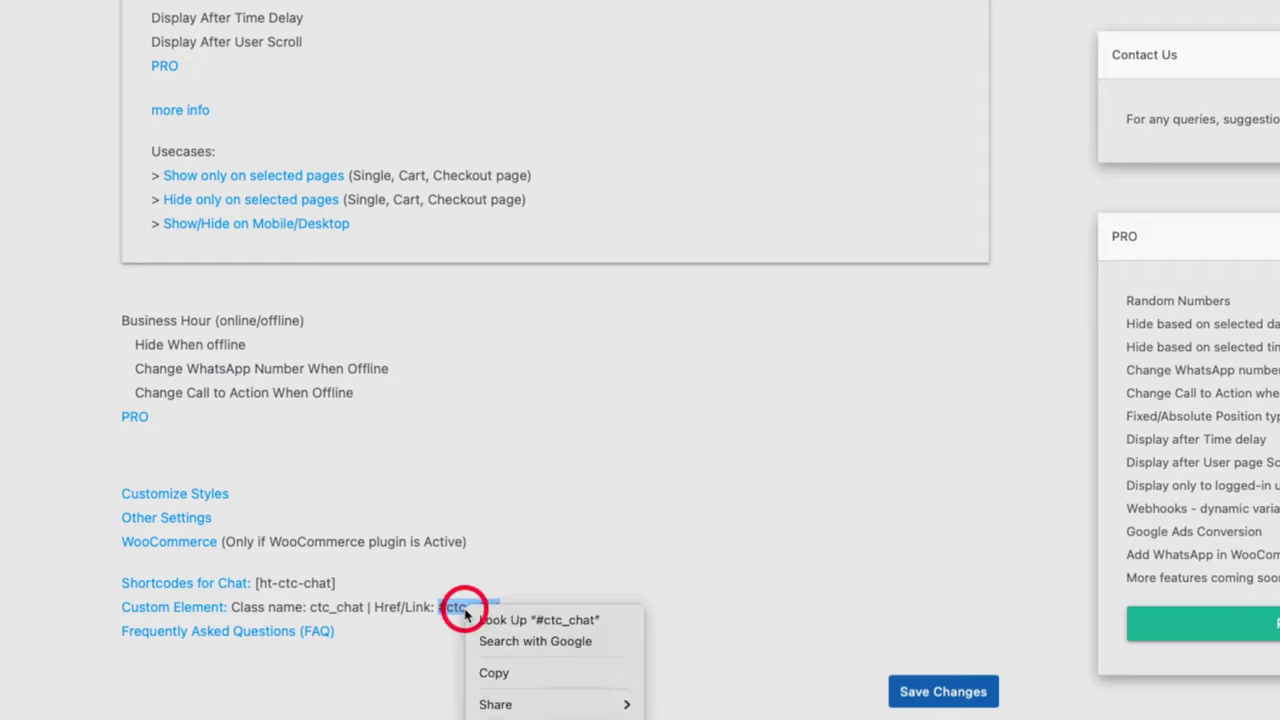
click(500, 671)
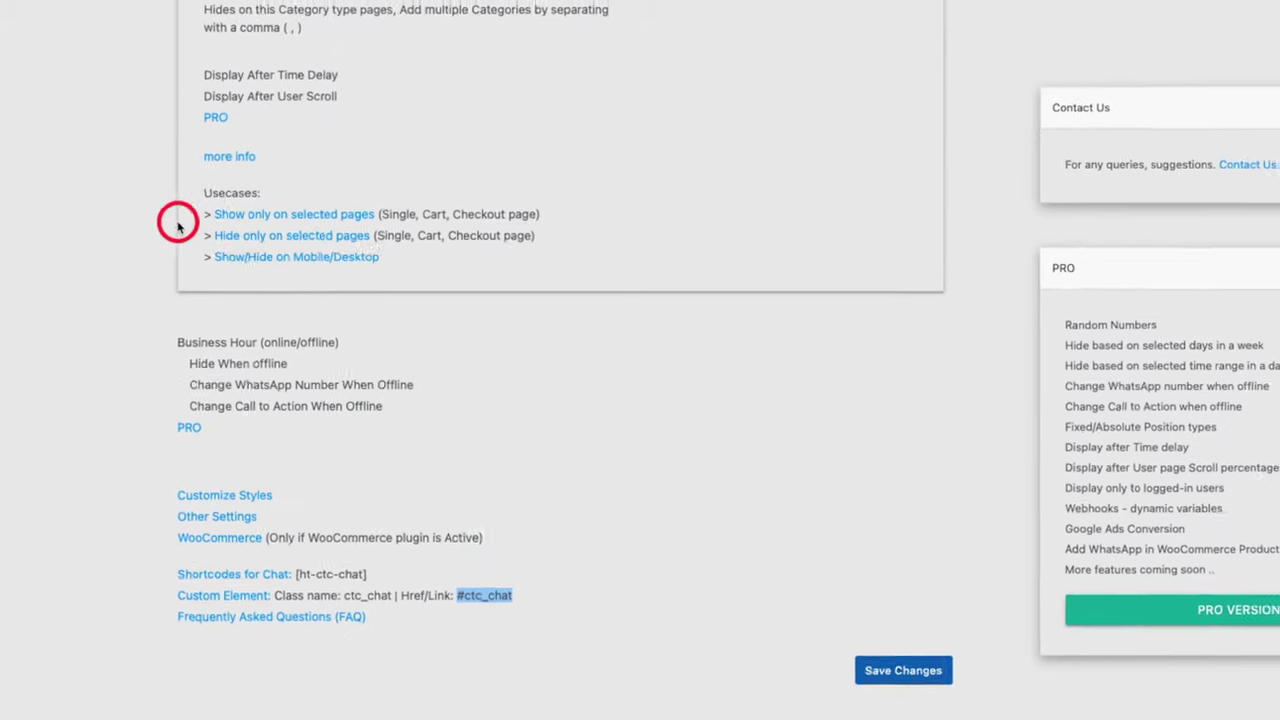
Step: In the Customizer, set the header Whatsapp button's link to #ctc_chat and publish
mouse_move(63, 322)
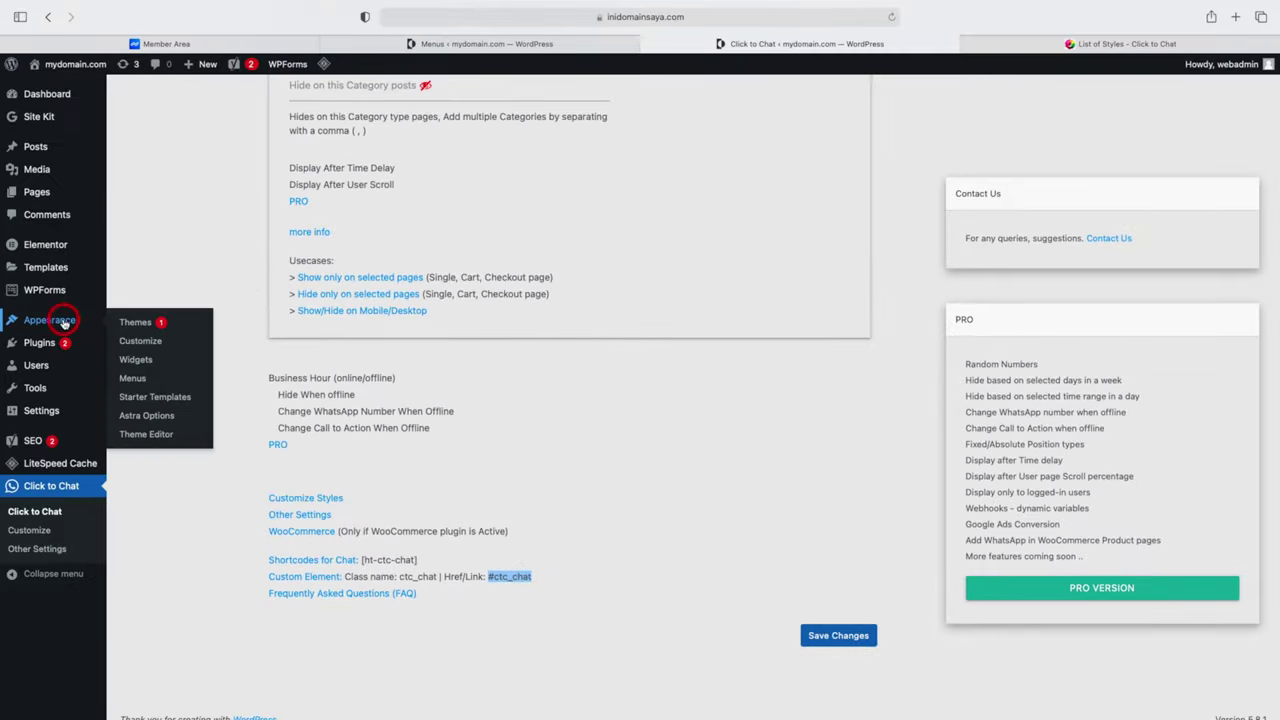
click(136, 343)
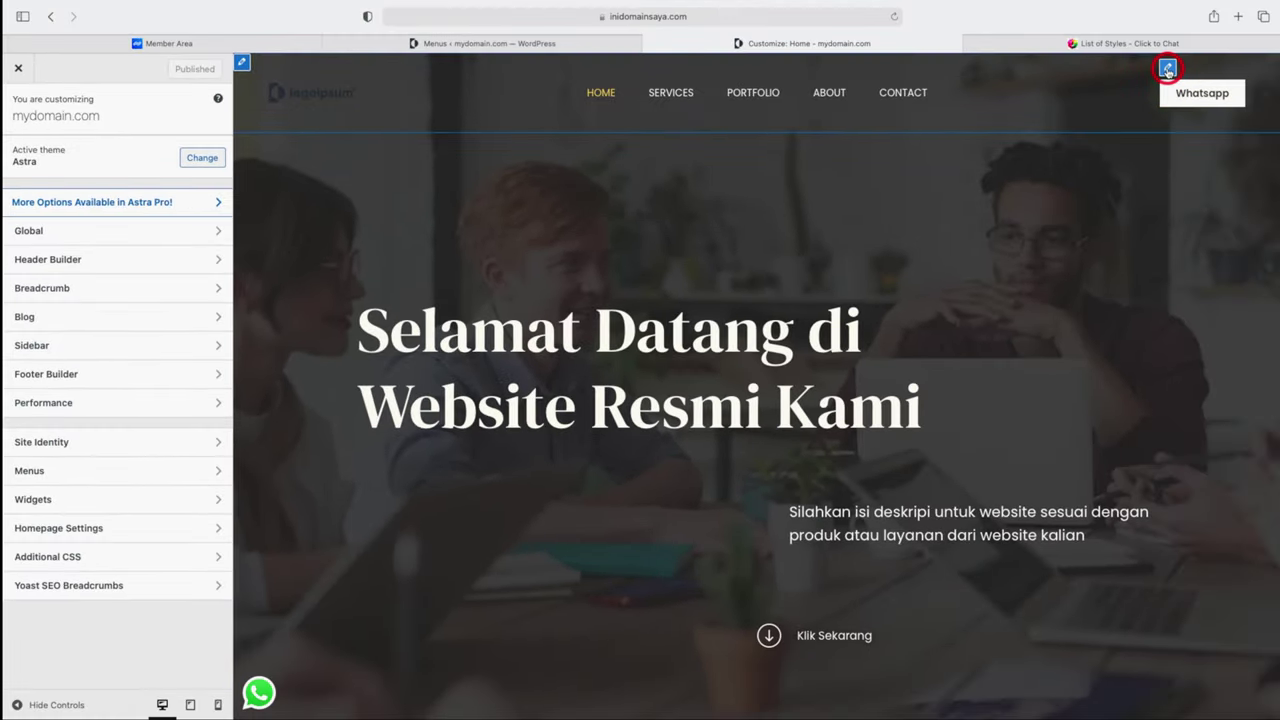
click(1167, 69)
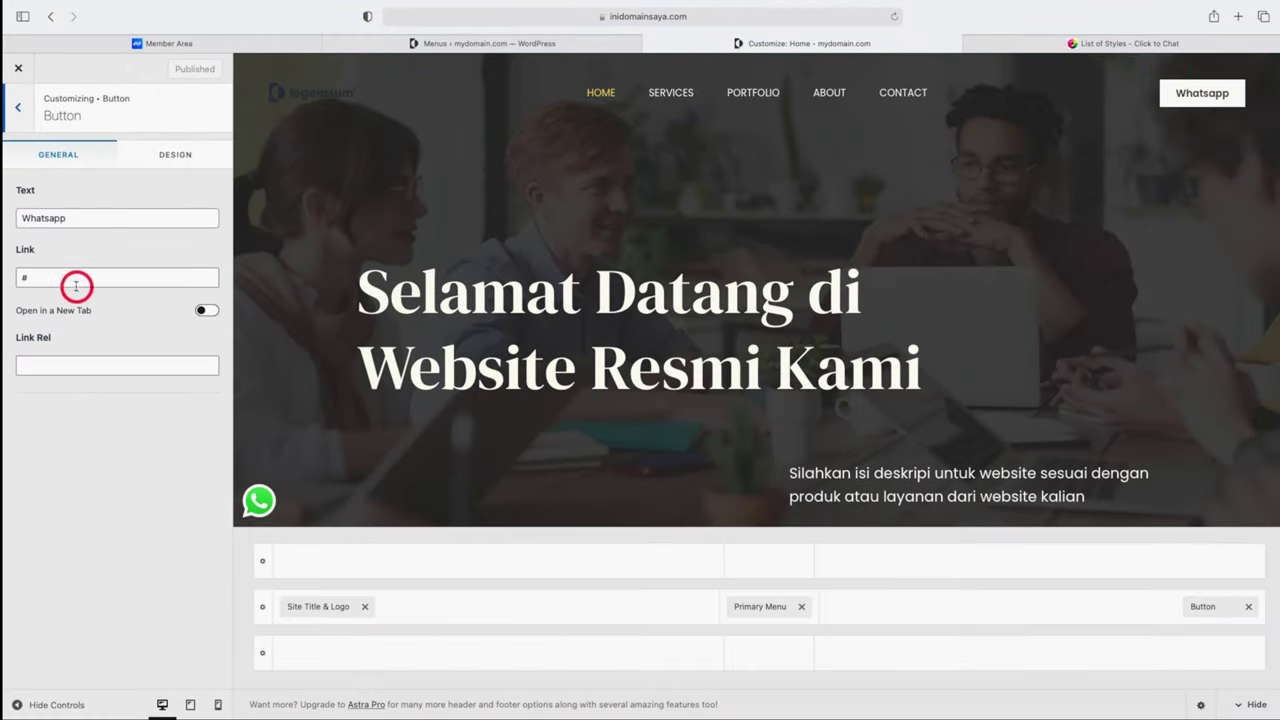
drag(55, 282, 22, 275)
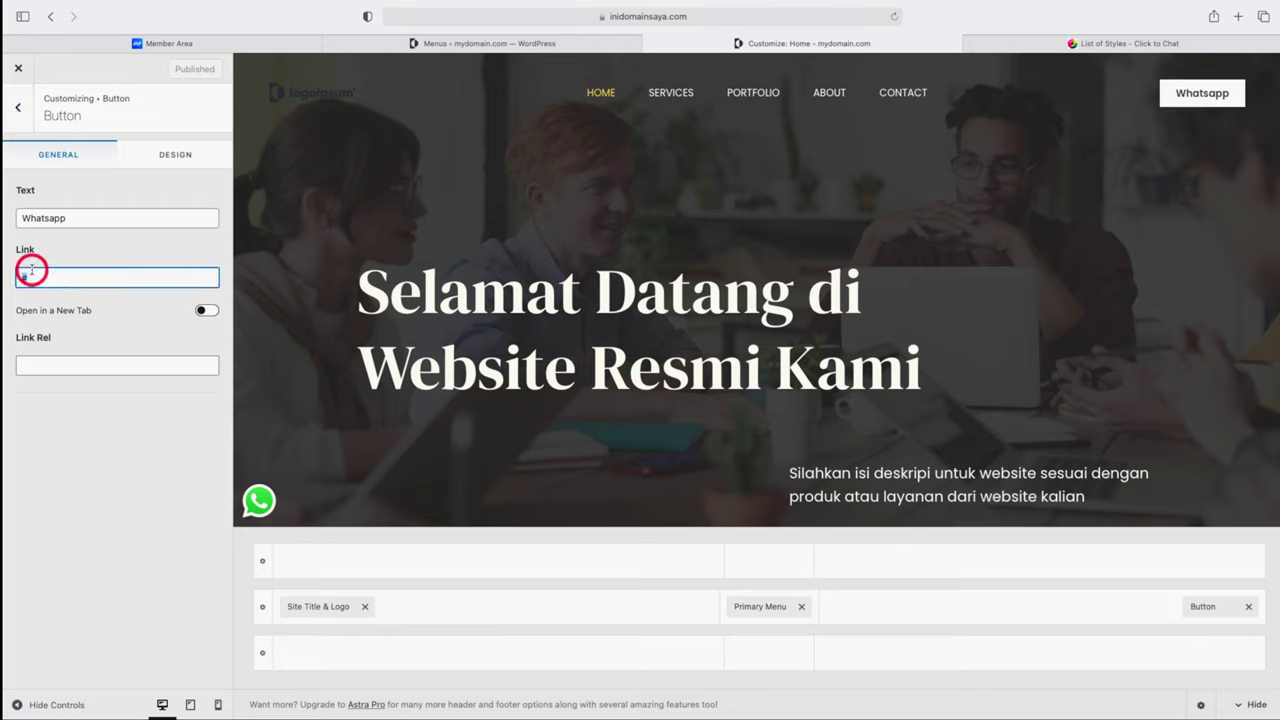
key(super+v)
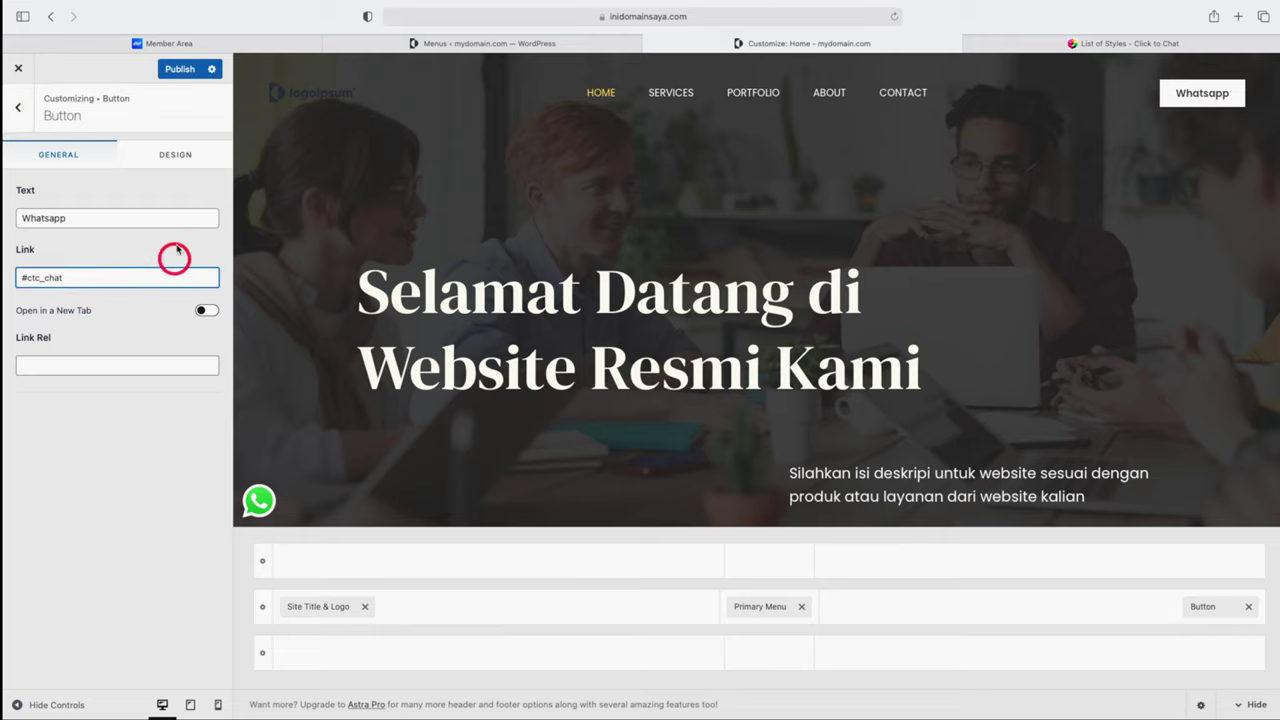
click(180, 68)
Step: Close the Customizer and test the Whatsapp button on the live site
click(15, 69)
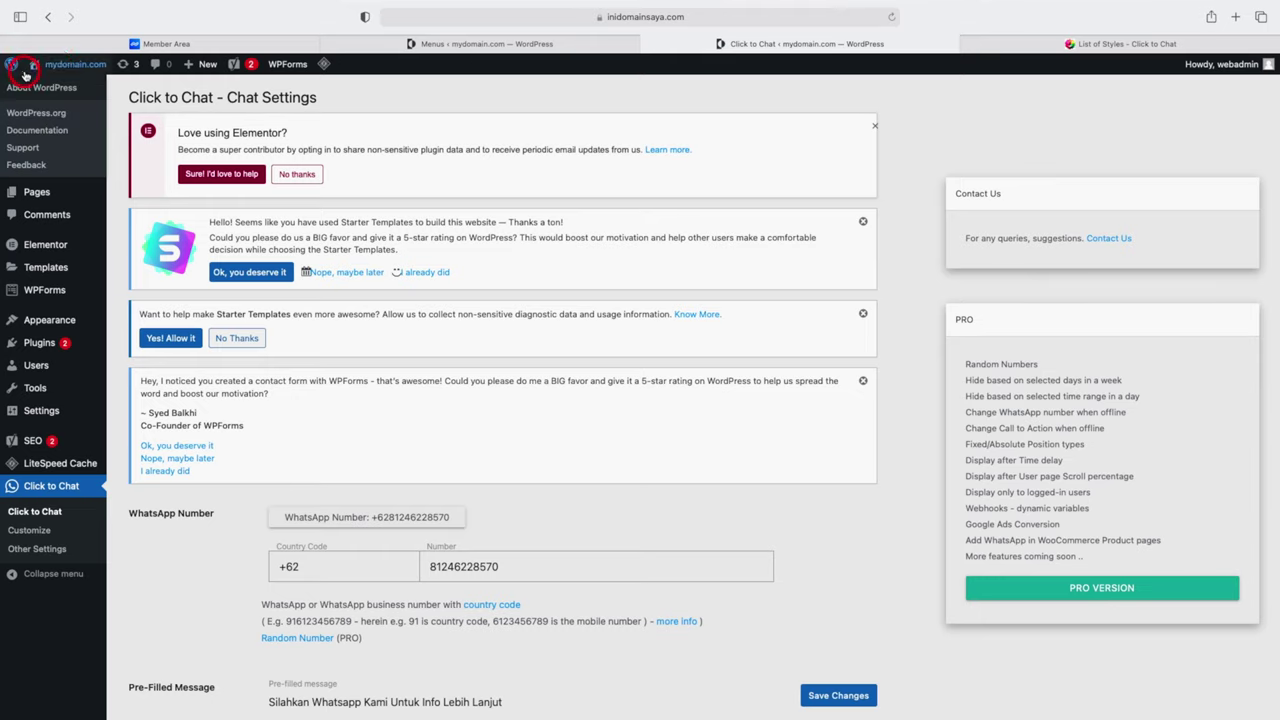
mouse_move(67, 64)
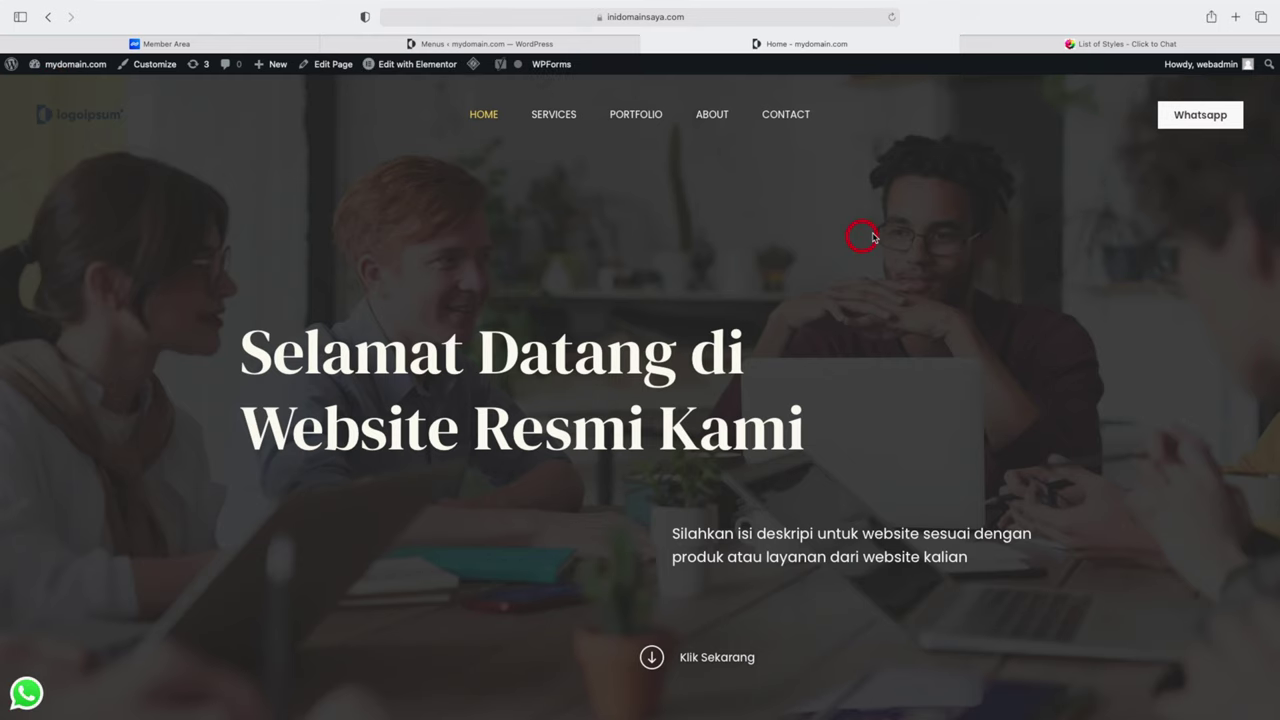
click(1193, 117)
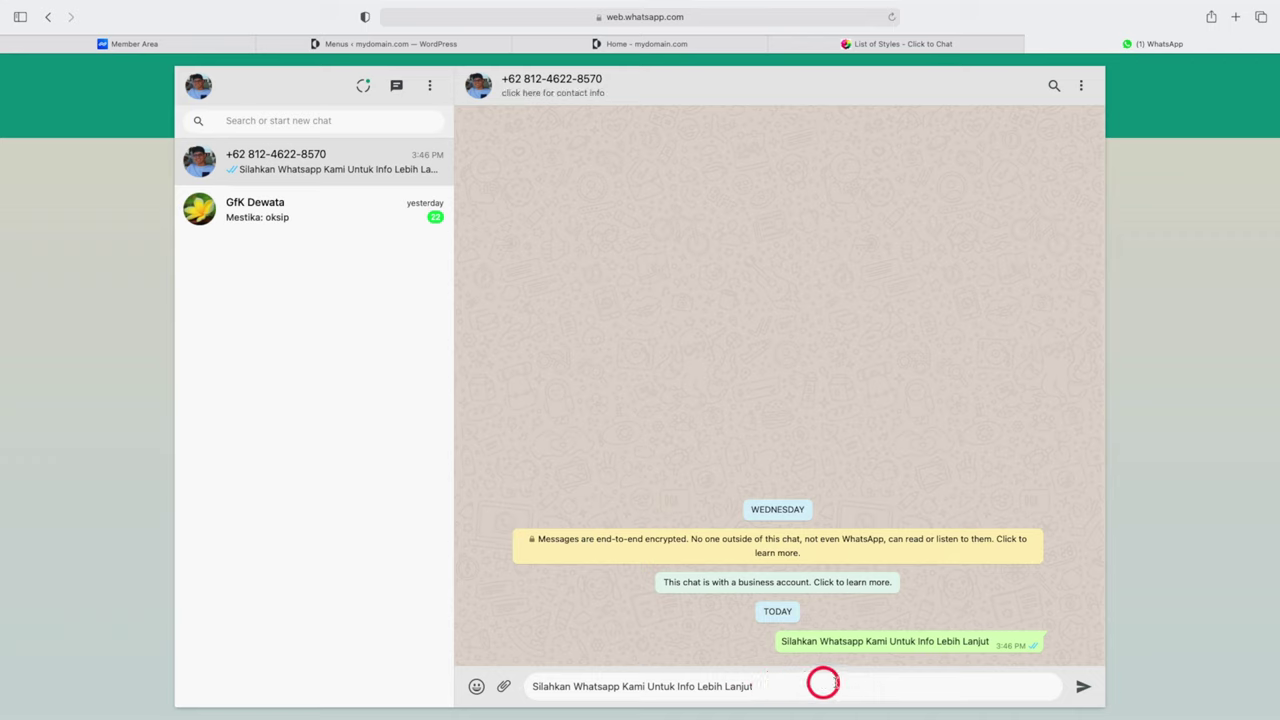
Step: Send the prefilled enquiry in WhatsApp Web, then close the WhatsApp, List of Styles and Home tabs
click(1082, 686)
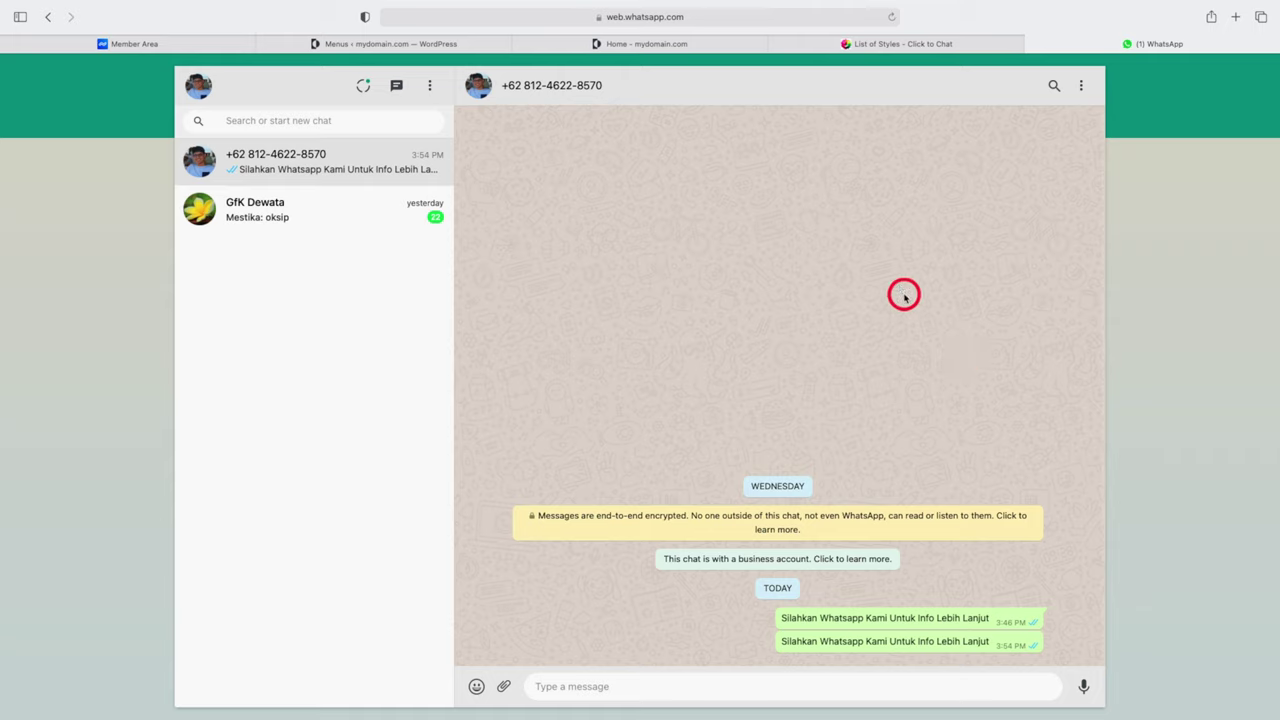
click(1031, 44)
click(965, 44)
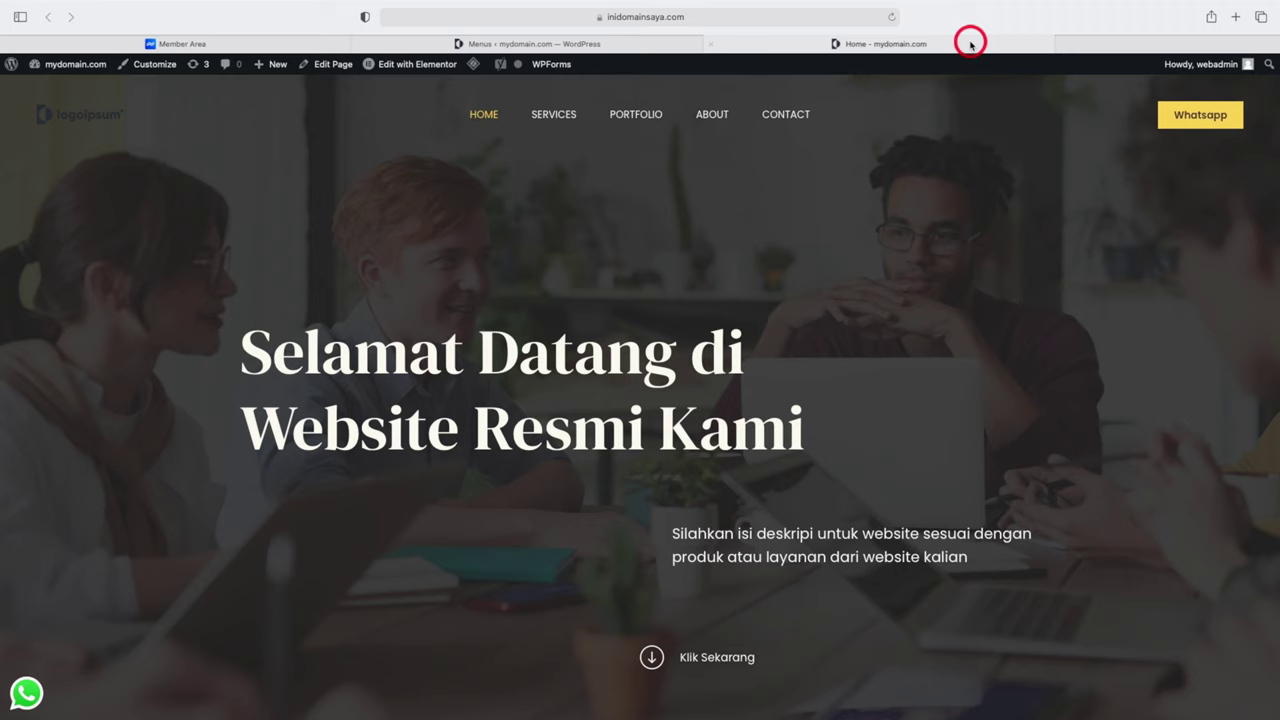
click(860, 43)
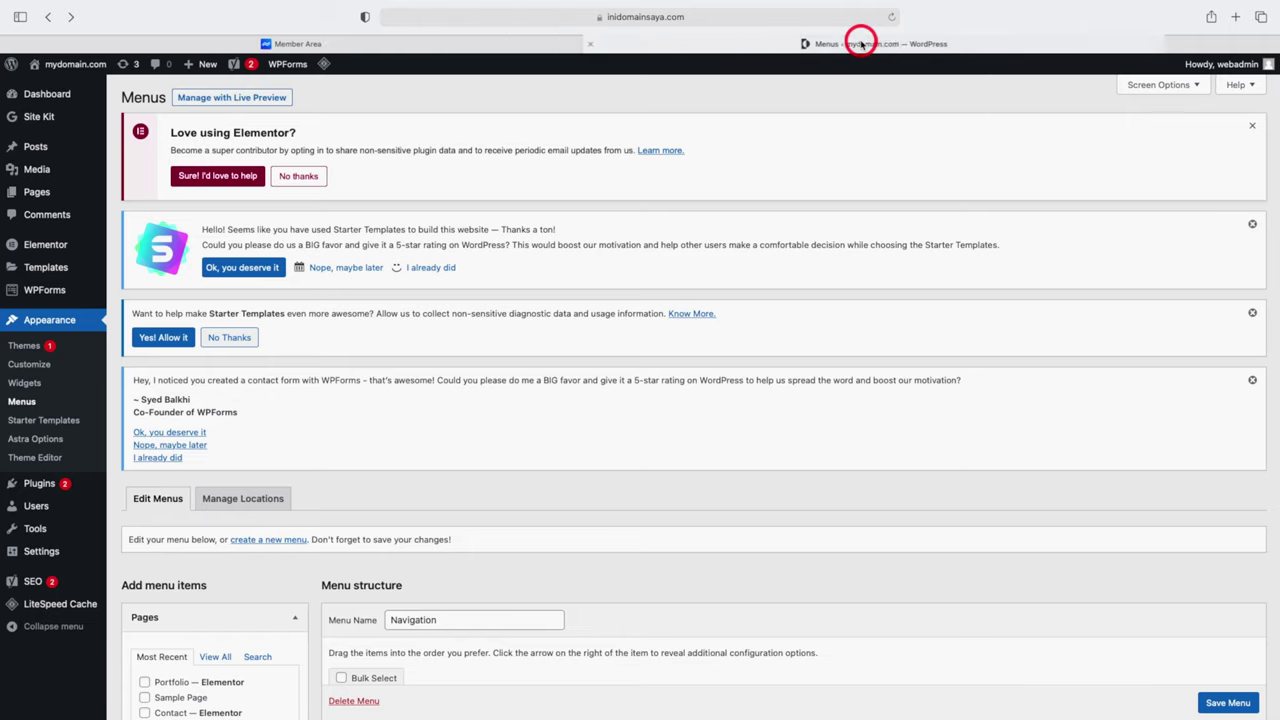
Step: Open Plugins > Add New and search the plugin directory for 'instagram'
click(55, 96)
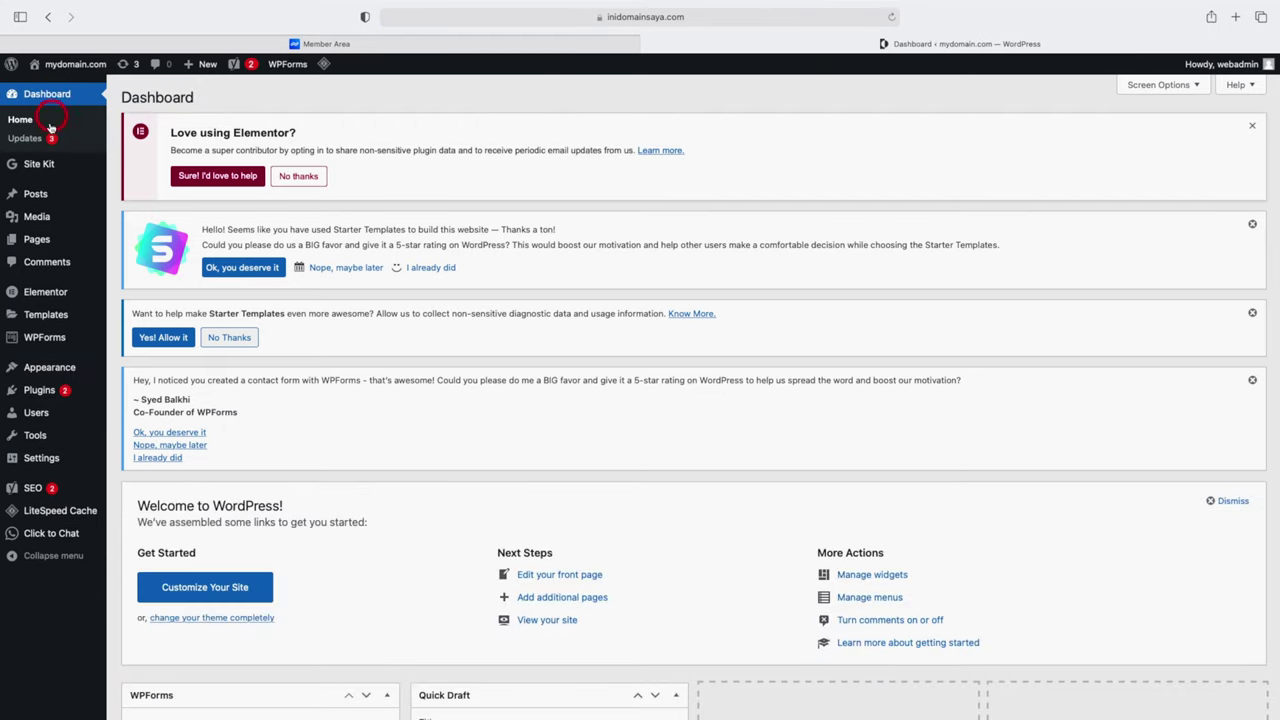
mouse_move(38, 387)
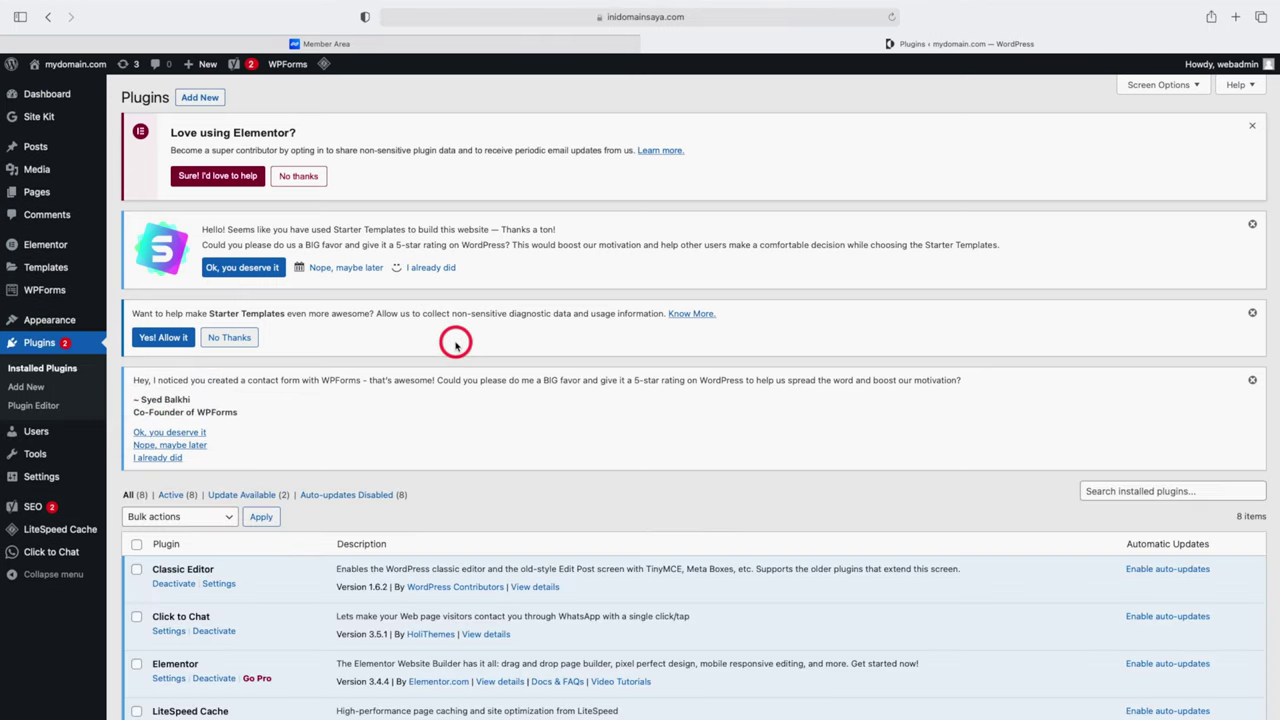
click(200, 97)
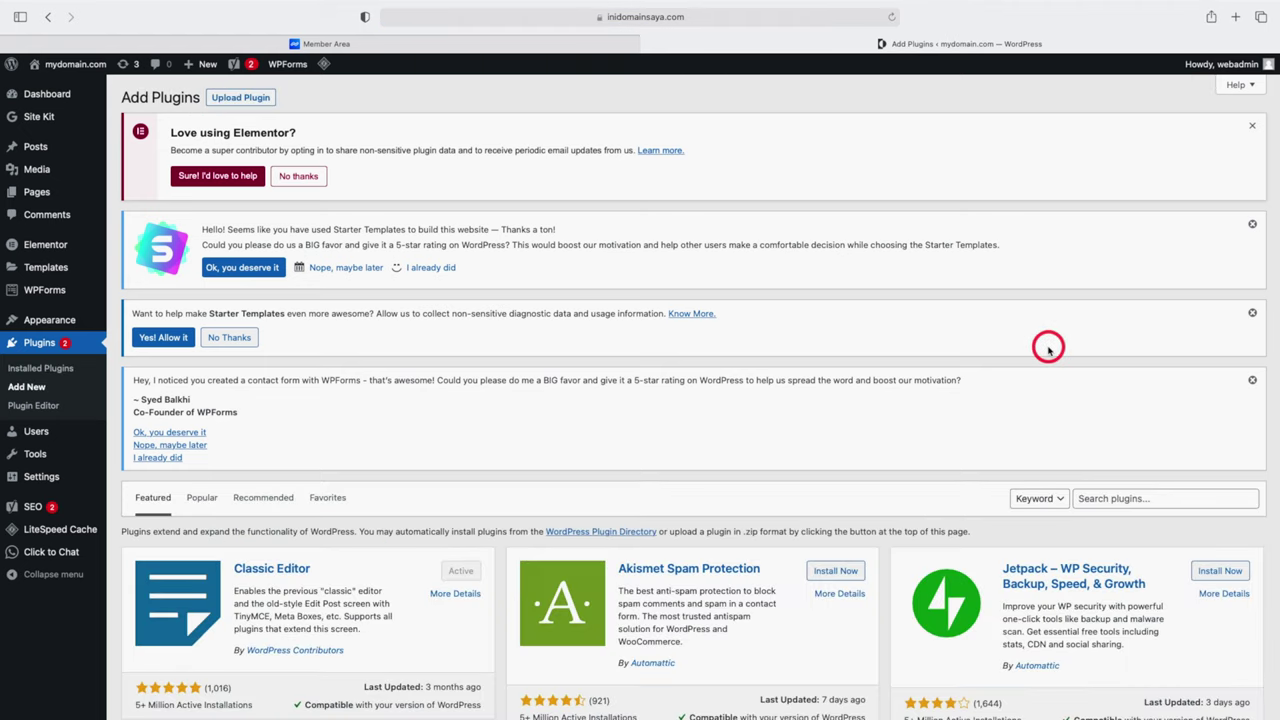
scroll(1048, 350, down, 3)
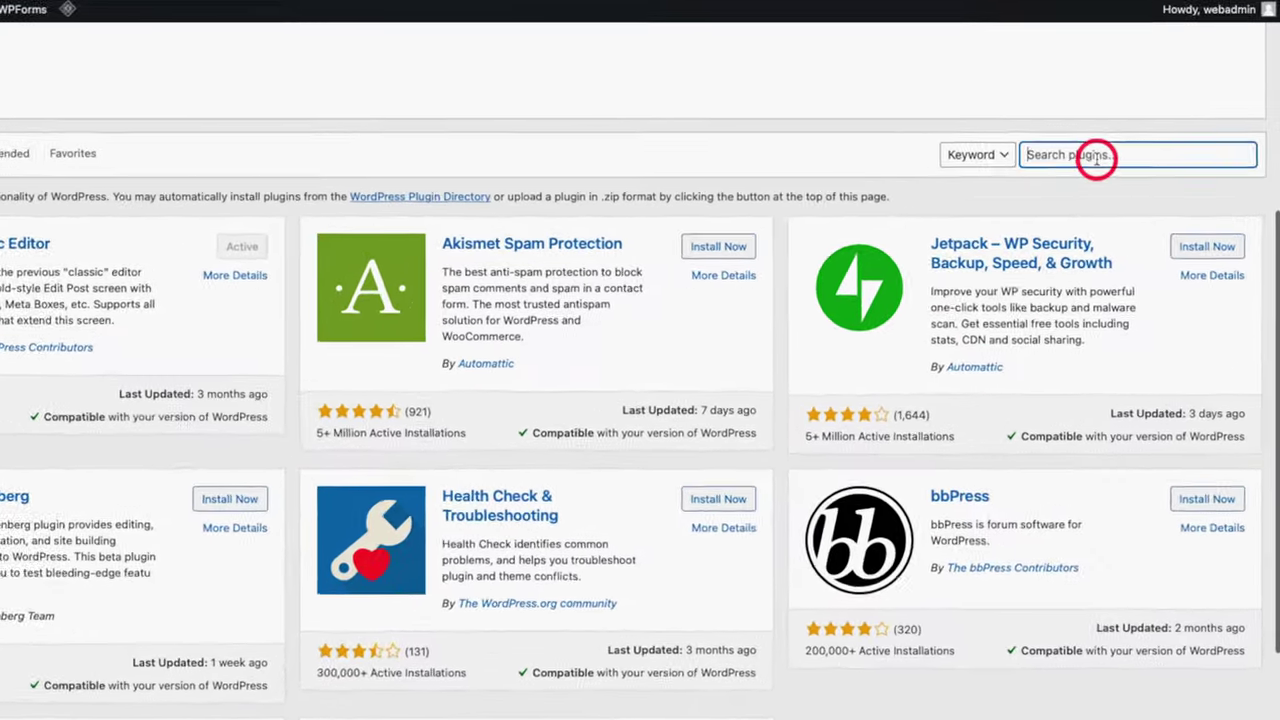
click(1100, 176)
text(in)
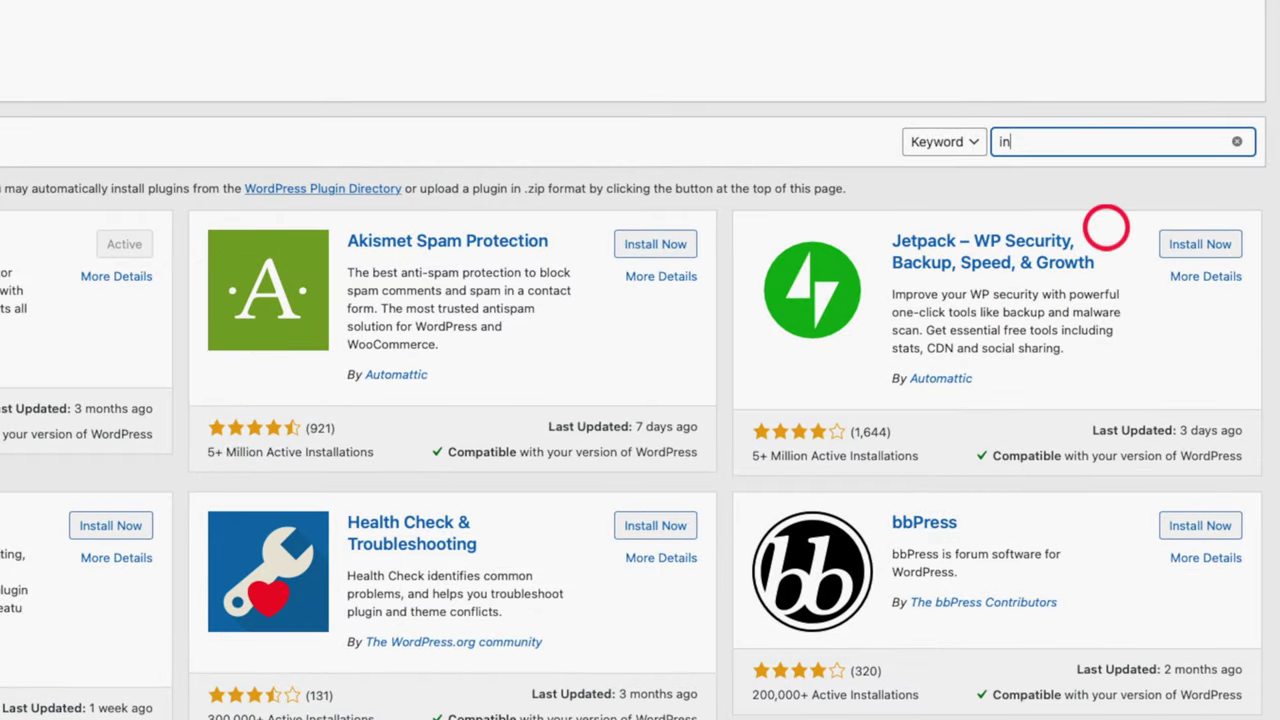
text(stagram)
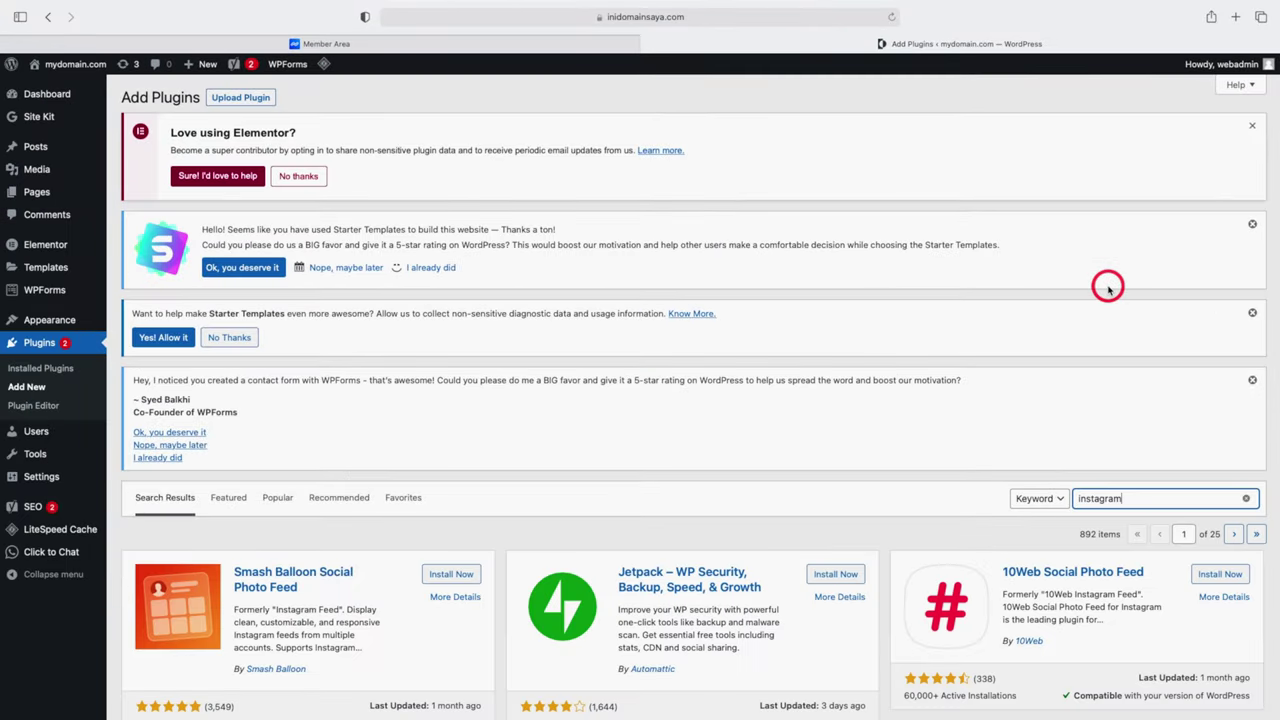
Step: Install and activate the Smash Balloon Social Photo Feed plugin
scroll(1108, 287, down, 5)
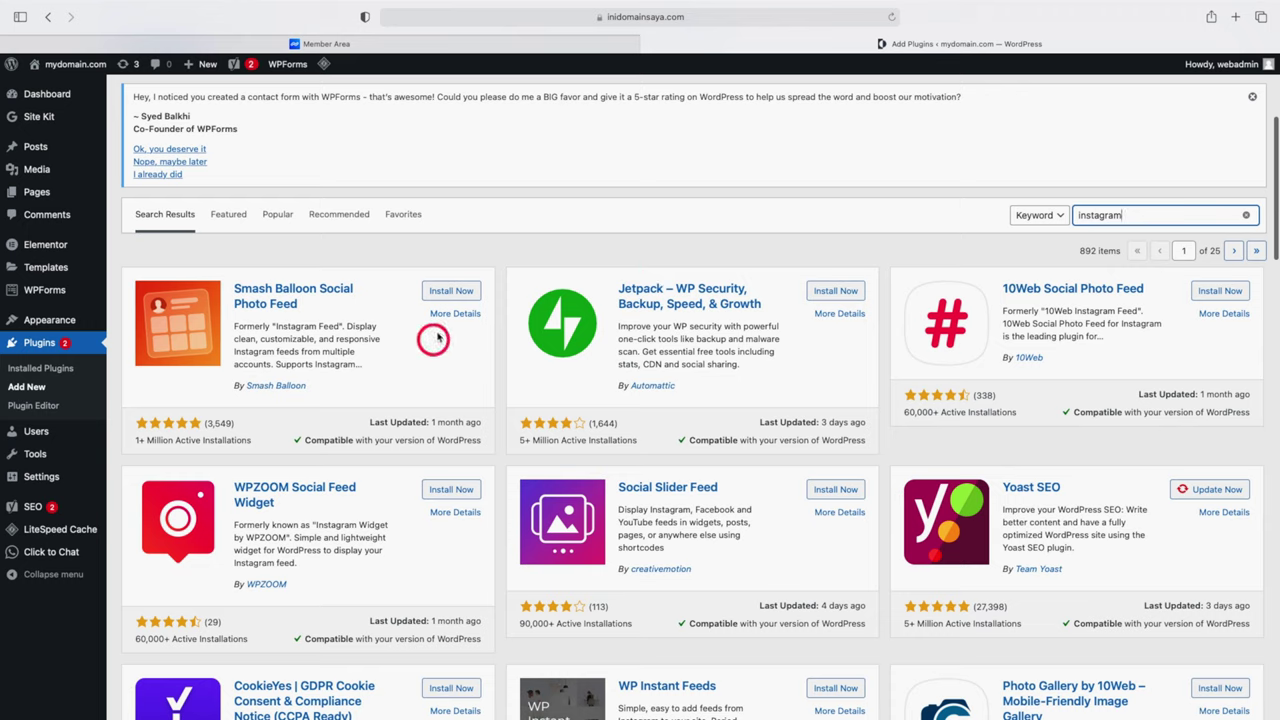
click(451, 291)
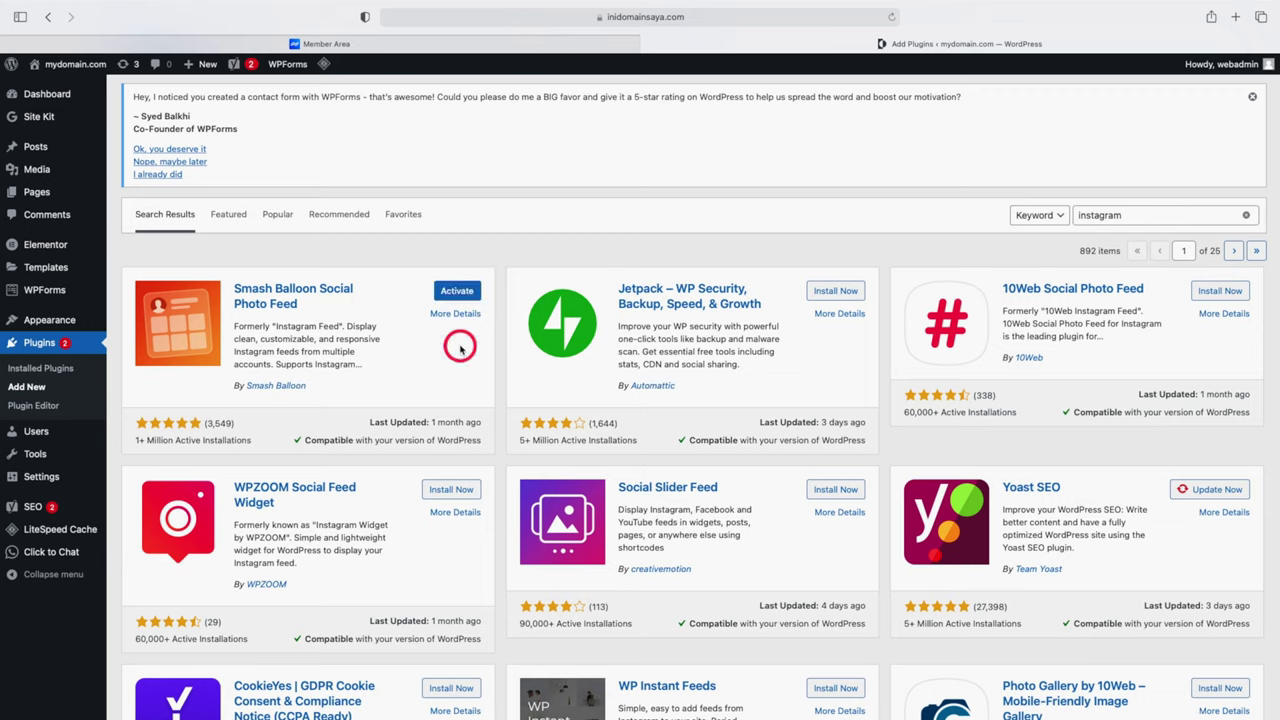
click(456, 291)
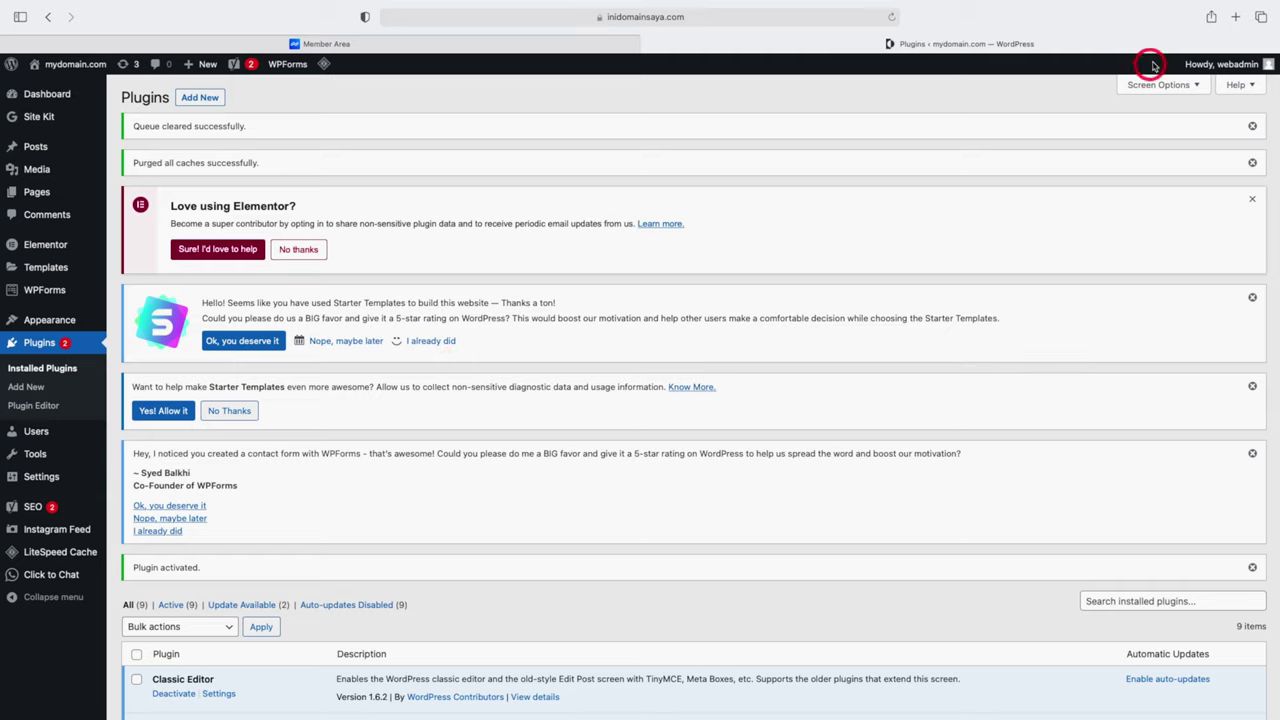
Step: Load instagram.com in a new tab, log in with the account credentials, then return to the Plugins tab
click(1237, 18)
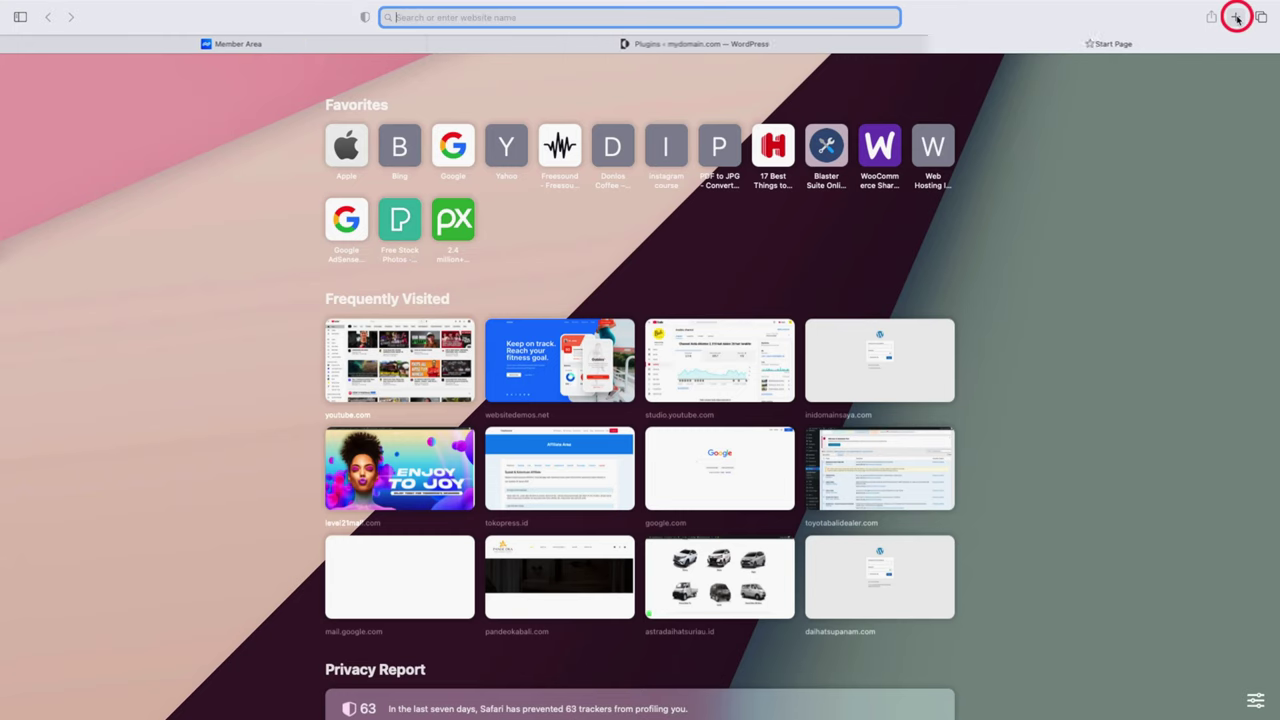
text(ins)
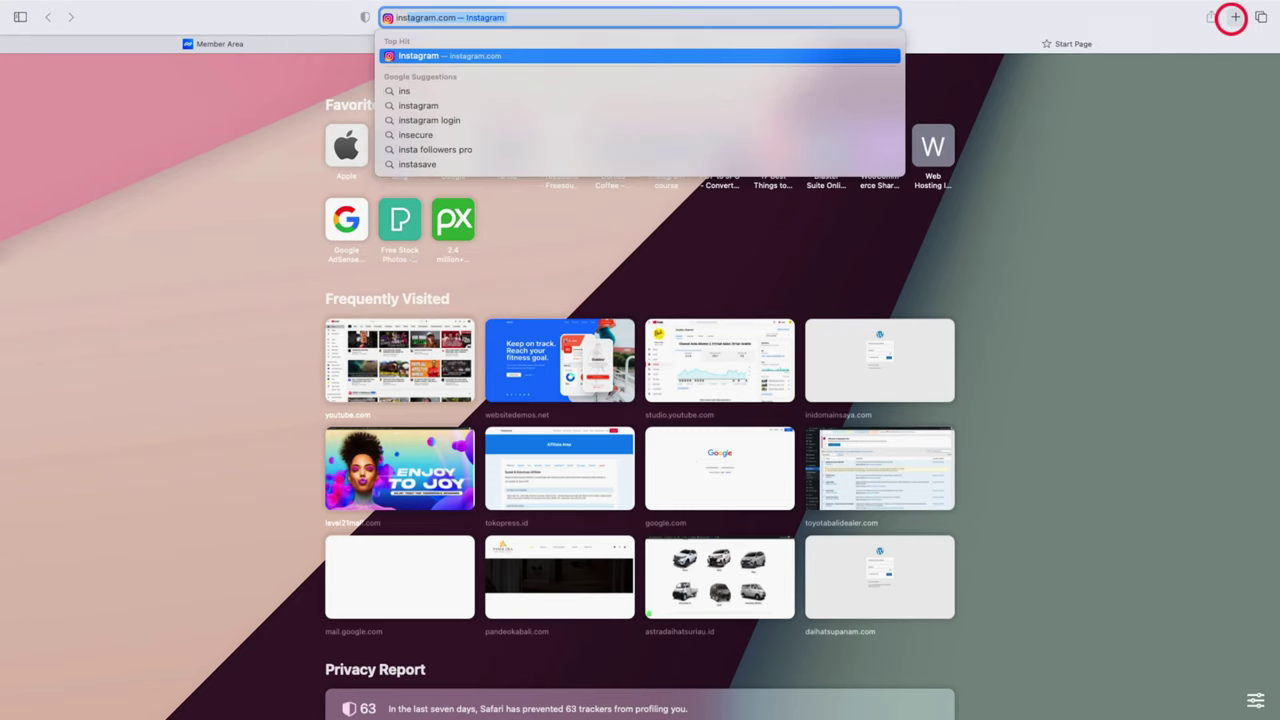
key(Return)
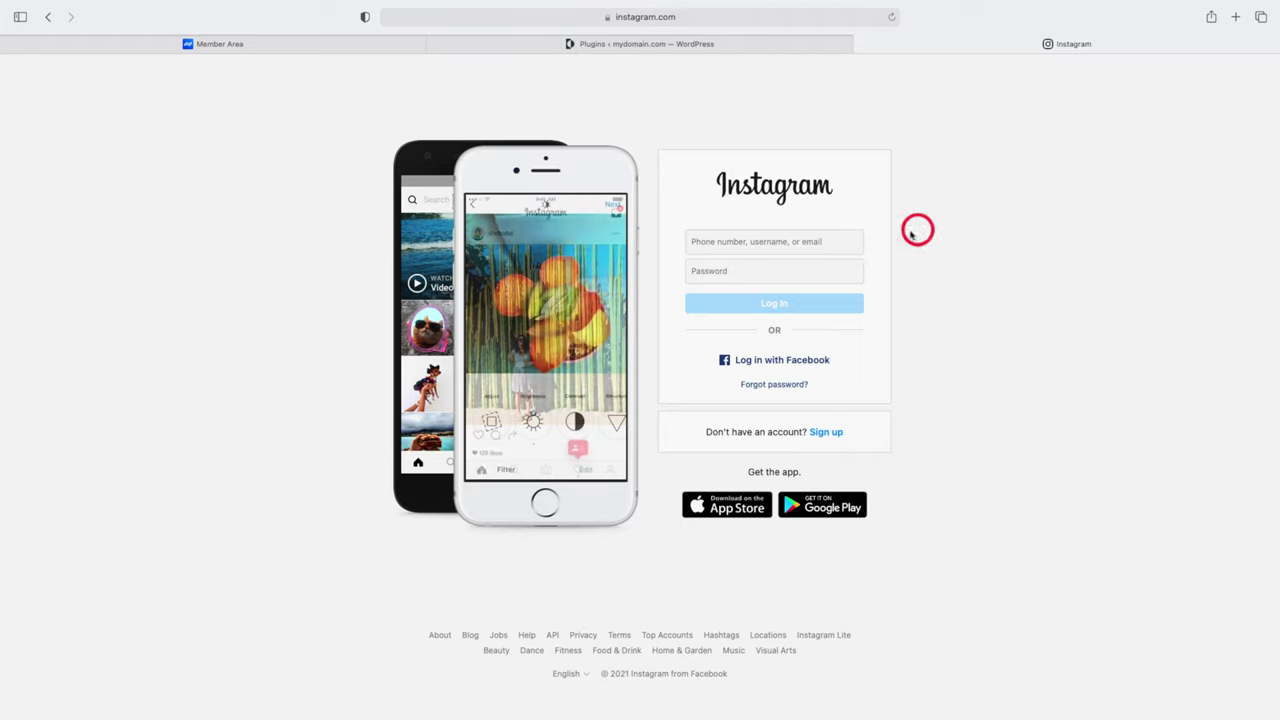
click(826, 245)
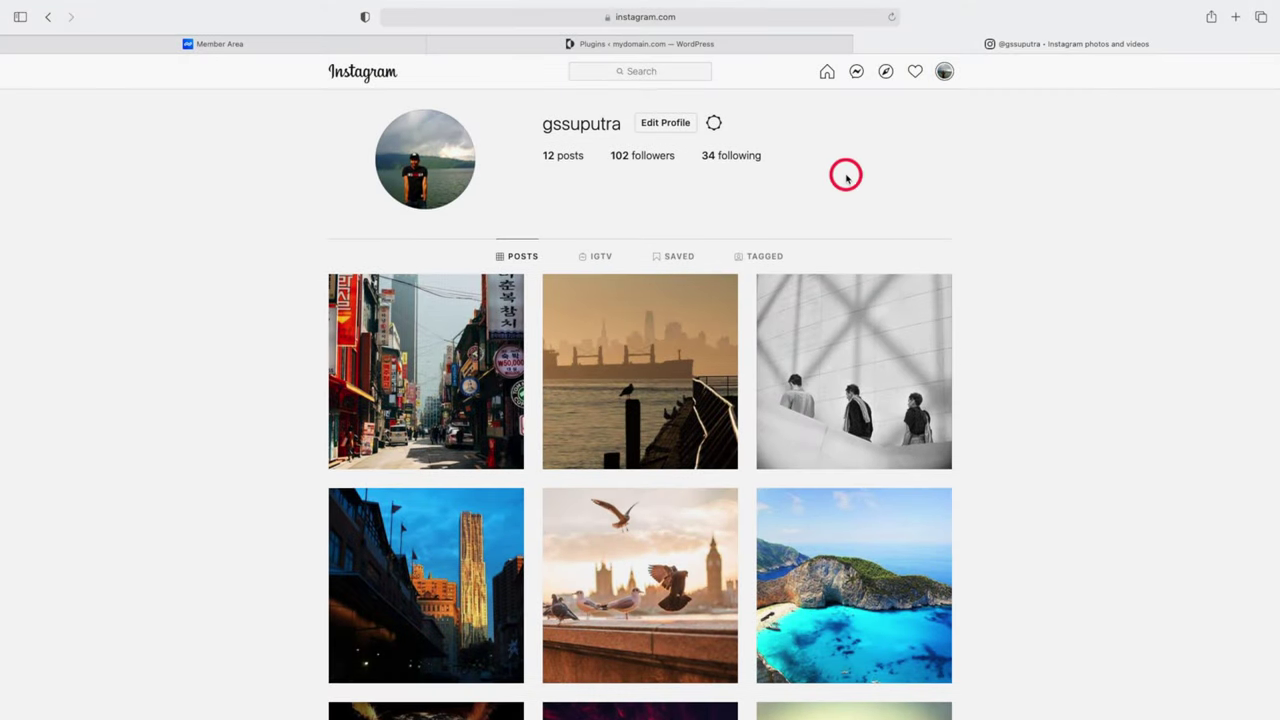
click(705, 44)
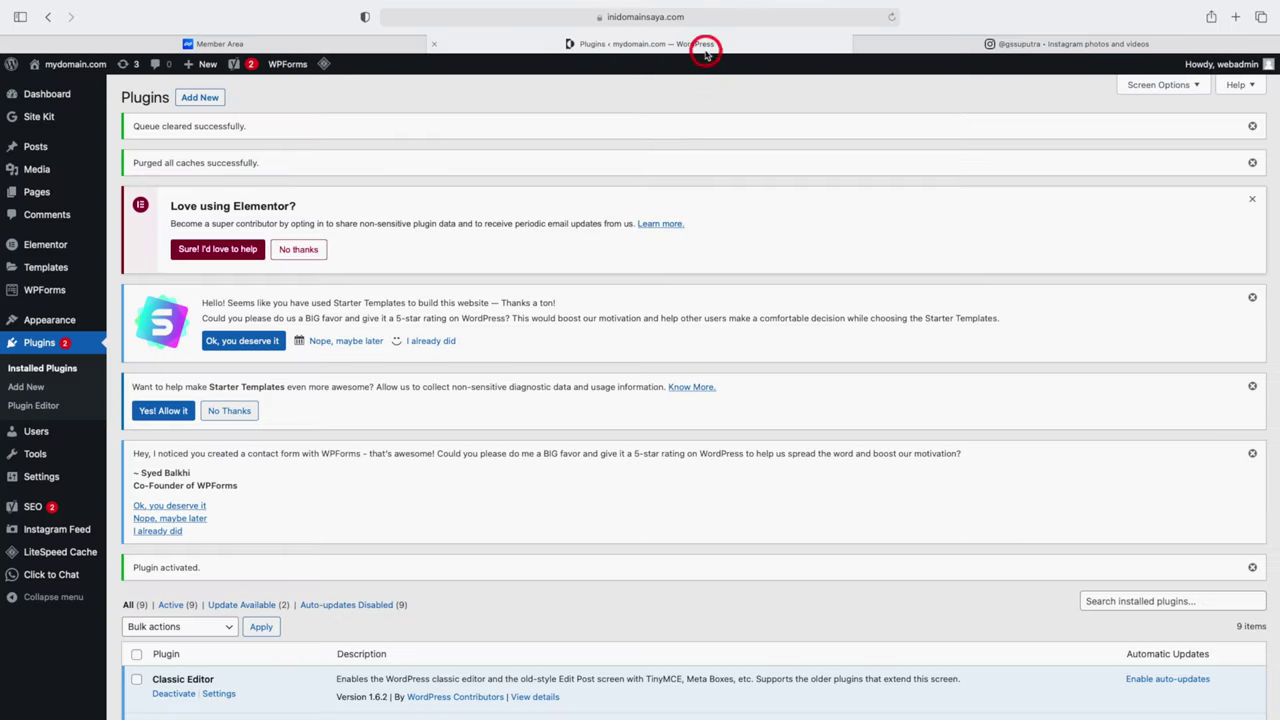
Step: From Instagram Feed > Settings, choose Connect an Instagram Account
scroll(543, 400, down, 10)
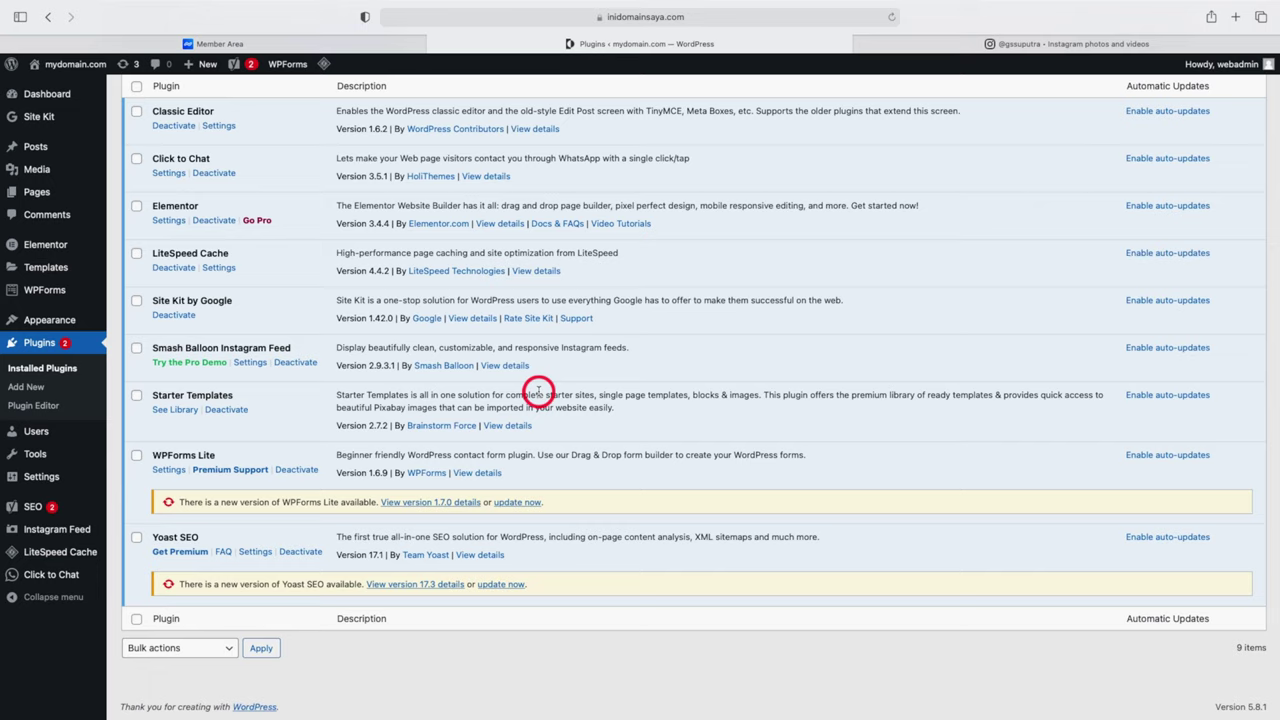
mouse_move(50, 533)
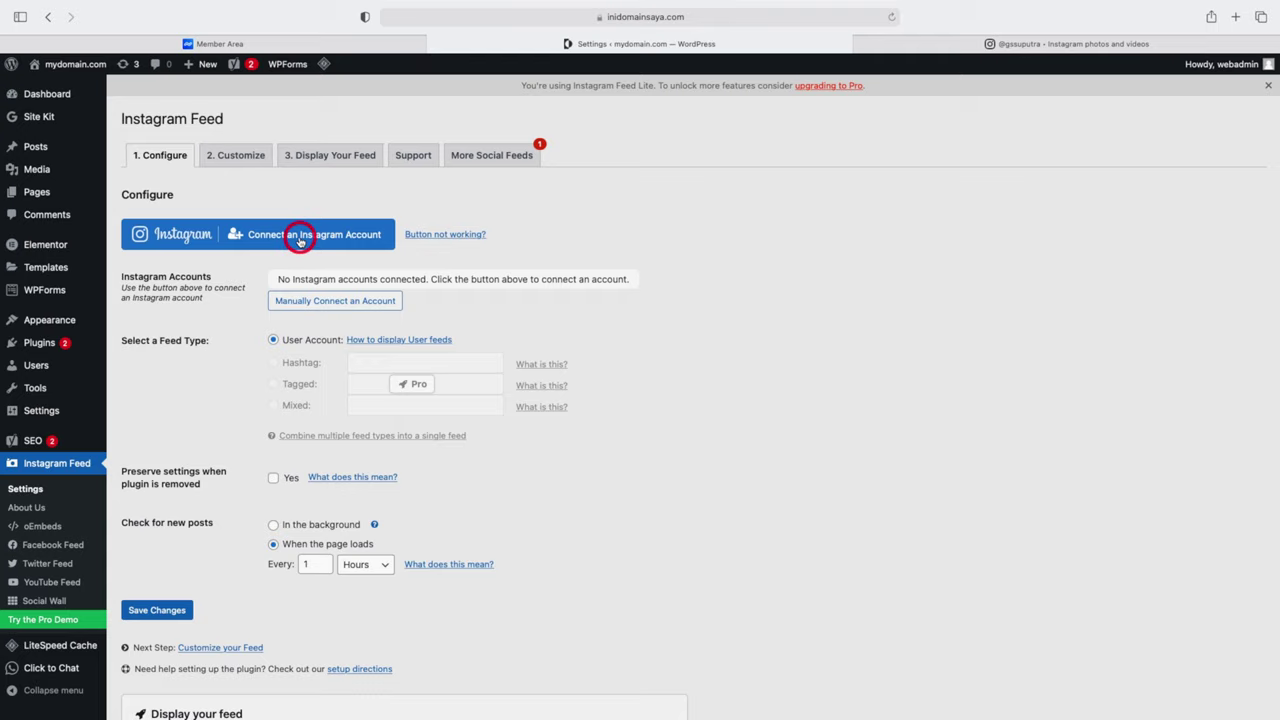
click(300, 240)
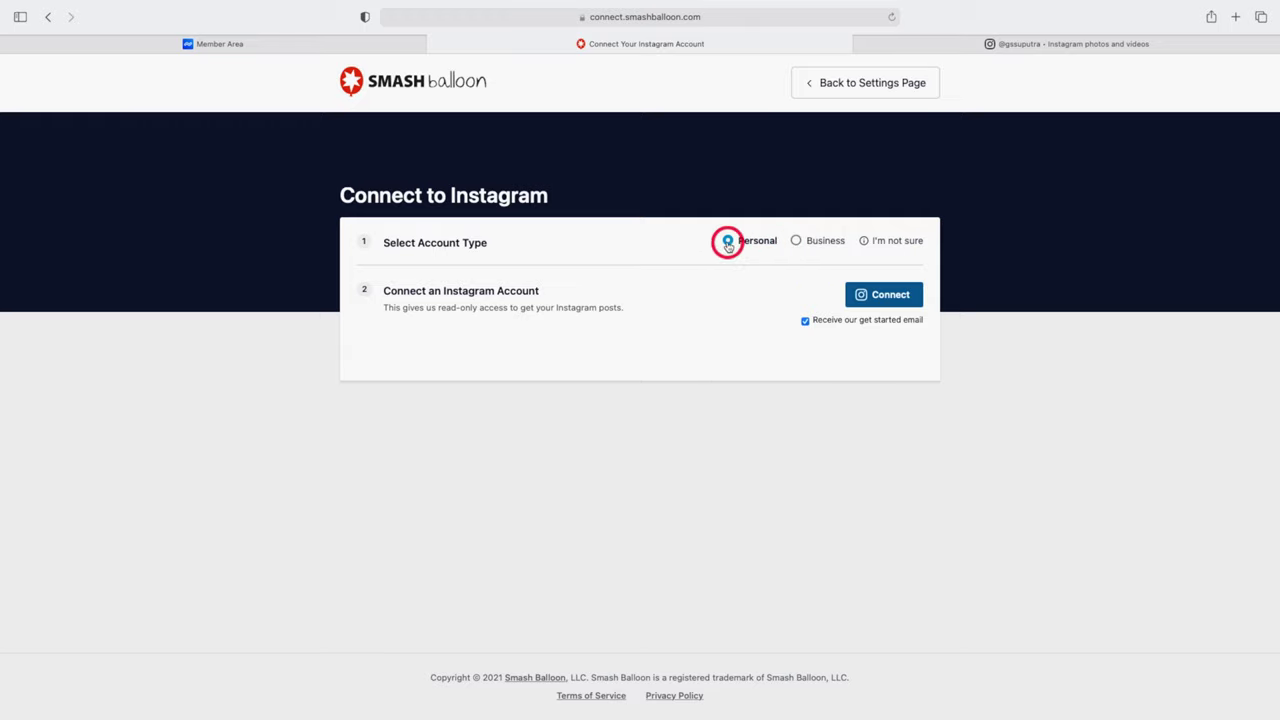
Step: Connect the Personal Instagram account and allow Smash Balloon access to its profile and media
click(874, 295)
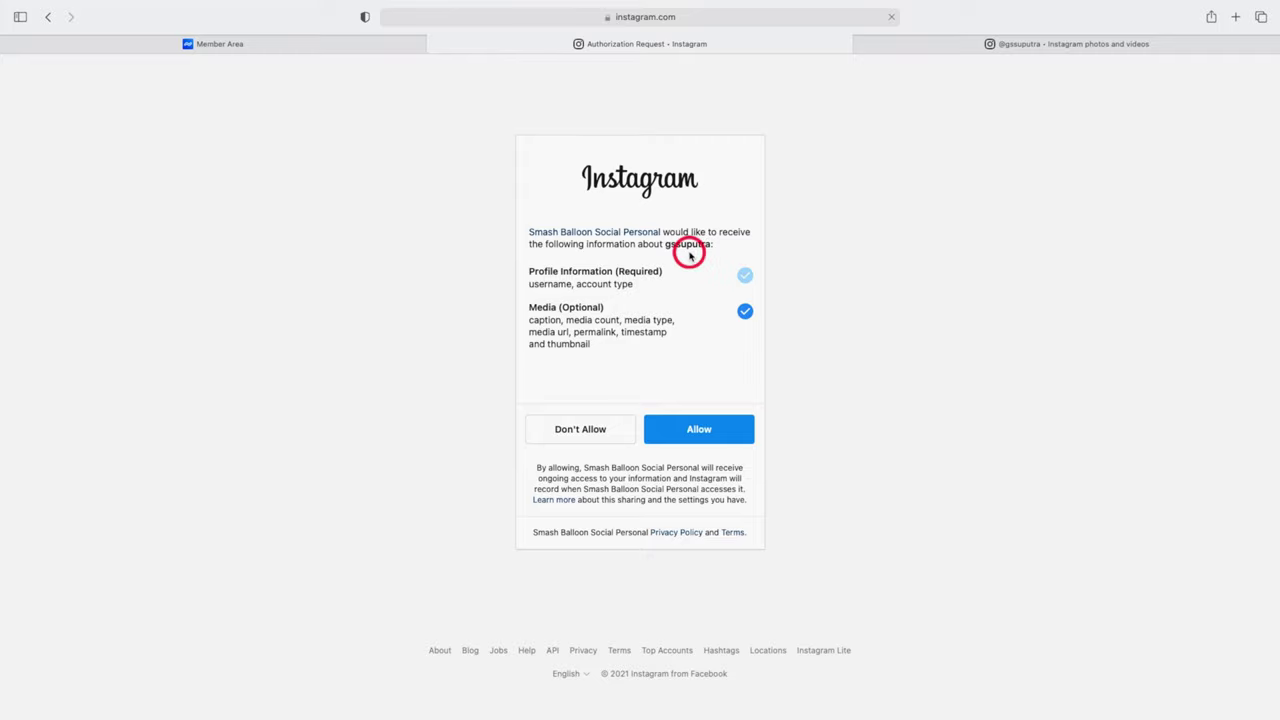
click(672, 437)
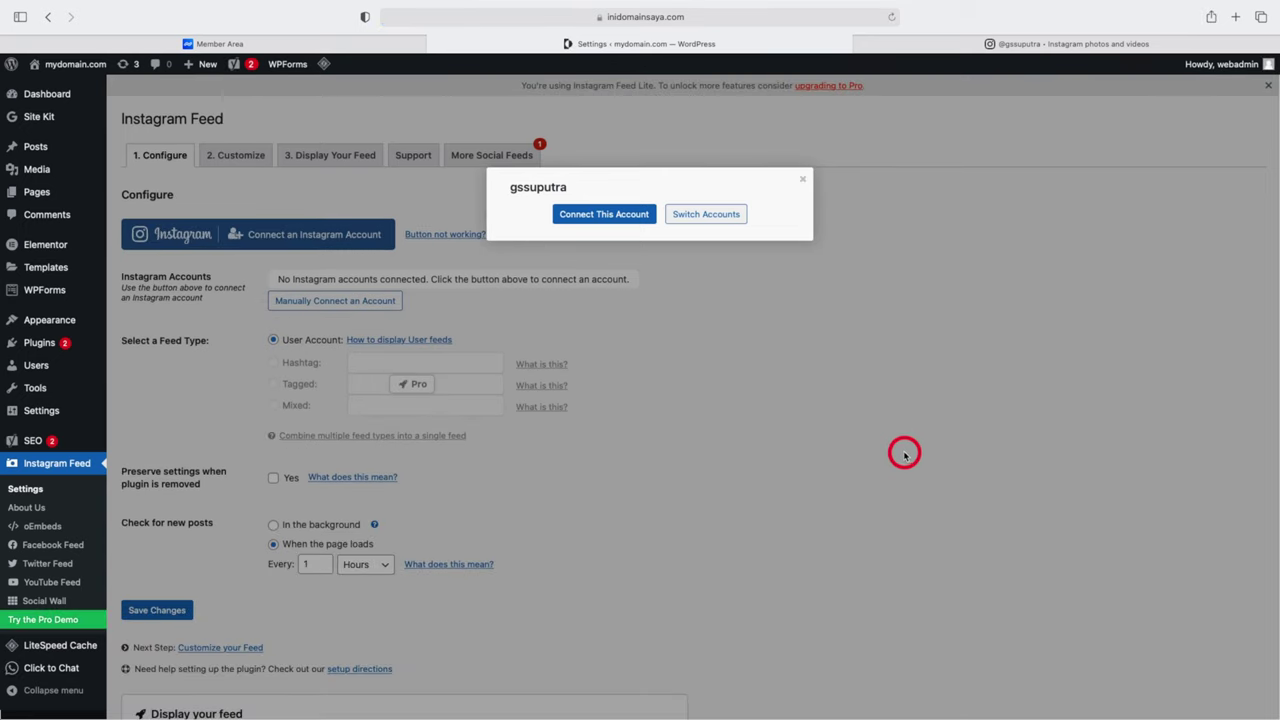
Step: Confirm Connect This Account to link the Instagram account to the primary feed
click(605, 220)
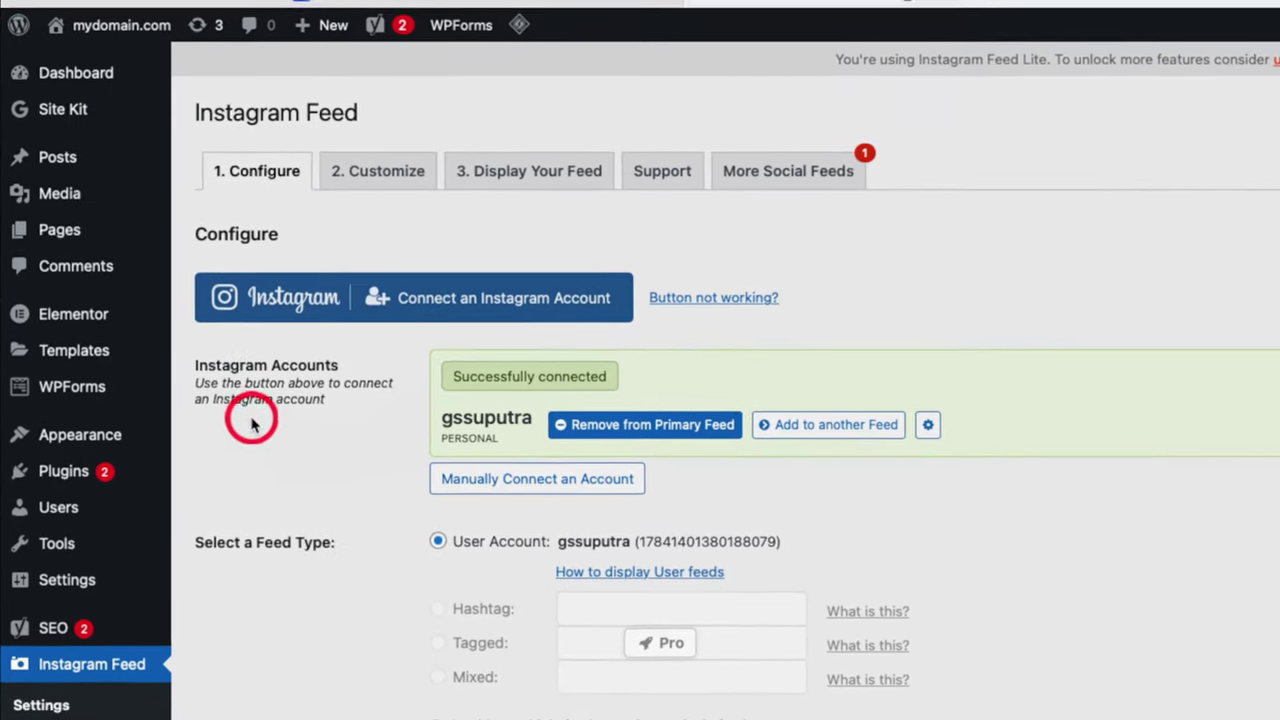
Step: Create and publish a new page titled 'Gallery'
click(70, 243)
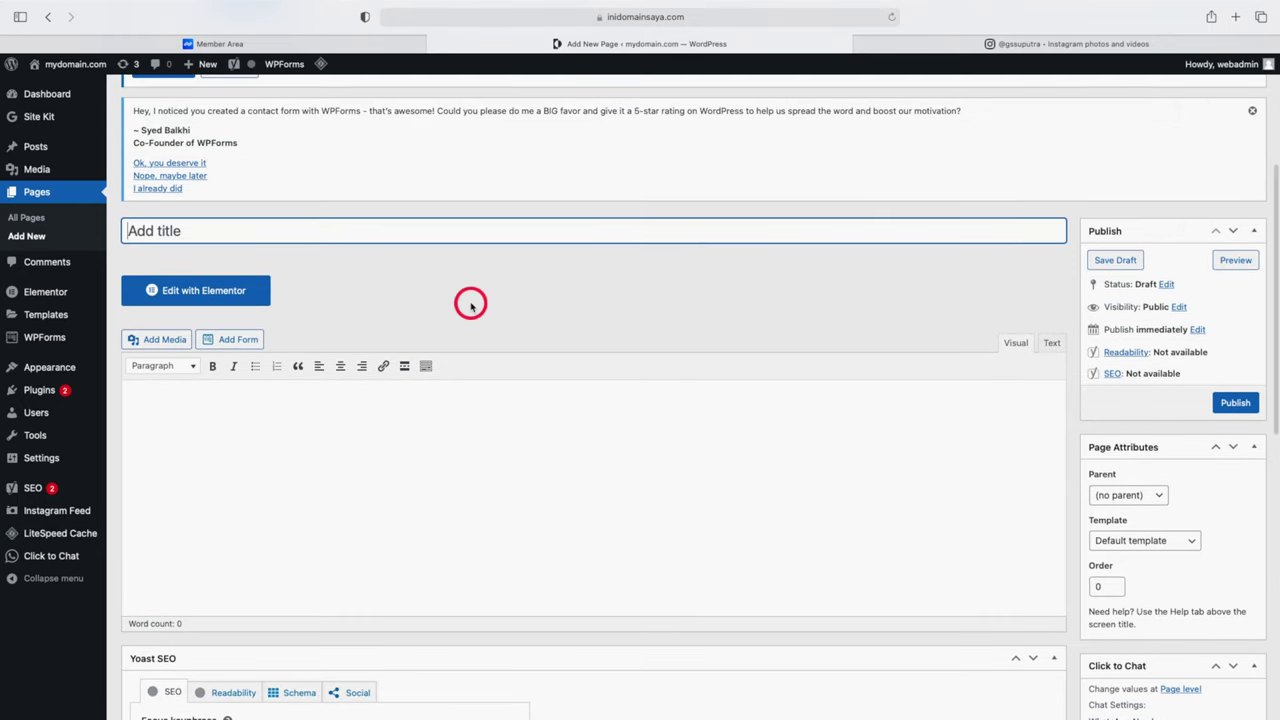
text(Gallery)
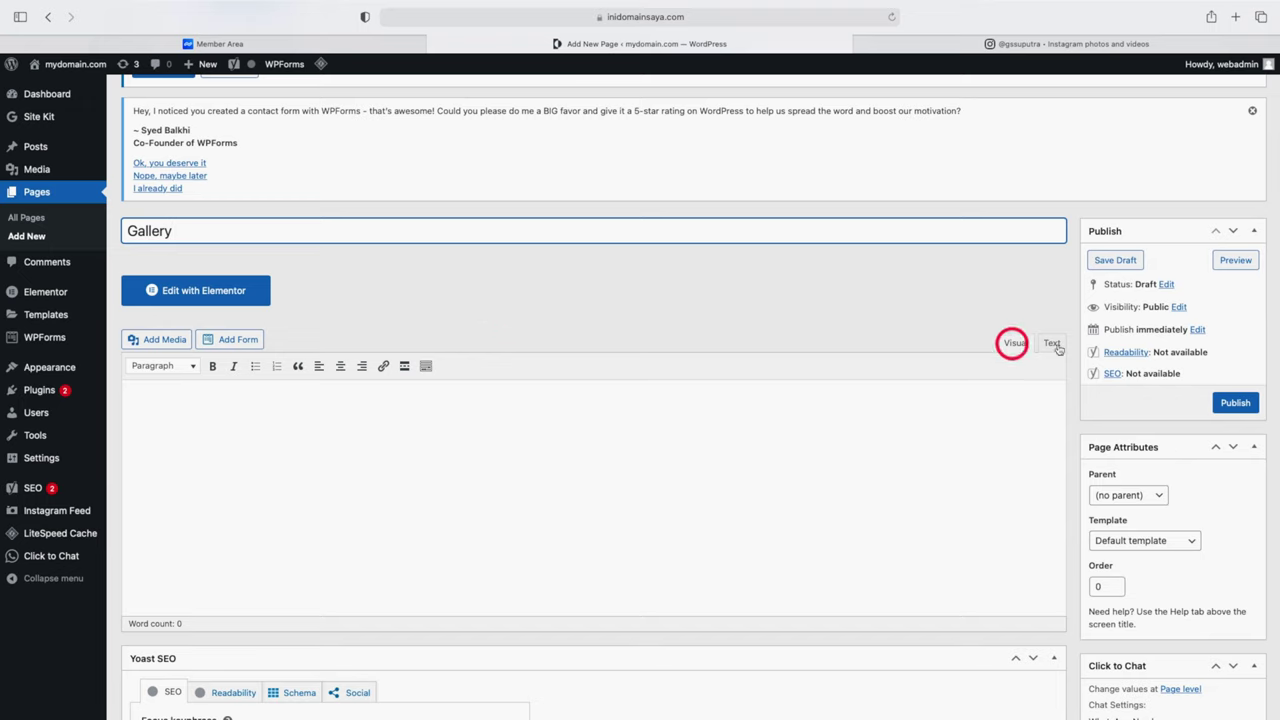
click(1229, 402)
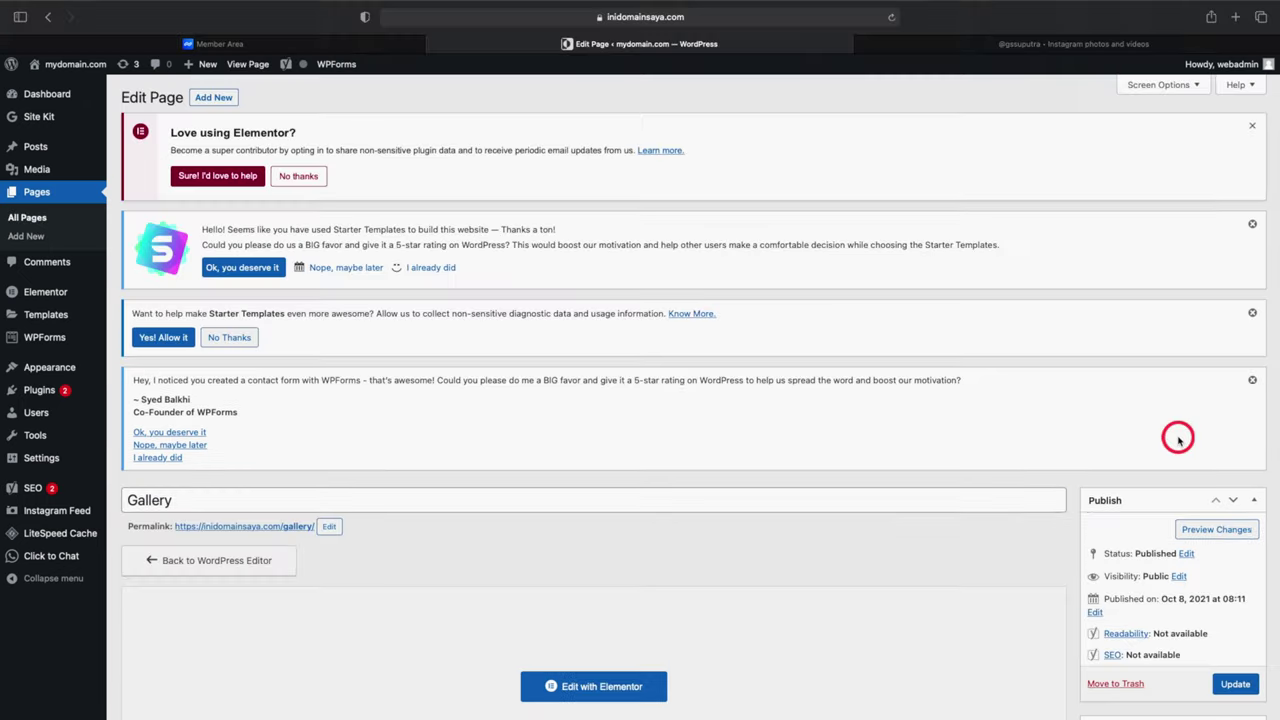
Step: Enable the Astra Transparent Header for the Gallery page and update it
scroll(1178, 438, down, 10)
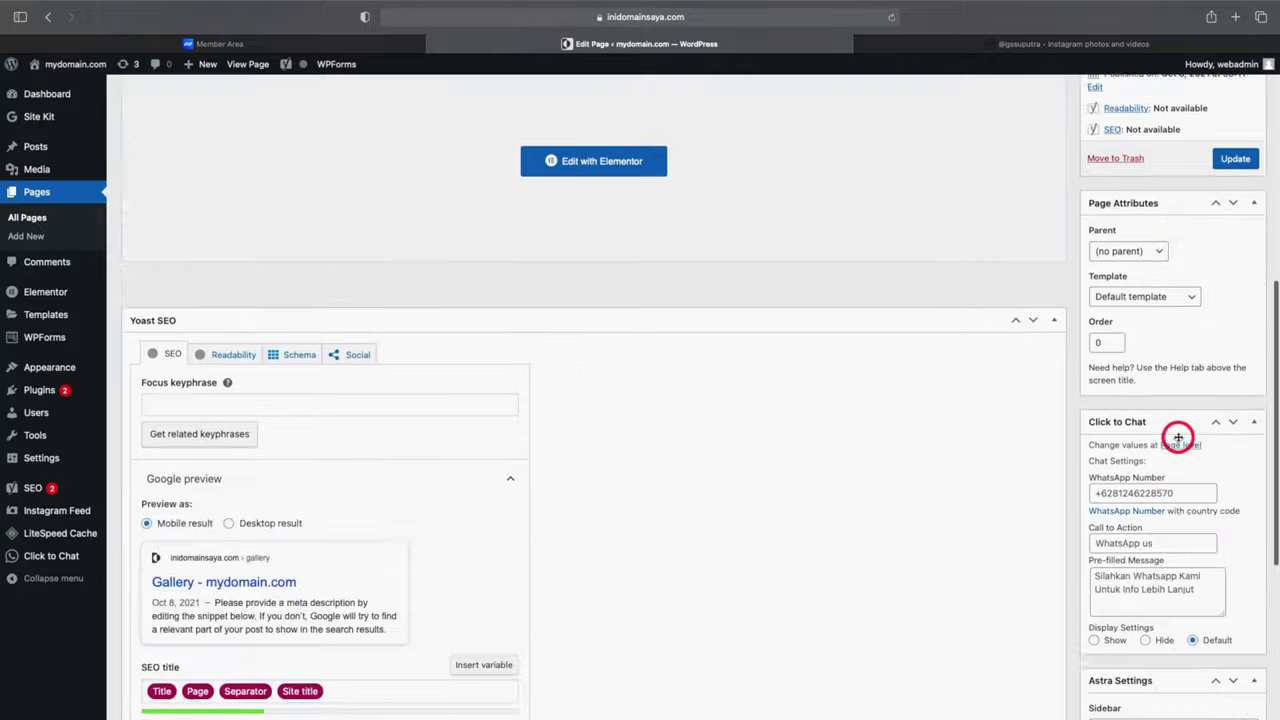
scroll(1178, 438, down, 3)
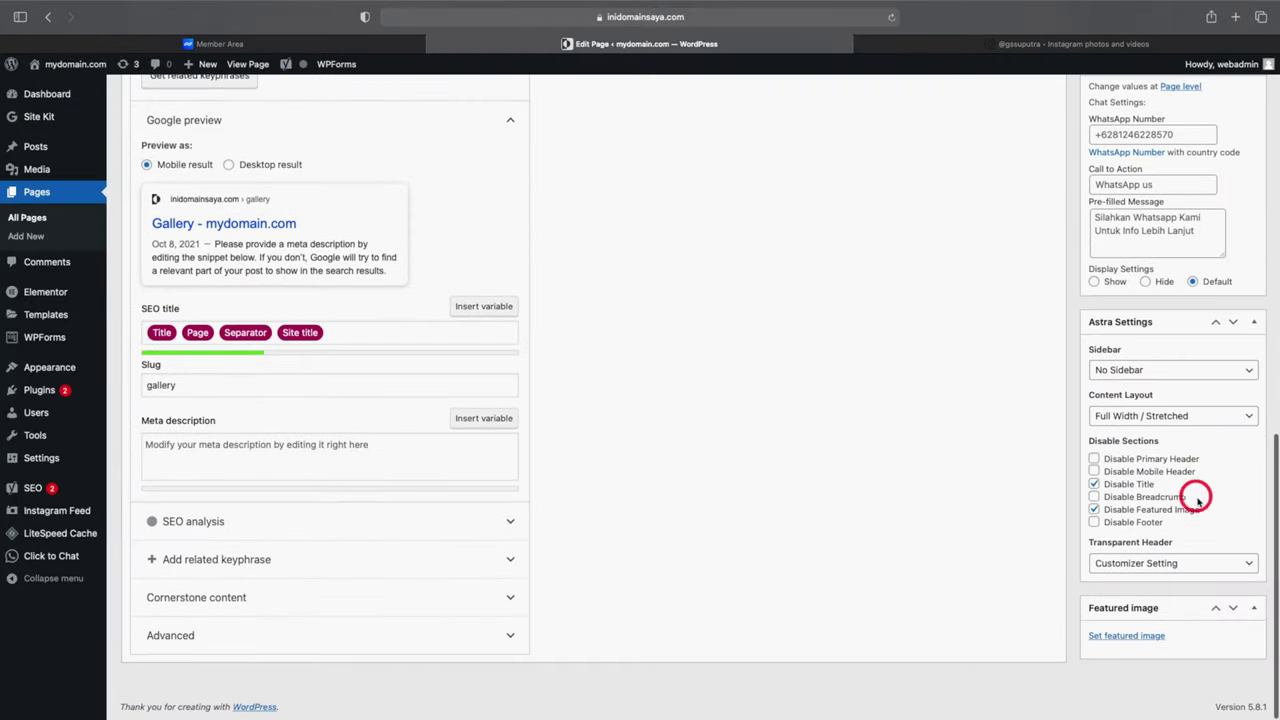
click(1213, 563)
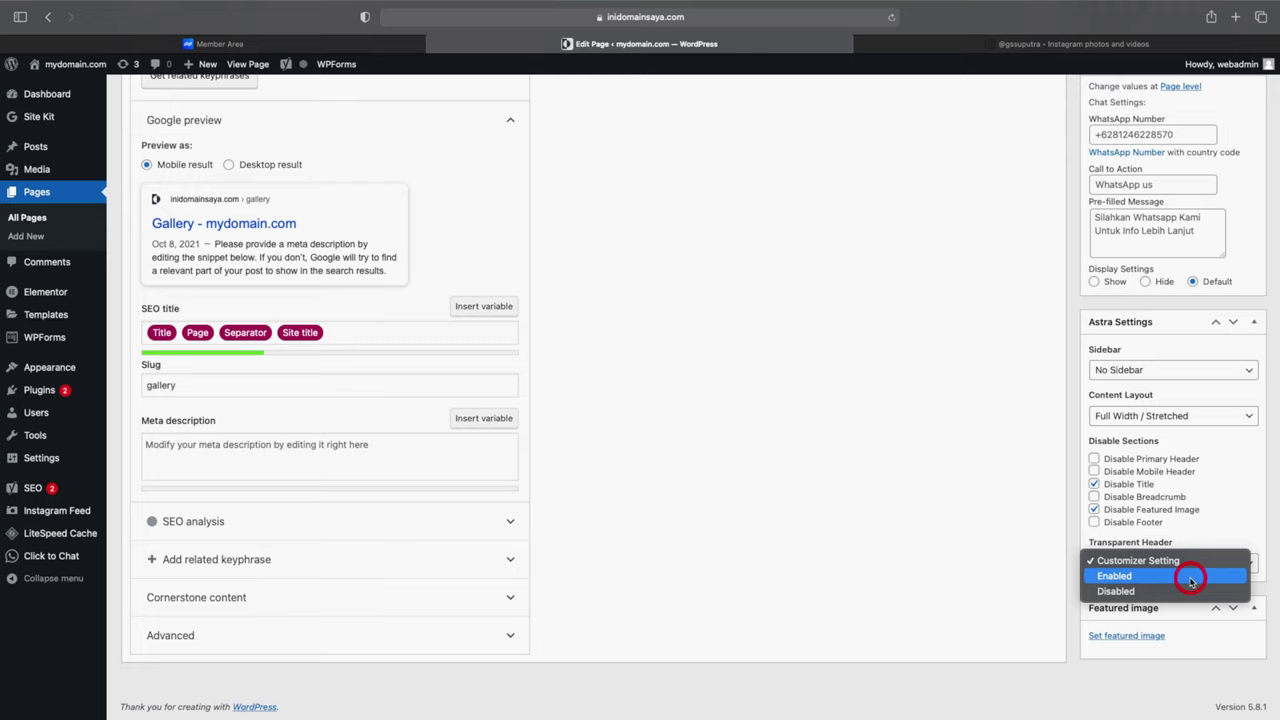
click(1190, 577)
scroll(1214, 545, up, 15)
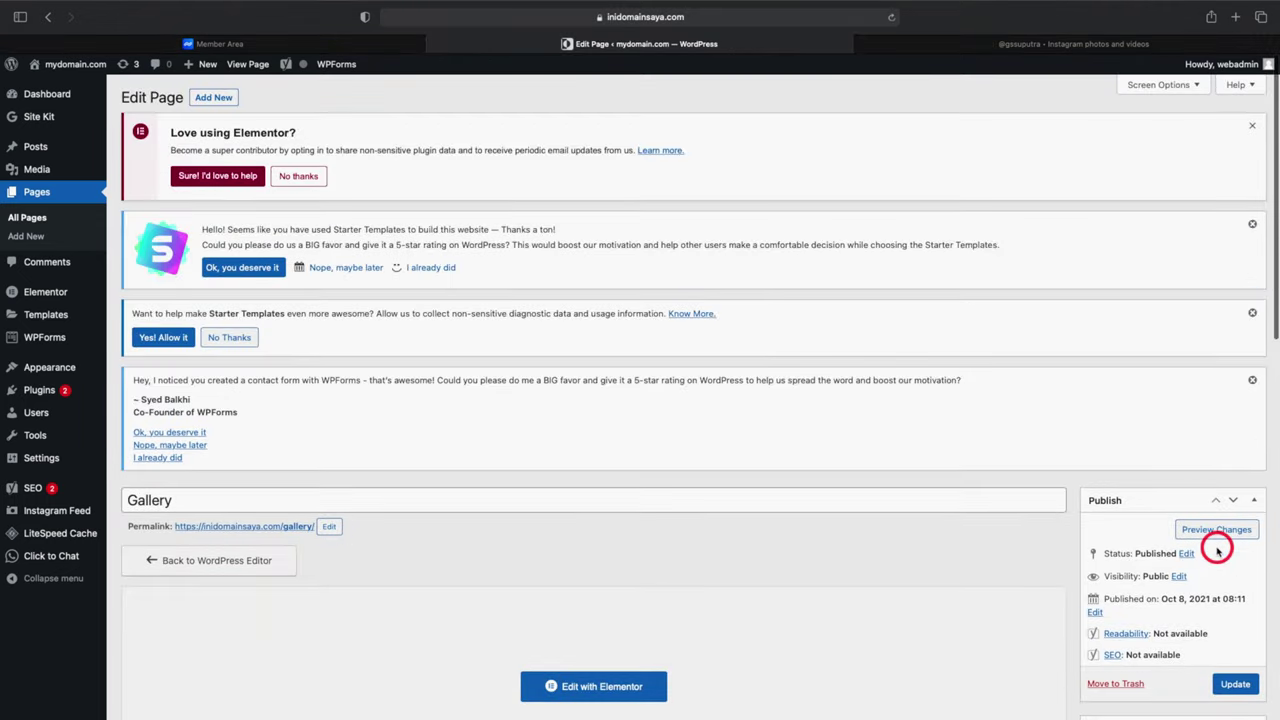
click(1233, 683)
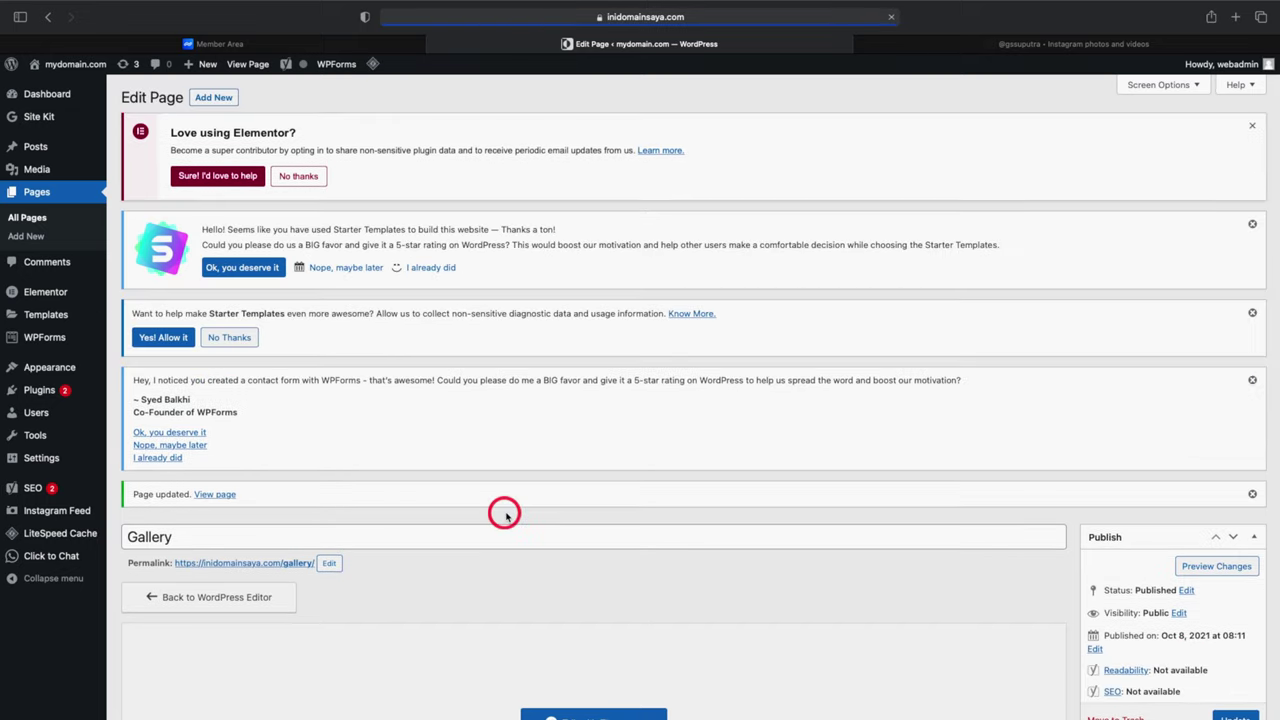
scroll(492, 517, down, 5)
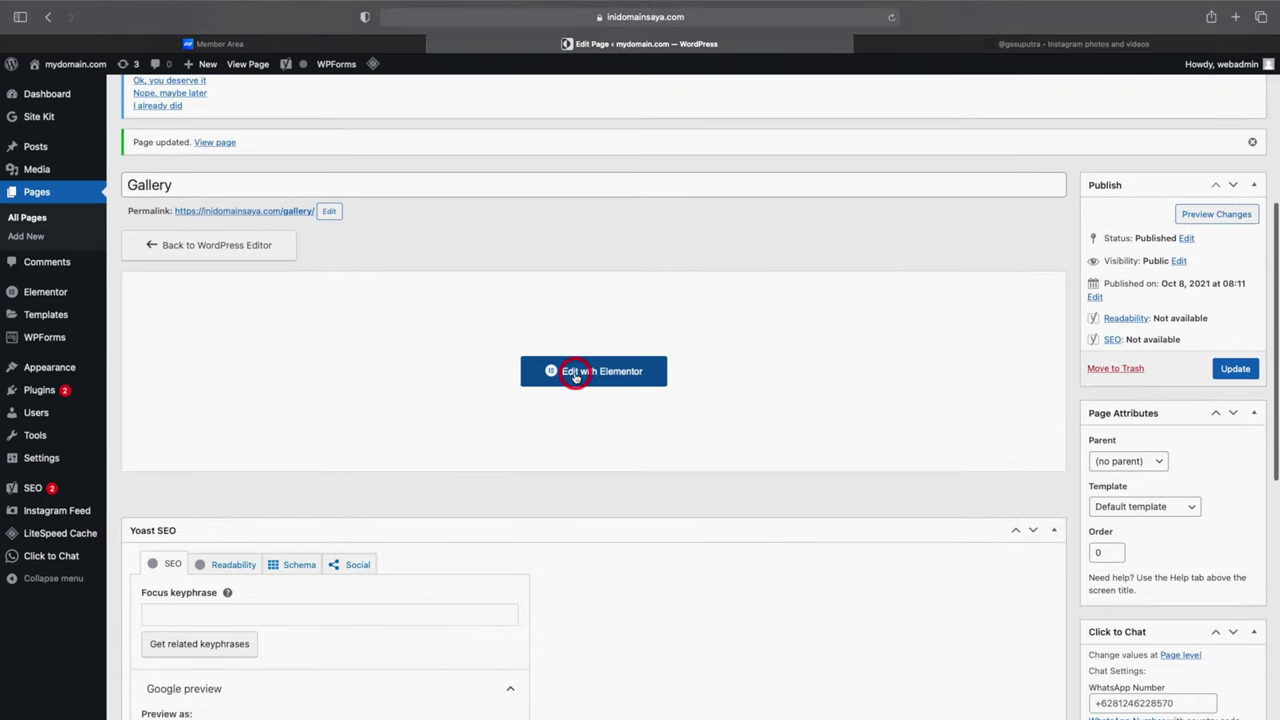
Step: In Elementor, add a single-column section with a Heading widget reading 'Gallery'
click(575, 374)
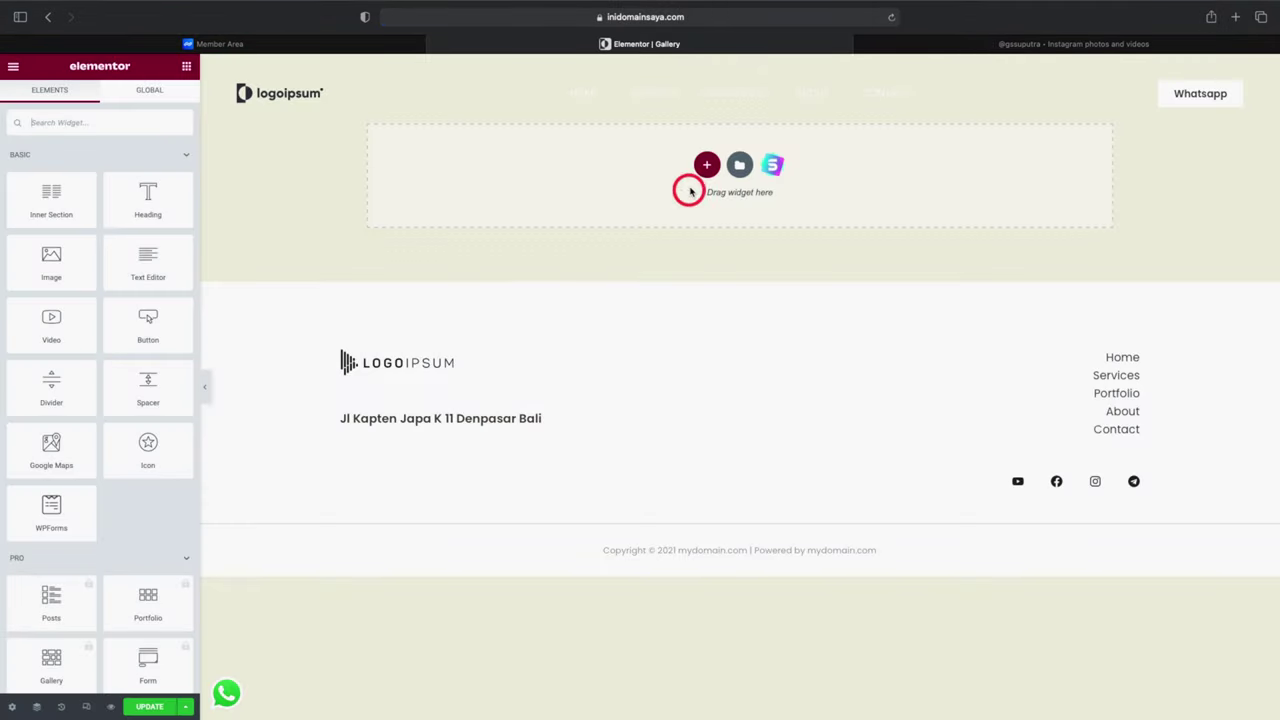
click(705, 167)
click(562, 205)
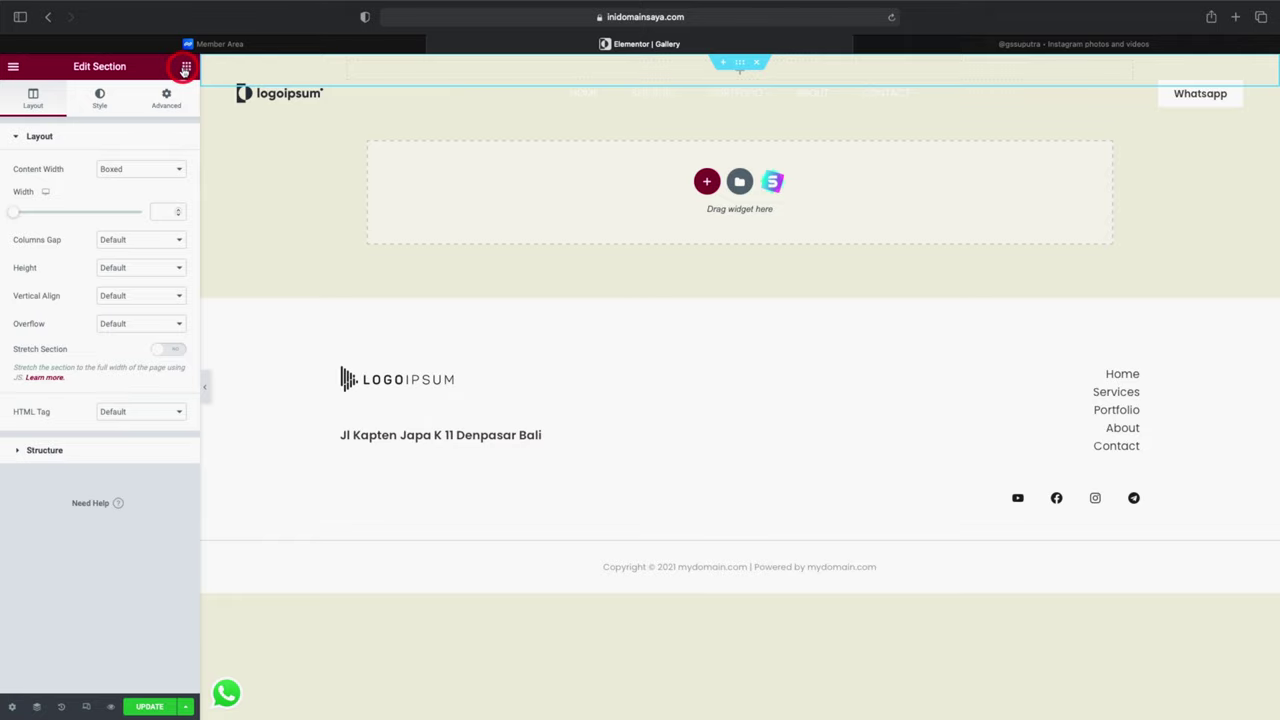
click(185, 68)
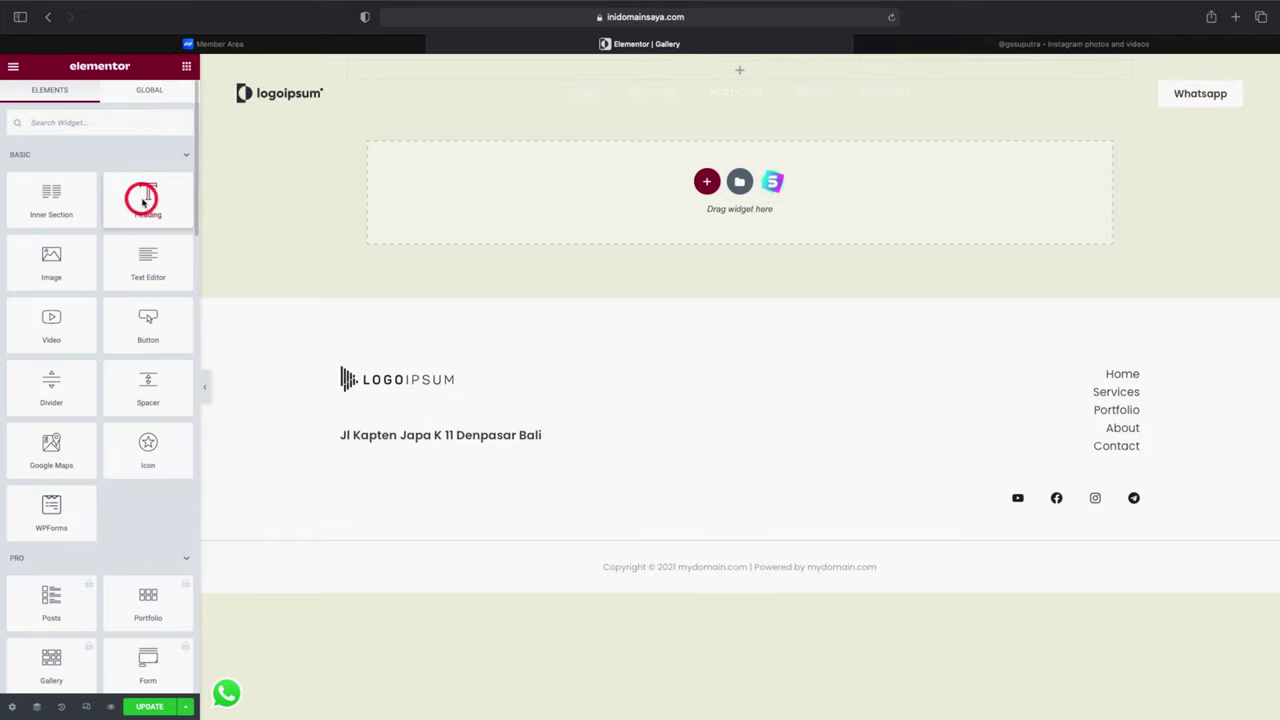
drag(145, 197, 567, 77)
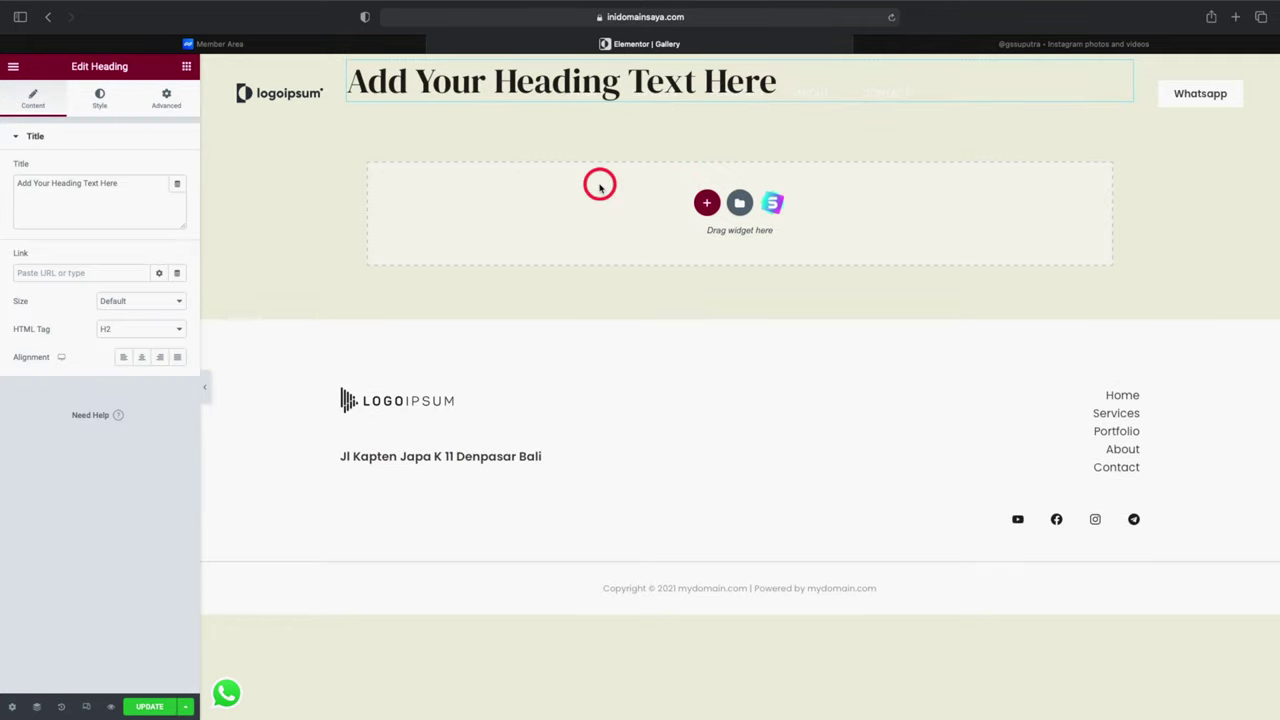
drag(134, 194, 20, 183)
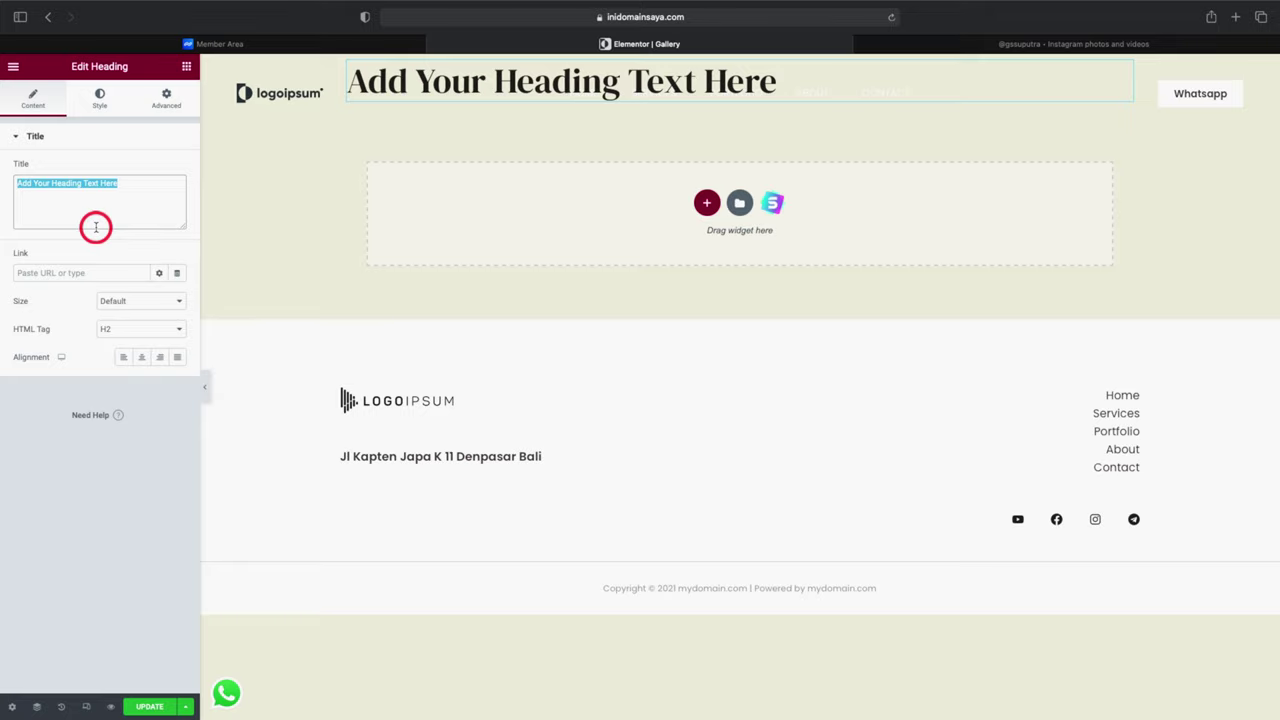
text(Gallery)
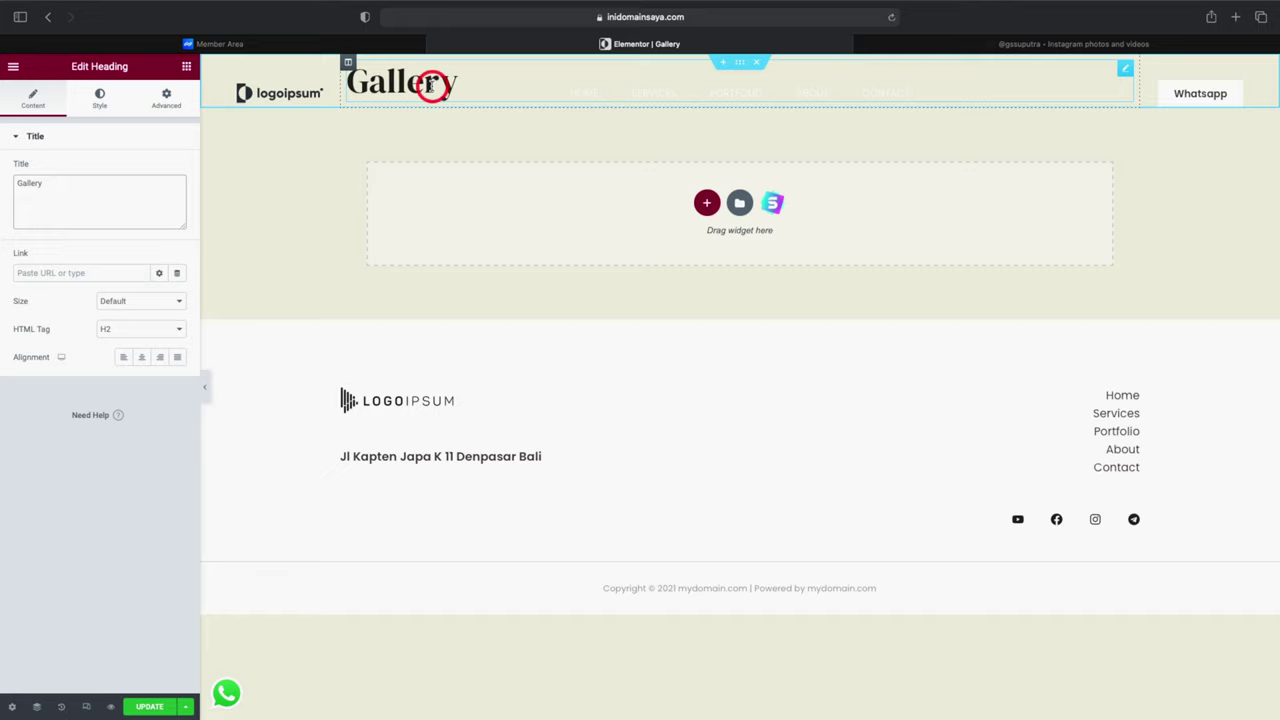
Step: Set the heading section's top padding to 120 px, with sides unlinked
click(738, 63)
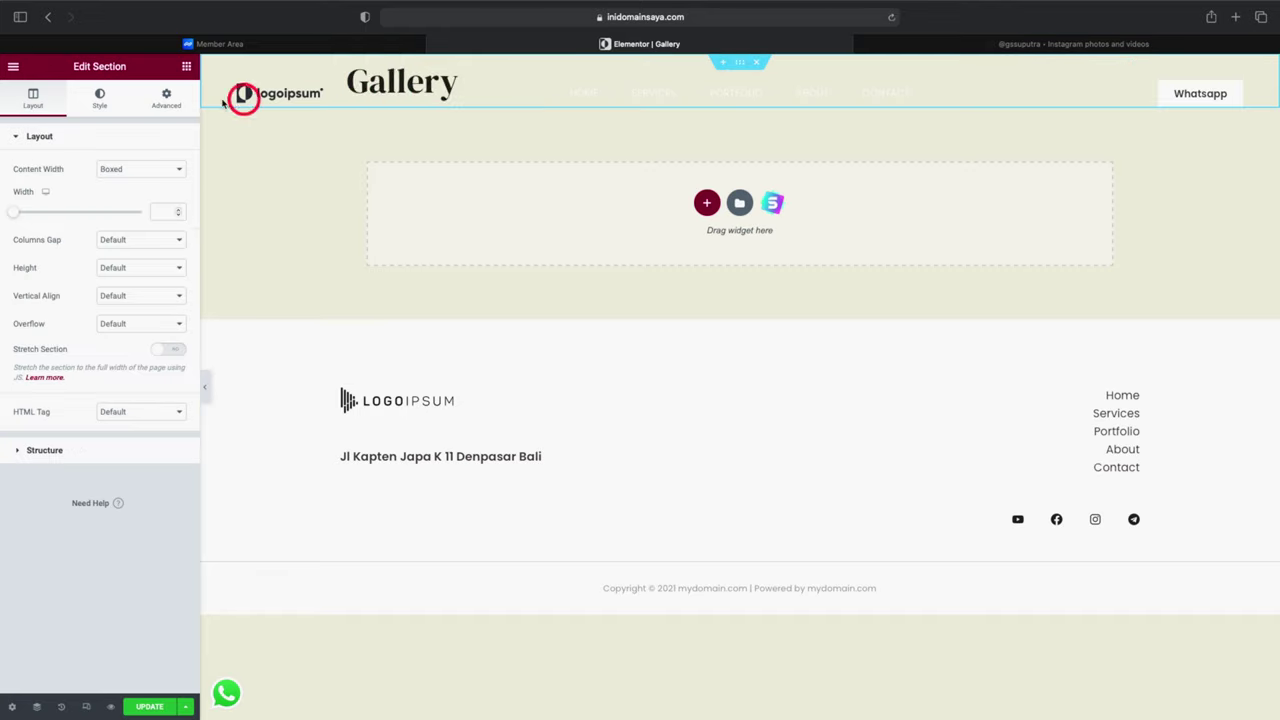
click(167, 100)
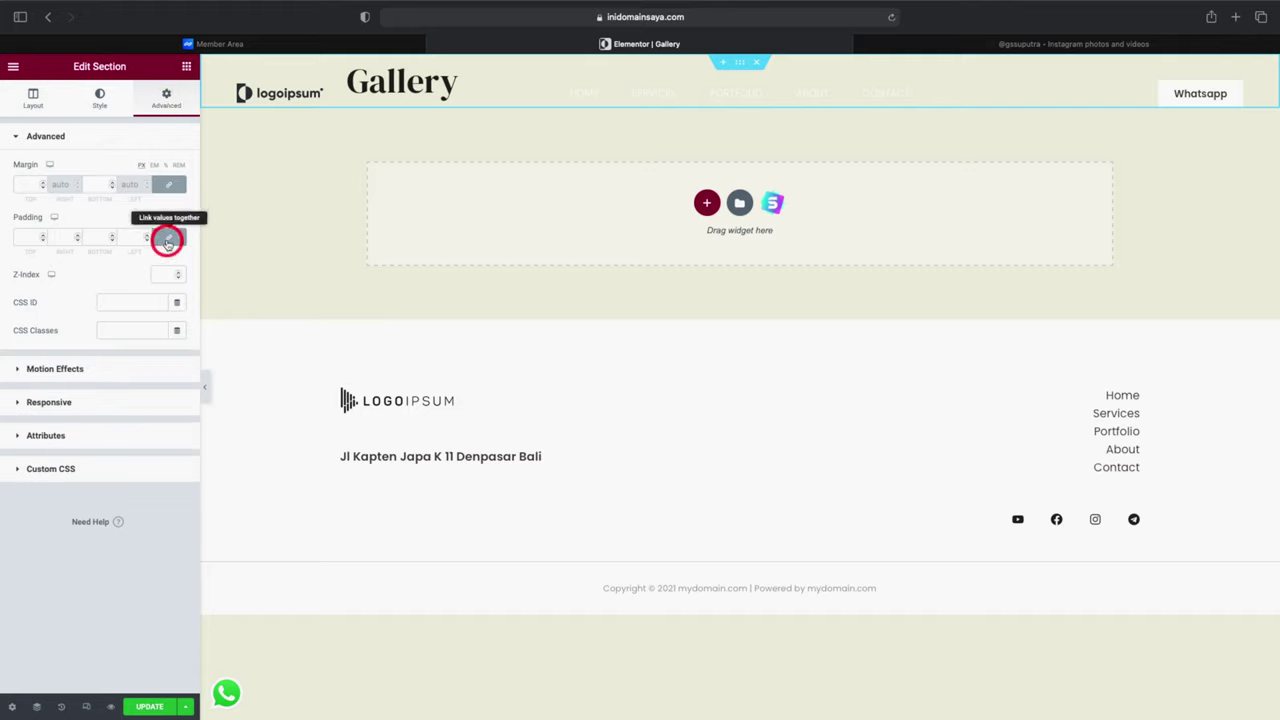
click(157, 246)
click(15, 237)
click(25, 238)
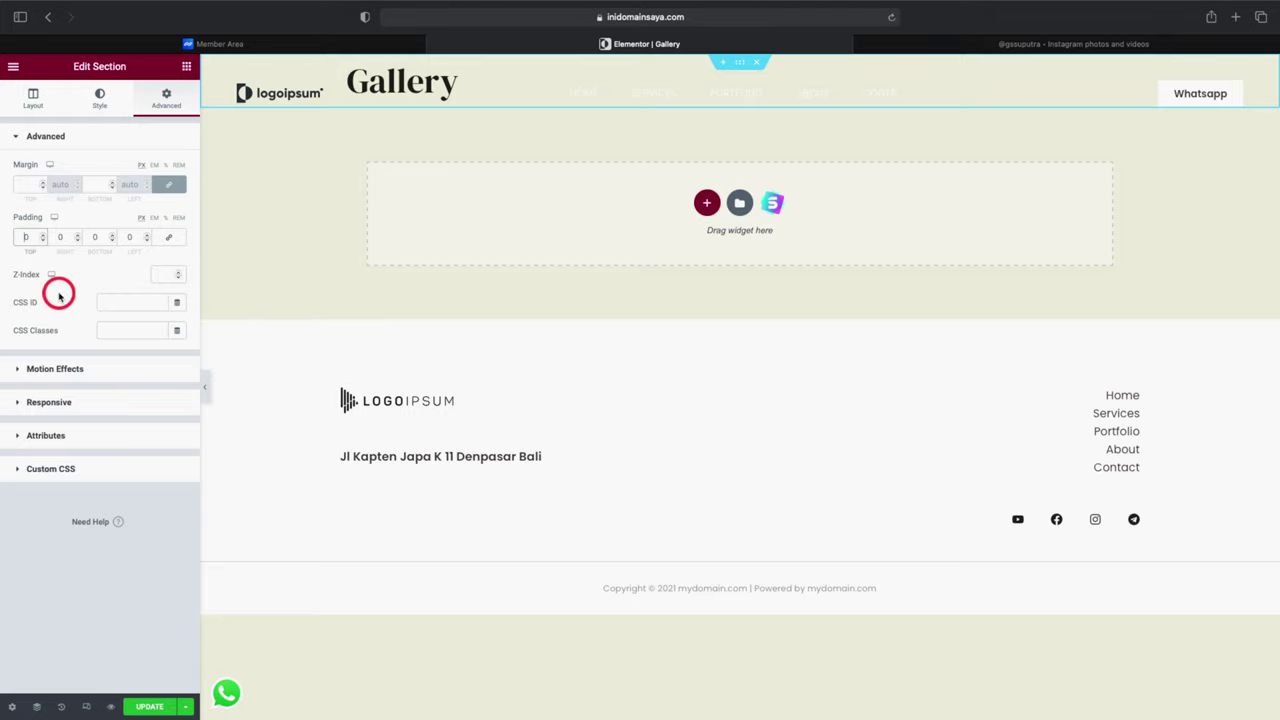
text(120)
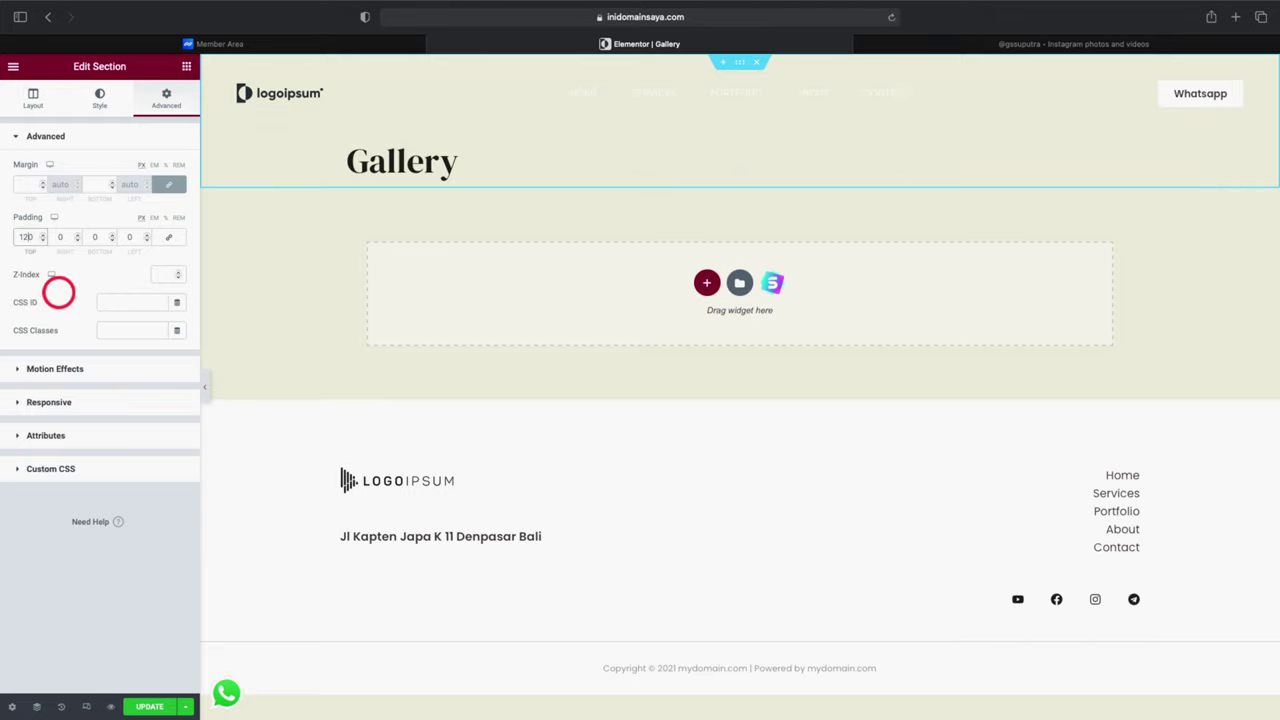
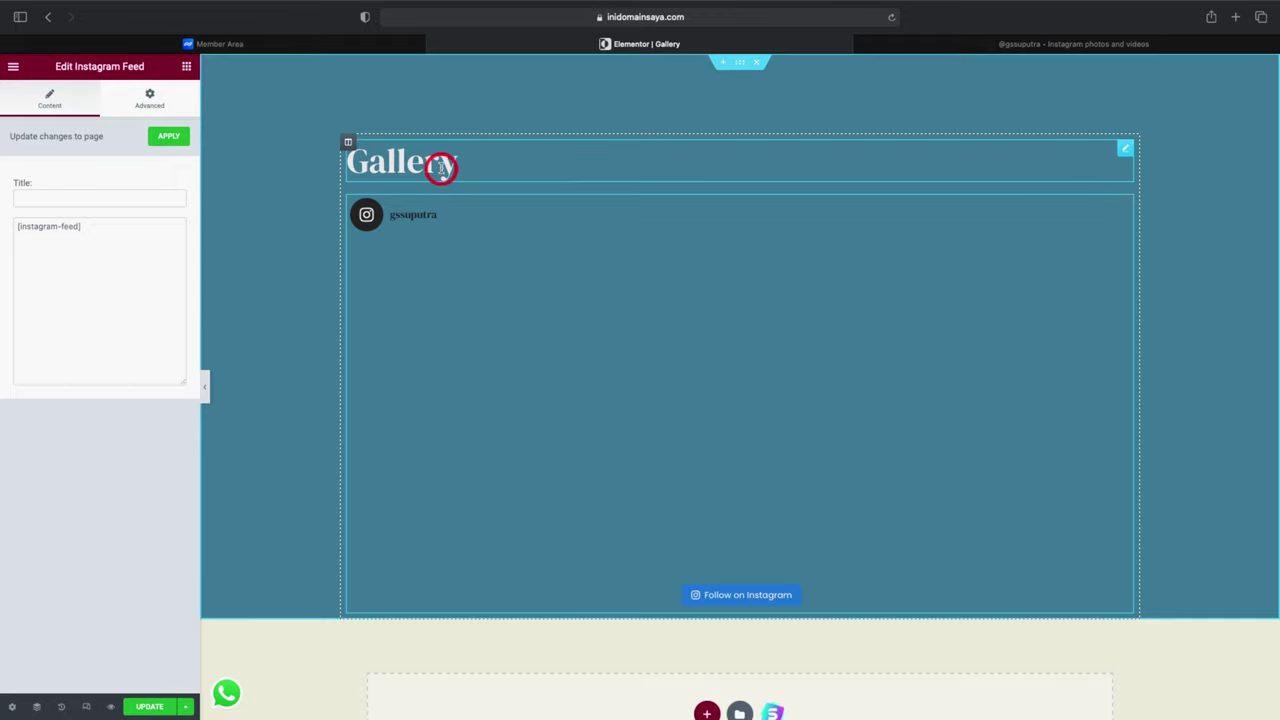
Step: Set the Gallery heading's alignment to Center and update the page
click(714, 165)
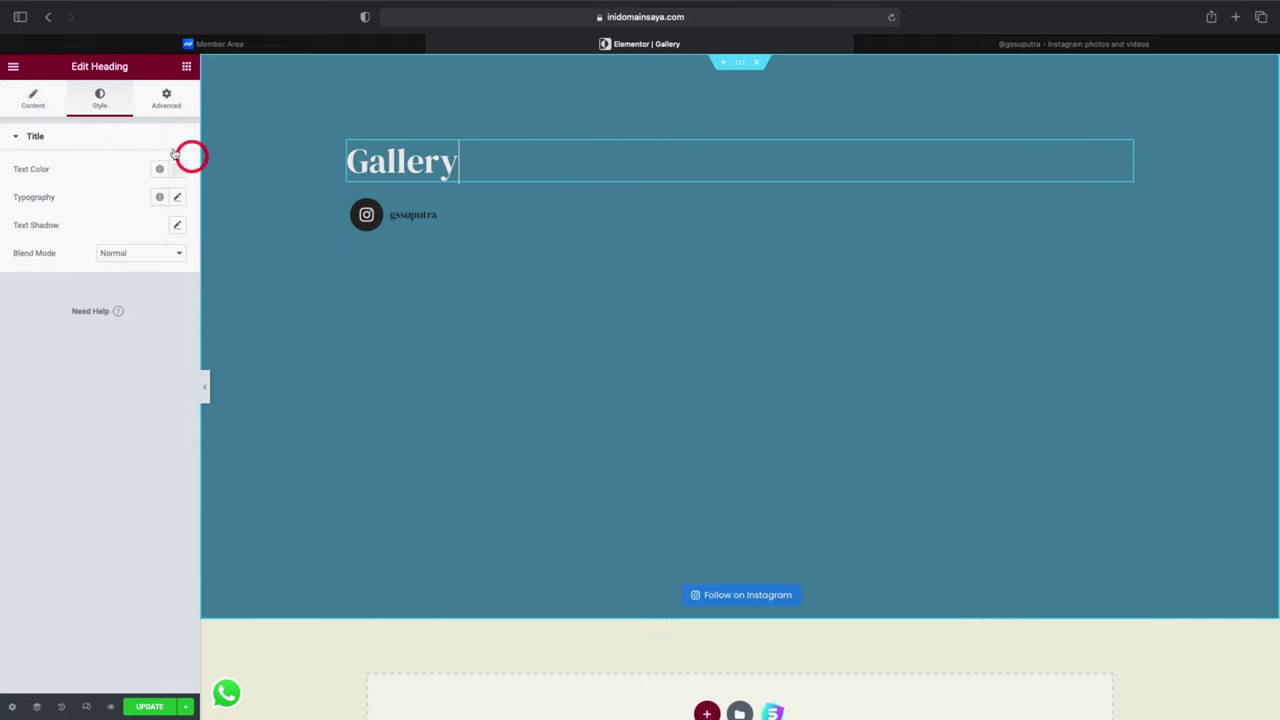
click(36, 100)
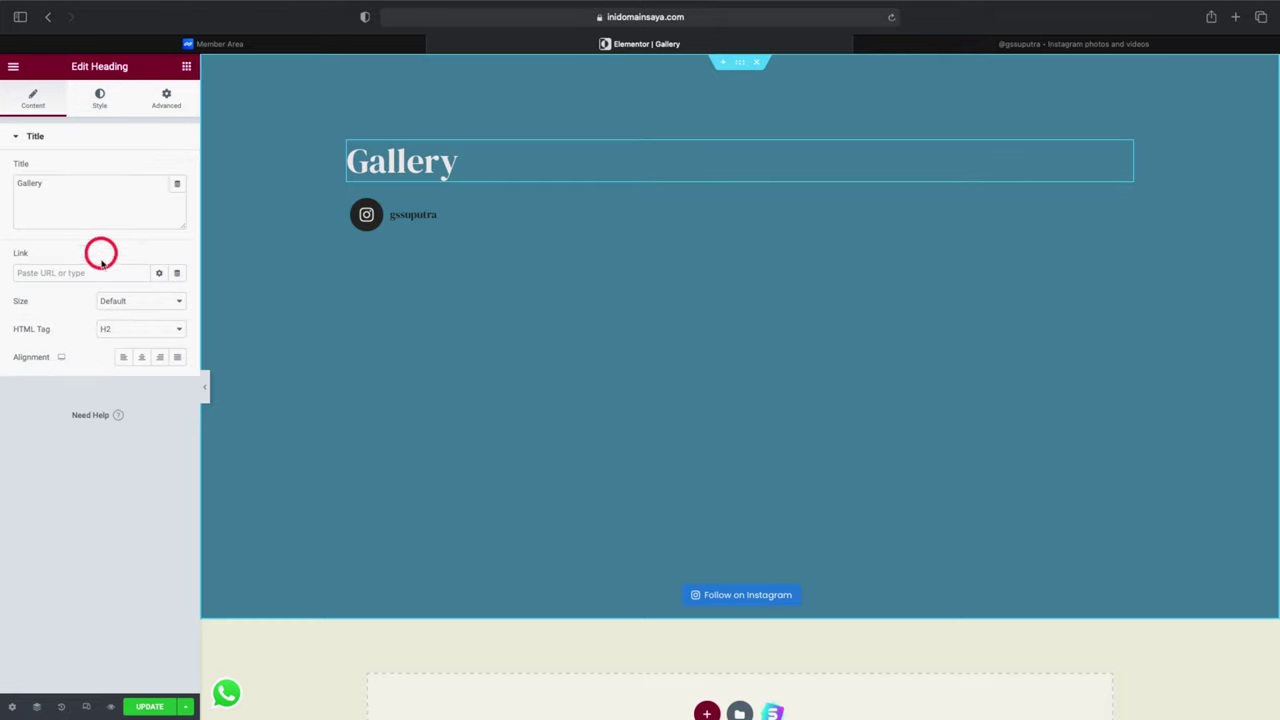
click(141, 357)
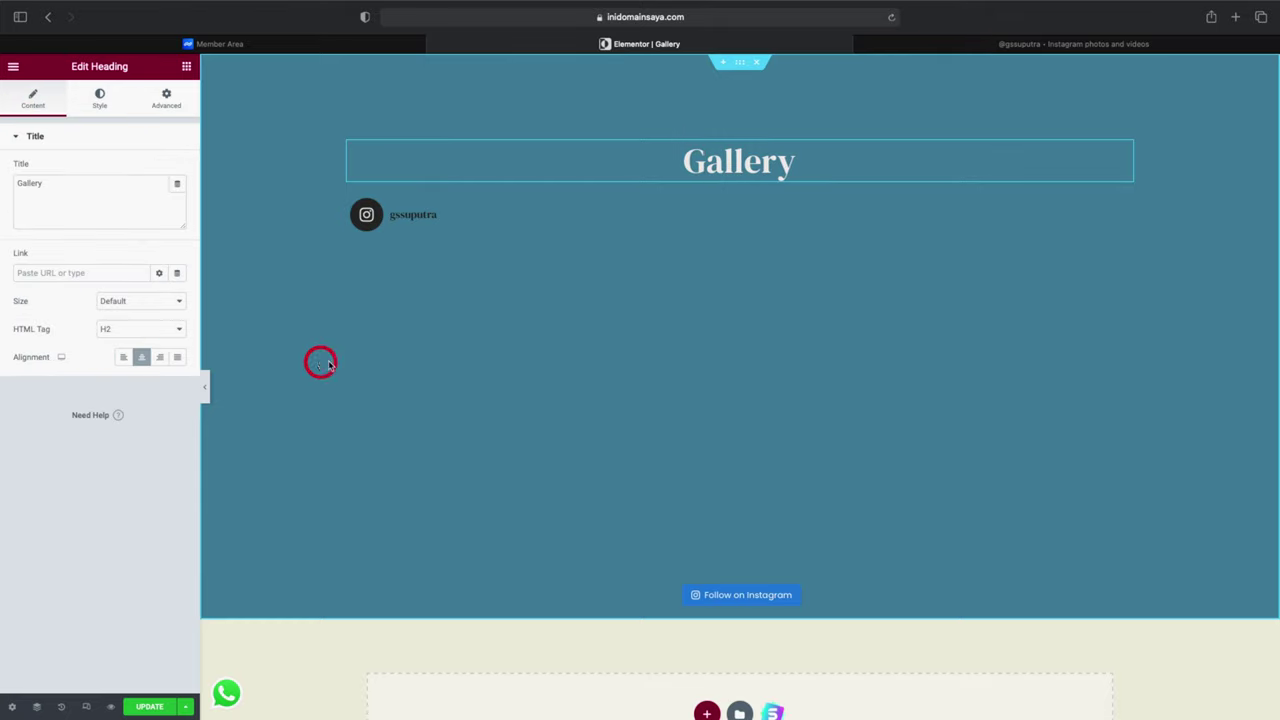
click(140, 702)
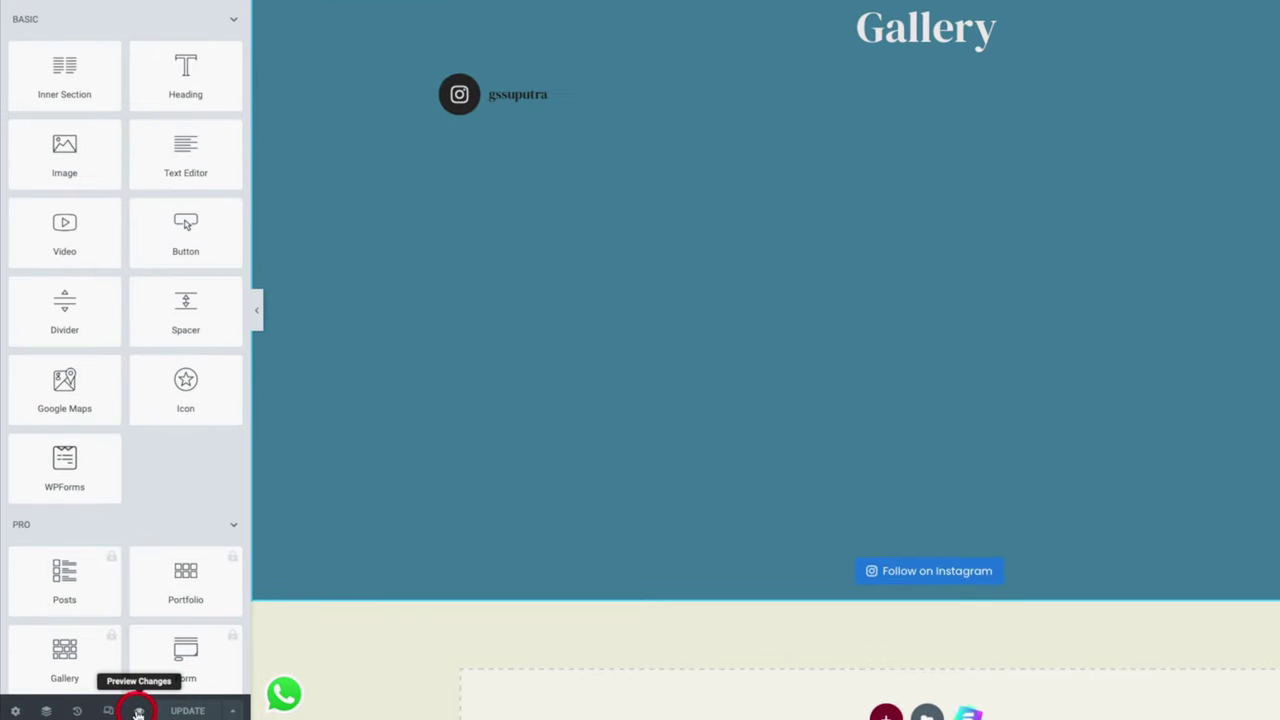
Step: Preview the live Gallery page and its Instagram photo grid, then return to the Elementor tab
click(138, 710)
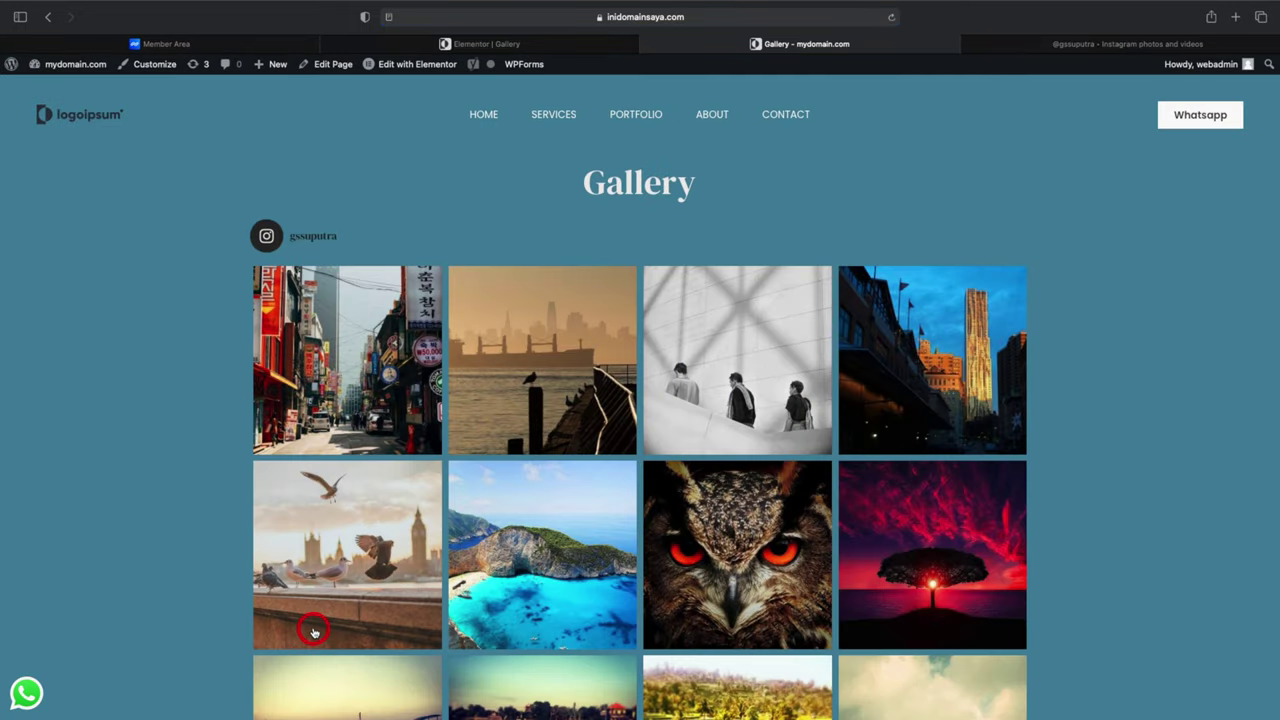
scroll(313, 632, down, 5)
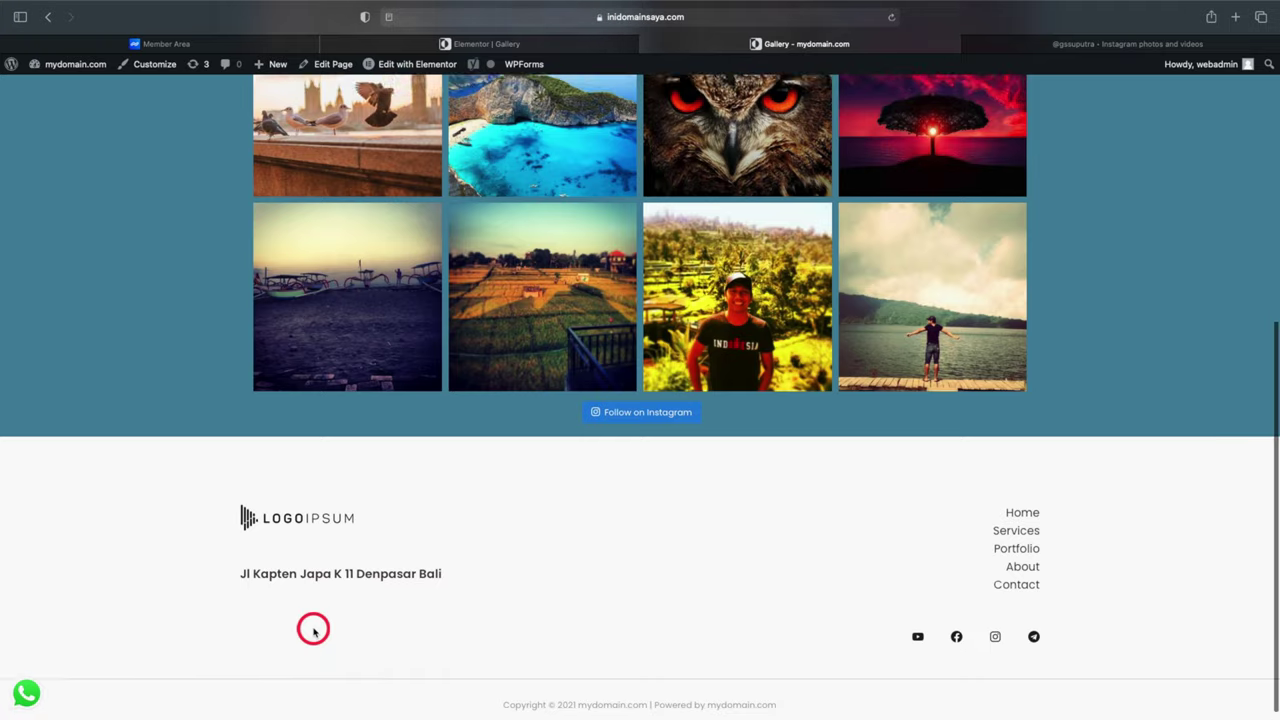
scroll(313, 630, up, 4)
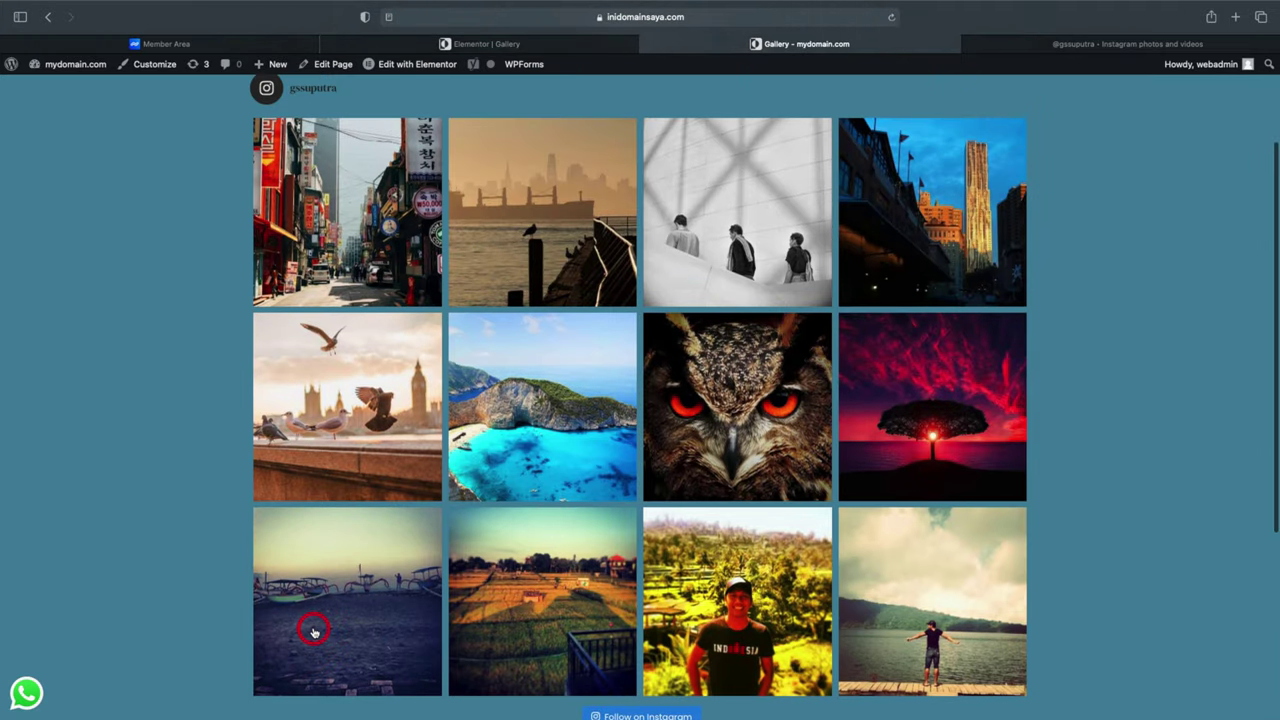
scroll(313, 632, up, 2)
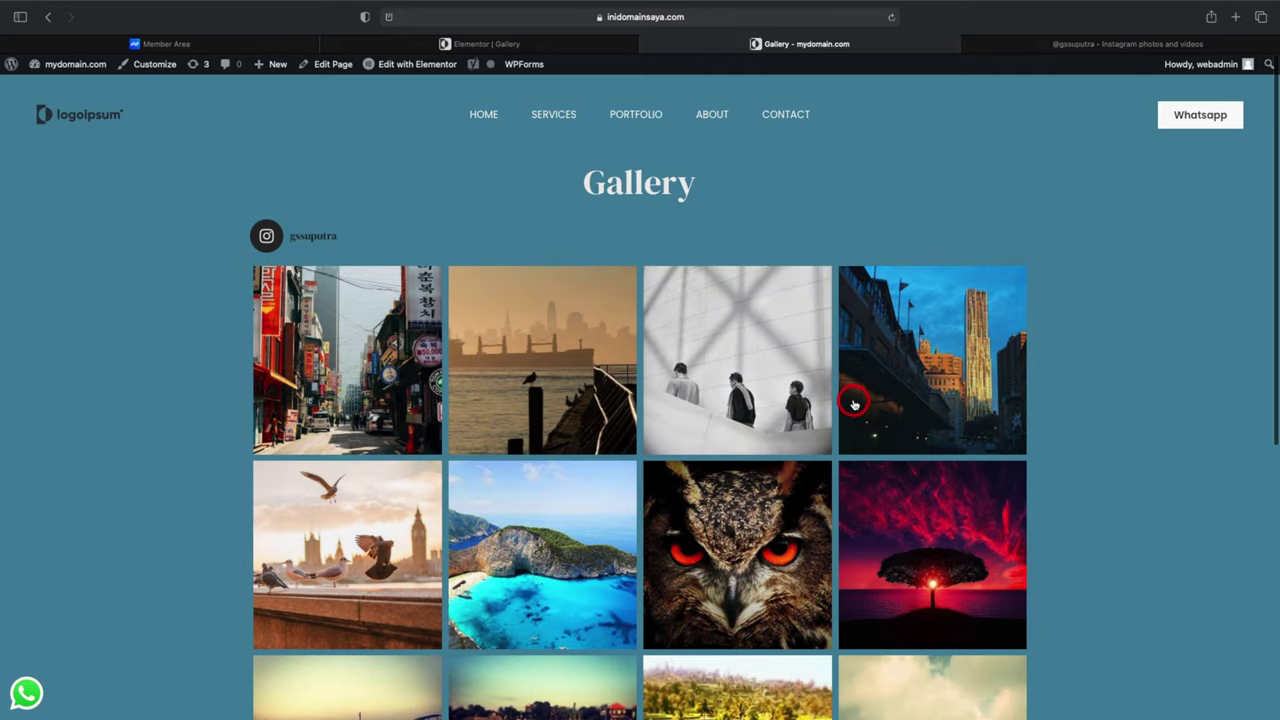
click(463, 45)
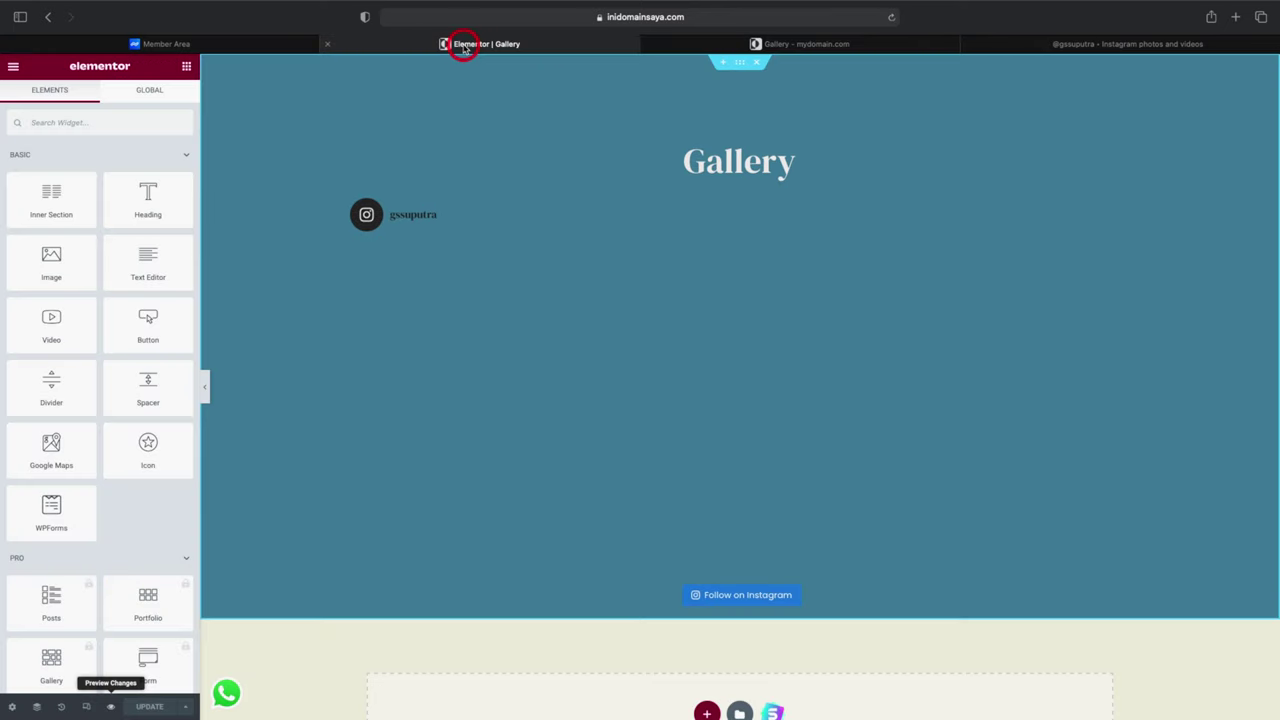
Step: Exit Elementor to the WordPress dashboard from the editor's main menu
click(74, 531)
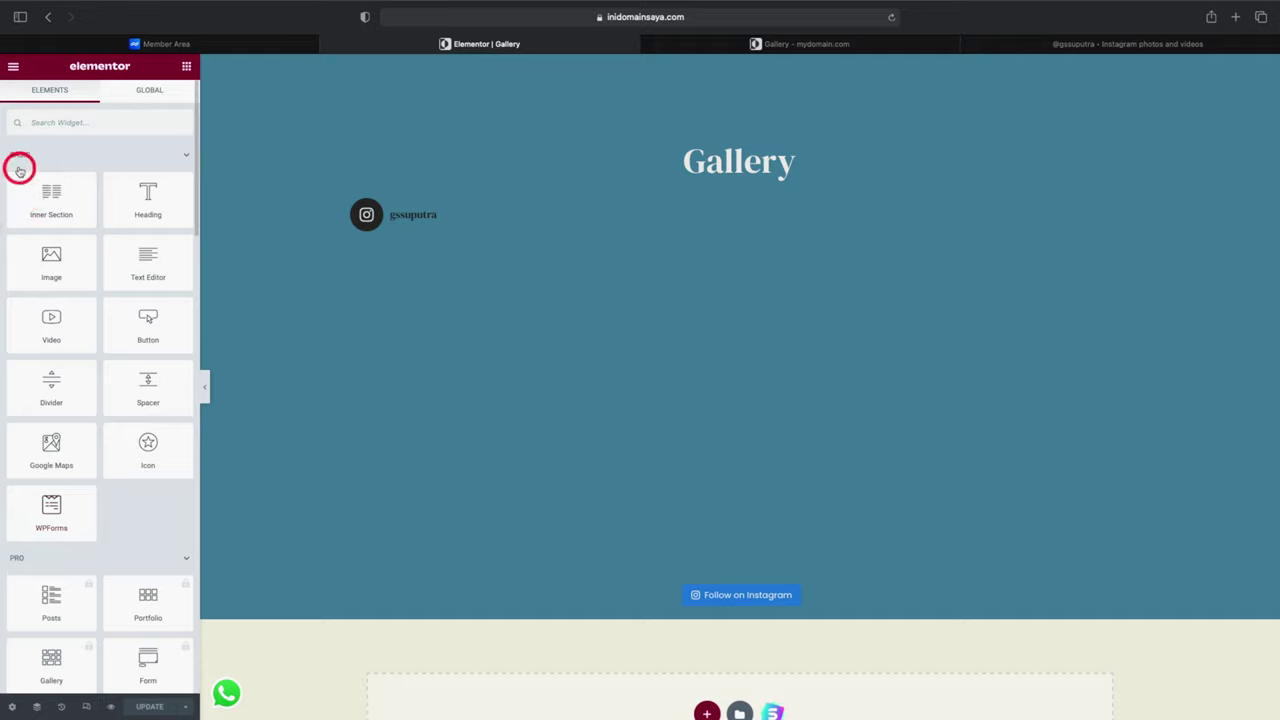
click(12, 67)
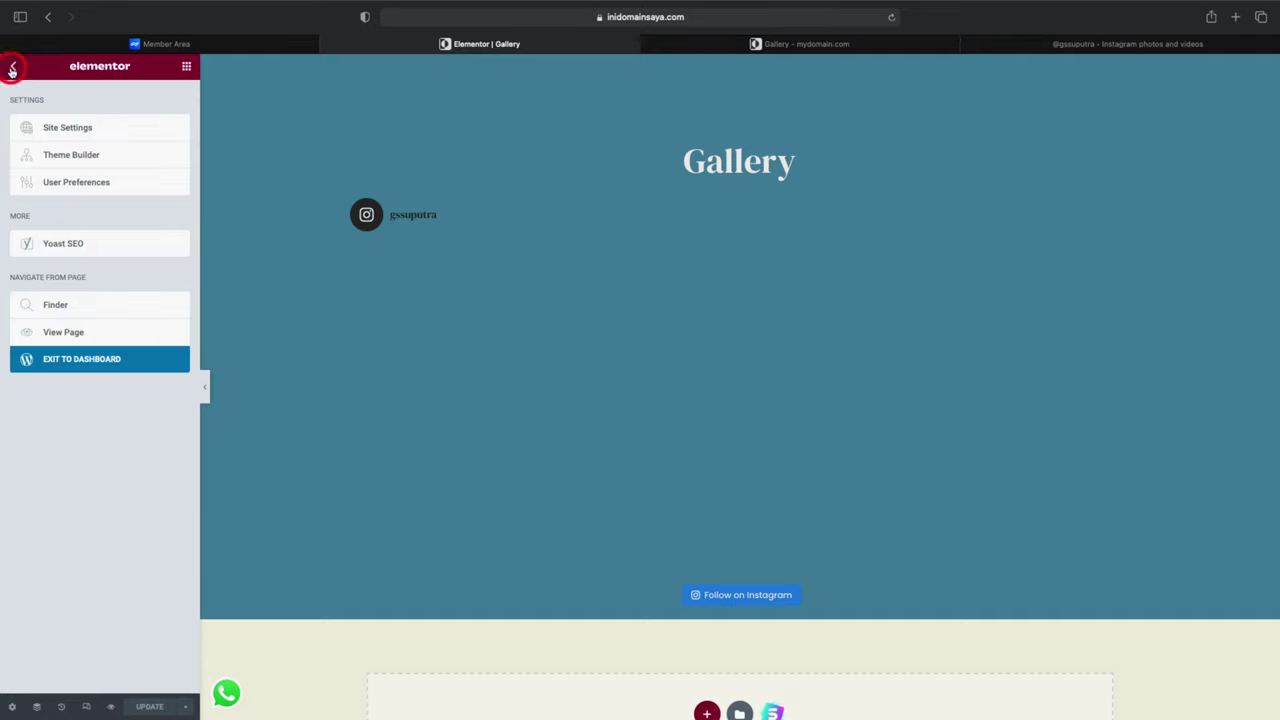
click(43, 362)
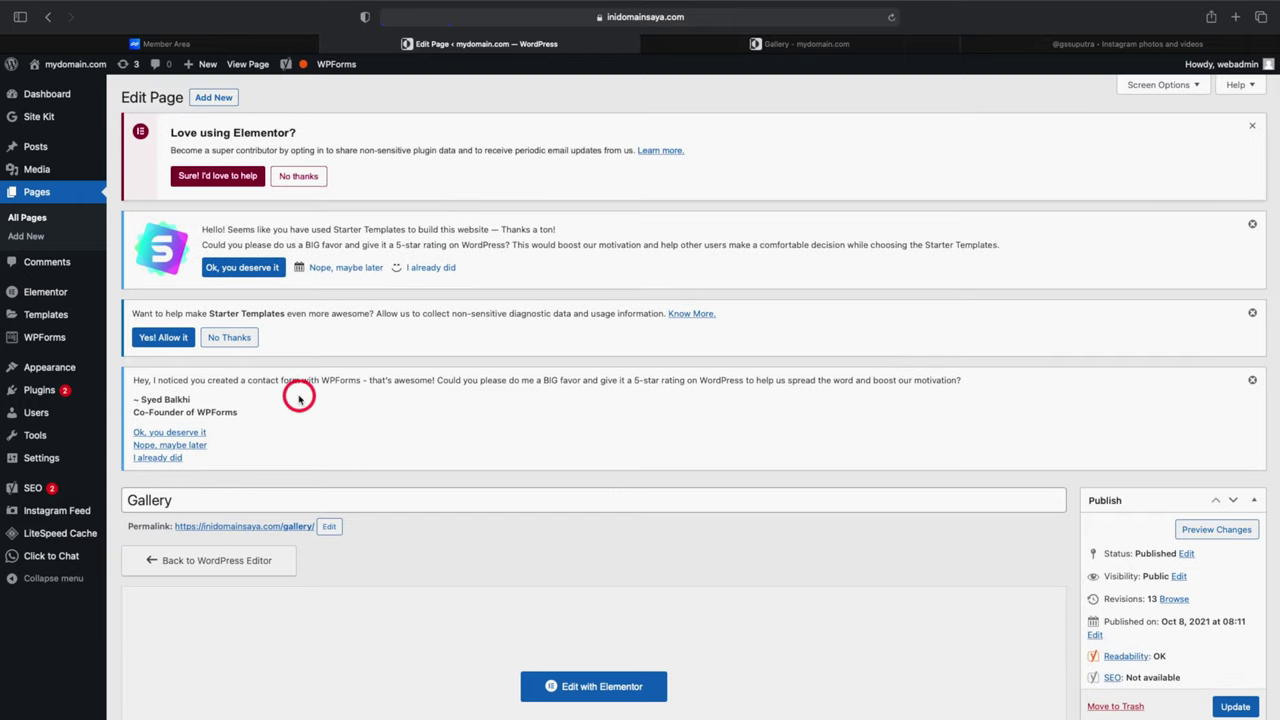
Step: Set the Instagram feed to 3 columns and 12 photos, checking the live Gallery page
click(80, 512)
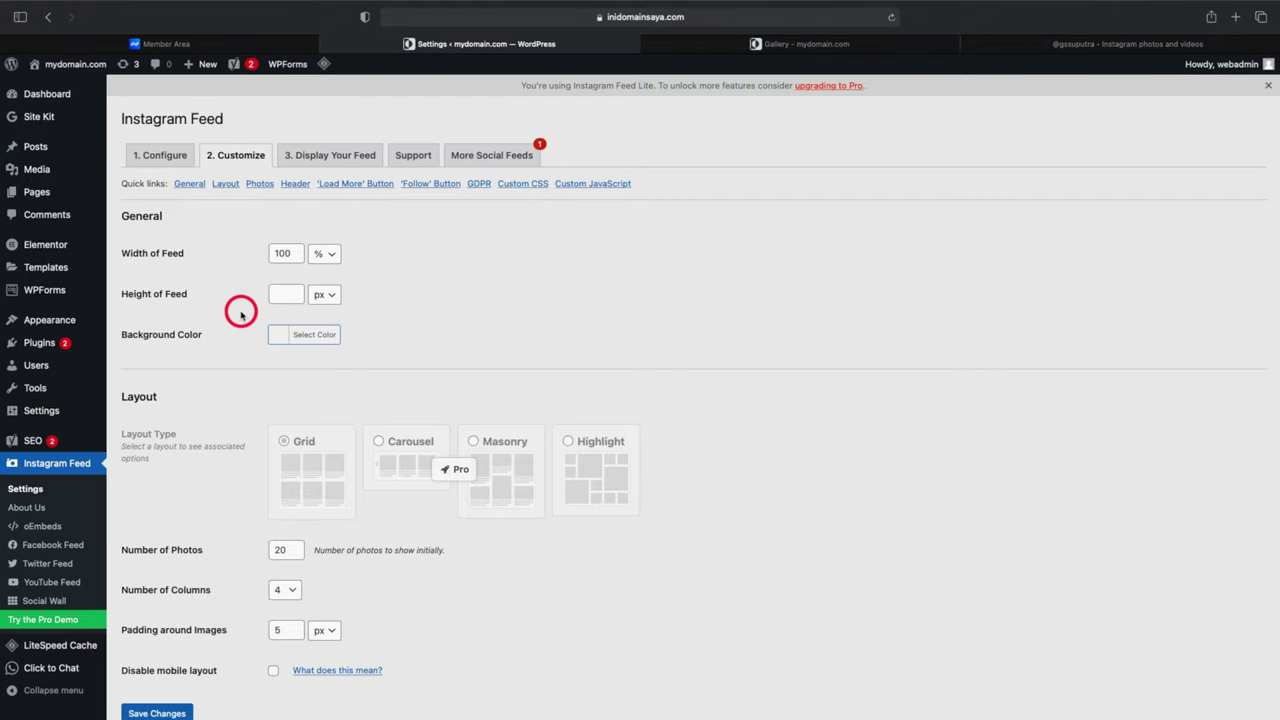
scroll(240, 315, down, 3)
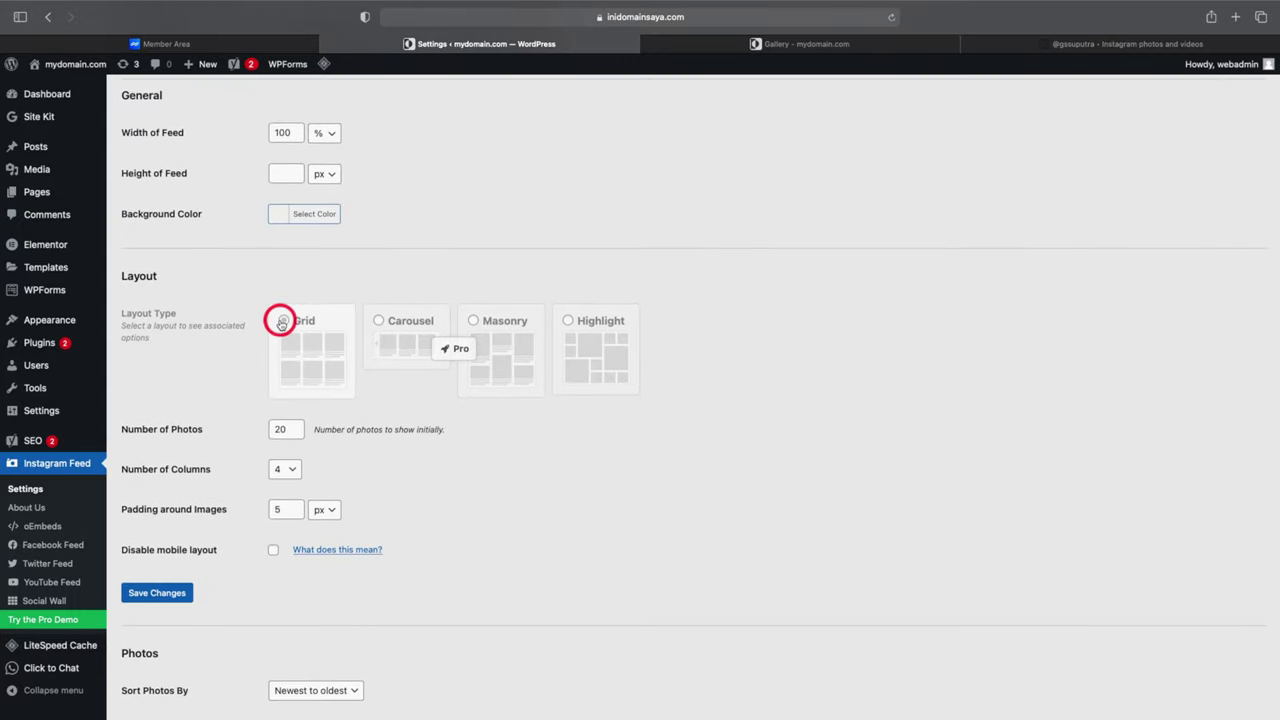
click(284, 470)
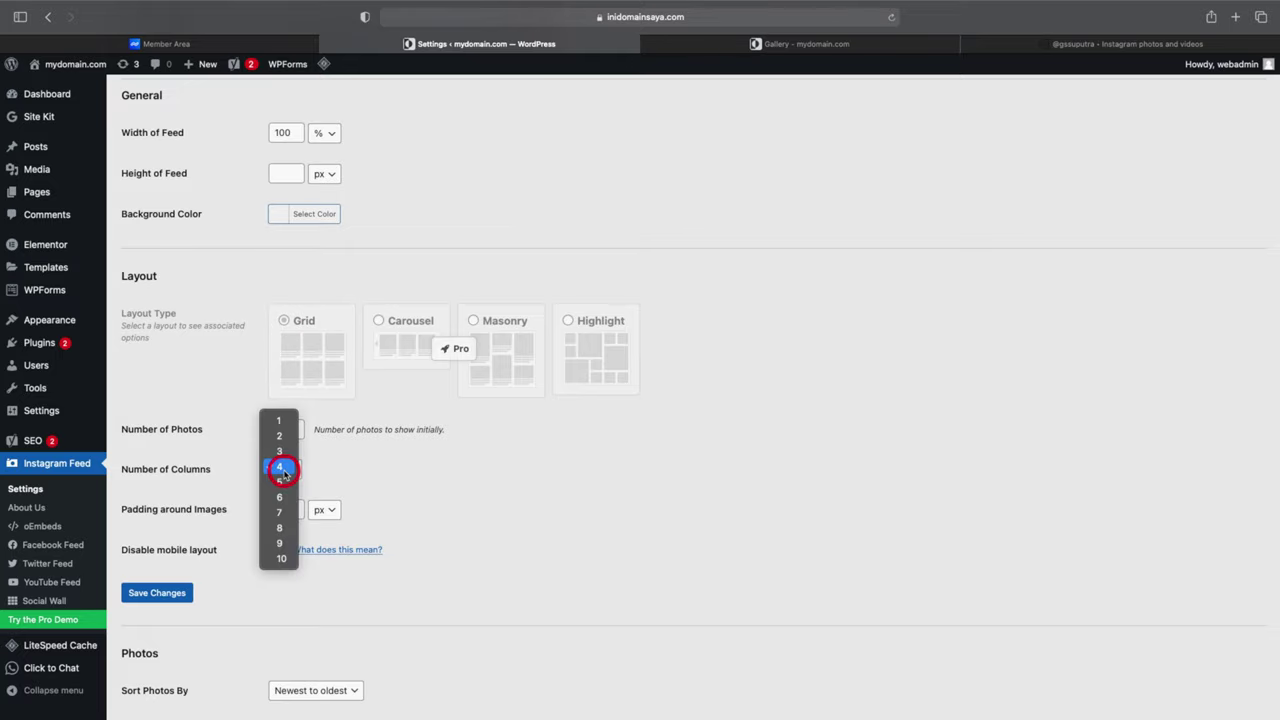
click(281, 455)
scroll(403, 451, down, 1)
double_click(287, 358)
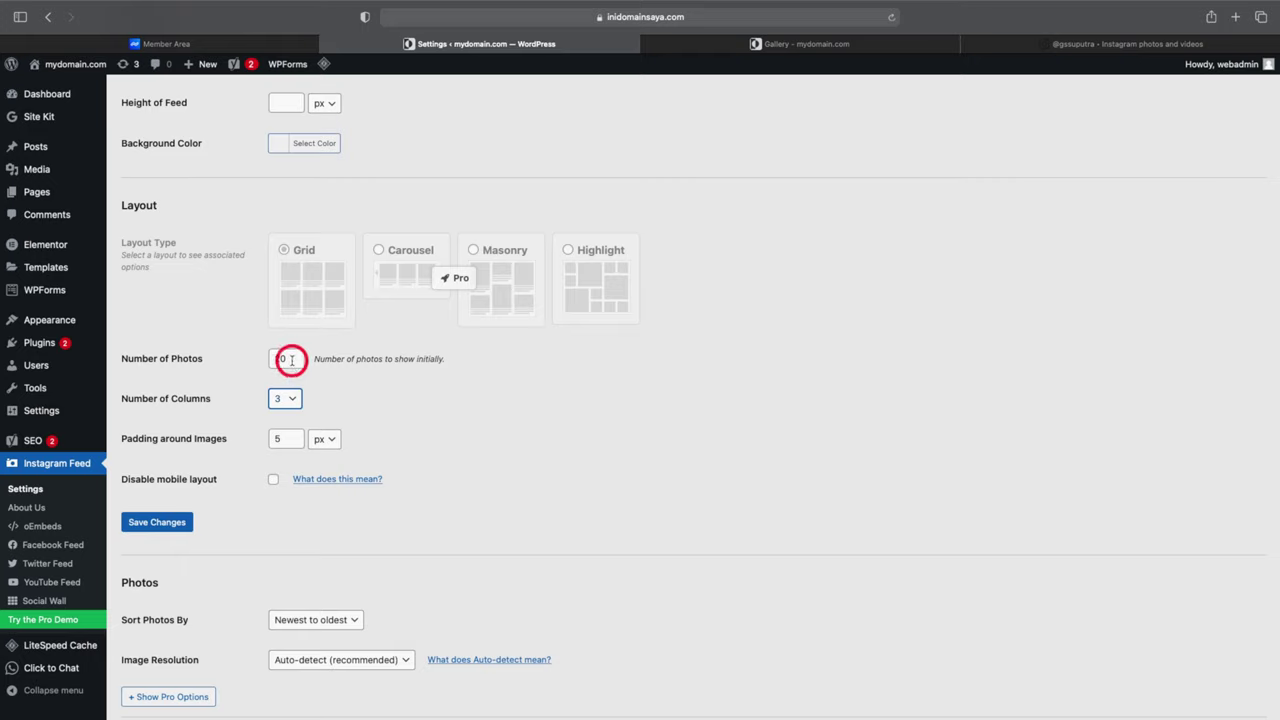
key(BackSpace)
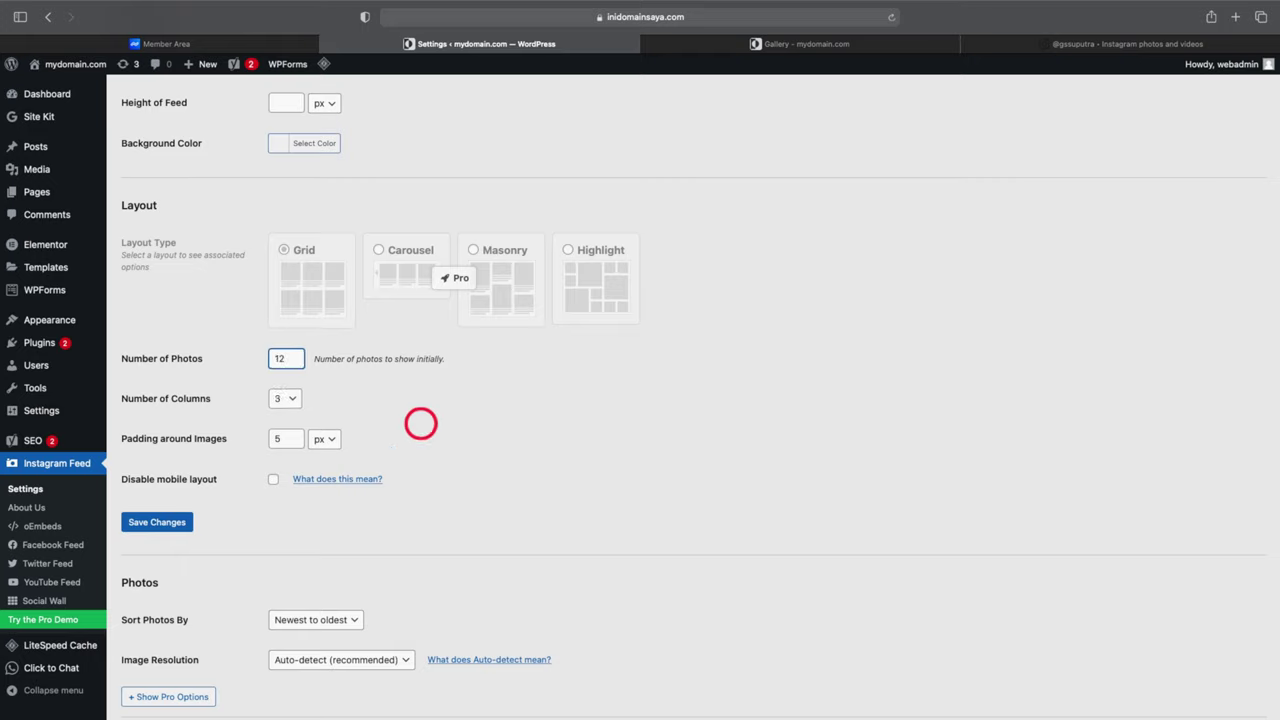
text(12)
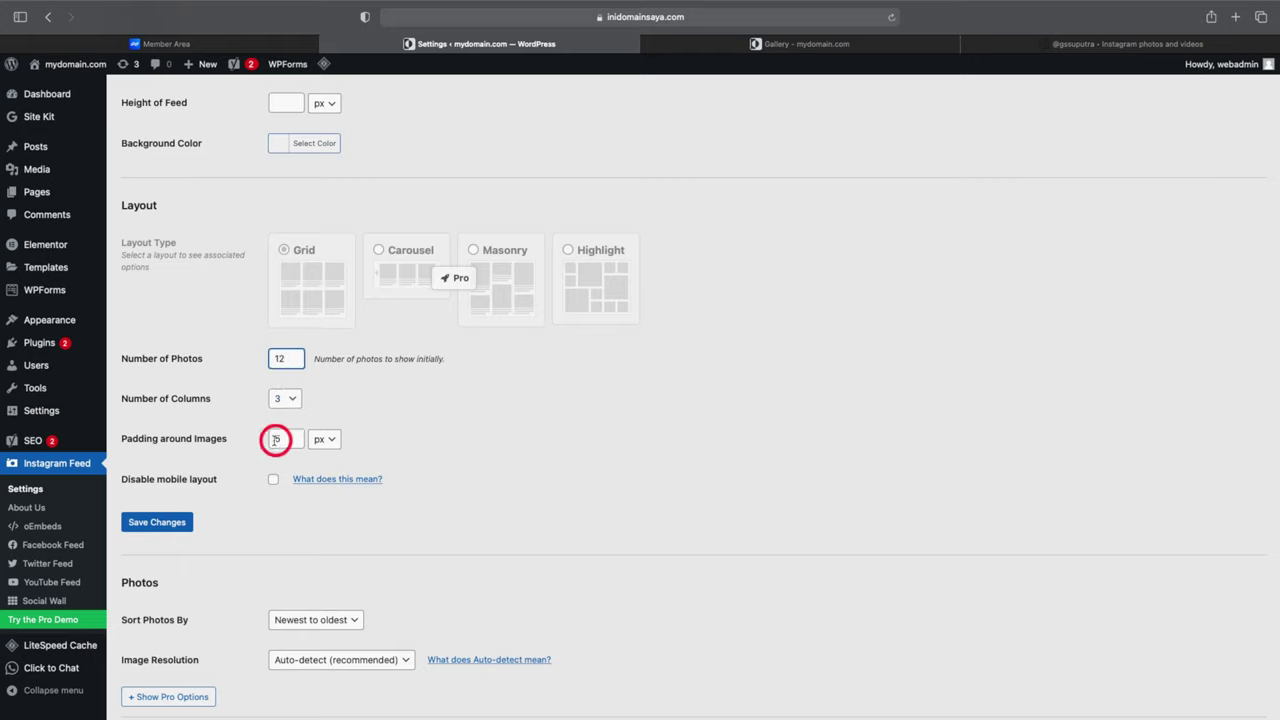
click(283, 438)
click(806, 46)
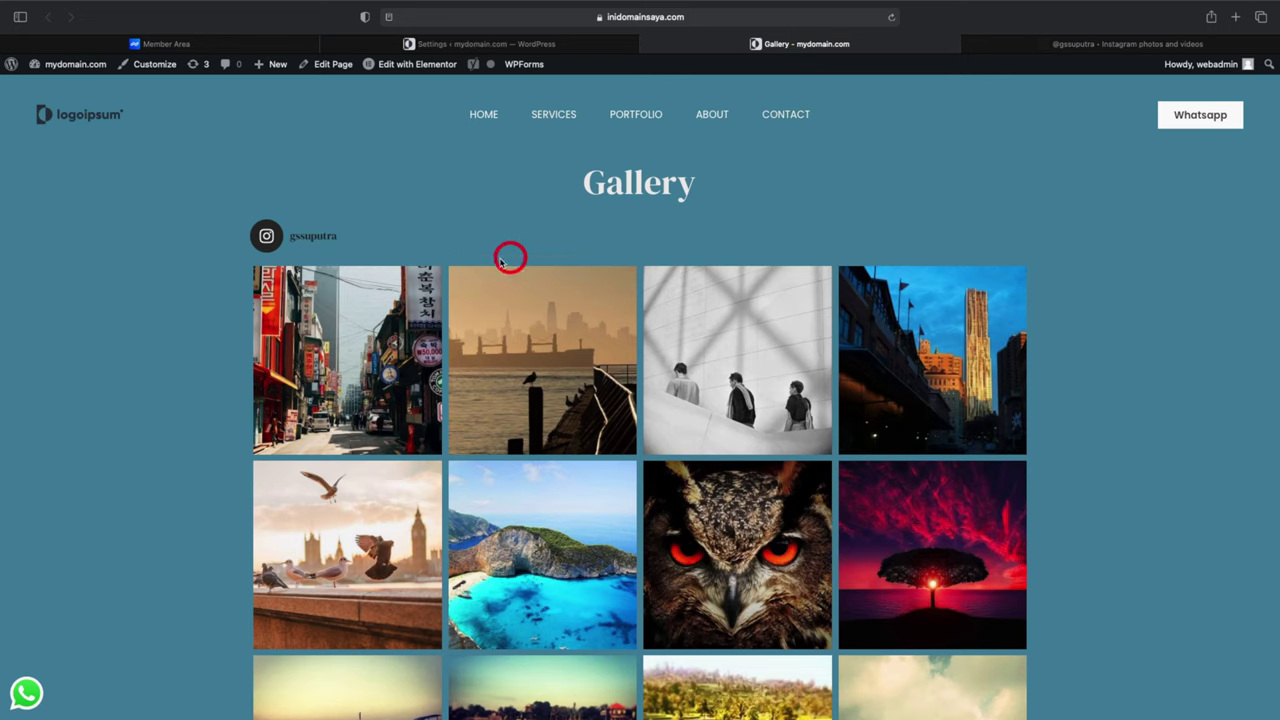
click(489, 46)
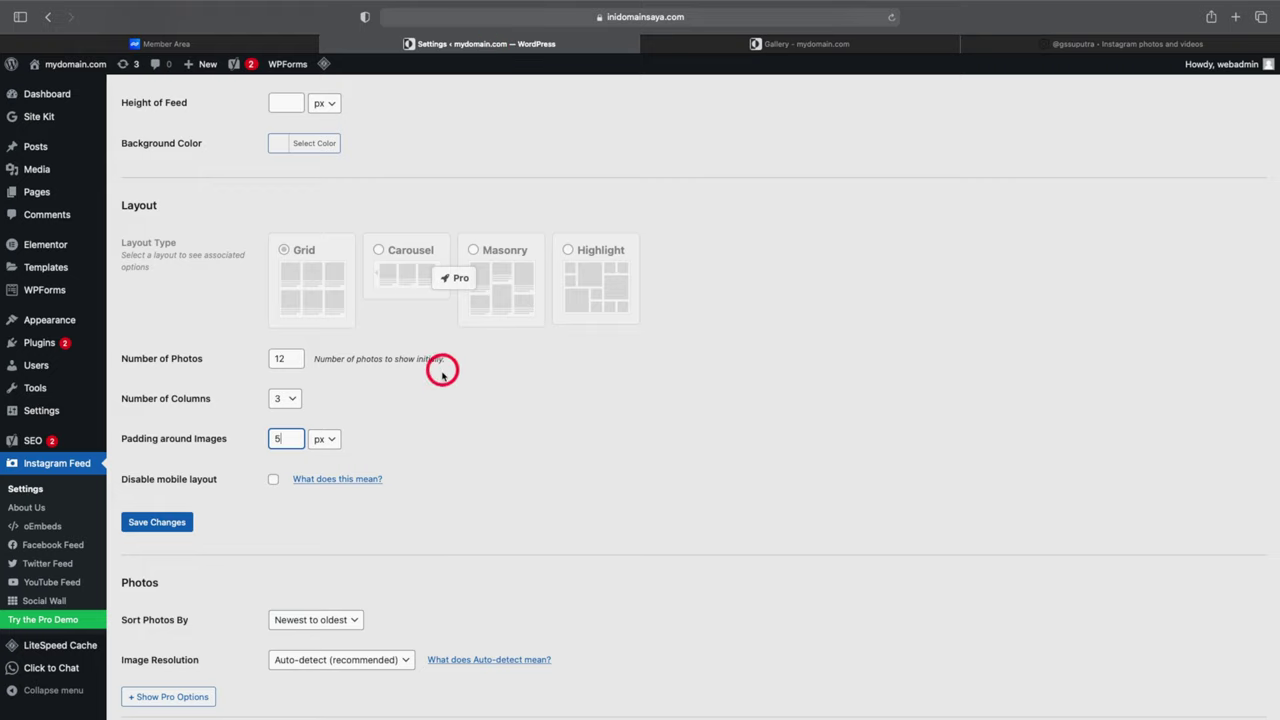
Step: Keep the photo sort order at Newest to oldest and save the Customize settings
scroll(432, 405, down, 2)
scroll(433, 410, down, 2)
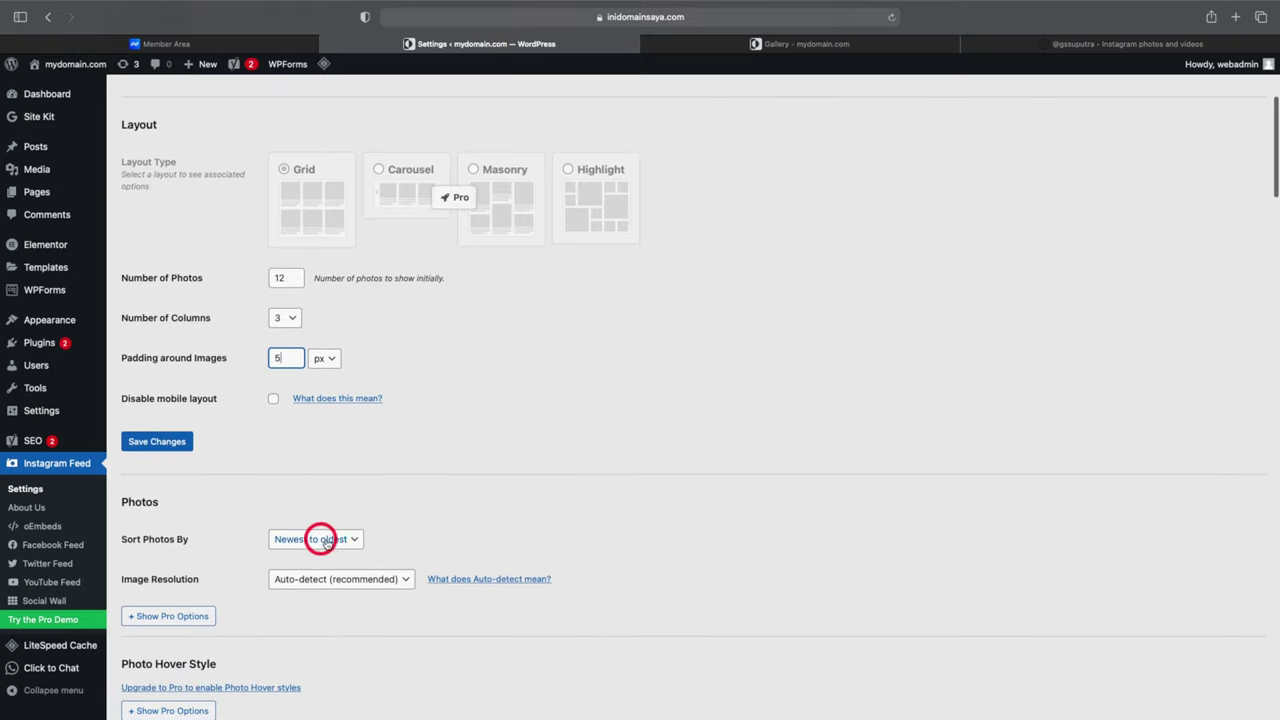
click(355, 543)
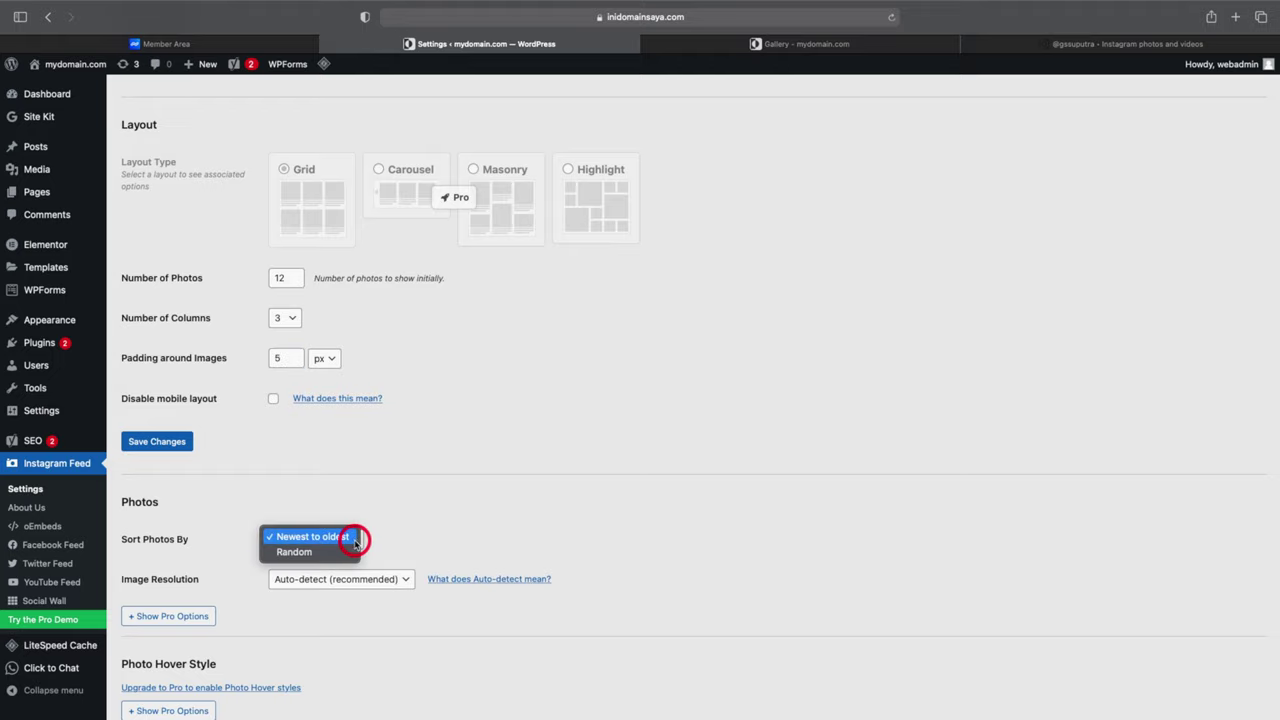
click(419, 529)
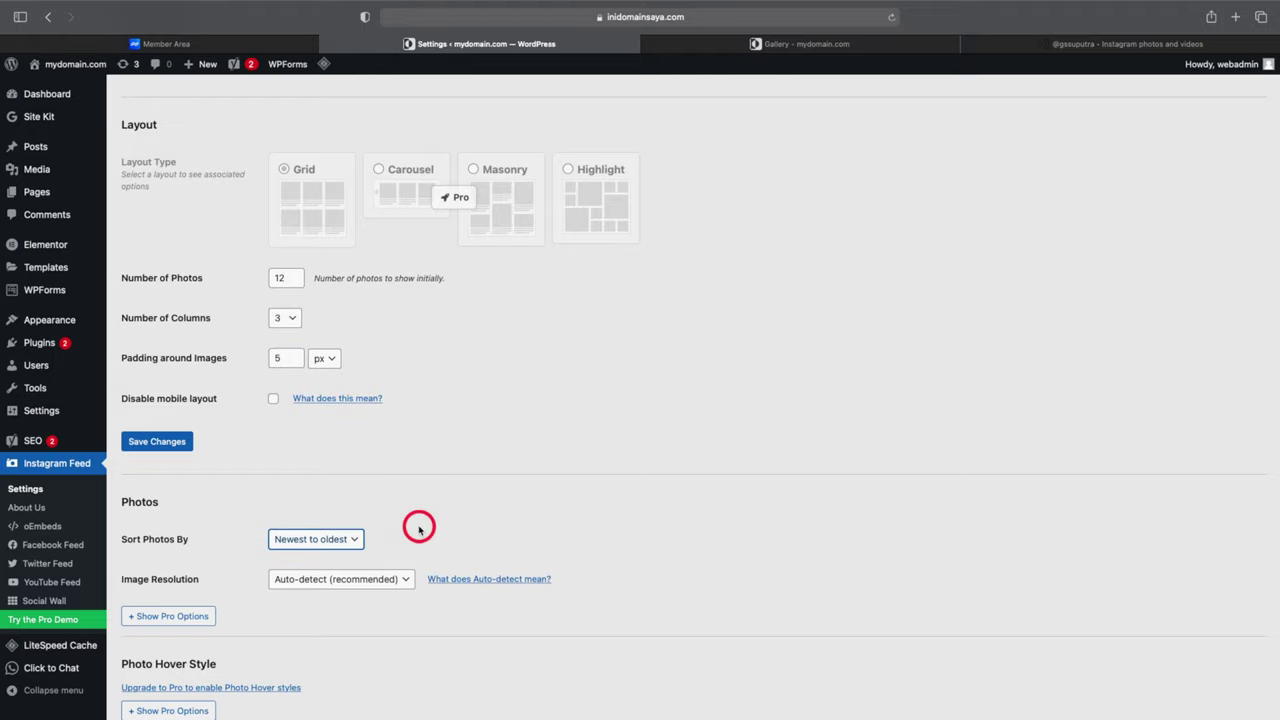
scroll(419, 529, down, 1)
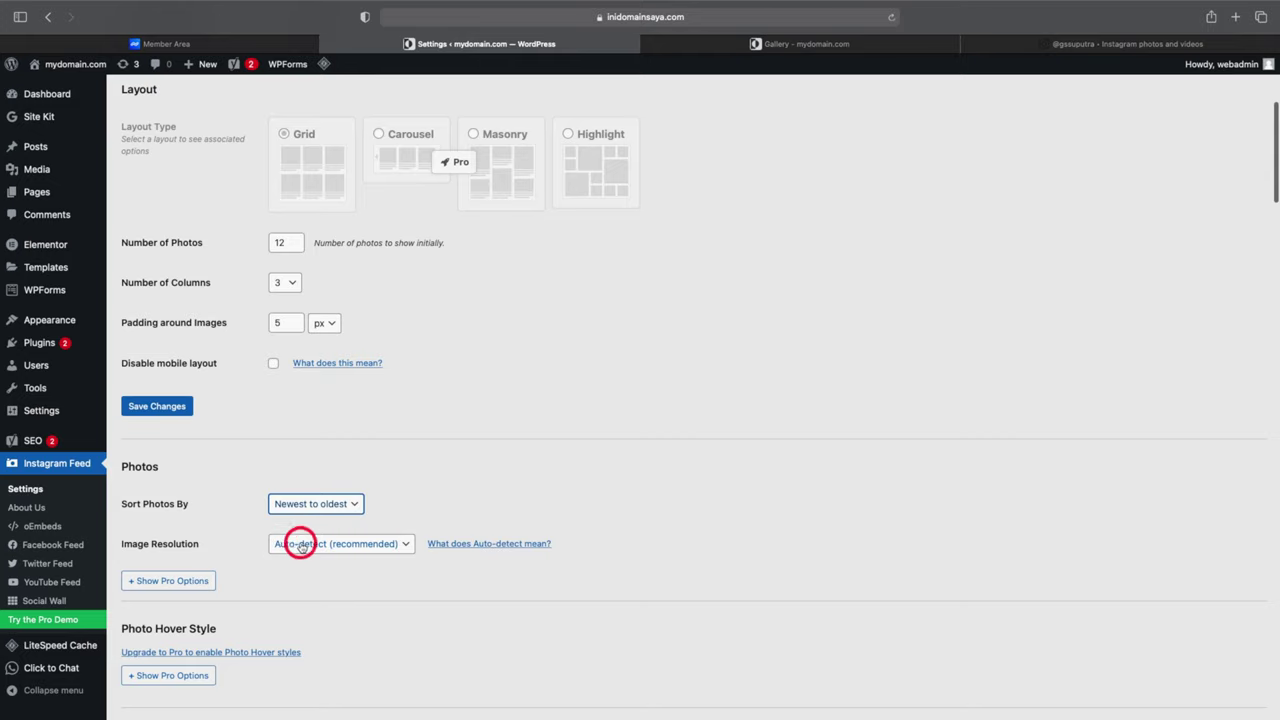
scroll(226, 546, down, 1)
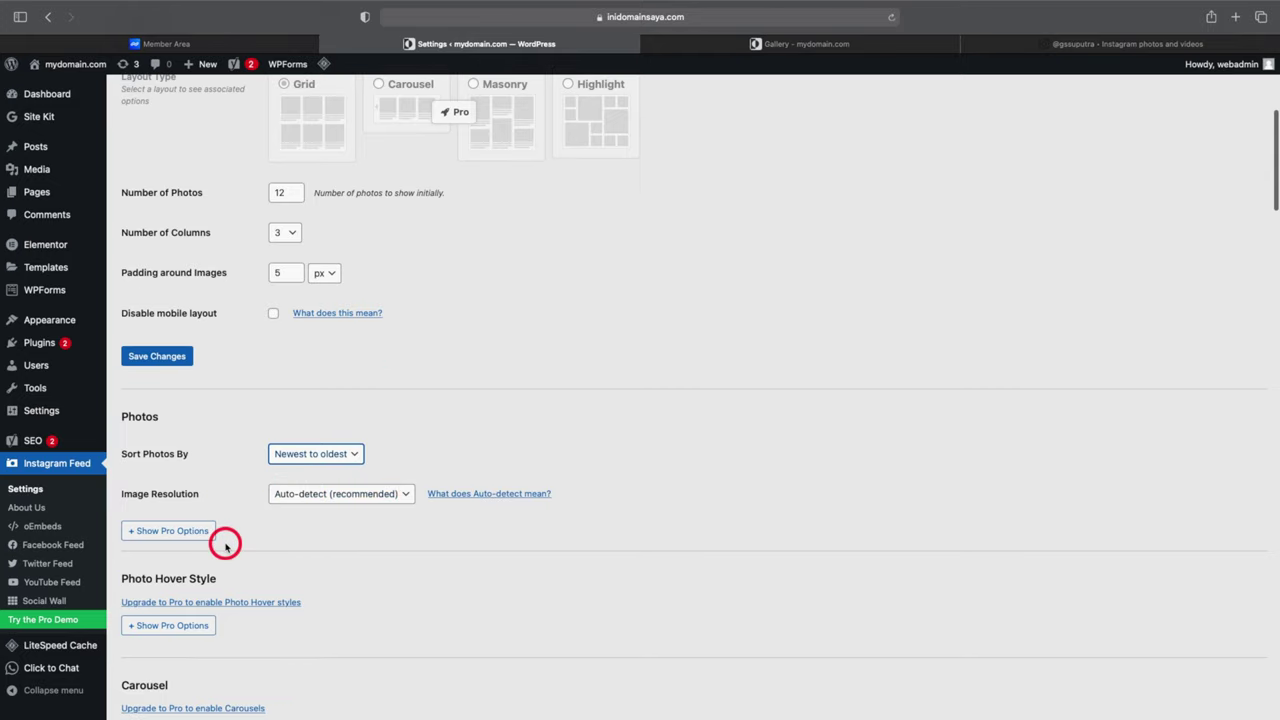
scroll(226, 546, down, 5)
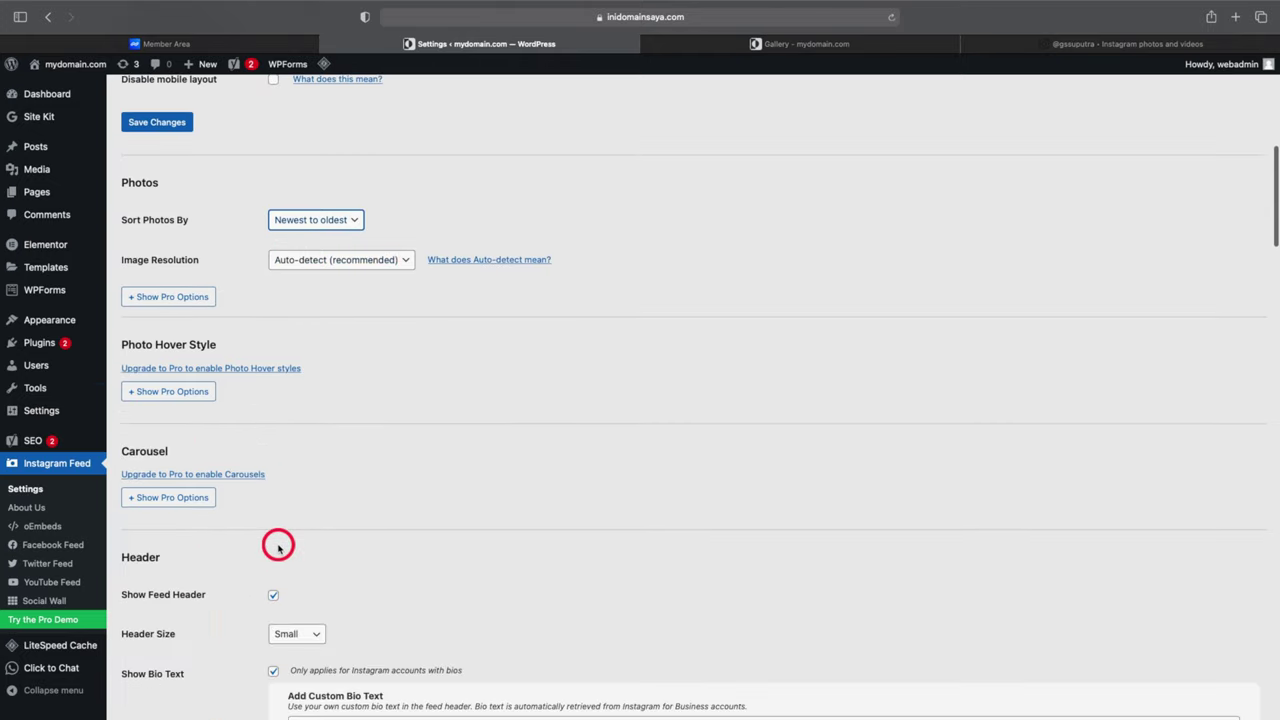
scroll(278, 548, down, 1)
scroll(365, 538, down, 1)
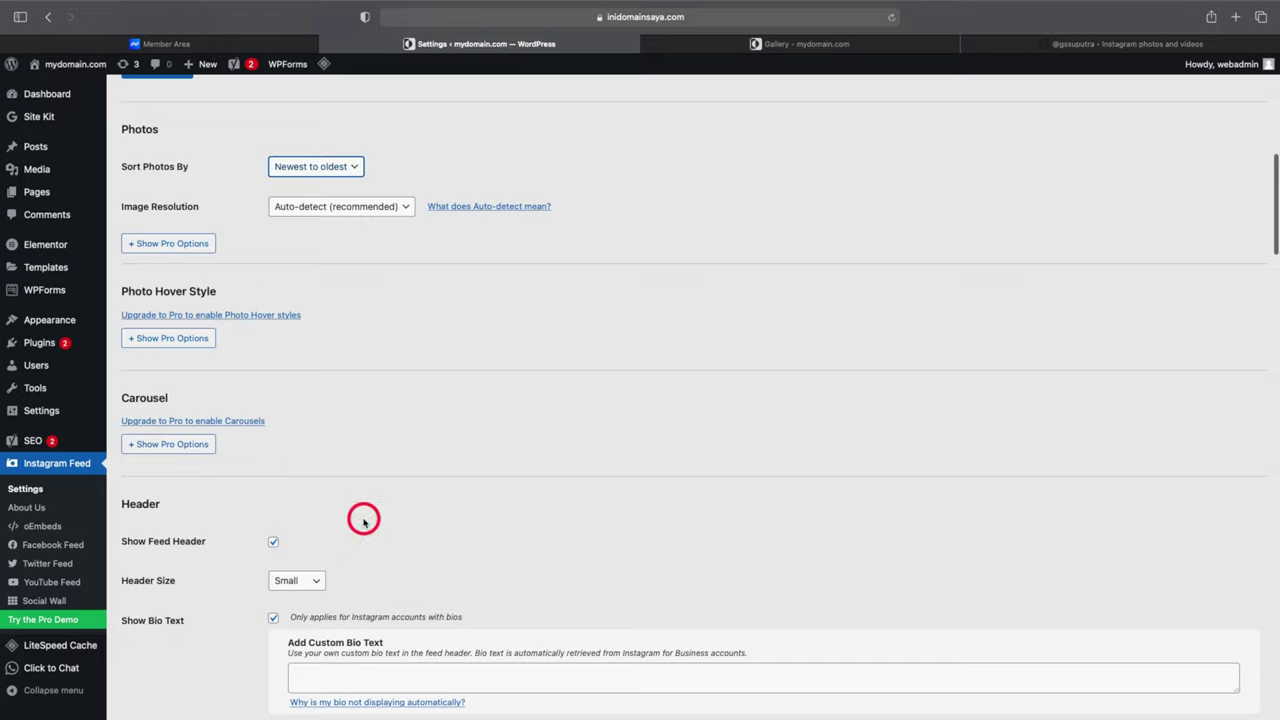
scroll(363, 520, down, 5)
scroll(363, 520, down, 5)
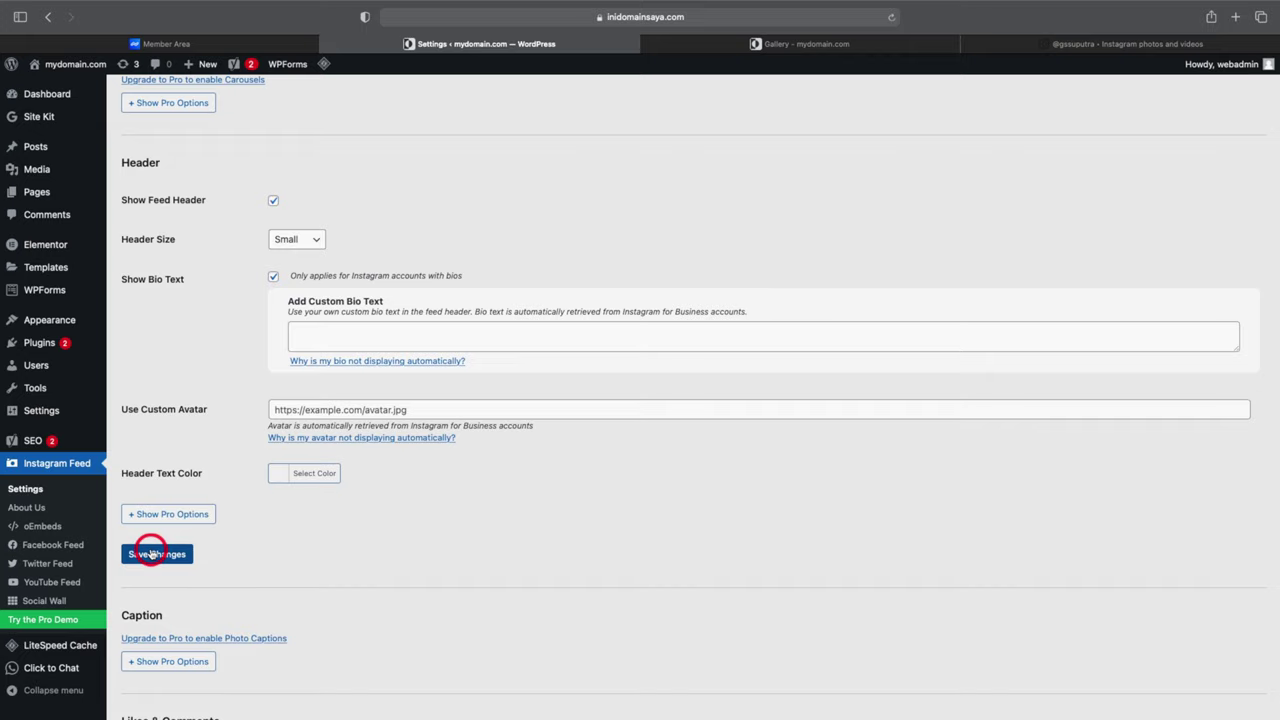
click(151, 553)
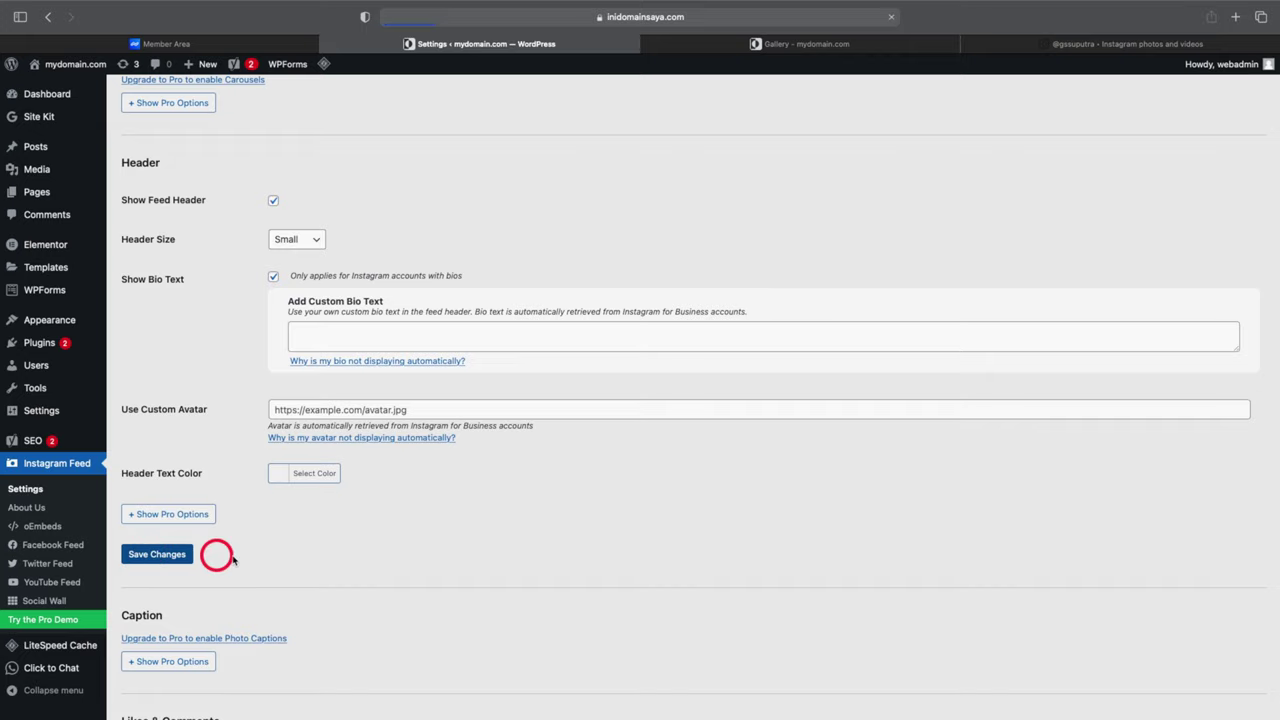
click(822, 44)
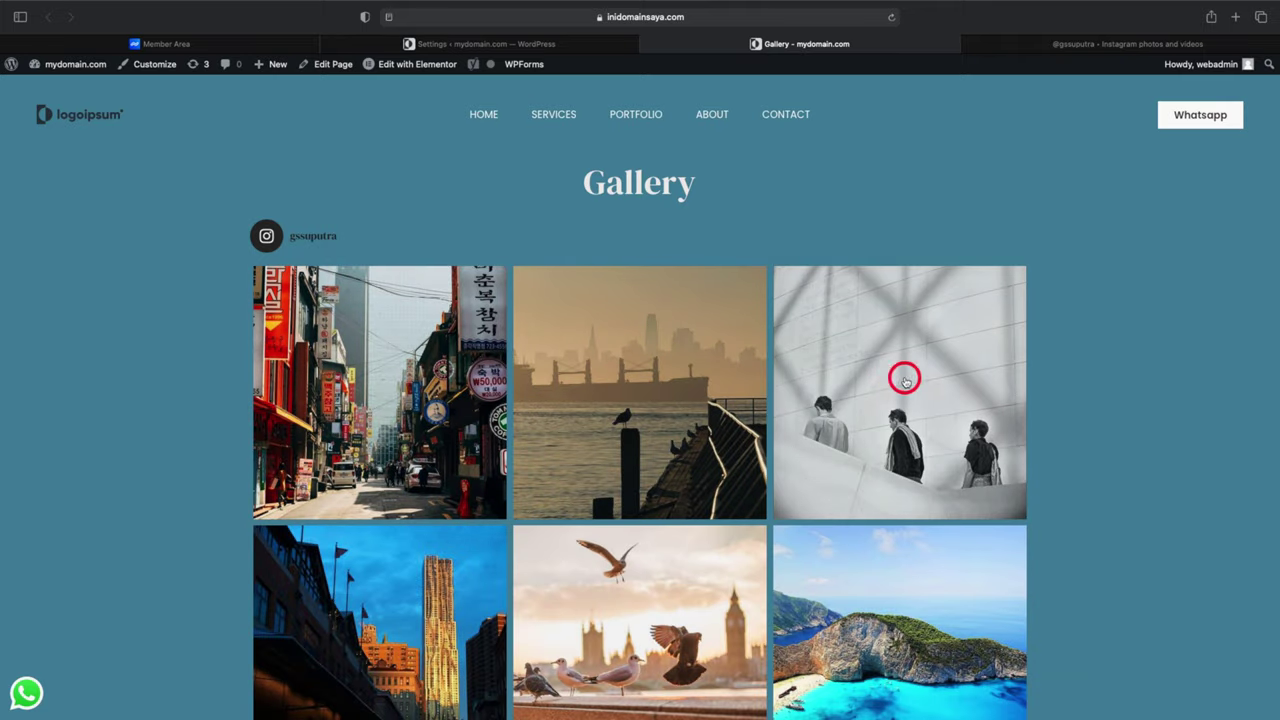
scroll(1118, 382, down, 1)
scroll(1118, 380, down, 10)
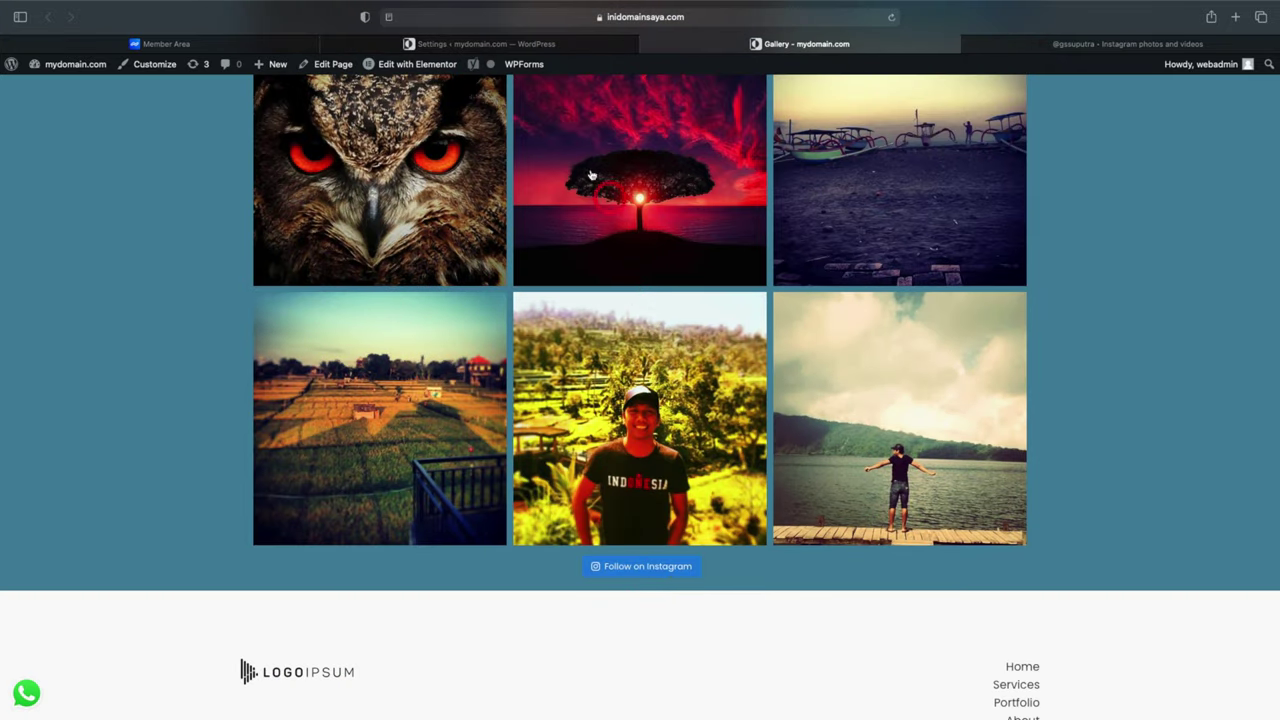
click(483, 45)
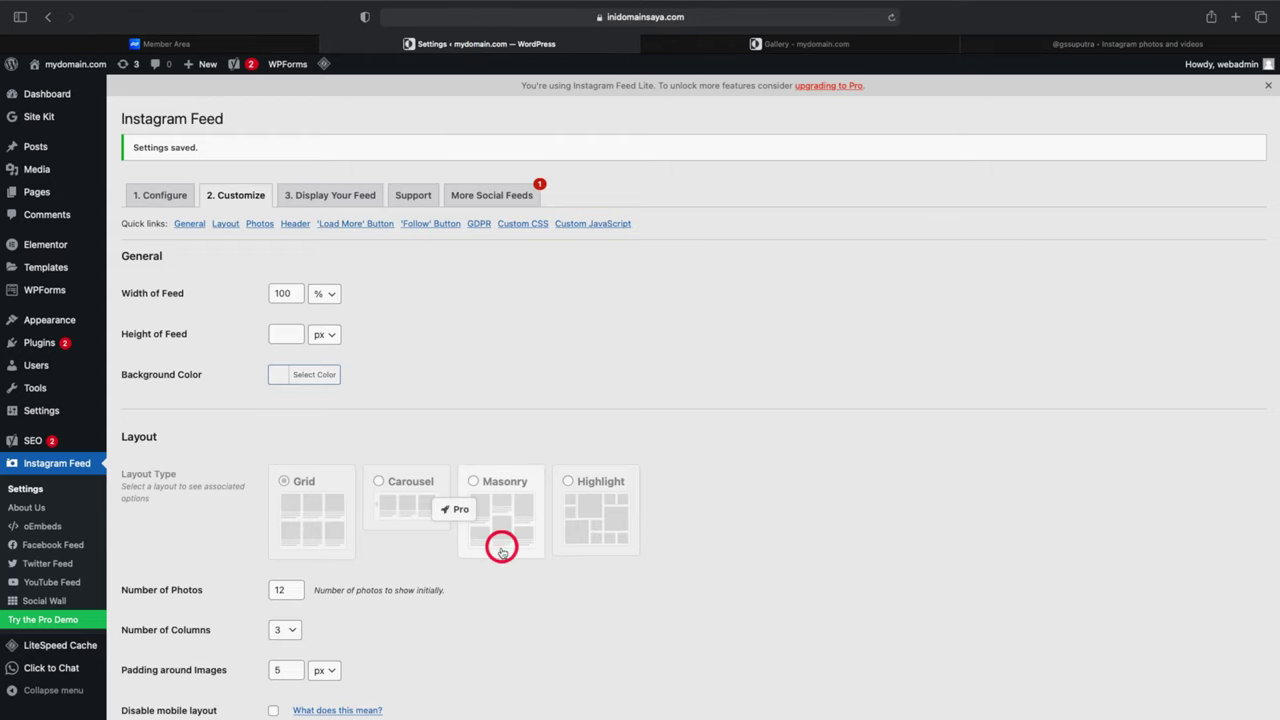
Step: Give the Follow button a dark grey (#4f4f4f) background colour
scroll(497, 566, down, 5)
scroll(497, 568, down, 5)
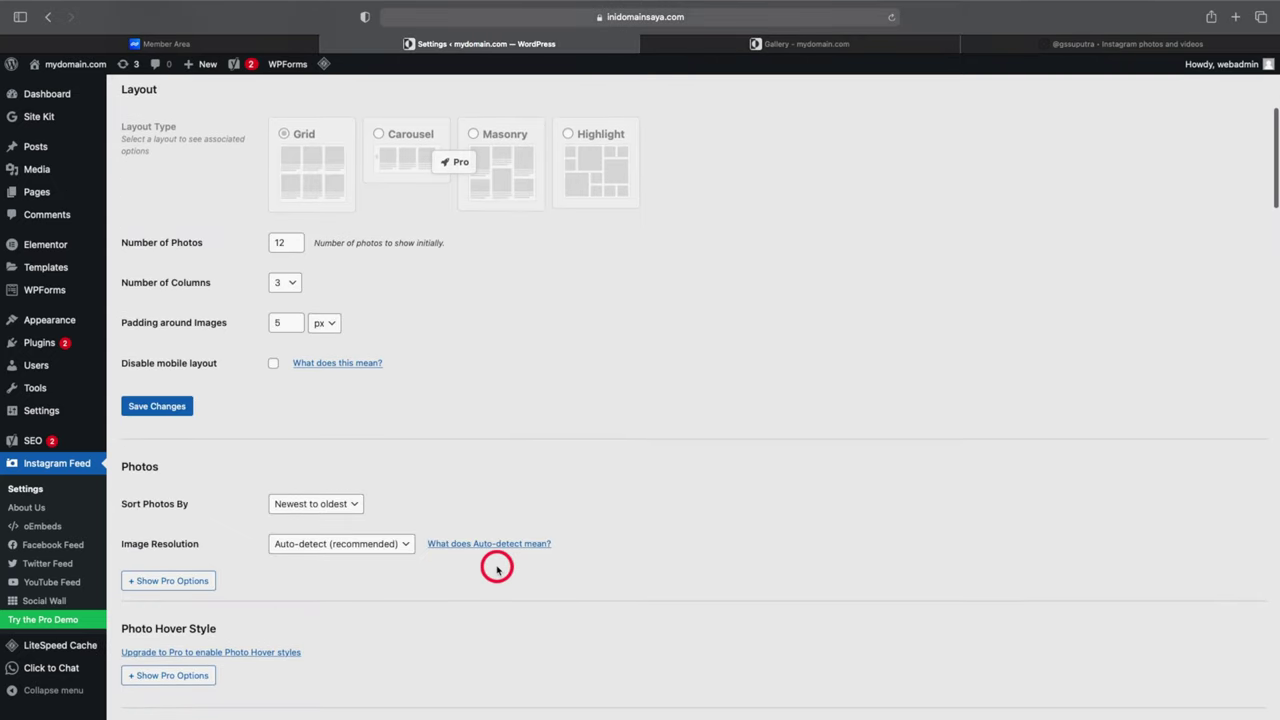
scroll(497, 568, down, 5)
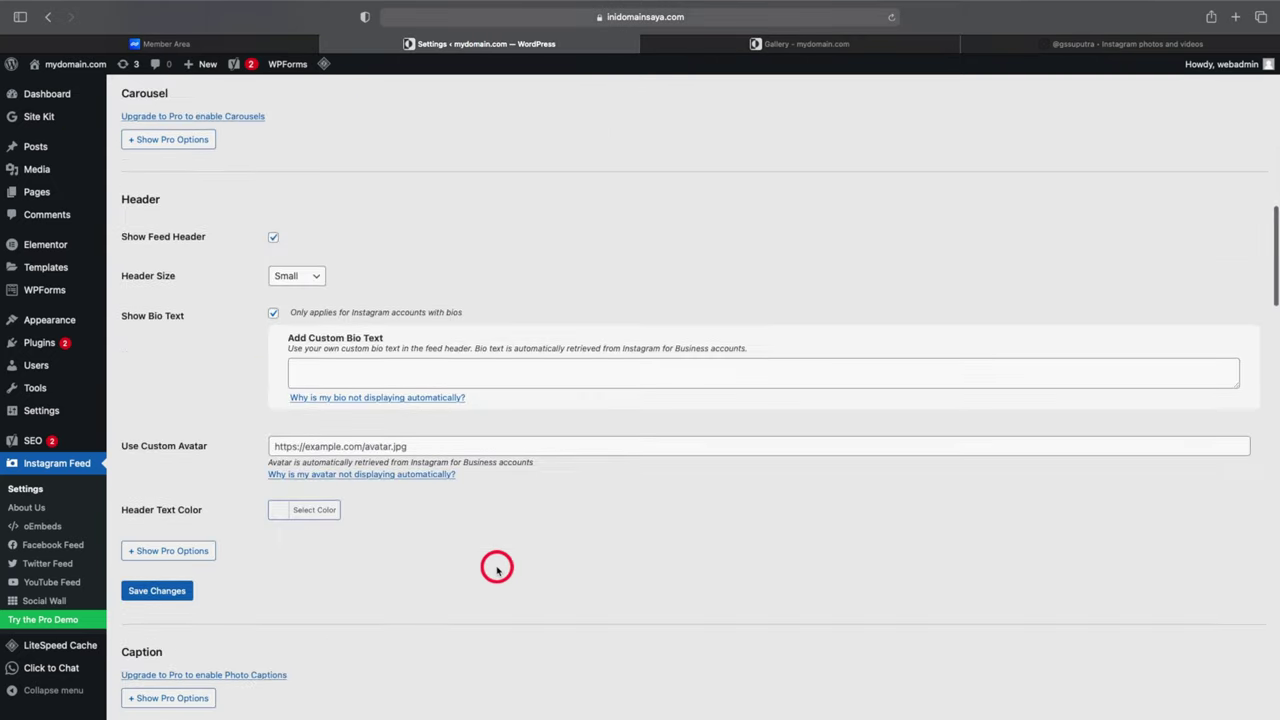
scroll(497, 568, down, 10)
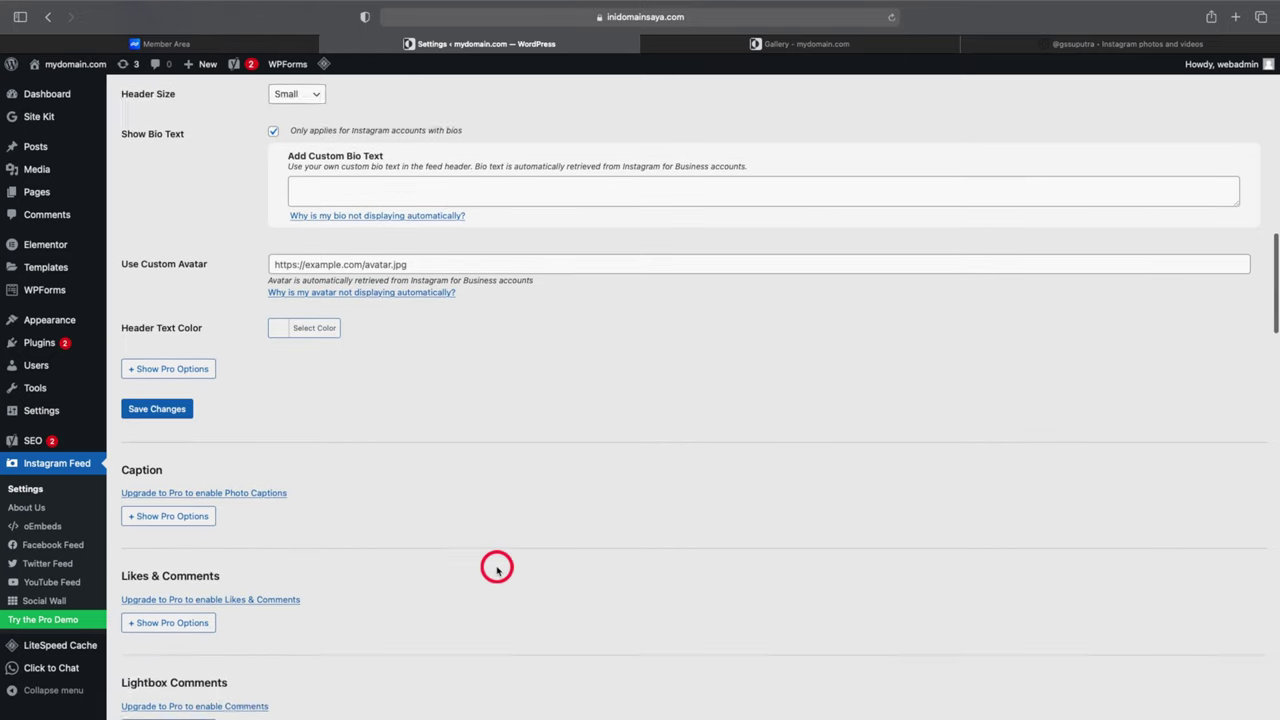
scroll(497, 570, down, 2)
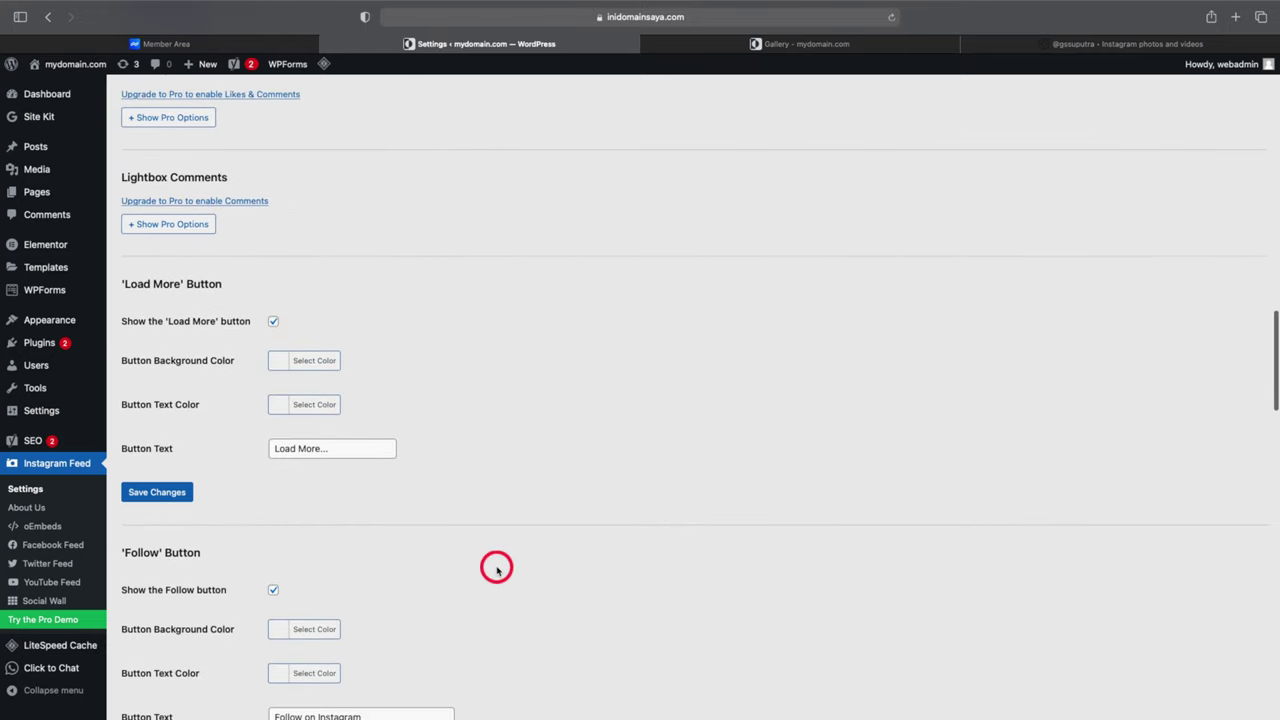
scroll(497, 570, down, 2)
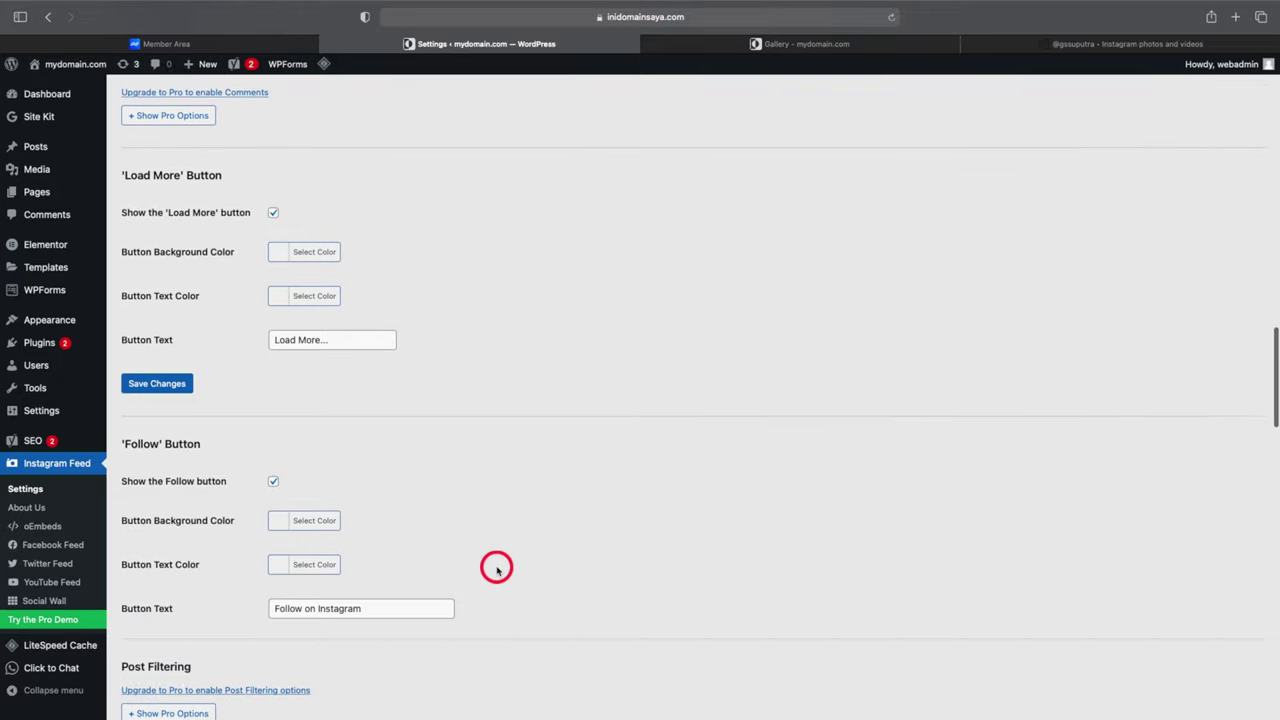
scroll(497, 570, down, 1)
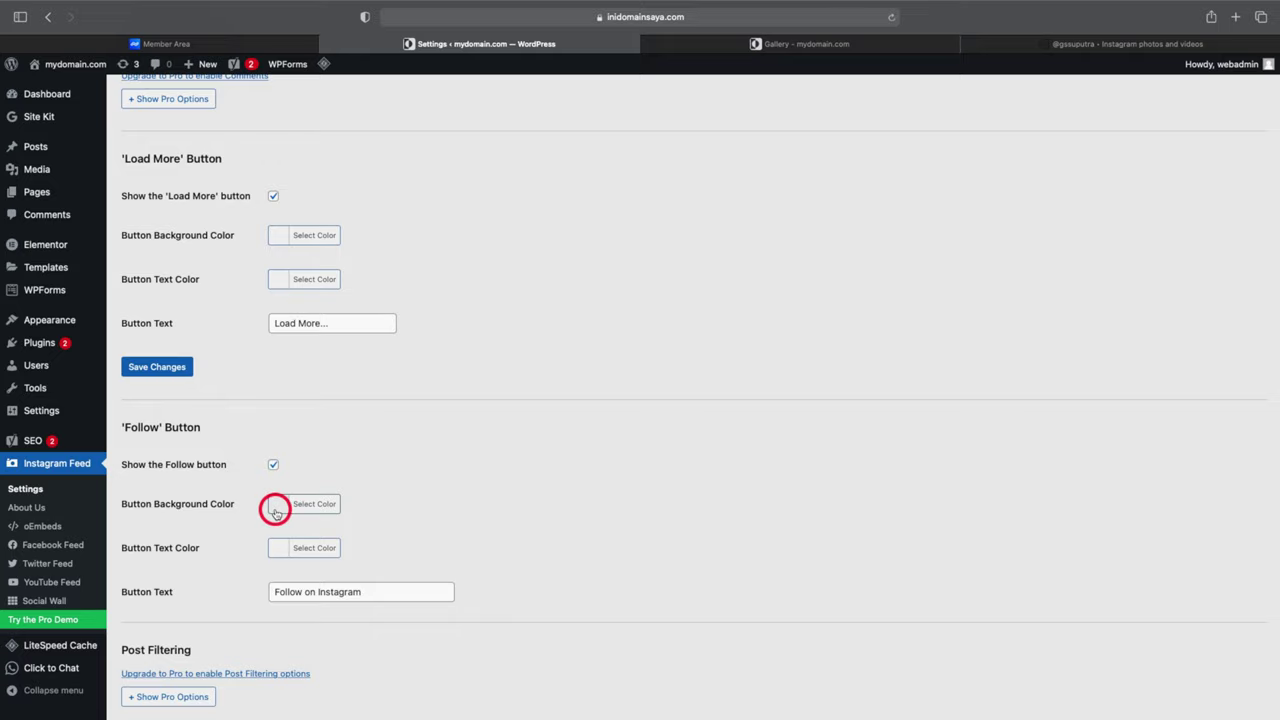
click(276, 508)
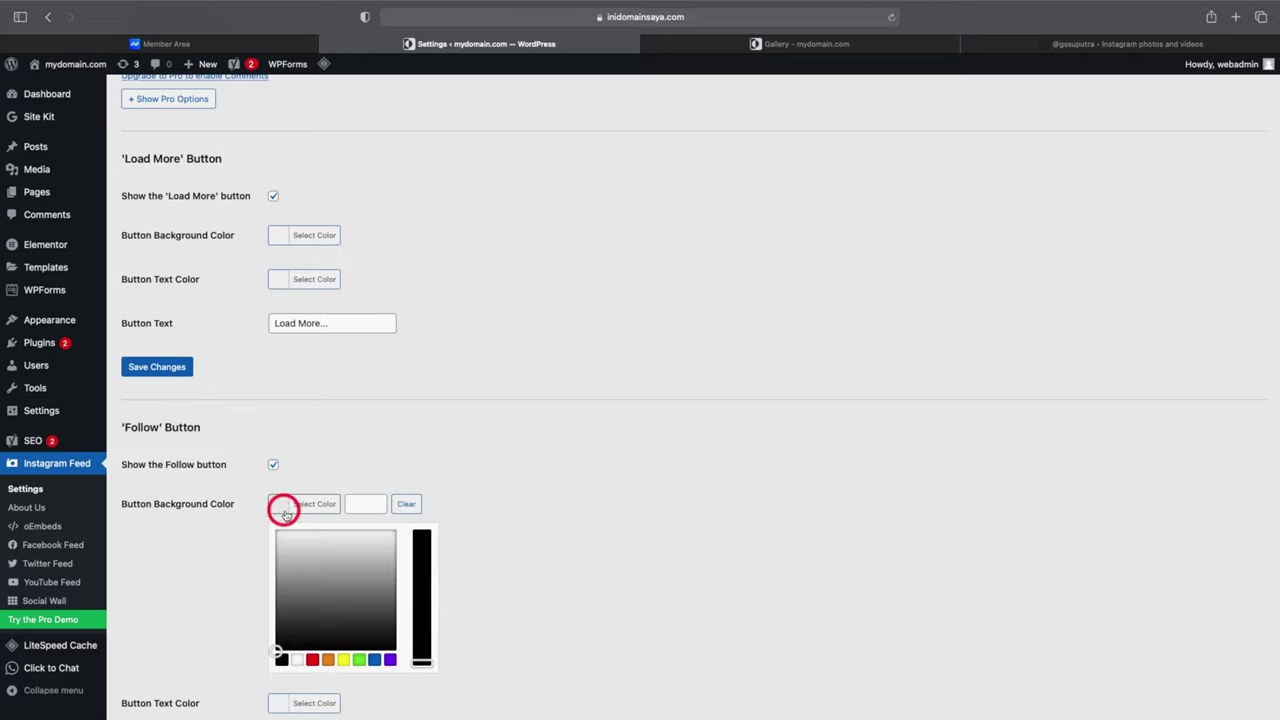
click(282, 659)
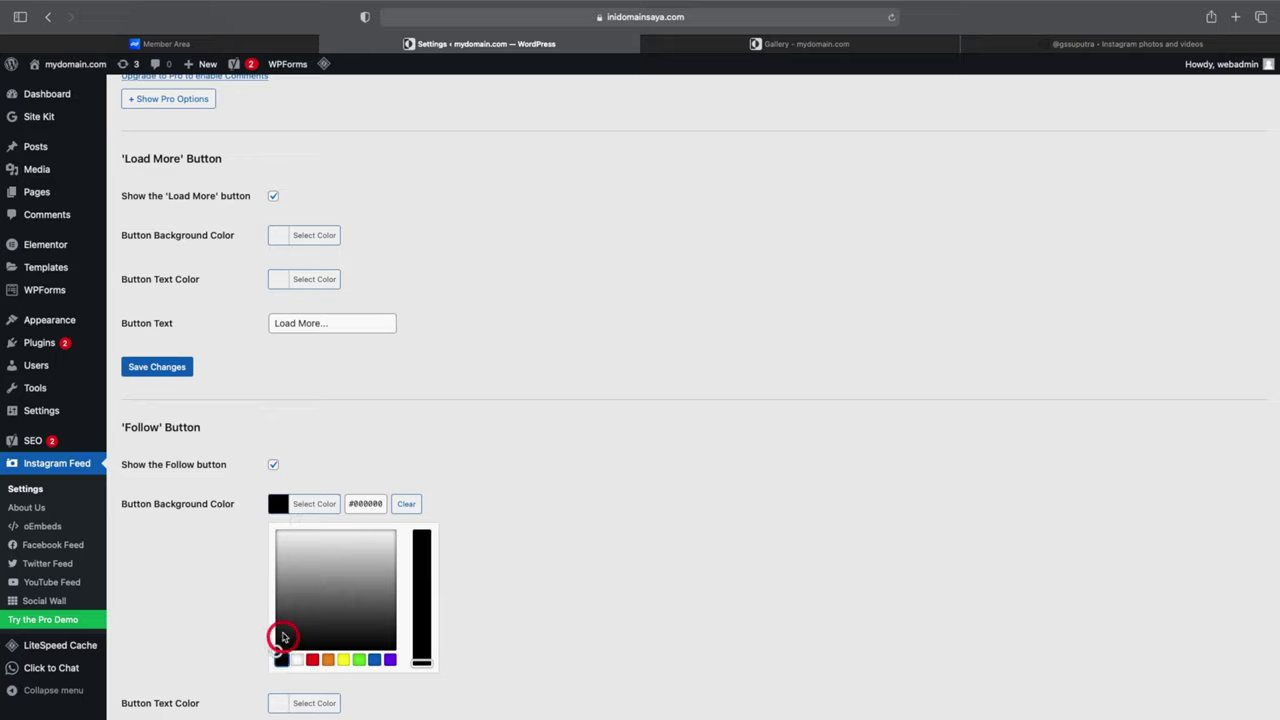
drag(277, 649, 281, 613)
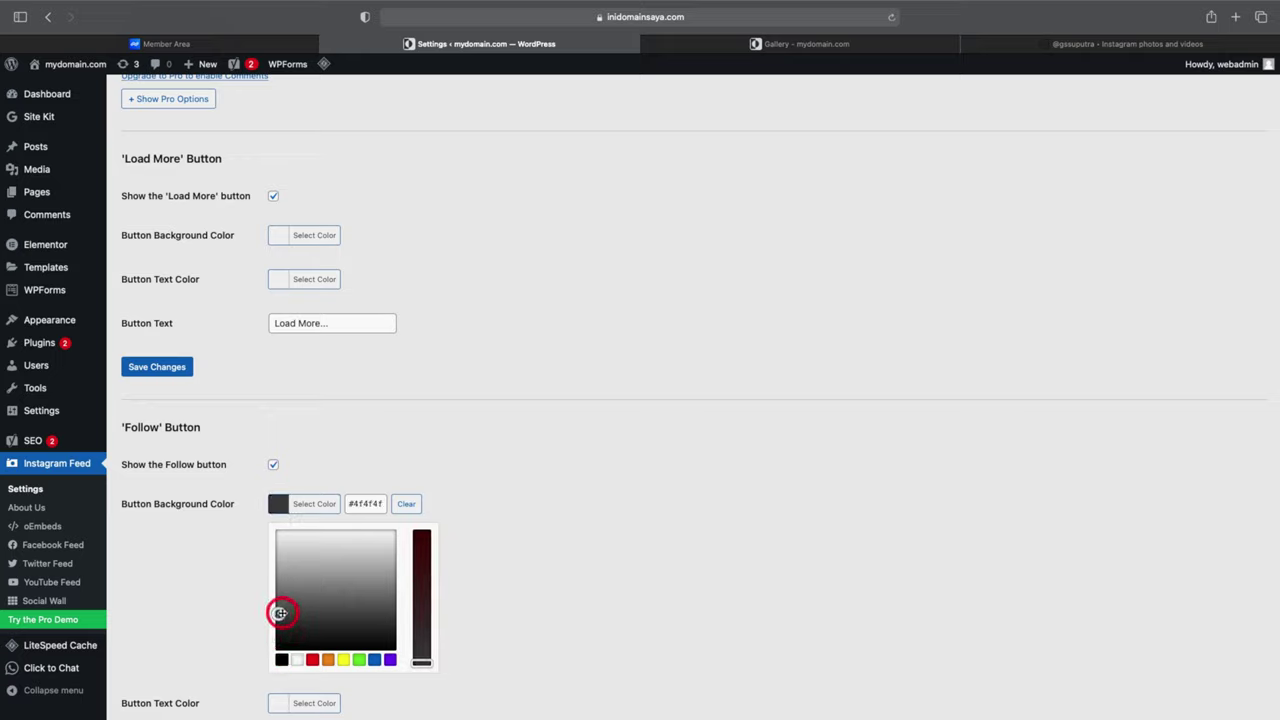
click(540, 568)
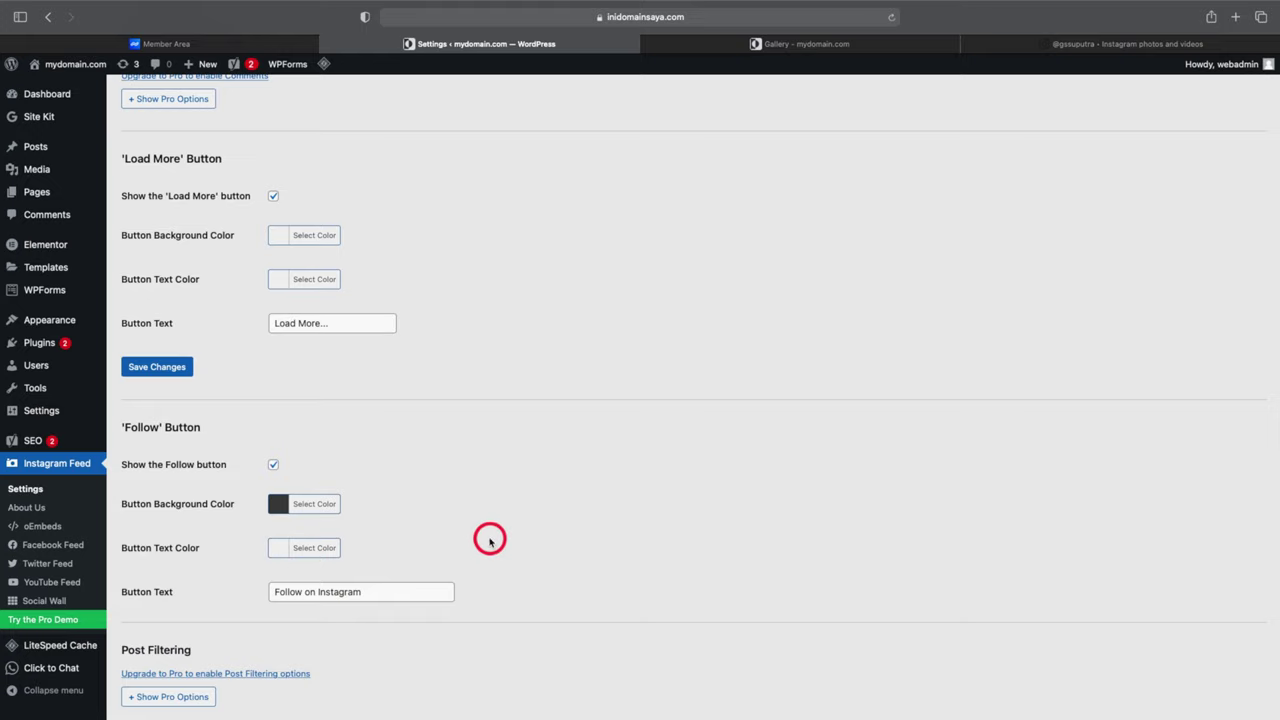
Step: Give the Load More button an olive green (#727f26) background colour
scroll(490, 540, up, 3)
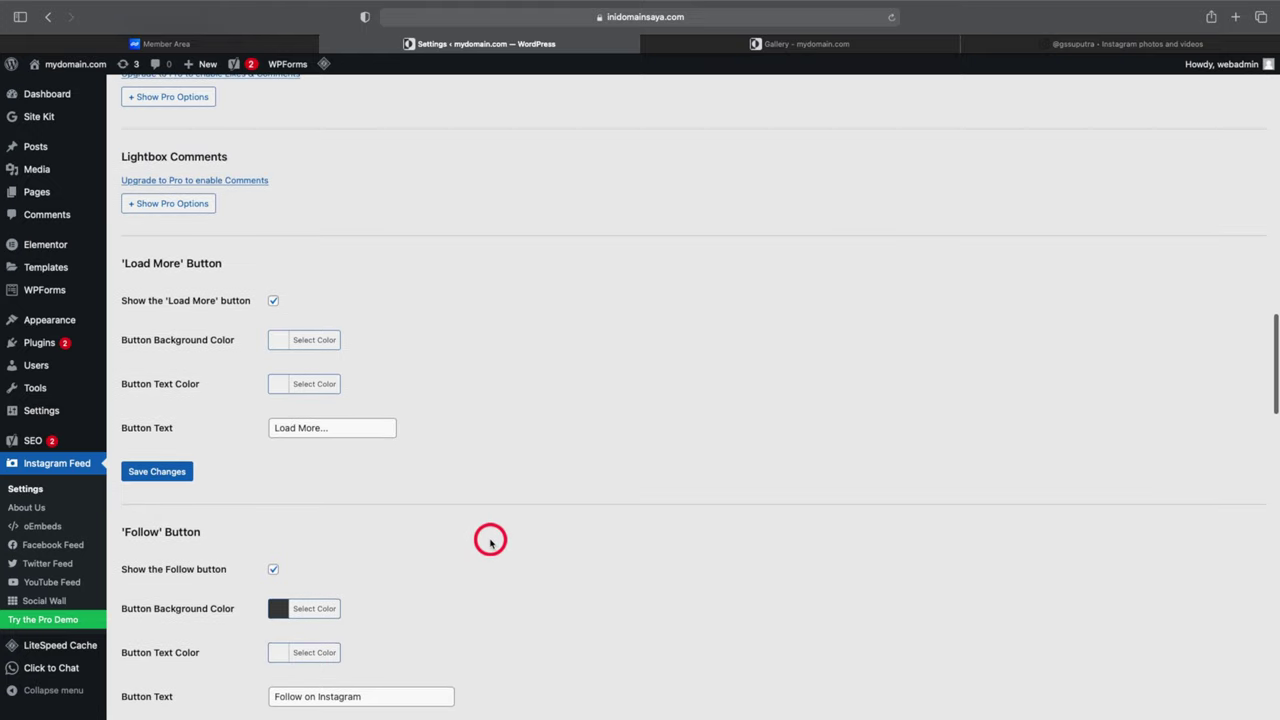
scroll(490, 541, up, 1)
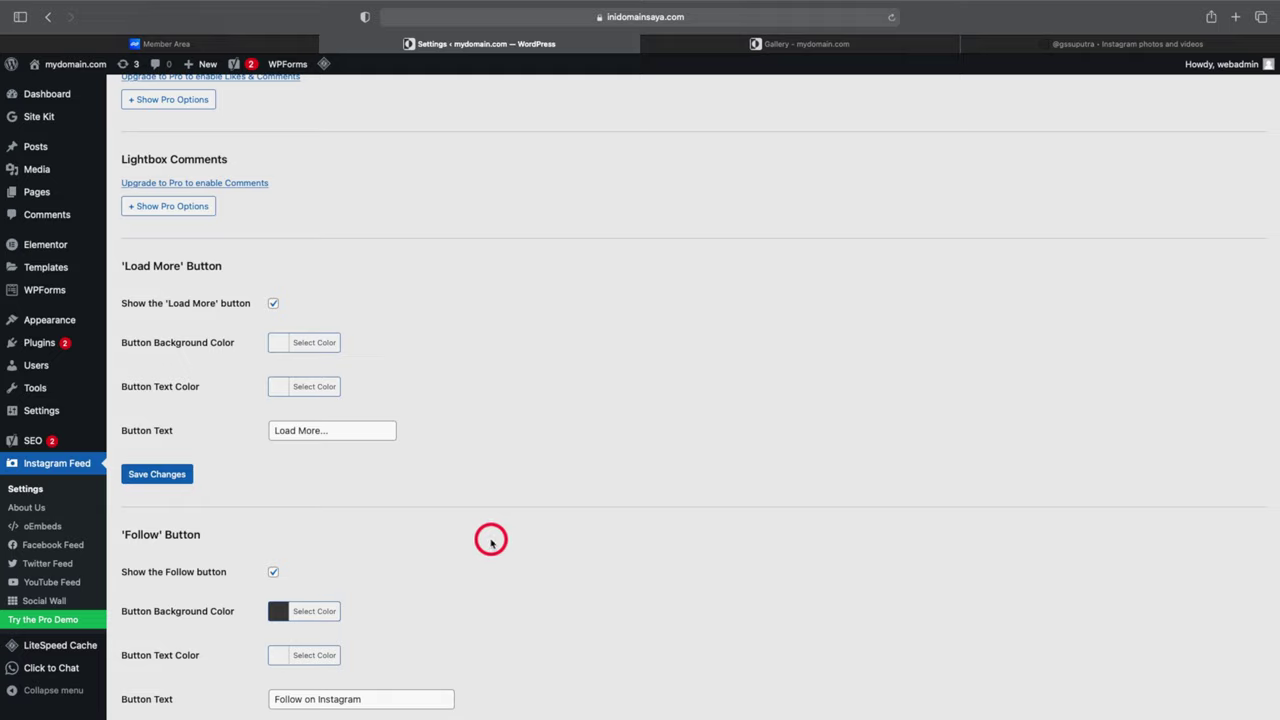
click(276, 345)
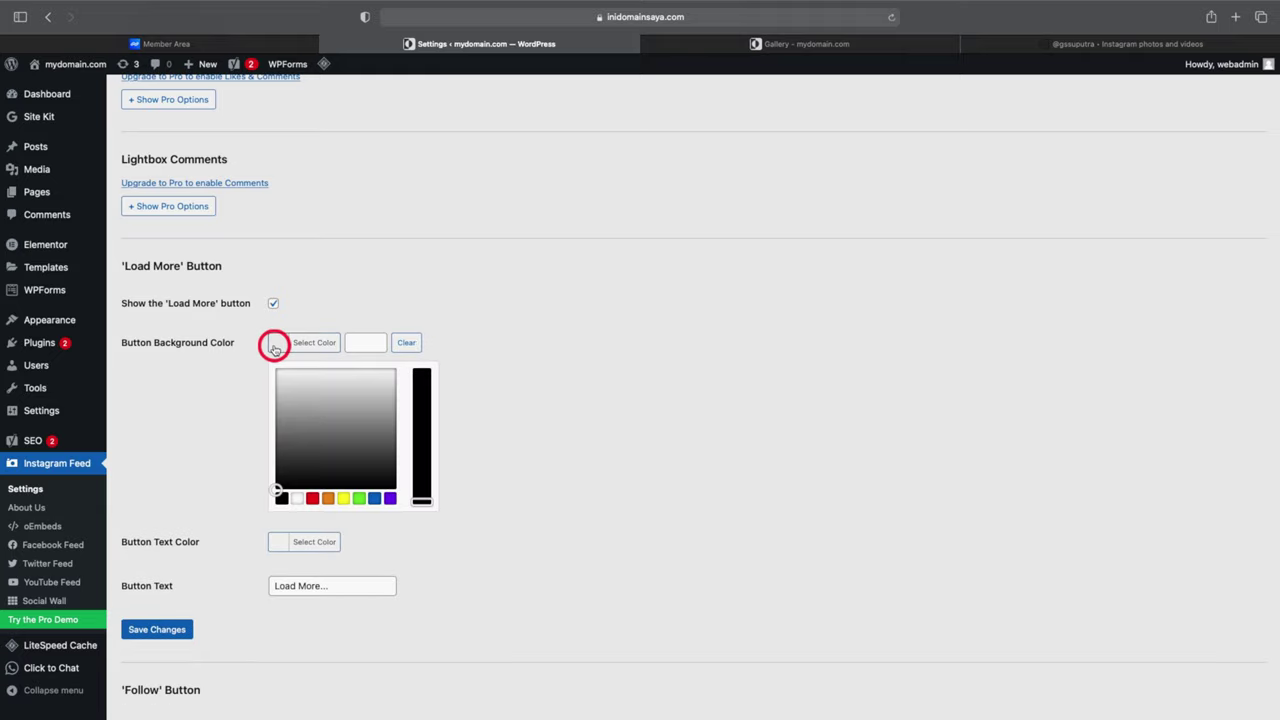
drag(280, 482, 284, 430)
click(358, 499)
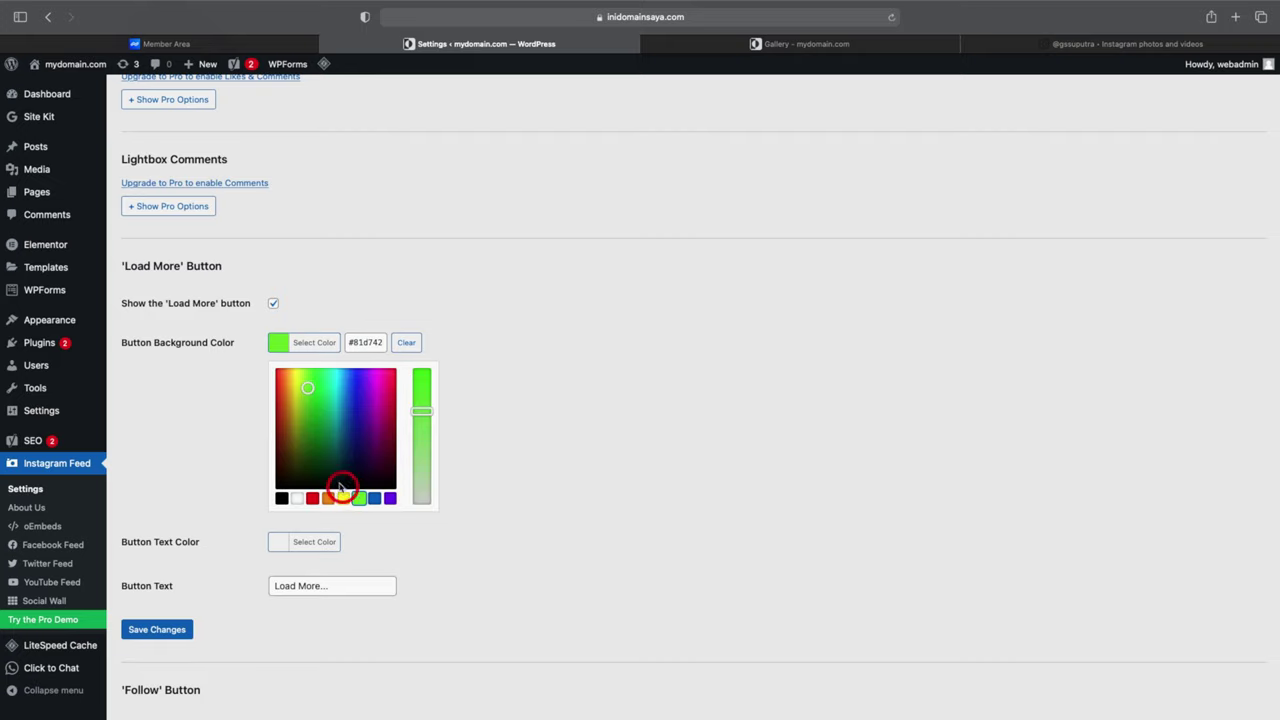
drag(308, 391, 299, 431)
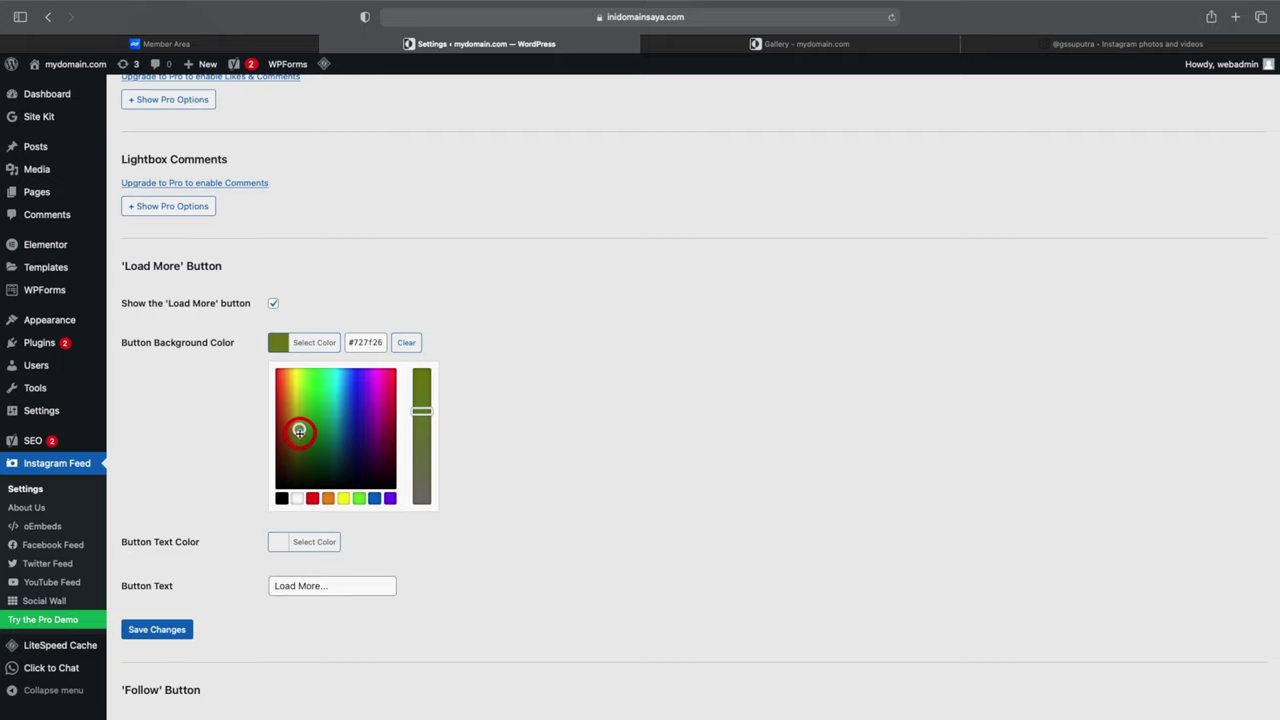
click(226, 438)
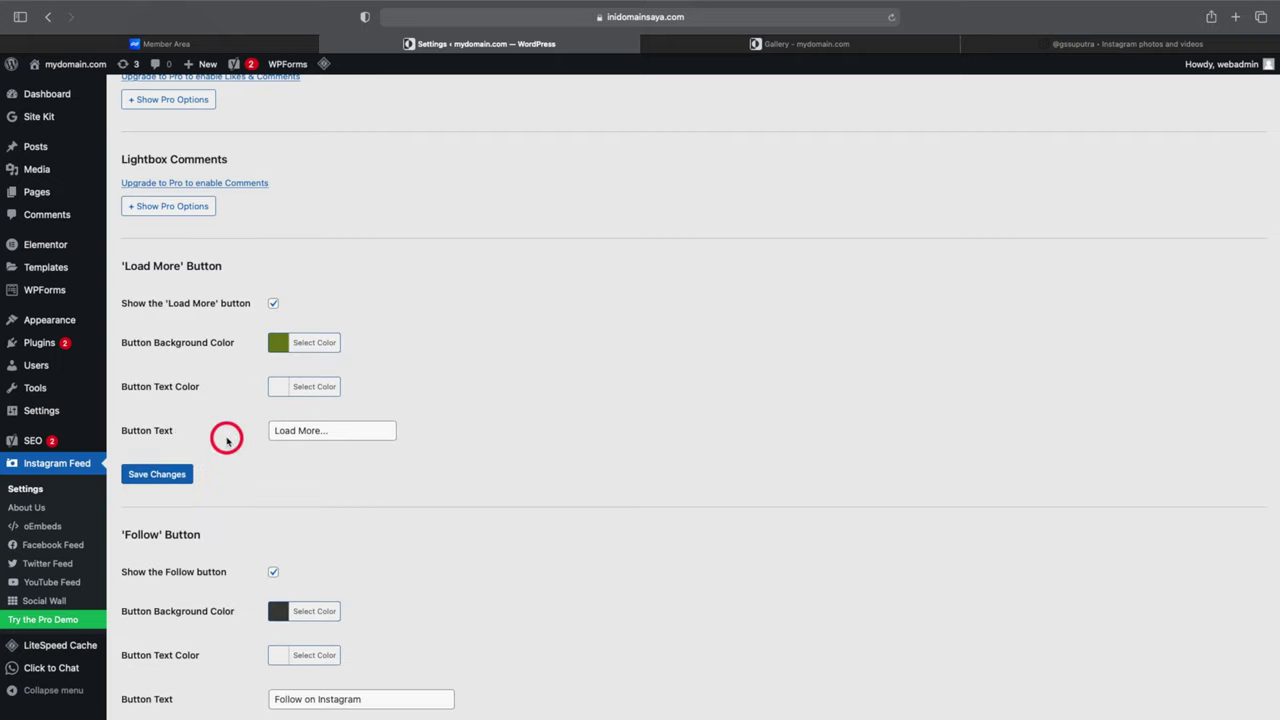
Step: Turn off Show Feed Header and save the Instagram Feed settings
scroll(494, 453, up, 1)
scroll(494, 453, up, 10)
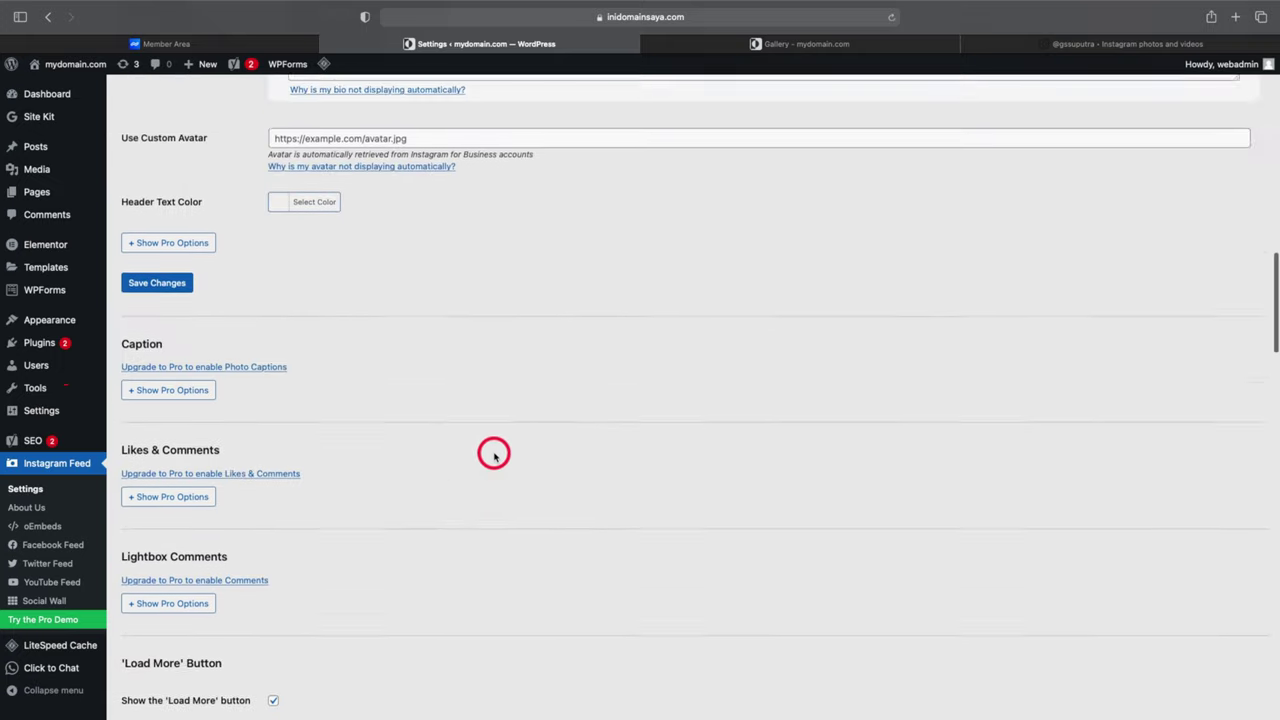
scroll(494, 455, up, 2)
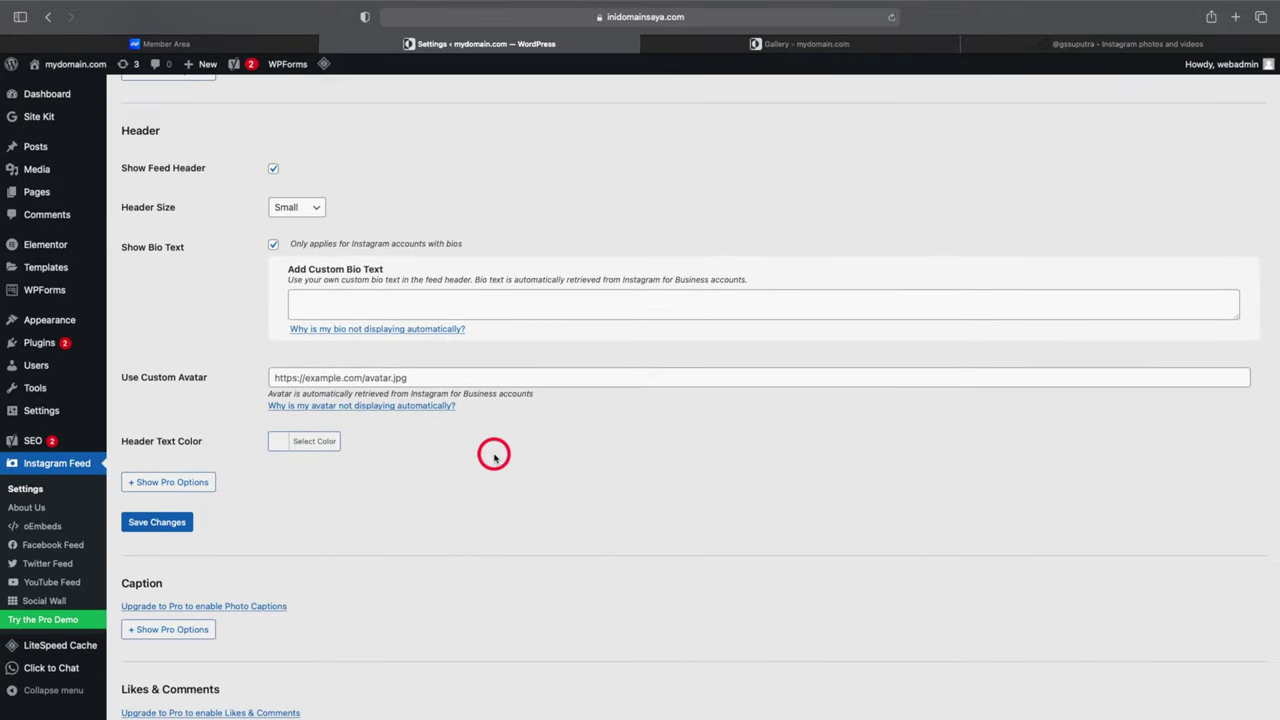
scroll(494, 455, up, 2)
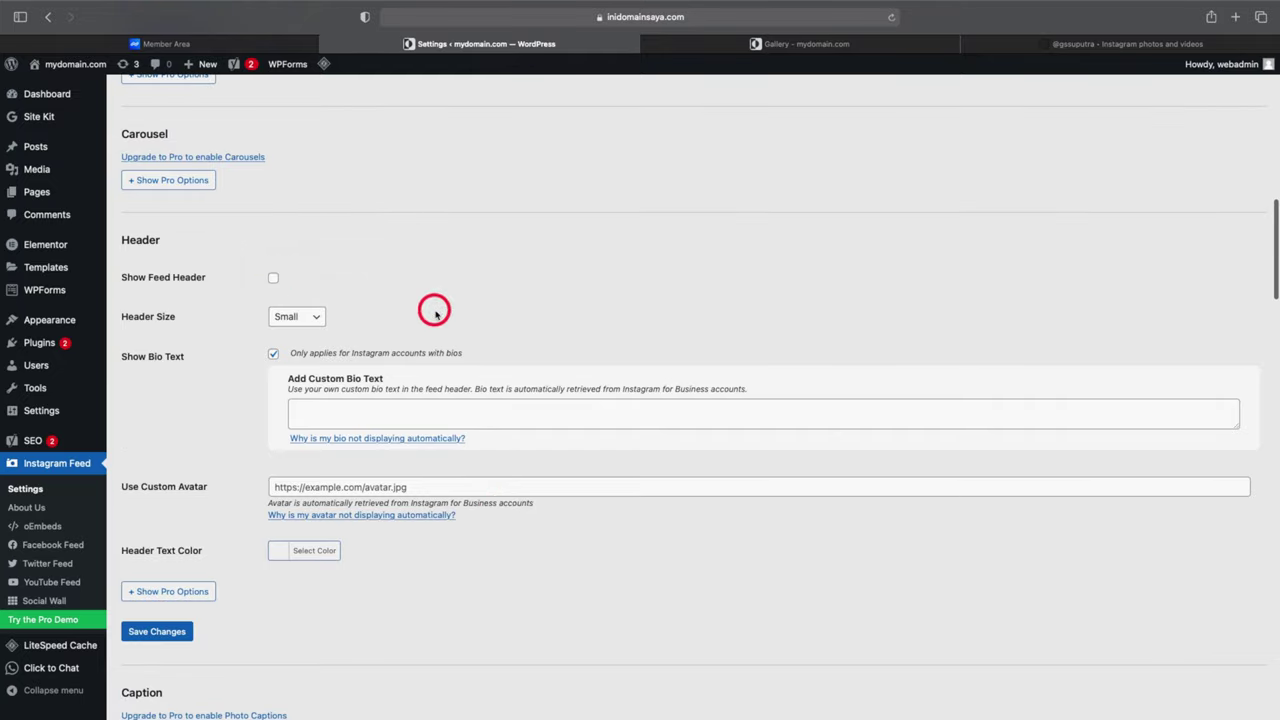
click(170, 632)
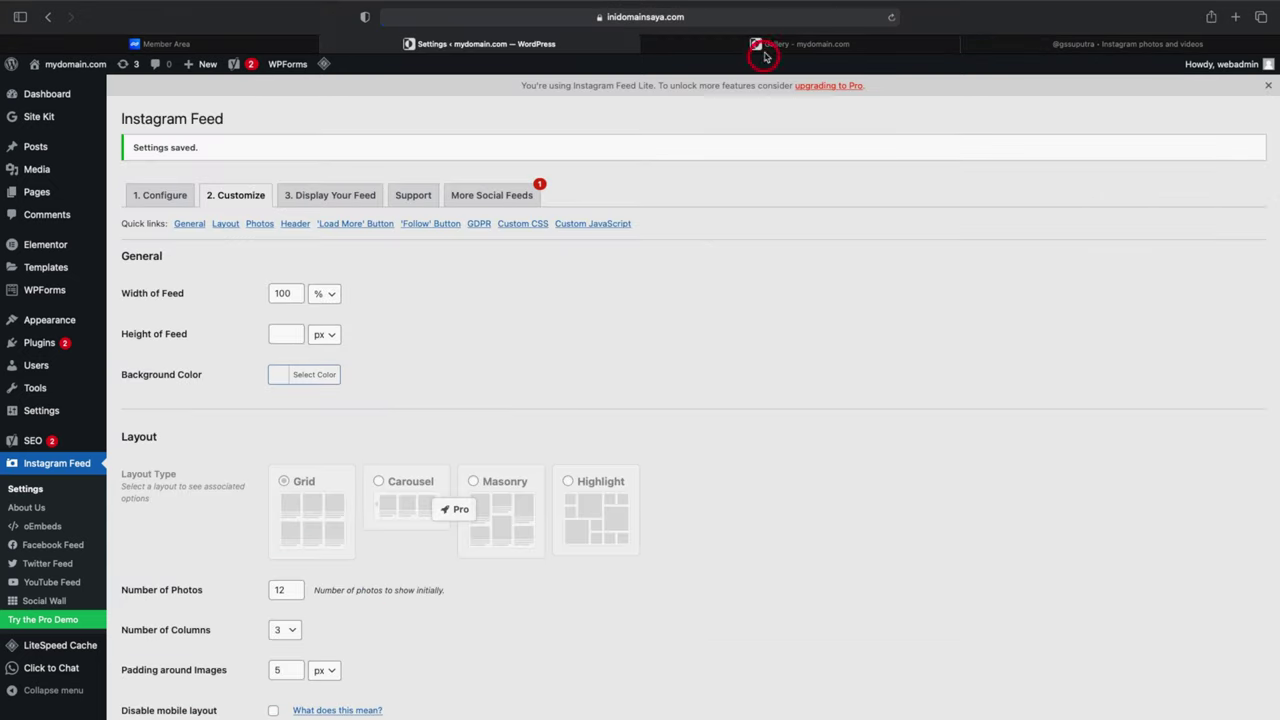
Step: Reload the live Gallery page to see the updated three-column feed
click(768, 45)
key(super+r)
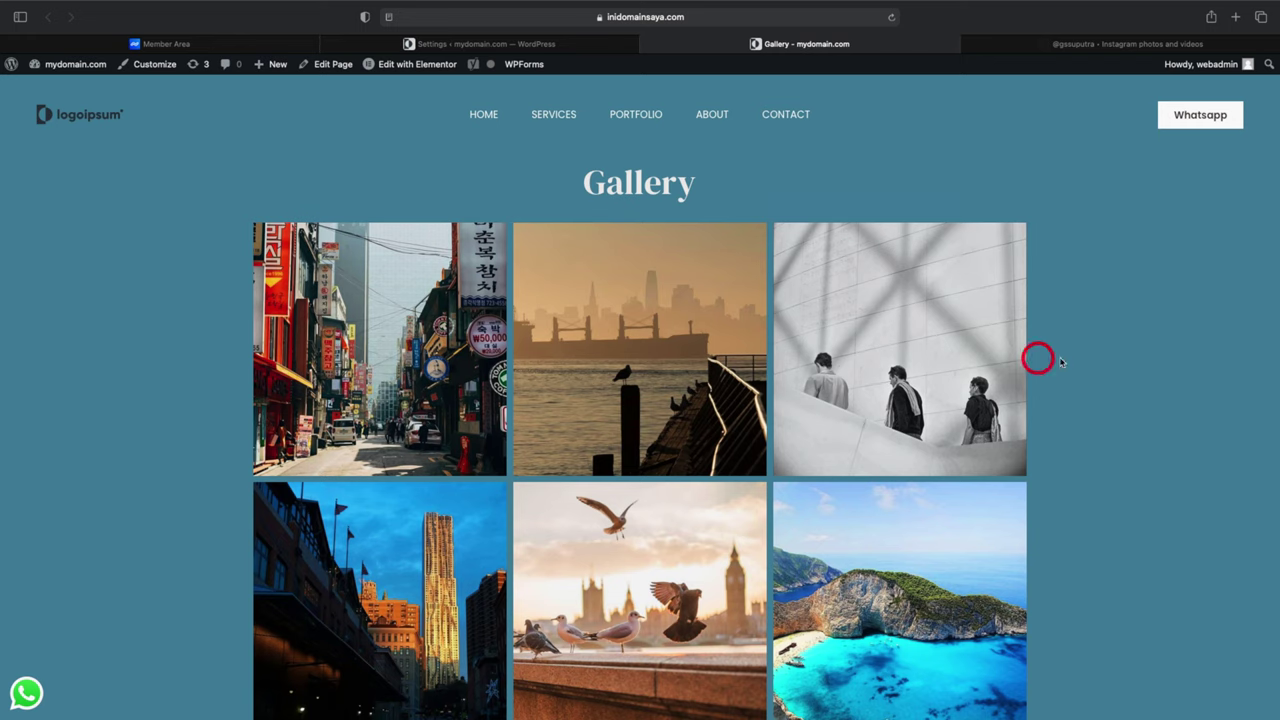
scroll(1107, 380, down, 10)
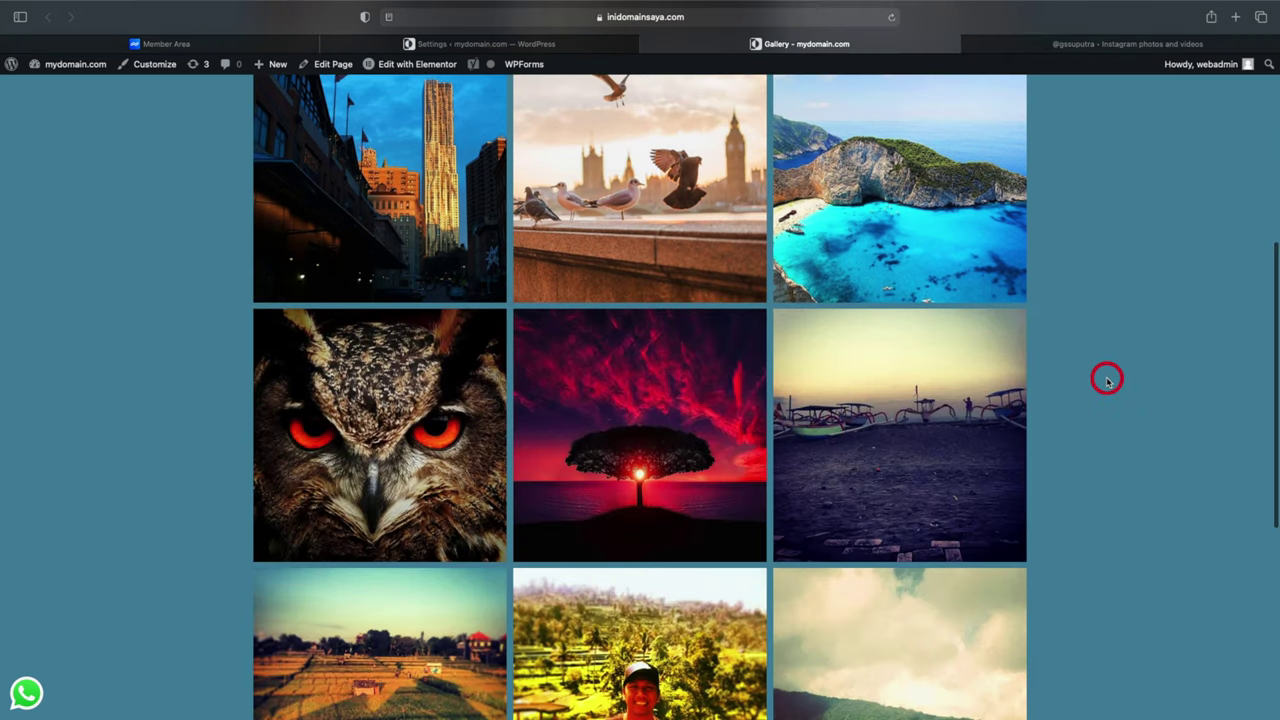
scroll(1107, 380, down, 1)
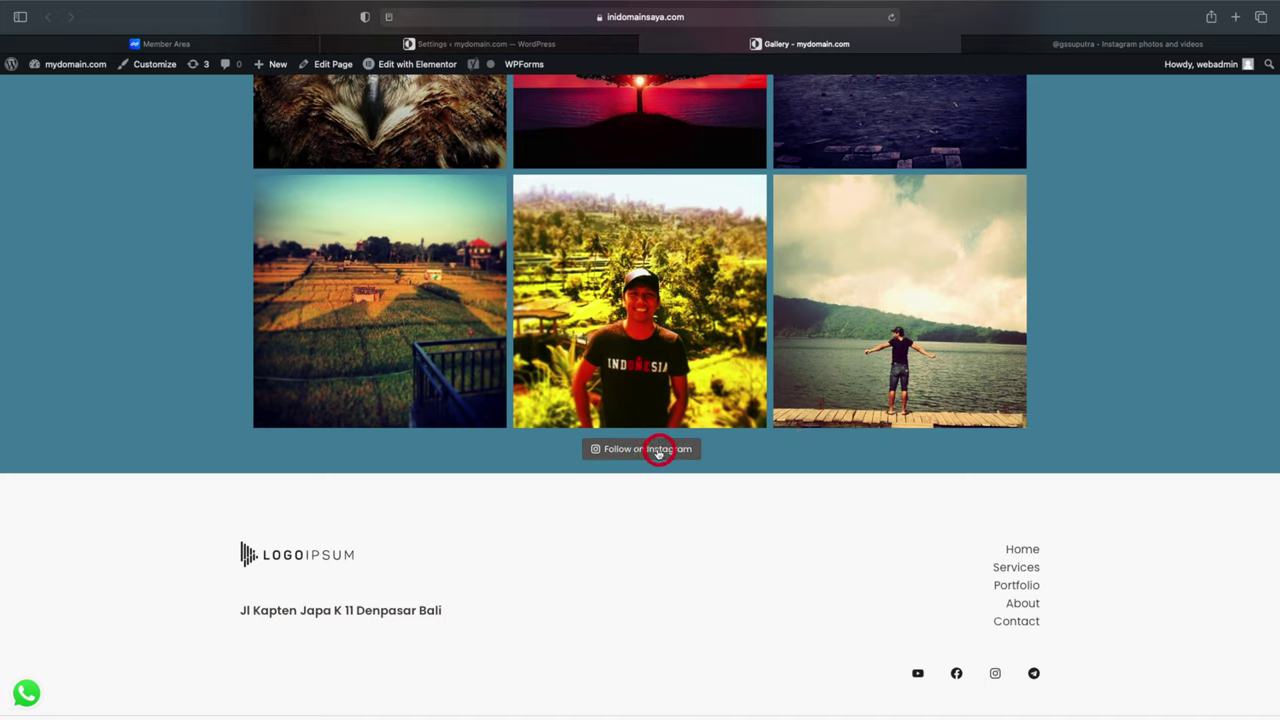
Step: Open the Instagram profile via Follow on Instagram, then return to the Gallery page
click(647, 450)
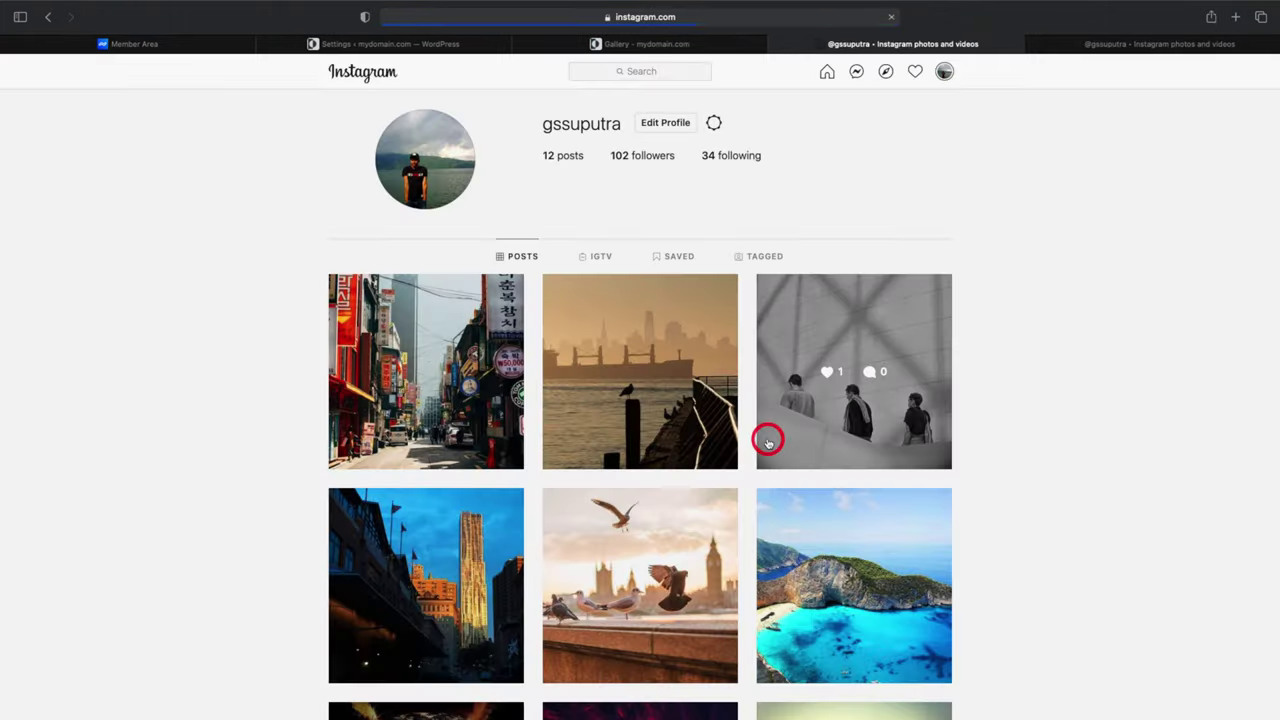
click(696, 47)
scroll(743, 371, up, 10)
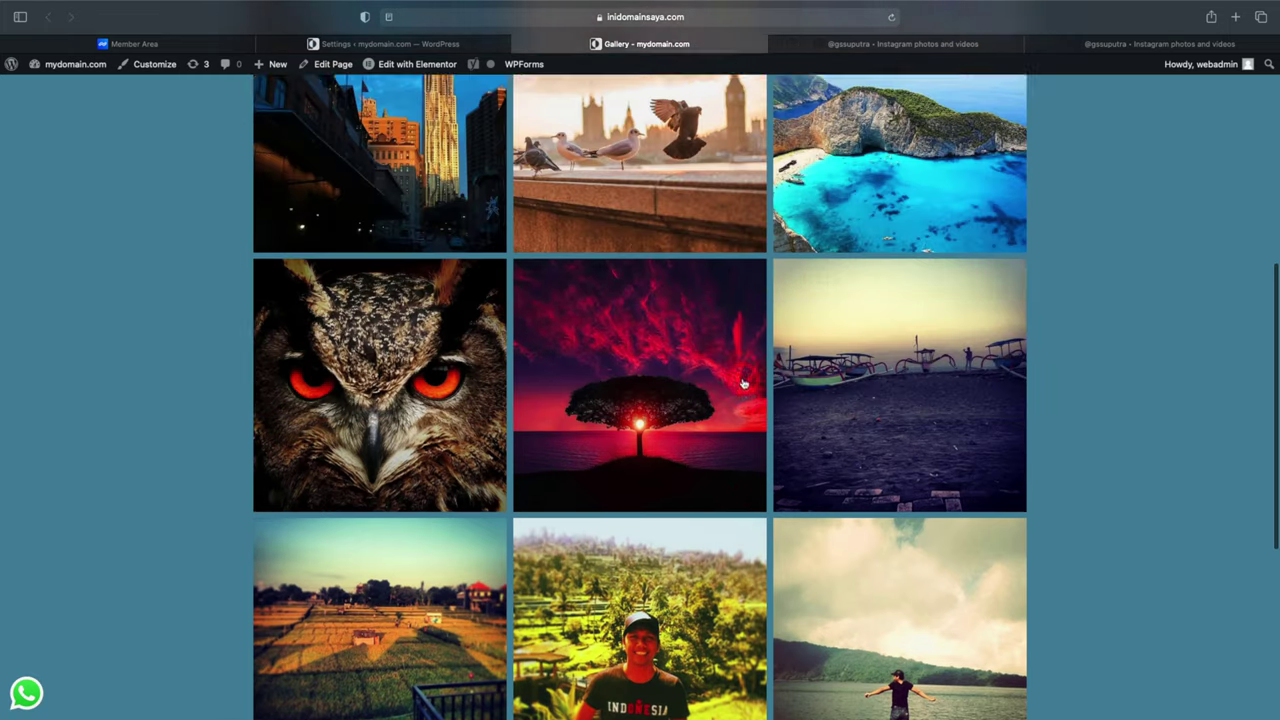
scroll(743, 383, up, 3)
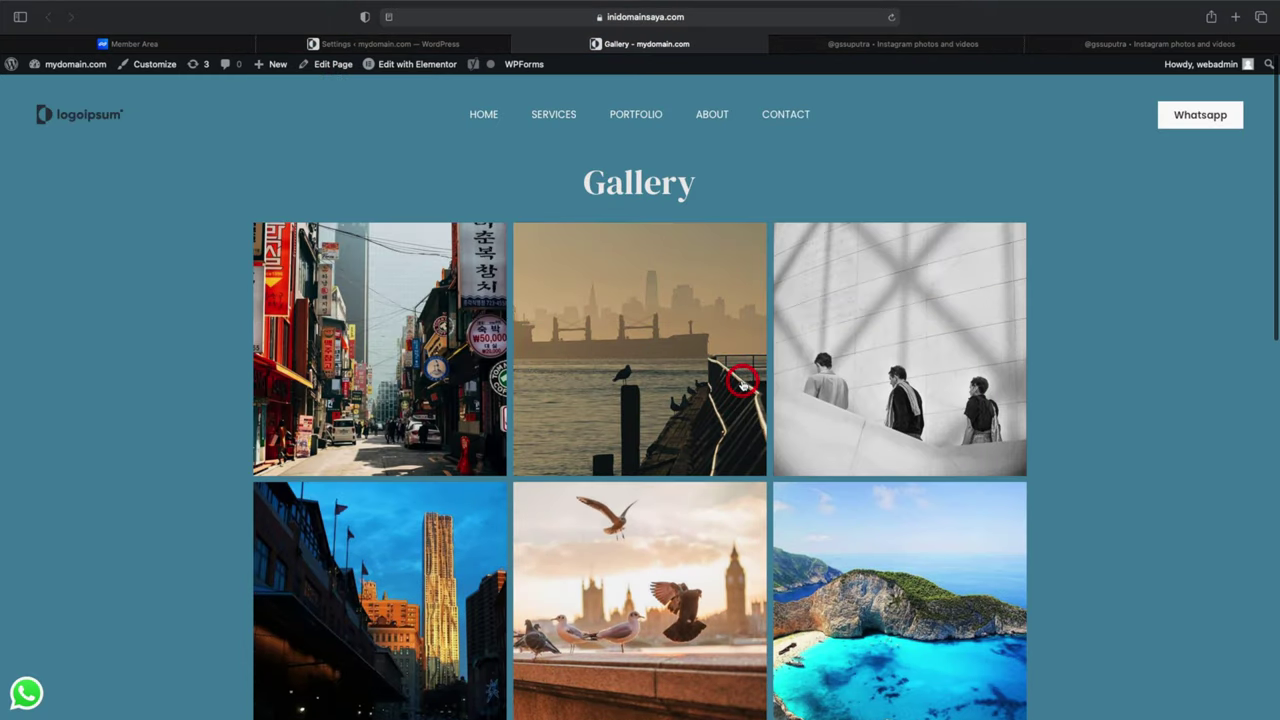
scroll(743, 383, down, 10)
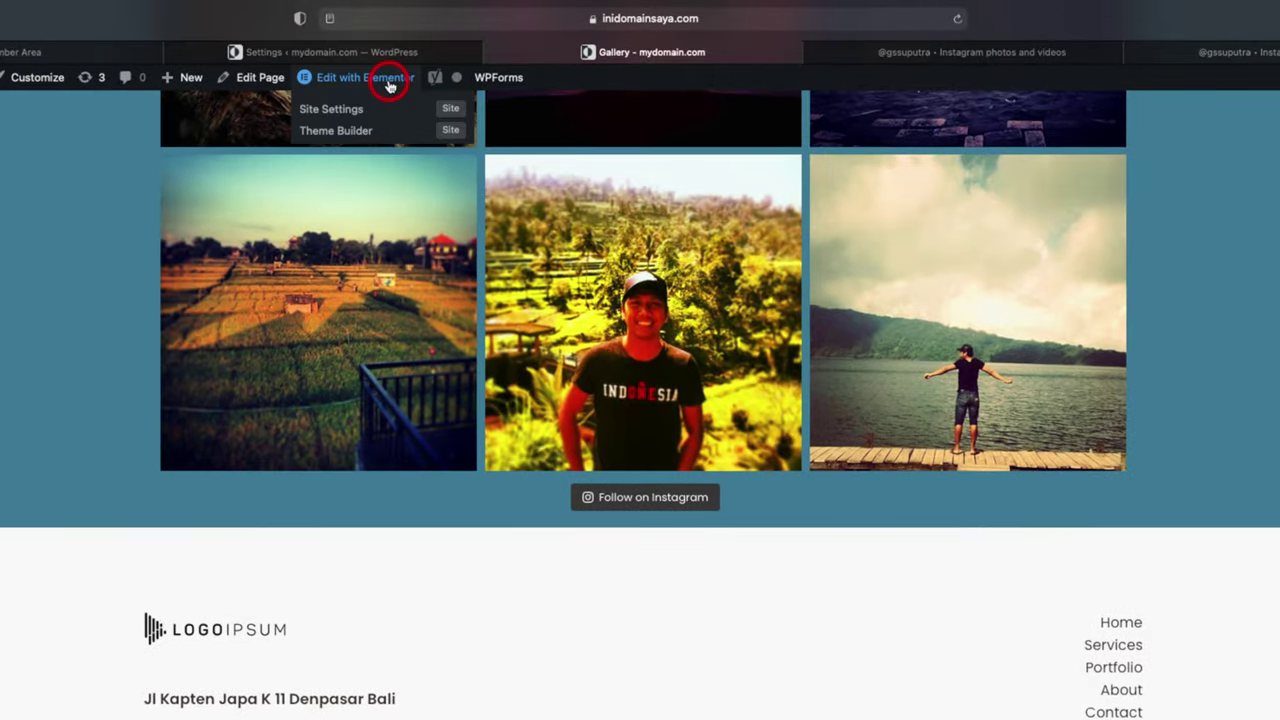
Step: Add a 125 px Spacer below the Instagram feed, update the page, and preview it
click(402, 72)
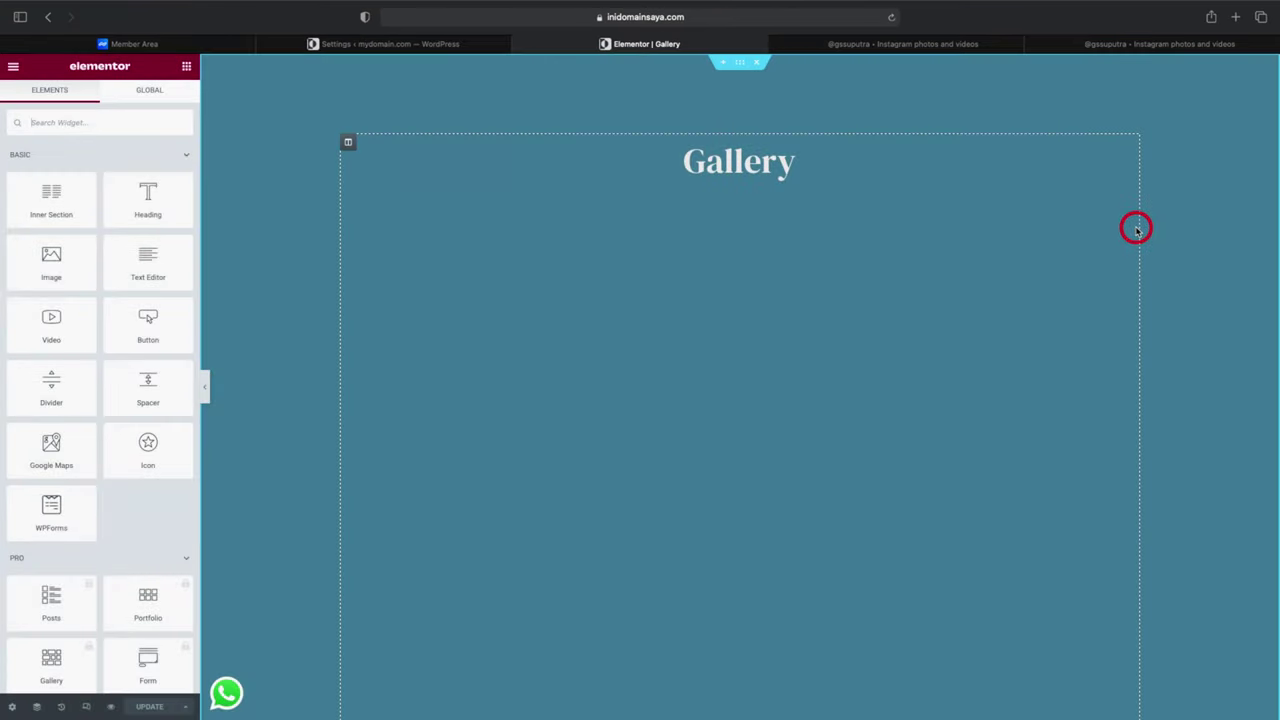
scroll(1001, 362, down, 10)
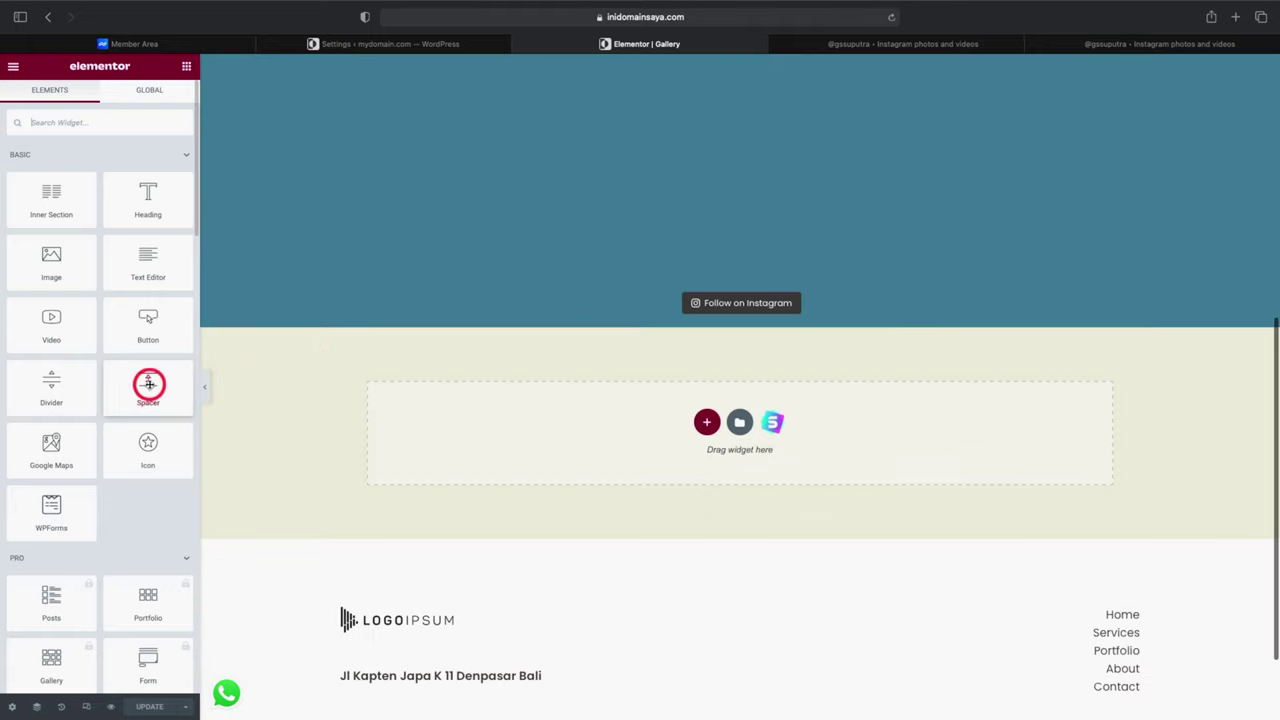
drag(157, 386, 735, 322)
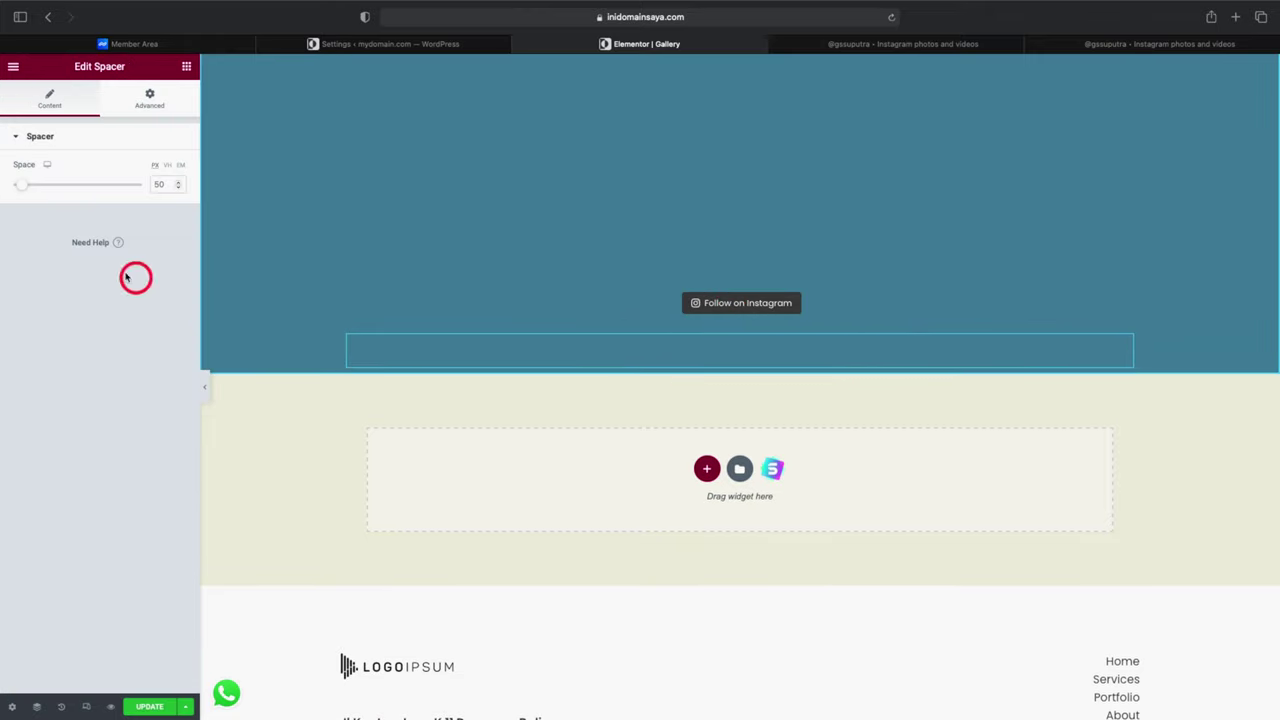
drag(22, 185, 38, 185)
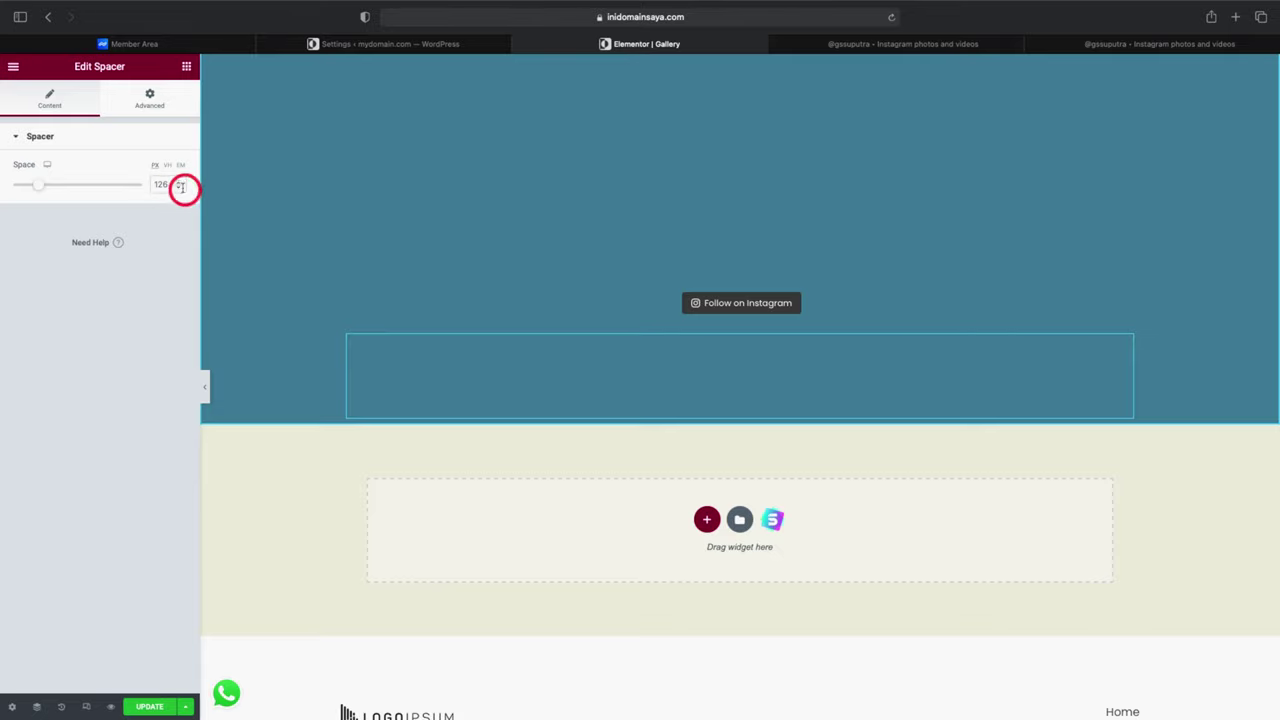
click(178, 187)
click(150, 705)
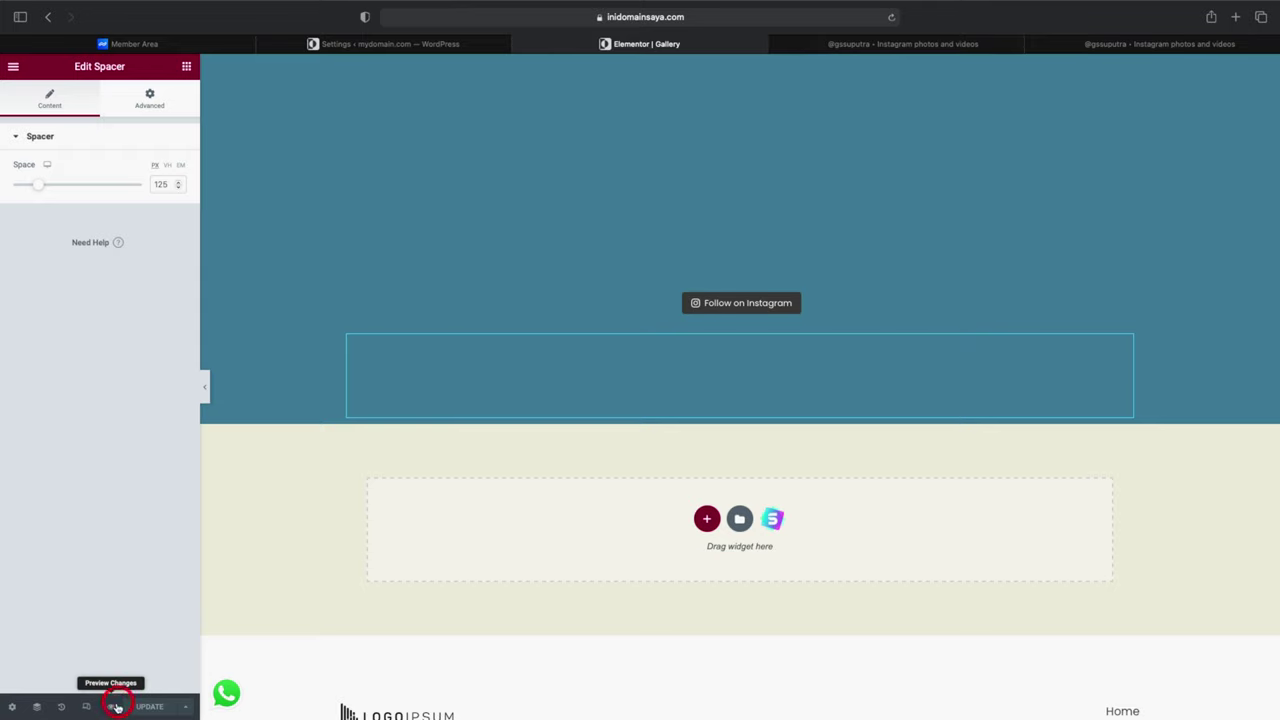
click(116, 707)
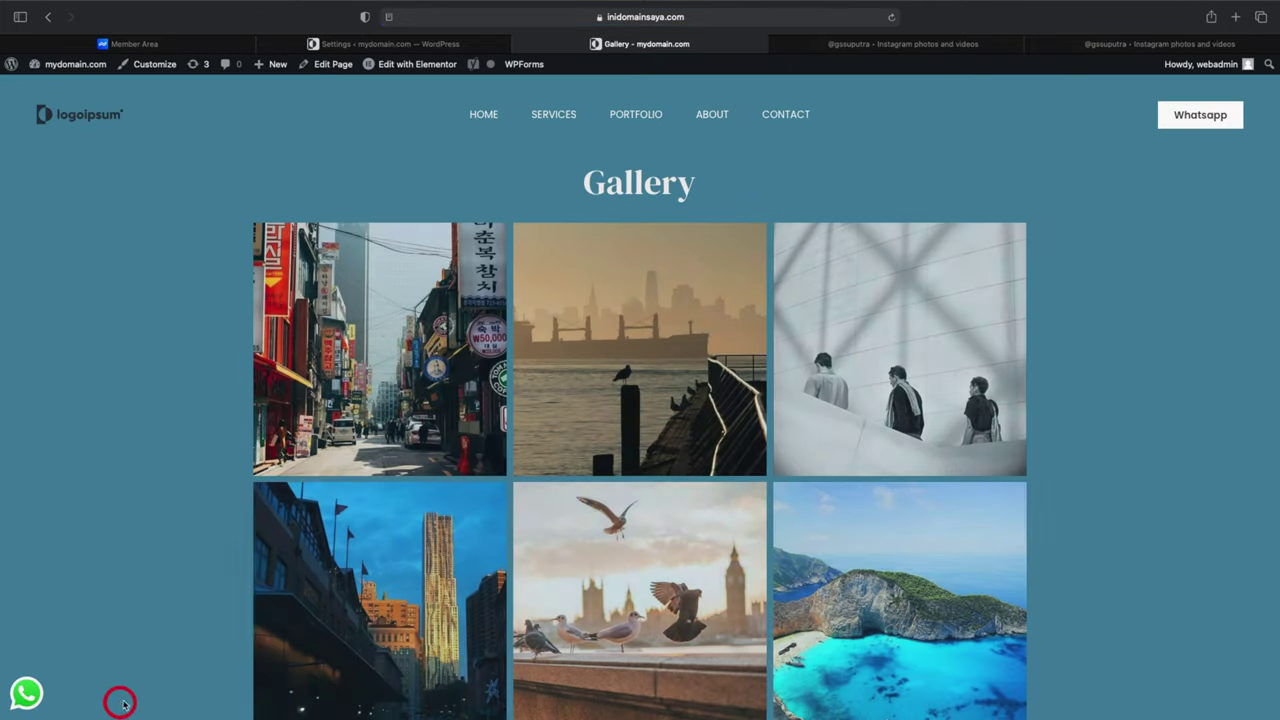
Step: Check the new space under the Follow button, then return to the WordPress Settings tab
scroll(194, 585, down, 3)
scroll(194, 585, down, 5)
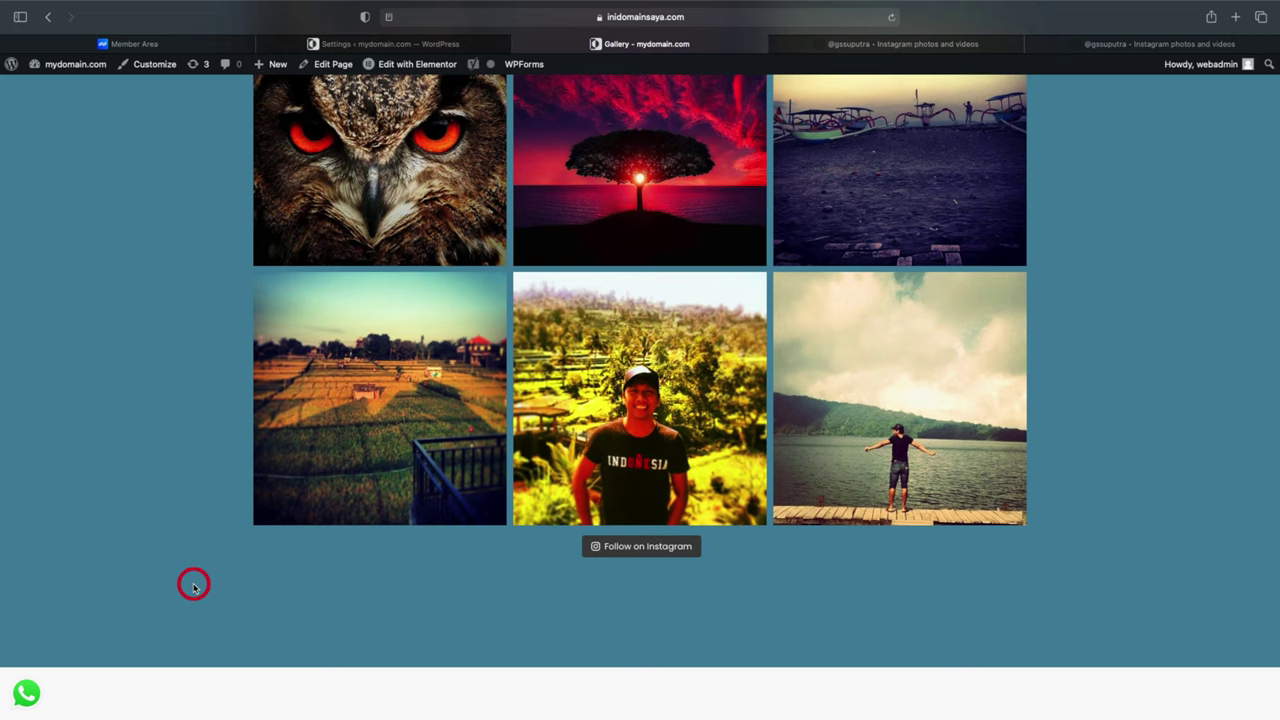
scroll(194, 585, up, 8)
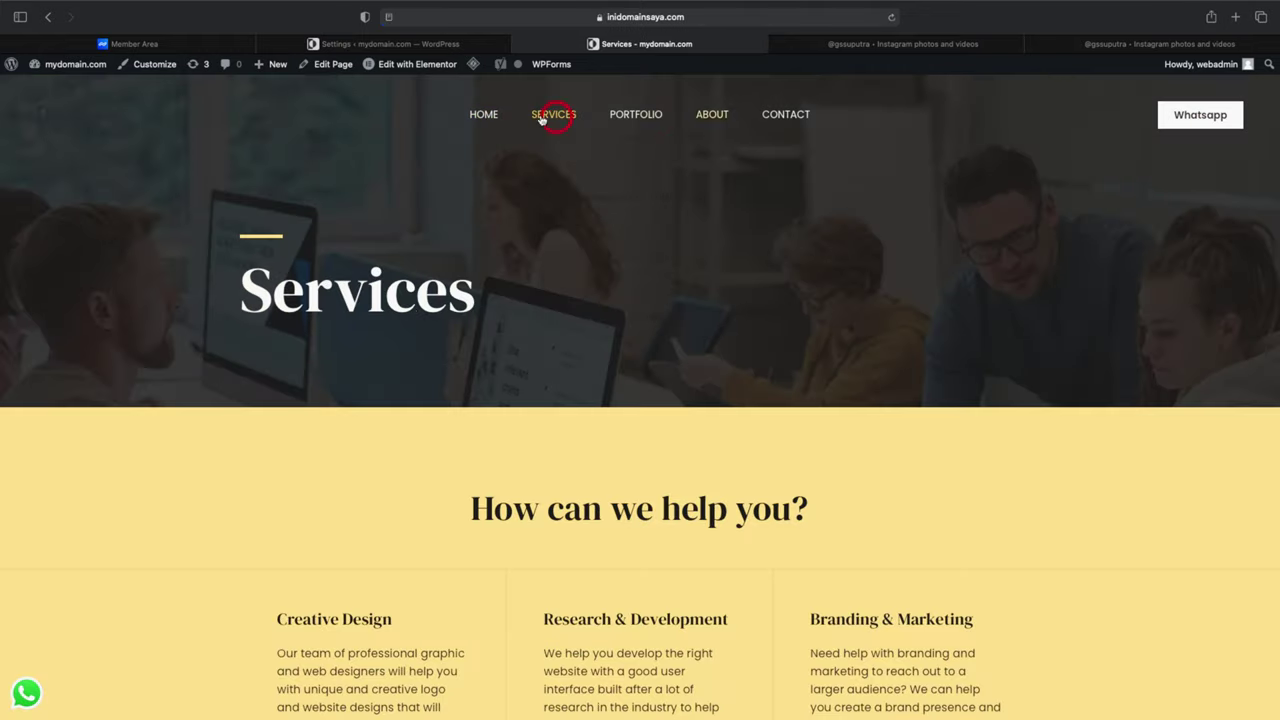
click(370, 44)
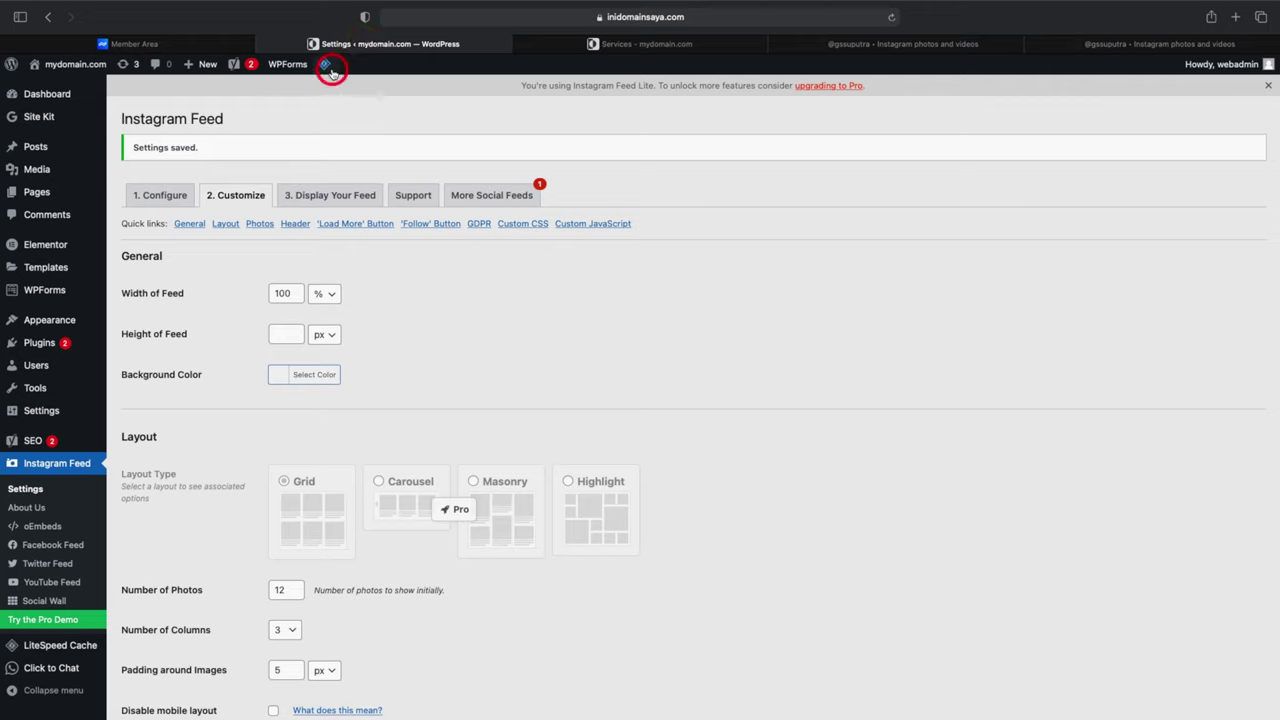
Step: Add the Gallery page to the Navigation menu in Appearance > Menus
mouse_move(57, 318)
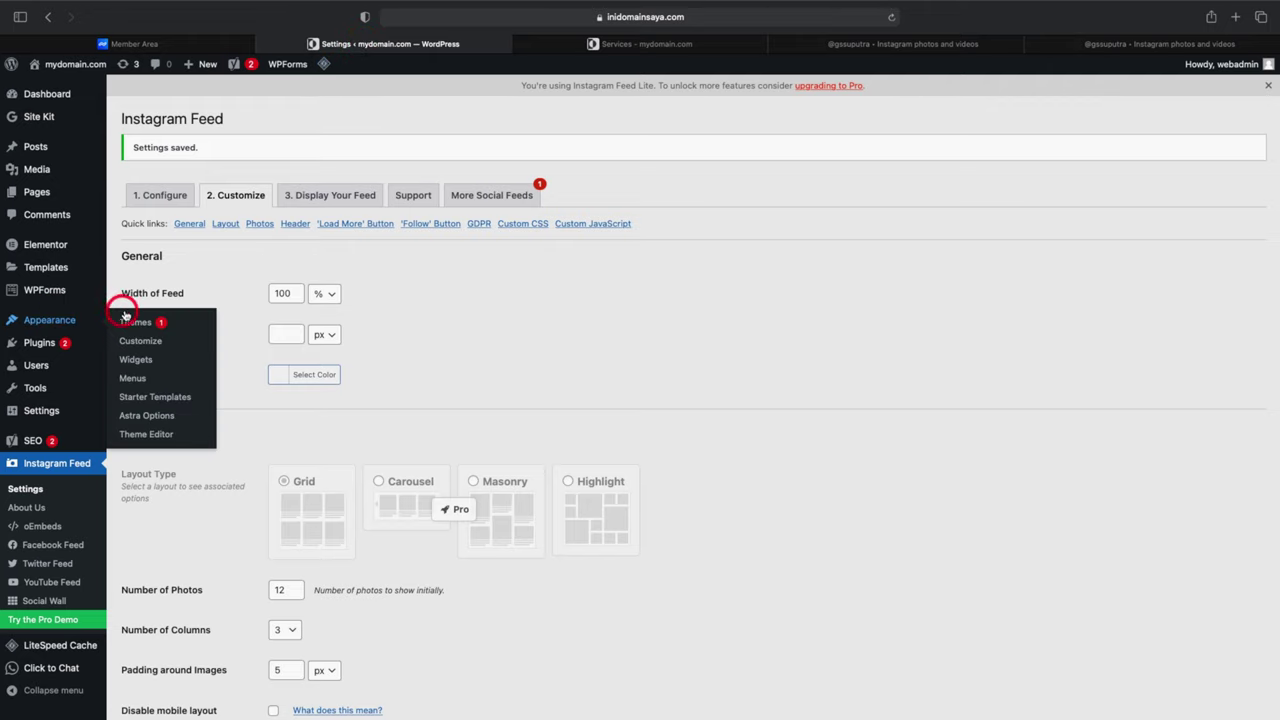
click(132, 378)
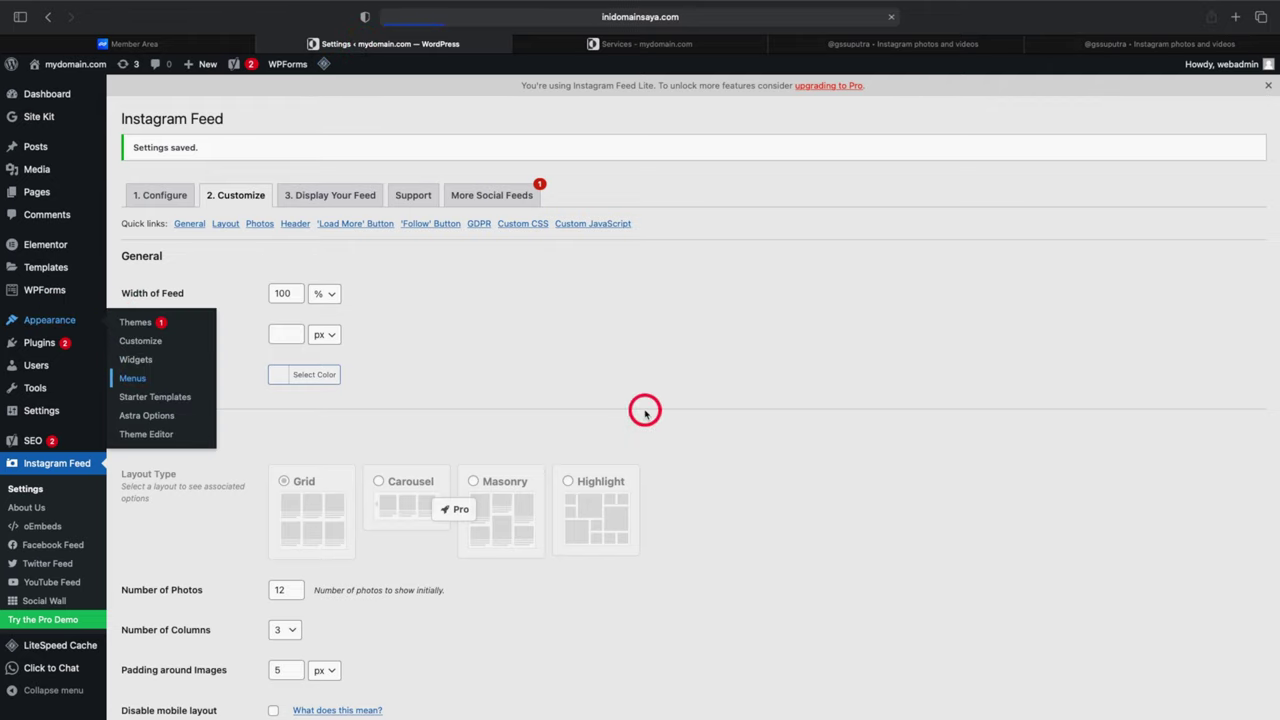
scroll(566, 406, down, 5)
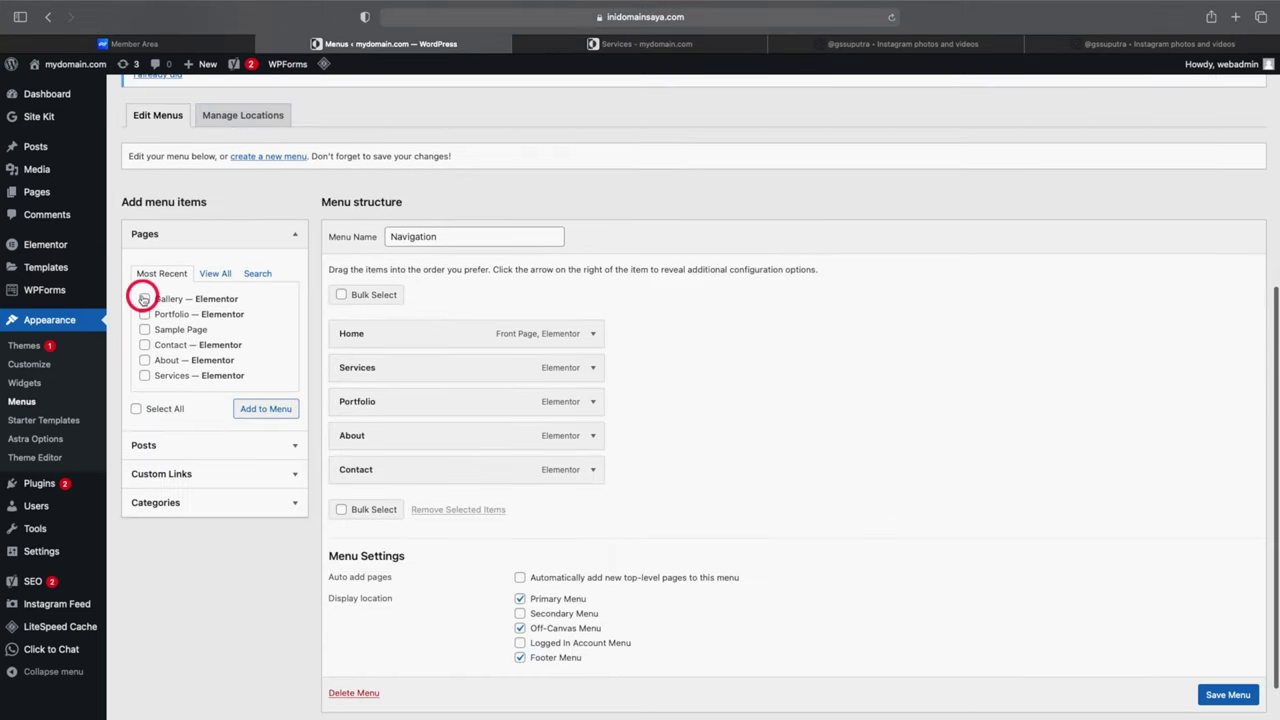
click(144, 299)
click(249, 409)
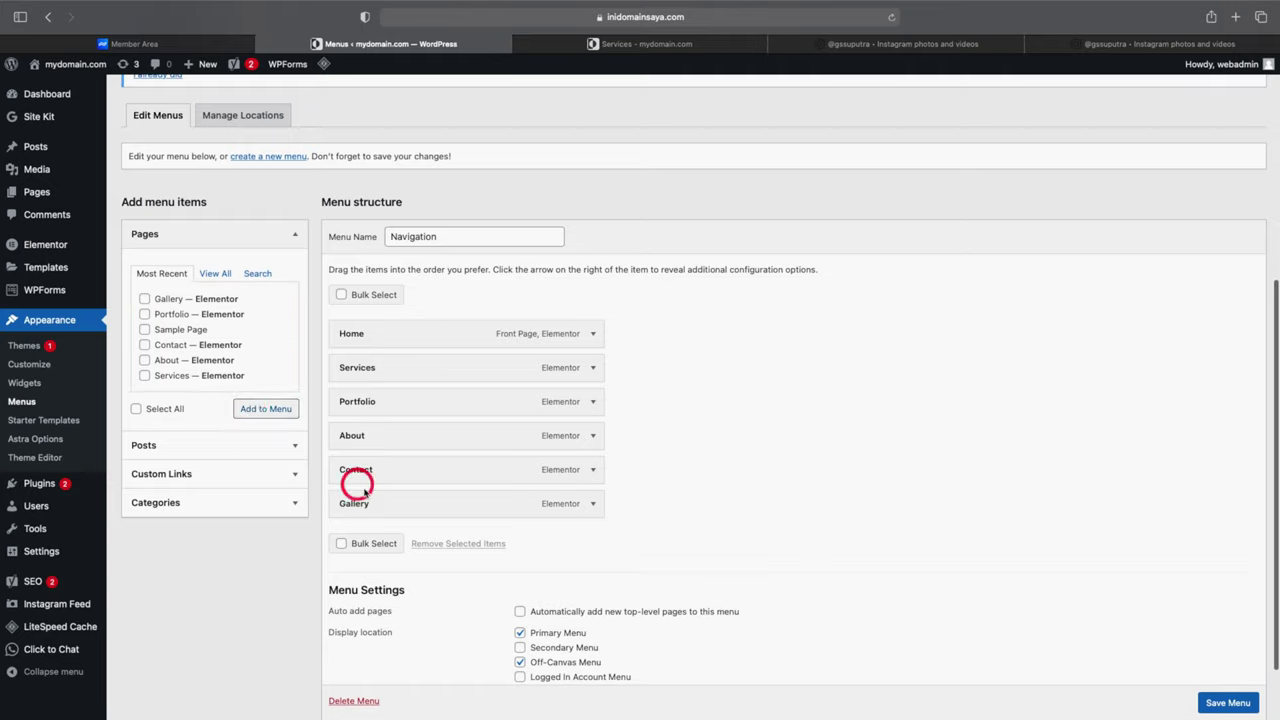
Step: Place the Gallery item between About and Contact, save the menu, and return to the site
drag(377, 505, 380, 465)
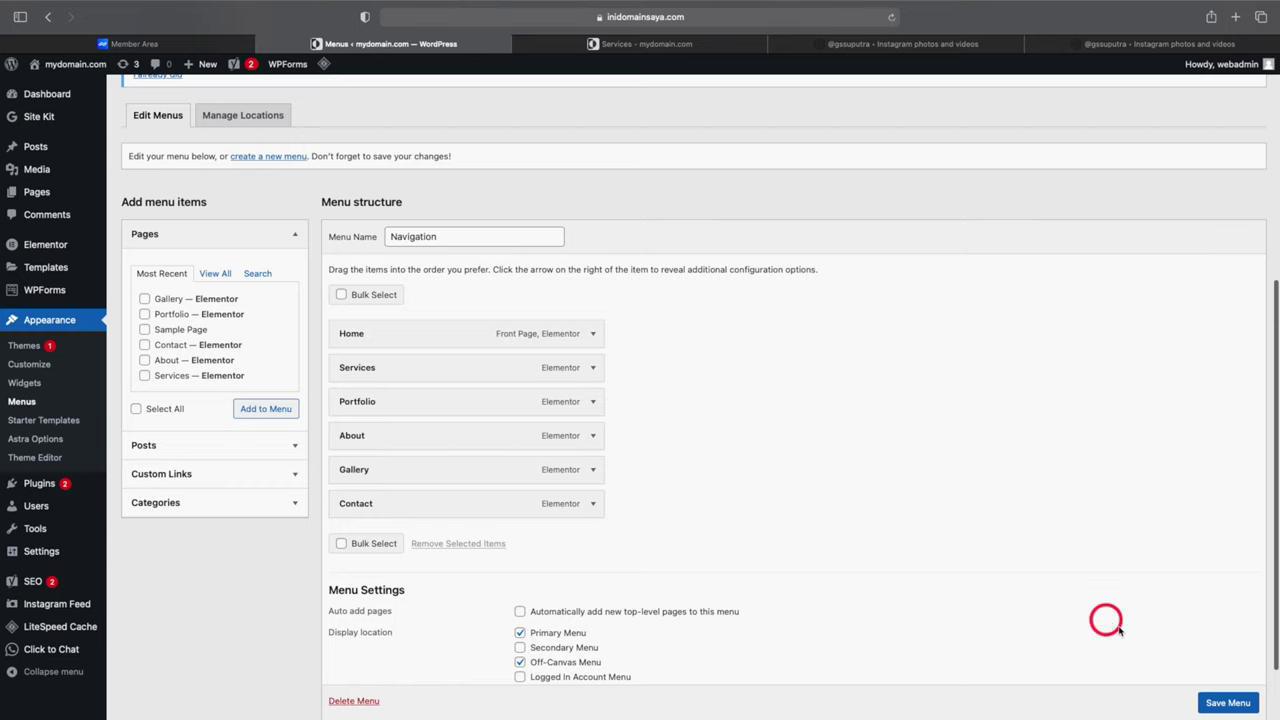
click(1220, 702)
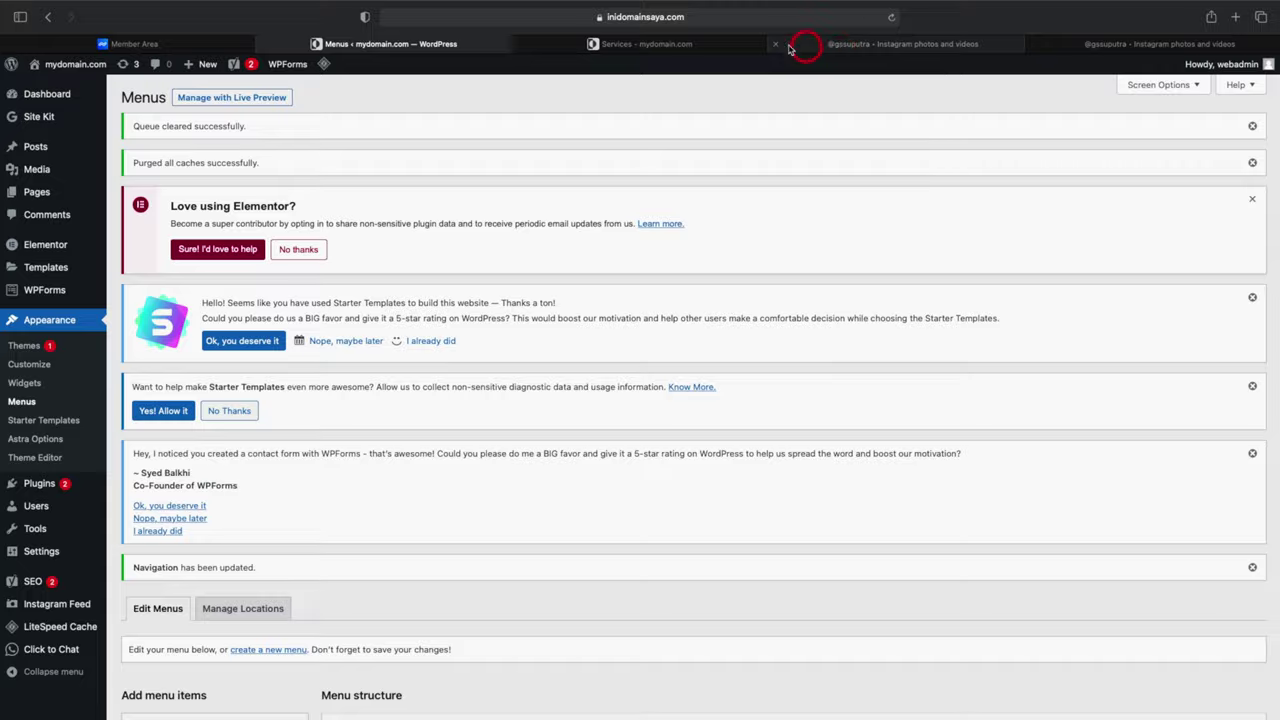
click(716, 48)
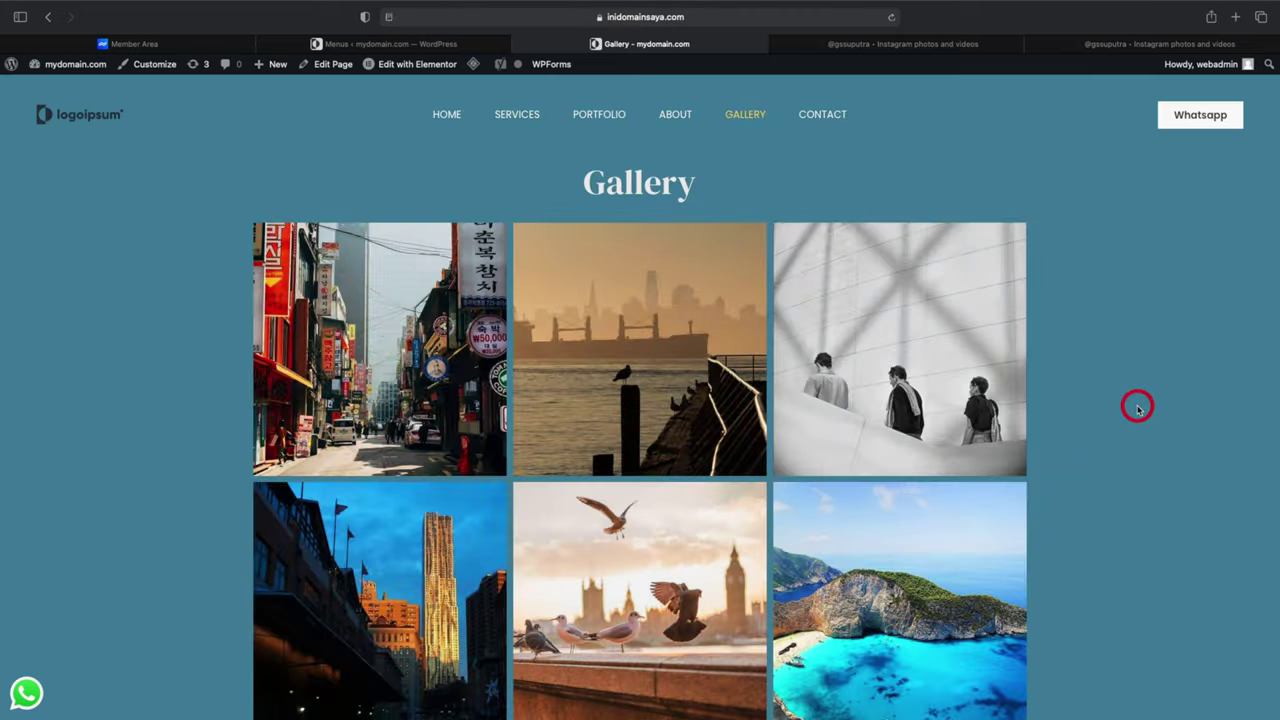
Step: Scroll through the Gallery page's three-column Instagram grid down to the Follow on Instagram button
scroll(1138, 409, down, 8)
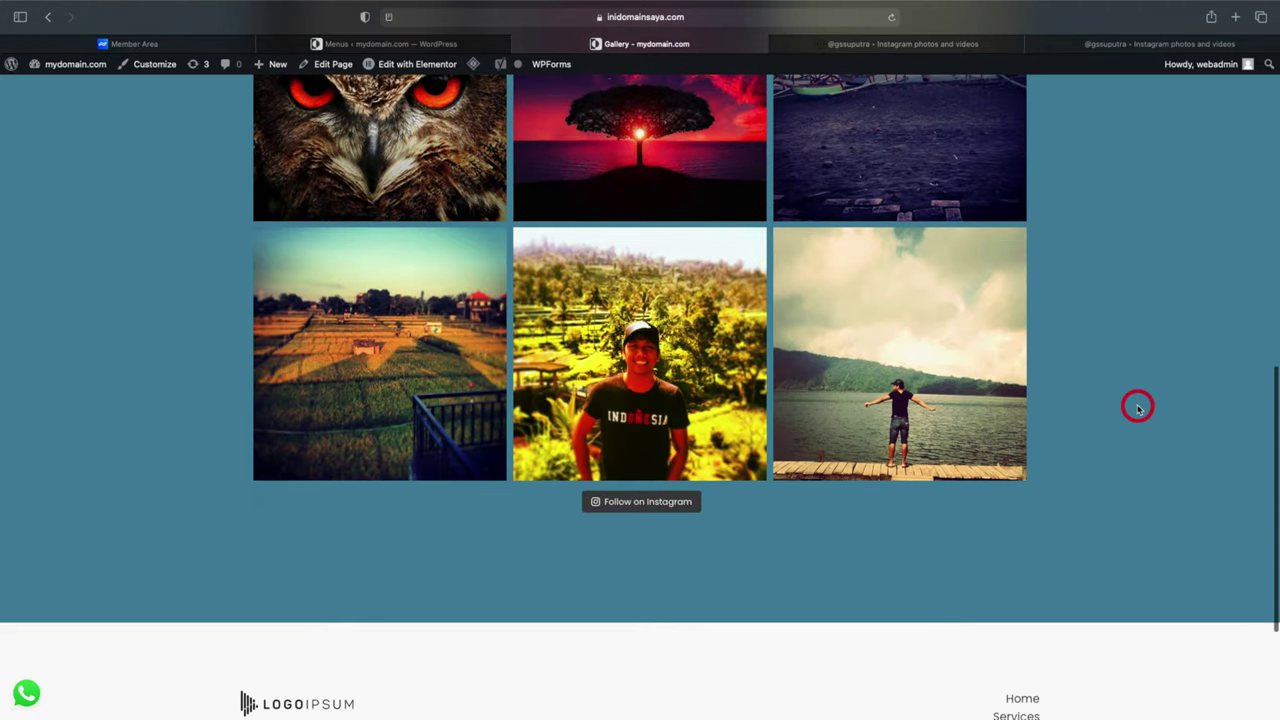
scroll(1138, 409, down, 3)
scroll(1138, 409, up, 12)
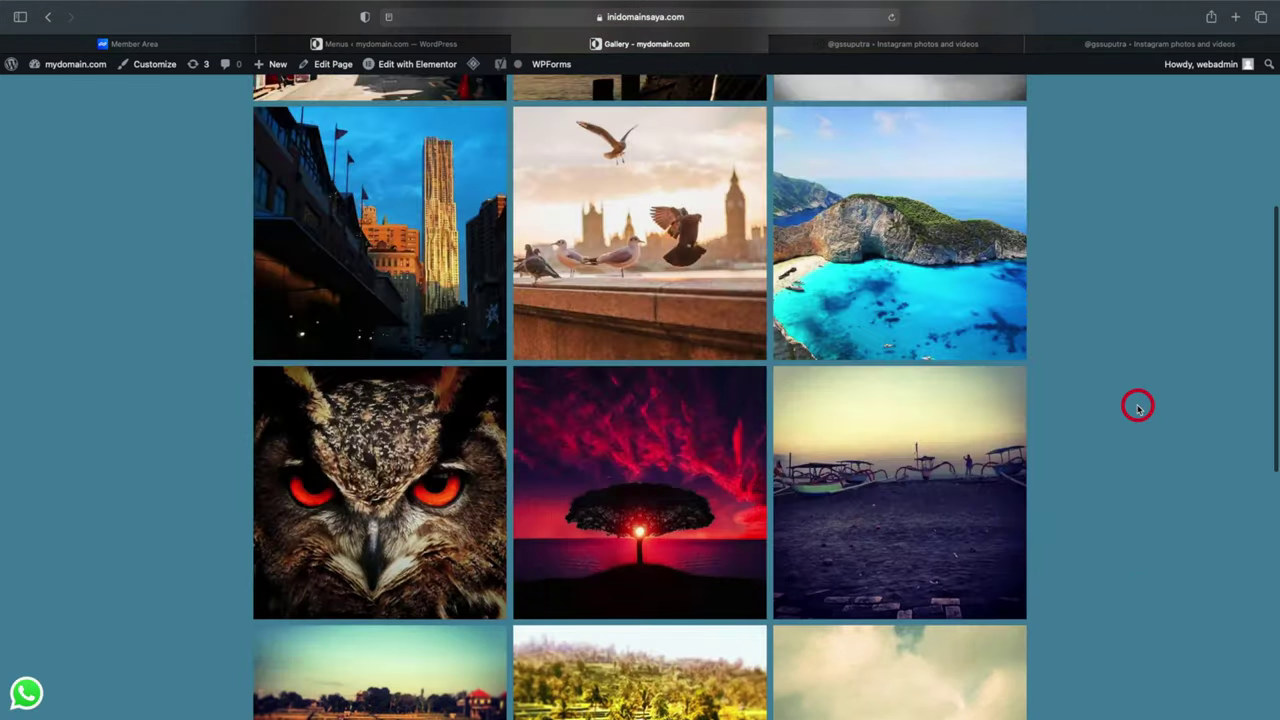